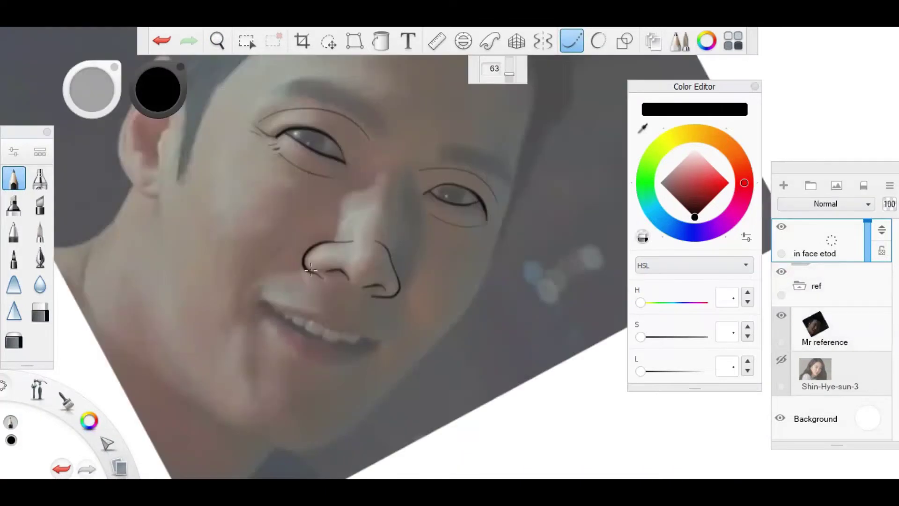
# On the in face etod layer, trace the mouth opening and the outer edges of both lips from the reference photo.
pyautogui.scroll(5, 439, 282)
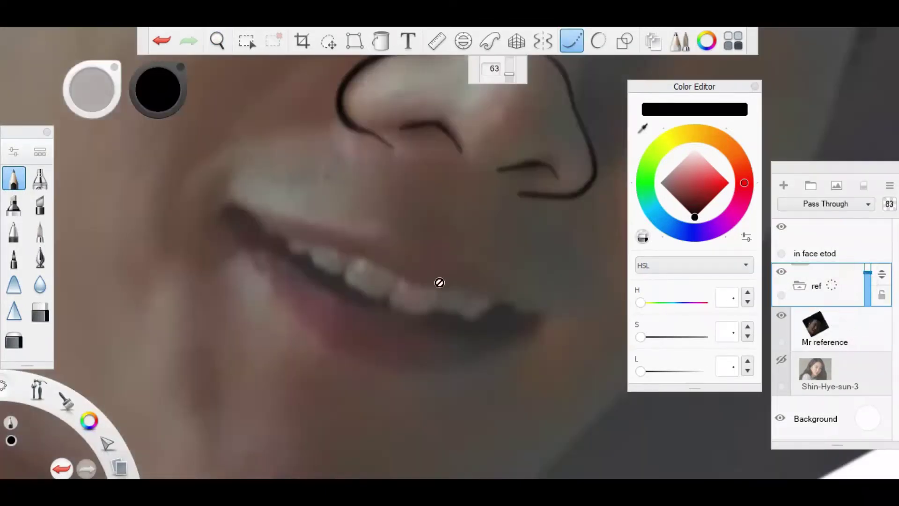
pyautogui.click(818, 242)
pyautogui.moveTo(408, 281)
pyautogui.mouseDown()
pyautogui.moveTo(502, 291)
pyautogui.moveTo(542, 321)
pyautogui.mouseUp()
pyautogui.moveTo(408, 281)
pyautogui.mouseDown()
pyautogui.moveTo(359, 254)
pyautogui.moveTo(227, 206)
pyautogui.mouseUp()
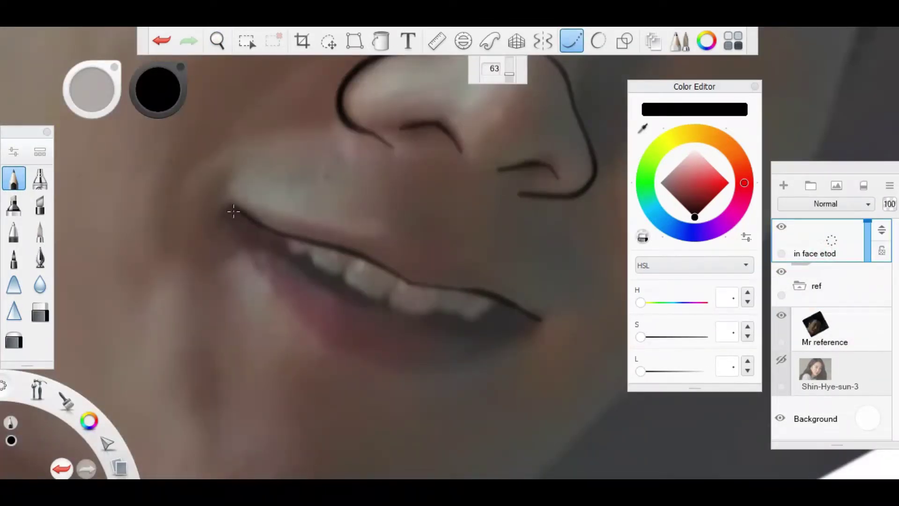
pyautogui.moveTo(304, 283)
pyautogui.mouseDown()
pyautogui.moveTo(478, 347)
pyautogui.moveTo(542, 321)
pyautogui.mouseUp()
pyautogui.moveTo(256, 210)
pyautogui.mouseDown()
pyautogui.moveTo(382, 235)
pyautogui.moveTo(534, 293)
pyautogui.mouseUp()
pyautogui.moveTo(226, 209)
pyautogui.mouseDown()
pyautogui.moveTo(398, 379)
pyautogui.moveTo(526, 340)
pyautogui.moveTo(539, 323)
pyautogui.mouseUp()
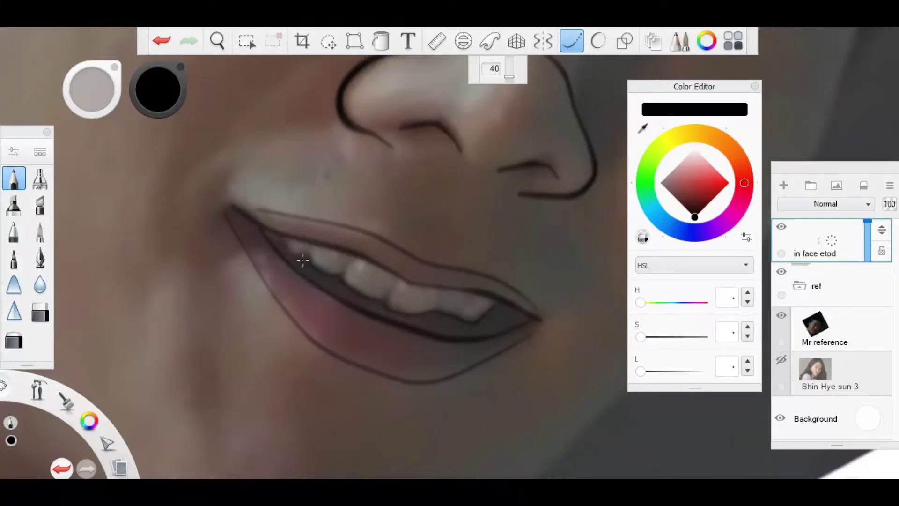
# Check the line art with the reference hidden, show the photo again and trace the irises of the eyes.
pyautogui.click(781, 315)
pyautogui.moveTo(396, 200); pyautogui.dragTo(413, 257)
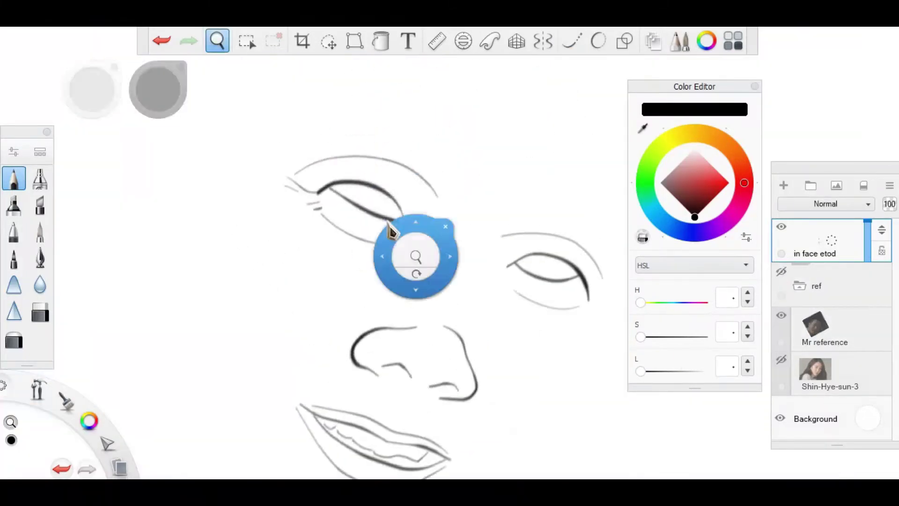
pyautogui.click(781, 315)
pyautogui.moveTo(451, 232); pyautogui.dragTo(415, 207)
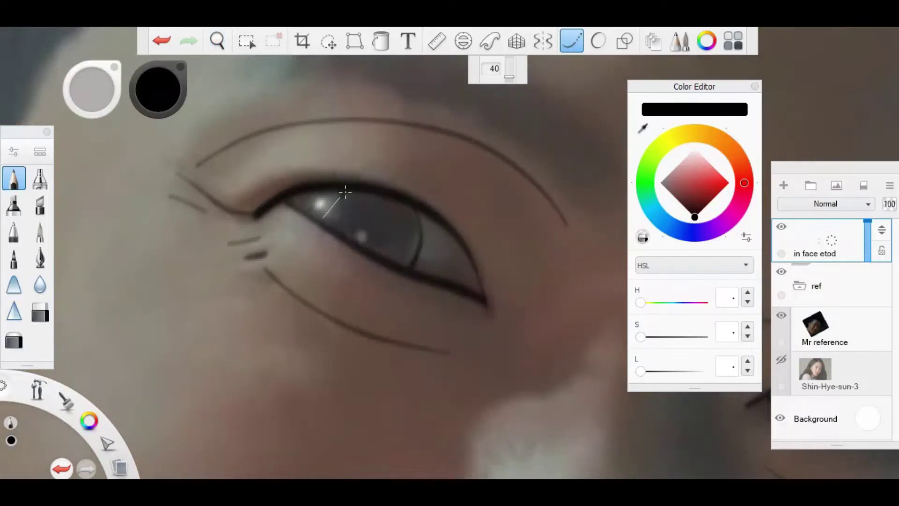
pyautogui.moveTo(345, 191); pyautogui.dragTo(474, 240)
pyautogui.moveTo(380, 238); pyautogui.dragTo(452, 281)
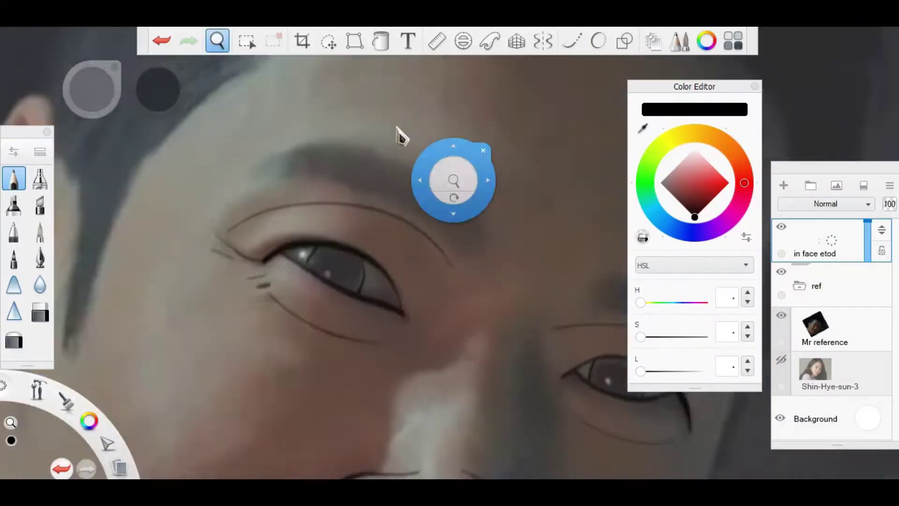
# Trace closed outlines around the eyebrows of the reference face.
pyautogui.moveTo(401, 136); pyautogui.dragTo(295, 191)
pyautogui.moveTo(344, 166); pyautogui.dragTo(199, 147)
pyautogui.moveTo(482, 256); pyautogui.dragTo(200, 146)
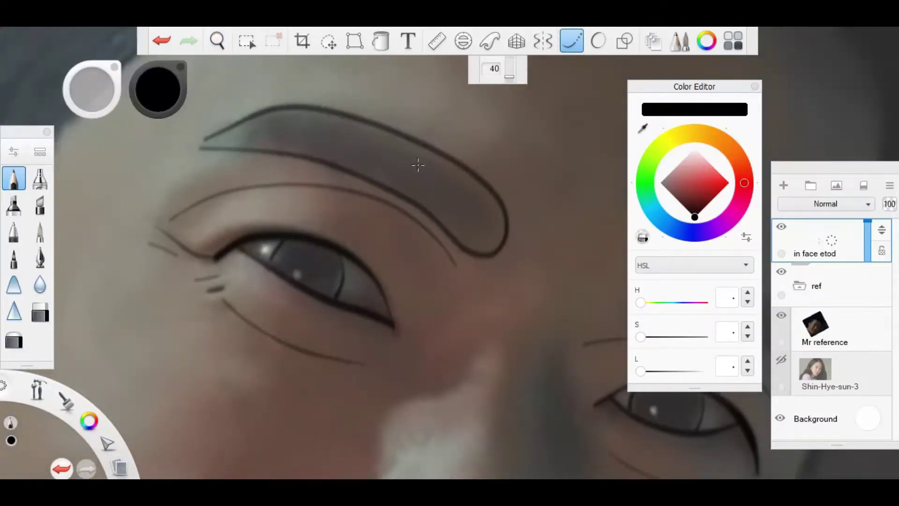
pyautogui.moveTo(548, 300)
pyautogui.mouseDown()
pyautogui.moveTo(376, 186)
pyautogui.moveTo(311, 265)
pyautogui.moveTo(257, 234)
pyautogui.mouseUp()
# Trace the smile folds, cheek creases and chin line around the mouth, and hide the Mr reference photo.
pyautogui.moveTo(254, 134); pyautogui.dragTo(381, 197)
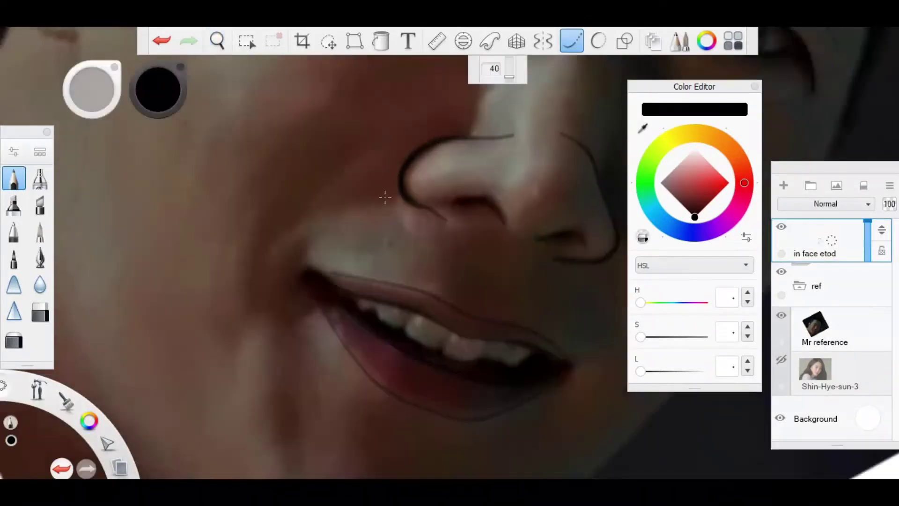
pyautogui.moveTo(318, 211)
pyautogui.mouseDown()
pyautogui.moveTo(256, 293)
pyautogui.moveTo(188, 194)
pyautogui.mouseUp()
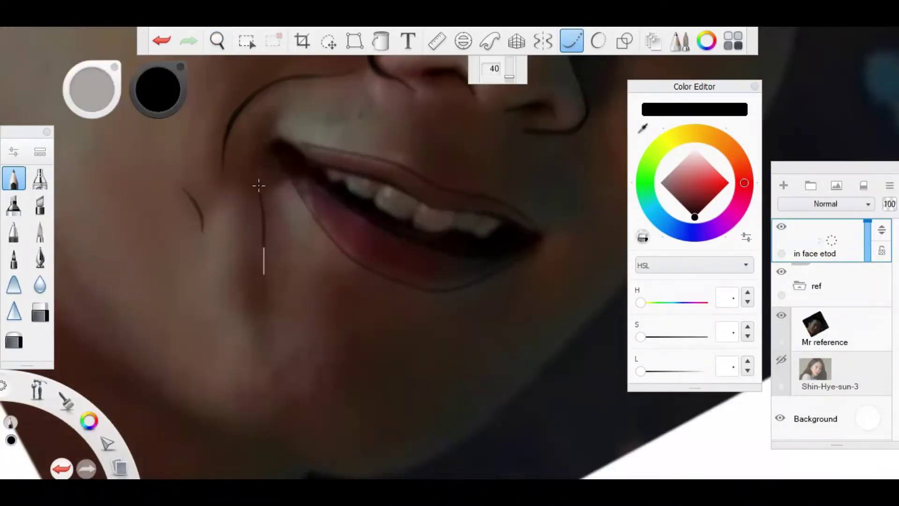
pyautogui.moveTo(242, 231); pyautogui.dragTo(297, 150)
pyautogui.click(780, 313)
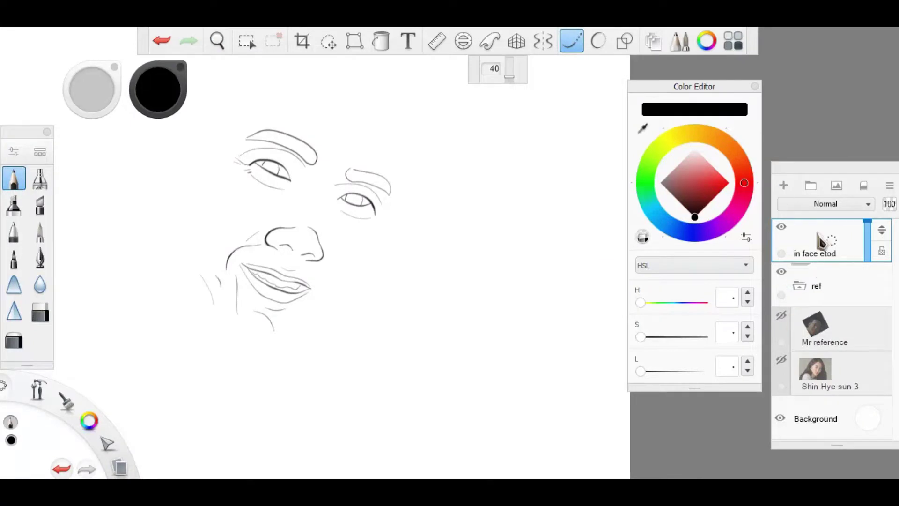
# Add a new layer and name it body etod.
pyautogui.click(784, 185)
pyautogui.click(823, 237)
pyautogui.write('out of ')
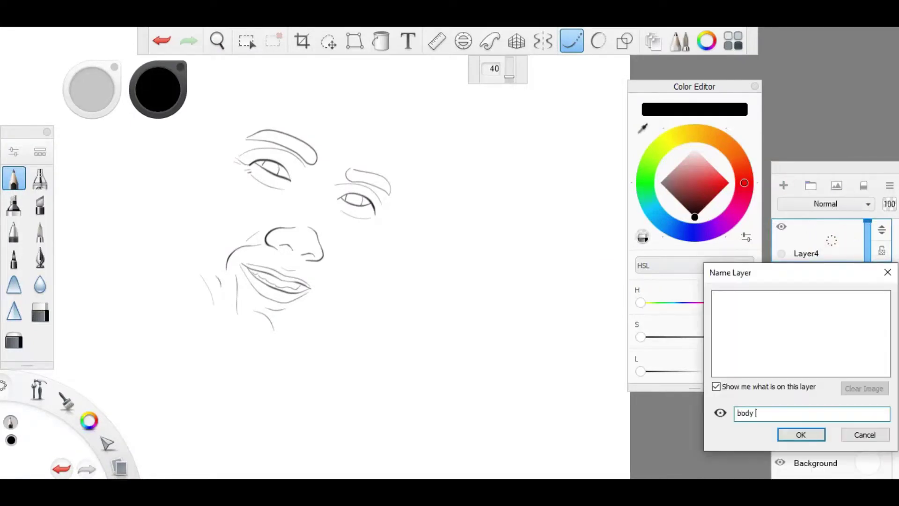
pyautogui.write('tod')
pyautogui.press('Return')
# Prepare body etod for tracing: place it below the hidden in face etod layer, with the woman's reference photo shown and faded.
pyautogui.click(781, 412)
pyautogui.click(781, 295)
pyautogui.moveTo(806, 234); pyautogui.dragTo(824, 300)
pyautogui.moveTo(371, 245); pyautogui.dragTo(445, 249)
pyautogui.click(824, 328)
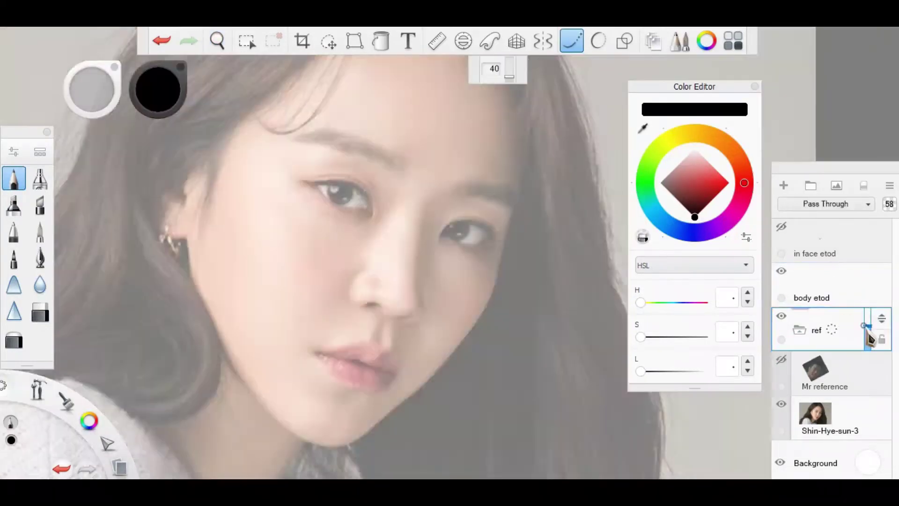
pyautogui.click(813, 300)
pyautogui.moveTo(532, 125); pyautogui.dragTo(501, 249)
pyautogui.hotkey('ctrl', 'z')
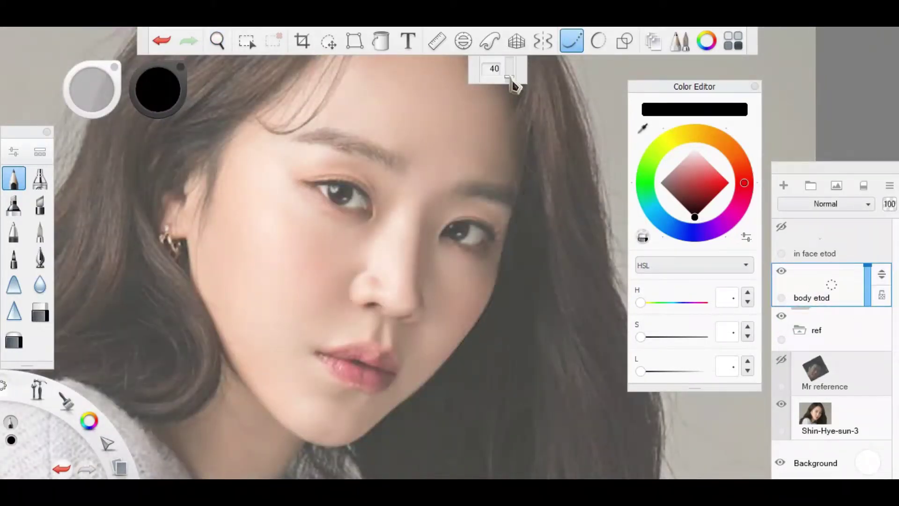
pyautogui.hotkey('ctrl', 'z')
# With the stroke steadying at 80, trace the woman's face contour along the cheek, jaw and chin.
pyautogui.moveTo(492, 211); pyautogui.dragTo(430, 118)
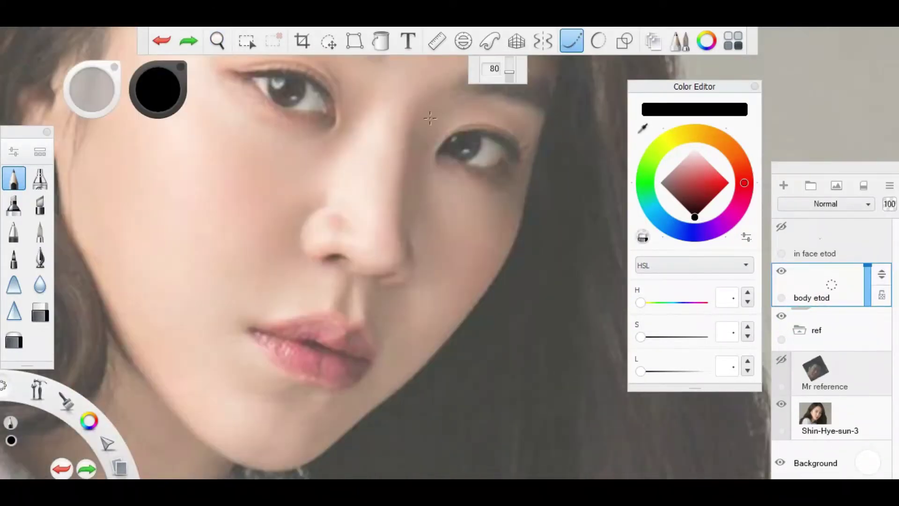
pyautogui.moveTo(539, 148)
pyautogui.mouseDown()
pyautogui.moveTo(422, 370)
pyautogui.moveTo(361, 421)
pyautogui.moveTo(368, 217)
pyautogui.moveTo(474, 225)
pyautogui.moveTo(366, 323)
pyautogui.moveTo(235, 328)
pyautogui.moveTo(44, 101)
pyautogui.mouseUp()
pyautogui.scroll(-3, 333, 207)
pyautogui.moveTo(333, 207)
pyautogui.mouseDown()
pyautogui.moveTo(437, 177)
pyautogui.moveTo(437, 204)
pyautogui.moveTo(323, 169)
pyautogui.mouseUp()
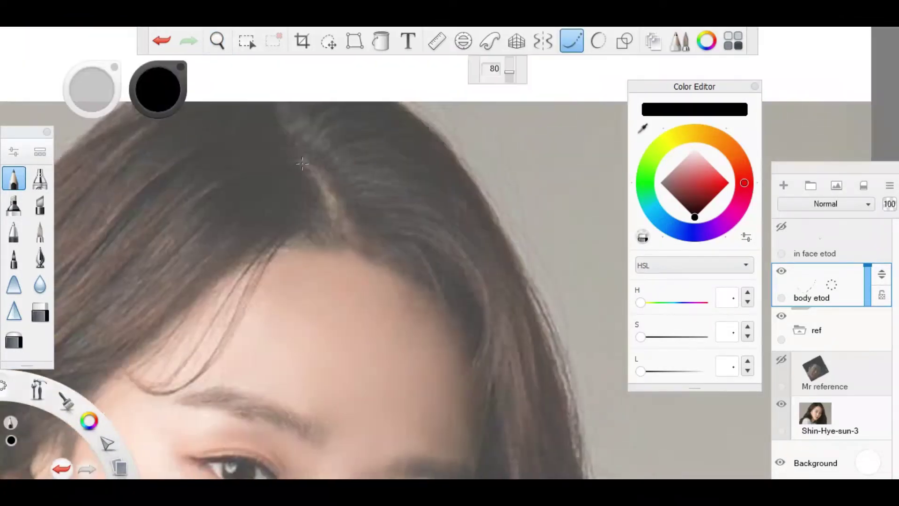
# Trace the hairline around the forehead and the hair parting down to the strands beside the ear.
pyautogui.moveTo(413, 288)
pyautogui.mouseDown()
pyautogui.moveTo(487, 344)
pyautogui.moveTo(483, 457)
pyautogui.mouseUp()
pyautogui.moveTo(342, 241); pyautogui.dragTo(269, 115)
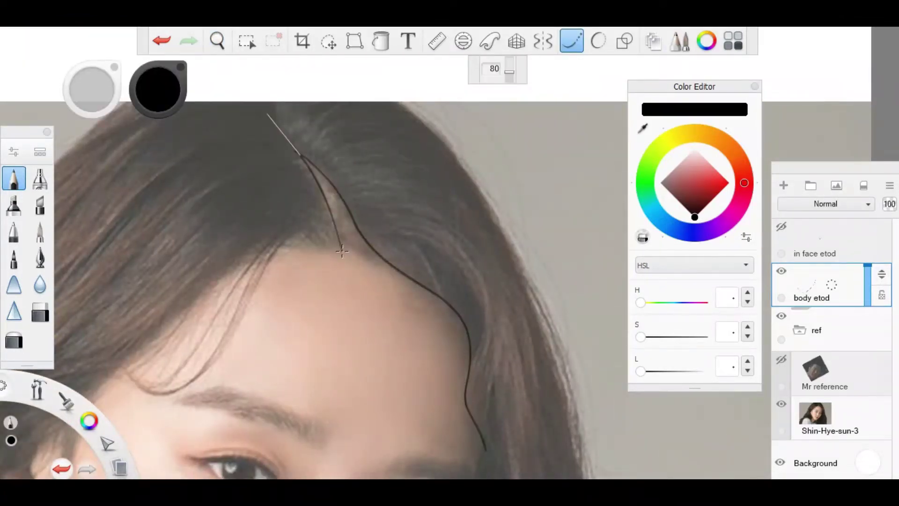
pyautogui.scroll(-2, 341, 257)
pyautogui.moveTo(342, 257); pyautogui.dragTo(480, 170)
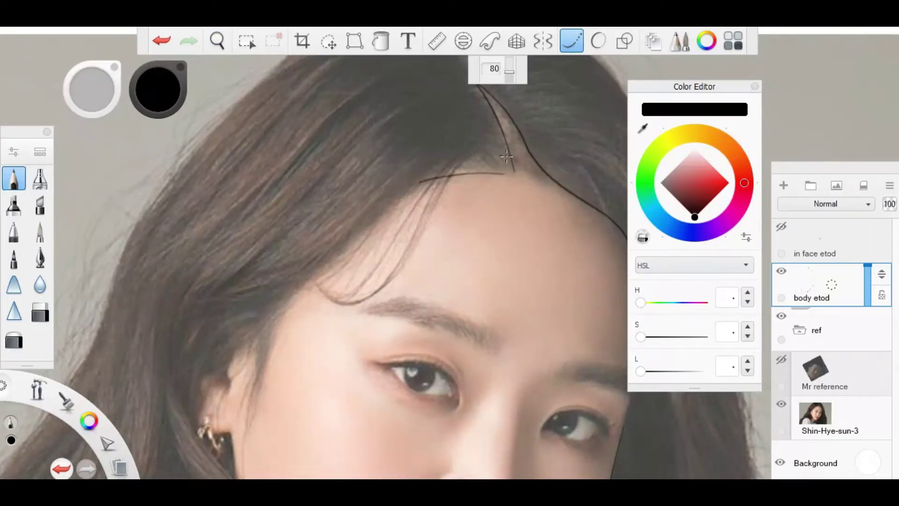
pyautogui.moveTo(377, 220); pyautogui.dragTo(253, 333)
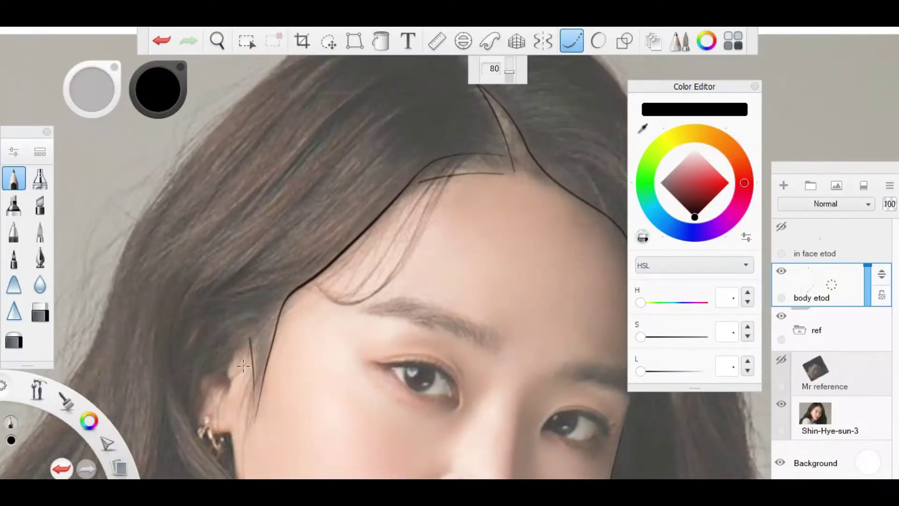
# Trace the hair edge curving around the ear and the inner lines of the ear.
pyautogui.scroll(-2, 243, 365)
pyautogui.moveTo(328, 246)
pyautogui.mouseDown()
pyautogui.moveTo(261, 372)
pyautogui.moveTo(340, 449)
pyautogui.mouseUp()
pyautogui.scroll(3, 330, 294)
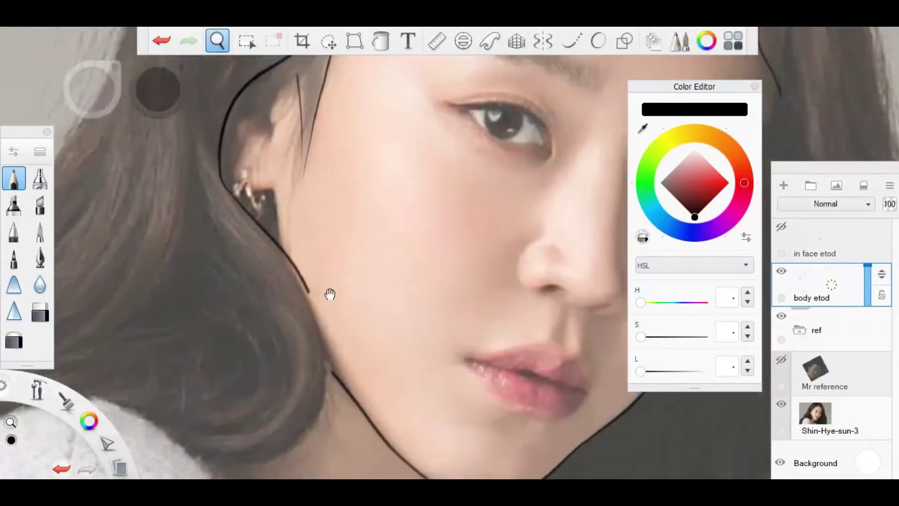
pyautogui.scroll(2, 330, 294)
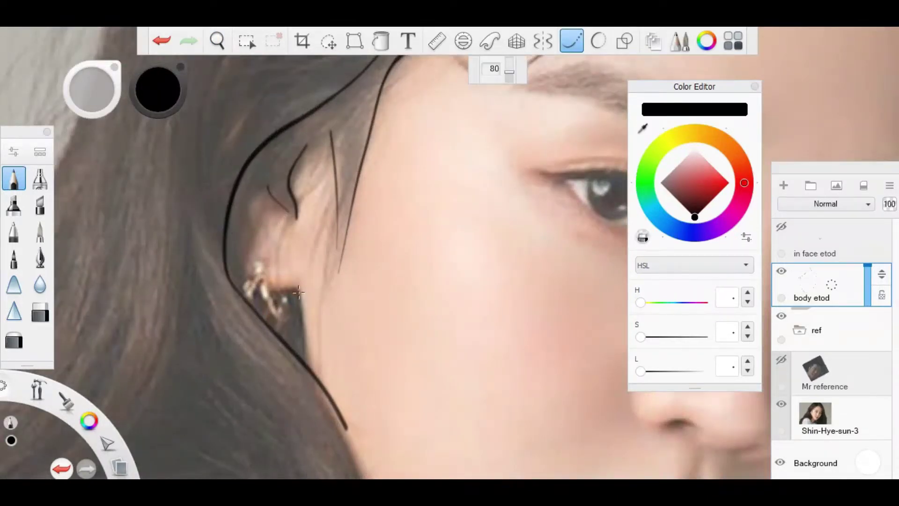
pyautogui.scroll(-1, 279, 217)
# Trace the curled lock beside the neck, the neck line and the outer hair edge on the far side of the face.
pyautogui.moveTo(378, 268)
pyautogui.mouseDown()
pyautogui.moveTo(248, 421)
pyautogui.moveTo(156, 352)
pyautogui.moveTo(122, 347)
pyautogui.mouseUp()
pyautogui.scroll(-3, 347, 227)
pyautogui.scroll(2, 385, 375)
pyautogui.moveTo(275, 145)
pyautogui.mouseDown()
pyautogui.moveTo(381, 141)
pyautogui.moveTo(532, 341)
pyautogui.moveTo(544, 398)
pyautogui.mouseUp()
pyautogui.scroll(-2, 468, 328)
pyautogui.scroll(-1, 405, 473)
pyautogui.moveTo(407, 468)
pyautogui.mouseDown()
pyautogui.moveTo(349, 281)
pyautogui.moveTo(306, 77)
pyautogui.moveTo(395, 281)
pyautogui.moveTo(420, 370)
pyautogui.moveTo(356, 267)
pyautogui.moveTo(345, 215)
pyautogui.mouseUp()
# Trace the sweater's neckline, shoulder contour and sleeve seam, continuing the lines just past the photo's lower edge.
pyautogui.scroll(-2, 396, 297)
pyautogui.scroll(2, 396, 297)
pyautogui.scroll(2, 356, 267)
pyautogui.moveTo(295, 232); pyautogui.dragTo(203, 141)
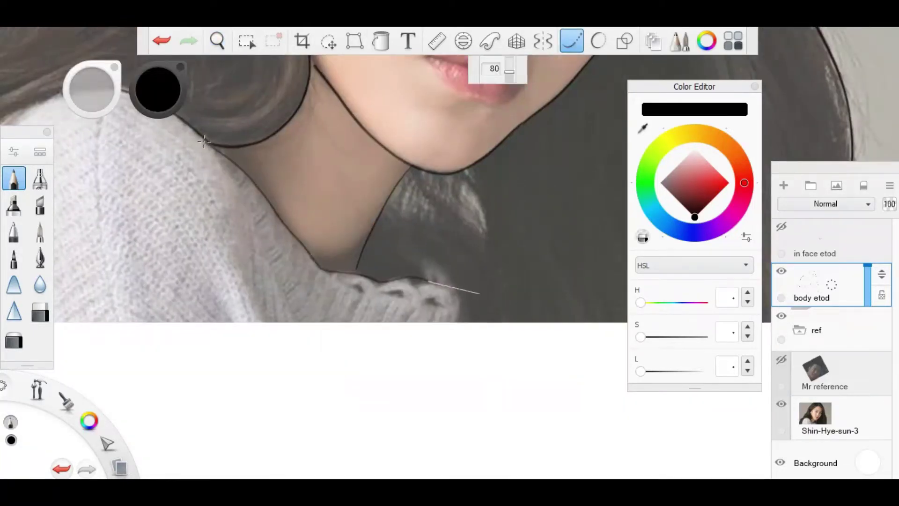
pyautogui.scroll(-2, 415, 247)
pyautogui.moveTo(384, 226)
pyautogui.mouseDown()
pyautogui.moveTo(415, 246)
pyautogui.moveTo(321, 188)
pyautogui.mouseUp()
pyautogui.scroll(2, 416, 247)
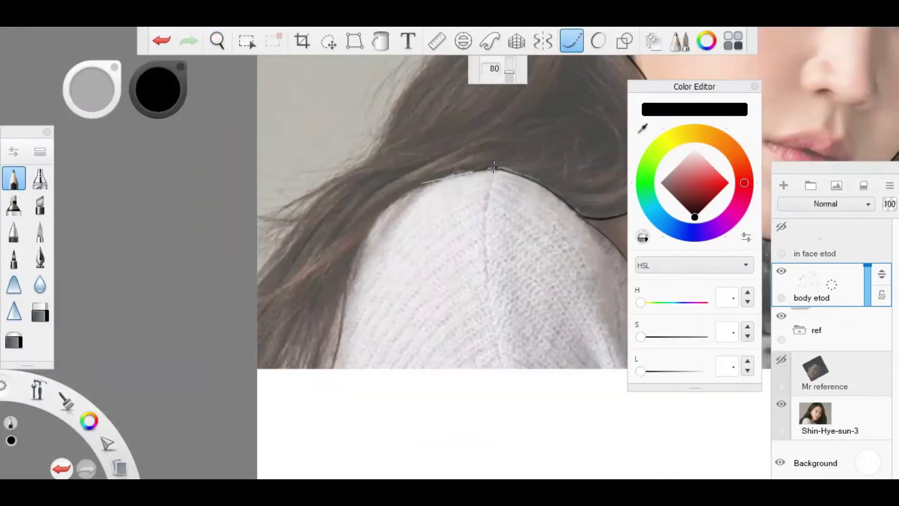
pyautogui.moveTo(494, 167); pyautogui.dragTo(329, 340)
pyautogui.scroll(-2, 383, 124)
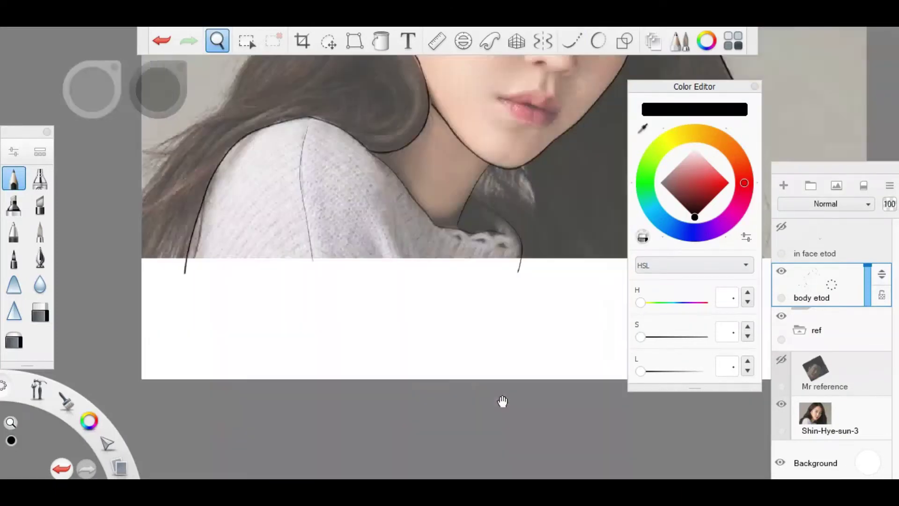
# Add the inner curl and trace the outer hair silhouette over the crown and down past the shoulder.
pyautogui.scroll(2, 505, 75)
pyautogui.scroll(-2, 558, 275)
pyautogui.scroll(2, 393, 202)
pyautogui.scroll(-2, 392, 201)
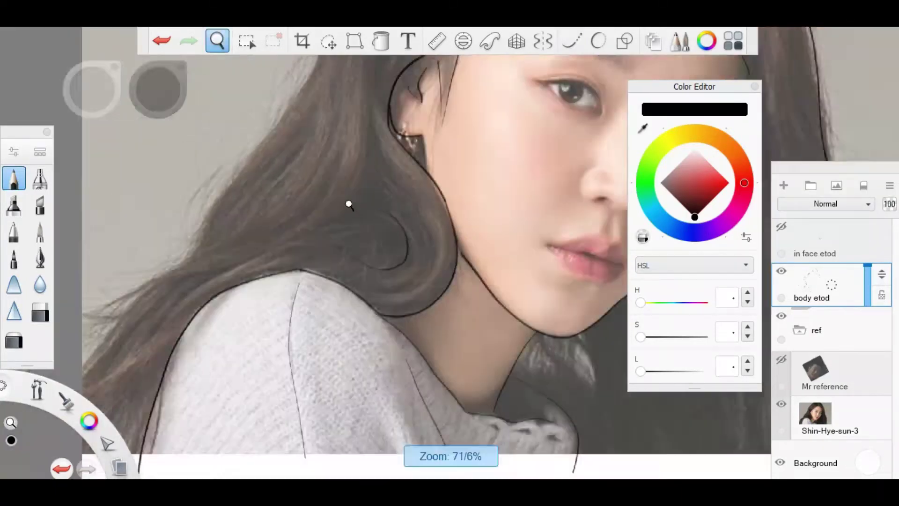
pyautogui.scroll(2, 485, 145)
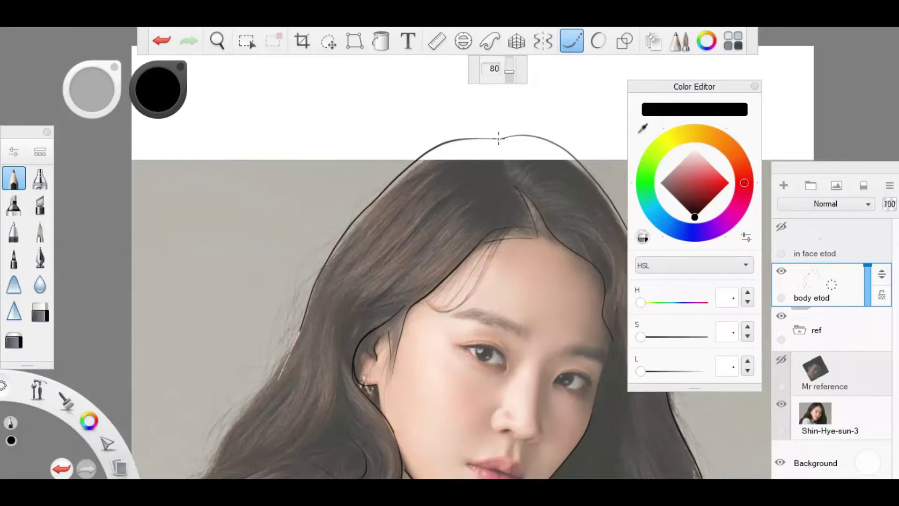
pyautogui.scroll(-2, 328, 335)
pyautogui.scroll(3, 322, 175)
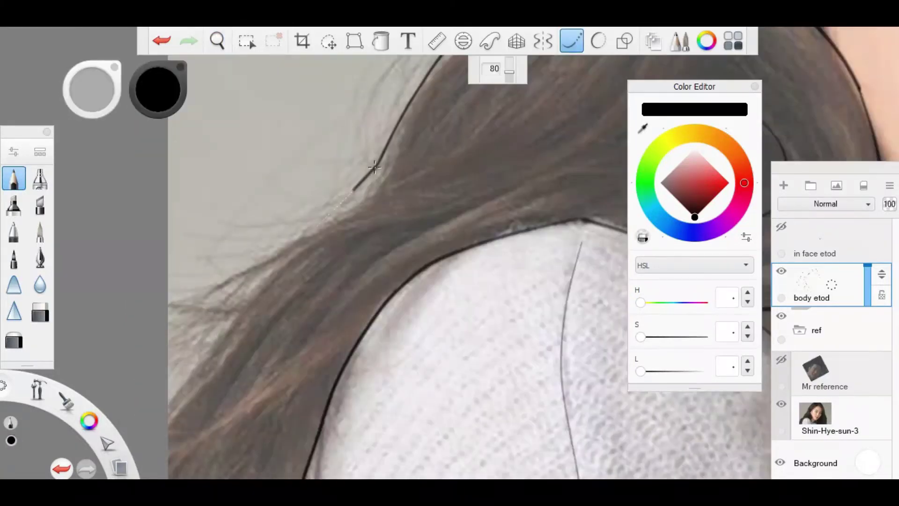
pyautogui.moveTo(375, 167); pyautogui.dragTo(173, 407)
pyautogui.scroll(-3, 328, 140)
# Set the ref group's opacity to 100, hide the group and show the in face etod layer.
pyautogui.click(871, 330)
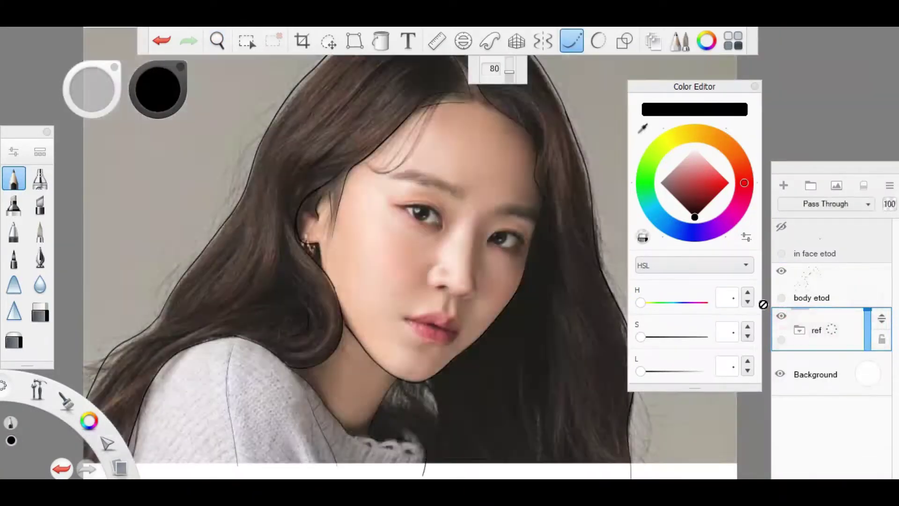
pyautogui.click(781, 315)
pyautogui.click(781, 227)
# Create a layer group named etods and move the in face etod and body etod layers into it.
pyautogui.click(811, 185)
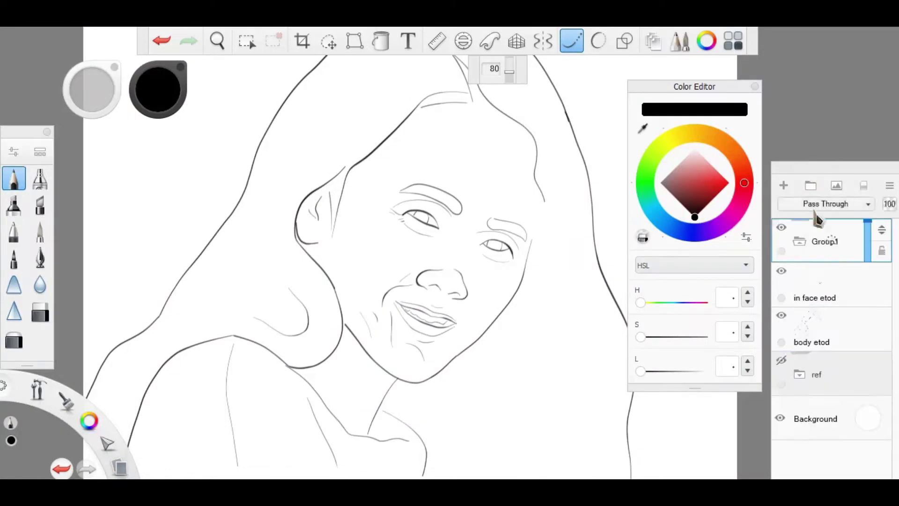
pyautogui.click(825, 242)
pyautogui.click(838, 225)
pyautogui.write('etods')
pyautogui.press('Return')
pyautogui.moveTo(815, 295); pyautogui.dragTo(801, 248)
pyautogui.moveTo(813, 340); pyautogui.dragTo(838, 292)
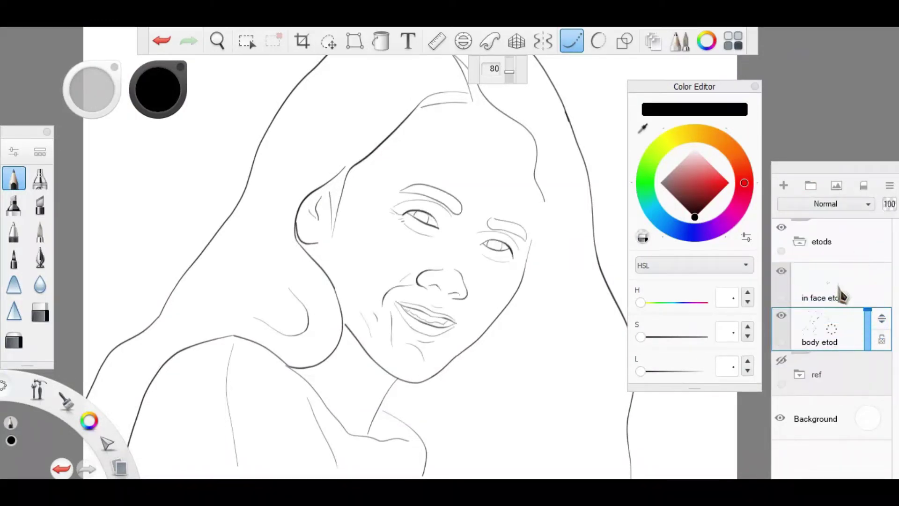
pyautogui.click(864, 251)
# Hide the in face etod layer, keep body etod shown and collapse the etods group.
pyautogui.click(782, 315)
pyautogui.click(781, 315)
pyautogui.click(782, 270)
pyautogui.click(799, 241)
# Add a new layer directly above Background and switch the brush palette to the Texture Essentials set.
pyautogui.click(784, 185)
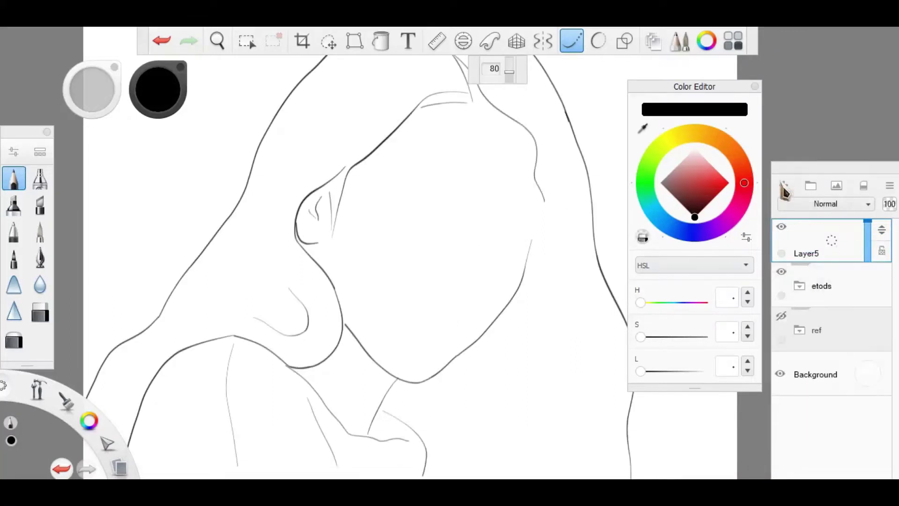
pyautogui.moveTo(819, 251); pyautogui.dragTo(820, 352)
pyautogui.click(13, 151)
pyautogui.click(40, 149)
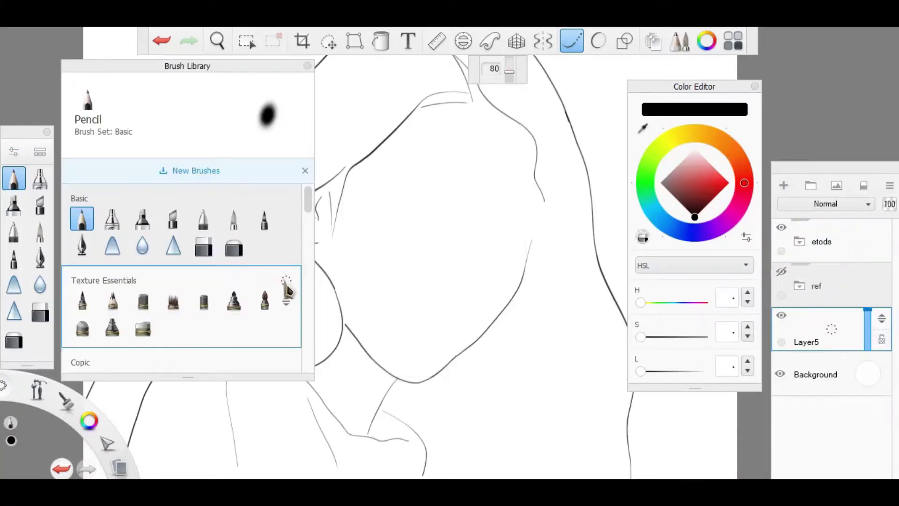
pyautogui.click(283, 281)
# Choose a broad, soft-edged Texture Essentials brush for blocking in and undo the test strokes on the face.
pyautogui.moveTo(412, 217); pyautogui.dragTo(466, 339)
pyautogui.hotkey('ctrl', 'z')
pyautogui.click(14, 204)
pyautogui.moveTo(399, 164); pyautogui.dragTo(451, 210)
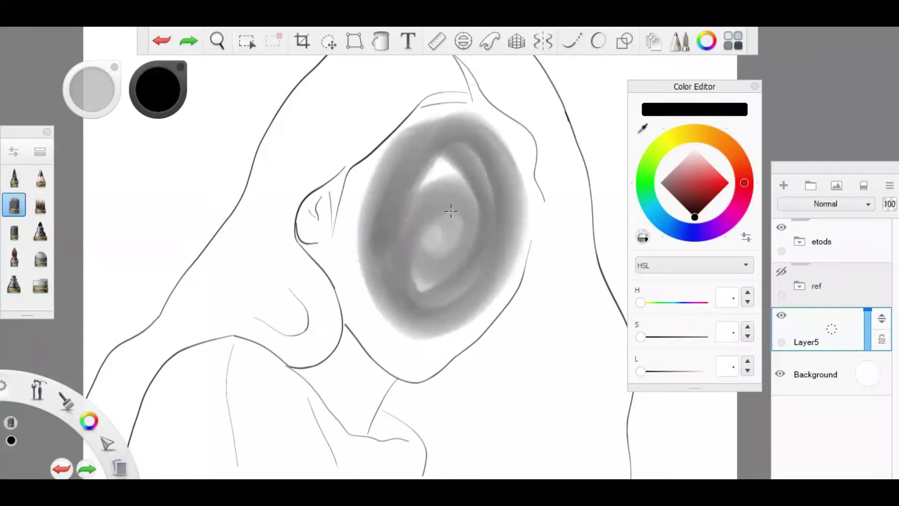
pyautogui.hotkey('ctrl', 'z')
# Block in the head, neck and shoulders with broad dark grey strokes beneath the line art.
pyautogui.moveTo(381, 303)
pyautogui.mouseDown()
pyautogui.moveTo(381, 317)
pyautogui.moveTo(447, 130)
pyautogui.moveTo(468, 346)
pyautogui.moveTo(328, 216)
pyautogui.moveTo(492, 122)
pyautogui.moveTo(379, 173)
pyautogui.moveTo(434, 44)
pyautogui.mouseUp()
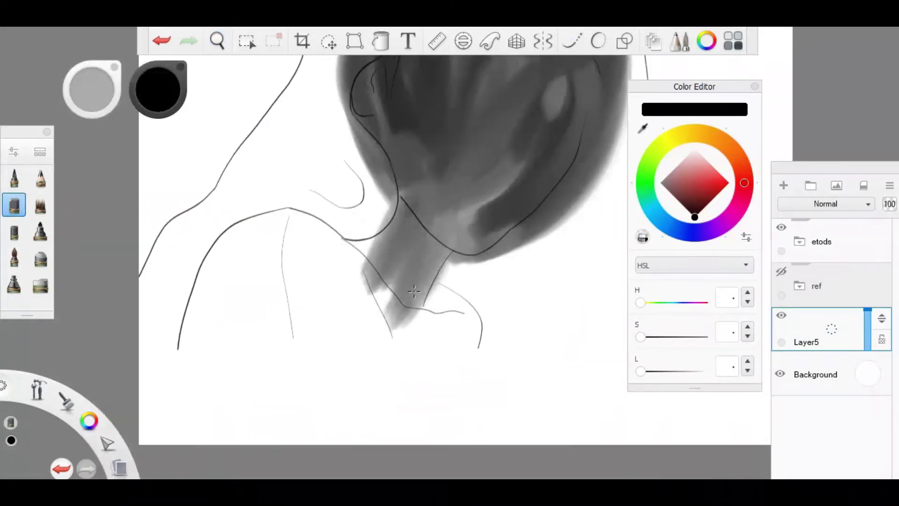
pyautogui.moveTo(328, 197)
pyautogui.mouseDown()
pyautogui.moveTo(384, 281)
pyautogui.moveTo(304, 262)
pyautogui.moveTo(280, 361)
pyautogui.moveTo(445, 356)
pyautogui.mouseUp()
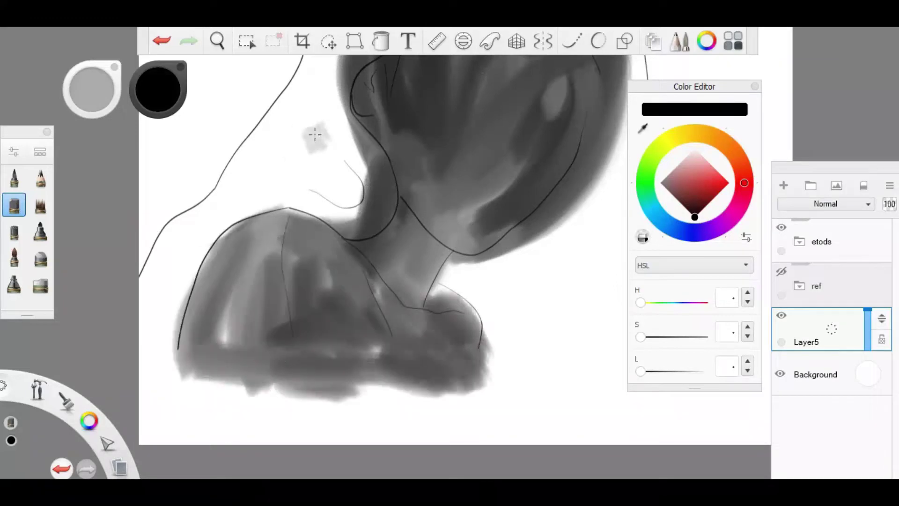
pyautogui.moveTo(316, 136); pyautogui.dragTo(346, 160)
# Undo the grey dab in the hair area and test a fine Texture Essentials brush with black squiggles on the lower face.
pyautogui.click(40, 178)
pyautogui.hotkey('ctrl', 'z')
pyautogui.click(14, 178)
pyautogui.moveTo(393, 215); pyautogui.dragTo(415, 244)
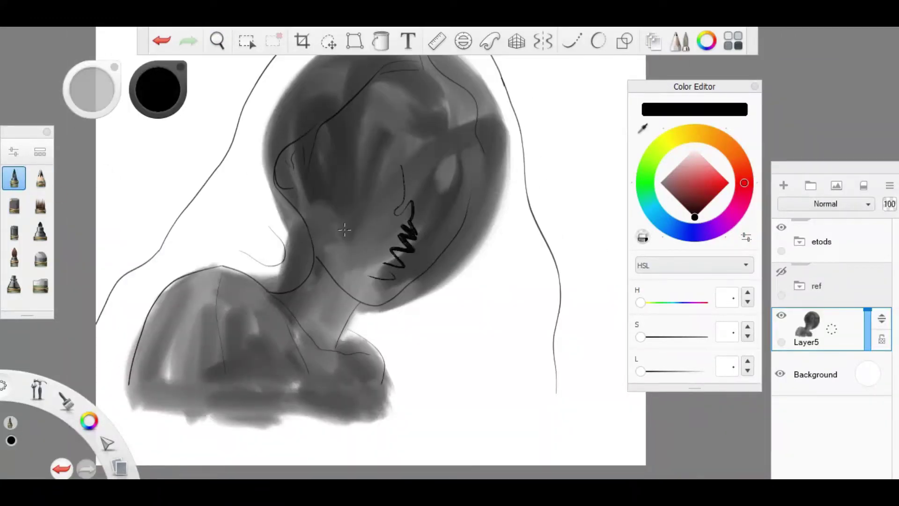
# Undo the black squiggles on the face and duplicate the etods group with its body etod layer hidden.
pyautogui.hotkey('ctrl', 'z')
pyautogui.click(799, 242)
pyautogui.scroll(3, 381, 111)
pyautogui.scroll(2, 351, 105)
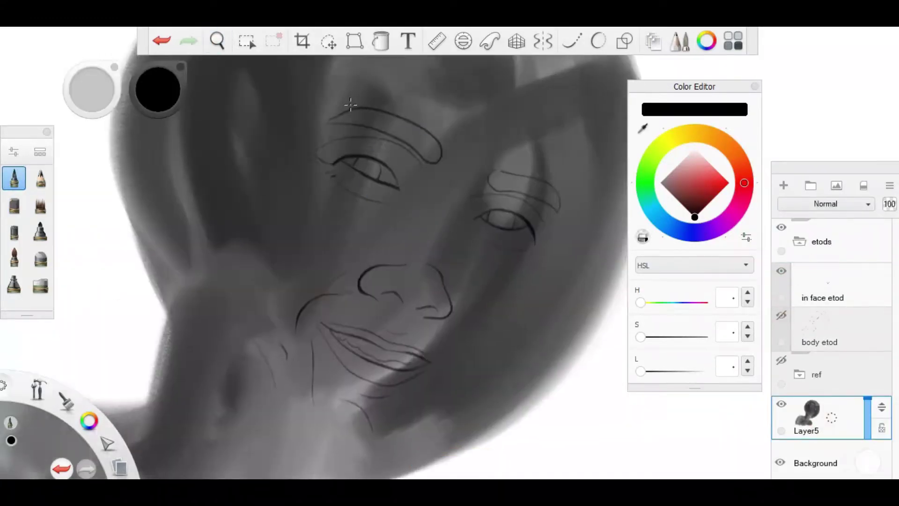
pyautogui.click(800, 241)
pyautogui.hotkey('ctrl', 'd')
pyautogui.click(800, 241)
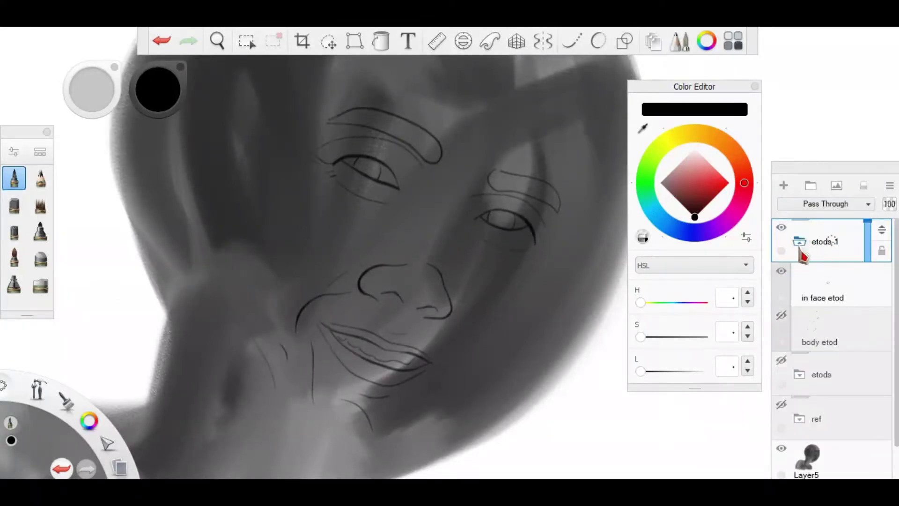
pyautogui.click(800, 241)
# Move the face line art in etods-1 to blank canvas beside the head and show only body etod in the original etods group.
pyautogui.press('l')
pyautogui.press('v')
pyautogui.scroll(-3, 451, 220)
pyautogui.moveTo(462, 211)
pyautogui.mouseDown()
pyautogui.moveTo(538, 261)
pyautogui.moveTo(444, 166)
pyautogui.mouseUp()
pyautogui.scroll(2, 401, 216)
pyautogui.press('Return')
pyautogui.click(800, 285)
pyautogui.click(781, 272)
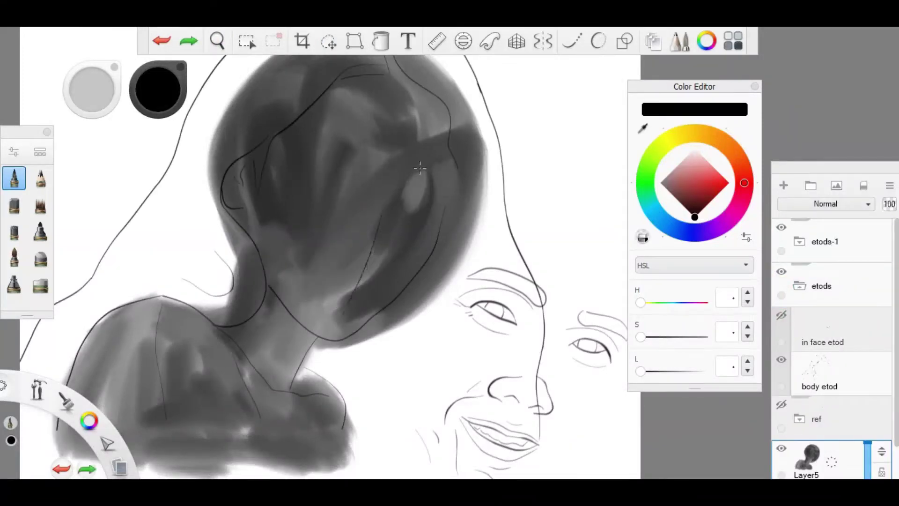
# Sketch black construction guides on Layer5 after checking the reference photo: the face's centre line, eye line and two eyeball circles.
pyautogui.moveTo(406, 146); pyautogui.dragTo(345, 317)
pyautogui.moveTo(349, 310); pyautogui.dragTo(392, 205)
pyautogui.click(799, 286)
pyautogui.click(782, 315)
pyautogui.click(806, 372)
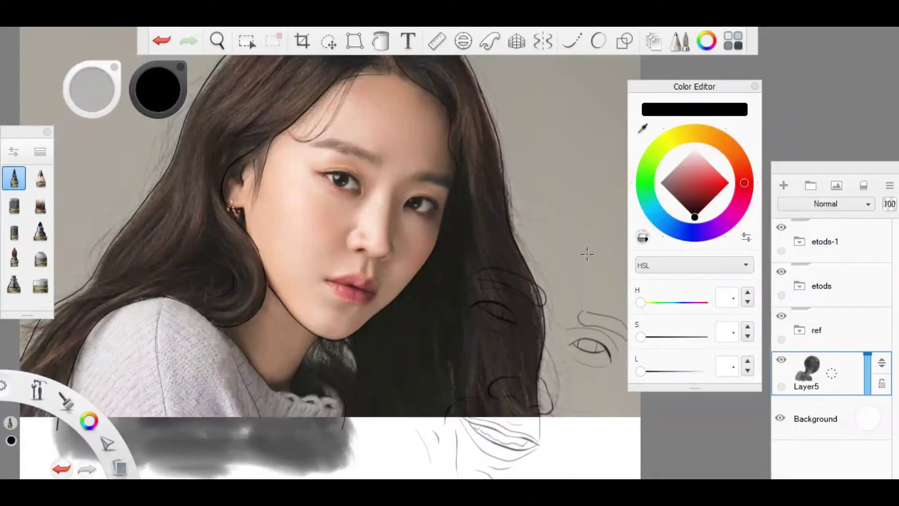
pyautogui.click(782, 315)
pyautogui.moveTo(313, 187); pyautogui.dragTo(492, 244)
pyautogui.moveTo(365, 160)
pyautogui.mouseDown()
pyautogui.moveTo(356, 206)
pyautogui.moveTo(289, 247)
pyautogui.mouseUp()
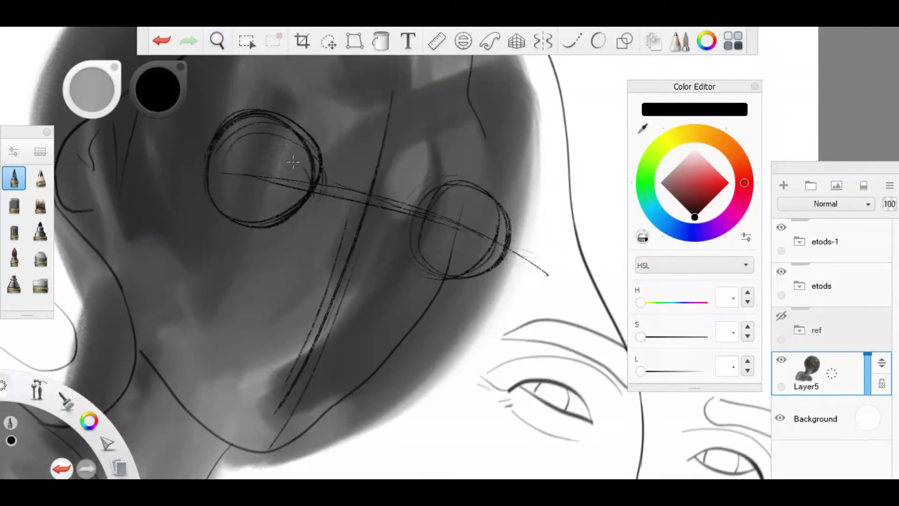
# Draw thick upper and lower eyelid lines inside both eyeball circles on Layer5.
pyautogui.moveTo(205, 176); pyautogui.dragTo(299, 157)
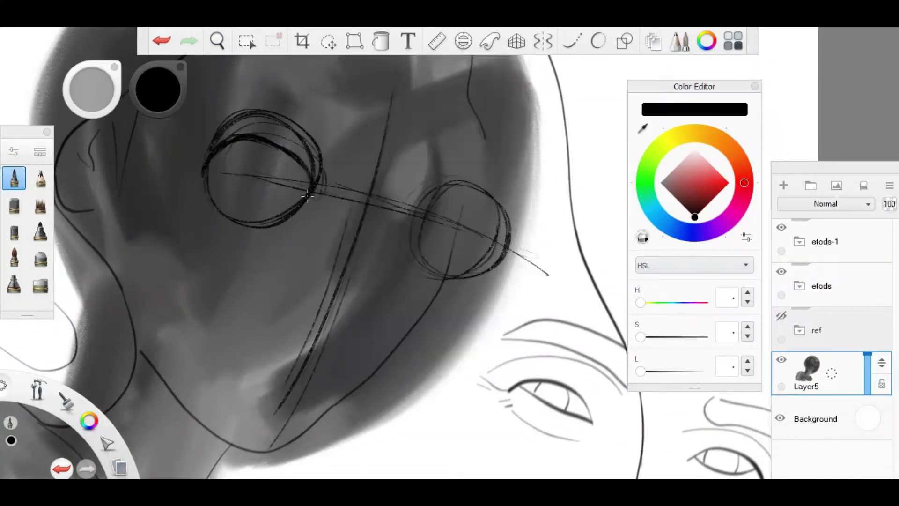
pyautogui.moveTo(212, 177)
pyautogui.mouseDown()
pyautogui.moveTo(312, 185)
pyautogui.moveTo(313, 208)
pyautogui.moveTo(206, 171)
pyautogui.mouseUp()
pyautogui.hotkey('ctrl', 'z')
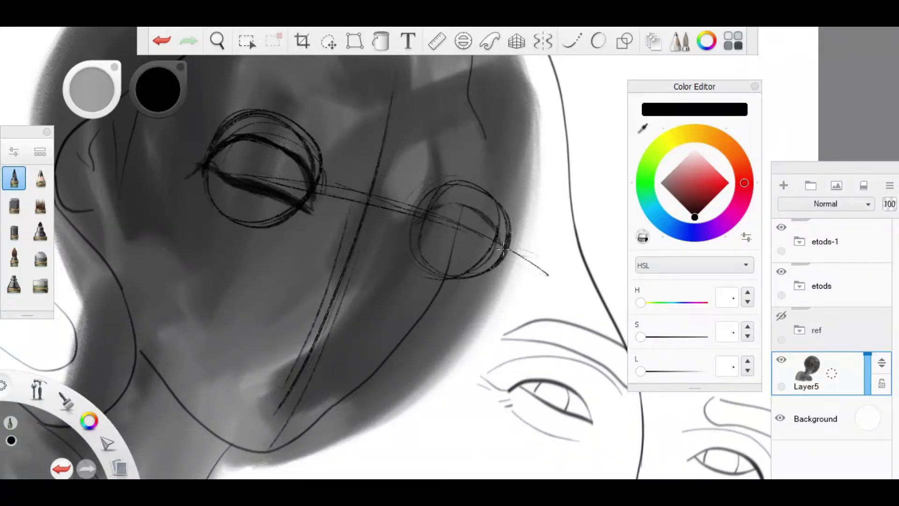
pyautogui.moveTo(504, 248); pyautogui.dragTo(409, 225)
pyautogui.moveTo(504, 256); pyautogui.dragTo(413, 232)
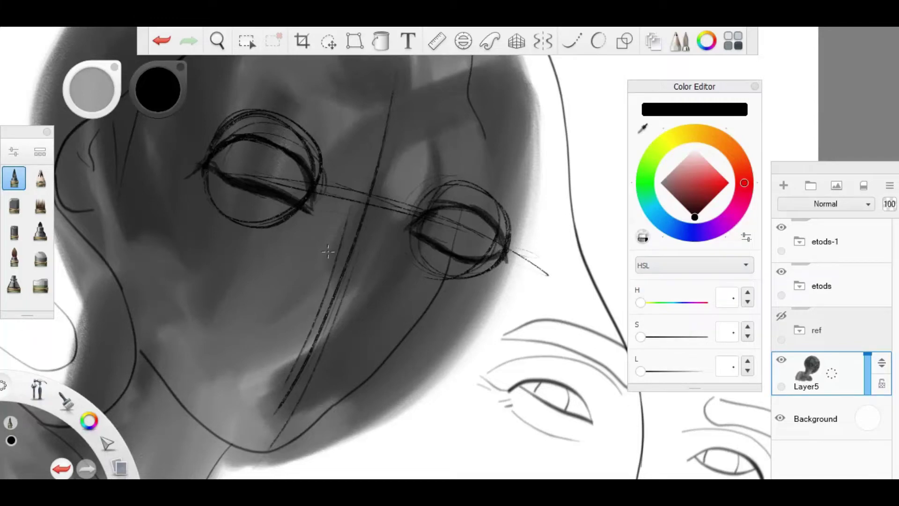
# Hide the etods group and sketch the upper lid creases and eyebrow outlines above both eyes.
pyautogui.moveTo(338, 164)
pyautogui.mouseDown()
pyautogui.moveTo(311, 165)
pyautogui.moveTo(327, 167)
pyautogui.moveTo(386, 258)
pyautogui.moveTo(346, 251)
pyautogui.moveTo(352, 187)
pyautogui.moveTo(263, 164)
pyautogui.mouseUp()
pyautogui.click(781, 272)
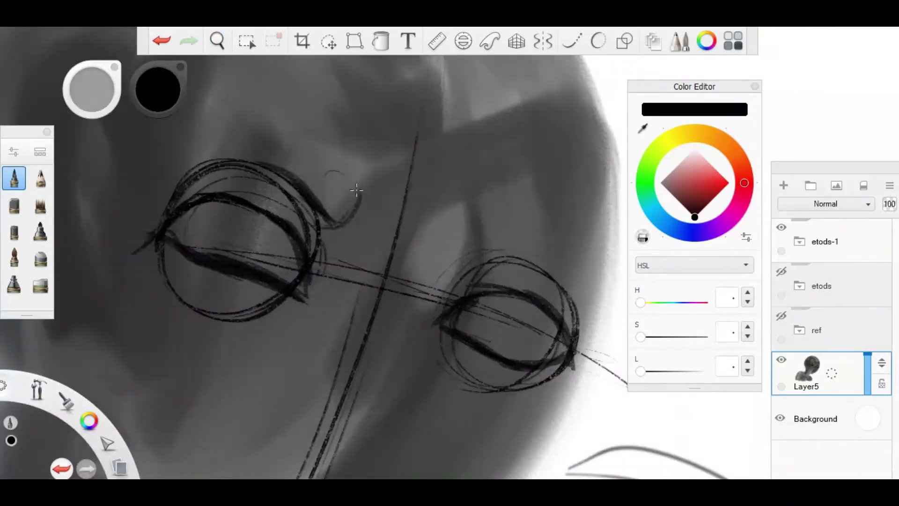
pyautogui.moveTo(356, 188)
pyautogui.mouseDown()
pyautogui.moveTo(201, 150)
pyautogui.moveTo(196, 138)
pyautogui.moveTo(332, 220)
pyautogui.mouseUp()
pyautogui.moveTo(412, 217)
pyautogui.mouseDown()
pyautogui.moveTo(361, 176)
pyautogui.moveTo(246, 215)
pyautogui.moveTo(365, 191)
pyautogui.moveTo(371, 289)
pyautogui.moveTo(338, 215)
pyautogui.moveTo(412, 285)
pyautogui.moveTo(321, 206)
pyautogui.mouseUp()
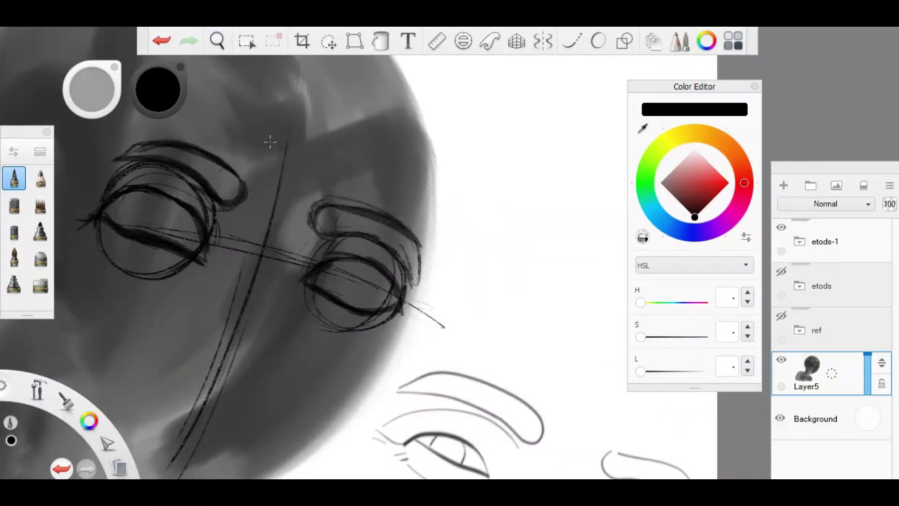
pyautogui.moveTo(270, 142); pyautogui.dragTo(284, 164)
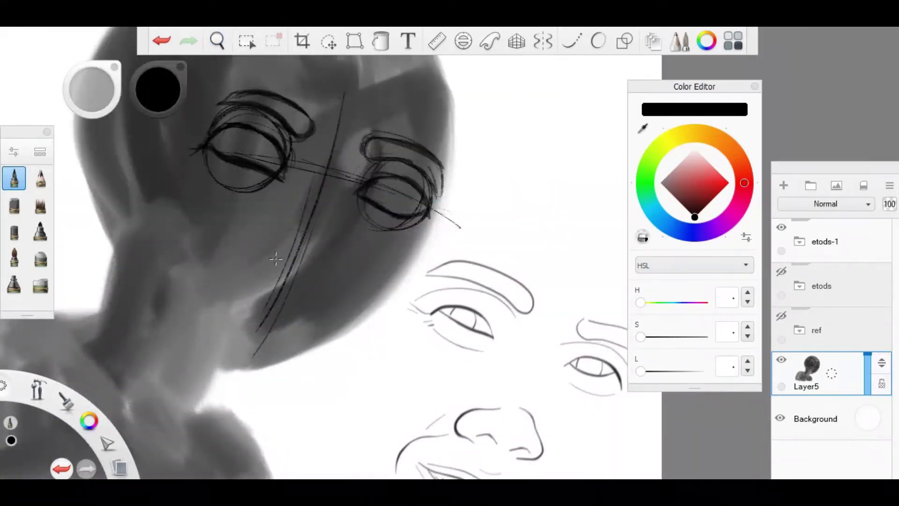
# Sketch the nose with its bridge and nostrils, and the full lips beneath it, along the face's centre line.
pyautogui.moveTo(276, 258); pyautogui.dragTo(278, 178)
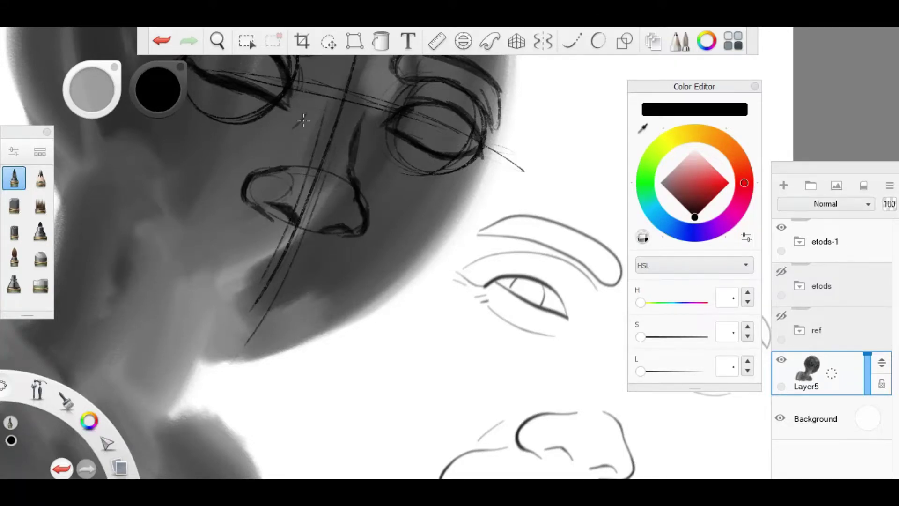
pyautogui.moveTo(304, 121)
pyautogui.mouseDown()
pyautogui.moveTo(291, 325)
pyautogui.moveTo(302, 159)
pyautogui.moveTo(261, 206)
pyautogui.moveTo(326, 180)
pyautogui.moveTo(243, 117)
pyautogui.mouseUp()
pyautogui.press('space')
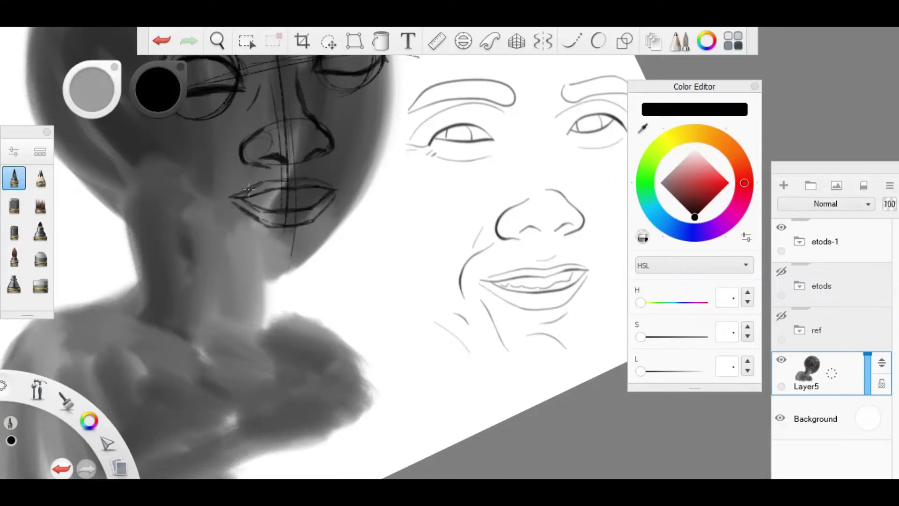
pyautogui.moveTo(297, 208); pyautogui.dragTo(245, 196)
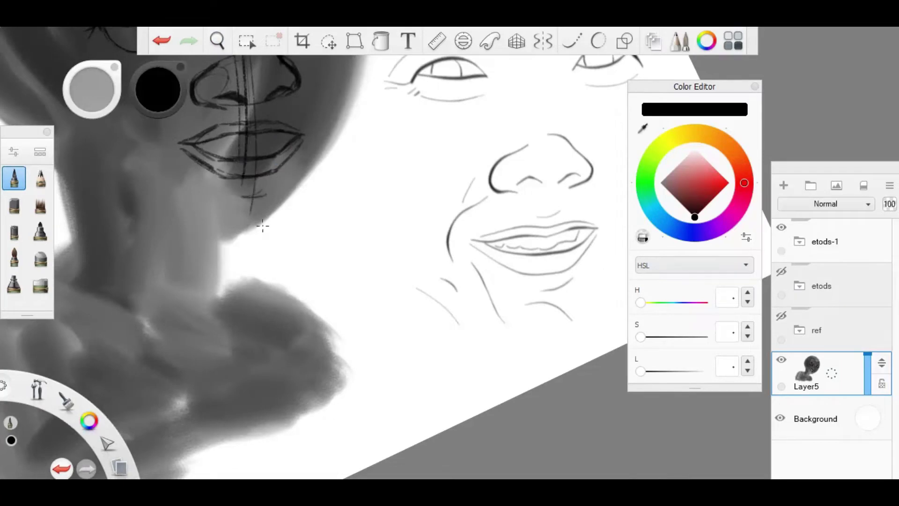
# Draw the chin, far cheek and jawline contours using the reference photo as a check, and refine the lip corners.
pyautogui.moveTo(244, 109); pyautogui.dragTo(262, 244)
pyautogui.click(781, 316)
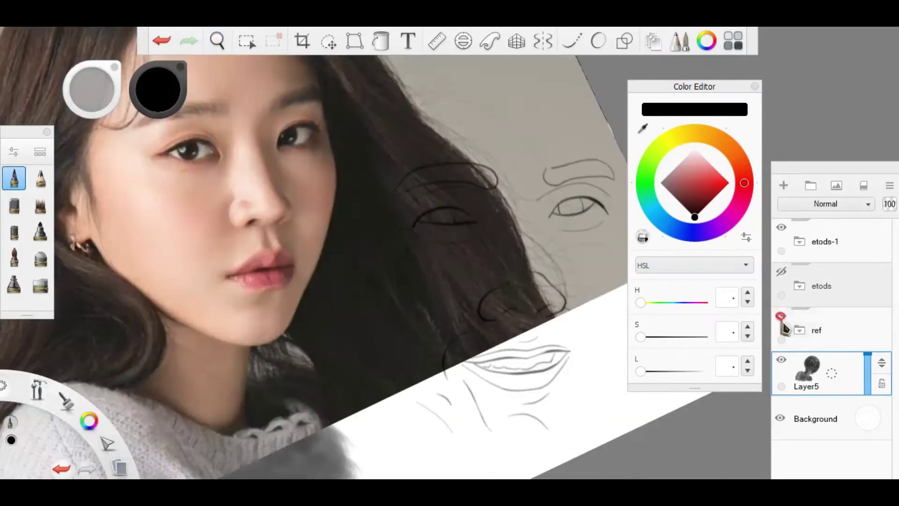
pyautogui.click(782, 316)
pyautogui.moveTo(368, 151)
pyautogui.mouseDown()
pyautogui.moveTo(373, 241)
pyautogui.moveTo(316, 323)
pyautogui.mouseUp()
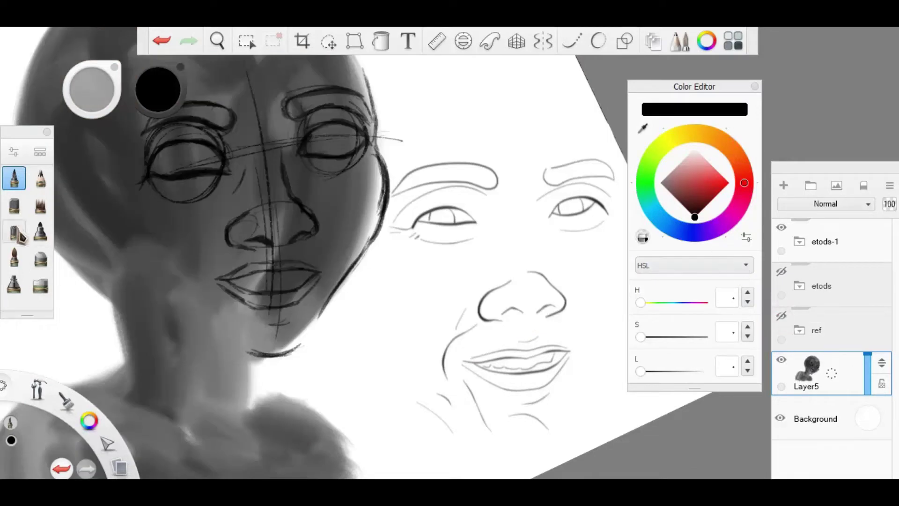
pyautogui.press('e')
pyautogui.press('e')
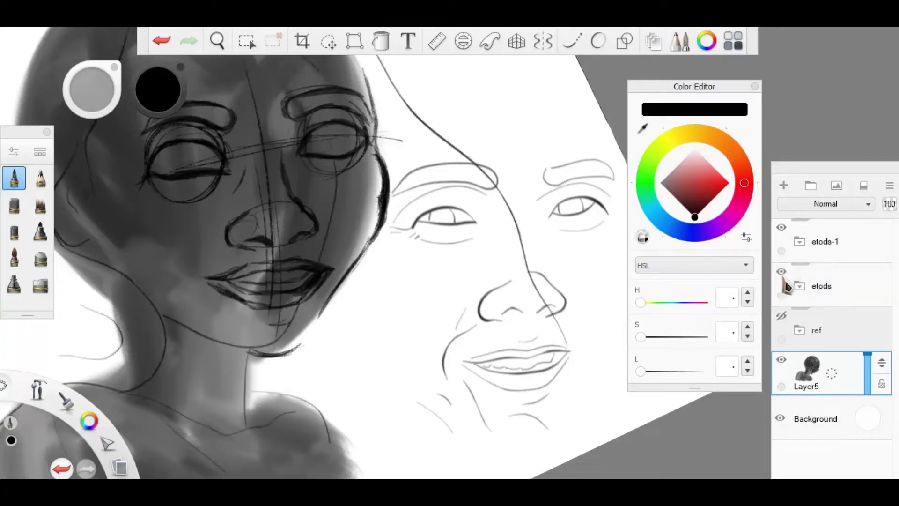
pyautogui.moveTo(337, 287); pyautogui.dragTo(354, 271)
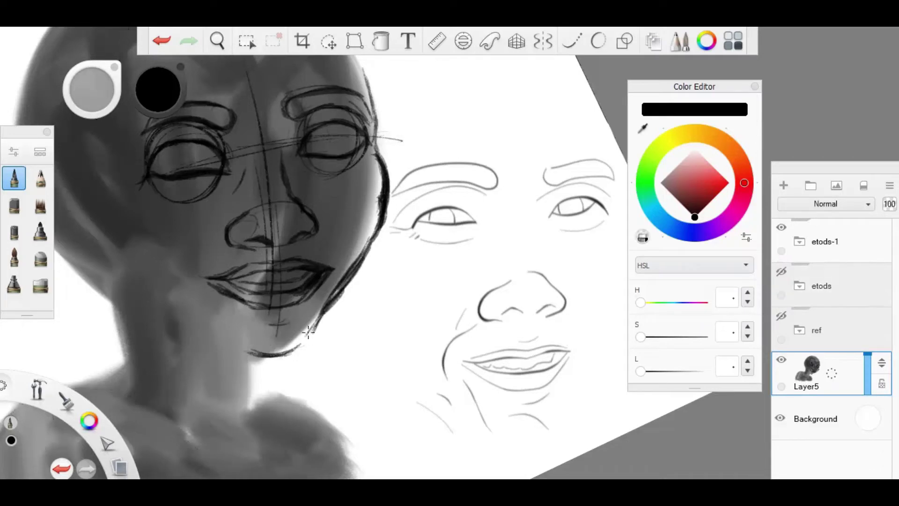
pyautogui.moveTo(173, 323); pyautogui.dragTo(235, 347)
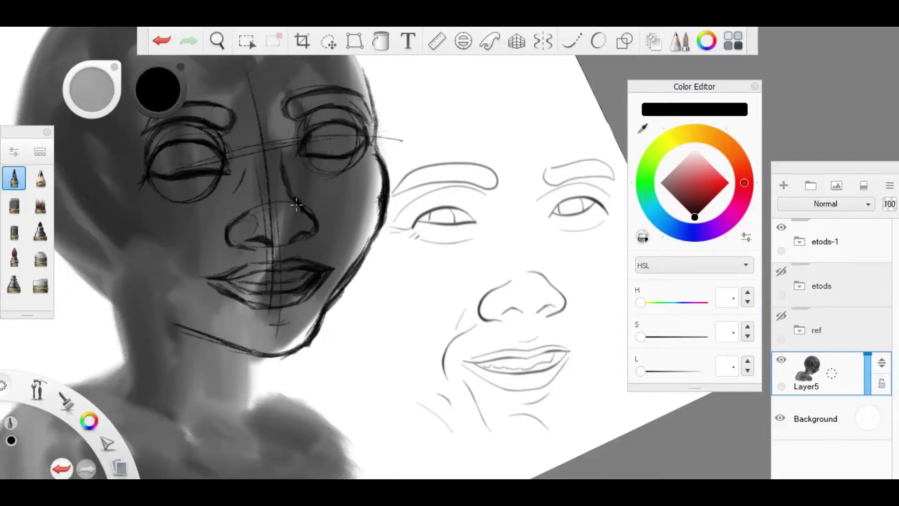
# Extend the outer tail of the near eyebrow with tapering black strokes.
pyautogui.click(799, 241)
pyautogui.click(799, 245)
pyautogui.scroll(5, 247, 237)
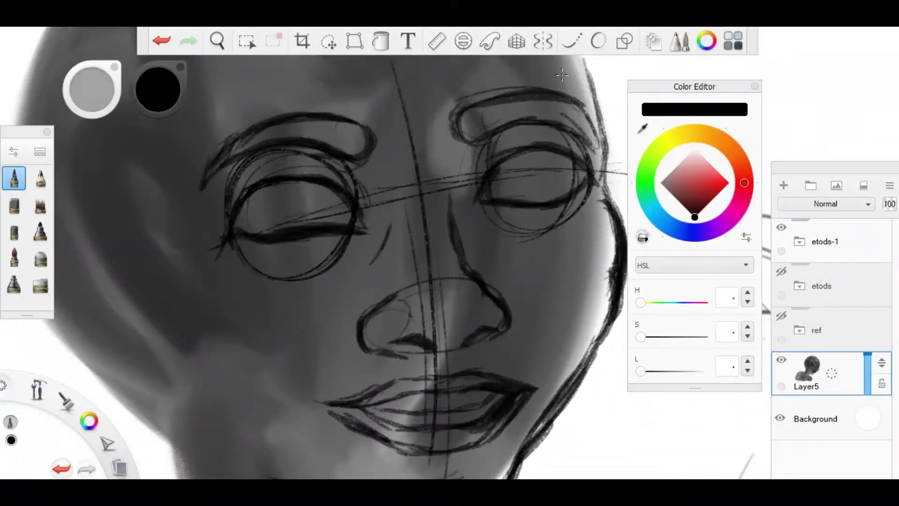
pyautogui.scroll(-4, 385, 208)
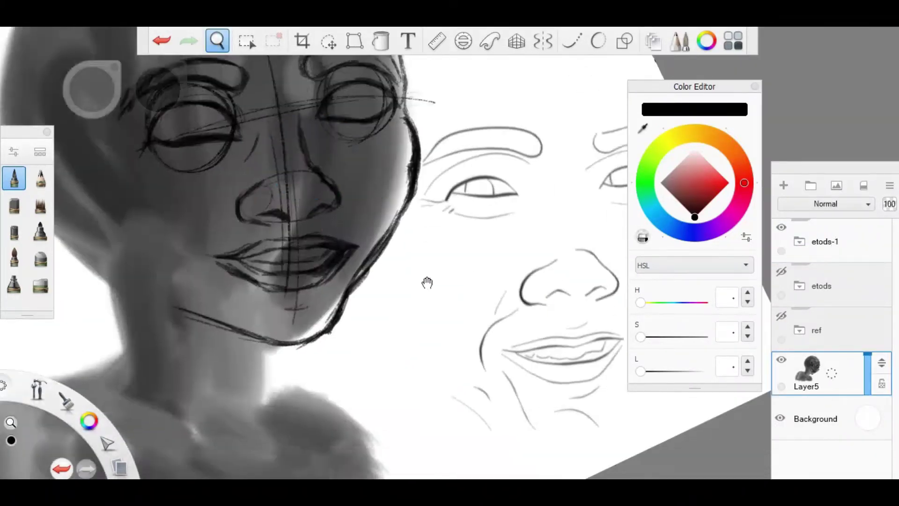
# Compare the sketch with the reference photo and add short smile creases around the mouth corners.
pyautogui.click(782, 316)
pyautogui.click(799, 331)
pyautogui.click(781, 359)
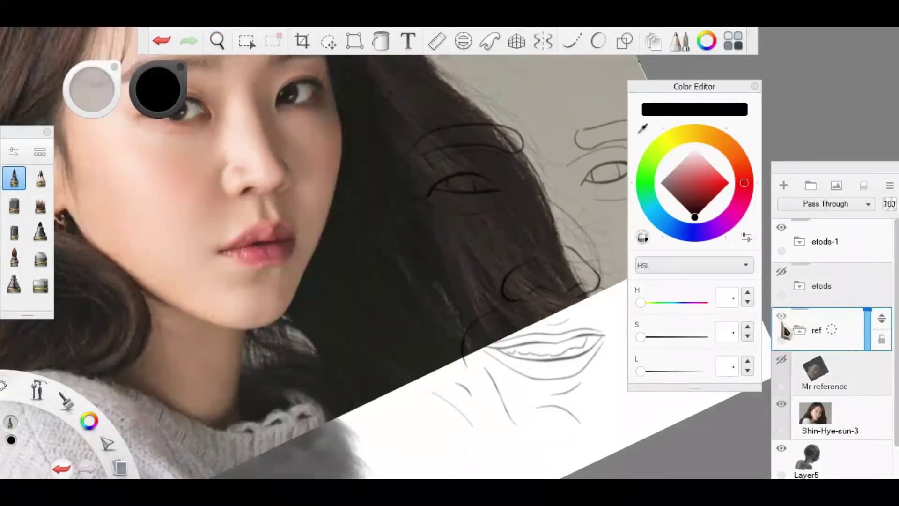
pyautogui.click(781, 315)
pyautogui.click(800, 331)
pyautogui.click(810, 372)
pyautogui.scroll(4, 351, 275)
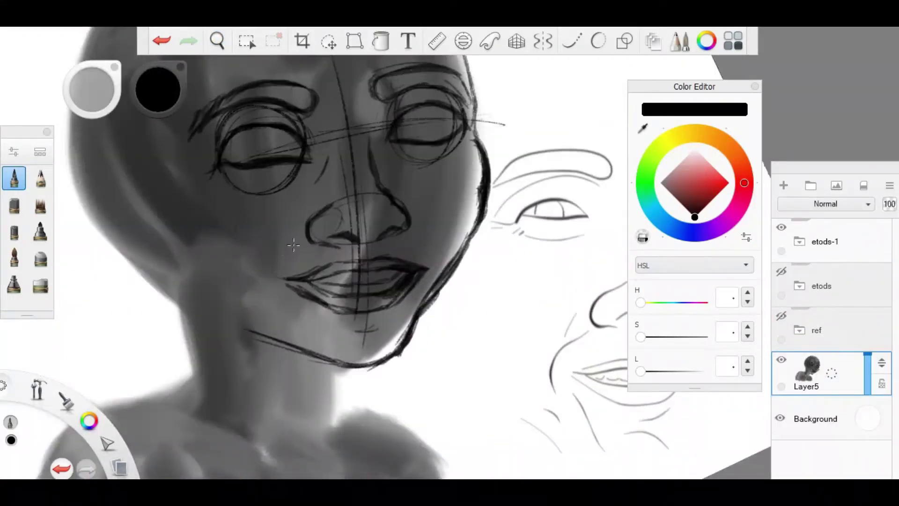
pyautogui.click(266, 277)
pyautogui.moveTo(397, 234); pyautogui.dragTo(290, 264)
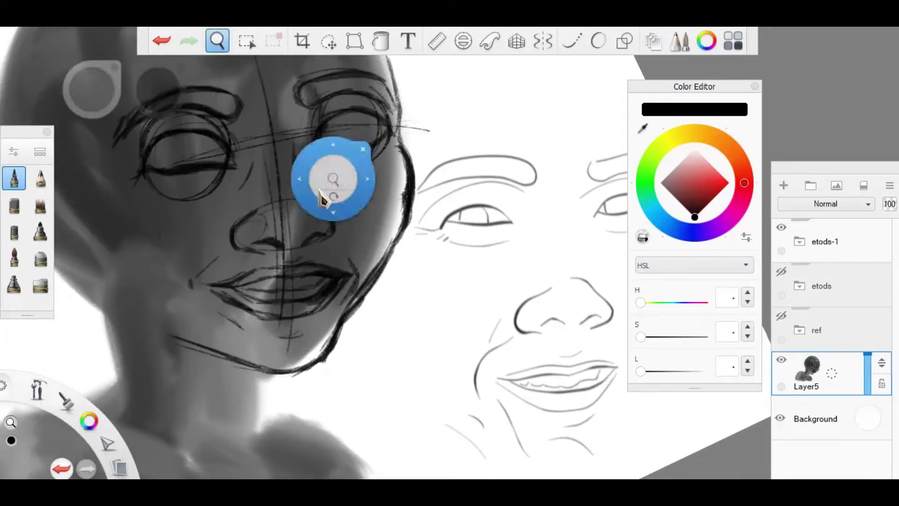
# Trace the hairline, sideburn and neck-side hair curve on Layer5 over the etods guide, and hide the guide again.
pyautogui.moveTo(328, 185); pyautogui.dragTo(369, 229)
pyautogui.click(782, 272)
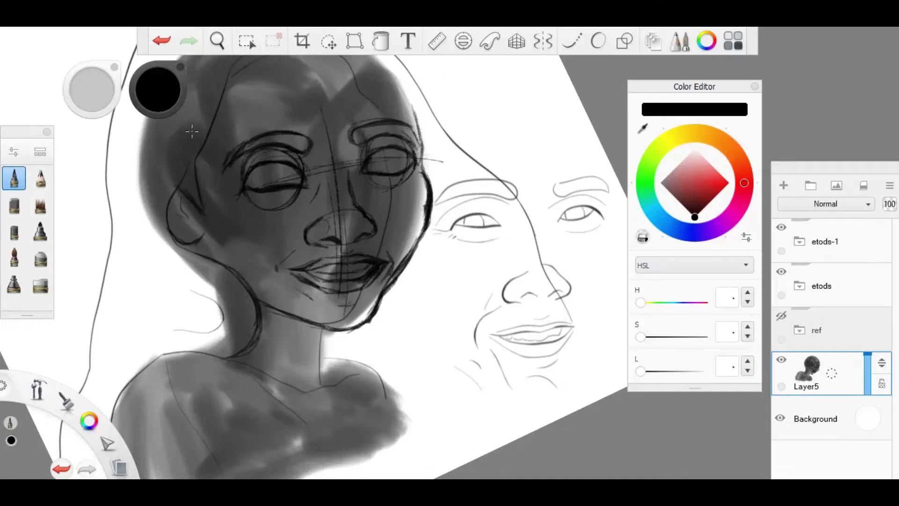
pyautogui.moveTo(192, 131); pyautogui.dragTo(328, 163)
pyautogui.moveTo(371, 155); pyautogui.dragTo(419, 190)
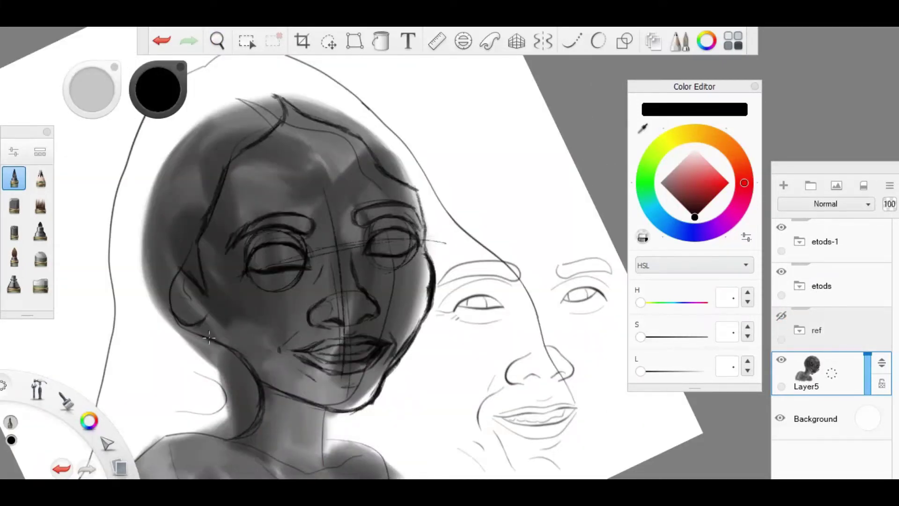
pyautogui.click(782, 272)
pyautogui.click(781, 227)
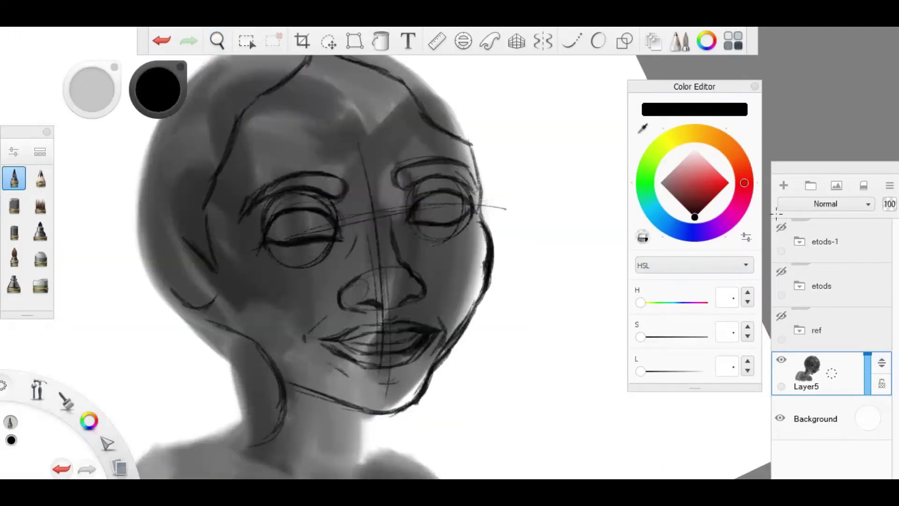
pyautogui.click(781, 227)
# Draw curved iris outlines inside both eyes and close the face contour at the far temple.
pyautogui.scroll(2, 222, 192)
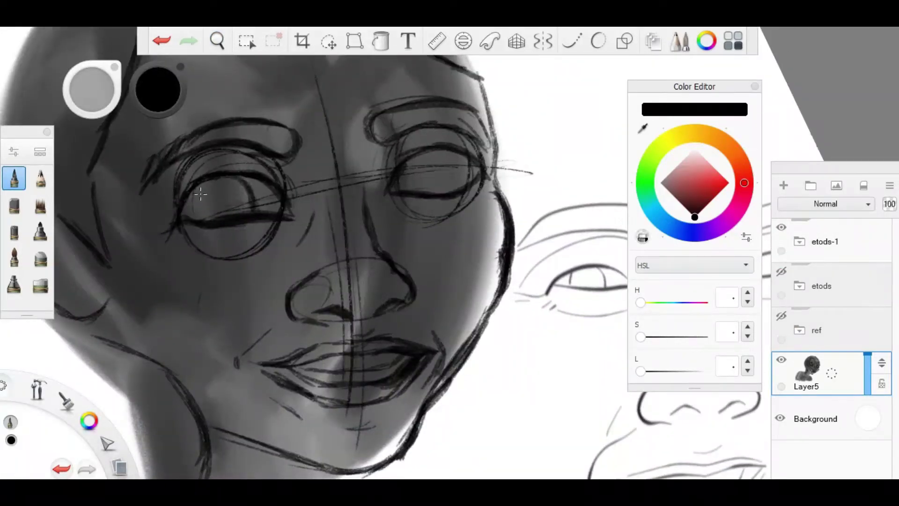
pyautogui.moveTo(351, 185); pyautogui.dragTo(267, 176)
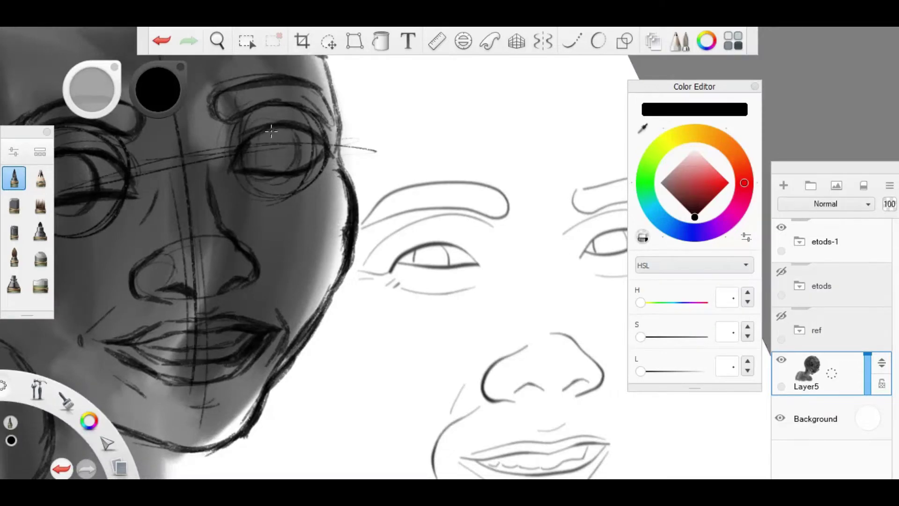
pyautogui.moveTo(271, 130); pyautogui.dragTo(379, 237)
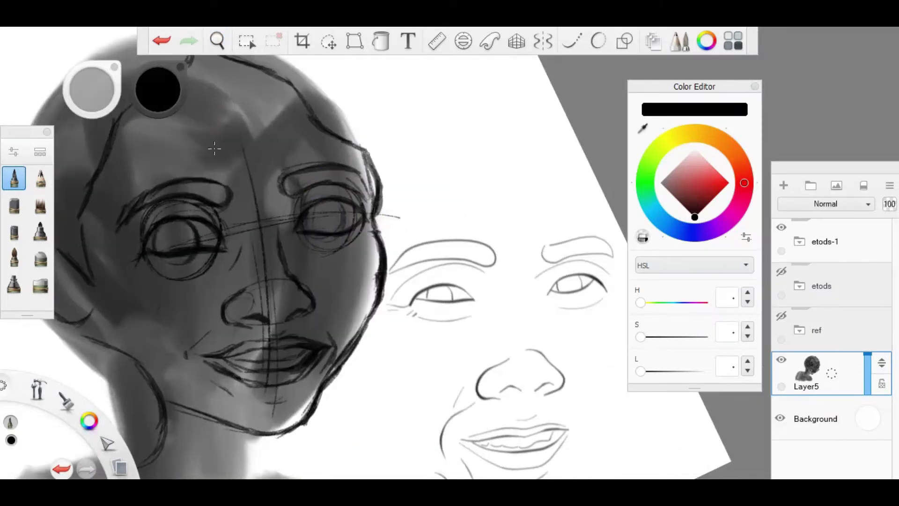
# Outline the near ear on Layer5 with its inner fold, using the etods body line art as a guide.
pyautogui.moveTo(368, 155); pyautogui.dragTo(197, 198)
pyautogui.click(783, 273)
pyautogui.click(781, 273)
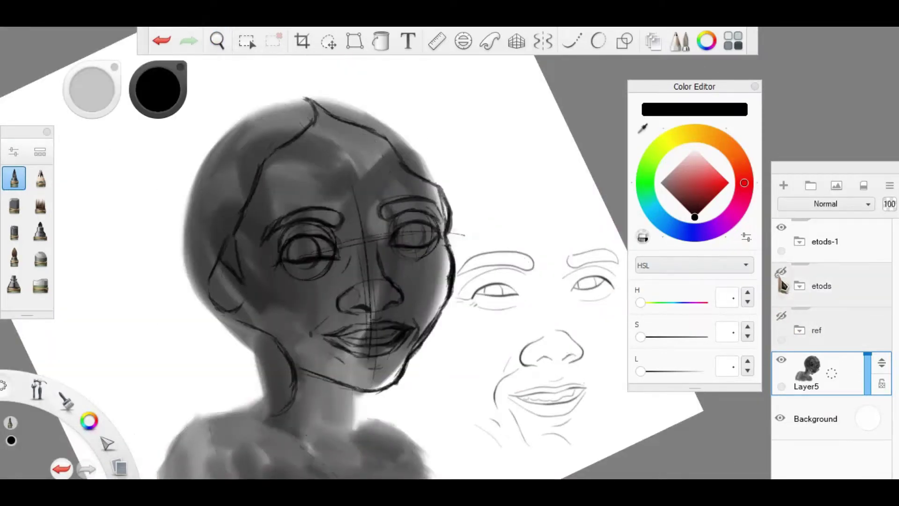
pyautogui.click(781, 273)
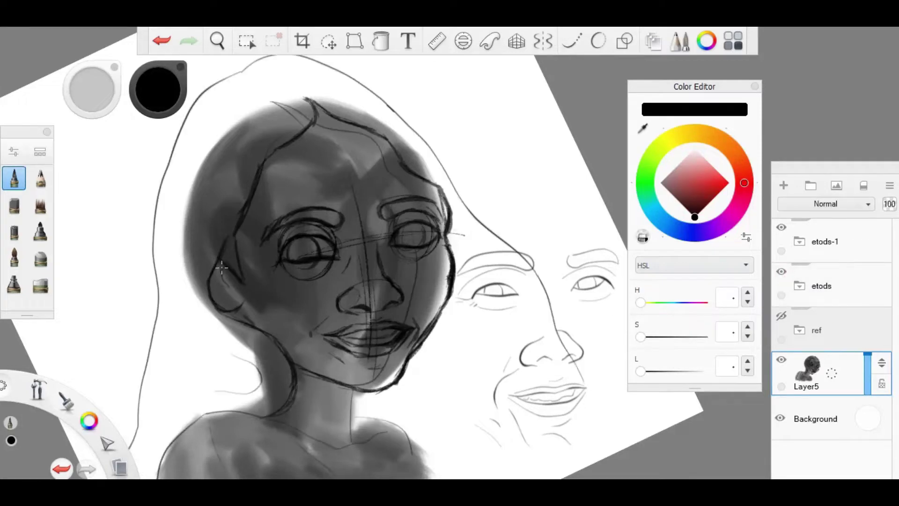
# Sketch the outer hair contour on Layer5 from the crown down the far side of the head, using the etods guide.
pyautogui.click(821, 286)
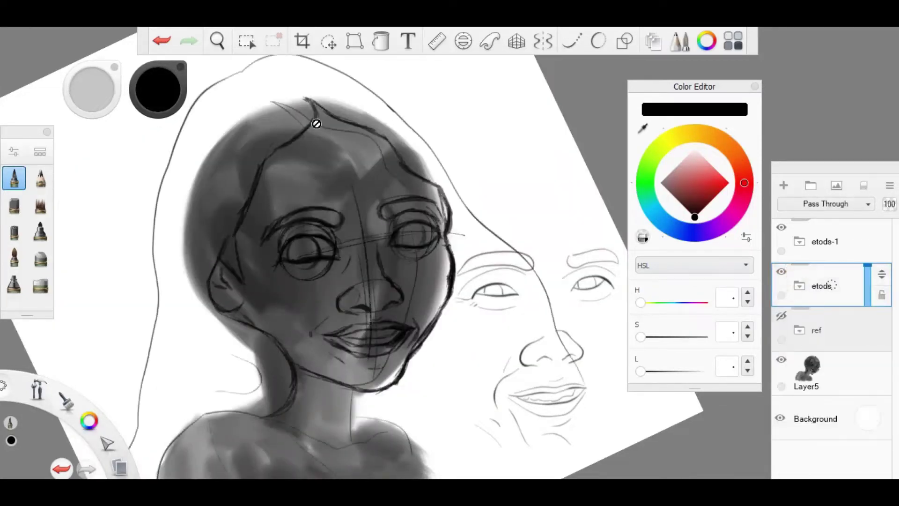
pyautogui.click(806, 374)
pyautogui.moveTo(295, 70); pyautogui.dragTo(341, 121)
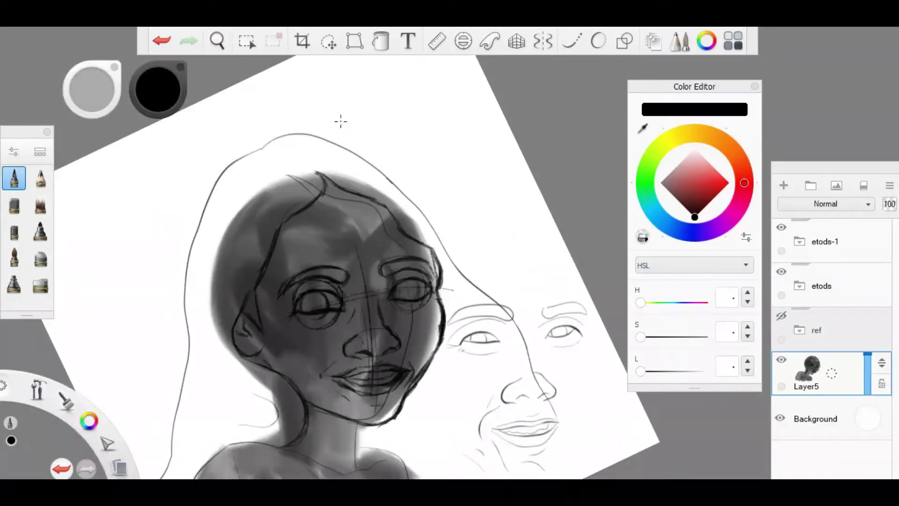
pyautogui.click(782, 273)
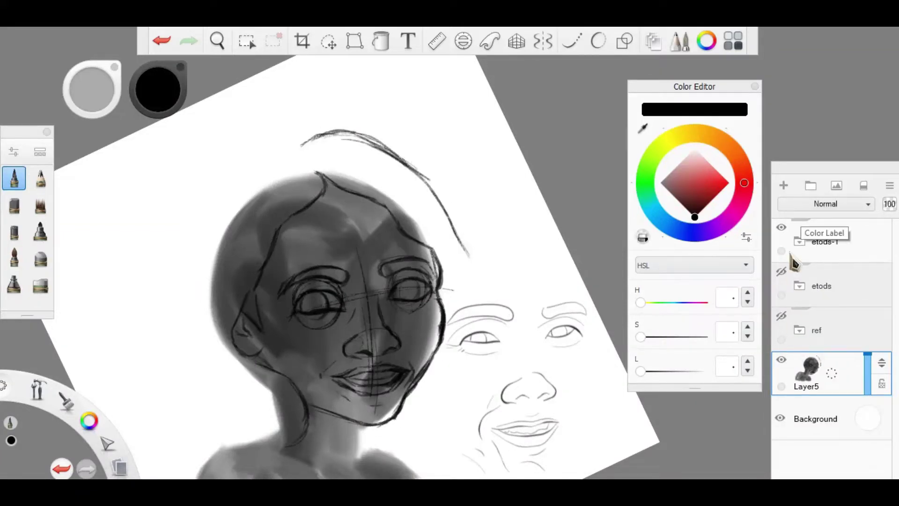
pyautogui.click(781, 272)
pyautogui.click(781, 316)
pyautogui.click(781, 316)
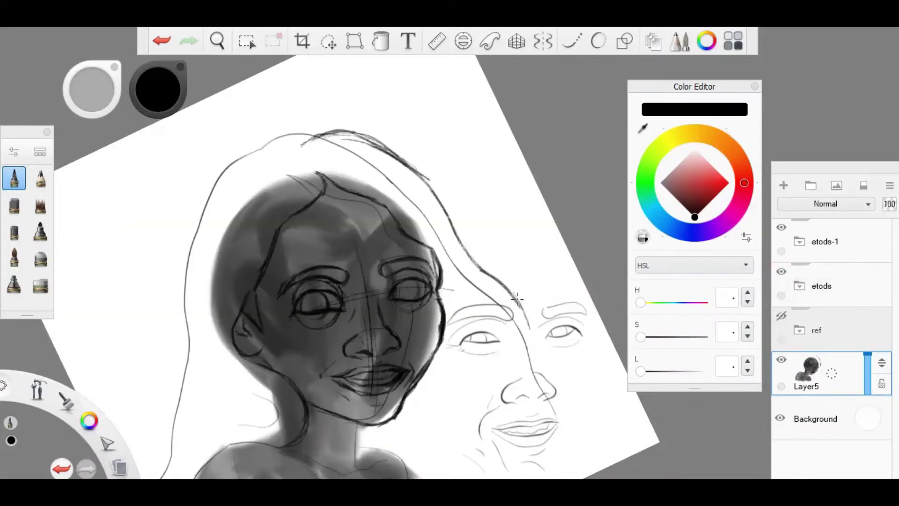
# Continue the outer hair contour down the near side to behind the shoulder, and hide the etods and etods-1 groups.
pyautogui.click(781, 271)
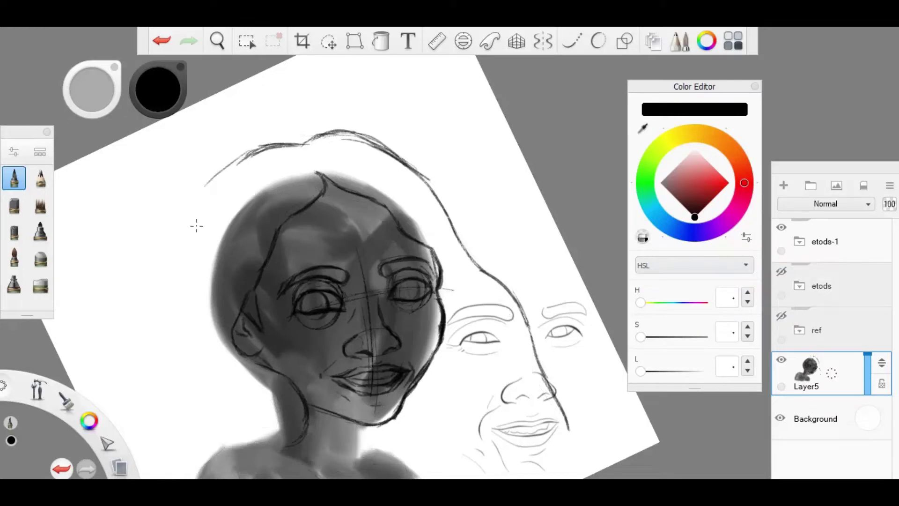
pyautogui.click(781, 271)
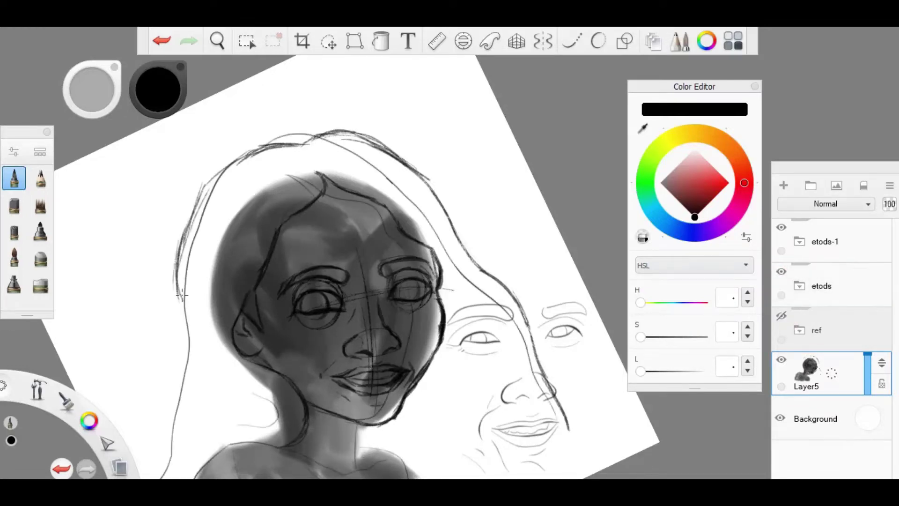
pyautogui.press('space')
pyautogui.moveTo(352, 235); pyautogui.dragTo(313, 220)
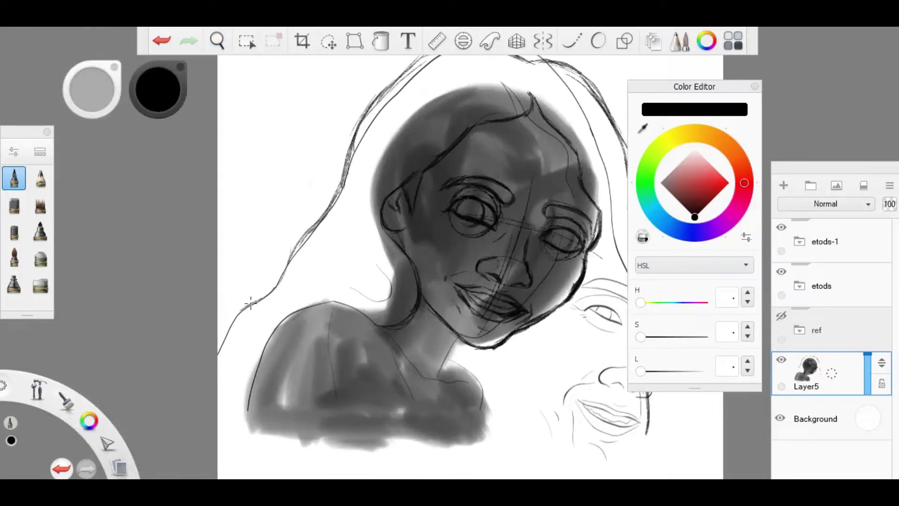
pyautogui.click(782, 272)
pyautogui.click(782, 227)
pyautogui.press('space')
pyautogui.moveTo(356, 196); pyautogui.dragTo(392, 150)
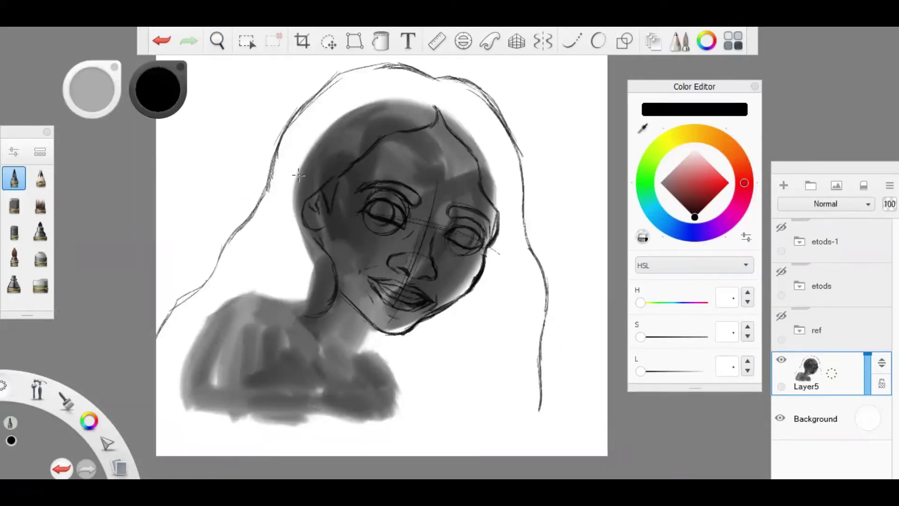
# Compare the sketch with the reference photo and draw a loose hair strand over the near side of the forehead.
pyautogui.click(782, 315)
pyautogui.click(781, 316)
pyautogui.click(781, 315)
pyautogui.click(781, 315)
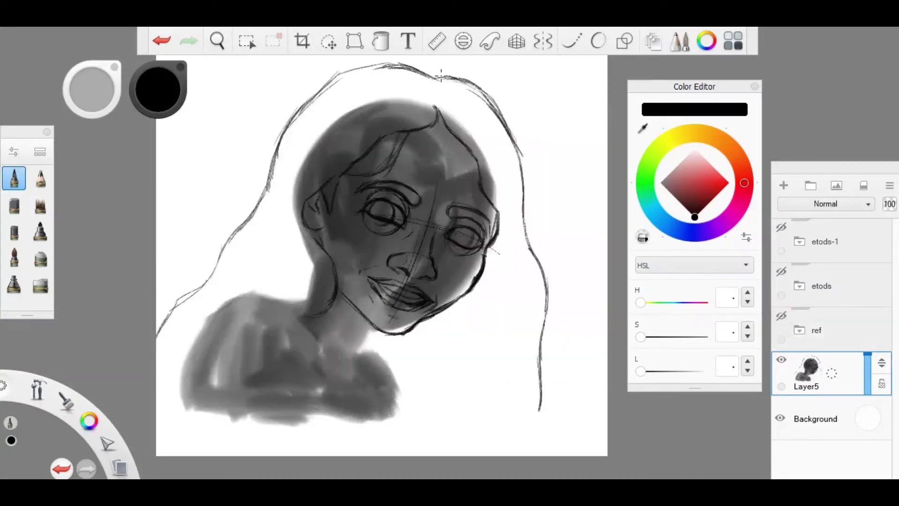
# Refine the parting and the far-side hairline with darker strokes on Layer5, checking them against the reference photo.
pyautogui.click(781, 316)
pyautogui.click(782, 315)
pyautogui.moveTo(451, 121); pyautogui.dragTo(473, 133)
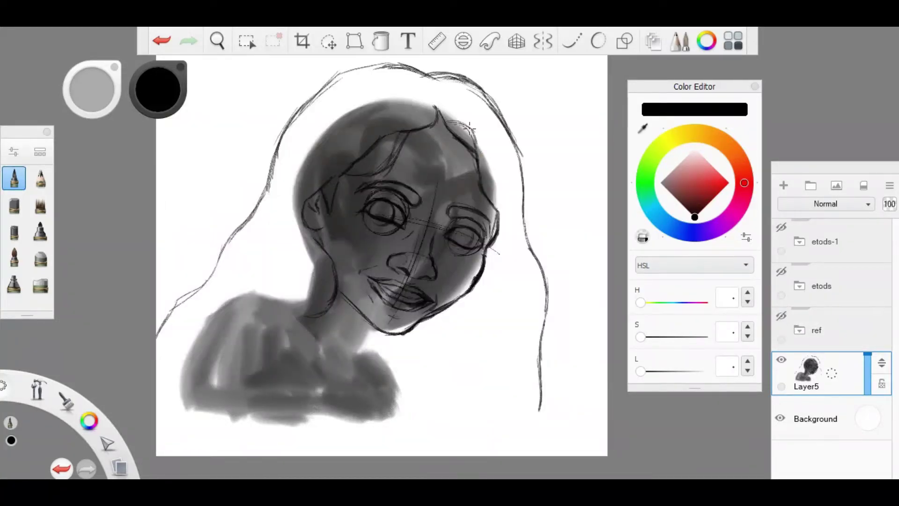
pyautogui.click(781, 315)
pyautogui.click(781, 315)
pyautogui.click(782, 315)
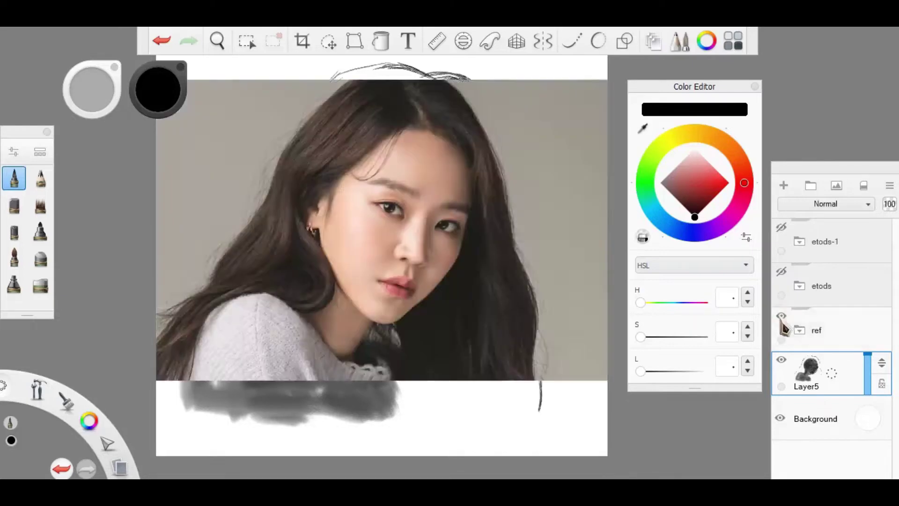
pyautogui.click(781, 315)
pyautogui.click(782, 316)
pyautogui.click(781, 317)
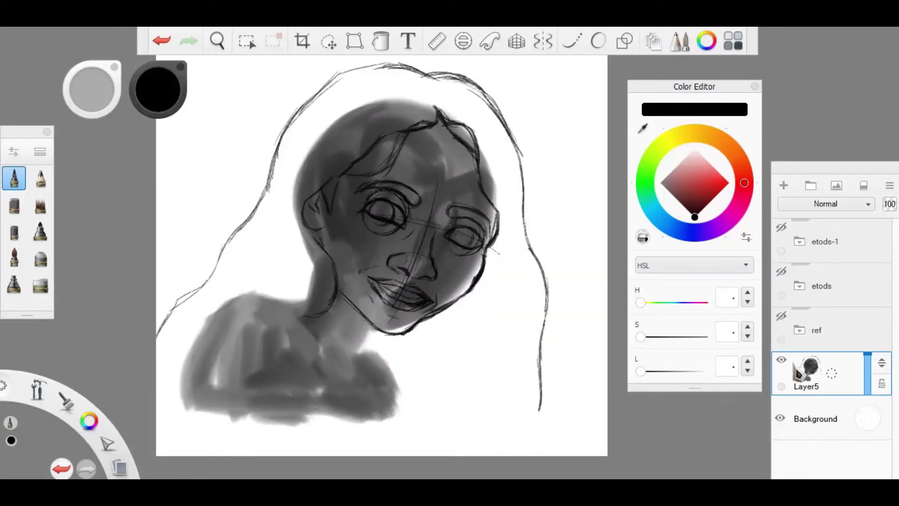
# Trace the shoulders, arm creases and neck over the etods guide, hide it, and add short strokes beside the neck.
pyautogui.click(781, 272)
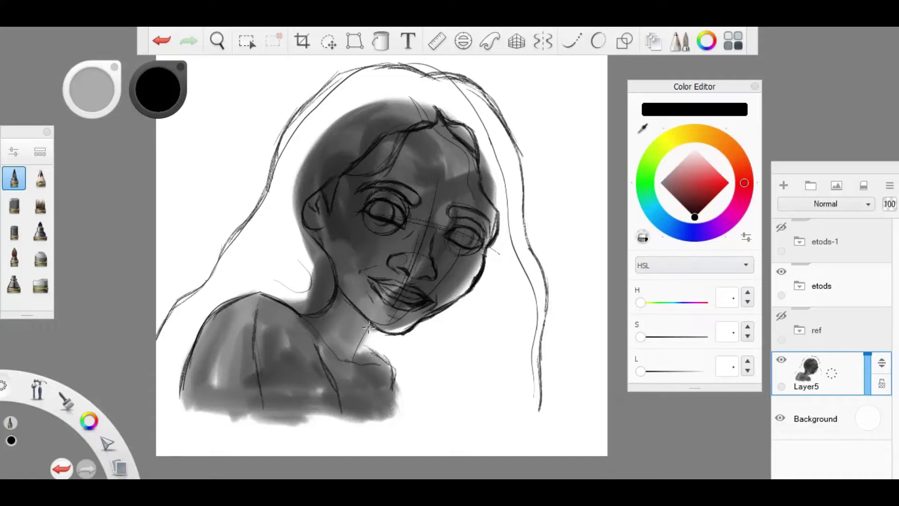
pyautogui.click(781, 272)
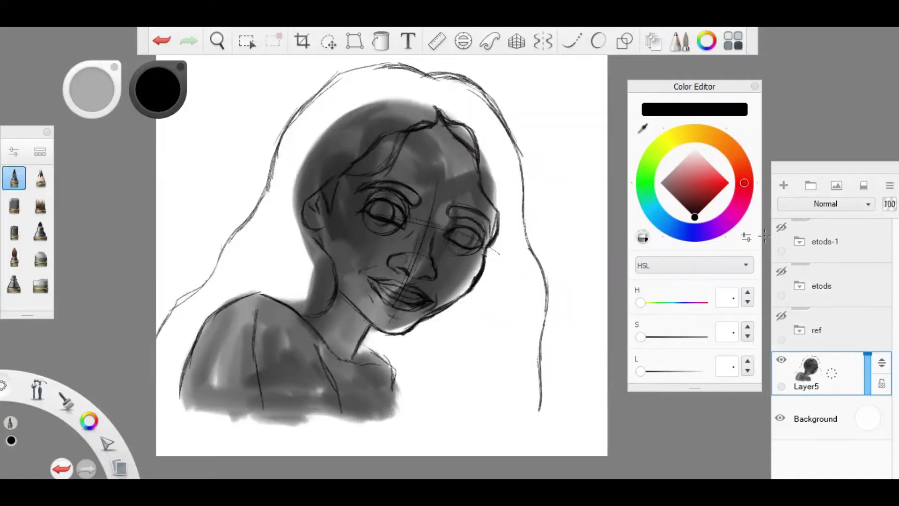
pyautogui.click(782, 315)
pyautogui.click(781, 316)
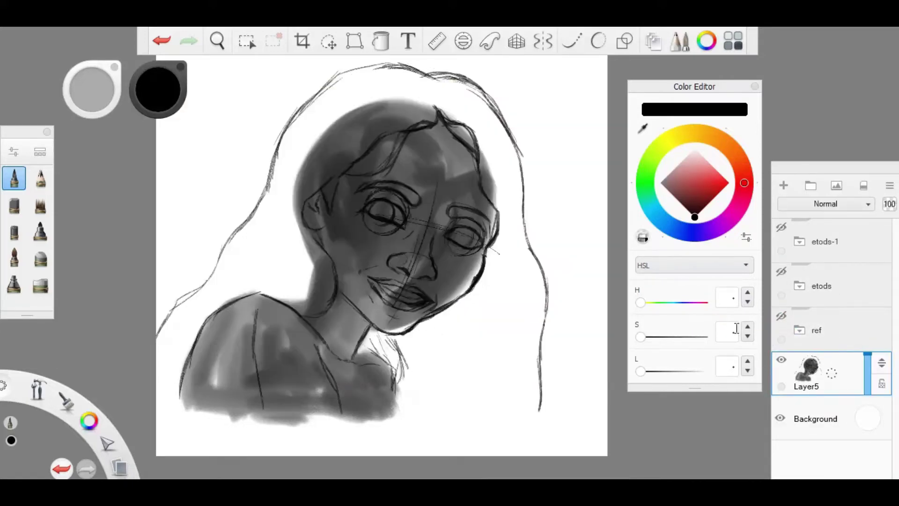
# Draw the inner hair edge beside the far cheek and long strands hanging below the jaw, following the reference photo.
pyautogui.click(782, 315)
pyautogui.click(781, 315)
pyautogui.click(781, 316)
pyautogui.click(782, 315)
pyautogui.click(782, 315)
pyautogui.click(782, 315)
pyautogui.moveTo(519, 298); pyautogui.dragTo(501, 231)
pyautogui.moveTo(498, 271); pyautogui.dragTo(481, 358)
pyautogui.moveTo(499, 249); pyautogui.dragTo(468, 409)
pyautogui.moveTo(474, 310); pyautogui.dragTo(445, 415)
pyautogui.moveTo(418, 347); pyautogui.dragTo(406, 403)
pyautogui.moveTo(432, 332); pyautogui.dragTo(422, 398)
pyautogui.moveTo(458, 310); pyautogui.dragTo(441, 381)
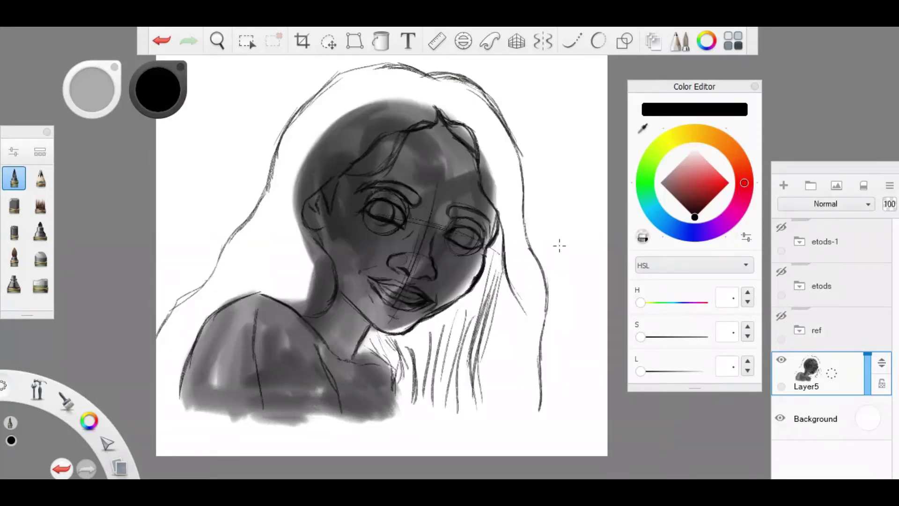
# Draw the inner hair lock curving down from the near ear, with loose strands sweeping over the shoulder.
pyautogui.click(781, 315)
pyautogui.click(781, 315)
pyautogui.click(781, 315)
pyautogui.click(781, 315)
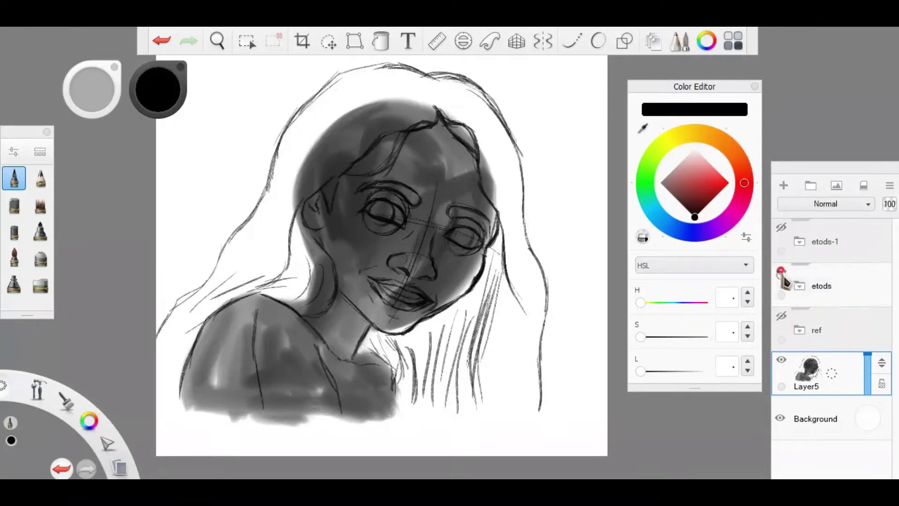
# Add hair strands behind the near shoulder and down beside the arm, checking them against the reference photo.
pyautogui.click(781, 316)
pyautogui.click(782, 316)
pyautogui.moveTo(220, 309); pyautogui.dragTo(169, 340)
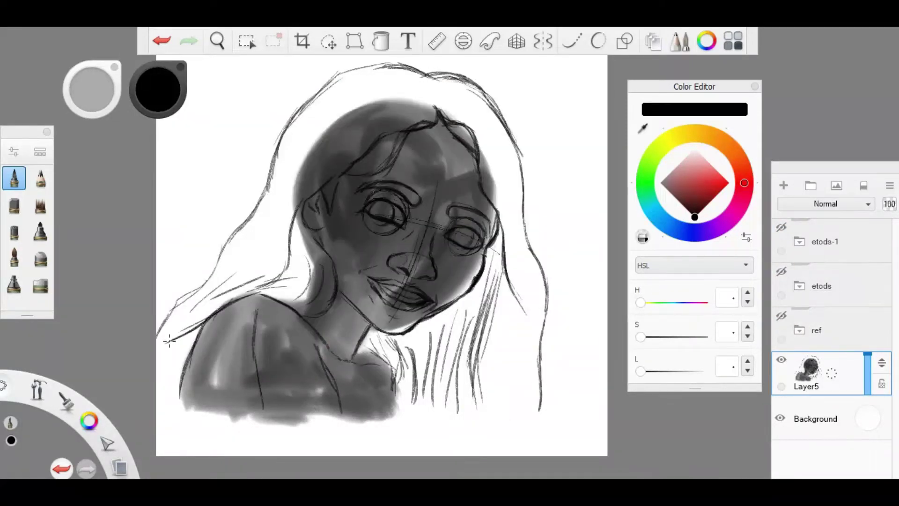
pyautogui.click(781, 315)
pyautogui.click(782, 315)
# Create a layer group named full etod and gather Layer5 and the guide and reference groups inside it.
pyautogui.click(810, 185)
pyautogui.click(827, 241)
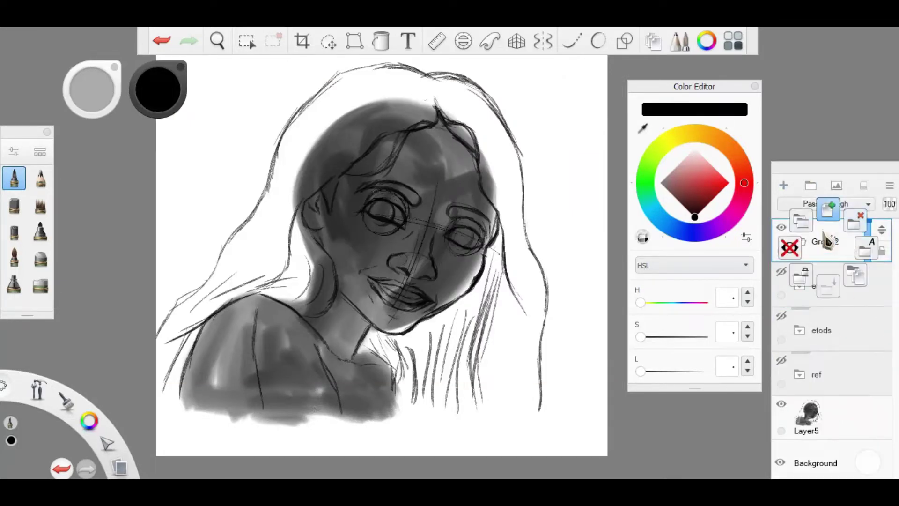
pyautogui.click(830, 207)
pyautogui.write('full adult')
pyautogui.press('Return')
pyautogui.click(864, 255)
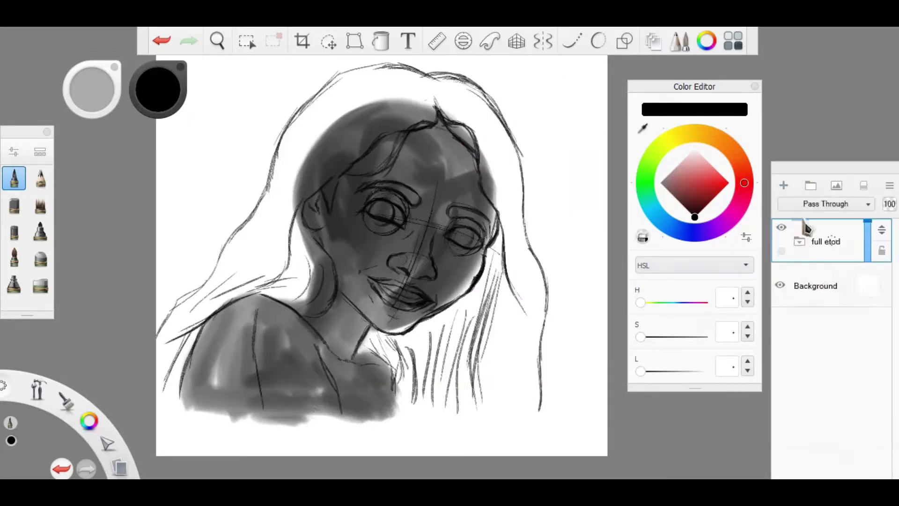
# Add a new layer named body above the full etod group.
pyautogui.doubleClick(866, 246)
pyautogui.write('body')
pyautogui.press('Return')
# Expand the full etod and ref groups, show the reference photo, and sample a light skin tone from the face.
pyautogui.click(800, 287)
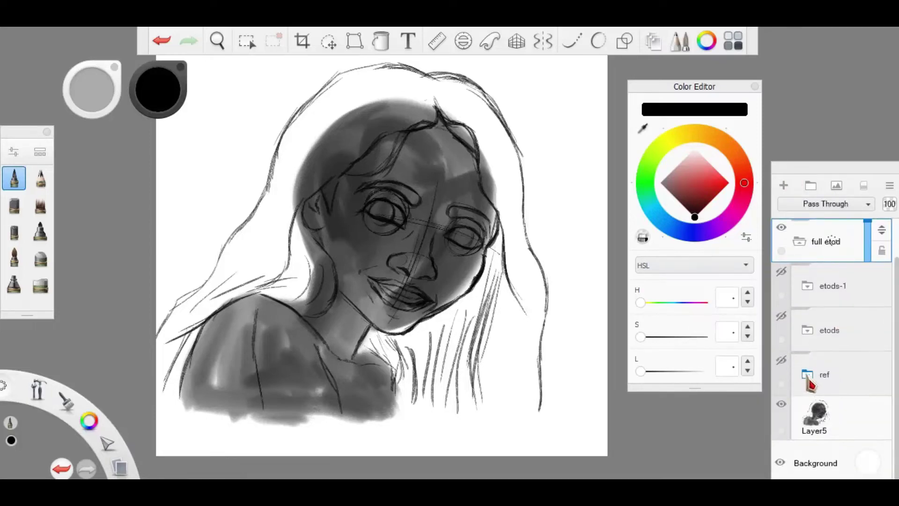
pyautogui.click(809, 385)
pyautogui.click(345, 201)
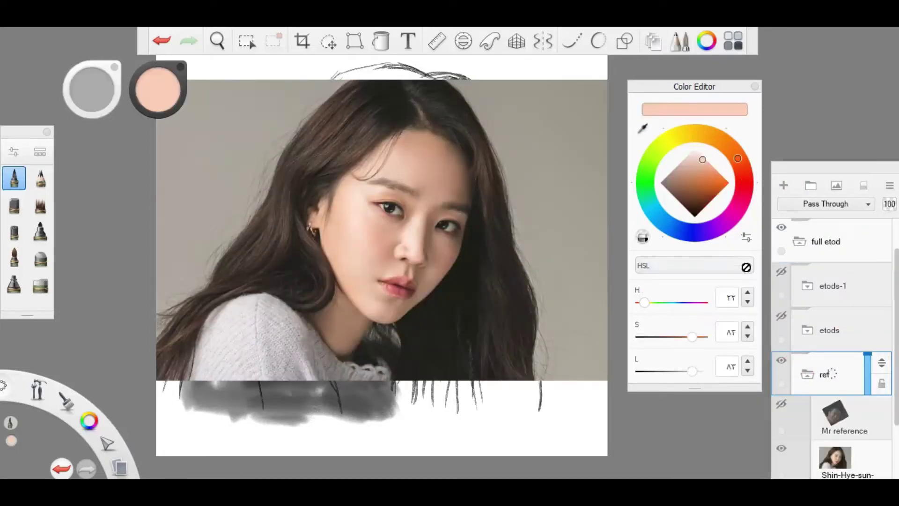
pyautogui.scroll(3, 389, 240)
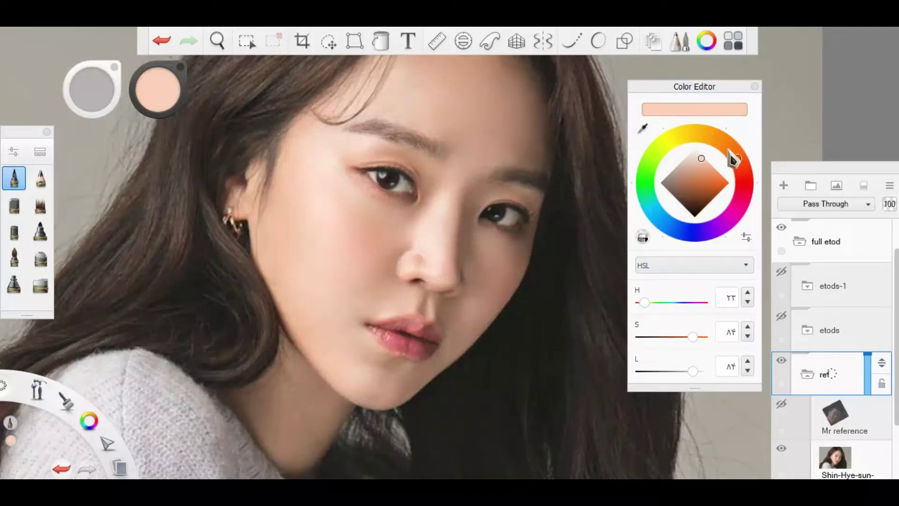
# Test the skin tone on the body layer over the photo, undo the test strokes, and shift the hue to 35.
pyautogui.moveTo(730, 155); pyautogui.dragTo(724, 145)
pyautogui.hotkey('ctrl', 'z')
pyautogui.hotkey('ctrl', 'z')
pyautogui.hotkey('ctrl', 'z')
pyautogui.hotkey('ctrl', 'z')
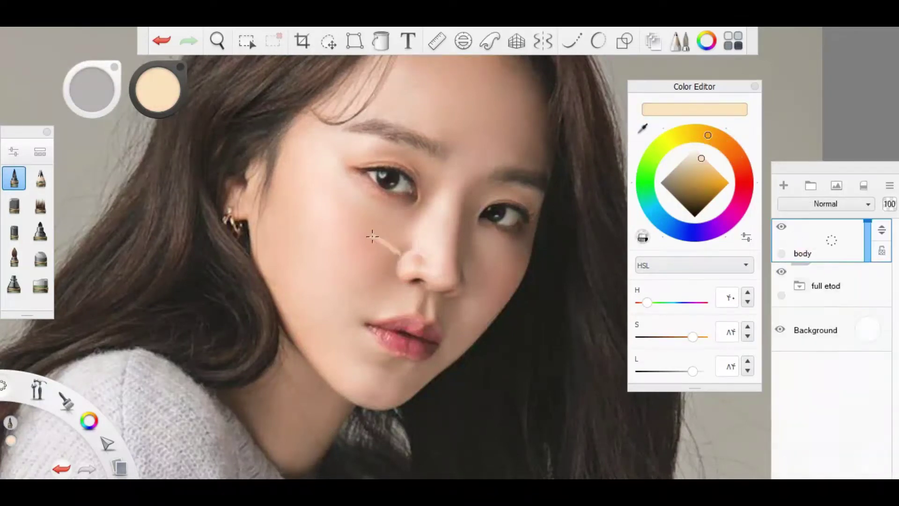
pyautogui.click(711, 138)
pyautogui.moveTo(712, 138); pyautogui.dragTo(718, 139)
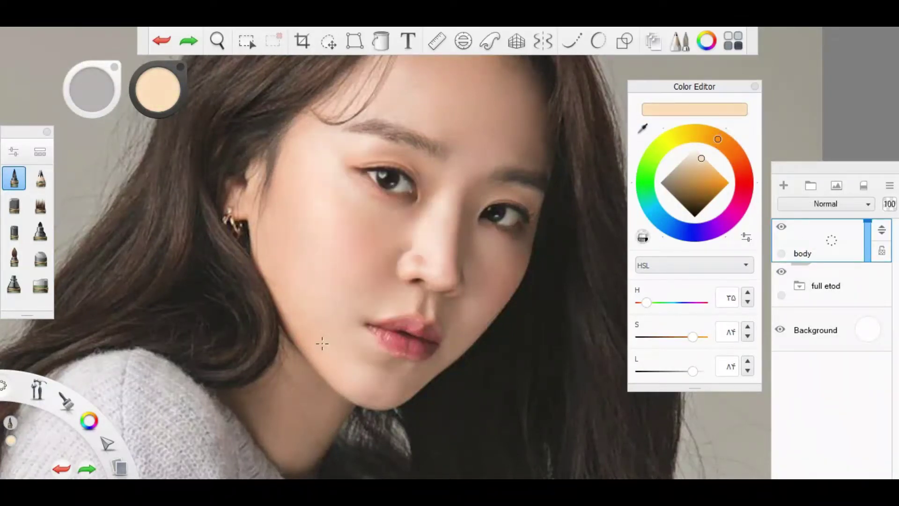
# Load the Basic brush set into the brush palette, then make a test stroke over the face and undo it.
pyautogui.hotkey('ctrl', 'alt', 'b')
pyautogui.click(39, 152)
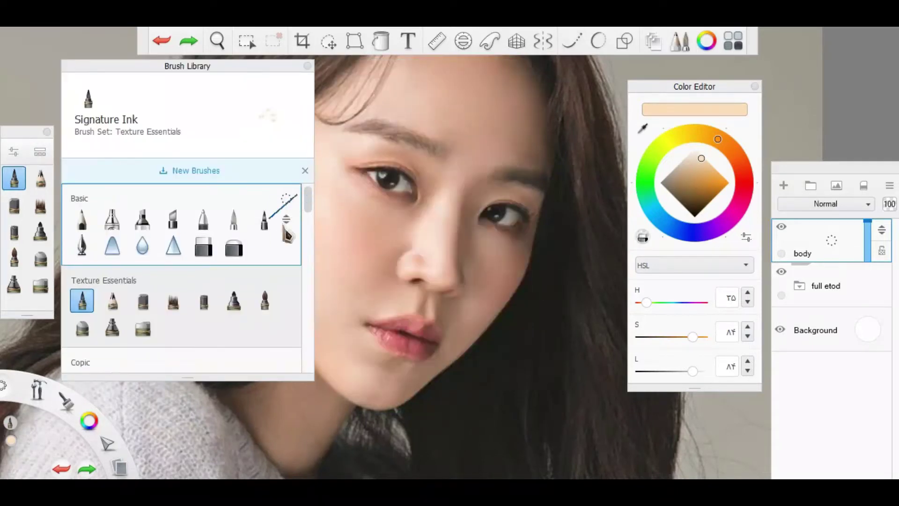
pyautogui.click(287, 215)
pyautogui.click(305, 70)
pyautogui.moveTo(358, 240); pyautogui.dragTo(402, 302)
pyautogui.hotkey('ctrl', 'z')
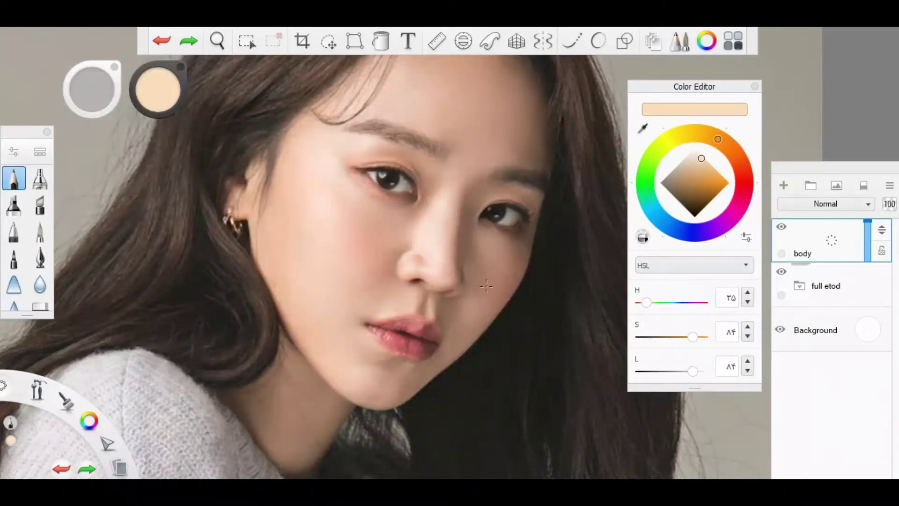
# Add a new layer named color palet below the body layer.
pyautogui.hotkey('ctrl', 'shift', 'n')
pyautogui.doubleClick(824, 278)
pyautogui.write('c')
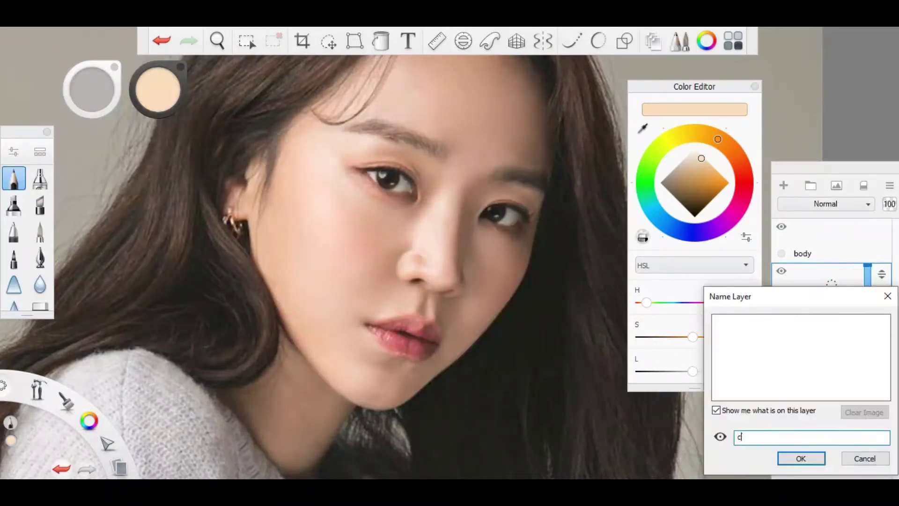
pyautogui.write('olor palet')
pyautogui.press('Return')
# Move Layer5 out of the full etod group to just above it, lower its opacity to 55, and hide the group.
pyautogui.click(823, 331)
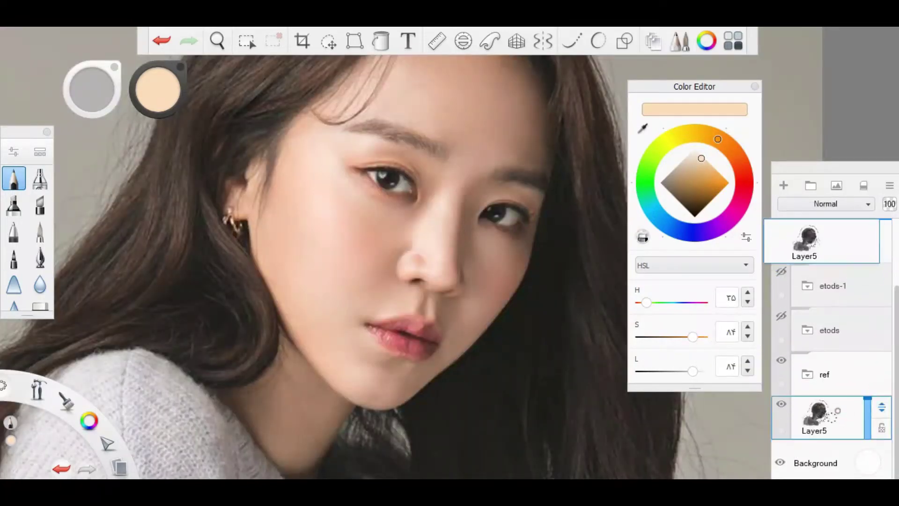
pyautogui.moveTo(813, 424); pyautogui.dragTo(795, 302)
pyautogui.click(795, 302)
pyautogui.moveTo(382, 201); pyautogui.dragTo(280, 111)
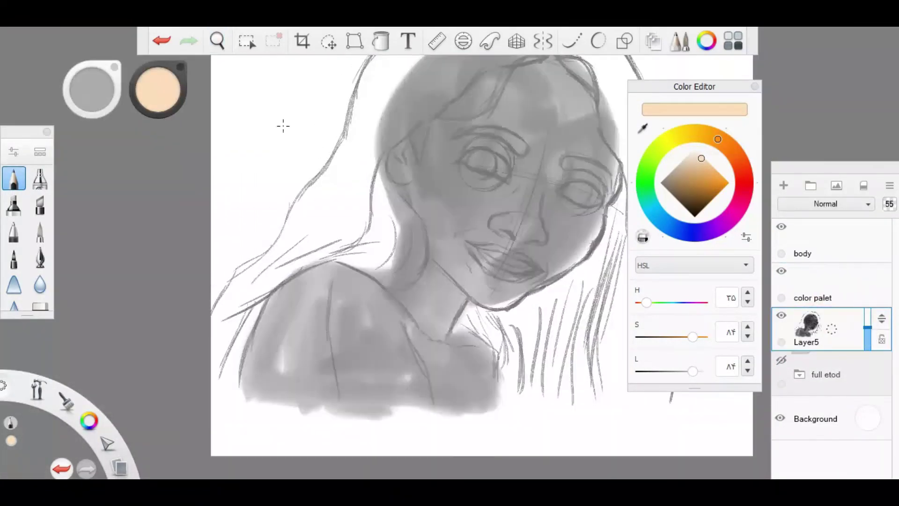
# Paint a light peach skin swatch on the color palet layer with the Paintbrush, beside the head.
pyautogui.click(14, 232)
pyautogui.click(40, 231)
pyautogui.hotkey('ctrl', 'z')
pyautogui.doubleClick(40, 232)
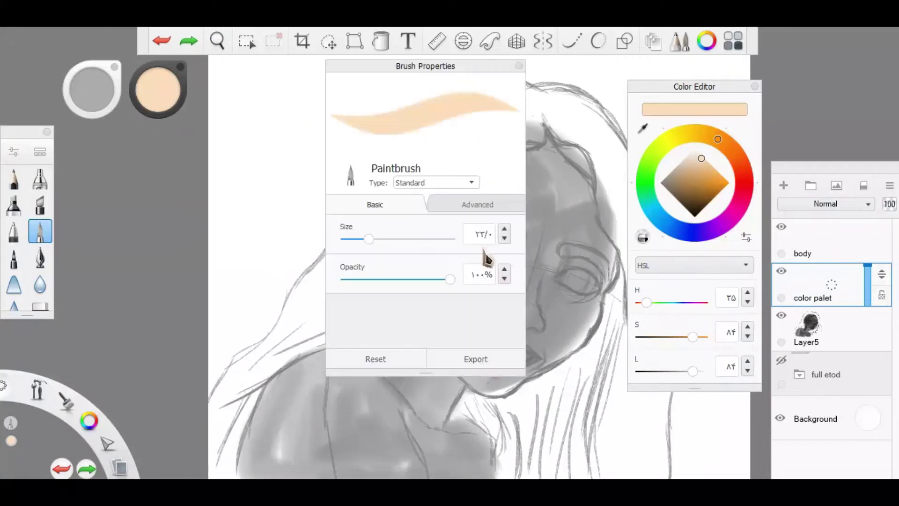
pyautogui.click(281, 125)
pyautogui.moveTo(281, 125); pyautogui.dragTo(300, 136)
# Show the reference photo, hide Layer5, and paint a deeper tan swatch with HSL 33, 83, 77 below the peach one.
pyautogui.click(782, 360)
pyautogui.click(781, 315)
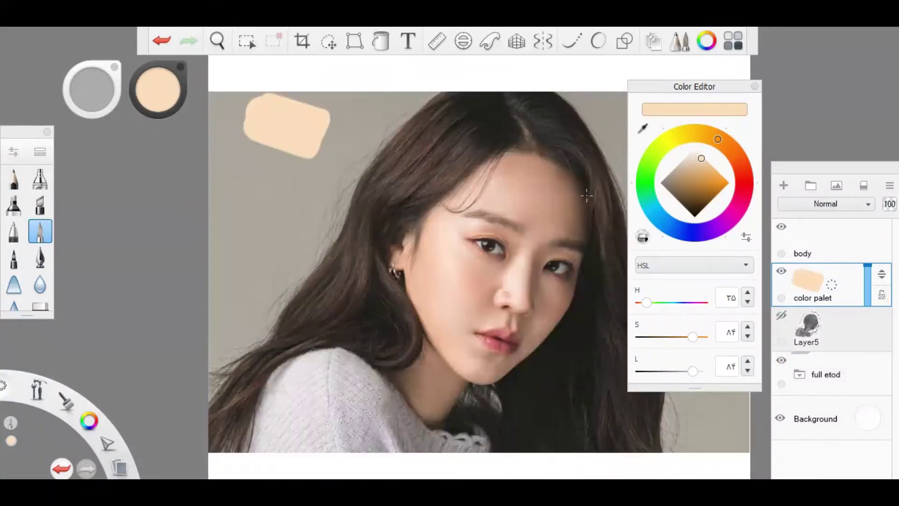
pyautogui.moveTo(691, 370); pyautogui.dragTo(687, 371)
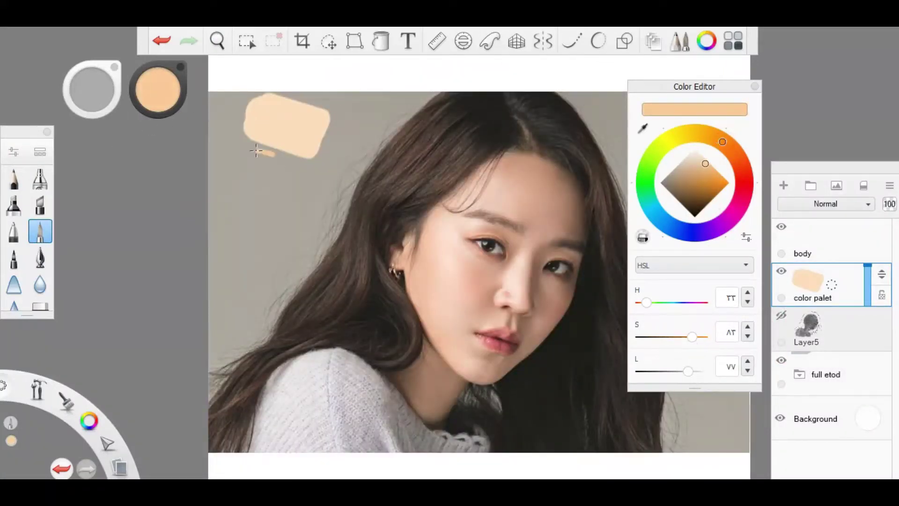
pyautogui.moveTo(256, 150); pyautogui.dragTo(220, 129)
# Paint a near-white highlight swatch with HSL 29, 83, 98 above the peach one, then resample the peach and add a larger patch beside them.
pyautogui.moveTo(694, 166); pyautogui.dragTo(695, 149)
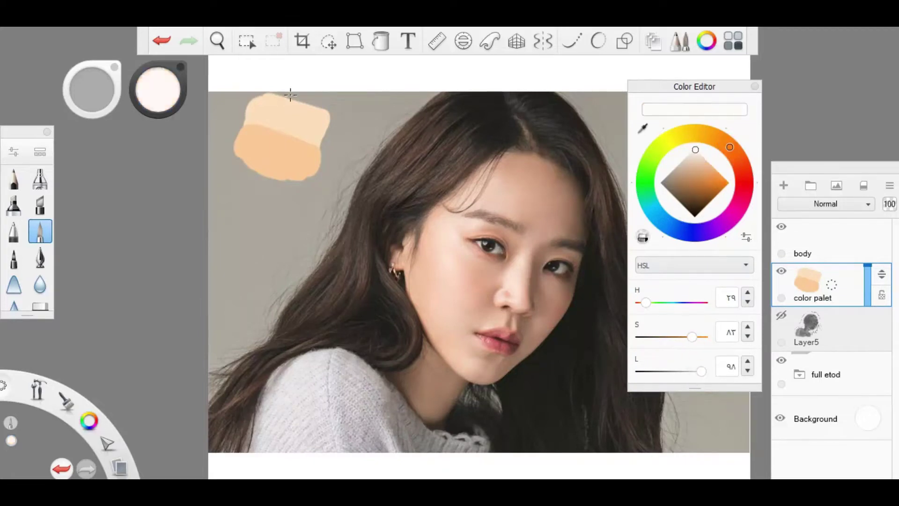
pyautogui.scroll(2, 292, 91)
pyautogui.moveTo(284, 150); pyautogui.dragTo(356, 155)
pyautogui.scroll(3, 254, 94)
pyautogui.keyDown('alt'); pyautogui.click(211, 178); pyautogui.keyUp('alt')
pyautogui.moveTo(211, 178)
pyautogui.mouseDown()
pyautogui.moveTo(183, 175)
pyautogui.moveTo(257, 174)
pyautogui.mouseUp()
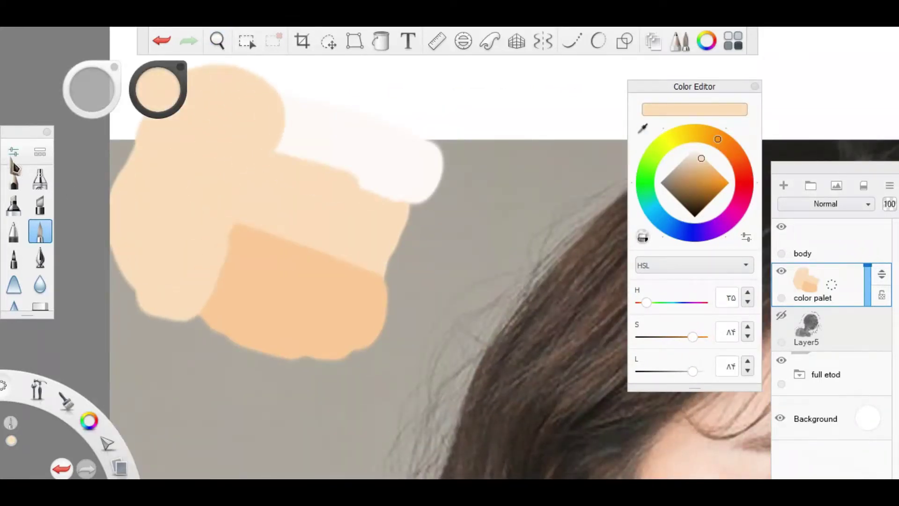
# Sample the tan swatch and paint it over part of the peach patch, then resample the peach (HSL 35, 84, 84) and activate the body layer.
pyautogui.click(13, 152)
pyautogui.click(643, 127)
pyautogui.click(269, 267)
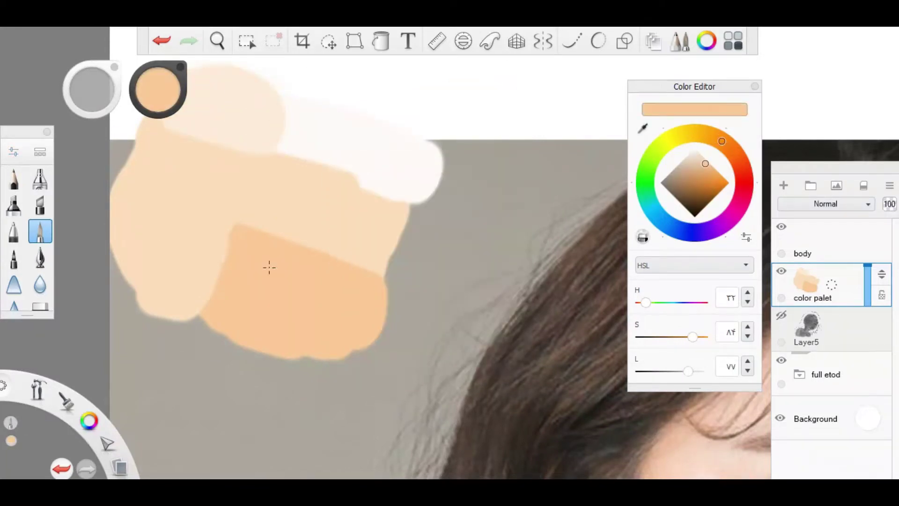
pyautogui.moveTo(270, 268); pyautogui.dragTo(151, 237)
pyautogui.scroll(-3, 290, 161)
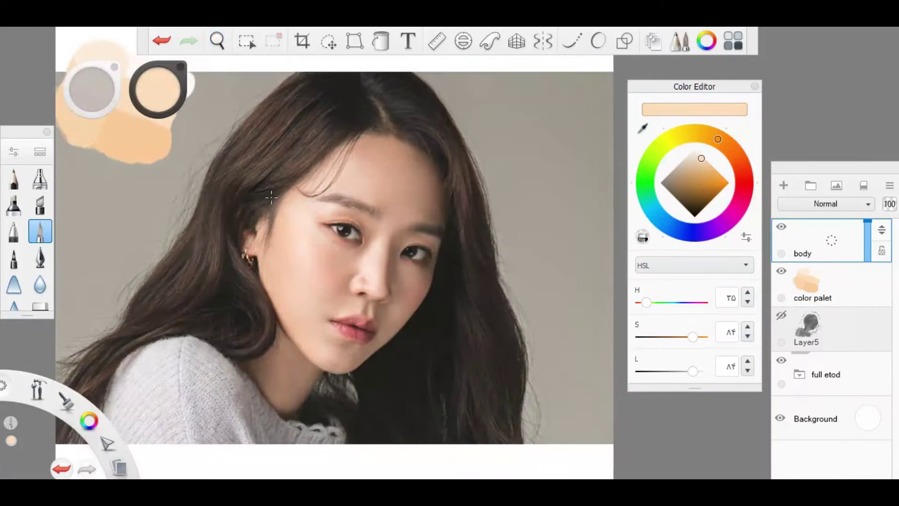
# Show the Layer5 sketch, hide the full etod group, set a steady stroke of 80 with another brush, and make the background grey.
pyautogui.click(782, 315)
pyautogui.click(781, 360)
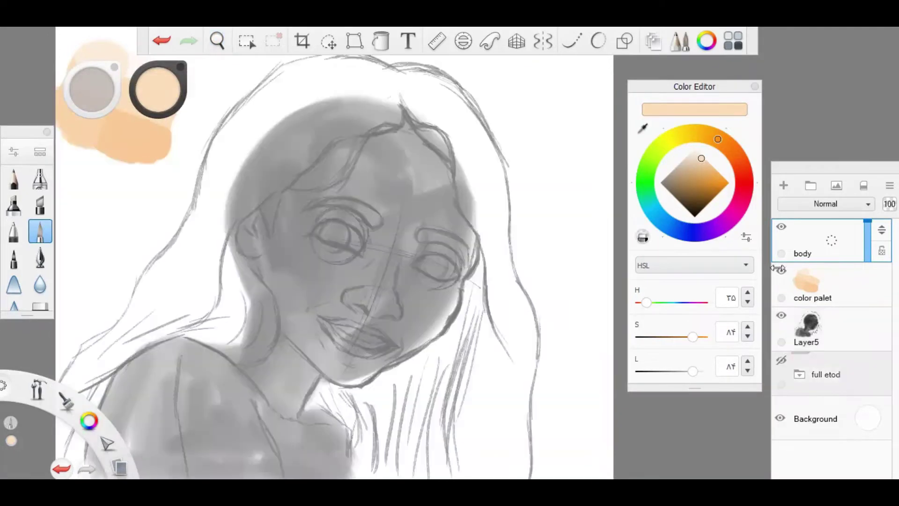
pyautogui.scroll(3, 291, 253)
pyautogui.click(13, 231)
pyautogui.click(571, 41)
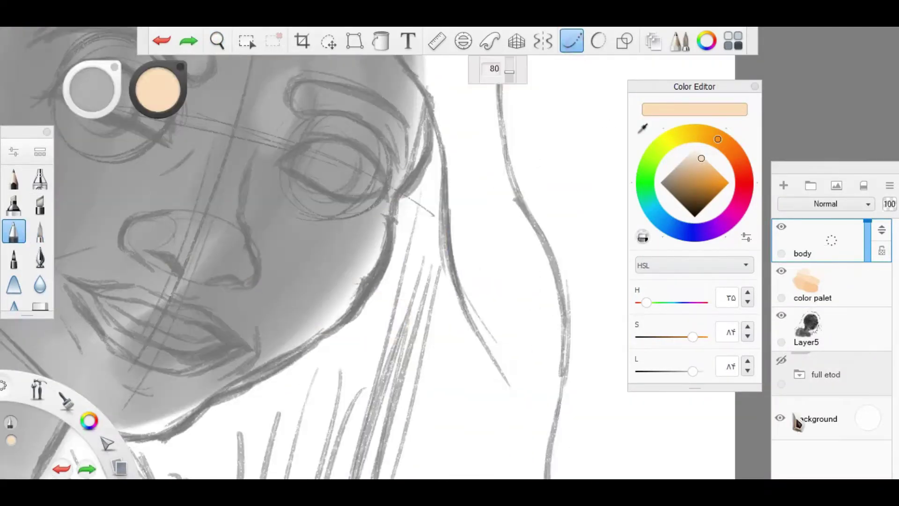
pyautogui.click(817, 405)
pyautogui.scroll(-2, 486, 236)
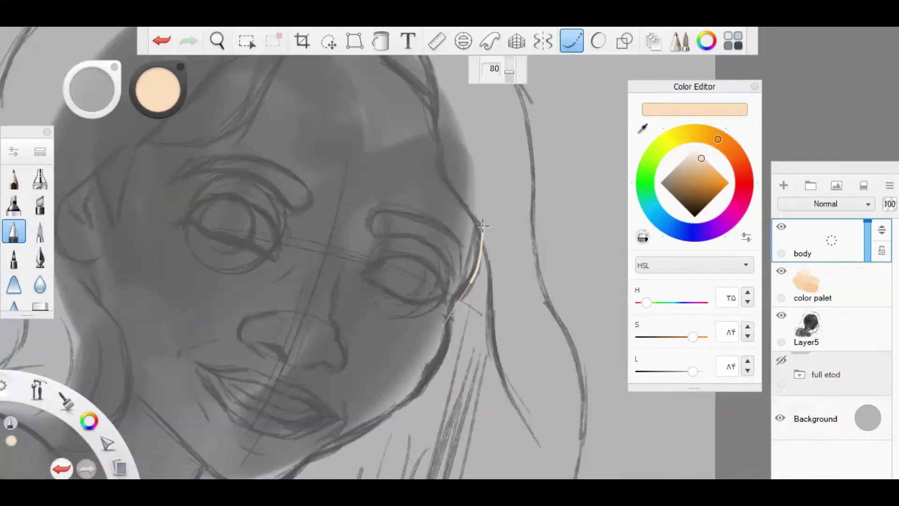
# Undo the first trial strokes and trace the far side of the face from temple to jaw in peach on the body layer.
pyautogui.hotkey('ctrl', 'z')
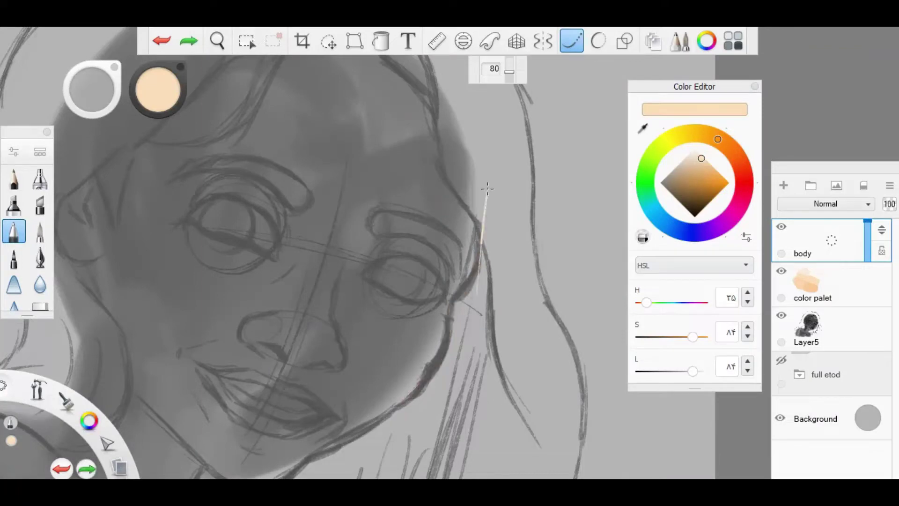
pyautogui.hotkey('ctrl', 'z')
pyautogui.moveTo(485, 213)
pyautogui.mouseDown()
pyautogui.moveTo(449, 304)
pyautogui.moveTo(437, 223)
pyautogui.mouseUp()
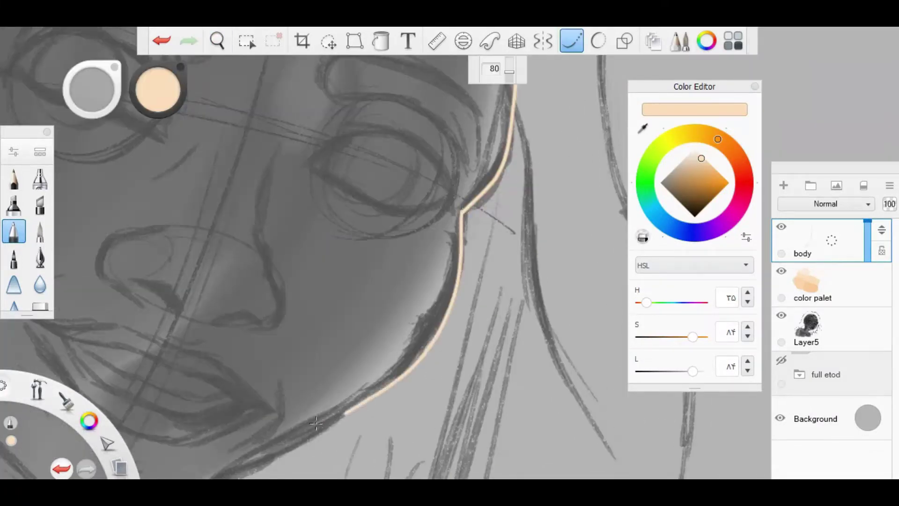
pyautogui.moveTo(316, 423); pyautogui.dragTo(364, 306)
pyautogui.moveTo(444, 265)
pyautogui.mouseDown()
pyautogui.moveTo(272, 363)
pyautogui.moveTo(297, 261)
pyautogui.moveTo(356, 256)
pyautogui.mouseUp()
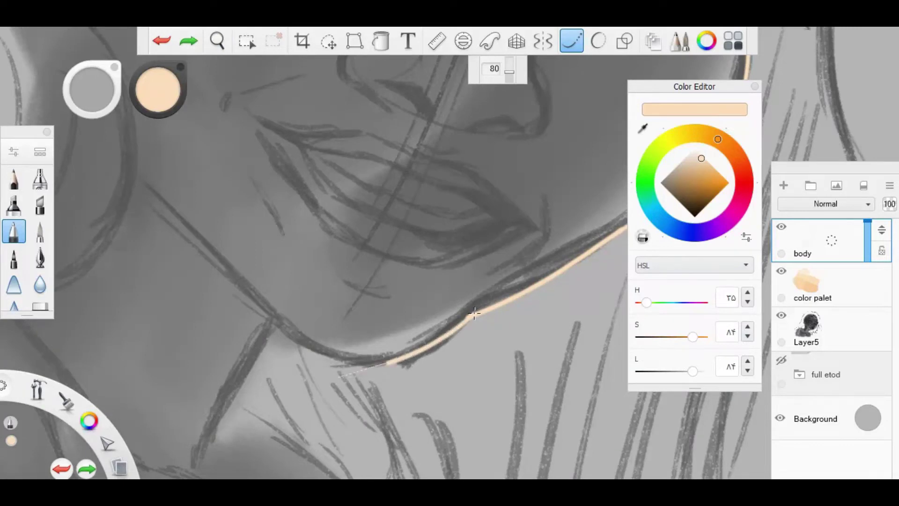
# Continue the peach outline around the chin, down the neck and across the collar area.
pyautogui.moveTo(475, 313)
pyautogui.mouseDown()
pyautogui.moveTo(260, 322)
pyautogui.moveTo(363, 236)
pyautogui.mouseUp()
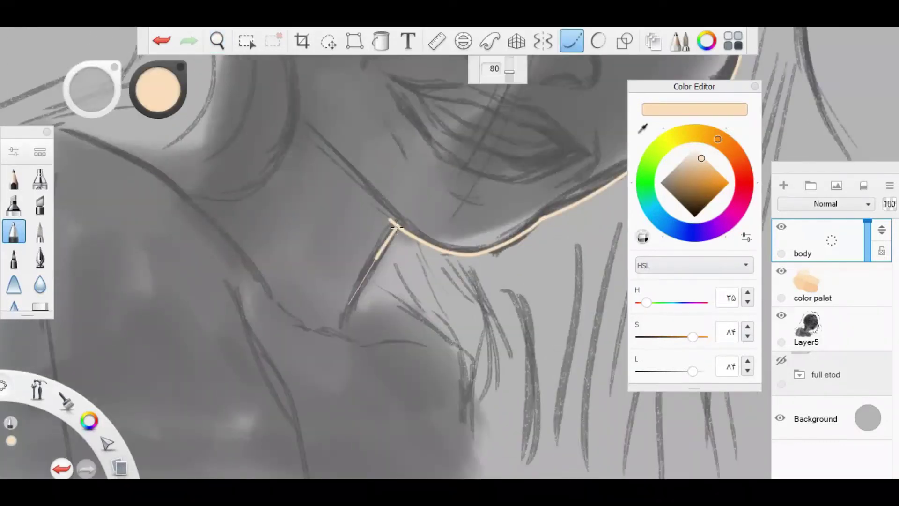
pyautogui.moveTo(412, 400); pyautogui.dragTo(171, 124)
pyautogui.moveTo(277, 157); pyautogui.dragTo(322, 176)
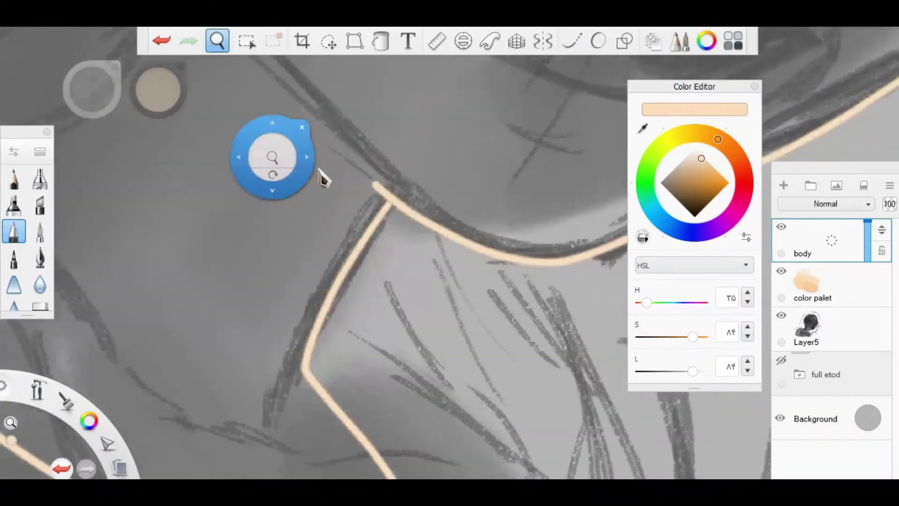
pyautogui.moveTo(381, 217); pyautogui.dragTo(393, 310)
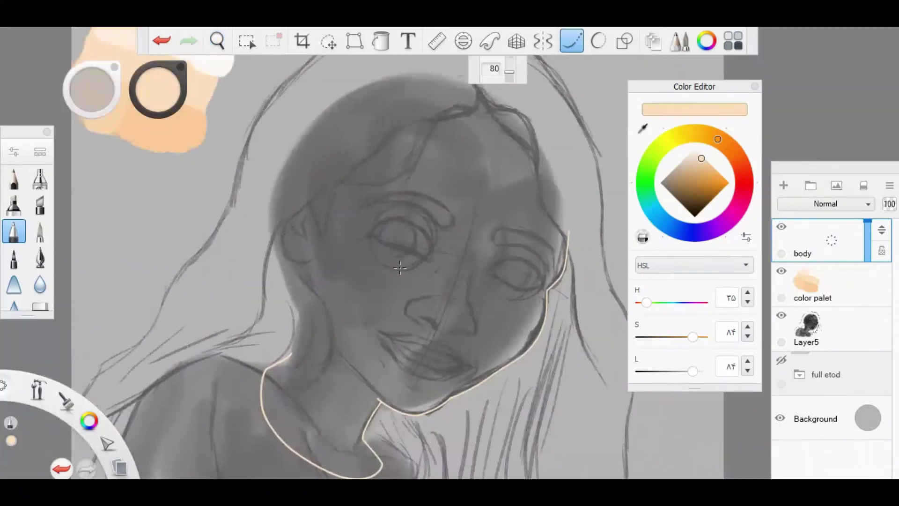
# Trace over the crown and down the back of the head, closing the outline at the neck.
pyautogui.moveTo(327, 201)
pyautogui.mouseDown()
pyautogui.moveTo(327, 151)
pyautogui.moveTo(356, 141)
pyautogui.mouseUp()
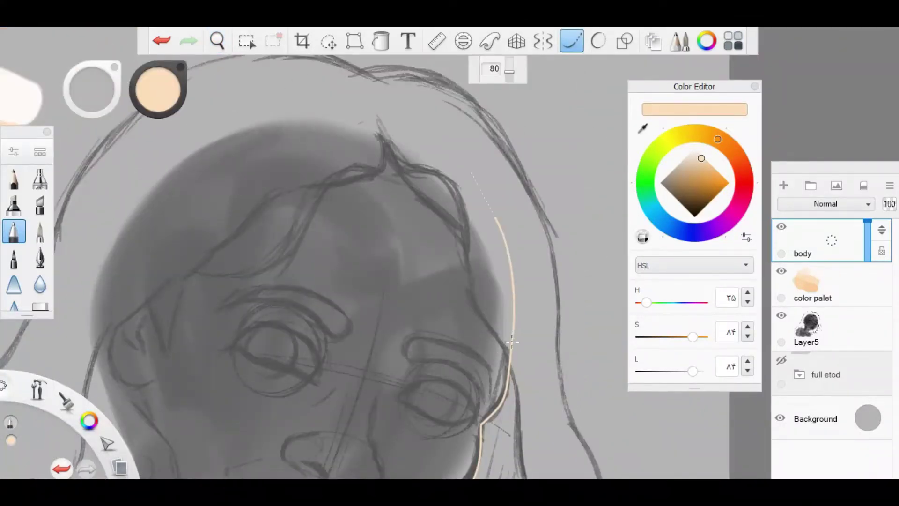
pyautogui.moveTo(512, 342)
pyautogui.mouseDown()
pyautogui.moveTo(85, 328)
pyautogui.moveTo(87, 356)
pyautogui.mouseUp()
pyautogui.moveTo(251, 301); pyautogui.dragTo(262, 328)
pyautogui.moveTo(270, 352); pyautogui.dragTo(243, 392)
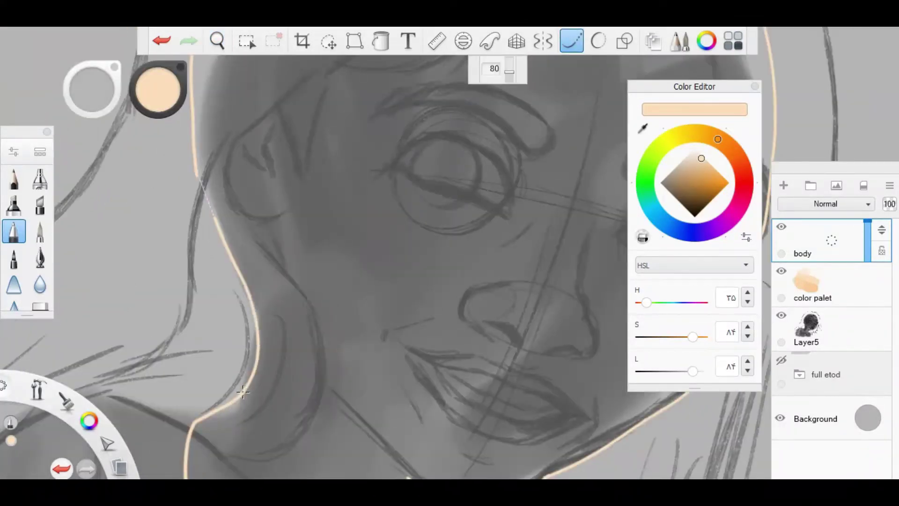
pyautogui.scroll(-5, 271, 191)
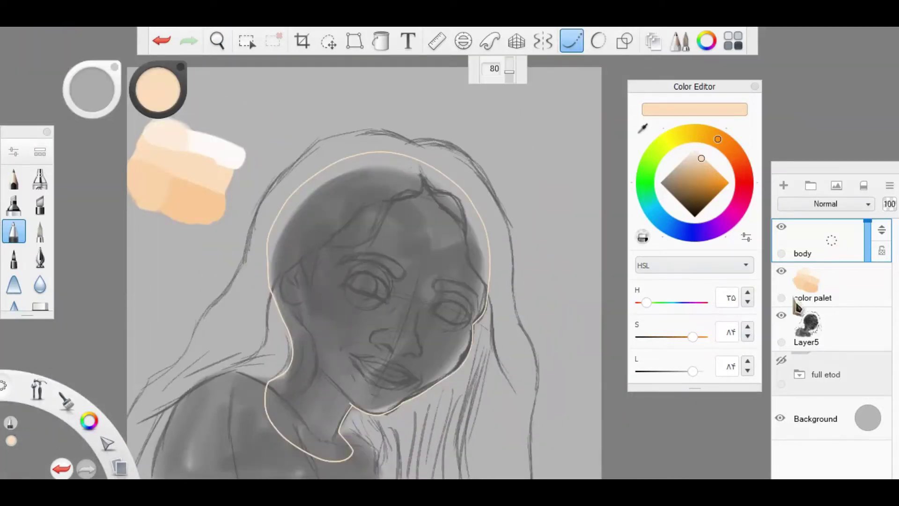
# Fill the head and neck silhouette with peach on a second body layer, then hide both the fill and the outline layer body-1.
pyautogui.moveTo(797, 300); pyautogui.dragTo(791, 249)
pyautogui.press('f')
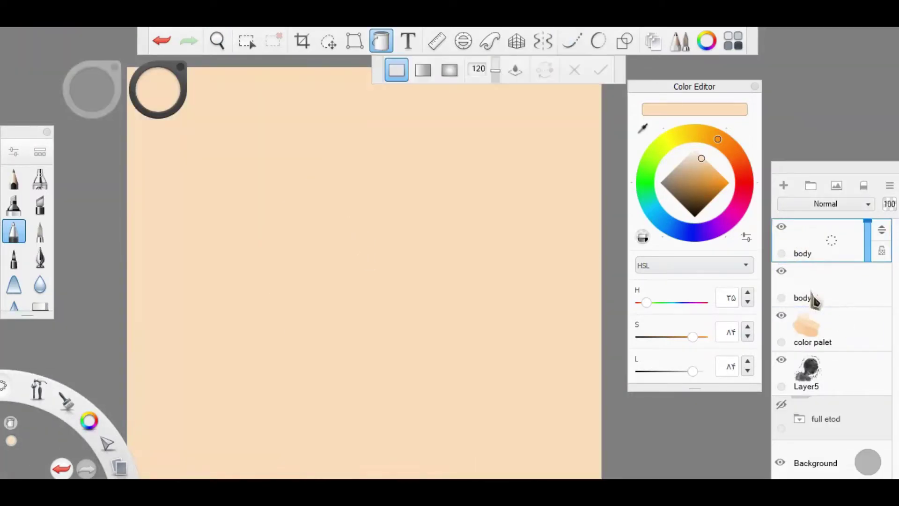
pyautogui.press('m')
pyautogui.click(781, 227)
pyautogui.click(781, 270)
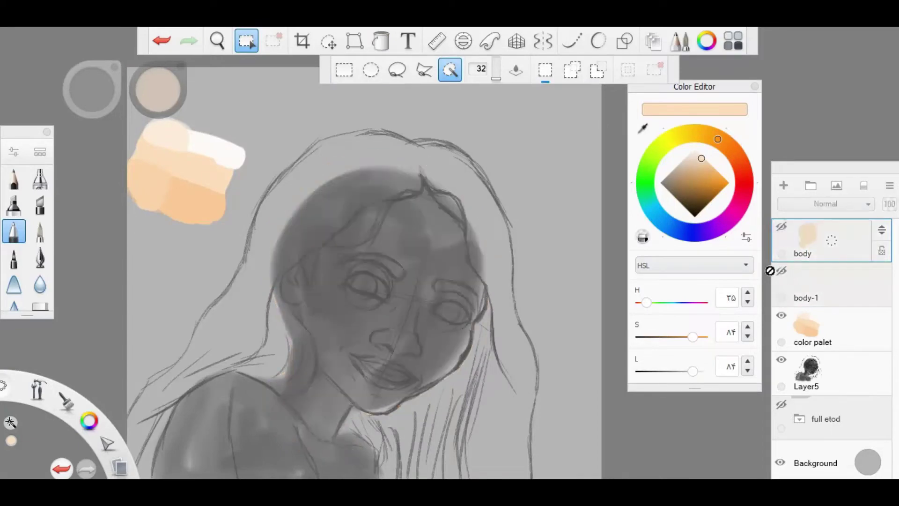
pyautogui.scroll(3, 492, 164)
pyautogui.press('space')
pyautogui.moveTo(432, 275); pyautogui.dragTo(412, 282)
pyautogui.scroll(-1, 413, 282)
pyautogui.click(783, 185)
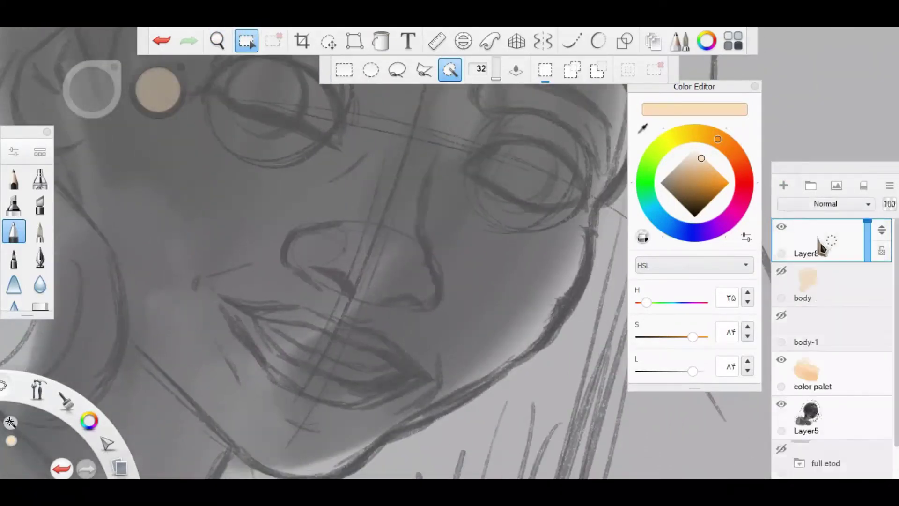
pyautogui.hotkey('ctrl', 'z')
# Show the reference photo in place of Layer5 and choose a coral lip colour with HSL 16, 96, 74.
pyautogui.click(781, 404)
pyautogui.click(781, 359)
pyautogui.scroll(-2, 445, 201)
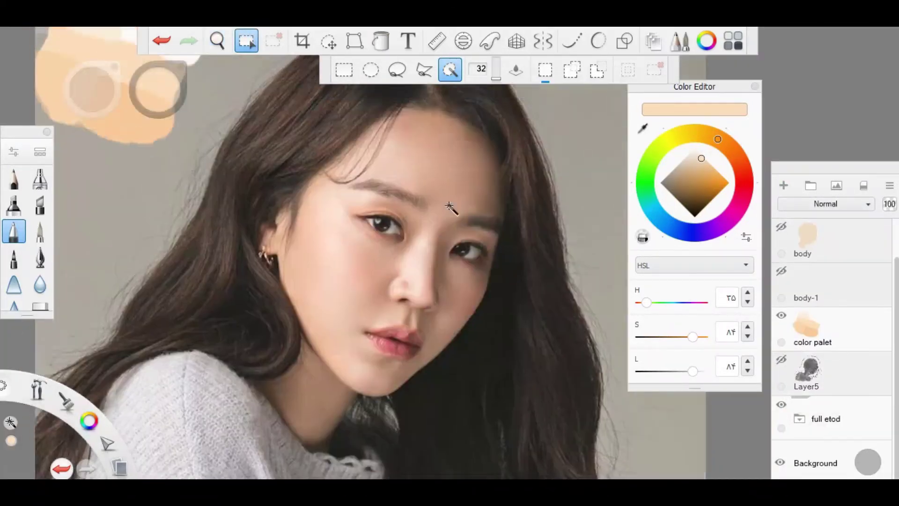
pyautogui.press('b')
pyautogui.click(733, 151)
pyautogui.moveTo(733, 151); pyautogui.dragTo(740, 166)
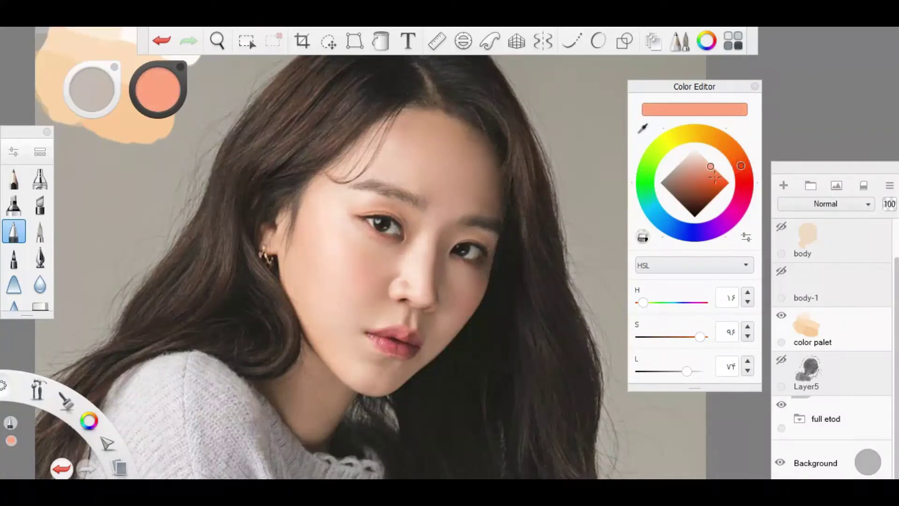
# Hide the reference photo, show the Layer5 sketch again, and add a new layer above the hidden body layer.
pyautogui.click(781, 404)
pyautogui.click(781, 359)
pyautogui.click(781, 226)
pyautogui.click(784, 185)
pyautogui.click(781, 271)
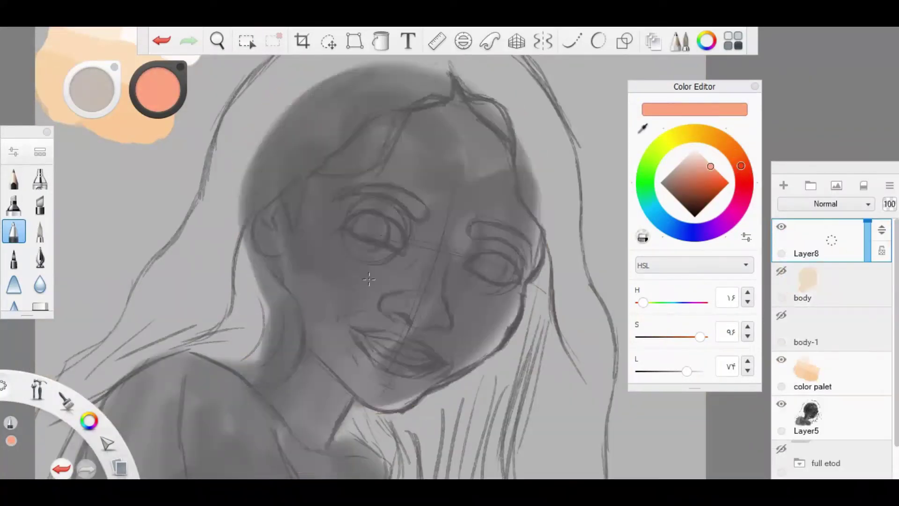
# Trace the upper edge of the lips in coral on Layer8 with the steady stroke.
pyautogui.scroll(5, 397, 342)
pyautogui.scroll(2, 397, 342)
pyautogui.press('l')
pyautogui.moveTo(281, 216)
pyautogui.mouseDown()
pyautogui.moveTo(501, 261)
pyautogui.moveTo(609, 305)
pyautogui.mouseUp()
pyautogui.moveTo(647, 356); pyautogui.dragTo(460, 293)
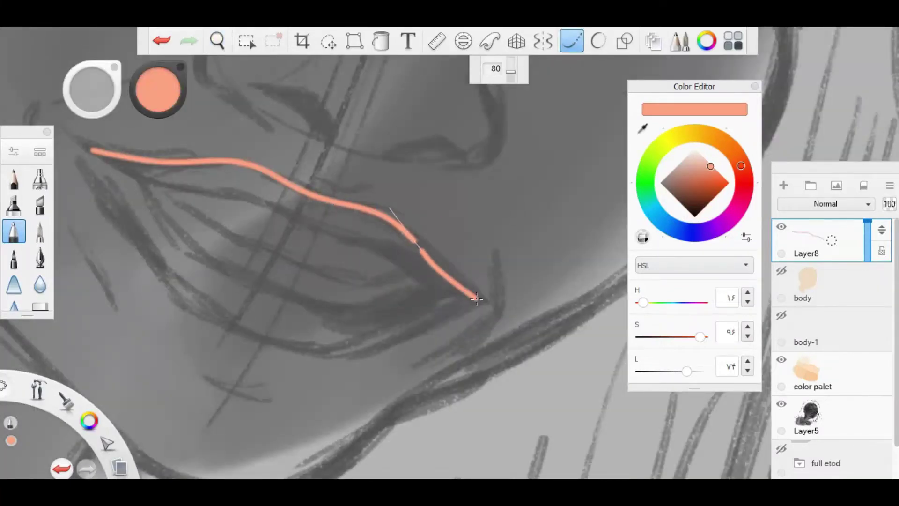
# Trace the lower edge of the lips, undoing the faulty closing stroke and redrawing it to join the mouth corner.
pyautogui.press('space')
pyautogui.moveTo(170, 197); pyautogui.dragTo(305, 253)
pyautogui.moveTo(226, 206)
pyautogui.mouseDown()
pyautogui.moveTo(347, 370)
pyautogui.moveTo(473, 415)
pyautogui.mouseUp()
pyautogui.press('space')
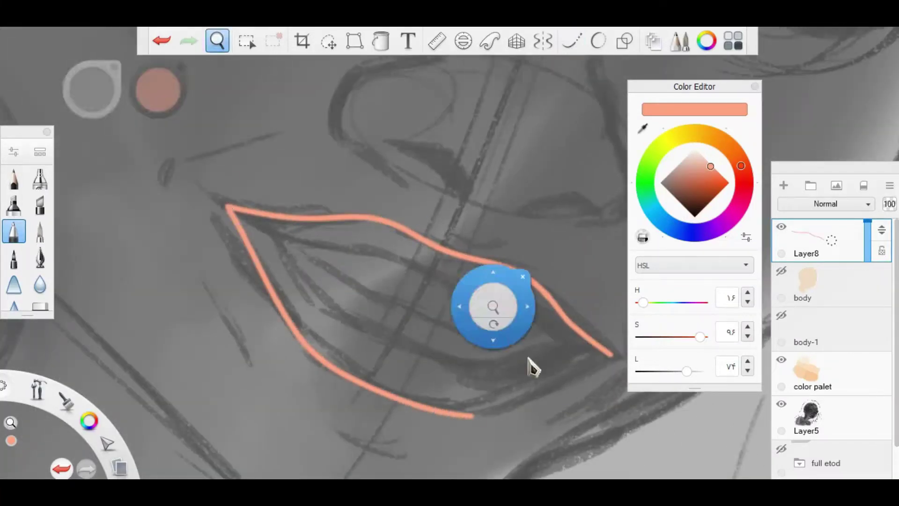
pyautogui.moveTo(533, 368); pyautogui.dragTo(440, 267)
pyautogui.hotkey('ctrl', 'z')
pyautogui.press('space')
pyautogui.scroll(5, 428, 287)
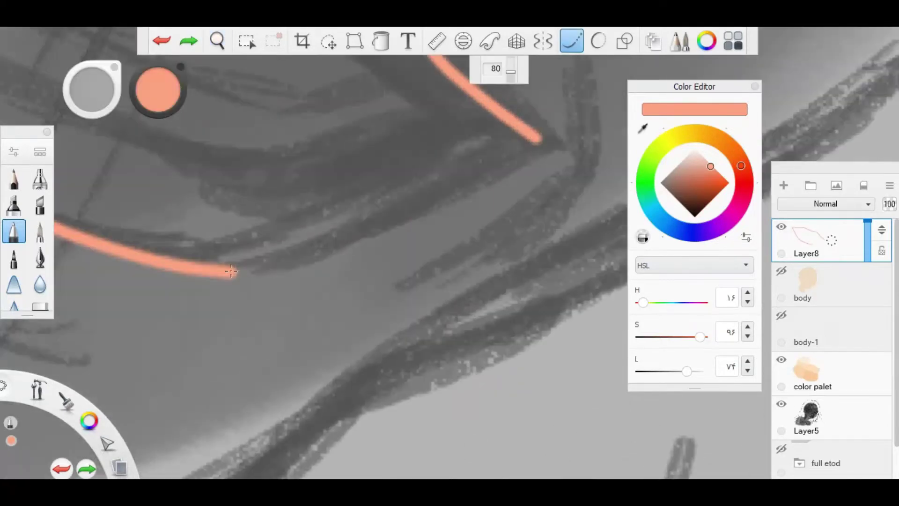
pyautogui.moveTo(231, 270); pyautogui.dragTo(539, 138)
pyautogui.press('space')
pyautogui.scroll(-5, 434, 210)
# Add a new layer, fill the lip shape with coral on it, and show the body fill.
pyautogui.hotkey('ctrl', 'shift', 'n')
pyautogui.press('f')
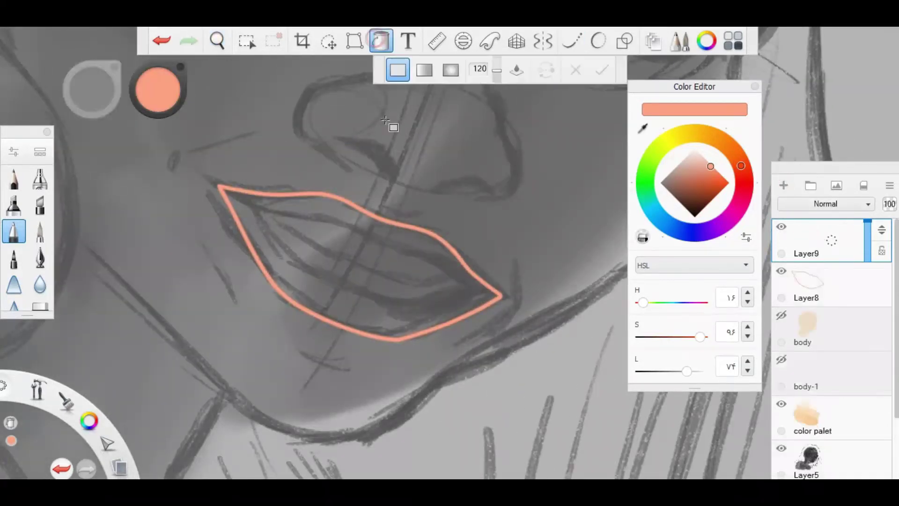
pyautogui.click(385, 121)
pyautogui.press('m')
pyautogui.click(331, 115)
pyautogui.press('Delete')
pyautogui.click(781, 315)
pyautogui.scroll(-3, 528, 225)
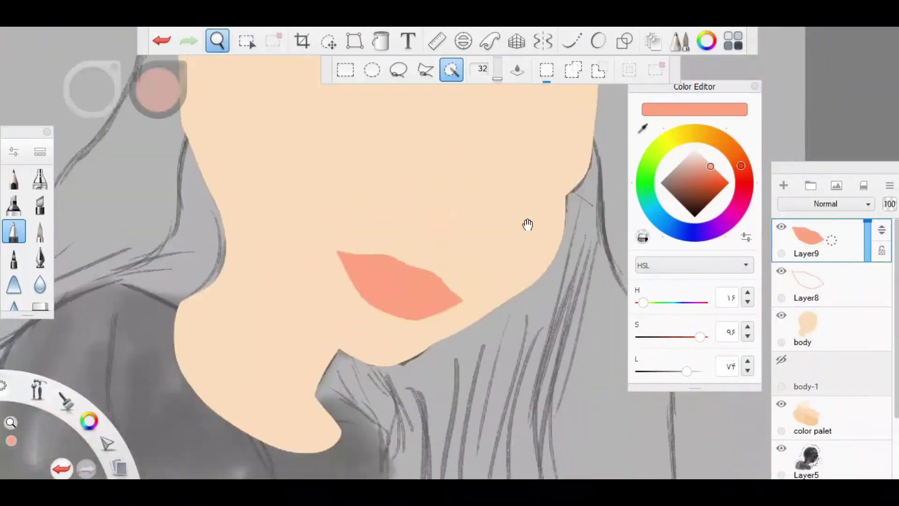
# Hide Layer9, Layer8 and the body layer, and add a new layer above them for the mouth opening.
pyautogui.press('space')
pyautogui.scroll(3, 527, 225)
pyautogui.click(781, 227)
pyautogui.click(781, 270)
pyautogui.click(781, 315)
pyautogui.click(784, 185)
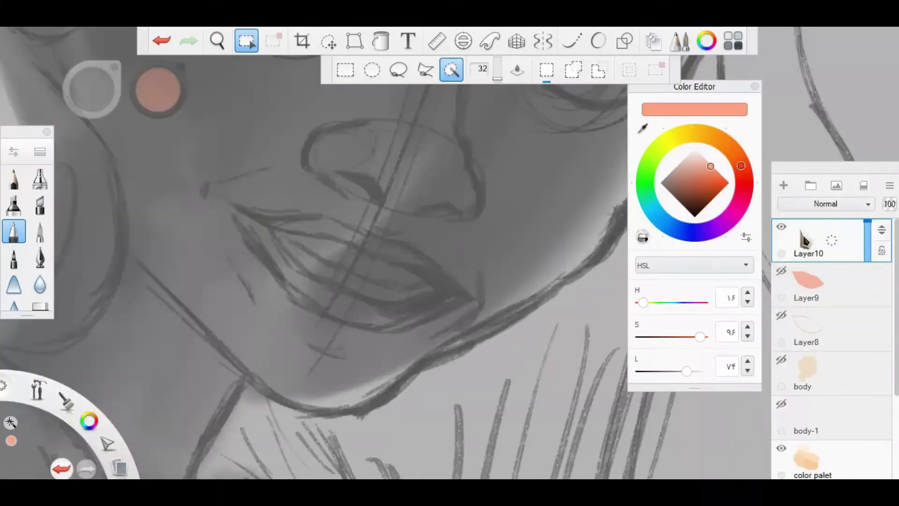
# Choose near-black HSL 16, 100, 3 and trace the mouth opening inside the lips on Layer10.
pyautogui.click(698, 217)
pyautogui.press('b')
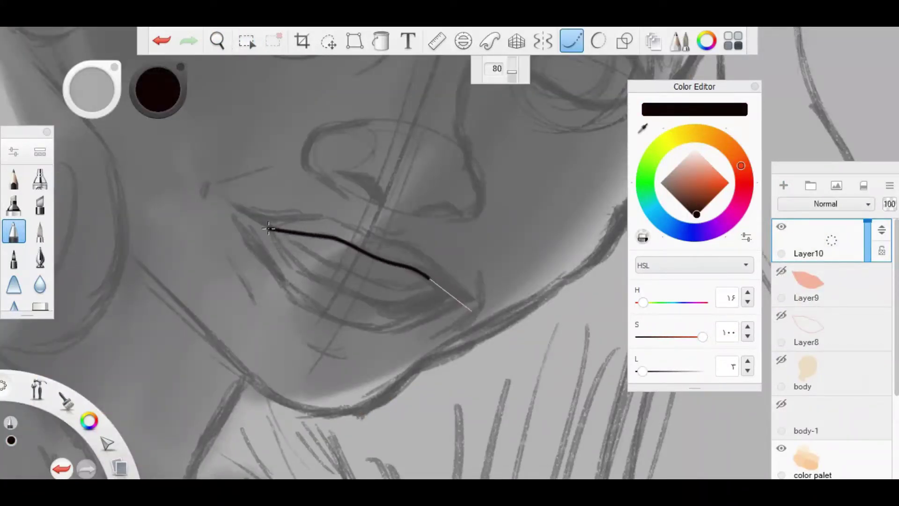
pyautogui.press('space')
pyautogui.moveTo(388, 300); pyautogui.dragTo(402, 337)
pyautogui.moveTo(245, 161)
pyautogui.mouseDown()
pyautogui.moveTo(327, 251)
pyautogui.moveTo(592, 257)
pyautogui.mouseUp()
# Select inside the mouth outline, fill it near-black on a new layer, and hide the fill and outline layers.
pyautogui.scroll(-3, 335, 142)
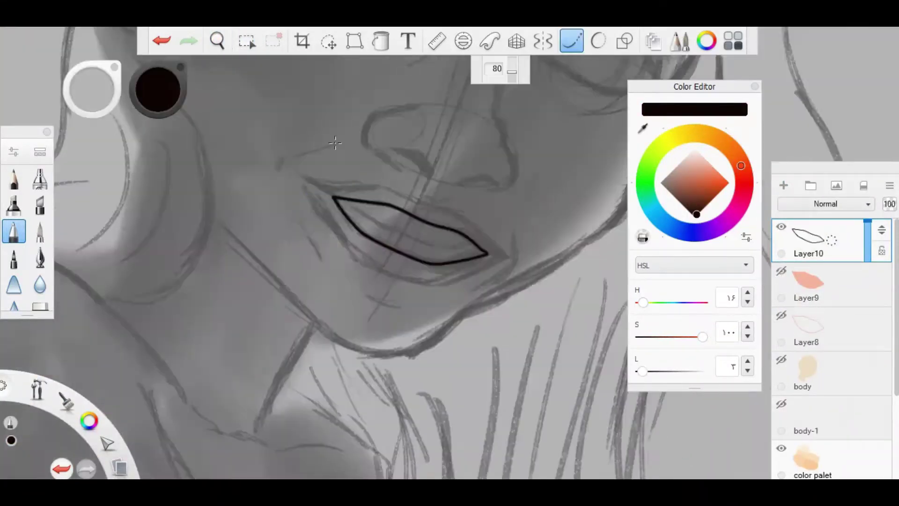
pyautogui.press('space')
pyautogui.scroll(2, 336, 143)
pyautogui.click(246, 41)
pyautogui.click(351, 234)
pyautogui.click(784, 185)
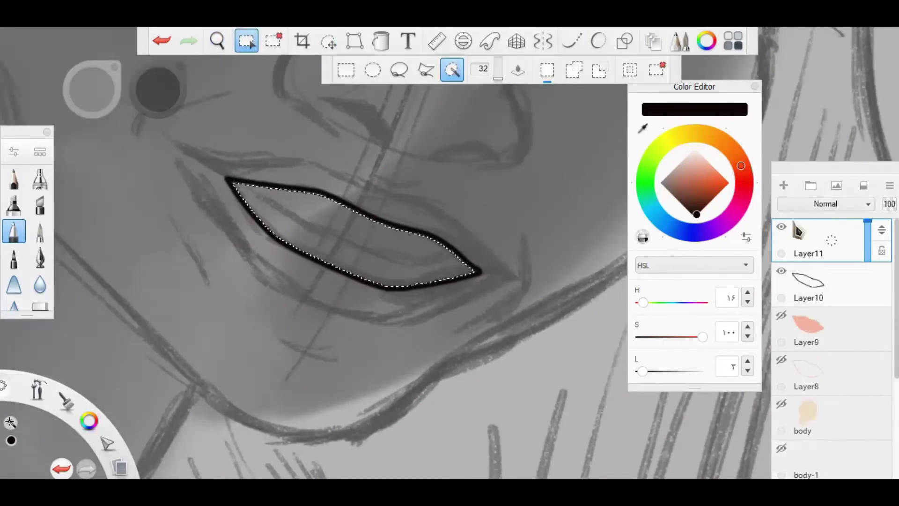
pyautogui.click(381, 41)
pyautogui.click(361, 251)
pyautogui.click(780, 273)
pyautogui.click(782, 228)
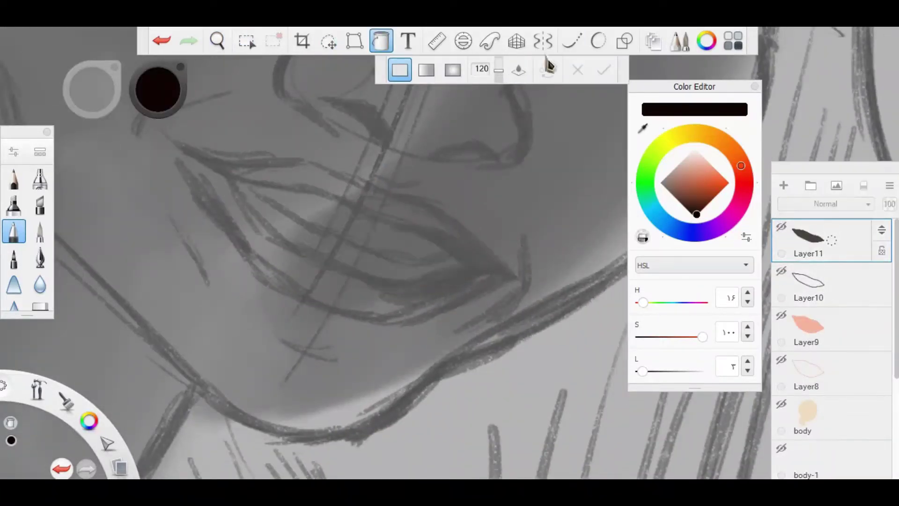
# Set light grey HSL 16, 0, 82 and trace the teeth shape with the steady stroke on a new layer.
pyautogui.click(572, 41)
pyautogui.moveTo(642, 371); pyautogui.dragTo(692, 375)
pyautogui.moveTo(703, 336); pyautogui.dragTo(606, 341)
pyautogui.moveTo(687, 371); pyautogui.dragTo(687, 388)
pyautogui.hotkey('ctrl', 'l')
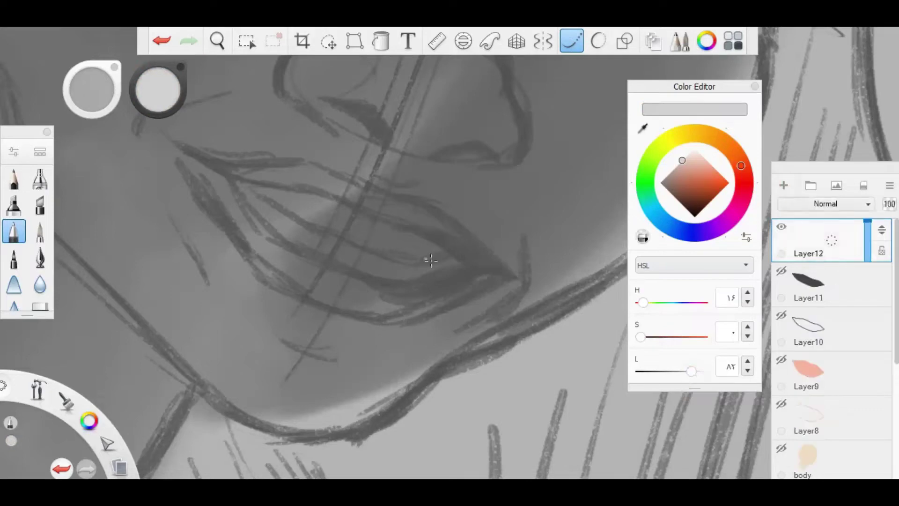
pyautogui.moveTo(461, 253)
pyautogui.mouseDown()
pyautogui.moveTo(215, 155)
pyautogui.moveTo(460, 301)
pyautogui.mouseUp()
# Select inside the teeth outline, fill it with light grey on a new layer, and hide the outline on Layer12.
pyautogui.click(246, 41)
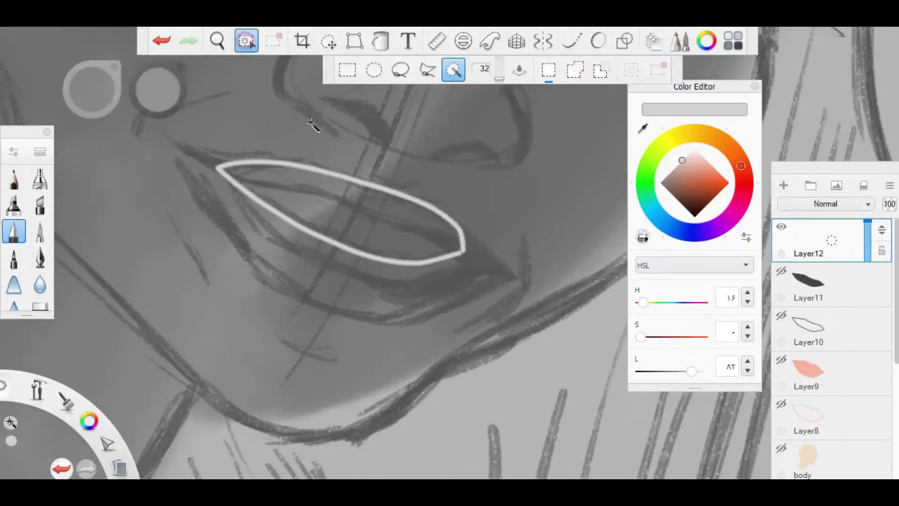
pyautogui.click(328, 207)
pyautogui.hotkey('ctrl', 'l')
pyautogui.click(382, 41)
pyautogui.click(342, 211)
pyautogui.hotkey('ctrl', 'd')
pyautogui.click(782, 271)
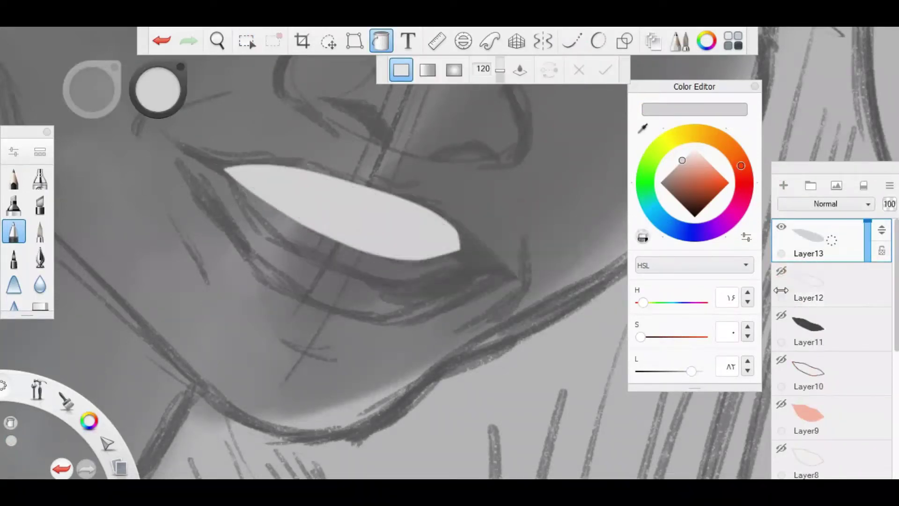
# Show Layer11 and use its mouth shape as a selection guide to trim the overhanging teeth on Layer13, then deselect.
pyautogui.click(781, 315)
pyautogui.click(246, 40)
pyautogui.click(808, 328)
pyautogui.click(552, 185)
pyautogui.click(813, 255)
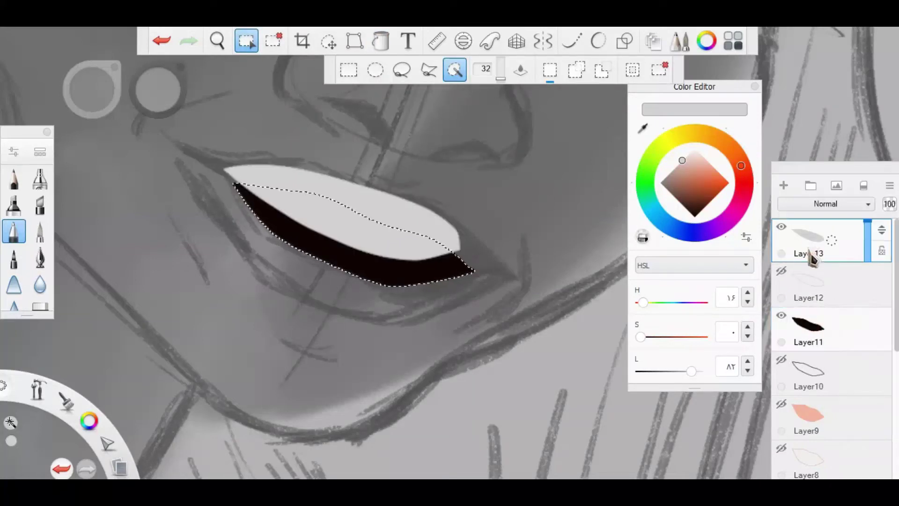
pyautogui.press('Delete')
pyautogui.hotkey('ctrl', 'd')
# Show the coral lips on Layer9 and the body fill again beneath the teeth and mouth opening.
pyautogui.click(781, 404)
pyautogui.scroll(-5, 472, 336)
pyautogui.scroll(-2, 833, 351)
pyautogui.click(782, 385)
pyautogui.scroll(4, 422, 235)
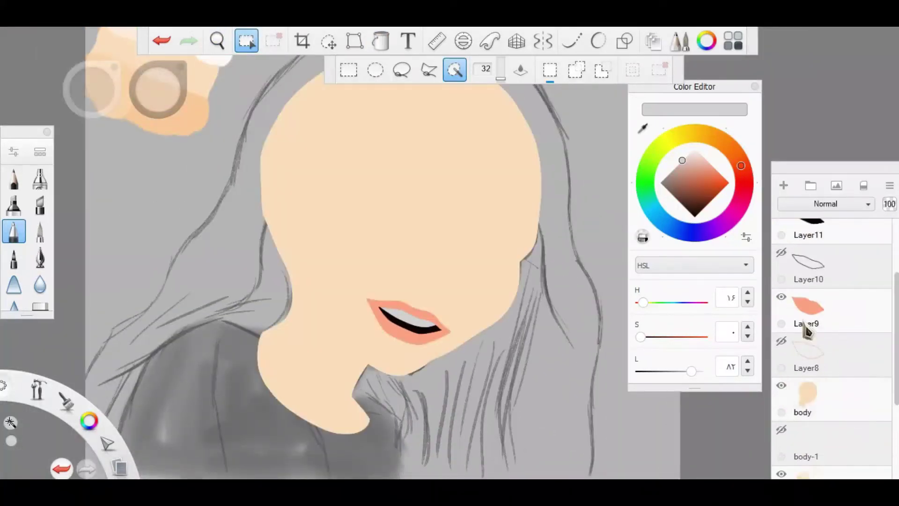
# Add a new layer for the eyes and hide the teeth, mouth, lips and body fills to uncover the sketch.
pyautogui.scroll(2, 876, 310)
pyautogui.click(783, 186)
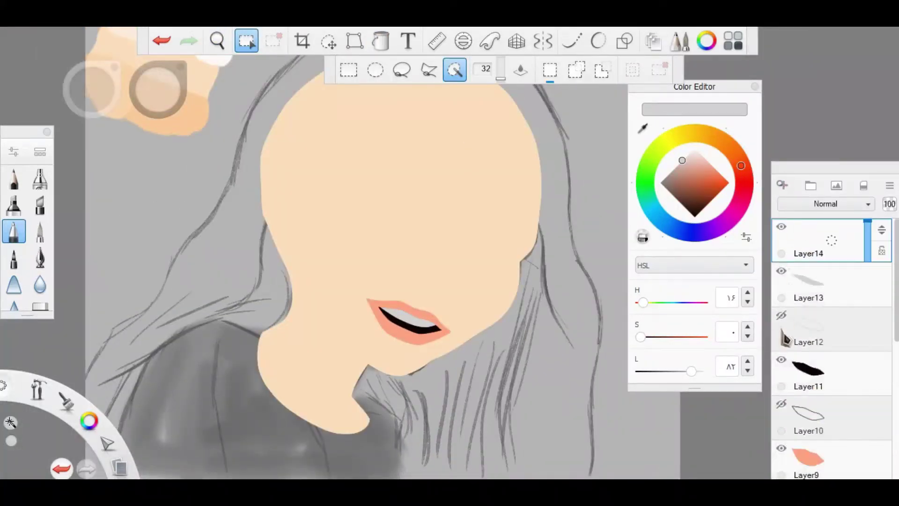
pyautogui.click(782, 335)
pyautogui.click(782, 323)
pyautogui.scroll(-1, 892, 346)
pyautogui.scroll(-1, 893, 357)
pyautogui.click(781, 357)
pyautogui.click(782, 445)
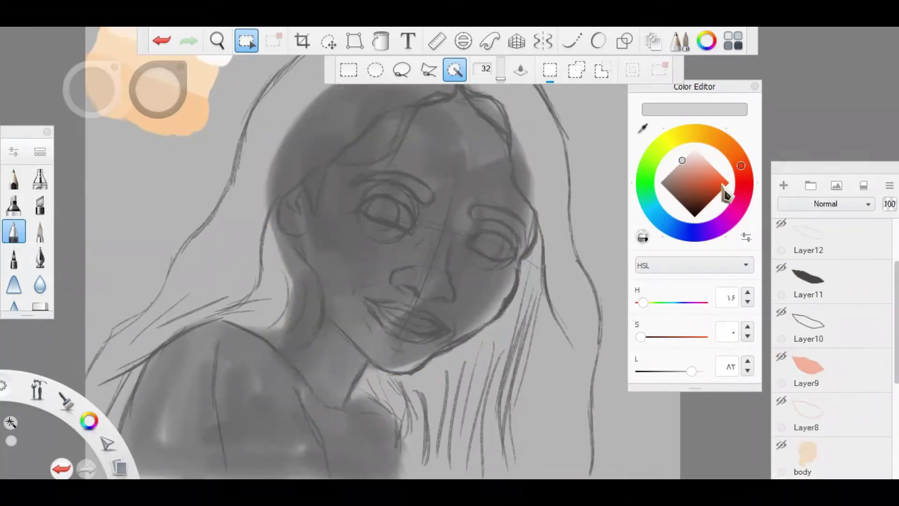
# Fade the sketch on Layer5 to 31 opacity and trace the eye outline in light grey HSL 16, 0, 93 with the steady stroke.
pyautogui.scroll(5, 416, 227)
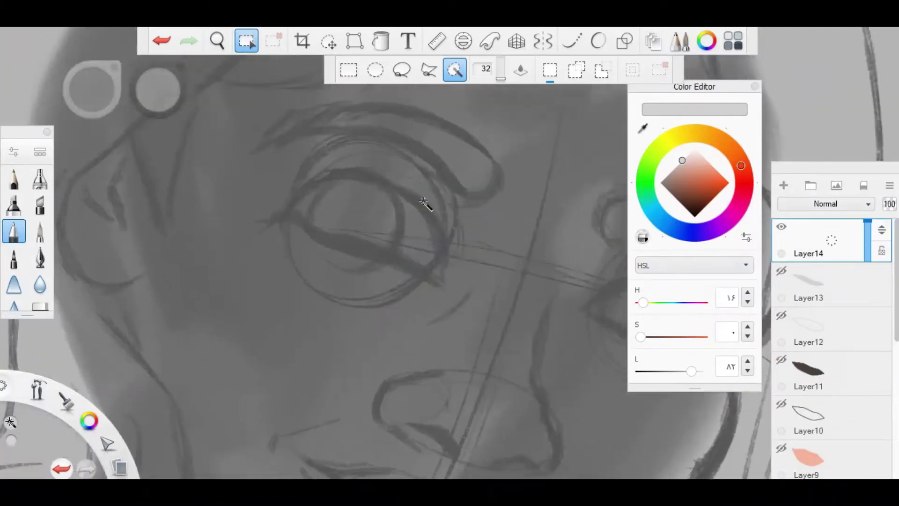
pyautogui.press('b')
pyautogui.moveTo(692, 371); pyautogui.dragTo(698, 371)
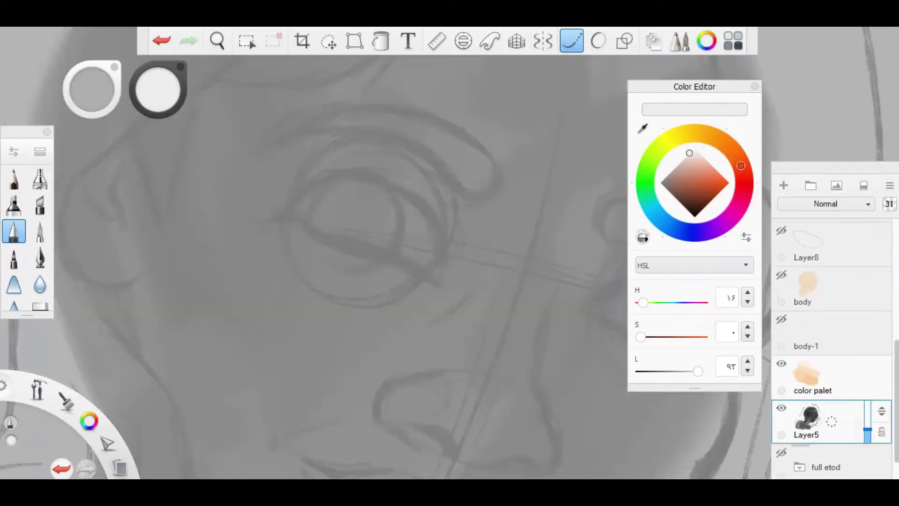
pyautogui.moveTo(406, 178); pyautogui.dragTo(427, 223)
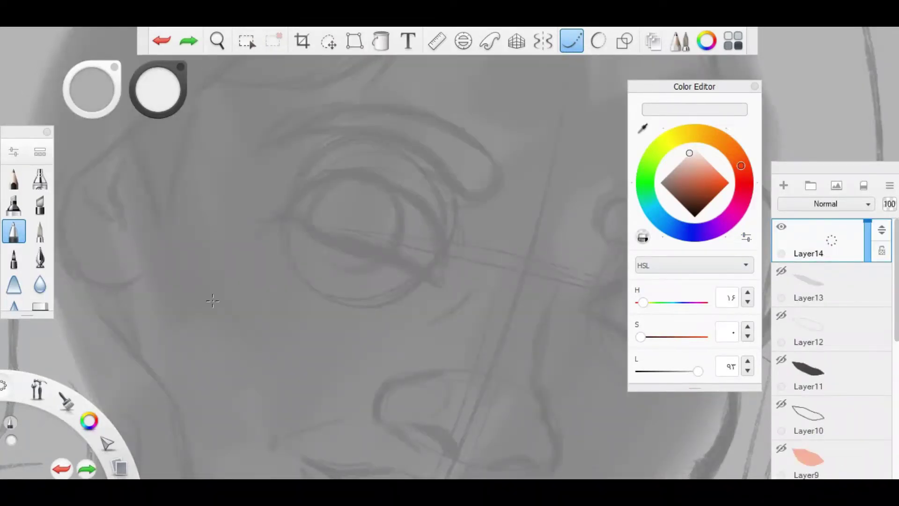
pyautogui.moveTo(487, 352); pyautogui.dragTo(454, 388)
pyautogui.click(13, 178)
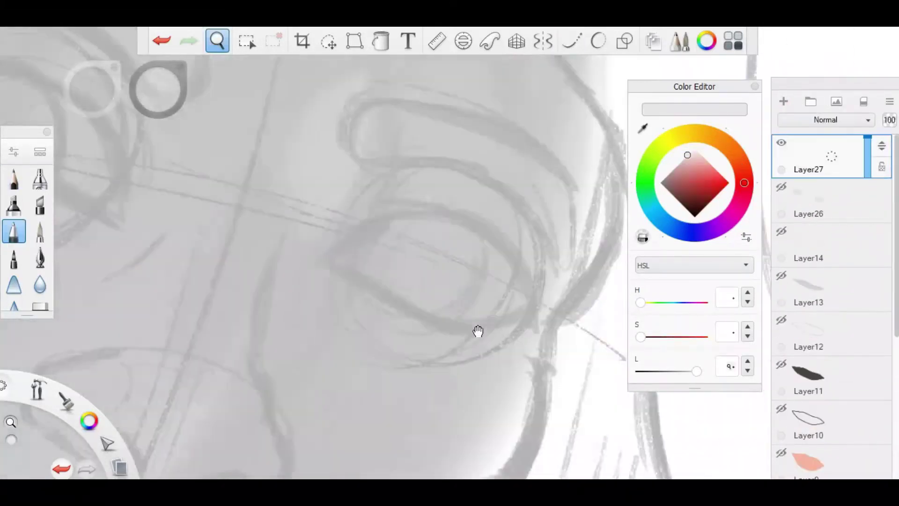
# Choose the ellipse shape and set dark brown HSL 20, 100, 12 for the irises against the reference photo, then hide the photo.
pyautogui.moveTo(477, 332); pyautogui.dragTo(453, 306)
pyautogui.click(625, 41)
pyautogui.scroll(5, 450, 275)
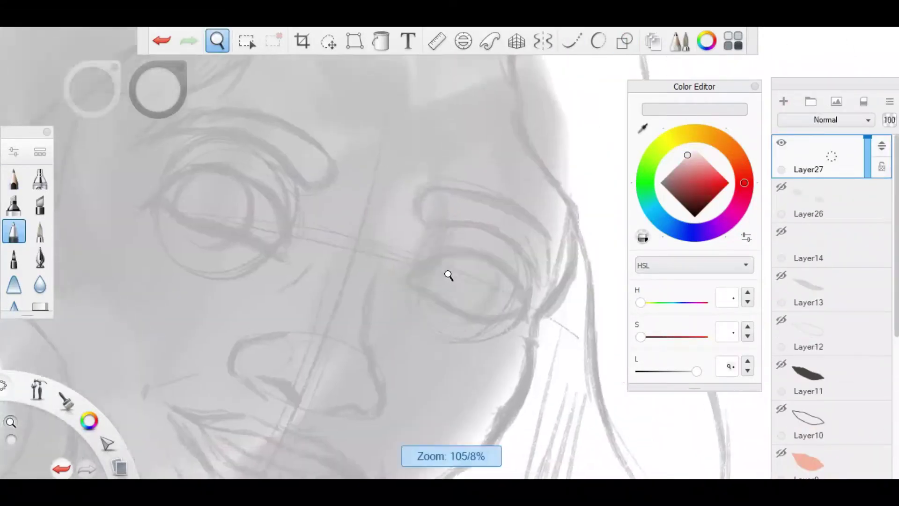
pyautogui.scroll(-6, 853, 411)
pyautogui.click(781, 449)
pyautogui.click(739, 162)
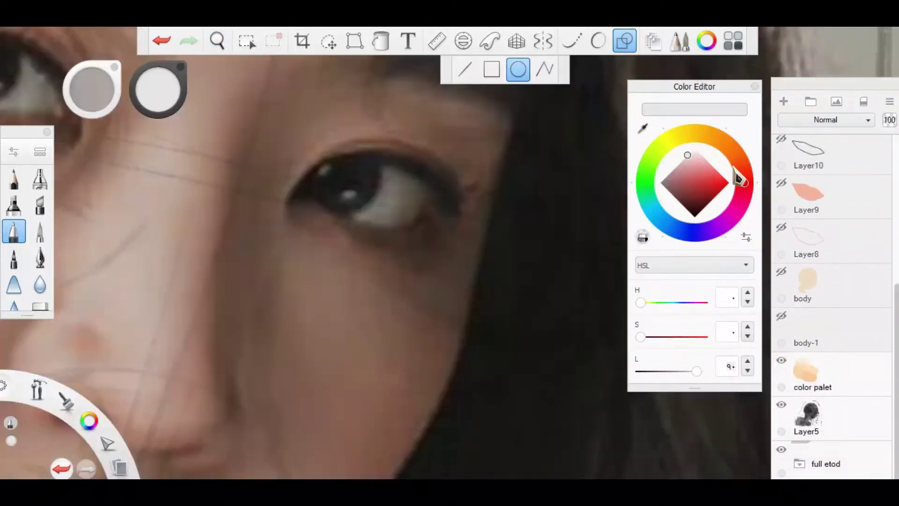
pyautogui.click(704, 207)
pyautogui.click(782, 450)
pyautogui.scroll(8, 824, 374)
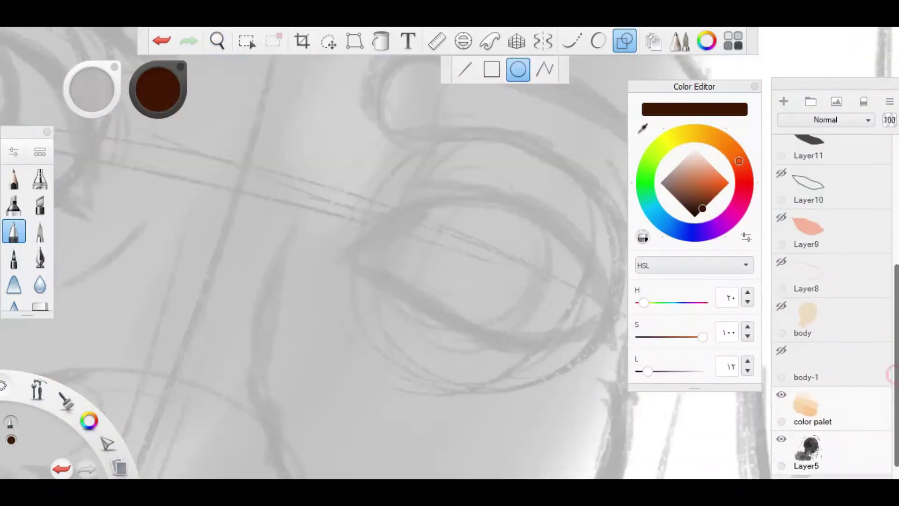
# Draw a dark brown circle around each iris of the sketch on Layer27.
pyautogui.press('z')
pyautogui.moveTo(243, 254); pyautogui.dragTo(237, 257)
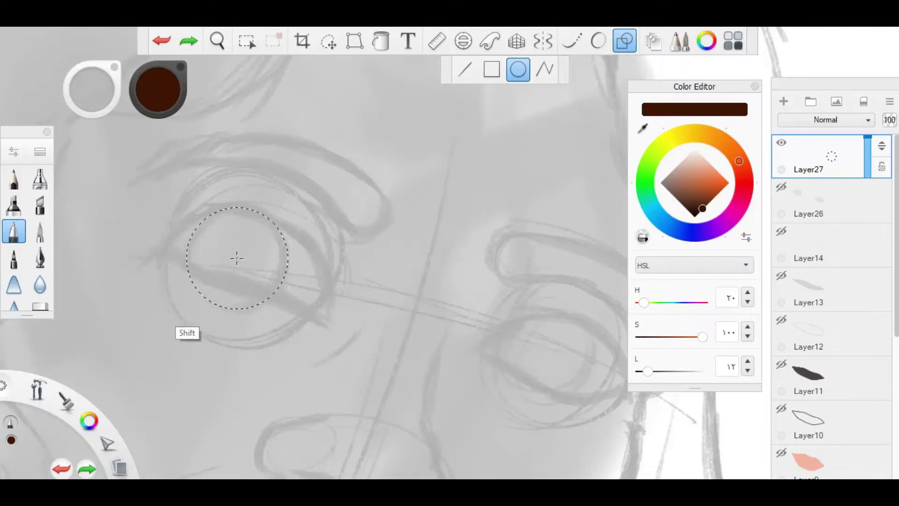
pyautogui.press('m')
pyautogui.press('o')
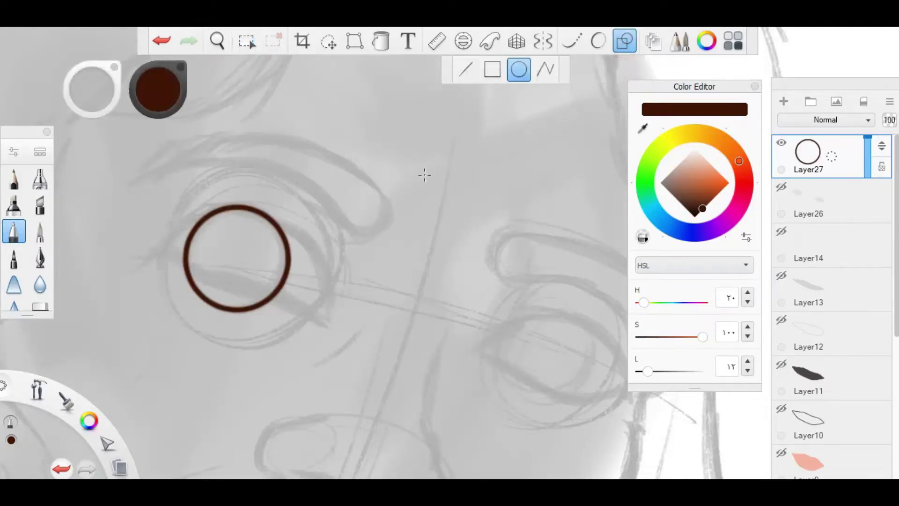
pyautogui.scroll(3, 534, 294)
pyautogui.moveTo(406, 244); pyautogui.dragTo(404, 263)
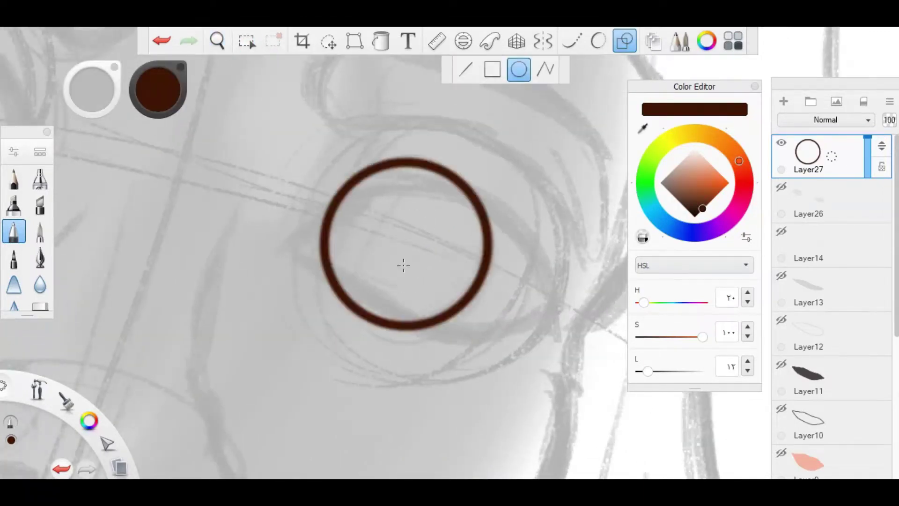
pyautogui.scroll(-3, 469, 324)
# Fill a new layer with the dark brown and clear everything outside the two iris circles.
pyautogui.hotkey('ctrl', 'l')
pyautogui.press('f')
pyautogui.click(264, 63)
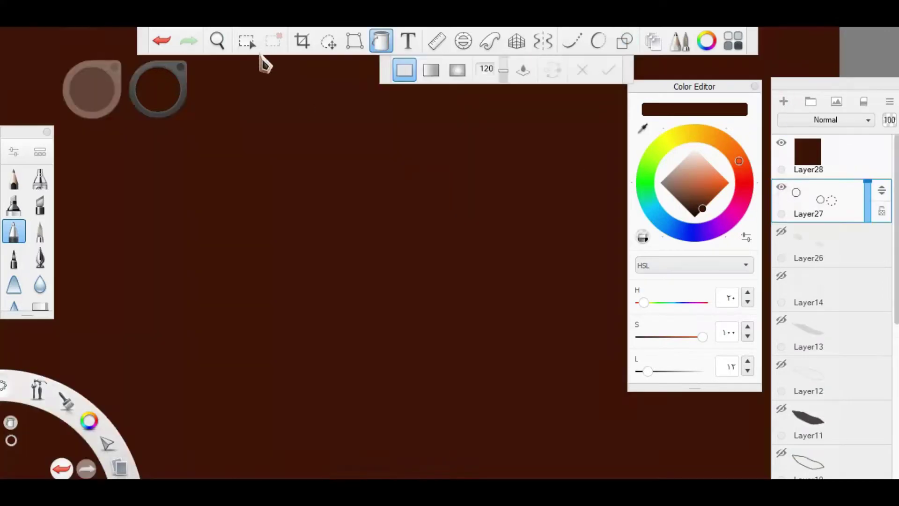
pyautogui.press('m')
pyautogui.click(820, 164)
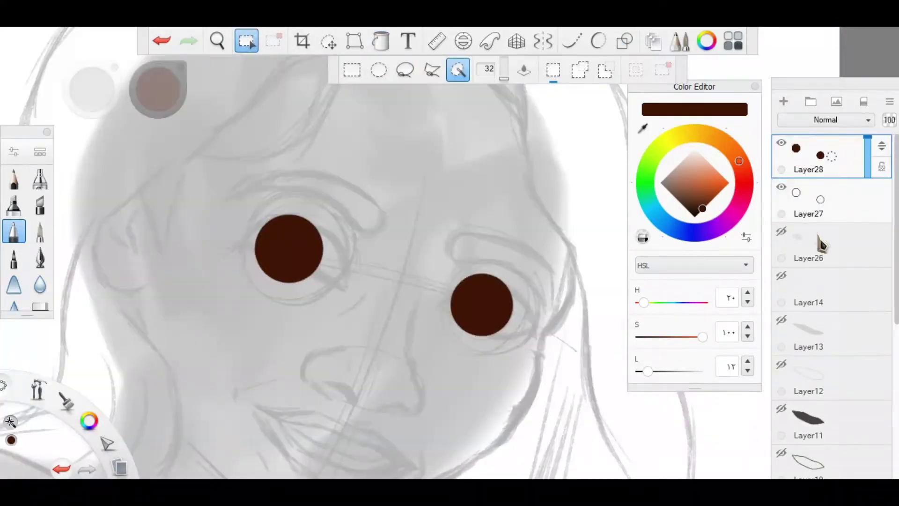
# Show the eye whites on Layer26, use their shape to trim the irises on Layer28, and hide the circle outlines on Layer27.
pyautogui.click(782, 231)
pyautogui.click(817, 241)
pyautogui.press('Delete')
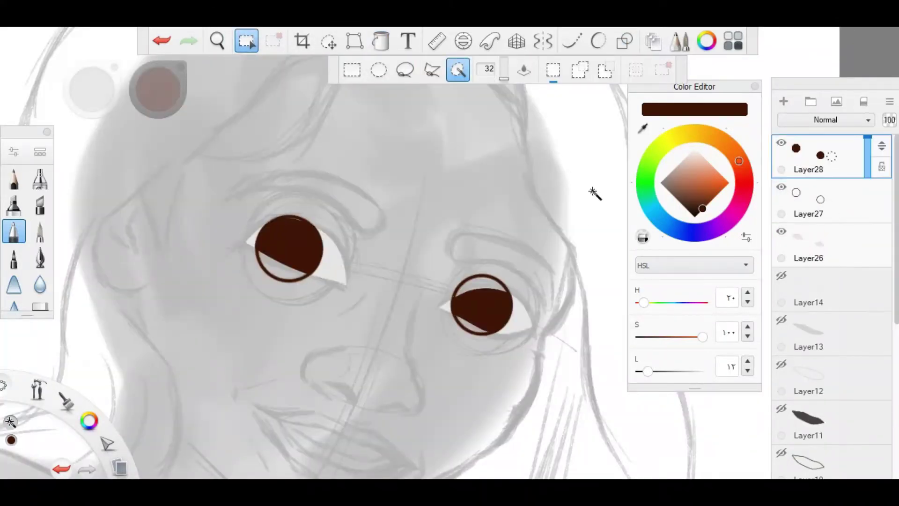
pyautogui.click(781, 187)
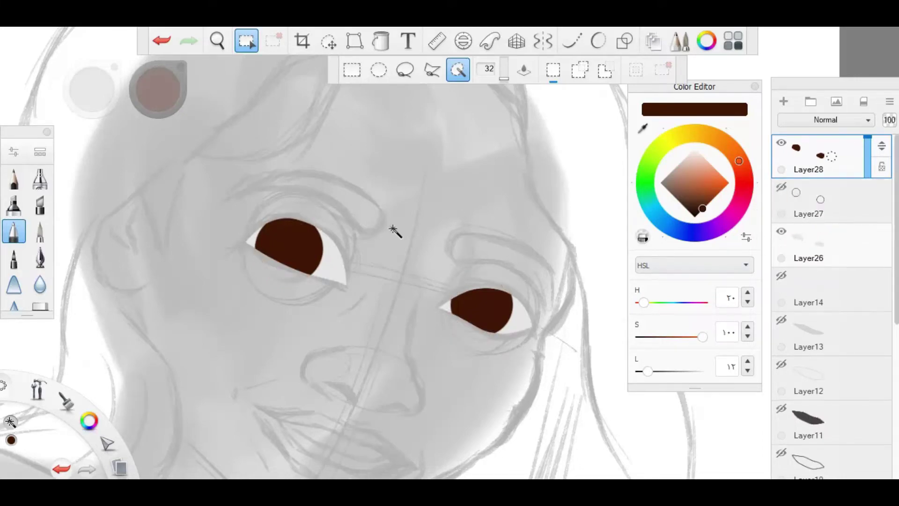
# Set near-black brown HSL 20, 100, 5 and outline the first eyebrow on a new layer with the steady stroke at 80.
pyautogui.scroll(-3, 394, 230)
pyautogui.hotkey('ctrl', 'shift', 'n')
pyautogui.scroll(3, 478, 251)
pyautogui.click(644, 371)
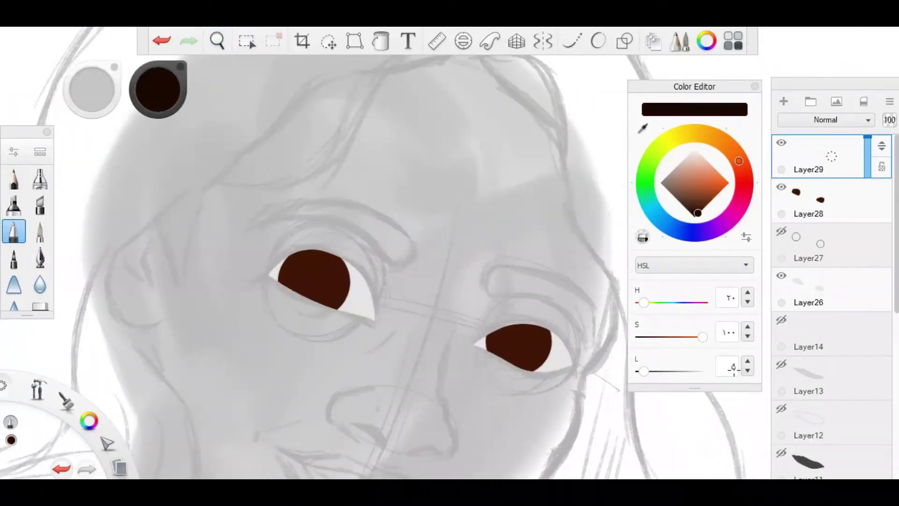
pyautogui.click(781, 142)
pyautogui.scroll(3, 386, 270)
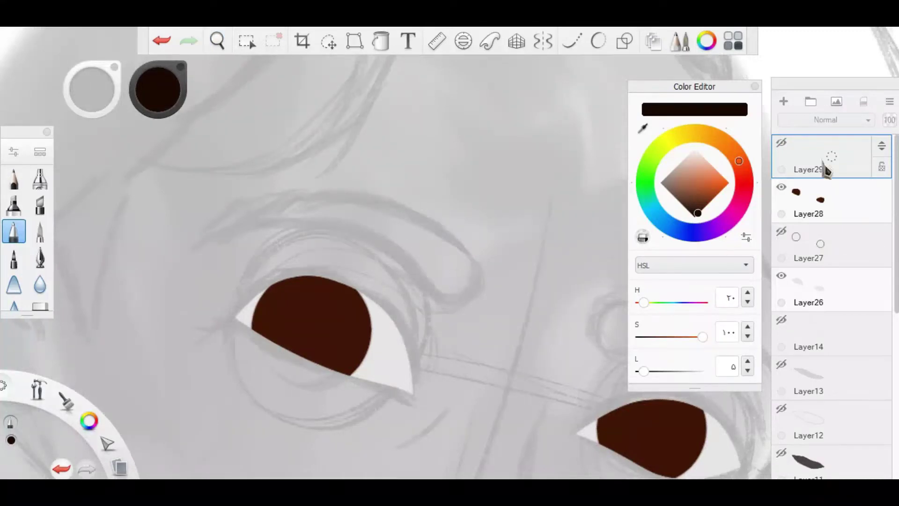
pyautogui.click(781, 142)
pyautogui.press('l')
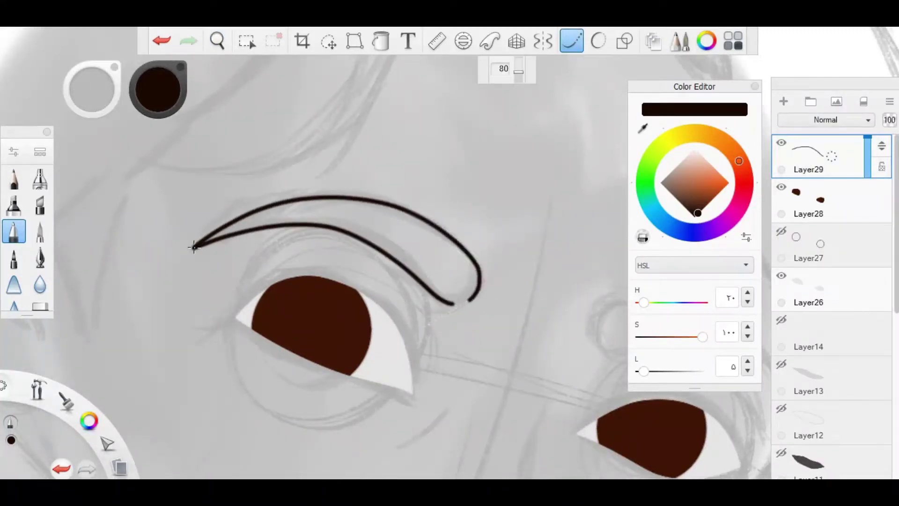
# Outline the second eyebrow over the sketch on Layer29, undoing and redrawing the strokes that miss the shape.
pyautogui.hscroll(5, 392, 278)
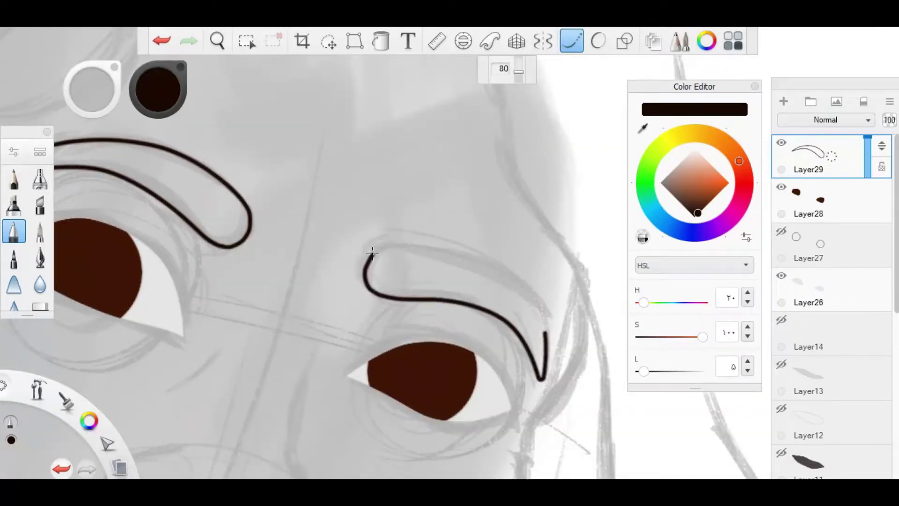
pyautogui.hotkey('ctrl', 'z')
pyautogui.moveTo(352, 237)
pyautogui.mouseDown()
pyautogui.moveTo(411, 276)
pyautogui.moveTo(375, 253)
pyautogui.moveTo(357, 216)
pyautogui.mouseUp()
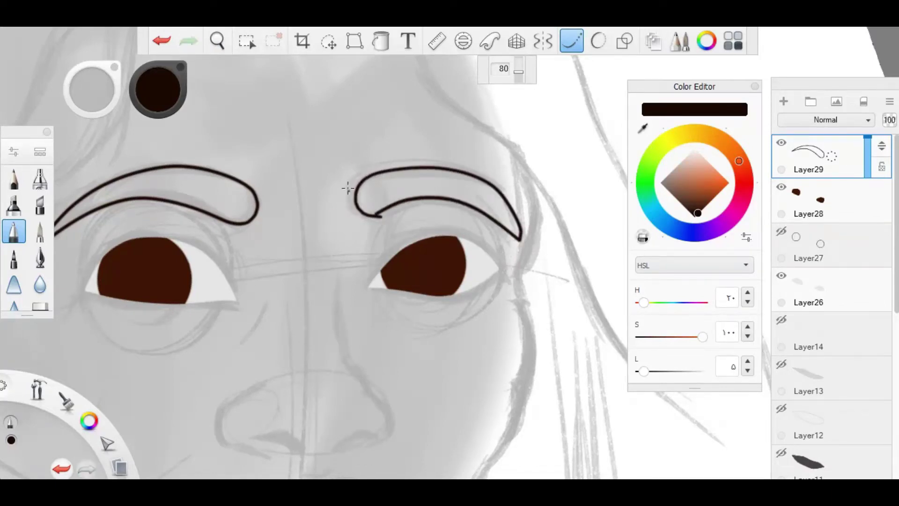
pyautogui.hotkey('ctrl', 'z')
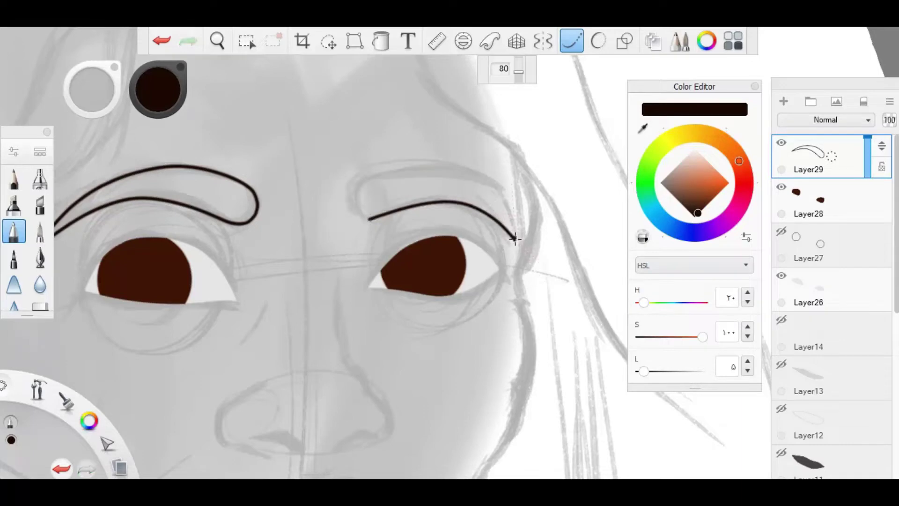
pyautogui.moveTo(346, 161)
pyautogui.mouseDown()
pyautogui.moveTo(444, 217)
pyautogui.moveTo(519, 82)
pyautogui.mouseUp()
pyautogui.moveTo(404, 189); pyautogui.dragTo(360, 251)
pyautogui.moveTo(414, 190); pyautogui.dragTo(403, 168)
# Fill both eyebrow shapes with the near-black brown on a new layer, using the Layer29 outlines as the selection, and deselect.
pyautogui.click(784, 101)
pyautogui.click(382, 40)
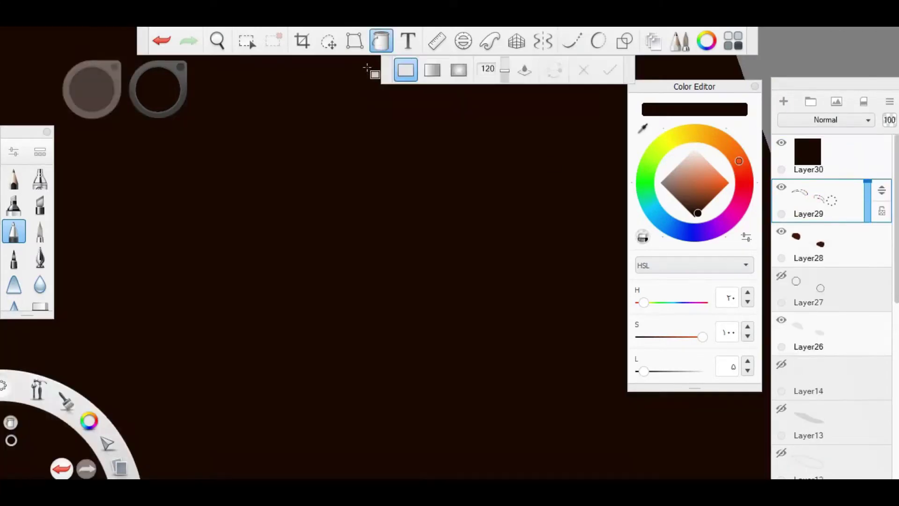
pyautogui.click(247, 41)
pyautogui.click(460, 70)
pyautogui.click(581, 70)
pyautogui.hotkey('ctrl', 'd')
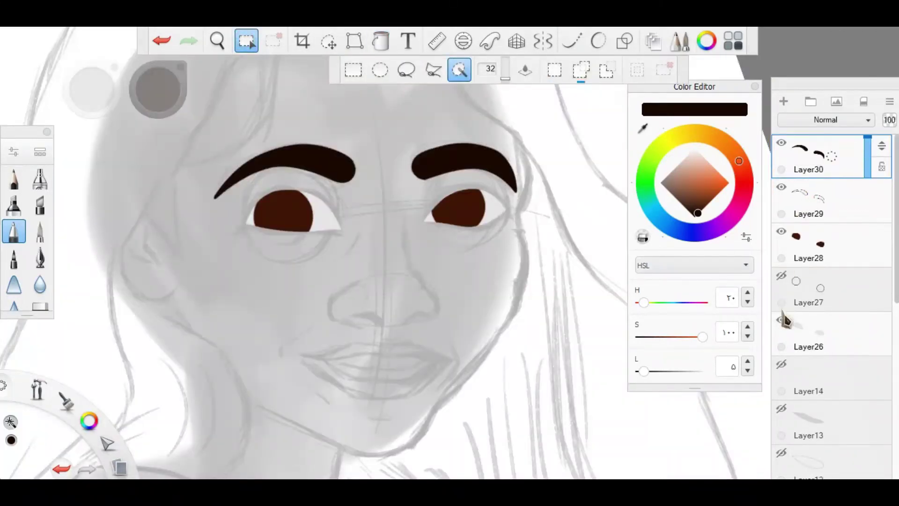
# Show the teeth, mouth, lips and body fills again to check the base colours together with the eyes and eyebrows.
pyautogui.click(809, 271)
pyautogui.scroll(-3, 813, 299)
pyautogui.click(782, 256)
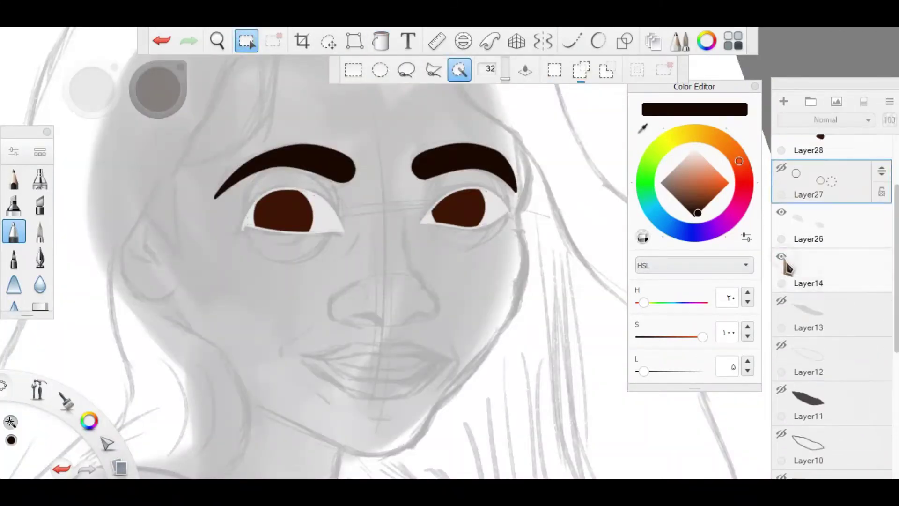
pyautogui.click(782, 256)
pyautogui.click(785, 313)
pyautogui.click(781, 389)
pyautogui.scroll(-2, 812, 300)
pyautogui.click(781, 375)
pyautogui.scroll(-3, 813, 300)
pyautogui.click(781, 341)
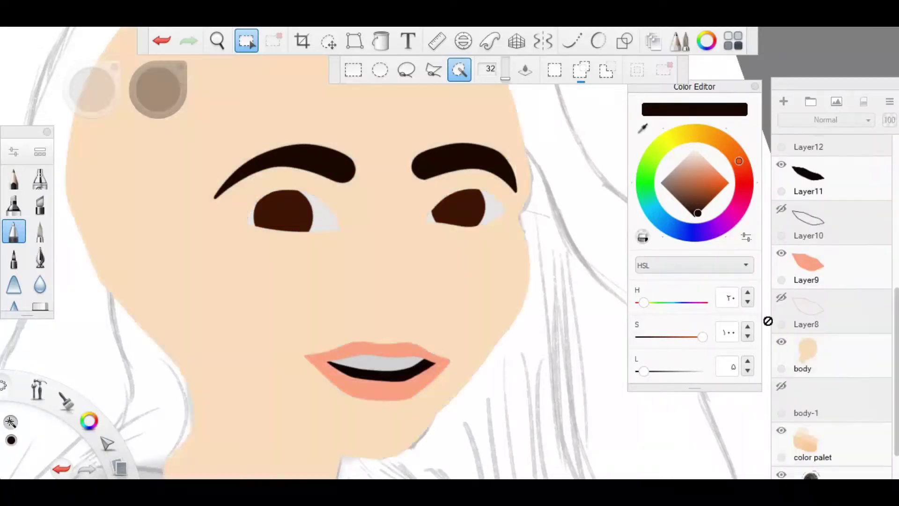
pyautogui.scroll(7, 897, 309)
pyautogui.scroll(-3, 834, 300)
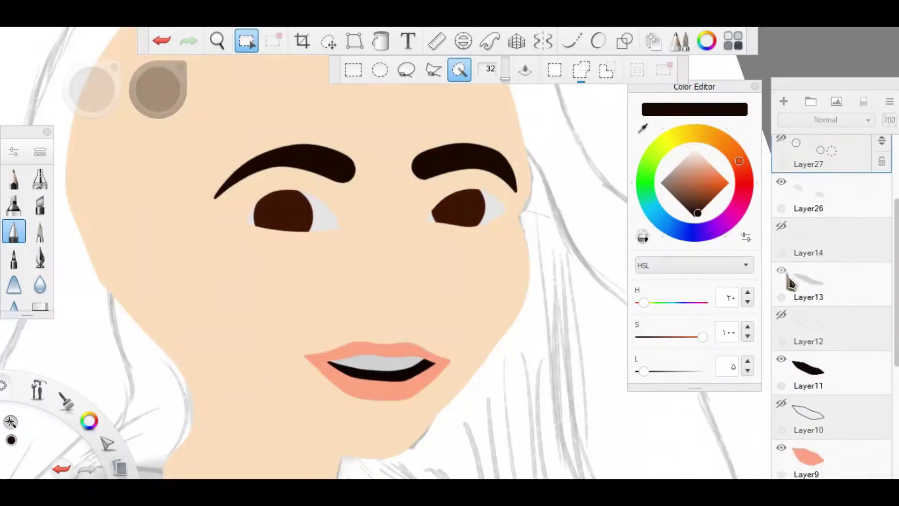
# Hide the eye whites, teeth, mouth, lips and body fills again and add a new layer for the hair.
pyautogui.click(781, 271)
pyautogui.click(781, 359)
pyautogui.click(781, 447)
pyautogui.scroll(-2, 813, 328)
pyautogui.click(781, 421)
pyautogui.scroll(7, 893, 281)
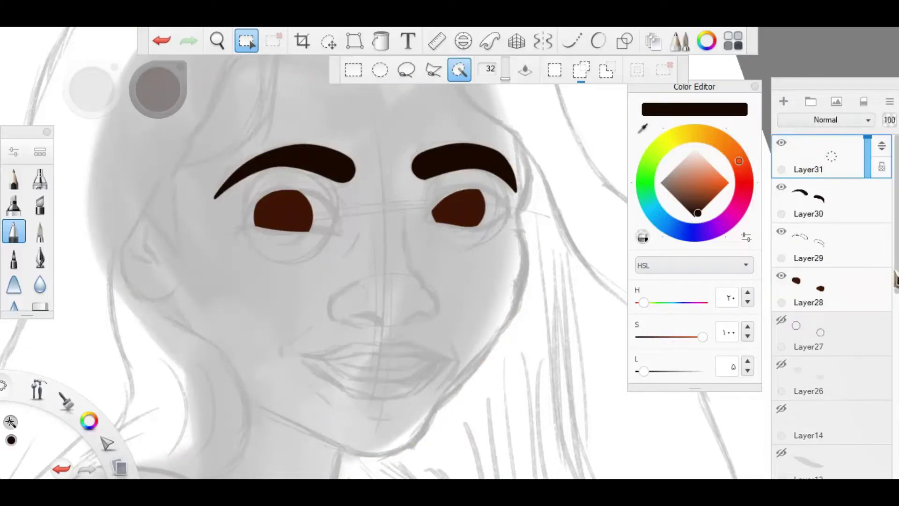
# Show the reference photo to choose a dark brown hair colour with saturation 100 and lightness 10, then hide the photo.
pyautogui.scroll(-10, 839, 328)
pyautogui.click(781, 442)
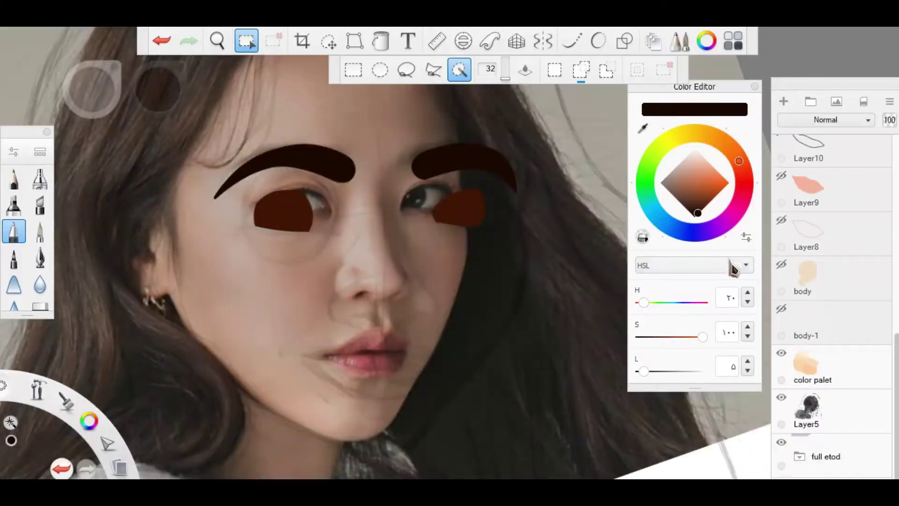
pyautogui.moveTo(644, 371); pyautogui.dragTo(660, 371)
pyautogui.moveTo(739, 161); pyautogui.dragTo(723, 142)
pyautogui.moveTo(660, 371); pyautogui.dragTo(648, 371)
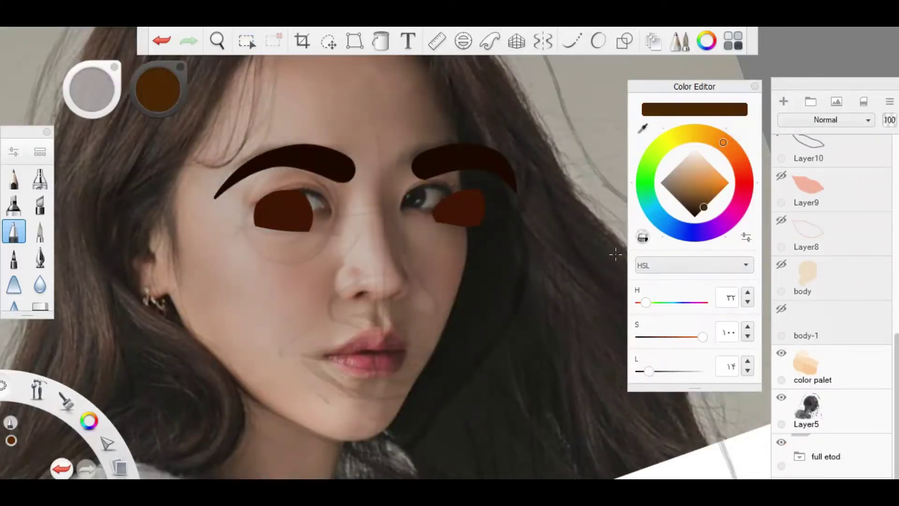
pyautogui.click(722, 365)
pyautogui.write('10')
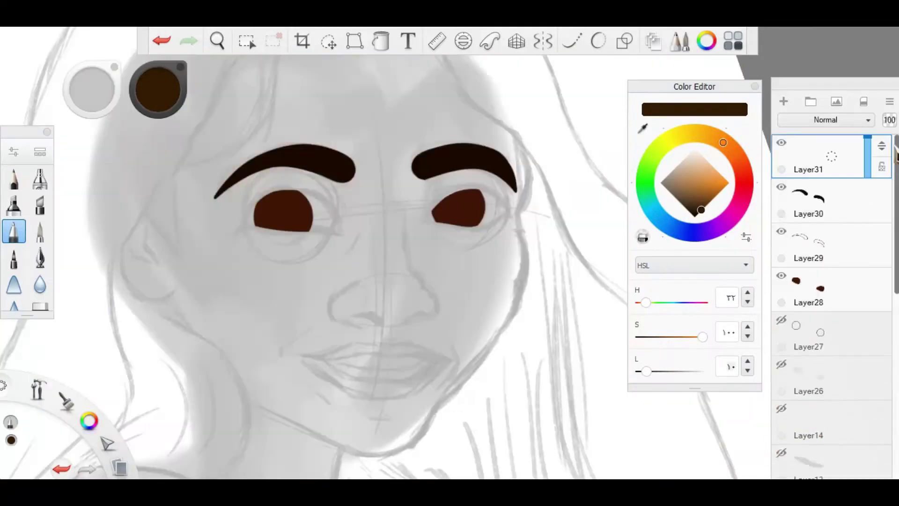
# Trace the hairline in dark brown on Layer31 with Steady Stroke, from the centre parting across the far side of the forehead to the temple.
pyautogui.moveTo(403, 263)
pyautogui.mouseDown()
pyautogui.moveTo(381, 243)
pyautogui.moveTo(430, 298)
pyautogui.moveTo(467, 229)
pyautogui.moveTo(489, 157)
pyautogui.mouseUp()
pyautogui.hotkey('ctrl', 'z')
pyautogui.click(571, 45)
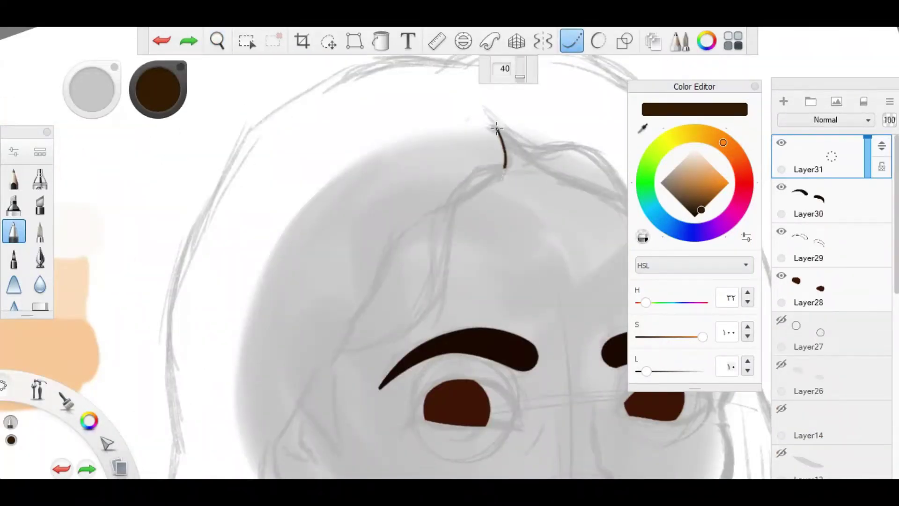
pyautogui.hotkey('ctrl', 'z')
pyautogui.moveTo(380, 272); pyautogui.dragTo(403, 201)
pyautogui.moveTo(331, 146); pyautogui.dragTo(646, 428)
pyautogui.hotkey('ctrl', 'z')
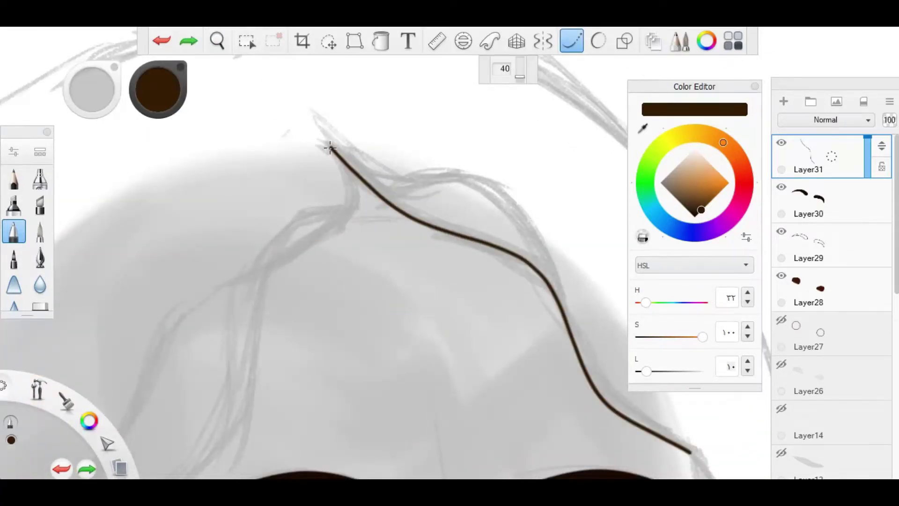
# Trace the near-side hairline from the parting past the ear and neck to the shoulder, with Steady Stroke set to 69.
pyautogui.hotkey('ctrl', 'z')
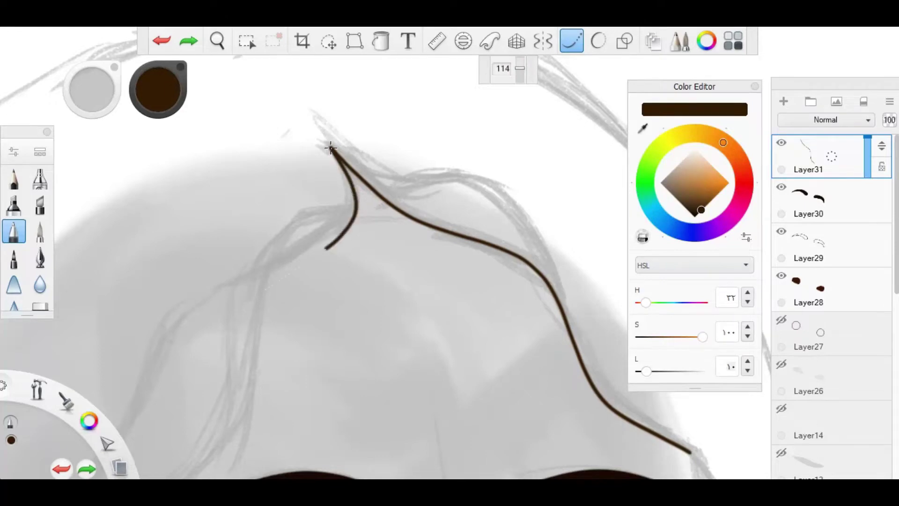
pyautogui.moveTo(331, 147); pyautogui.dragTo(371, 191)
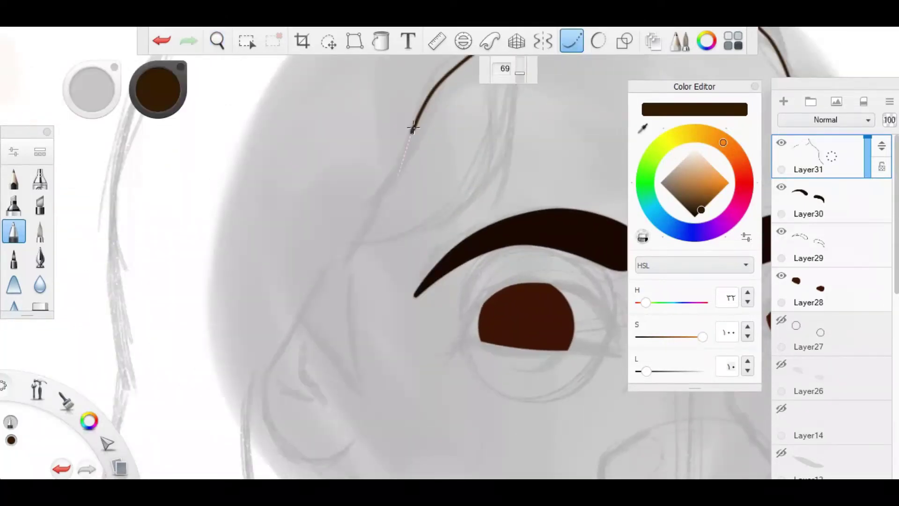
pyautogui.moveTo(363, 239)
pyautogui.mouseDown()
pyautogui.moveTo(442, 159)
pyautogui.moveTo(361, 305)
pyautogui.moveTo(373, 332)
pyautogui.moveTo(440, 351)
pyautogui.moveTo(351, 331)
pyautogui.moveTo(361, 281)
pyautogui.moveTo(377, 277)
pyautogui.moveTo(366, 217)
pyautogui.moveTo(415, 301)
pyautogui.moveTo(363, 417)
pyautogui.moveTo(421, 376)
pyautogui.moveTo(434, 297)
pyautogui.moveTo(501, 291)
pyautogui.moveTo(255, 314)
pyautogui.moveTo(375, 446)
pyautogui.moveTo(424, 214)
pyautogui.mouseUp()
# Trace the outer hair contour over the crown and down the far side of the head following the sketch.
pyautogui.moveTo(492, 184); pyautogui.dragTo(579, 175)
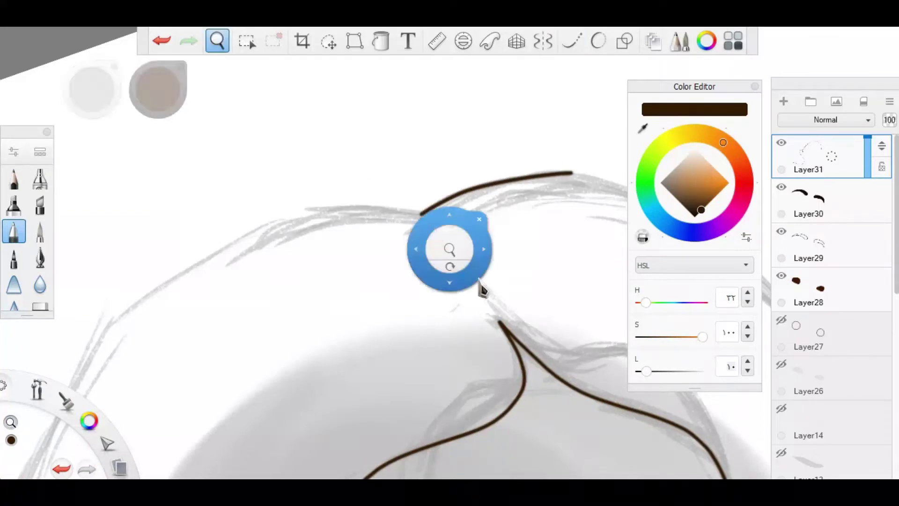
pyautogui.moveTo(445, 249)
pyautogui.mouseDown()
pyautogui.moveTo(315, 177)
pyautogui.moveTo(538, 301)
pyautogui.moveTo(609, 391)
pyautogui.mouseUp()
pyautogui.moveTo(609, 391); pyautogui.dragTo(358, 136)
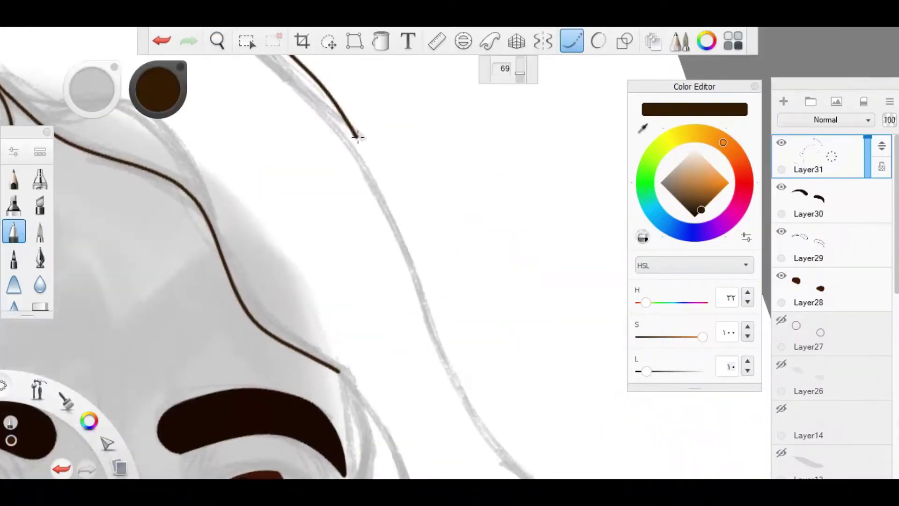
pyautogui.moveTo(424, 266); pyautogui.dragTo(471, 405)
pyautogui.moveTo(471, 405)
pyautogui.mouseDown()
pyautogui.moveTo(382, 164)
pyautogui.moveTo(543, 445)
pyautogui.moveTo(402, 136)
pyautogui.moveTo(454, 237)
pyautogui.moveTo(534, 269)
pyautogui.moveTo(412, 251)
pyautogui.moveTo(473, 390)
pyautogui.moveTo(485, 343)
pyautogui.mouseUp()
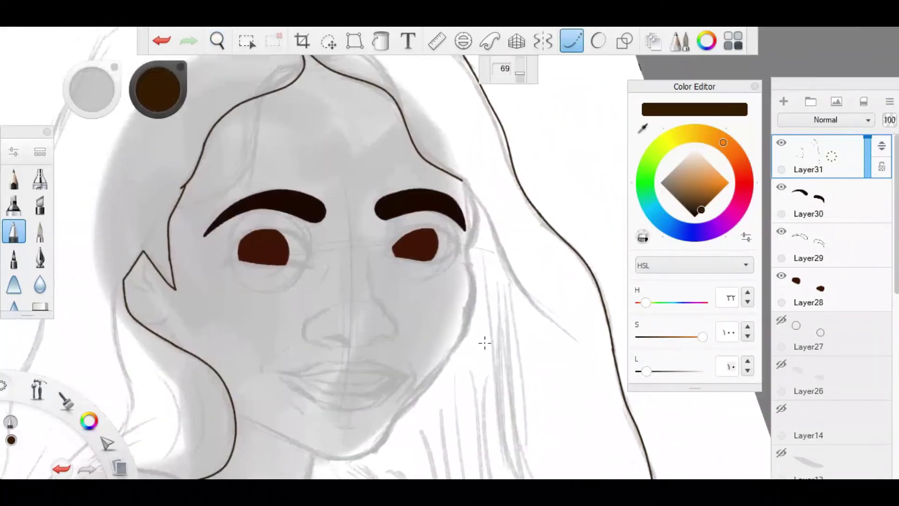
# Show the body-1 outline as a guide and trace the inner hair edge from the far temple down to the outer contour.
pyautogui.scroll(-5, 831, 255)
pyautogui.moveTo(553, 305); pyautogui.dragTo(539, 295)
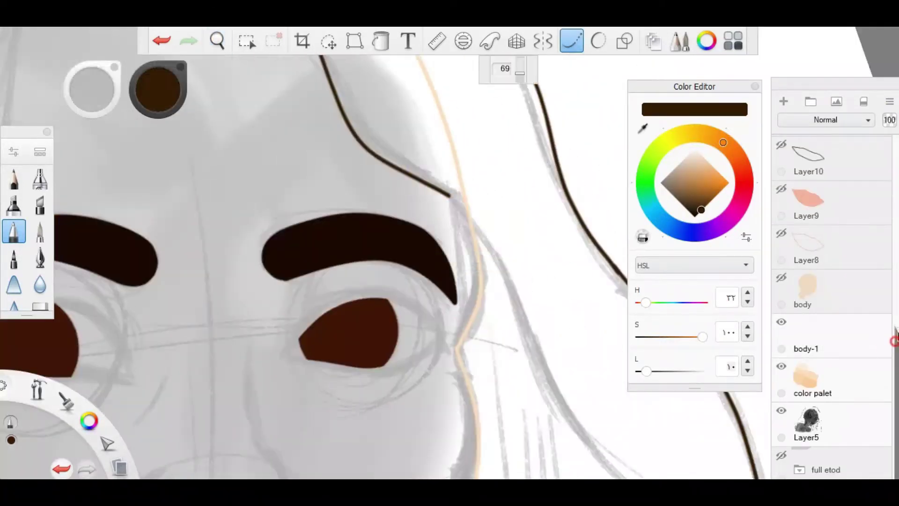
pyautogui.scroll(5, 890, 338)
pyautogui.moveTo(448, 193)
pyautogui.mouseDown()
pyautogui.moveTo(527, 283)
pyautogui.moveTo(515, 300)
pyautogui.moveTo(501, 398)
pyautogui.moveTo(473, 277)
pyautogui.moveTo(398, 234)
pyautogui.moveTo(406, 285)
pyautogui.mouseUp()
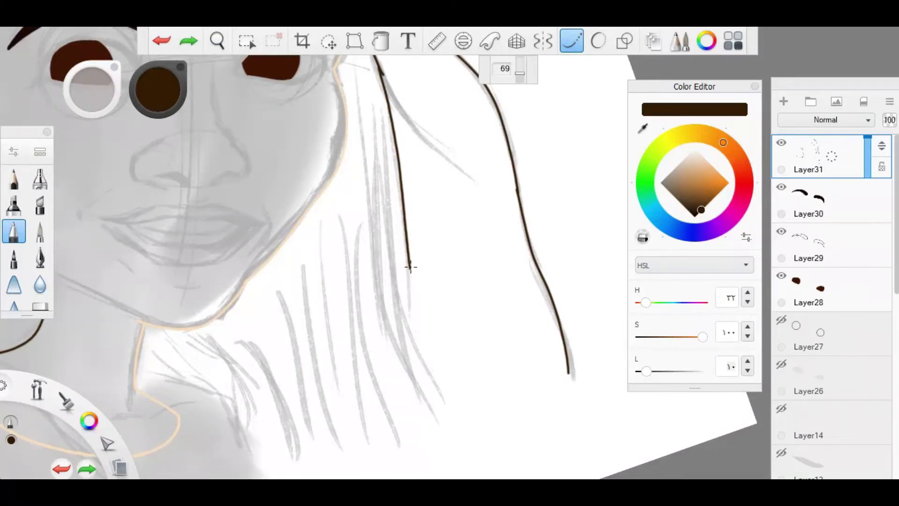
pyautogui.scroll(3, 474, 266)
pyautogui.moveTo(506, 422)
pyautogui.mouseDown()
pyautogui.moveTo(321, 195)
pyautogui.moveTo(337, 251)
pyautogui.moveTo(416, 337)
pyautogui.moveTo(361, 243)
pyautogui.mouseUp()
# Trace the near-side outer hair edge between the crown and the hair ends to close the hair outline.
pyautogui.moveTo(288, 435)
pyautogui.mouseDown()
pyautogui.moveTo(370, 211)
pyautogui.moveTo(395, 342)
pyautogui.moveTo(403, 328)
pyautogui.mouseUp()
pyautogui.moveTo(334, 258)
pyautogui.mouseDown()
pyautogui.moveTo(356, 172)
pyautogui.moveTo(383, 237)
pyautogui.moveTo(400, 133)
pyautogui.mouseUp()
pyautogui.moveTo(399, 132)
pyautogui.mouseDown()
pyautogui.moveTo(422, 86)
pyautogui.moveTo(407, 316)
pyautogui.mouseUp()
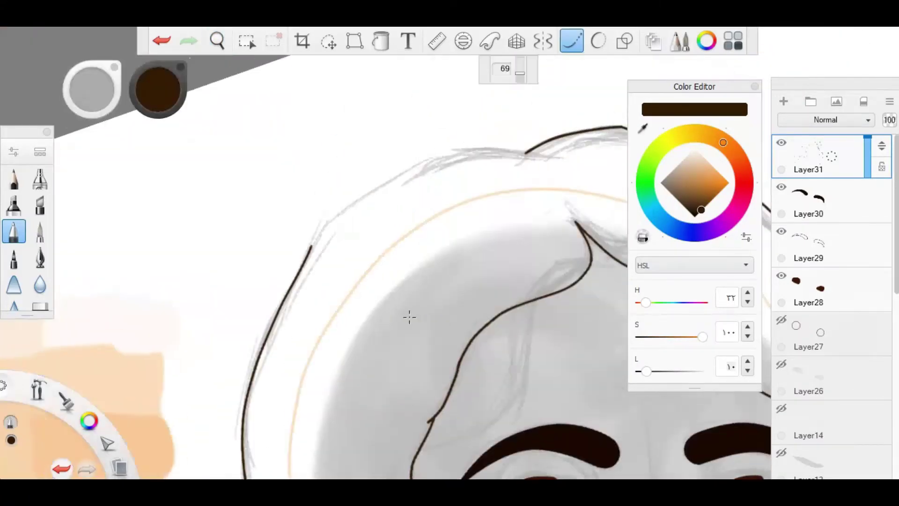
pyautogui.moveTo(262, 473)
pyautogui.mouseDown()
pyautogui.moveTo(353, 201)
pyautogui.moveTo(619, 108)
pyautogui.mouseUp()
pyautogui.moveTo(516, 187); pyautogui.dragTo(446, 245)
# Fill the hair shape dark brown on a new layer, using the Layer31 outlines as the selection and deleting everything outside it.
pyautogui.click(783, 101)
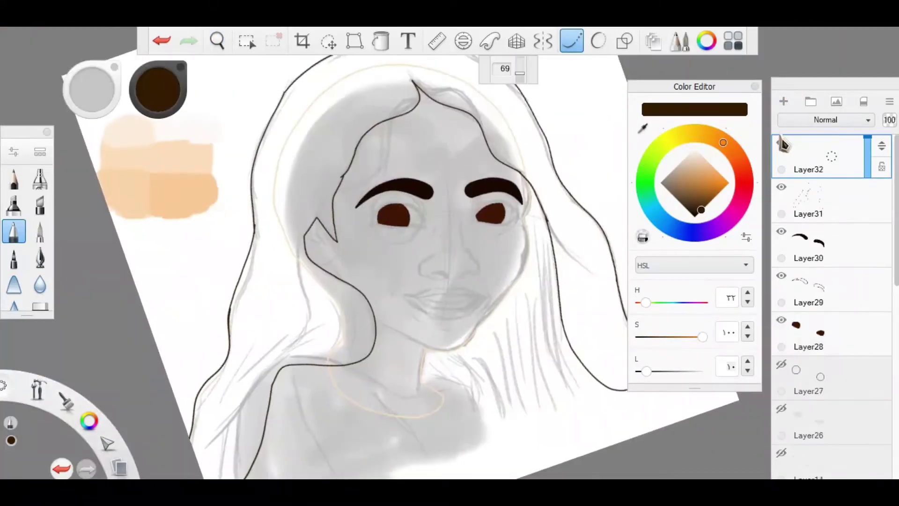
pyautogui.click(381, 41)
pyautogui.click(225, 161)
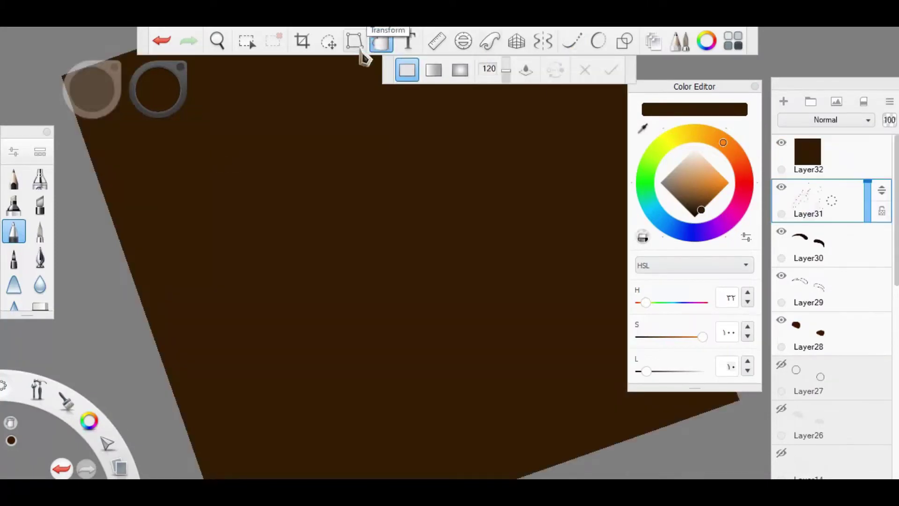
pyautogui.press('m')
pyautogui.hotkey('ctrl', 'shift', 'i')
pyautogui.press('Delete')
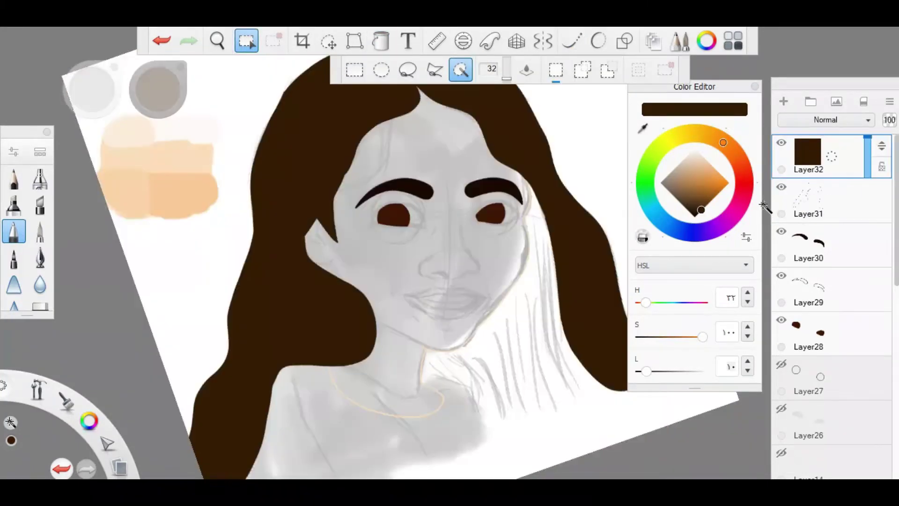
# Hide the hair fill and its outline, add a layer directly above the eyebrow fill and sample the palette's light peach skin tone.
pyautogui.press('space')
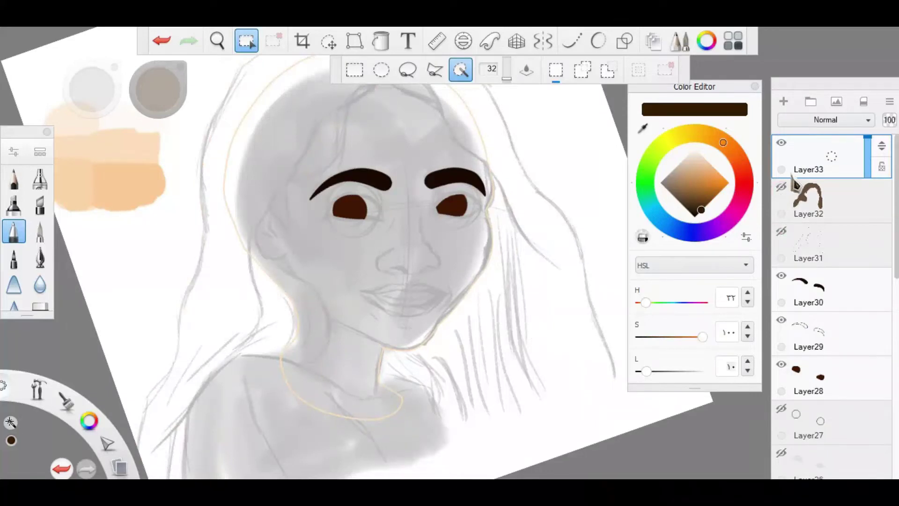
pyautogui.moveTo(882, 146); pyautogui.dragTo(876, 225)
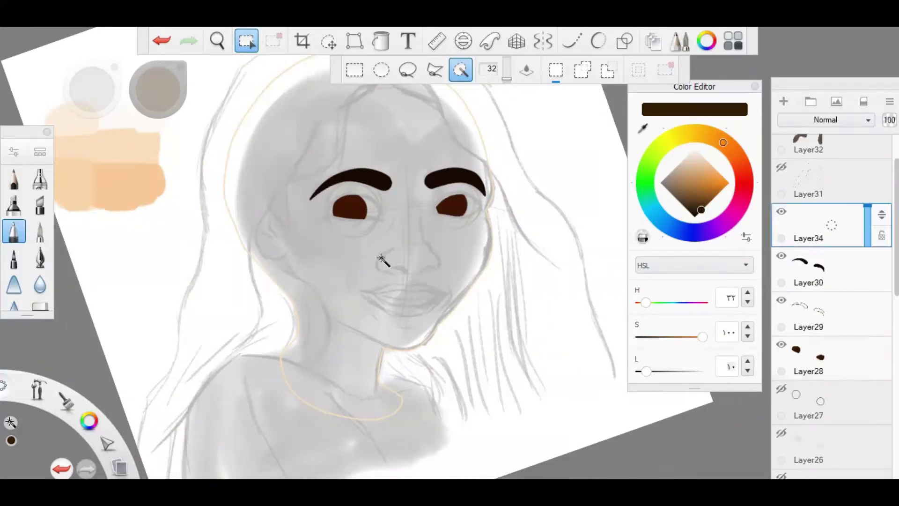
pyautogui.scroll(5, 380, 260)
pyautogui.scroll(-3, 582, 189)
pyautogui.keyDown('alt'); pyautogui.click(301, 195); pyautogui.keyUp('alt')
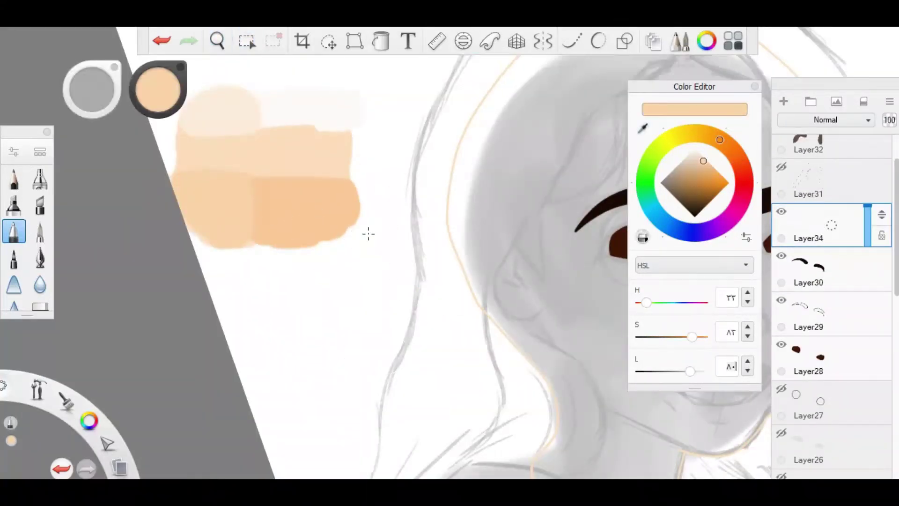
# Trace the nose with Steady Stroke in light peach on Layer34, covering the bridge, both nostrils and both nose wings.
pyautogui.scroll(3, 367, 233)
pyautogui.click(572, 41)
pyautogui.scroll(2, 426, 140)
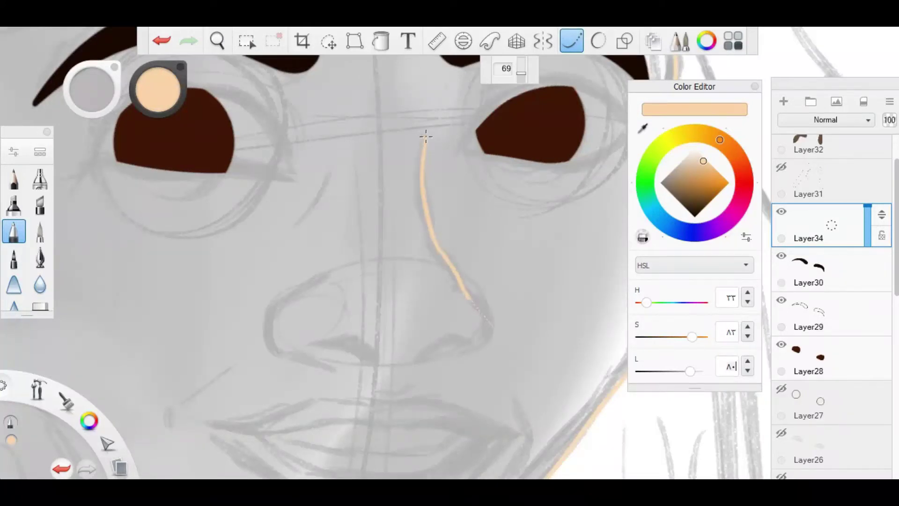
pyautogui.scroll(2, 428, 302)
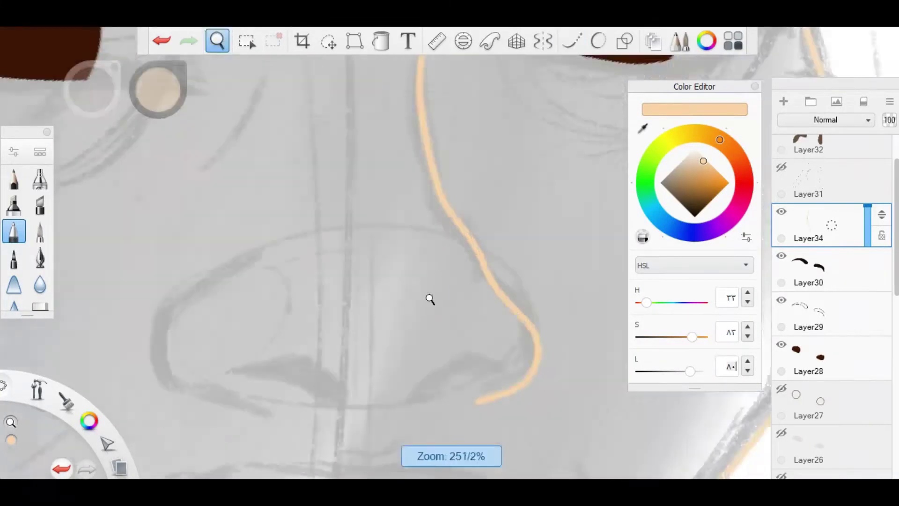
pyautogui.moveTo(422, 246); pyautogui.dragTo(462, 257)
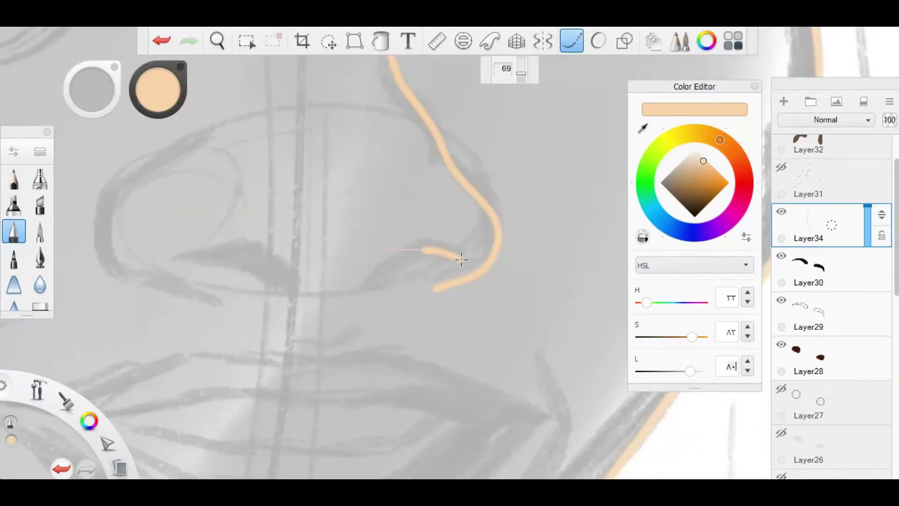
pyautogui.scroll(3, 410, 282)
pyautogui.moveTo(419, 282); pyautogui.dragTo(475, 305)
pyautogui.moveTo(309, 194); pyautogui.dragTo(382, 152)
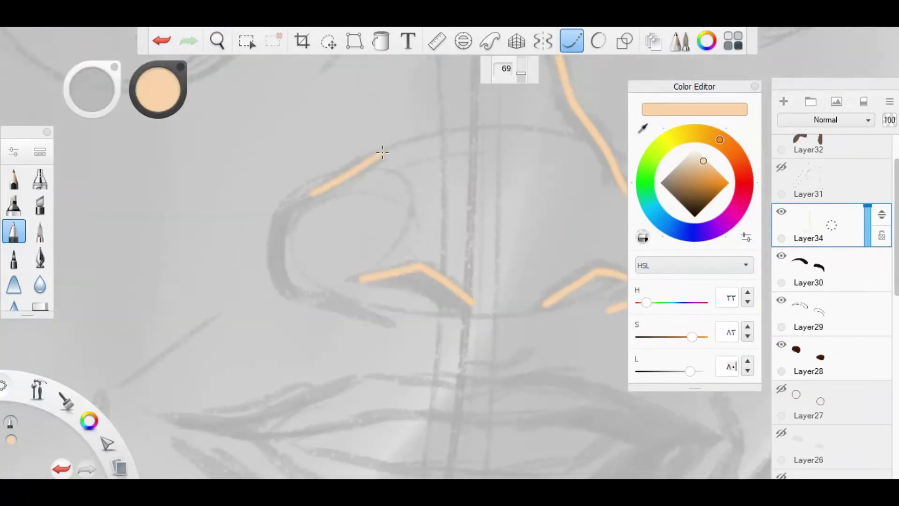
pyautogui.moveTo(512, 251); pyautogui.dragTo(568, 255)
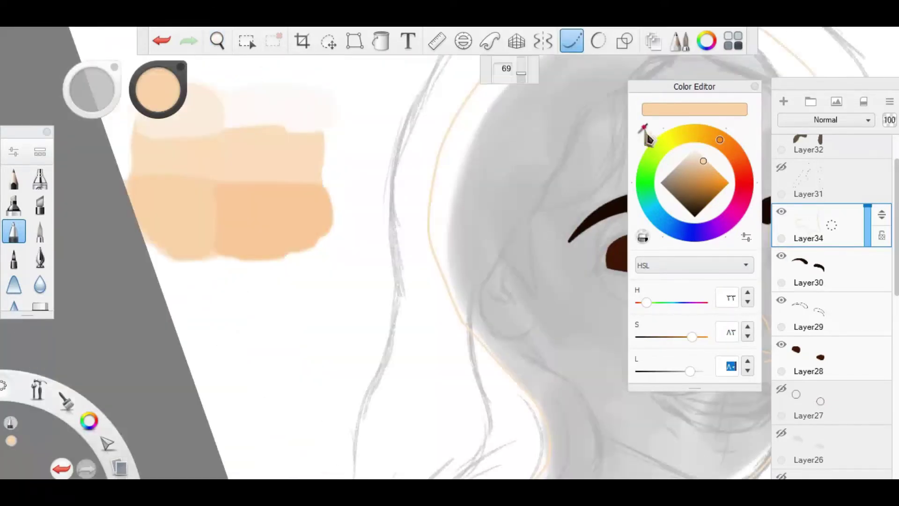
# Sample the palette's darker peach, show the body fill to check the nose lines against it, and hide the fill again.
pyautogui.scroll(5, 451, 275)
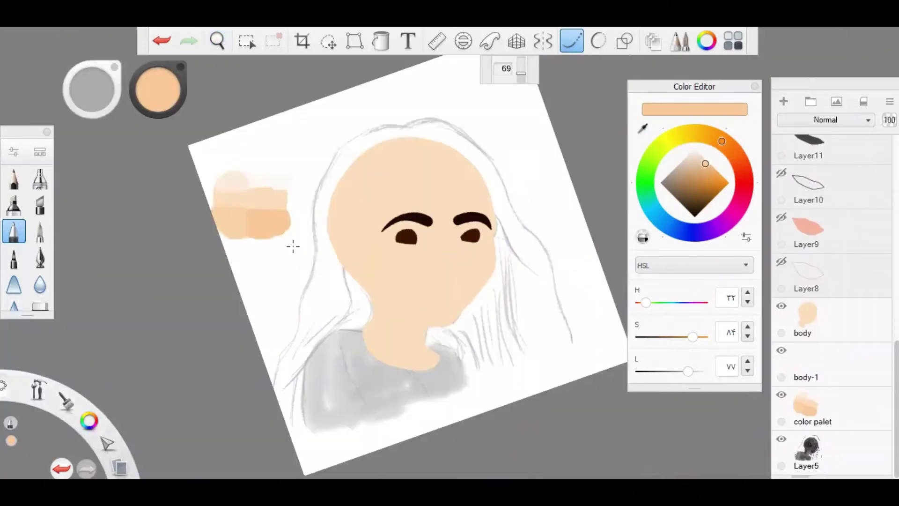
pyautogui.scroll(4, 498, 237)
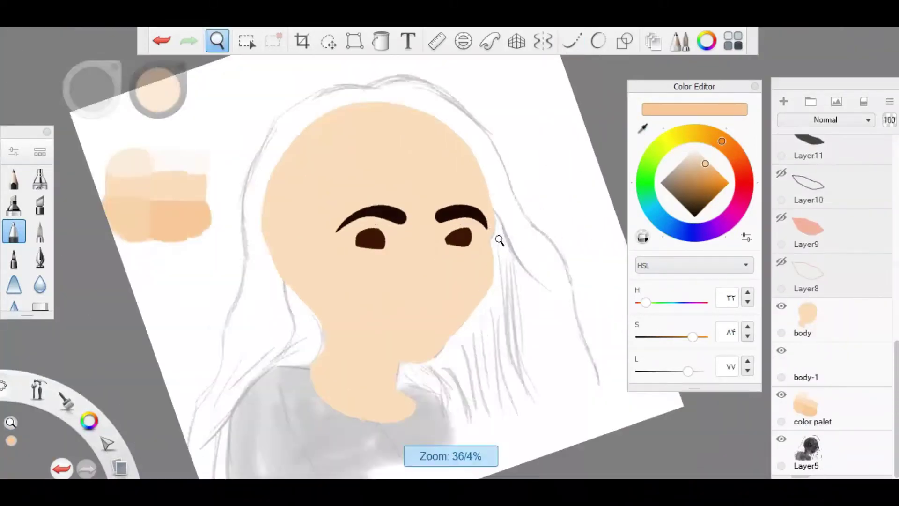
pyautogui.click(781, 306)
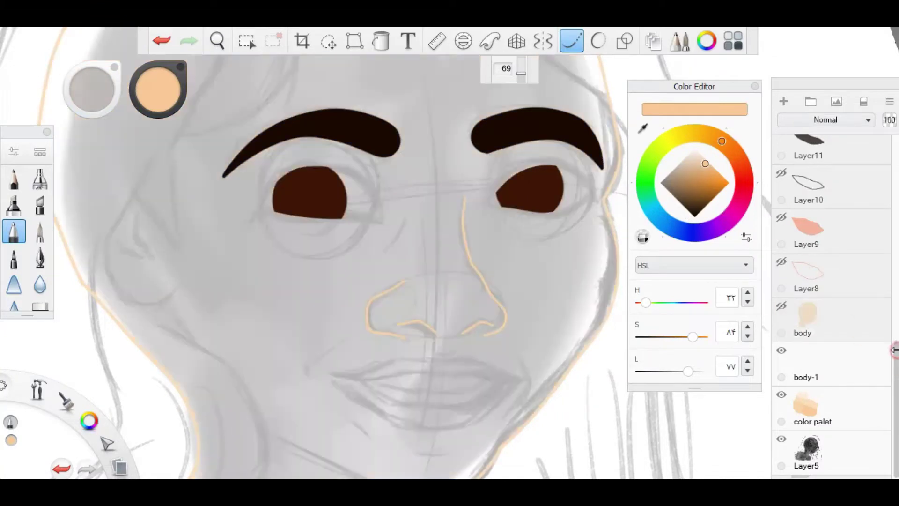
# Add a layer beneath body-1 for the back hair and sample the dark brown hair colour, with the Layer31 outlines shown as a guide.
pyautogui.click(824, 361)
pyautogui.moveTo(478, 241); pyautogui.dragTo(526, 271)
pyautogui.scroll(5, 892, 278)
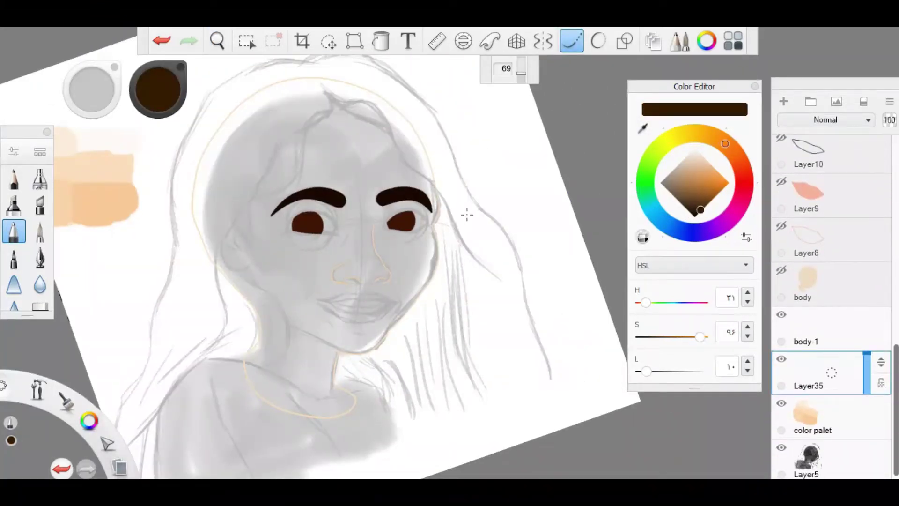
pyautogui.scroll(3, 312, 119)
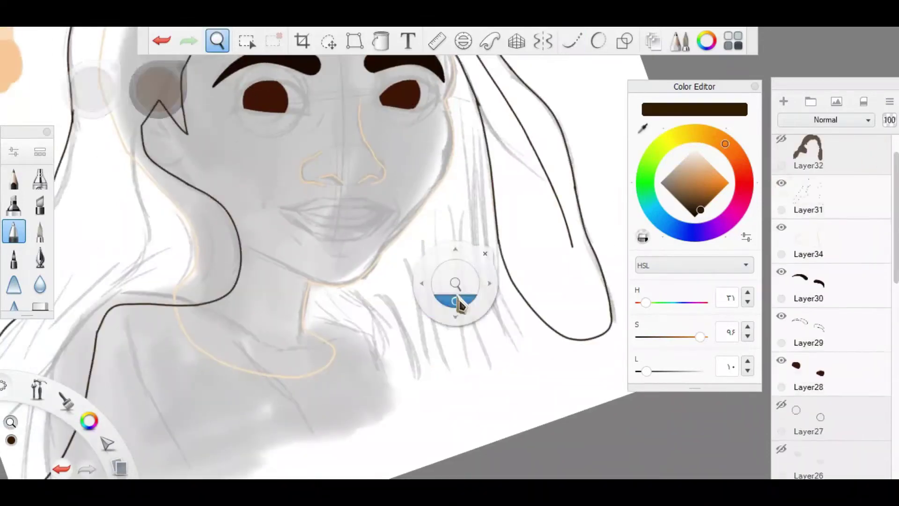
# Trace the back-hair outline behind the face and across the shoulders, and fill it dark brown on a new layer above Layer35.
pyautogui.moveTo(602, 273)
pyautogui.mouseDown()
pyautogui.moveTo(601, 237)
pyautogui.moveTo(311, 401)
pyautogui.mouseUp()
pyautogui.moveTo(449, 222); pyautogui.dragTo(323, 305)
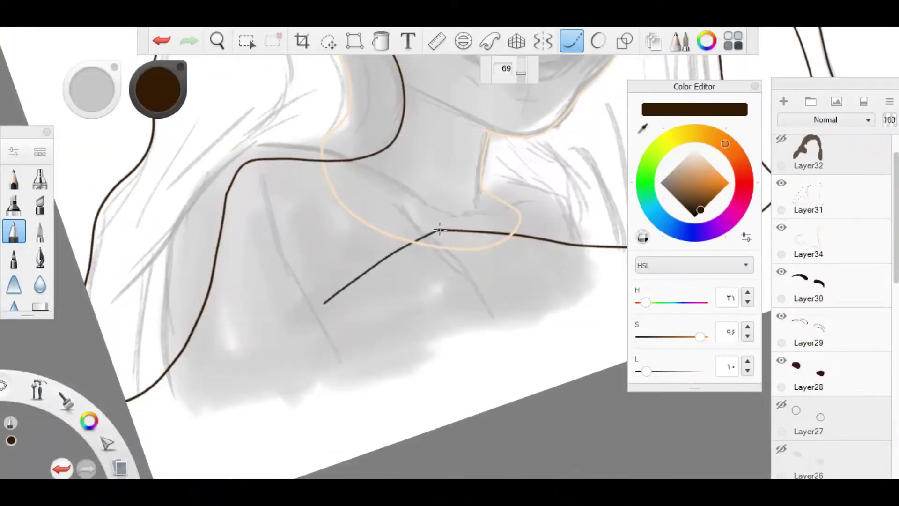
pyautogui.moveTo(274, 60); pyautogui.dragTo(112, 376)
pyautogui.moveTo(281, 234); pyautogui.dragTo(484, 215)
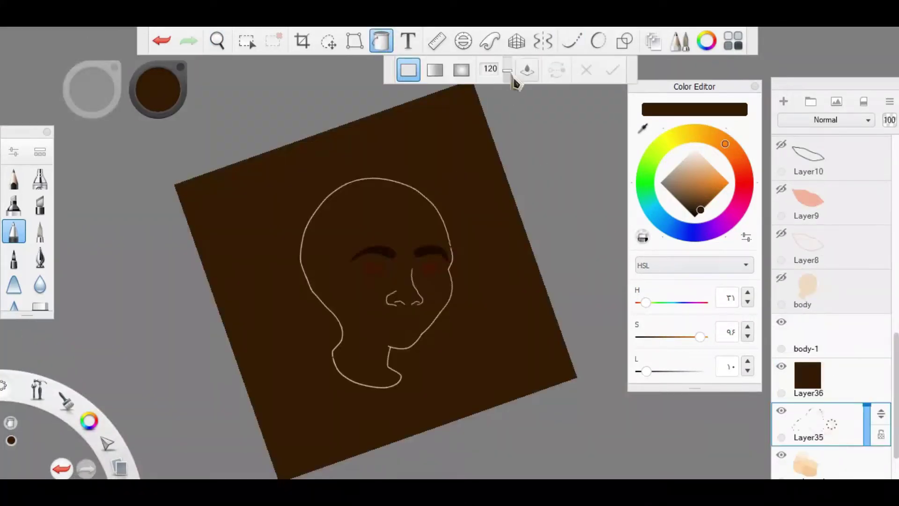
pyautogui.press('m')
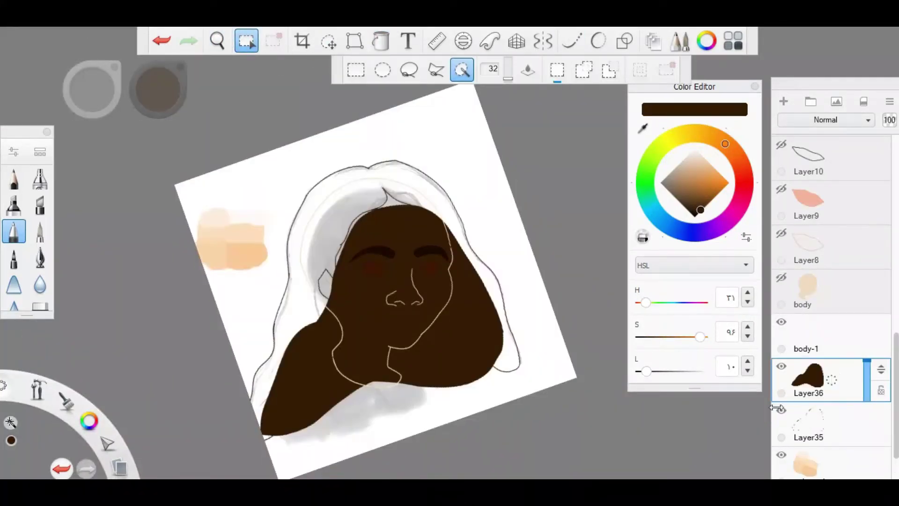
# Hide the Layer35, body-1 and Layer29 outlines and show the body, mouth, eye-white and front hair fills together.
pyautogui.click(781, 411)
pyautogui.click(781, 322)
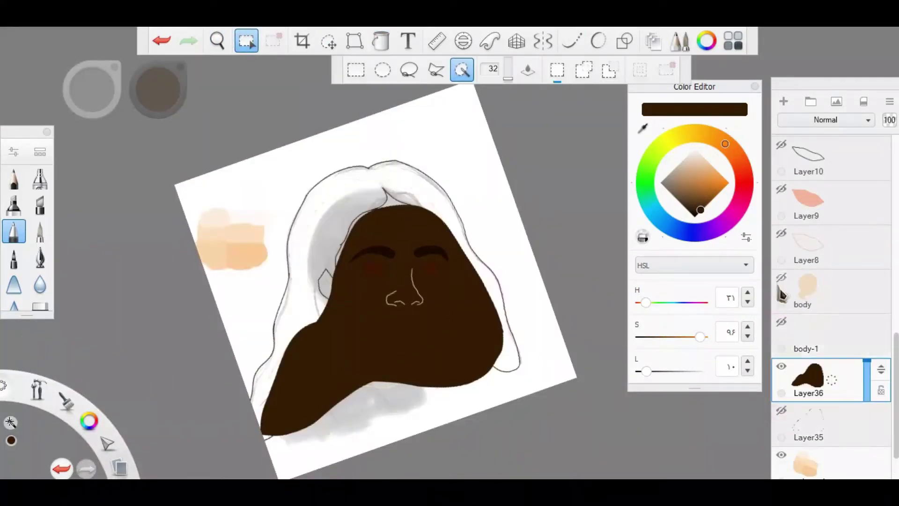
pyautogui.click(781, 281)
pyautogui.scroll(10, 891, 281)
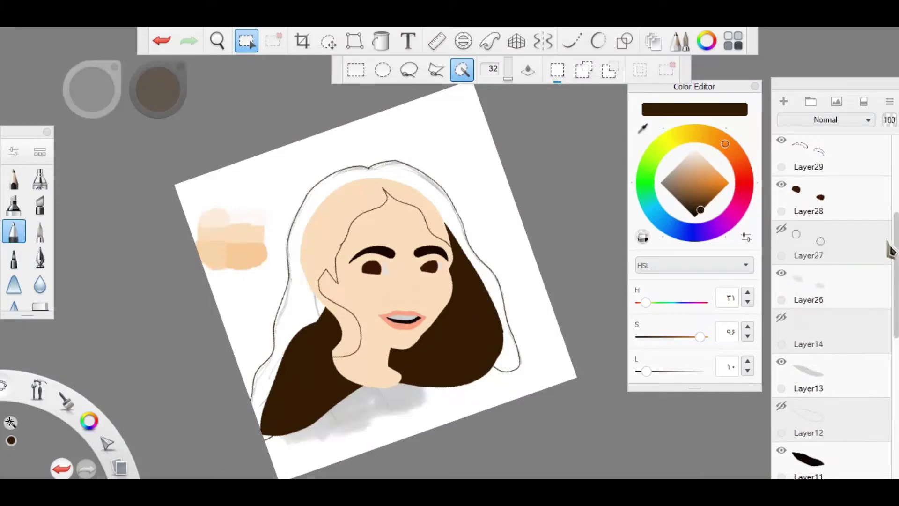
pyautogui.scroll(4, 891, 250)
pyautogui.scroll(1, 783, 213)
pyautogui.click(781, 187)
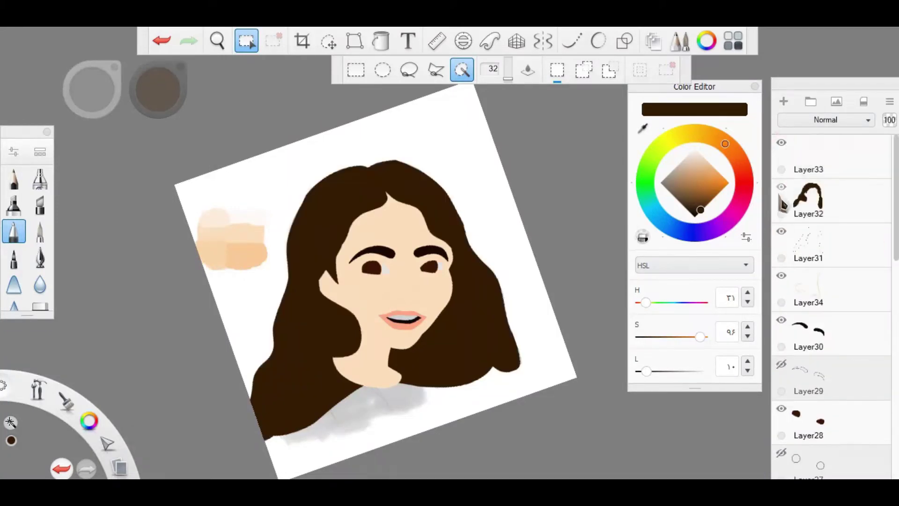
# Hide the Layer31 outlines and the front hair, body and back hair fills to uncover the sketch.
pyautogui.scroll(5, 425, 219)
pyautogui.press('space')
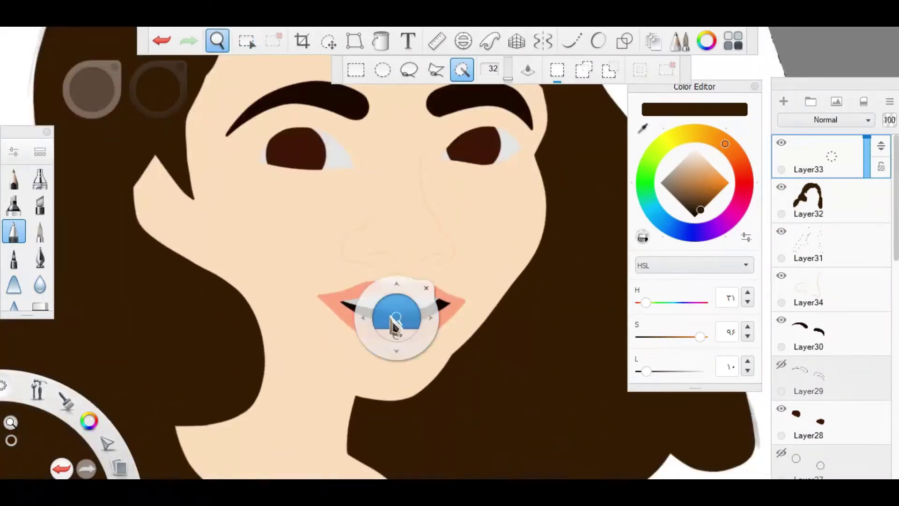
pyautogui.moveTo(392, 322); pyautogui.dragTo(518, 372)
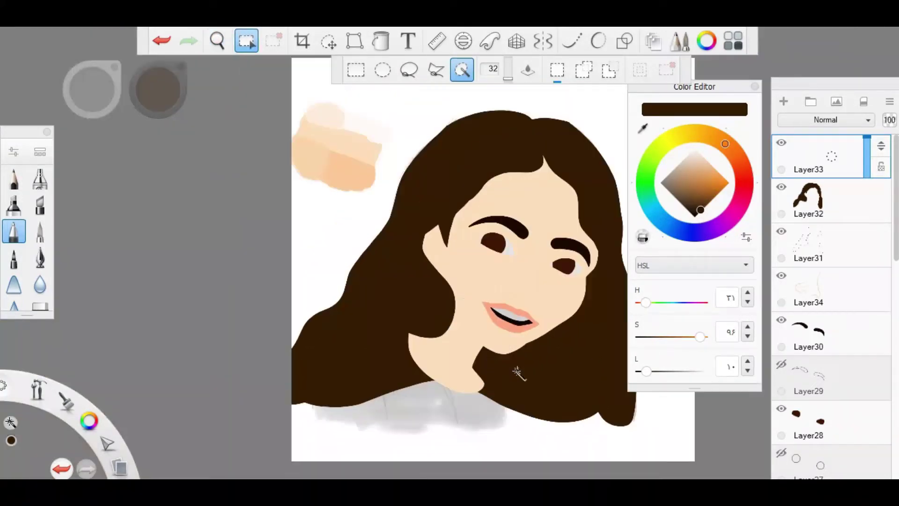
pyautogui.click(782, 231)
pyautogui.scroll(-10, 789, 281)
pyautogui.click(789, 406)
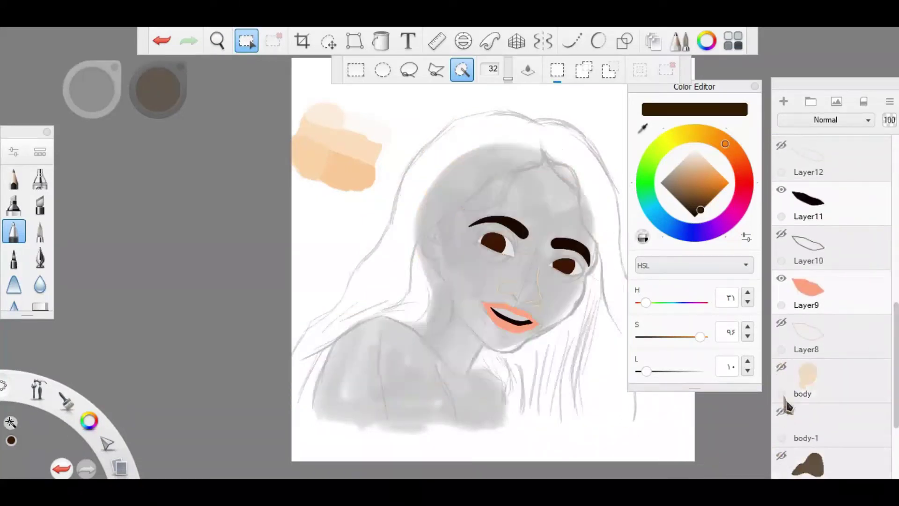
# Pick a light grey with saturation 0 and lightness 76, and trace the garment's shoulder and wavy neckline over the sketch on Layer33.
pyautogui.moveTo(646, 371); pyautogui.dragTo(689, 372)
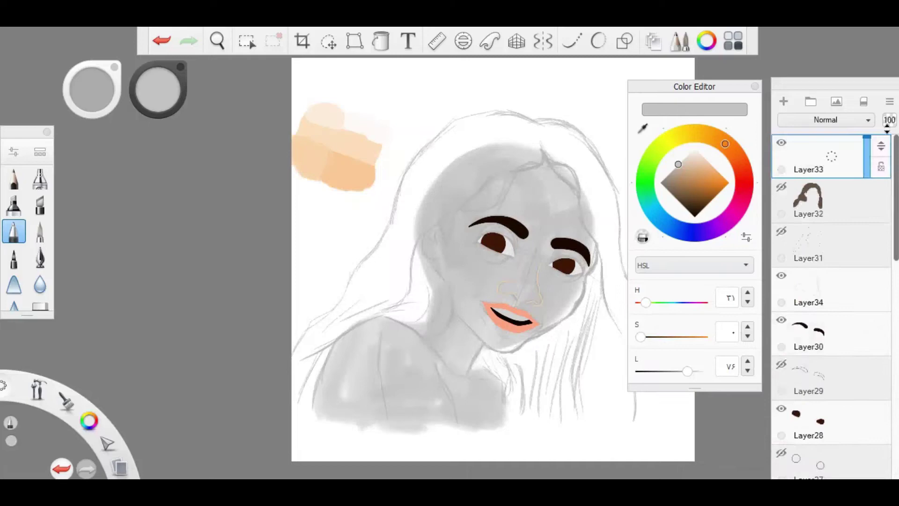
pyautogui.click(217, 40)
pyautogui.moveTo(496, 346)
pyautogui.mouseDown()
pyautogui.moveTo(462, 389)
pyautogui.moveTo(452, 351)
pyautogui.moveTo(462, 337)
pyautogui.moveTo(477, 355)
pyautogui.mouseUp()
pyautogui.press('Escape')
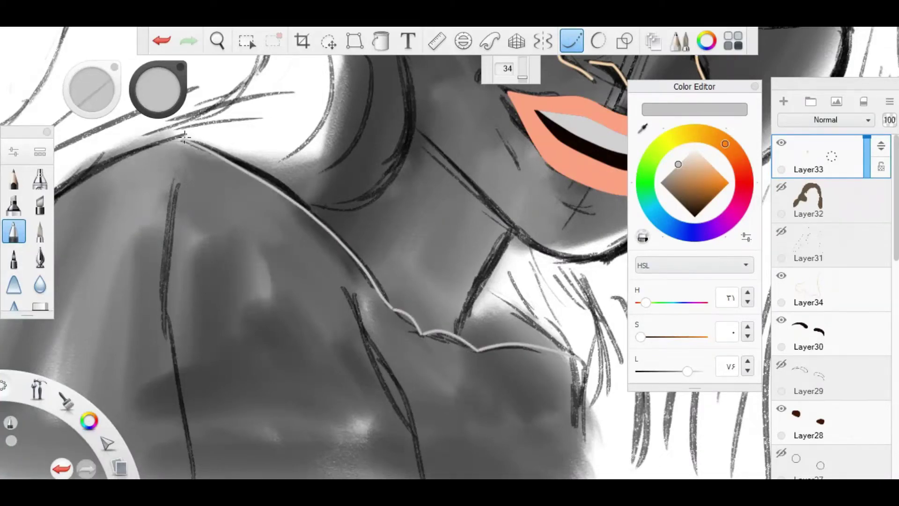
pyautogui.press('space')
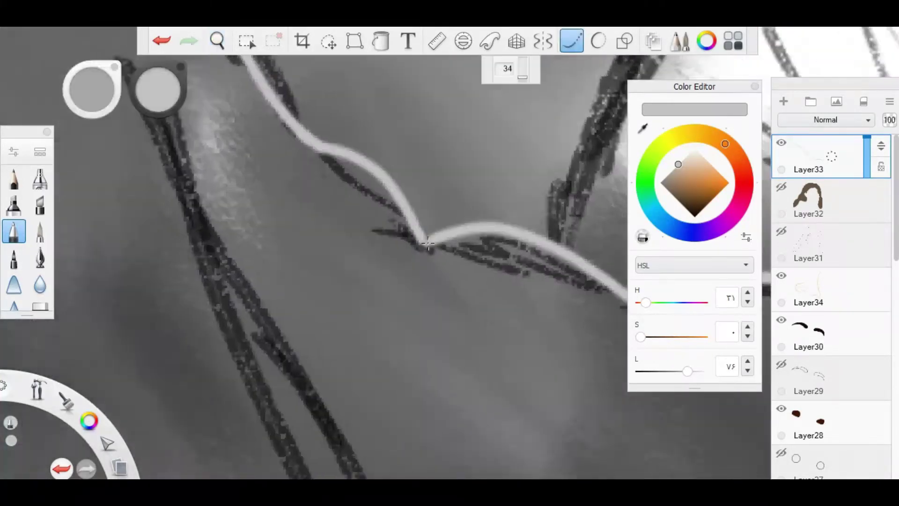
pyautogui.moveTo(455, 299)
pyautogui.mouseDown()
pyautogui.moveTo(501, 344)
pyautogui.moveTo(434, 367)
pyautogui.moveTo(415, 251)
pyautogui.mouseUp()
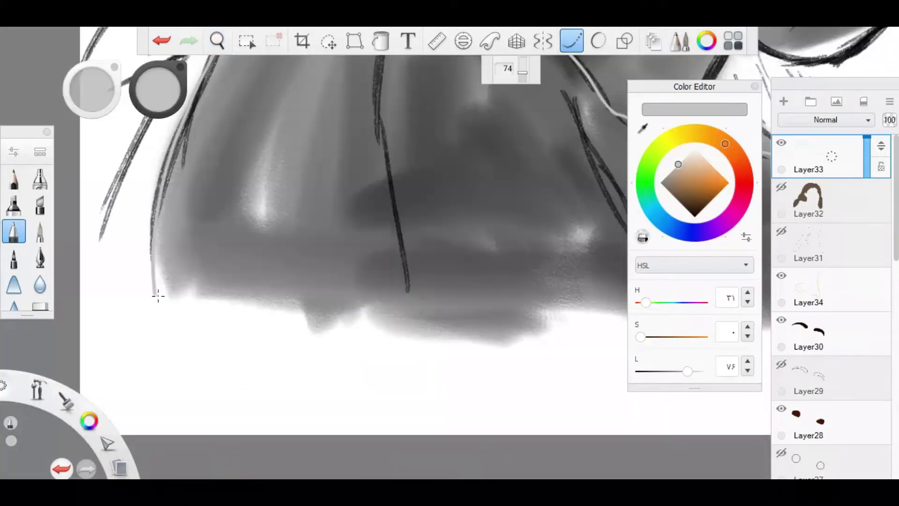
# Complete the garment outline by tracing its lower hem and the edge rising to the end of the neckline.
pyautogui.moveTo(155, 295); pyautogui.dragTo(605, 304)
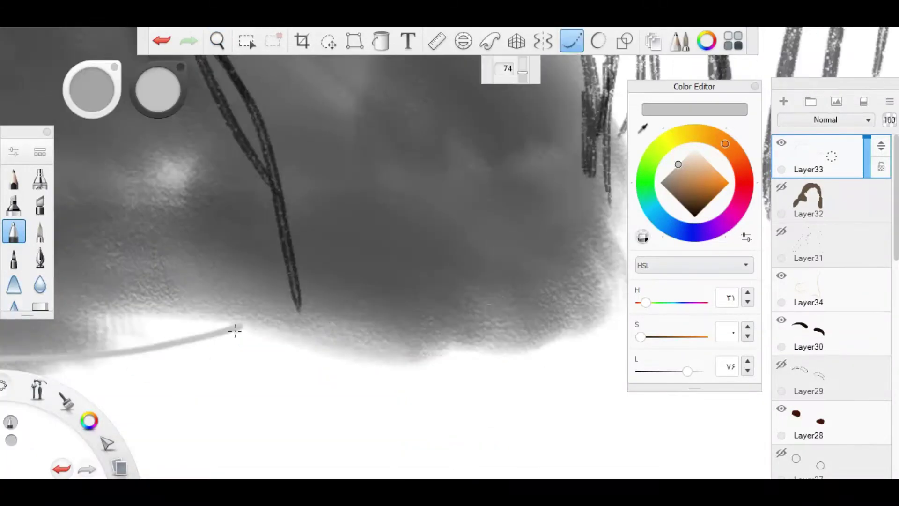
pyautogui.press('space')
pyautogui.moveTo(231, 327)
pyautogui.mouseDown()
pyautogui.moveTo(552, 270)
pyautogui.moveTo(432, 222)
pyautogui.mouseUp()
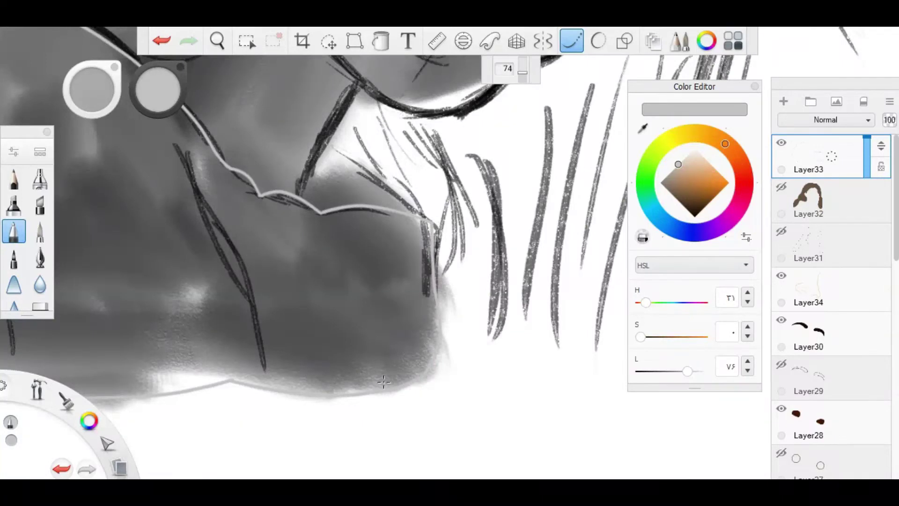
# Fill a new layer above Layer33 with light grey and trim it to the garment outline.
pyautogui.hotkey('ctrl', 'shift', 'n')
pyautogui.click(546, 271)
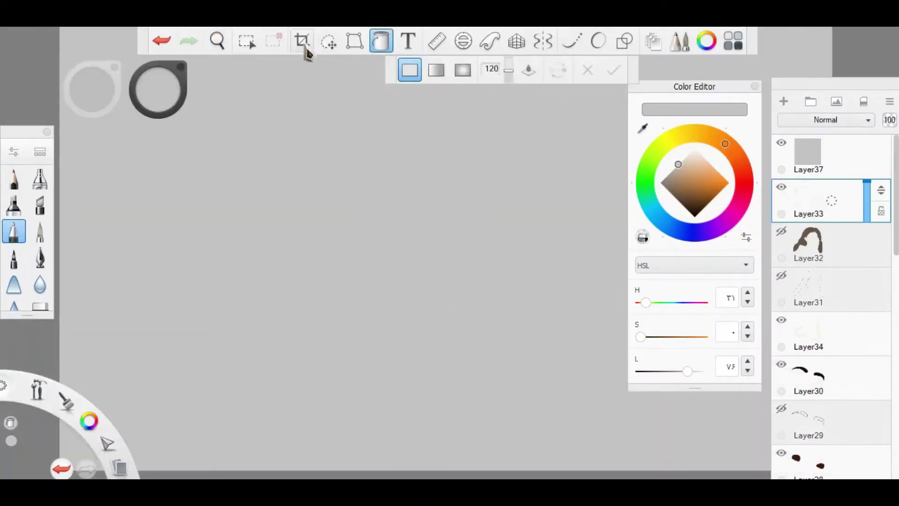
pyautogui.click(247, 40)
pyautogui.click(463, 70)
pyautogui.click(819, 153)
pyautogui.press('Delete')
pyautogui.hotkey('ctrl', 'd')
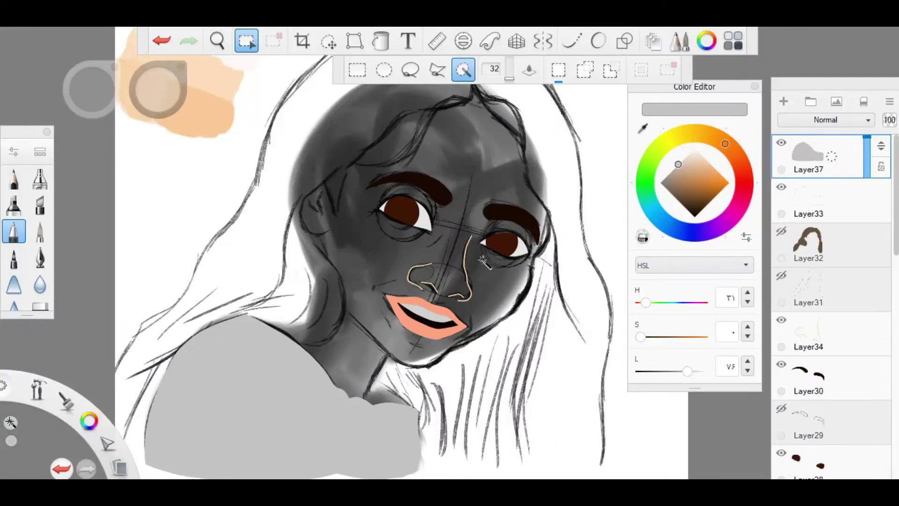
# Show the body fill and trace the rear collar outline behind the neck on a new layer between body-1 and Layer36.
pyautogui.moveTo(482, 260); pyautogui.dragTo(651, 355)
pyautogui.scroll(-10, 820, 333)
pyautogui.click(781, 196)
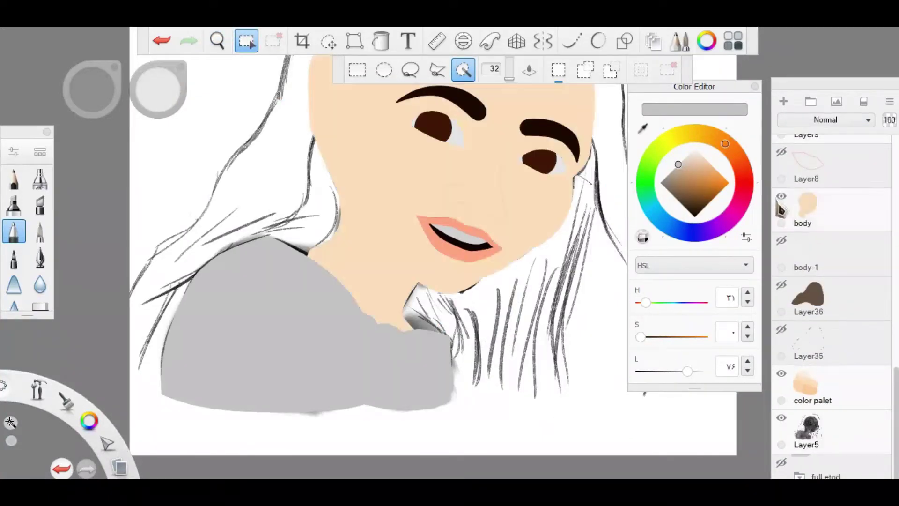
pyautogui.moveTo(463, 274); pyautogui.dragTo(490, 323)
pyautogui.click(784, 101)
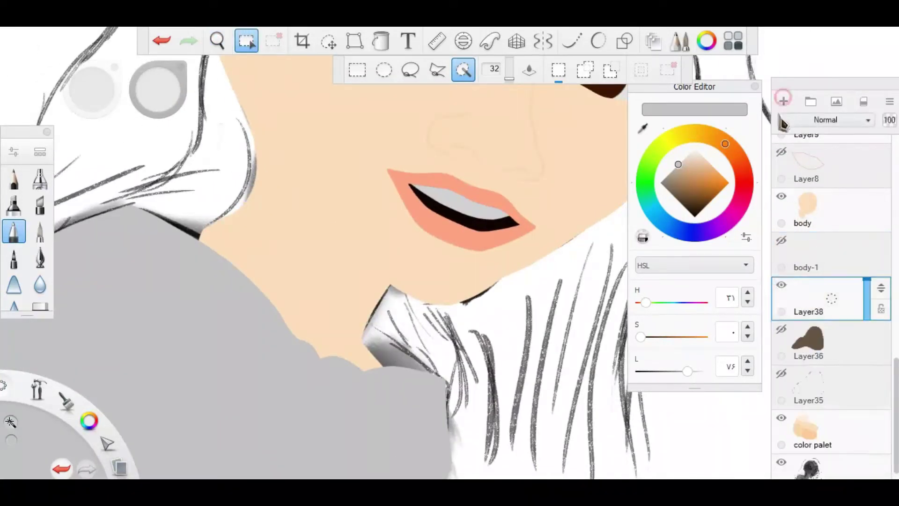
pyautogui.scroll(3, 312, 203)
pyautogui.hotkey('ctrl', 'z')
pyautogui.click(572, 41)
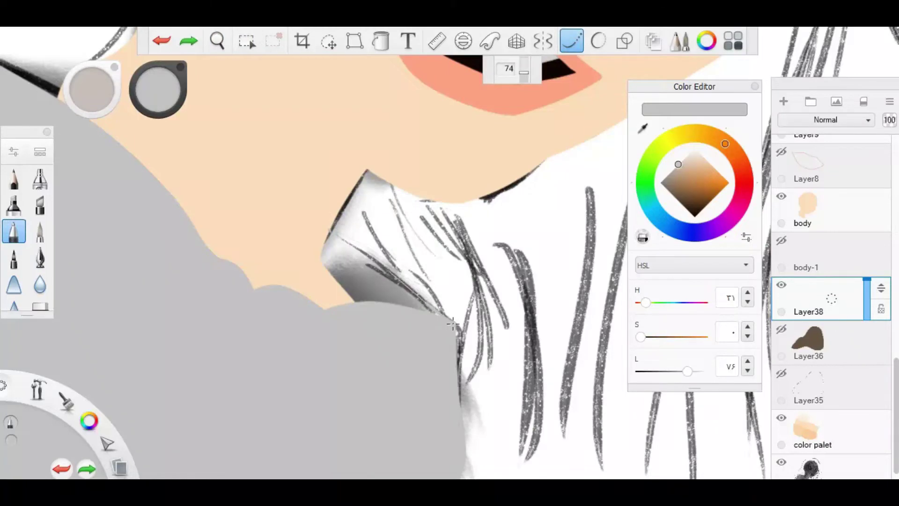
# Fill another new layer above the collar outline with light grey and trim it to the rear collar shape.
pyautogui.click(783, 101)
pyautogui.click(381, 41)
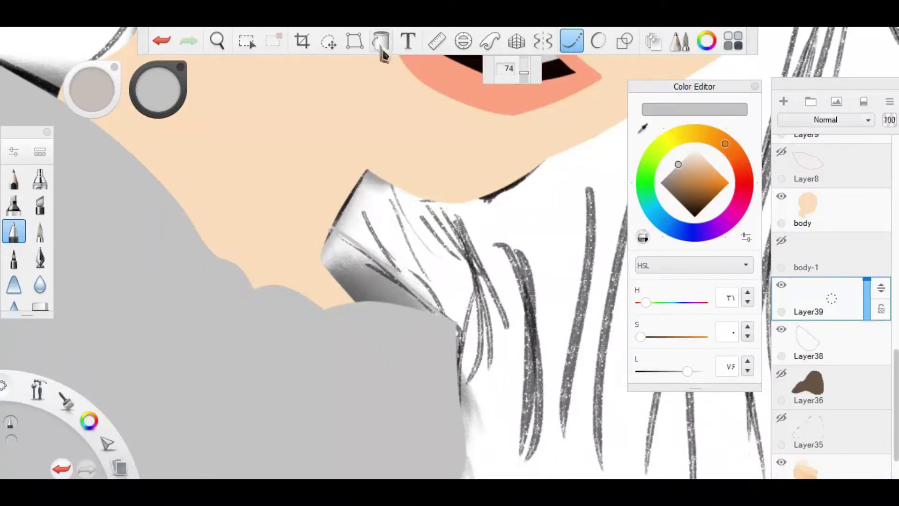
pyautogui.click(197, 197)
pyautogui.moveTo(27, 316); pyautogui.dragTo(28, 358)
pyautogui.keyDown('ctrl'); pyautogui.click(799, 333); pyautogui.keyUp('ctrl')
pyautogui.hotkey('ctrl', 'shift', 'i')
pyautogui.press('Delete')
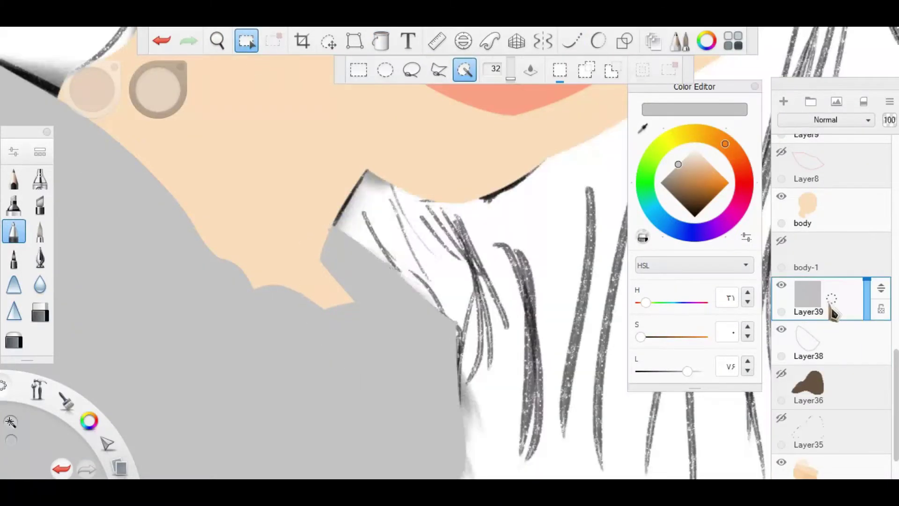
# Erase the stray grey line on Layer33 where the collar meets the neck, using the transparent colour.
pyautogui.scroll(3, 342, 250)
pyautogui.click(342, 251)
pyautogui.click(808, 220)
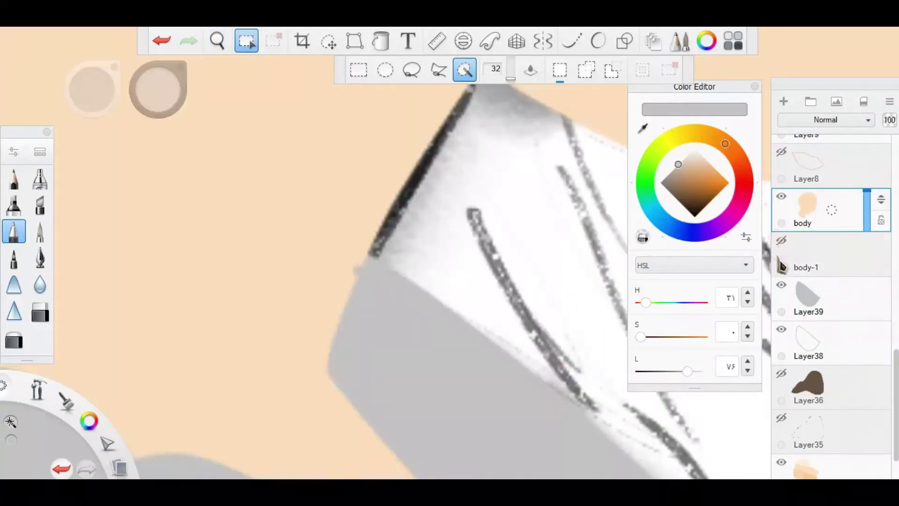
pyautogui.press('c')
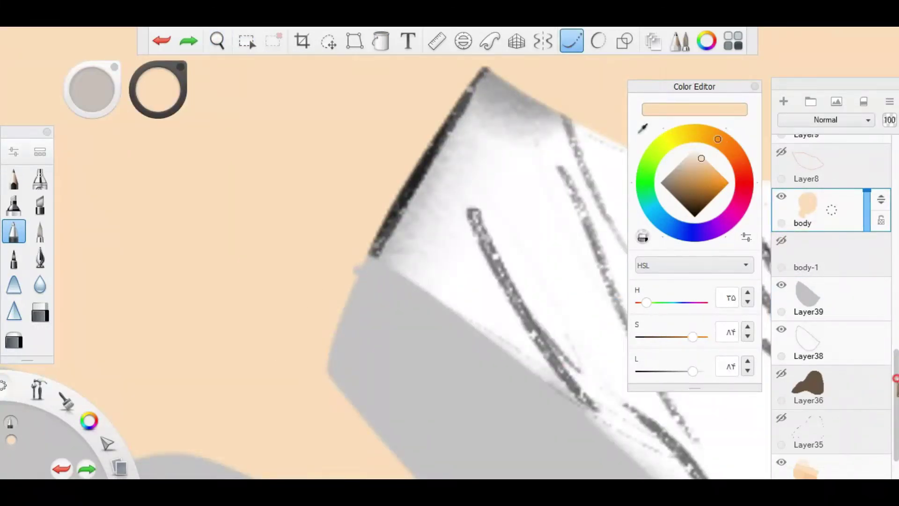
pyautogui.keyDown('alt'); pyautogui.click(602, 76); pyautogui.keyUp('alt')
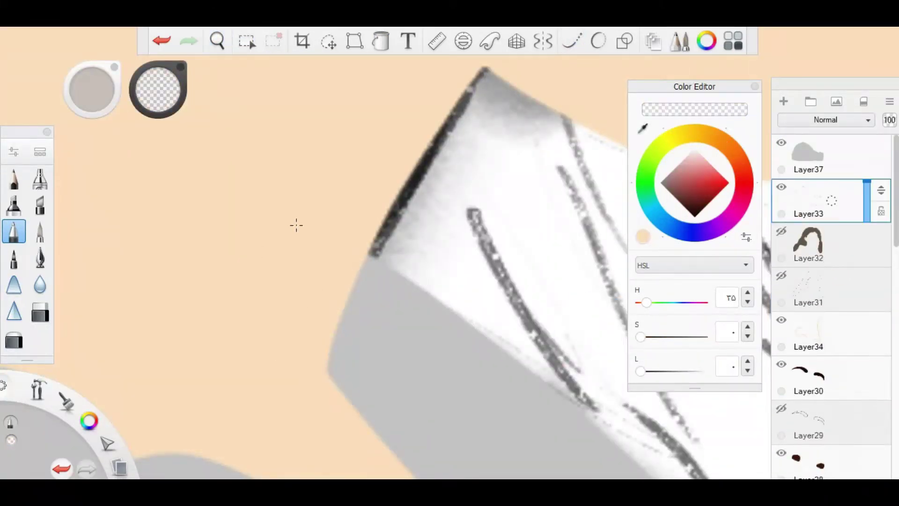
# Show the front and back hair fills with the face and garment, and save the drawing.
pyautogui.moveTo(451, 255); pyautogui.dragTo(479, 295)
pyautogui.scroll(-3, 872, 380)
pyautogui.scroll(-3, 872, 380)
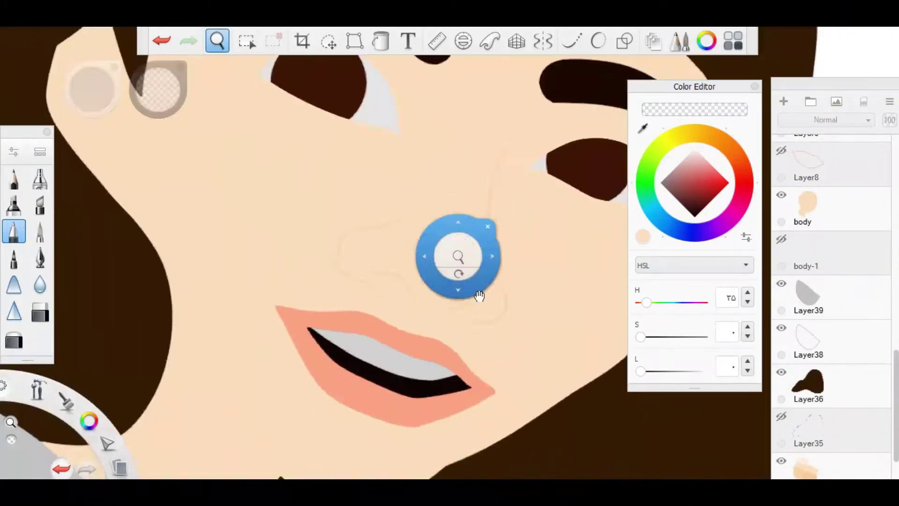
pyautogui.press('Home')
pyautogui.hotkey('ctrl', 's')
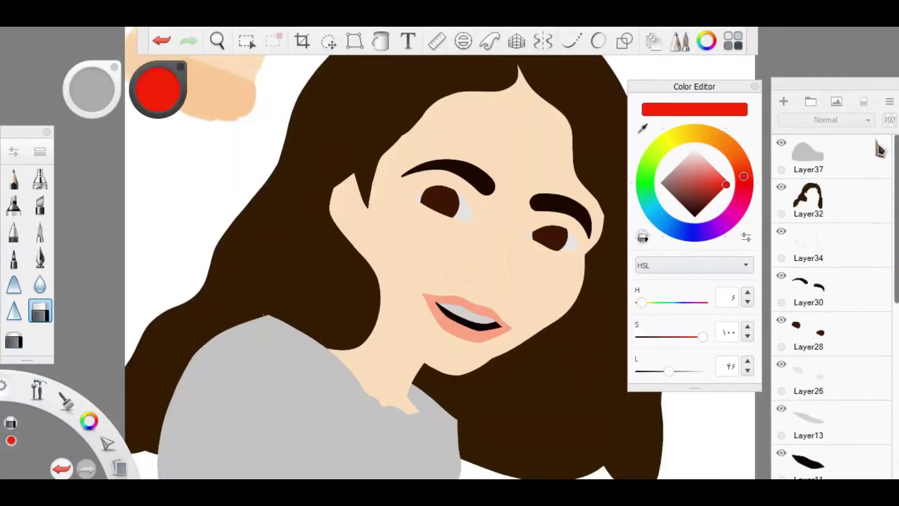
# Create separate layer groups for the garment fill Layer37 and the front hair fill Layer32.
pyautogui.scroll(5, 877, 149)
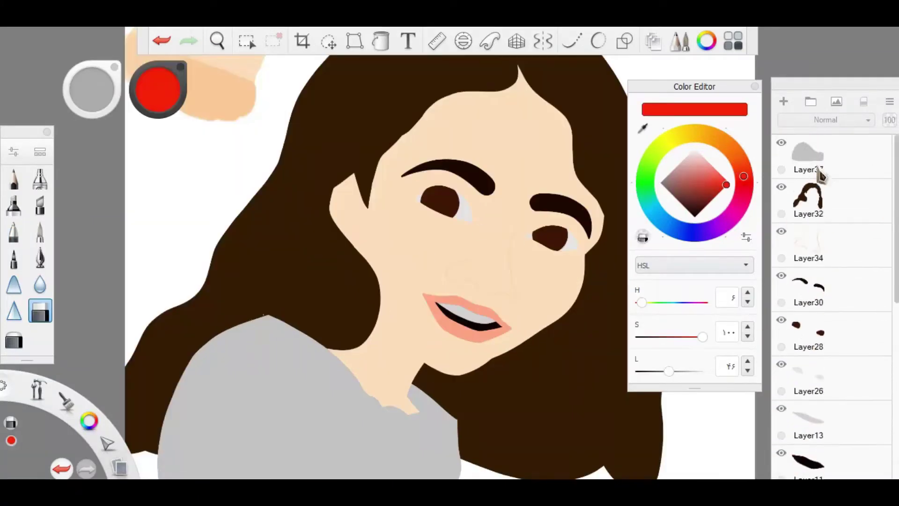
pyautogui.click(810, 102)
pyautogui.moveTo(878, 190); pyautogui.dragTo(800, 177)
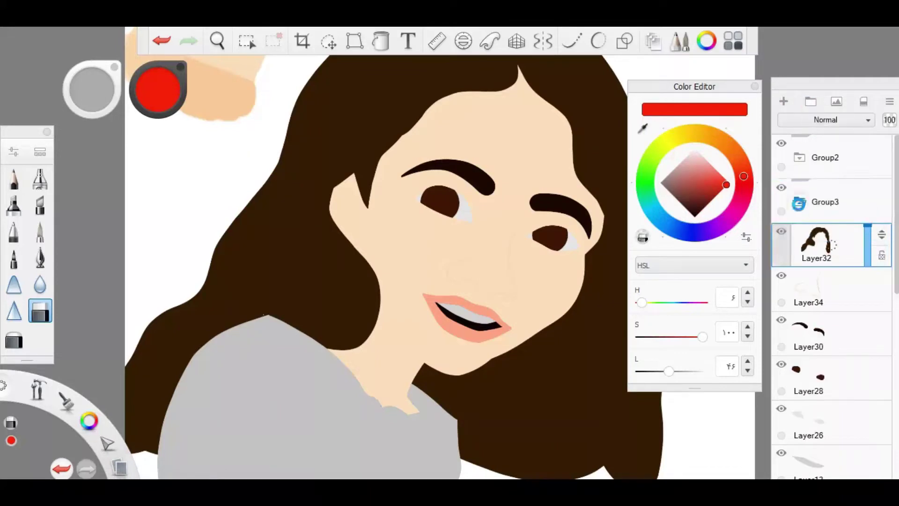
# Collect the nose, eyebrow, eye and mouth layers in a group named "in face".
pyautogui.click(811, 101)
pyautogui.click(795, 329)
pyautogui.scroll(-4, 834, 304)
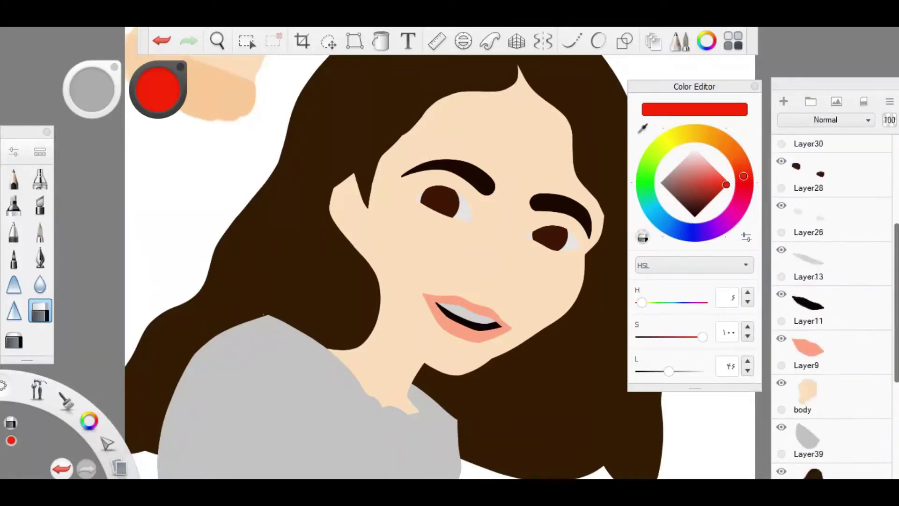
pyautogui.click(799, 141)
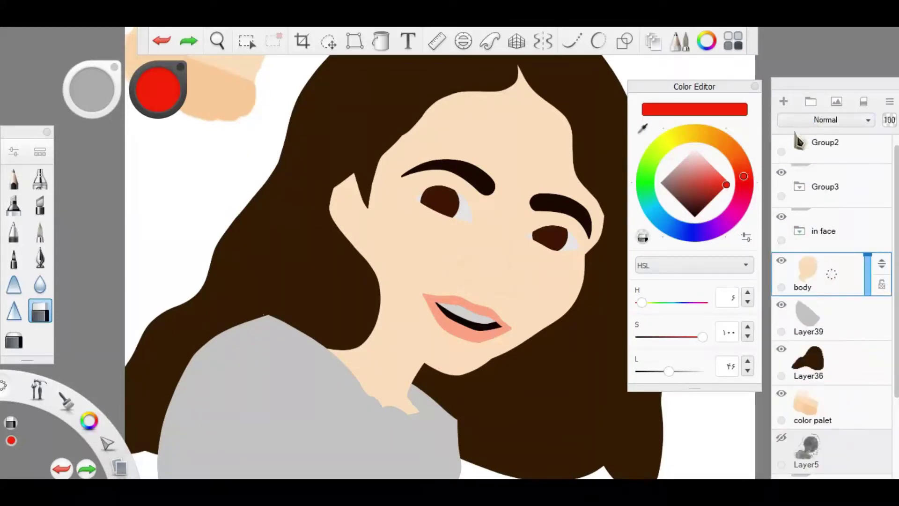
# Create a group named "body" and put the skin fill layer in it.
pyautogui.click(811, 101)
pyautogui.doubleClick(841, 271)
pyautogui.write('body')
pyautogui.click(792, 359)
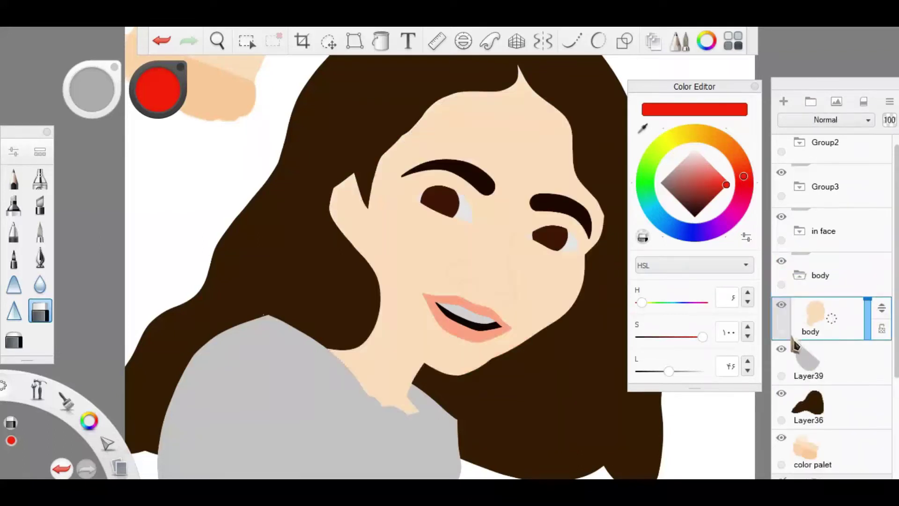
# Put the back hair fill Layer36 and the rear collar fill Layer39 into separate groups.
pyautogui.click(817, 344)
pyautogui.click(811, 101)
pyautogui.click(809, 318)
pyautogui.click(811, 101)
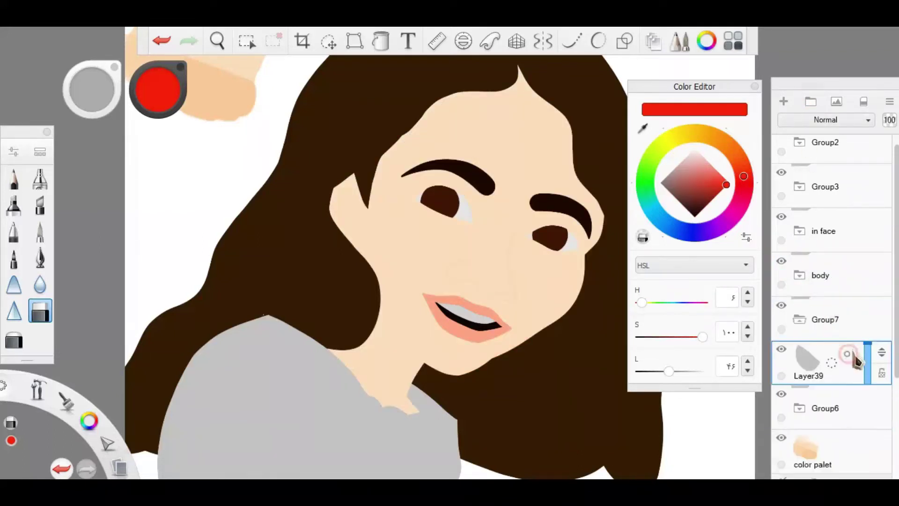
pyautogui.click(825, 370)
# Rename the back hair group as "hair 2" and the front hair group as "hair".
pyautogui.doubleClick(852, 375)
pyautogui.write('hair 2')
pyautogui.press('Return')
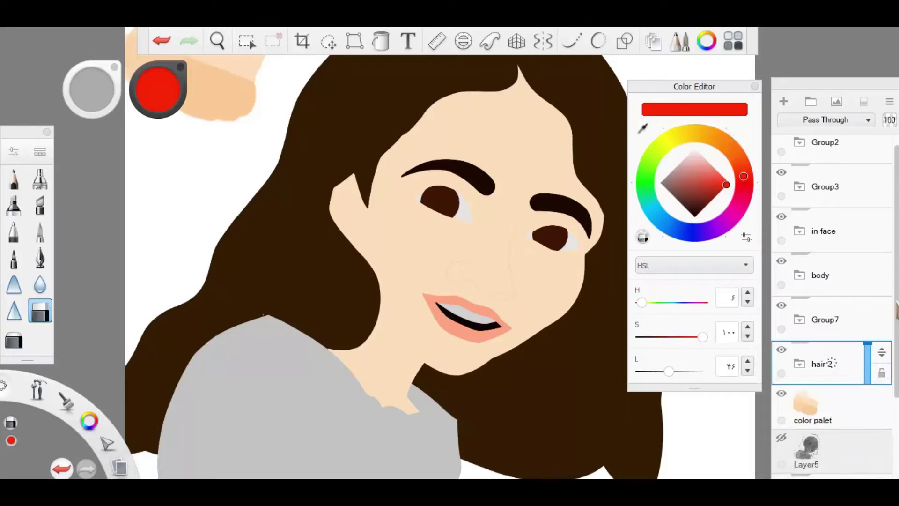
pyautogui.scroll(1, 829, 234)
pyautogui.doubleClick(832, 201)
pyautogui.write('hair')
pyautogui.press('Return')
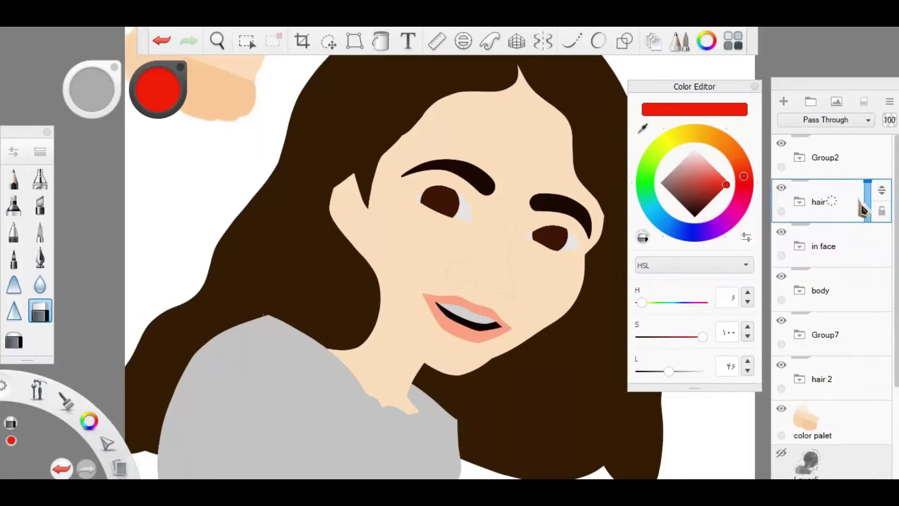
# Expand the body group, and move the full etod reference group to the top of the layer stack and show it.
pyautogui.scroll(-2, 839, 281)
pyautogui.scroll(2, 839, 281)
pyautogui.click(815, 300)
pyautogui.scroll(-4, 871, 413)
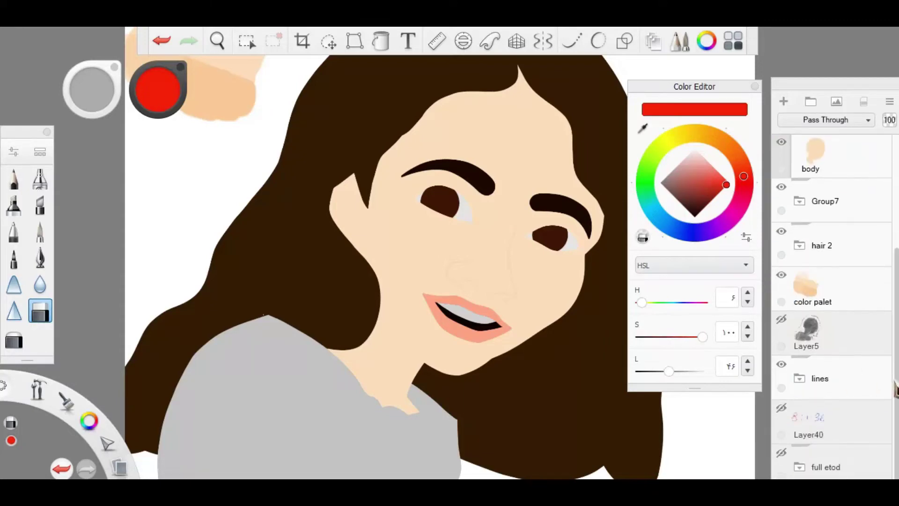
pyautogui.moveTo(889, 423)
pyautogui.mouseDown()
pyautogui.moveTo(887, 145)
pyautogui.moveTo(887, 304)
pyautogui.moveTo(880, 154)
pyautogui.mouseUp()
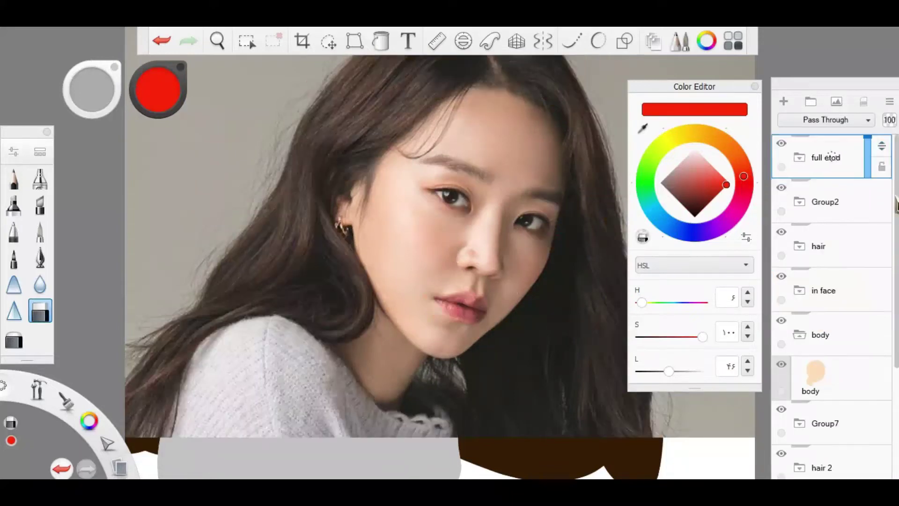
# Compare the drawing with the reference photo by toggling the full etod group, leaving the group hidden.
pyautogui.click(782, 143)
pyautogui.click(781, 143)
pyautogui.click(781, 143)
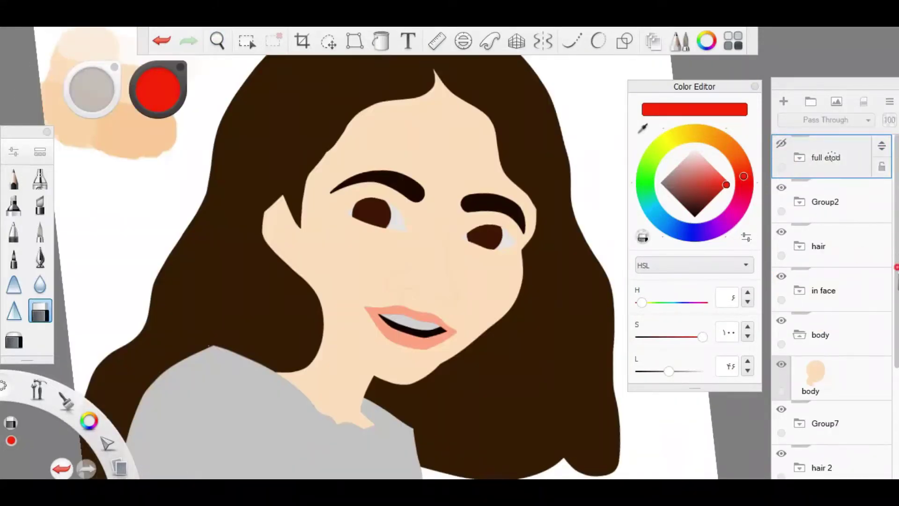
pyautogui.scroll(-5, 787, 300)
pyautogui.scroll(3, 847, 287)
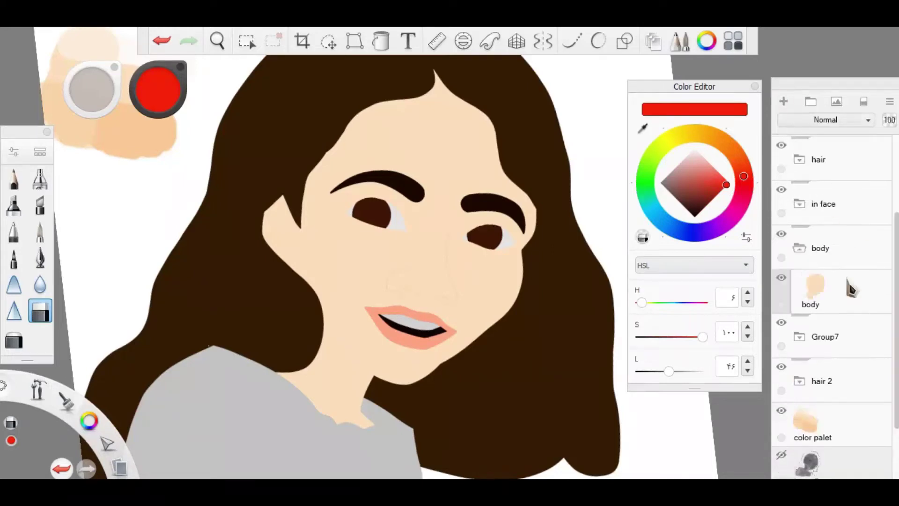
# Add a layer above the skin fill in the body group and sample the darkest skin tone from the colour palette swatches.
pyautogui.hotkey('ctrl', 'shift', 'n')
pyautogui.moveTo(273, 153); pyautogui.dragTo(273, 224)
pyautogui.press('alt')
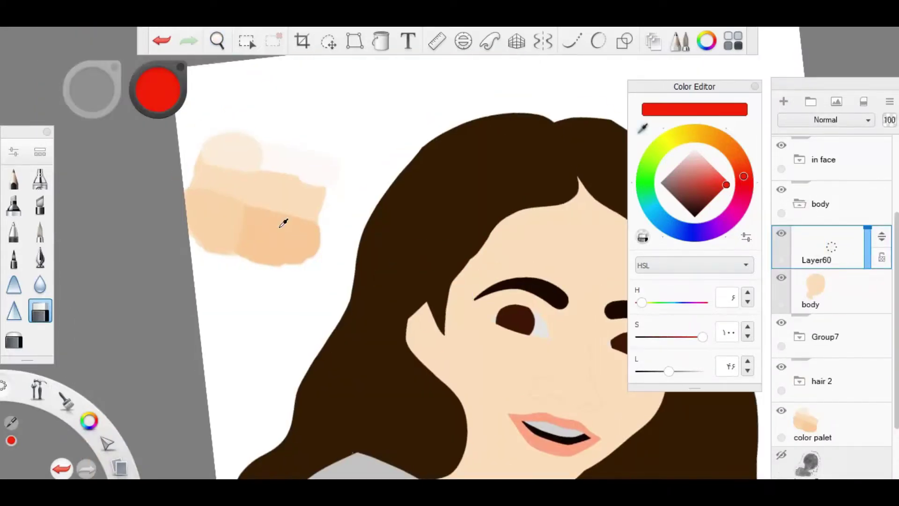
pyautogui.keyDown('alt'); pyautogui.click(283, 225); pyautogui.keyUp('alt')
# Trace the face shadow outline from the forehead along the nose to the lips and around the far side of the face.
pyautogui.press('e')
pyautogui.click(572, 41)
pyautogui.scroll(-1, 414, 120)
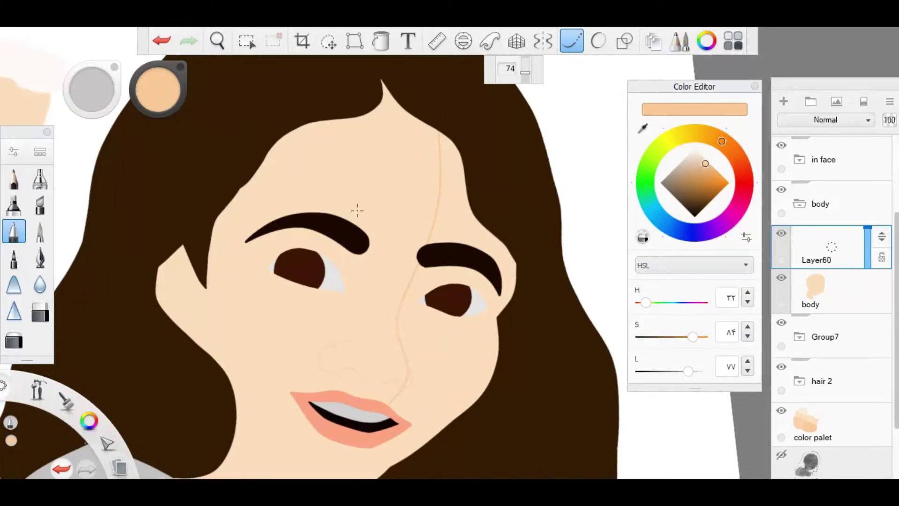
pyautogui.scroll(2, 321, 368)
pyautogui.moveTo(319, 367); pyautogui.dragTo(604, 150)
pyautogui.scroll(5, 434, 133)
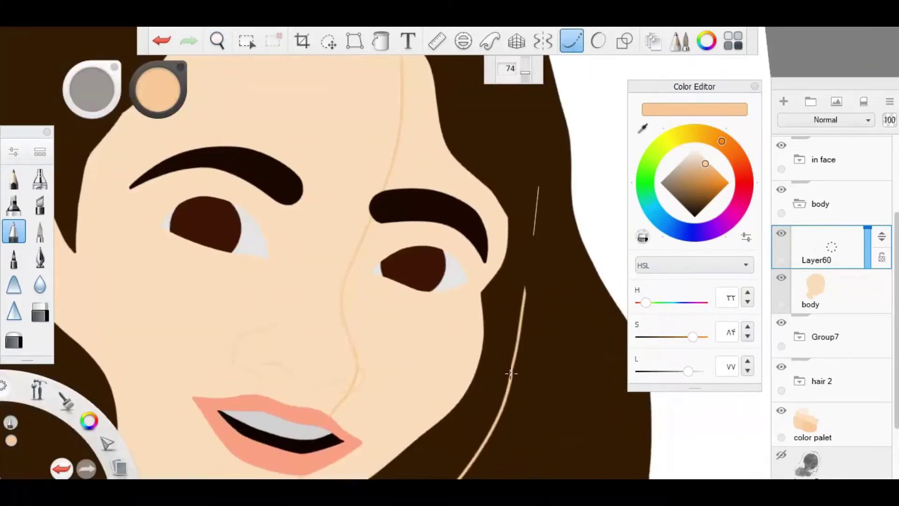
# Fill the traced face shadow area on Layer60 with the darker skin tone.
pyautogui.scroll(-3, 415, 132)
pyautogui.press('f')
pyautogui.click(429, 305)
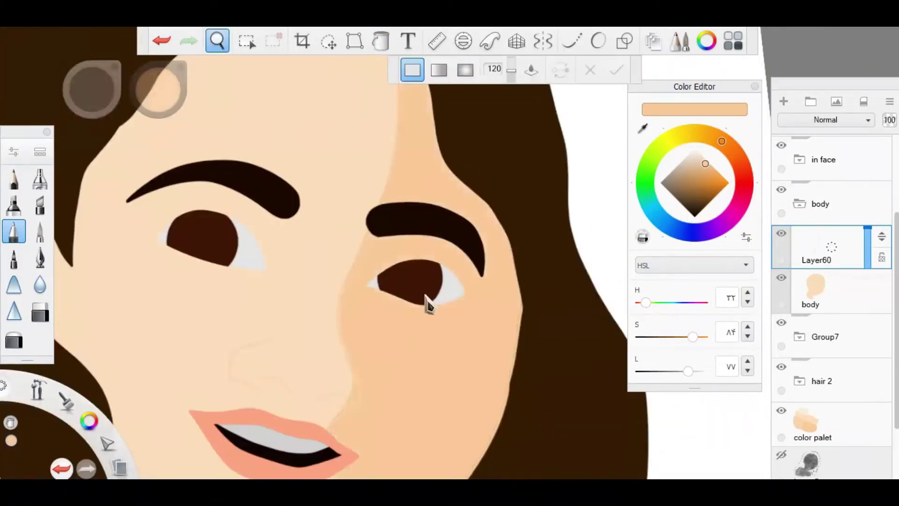
pyautogui.scroll(-3, 446, 235)
pyautogui.scroll(2, 486, 298)
# Trim the face shadow on Layer60 to the skin silhouette by selecting the area outside the body fill and deleting the excess.
pyautogui.click(821, 295)
pyautogui.click(247, 40)
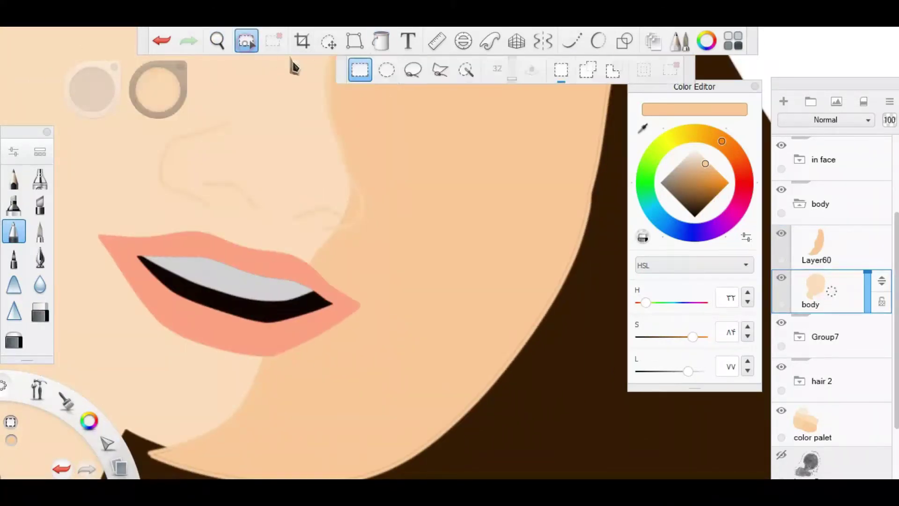
pyautogui.click(466, 69)
pyautogui.click(821, 253)
pyautogui.press('Delete')
pyautogui.scroll(-3, 454, 156)
# Add a layer above Layer60 in the body group and sample the palest skin tone from the colour palette swatches.
pyautogui.click(780, 101)
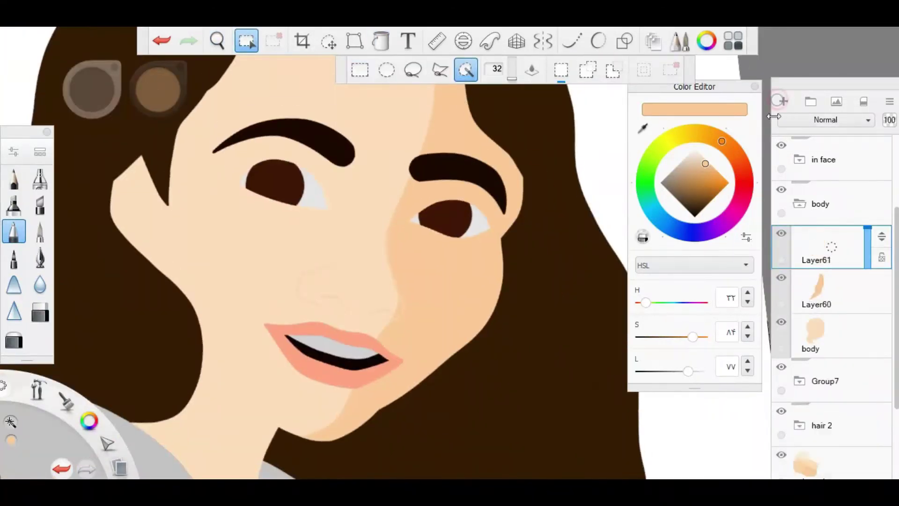
pyautogui.scroll(-5, 267, 177)
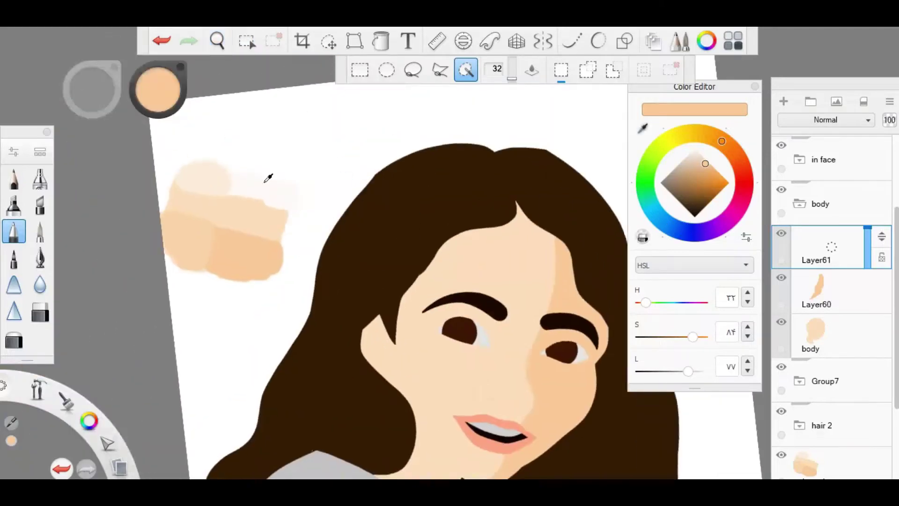
pyautogui.keyDown('alt'); pyautogui.click(297, 190); pyautogui.keyUp('alt')
pyautogui.press('space')
pyautogui.moveTo(349, 177); pyautogui.dragTo(370, 117)
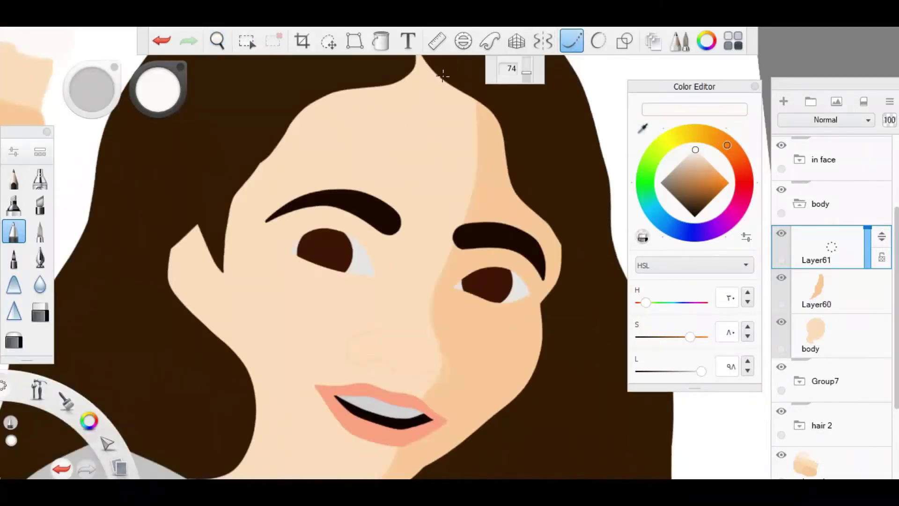
# Paint a pale highlight with the inking pen down the forehead, around the near eye and down the cheek on Layer61.
pyautogui.hotkey('ctrl', 'z')
pyautogui.click(40, 232)
pyautogui.click(14, 151)
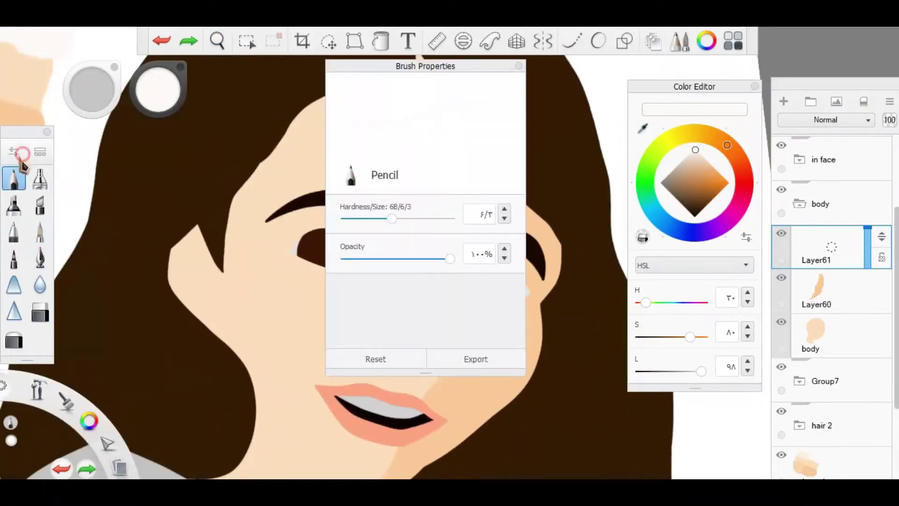
pyautogui.click(41, 258)
pyautogui.moveTo(323, 141); pyautogui.dragTo(339, 152)
pyautogui.moveTo(356, 108); pyautogui.dragTo(299, 338)
pyautogui.press('space')
pyautogui.moveTo(317, 230); pyautogui.dragTo(351, 123)
pyautogui.moveTo(328, 154)
pyautogui.mouseDown()
pyautogui.moveTo(308, 202)
pyautogui.moveTo(345, 317)
pyautogui.mouseUp()
pyautogui.scroll(2, 345, 317)
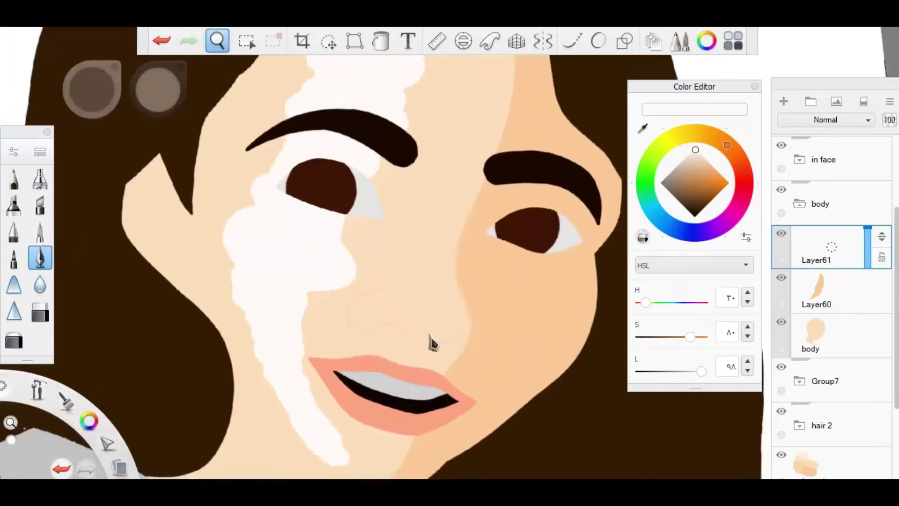
# Paint pale highlights along the nose bridge and tip and on the near nostril.
pyautogui.moveTo(415, 300); pyautogui.dragTo(425, 205)
pyautogui.moveTo(360, 310); pyautogui.dragTo(384, 309)
pyautogui.moveTo(366, 279)
pyautogui.mouseDown()
pyautogui.moveTo(466, 244)
pyautogui.moveTo(473, 183)
pyautogui.mouseUp()
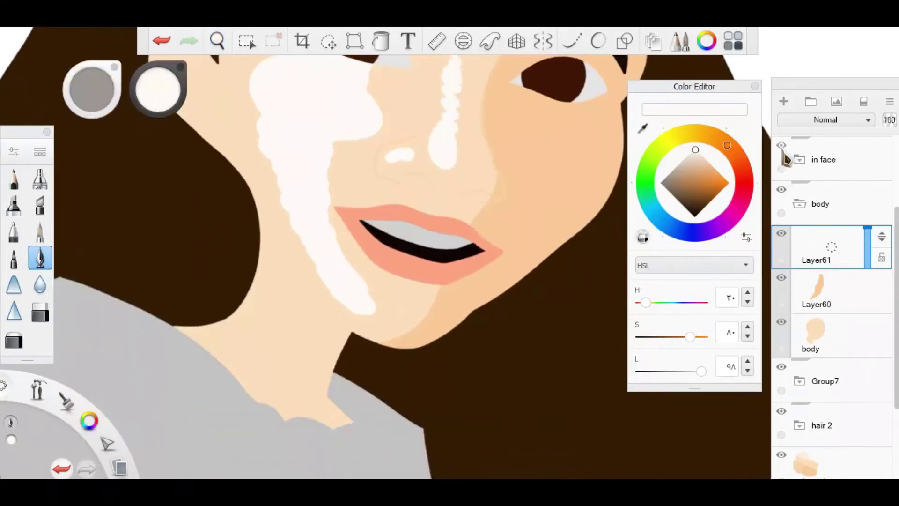
# Check the full etod reference, then make Layer60 active and sample the darker skin tone from the face shadow.
pyautogui.scroll(3, 831, 281)
pyautogui.click(781, 142)
pyautogui.click(781, 142)
pyautogui.keyDown('alt'); pyautogui.click(542, 161); pyautogui.keyUp('alt')
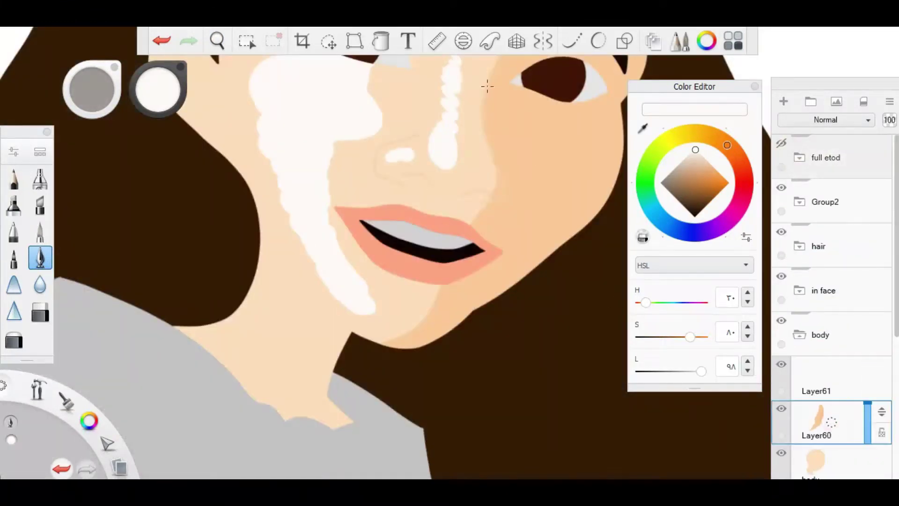
pyautogui.press('space')
pyautogui.moveTo(383, 285); pyautogui.dragTo(425, 172)
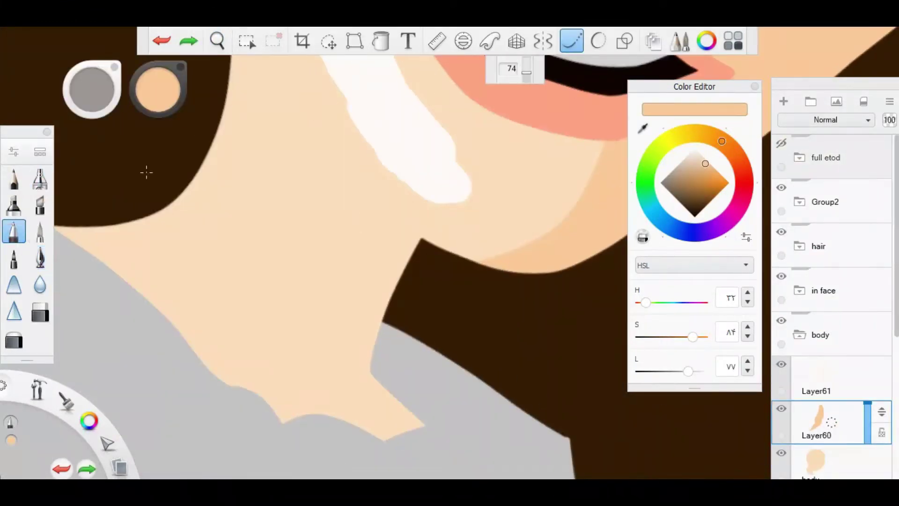
# Examine the neck area by briefly hiding the body group and comparing the drawing with the full etod reference.
pyautogui.scroll(-5, 425, 244)
pyautogui.click(782, 320)
pyautogui.scroll(-3, 783, 298)
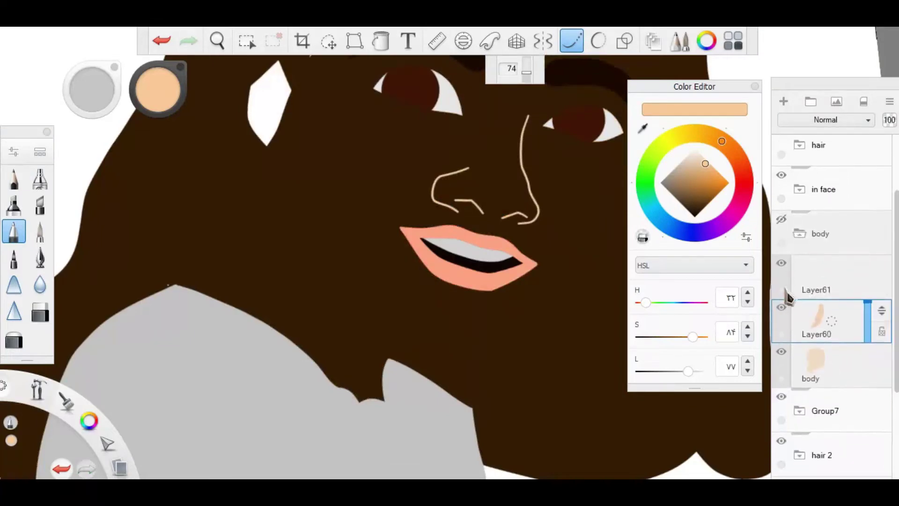
pyautogui.click(781, 219)
pyautogui.scroll(2, 824, 234)
pyautogui.click(781, 143)
pyautogui.click(781, 143)
pyautogui.scroll(5, 462, 311)
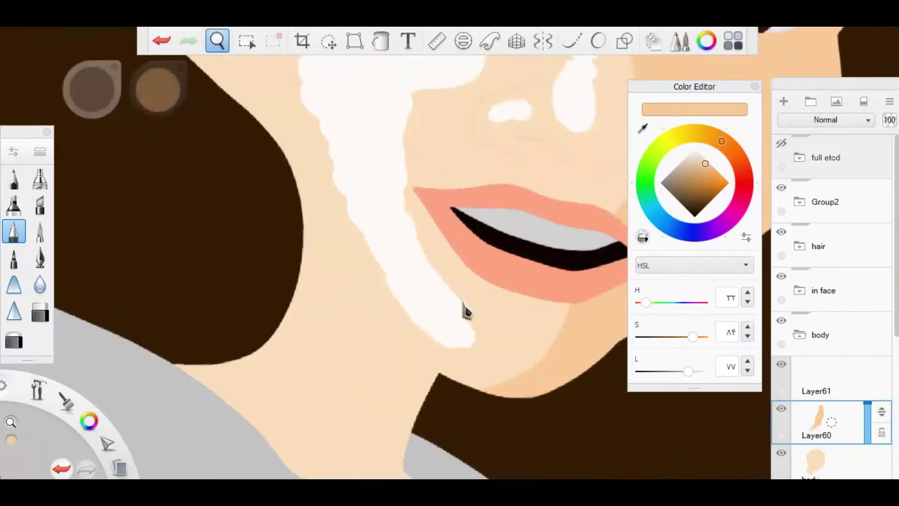
# Hide the hair group and trace the neck shadow outline on Layer60 along the jawline and around the neck.
pyautogui.scroll(-5, 281, 161)
pyautogui.click(781, 232)
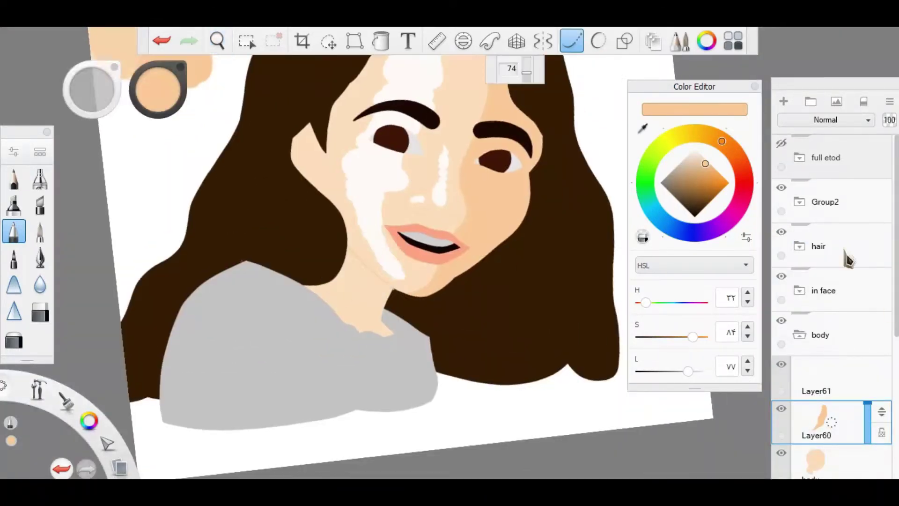
pyautogui.scroll(5, 377, 258)
pyautogui.moveTo(335, 208); pyautogui.dragTo(211, 323)
pyautogui.hotkey('ctrl', 'z')
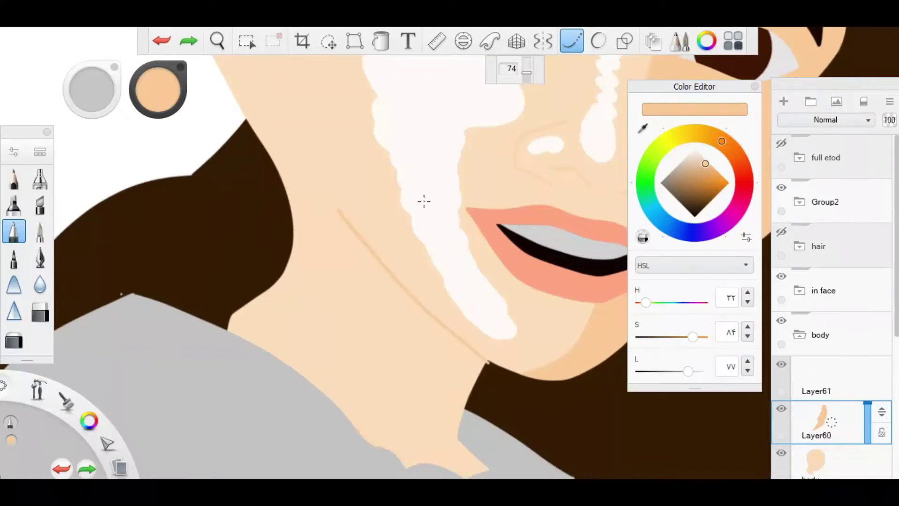
pyautogui.moveTo(487, 362); pyautogui.dragTo(471, 228)
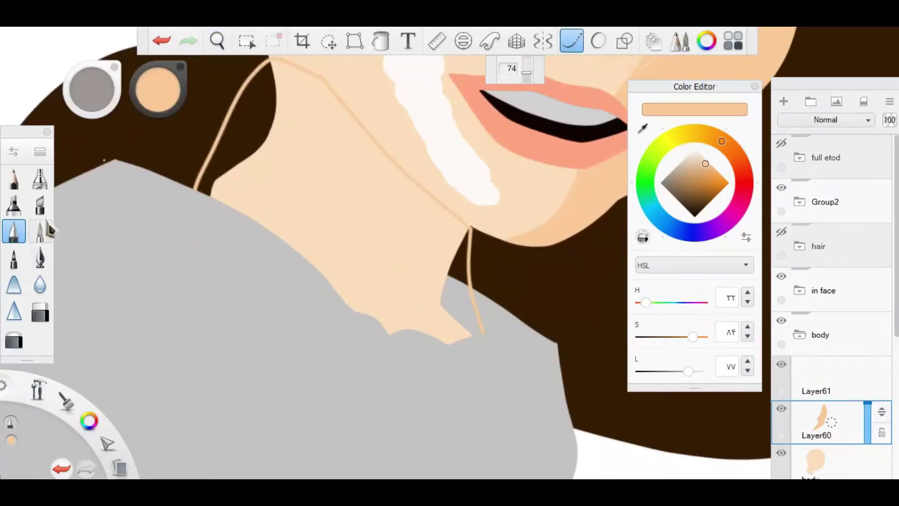
# Fill the traced neck shadow with the darker skin tone and trim it to the body silhouette.
pyautogui.press('f')
pyautogui.click(351, 211)
pyautogui.scroll(-3, 813, 356)
pyautogui.click(815, 332)
pyautogui.click(246, 41)
pyautogui.click(351, 234)
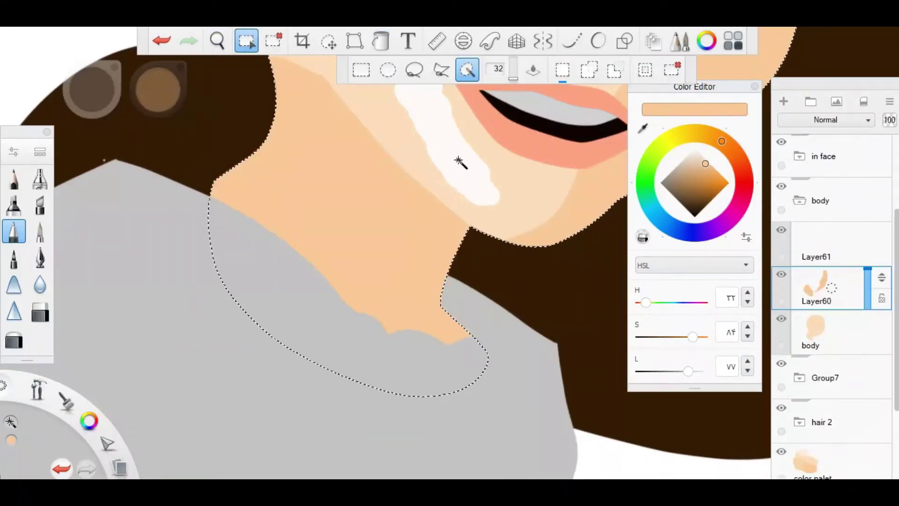
pyautogui.scroll(-5, 360, 206)
# Sample a light skin tone from the palette swatches and recolour the Layer61 face highlights with flood fill.
pyautogui.click(824, 201)
pyautogui.scroll(3, 880, 276)
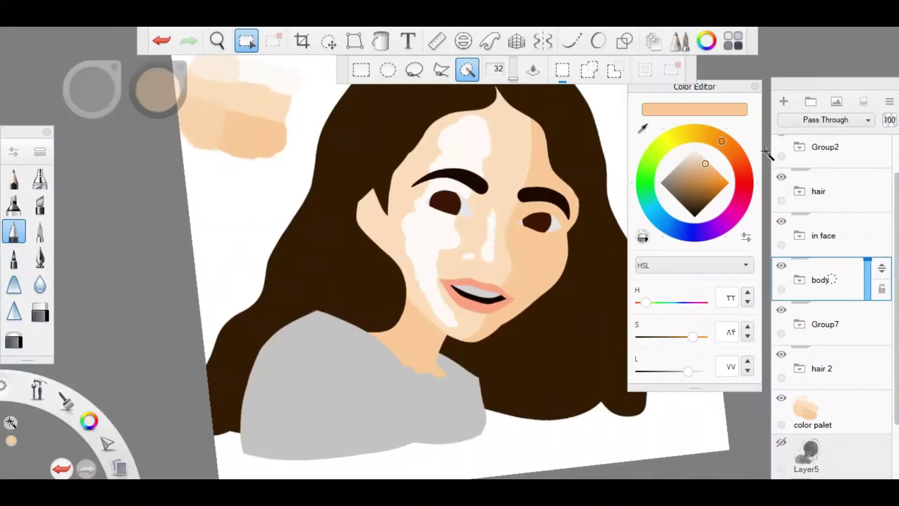
pyautogui.moveTo(492, 305); pyautogui.dragTo(528, 329)
pyautogui.keyDown('alt'); pyautogui.click(267, 145); pyautogui.keyUp('alt')
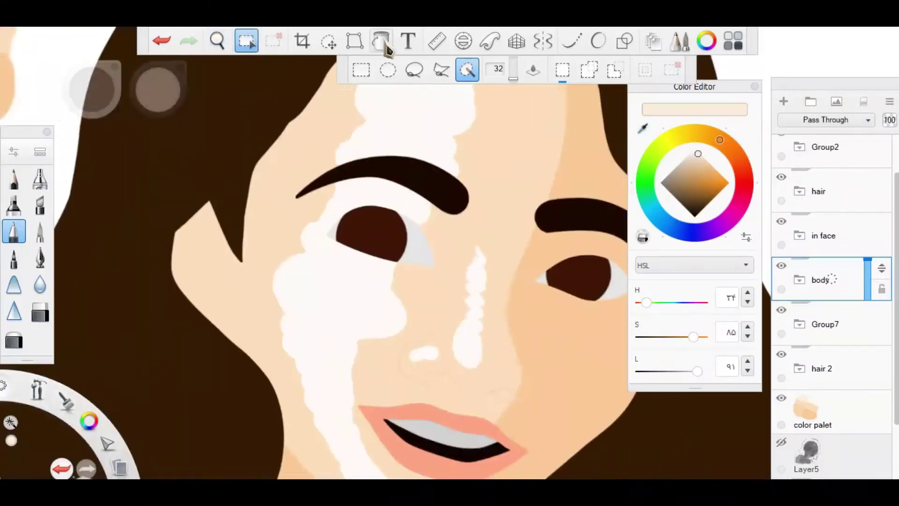
pyautogui.click(382, 42)
pyautogui.click(427, 357)
pyautogui.moveTo(452, 260); pyautogui.dragTo(436, 271)
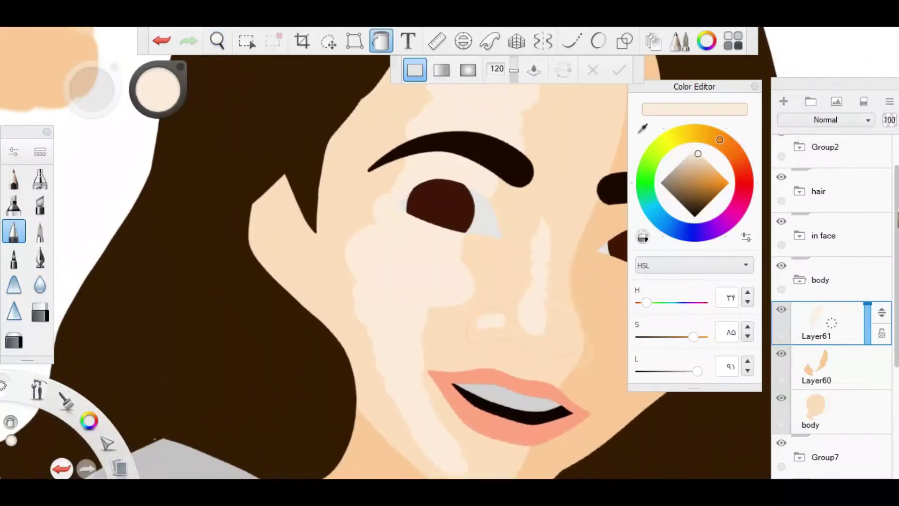
# Compare the recoloured highlights with the reference by toggling the full etod group, leaving it hidden.
pyautogui.scroll(2, 834, 234)
pyautogui.click(782, 142)
pyautogui.click(781, 142)
pyautogui.scroll(2, 452, 164)
pyautogui.scroll(1, 452, 164)
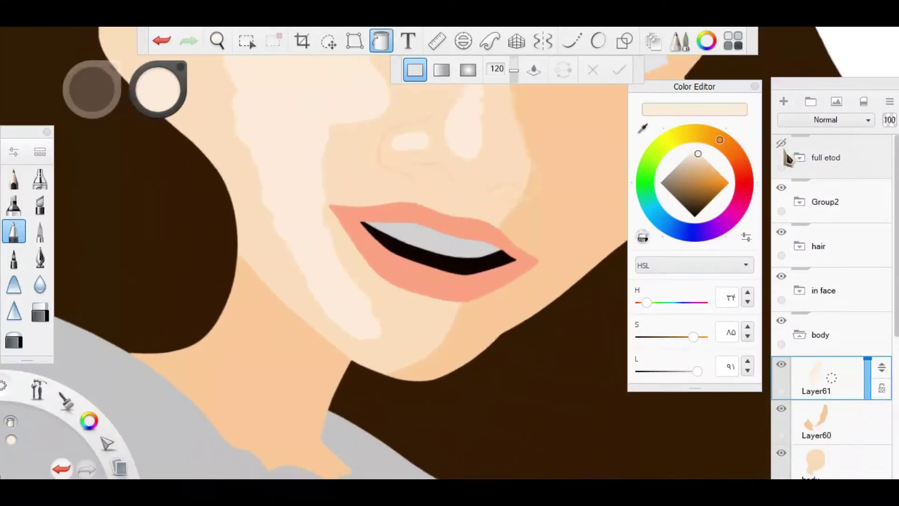
# Paint small highlights with the Pencil above the upper lip and beside the near corner of the mouth on Layer61.
pyautogui.press('Escape')
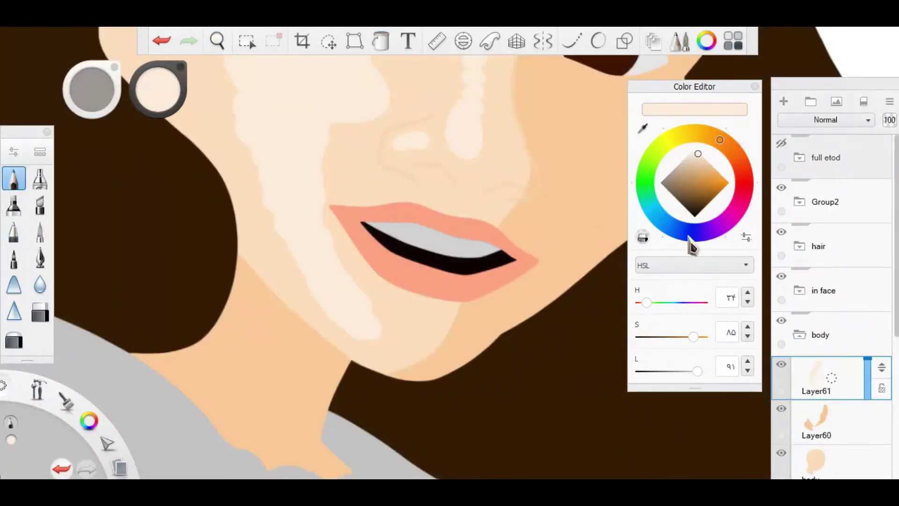
pyautogui.scroll(2, 467, 277)
pyautogui.moveTo(466, 276); pyautogui.dragTo(502, 209)
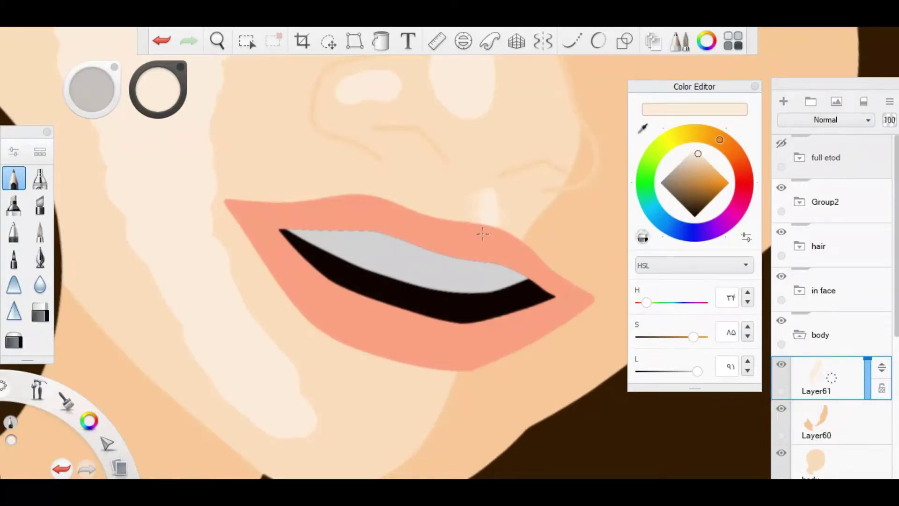
pyautogui.moveTo(341, 287); pyautogui.dragTo(282, 311)
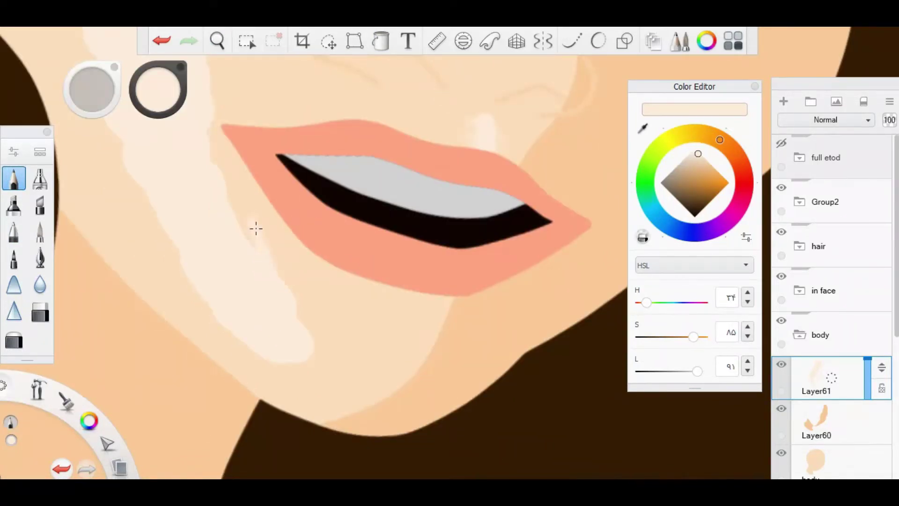
# Soften the shadow below the lips and on the chin on Layer60 using the transparent colour.
pyautogui.keyDown('alt'); pyautogui.click(525, 287); pyautogui.keyUp('alt')
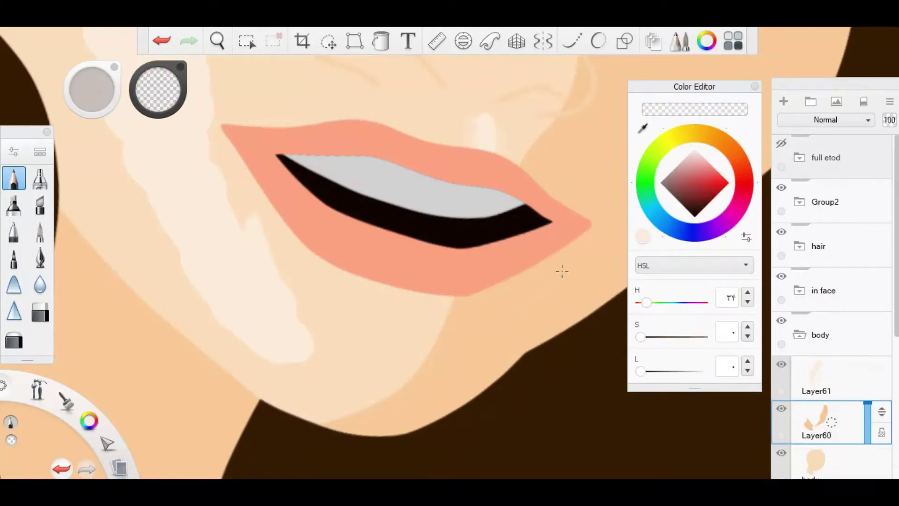
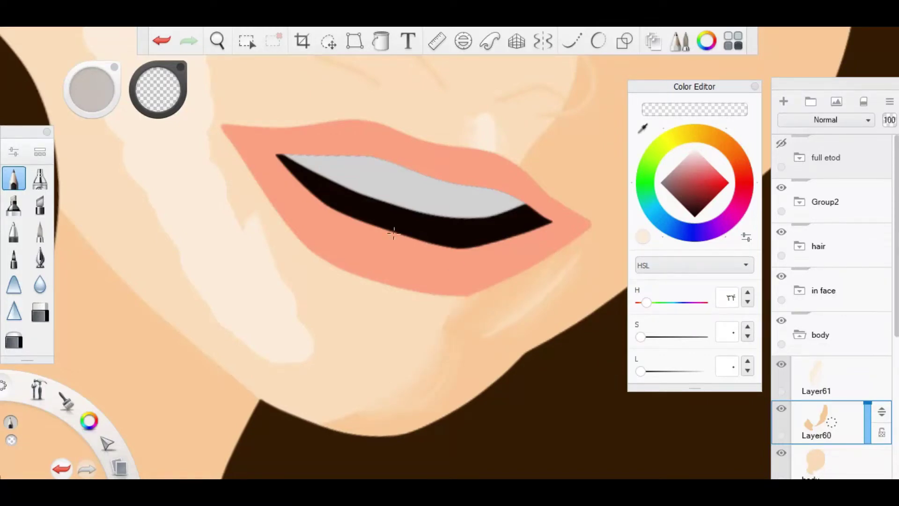
pyautogui.moveTo(452, 113); pyautogui.dragTo(418, 150)
# Sample the darker skin tone from the far cheek and shade the far side of the nose on Layer60.
pyautogui.click(642, 237)
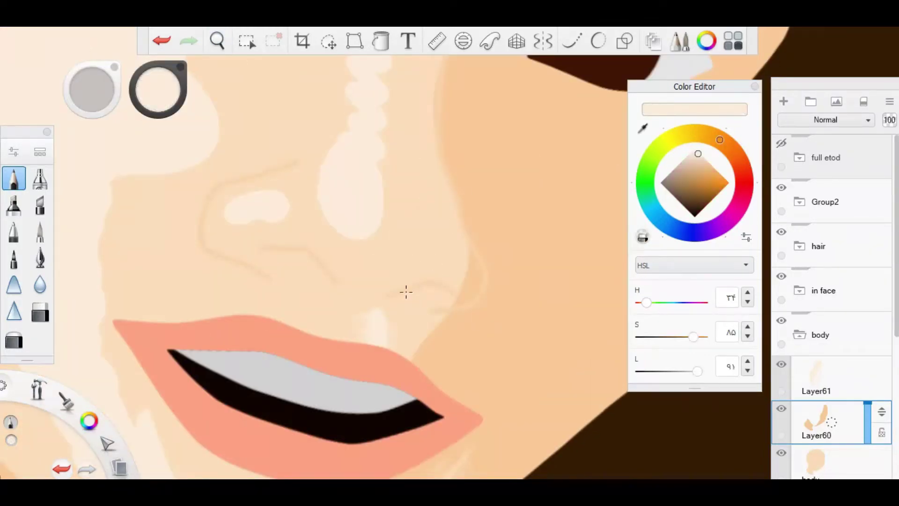
pyautogui.keyDown('alt'); pyautogui.click(592, 178); pyautogui.keyUp('alt')
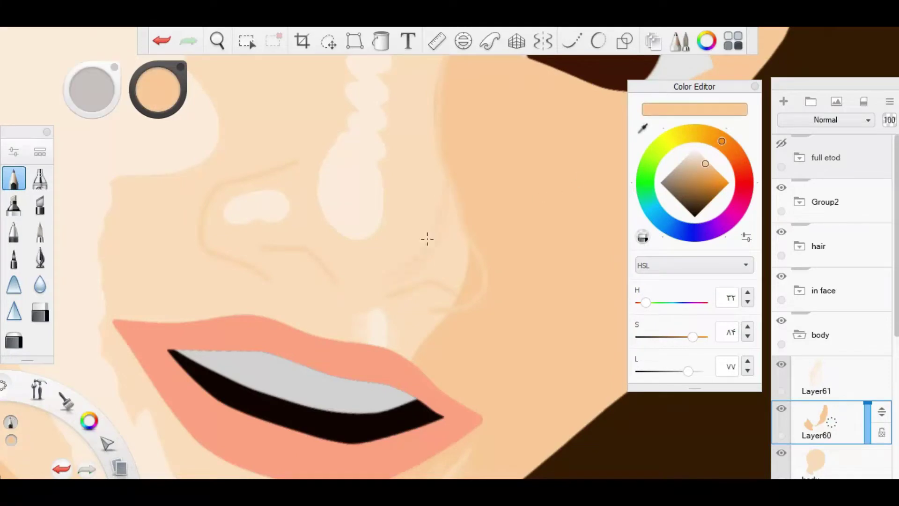
pyautogui.moveTo(409, 271); pyautogui.dragTo(375, 275)
# Lighten the Layer60 shadow around the far eye and on the far cheek with transparent Pencil strokes.
pyautogui.keyDown('alt'); pyautogui.click(375, 275); pyautogui.keyUp('alt')
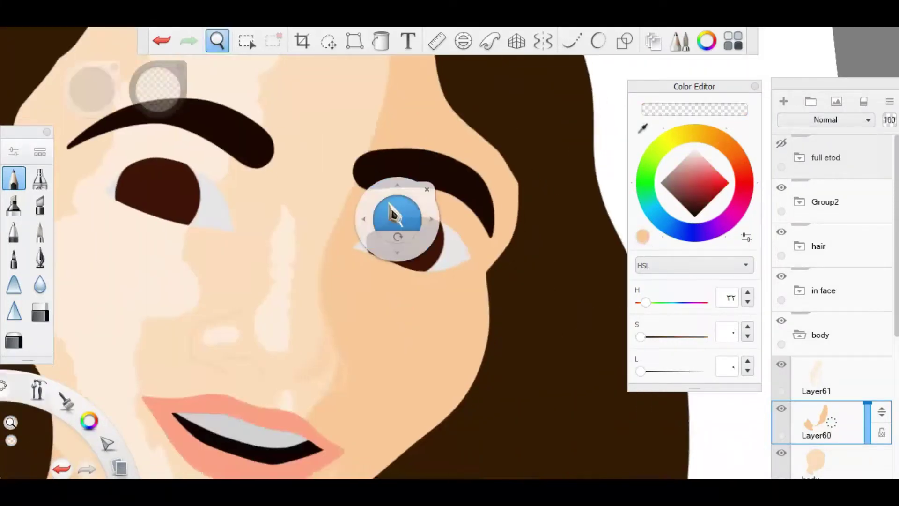
pyautogui.moveTo(392, 211)
pyautogui.mouseDown()
pyautogui.moveTo(350, 223)
pyautogui.moveTo(434, 211)
pyautogui.mouseUp()
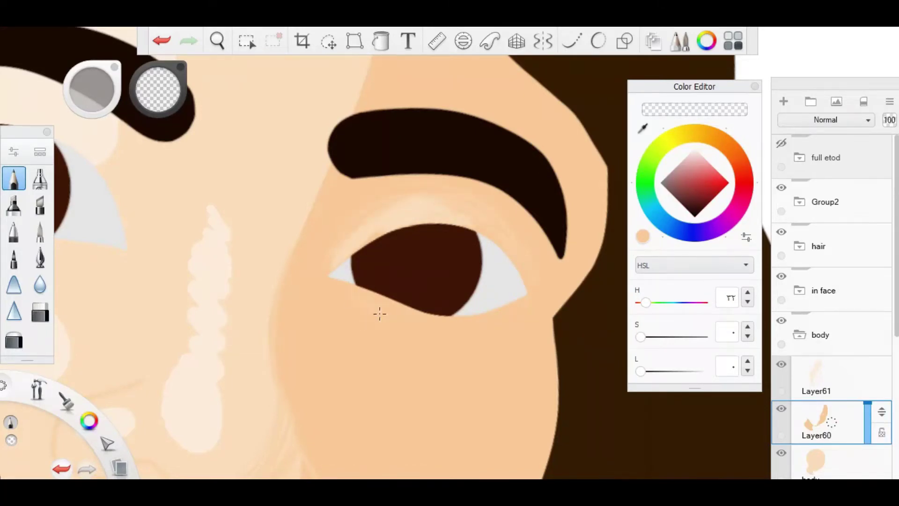
pyautogui.scroll(-5, 367, 311)
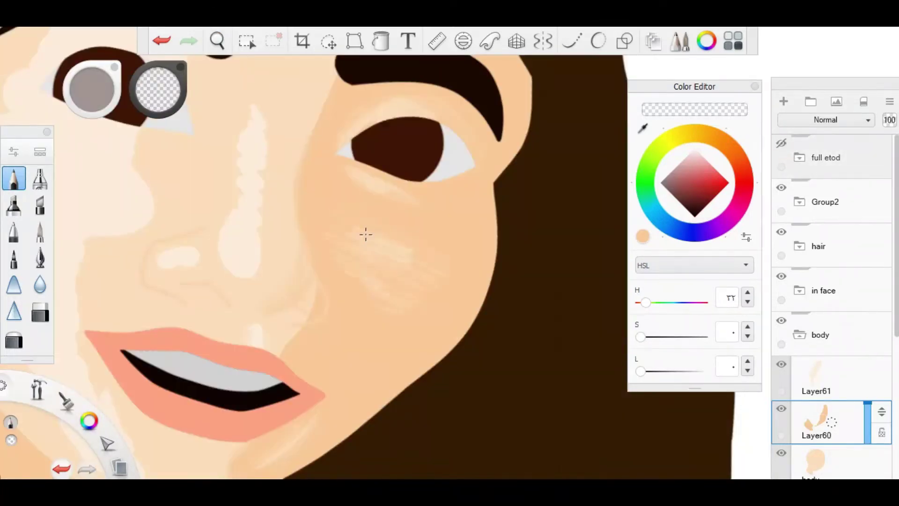
pyautogui.moveTo(372, 269); pyautogui.dragTo(405, 291)
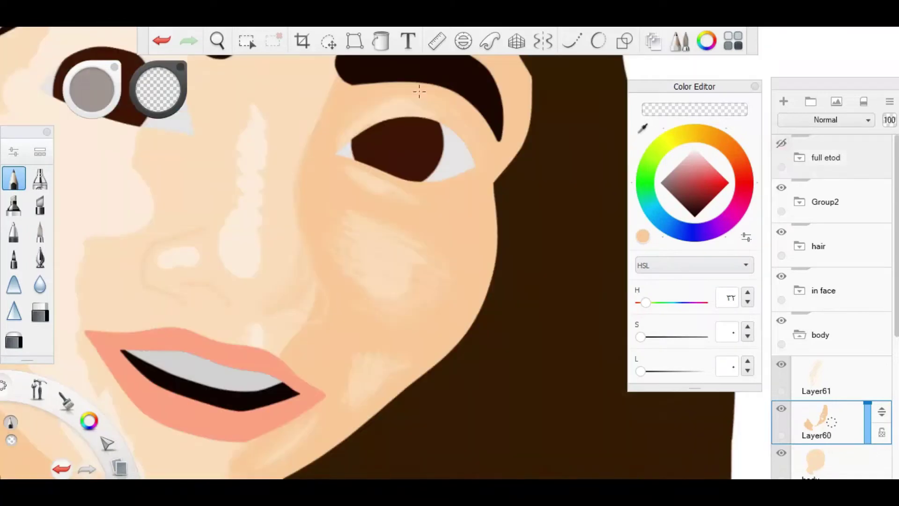
# Compare the softened face shading with the reference around the mouth, eyes and forehead, leaving the full etod group hidden.
pyautogui.click(781, 143)
pyautogui.click(781, 143)
pyautogui.moveTo(279, 354); pyautogui.dragTo(340, 261)
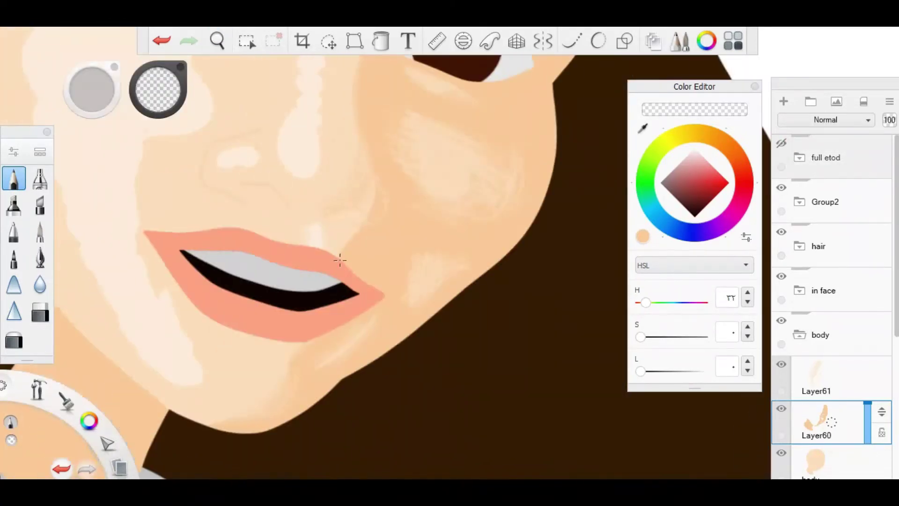
pyautogui.click(817, 164)
pyautogui.scroll(-3, 370, 335)
pyautogui.scroll(4, 366, 226)
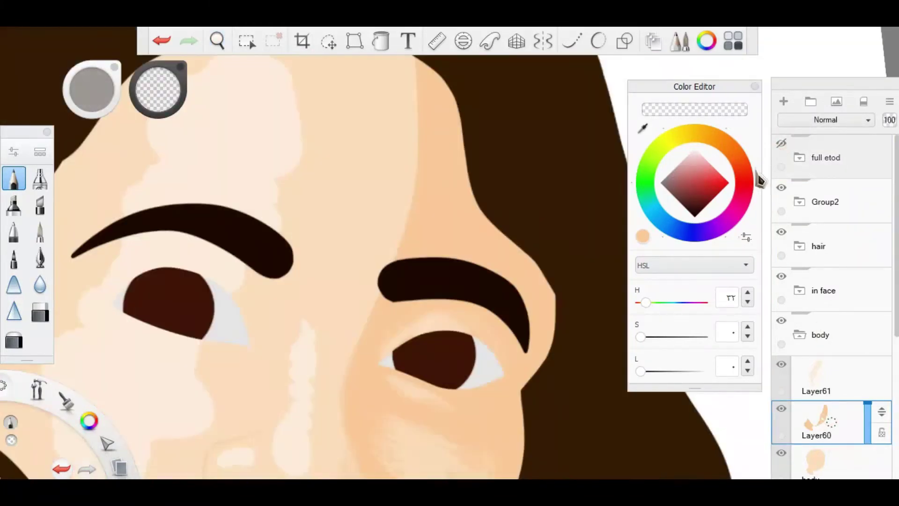
# Blend the peach skin tones around the eye and cheek on the face's shaded side with the blur brush on Layer60.
pyautogui.click(40, 285)
pyautogui.moveTo(379, 415); pyautogui.dragTo(354, 297)
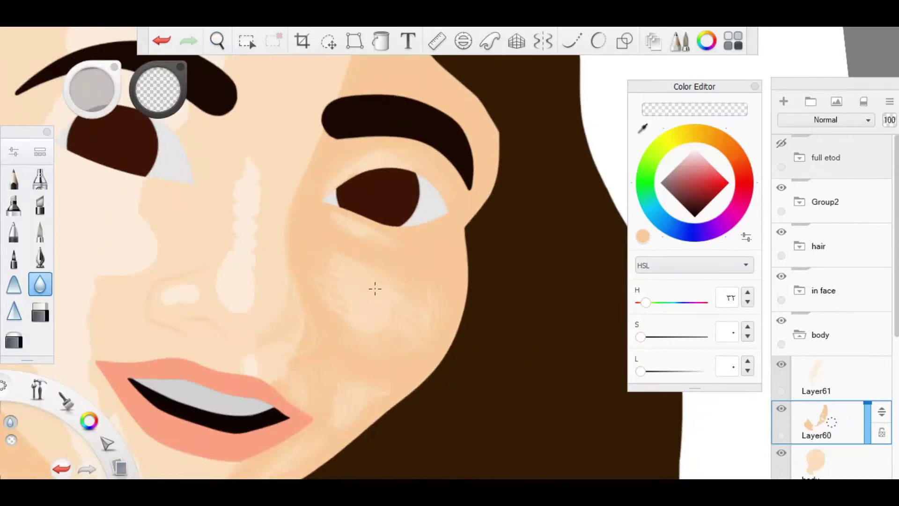
pyautogui.click(542, 108)
pyautogui.keyDown('alt'); pyautogui.click(321, 293); pyautogui.keyUp('alt')
pyautogui.press('space')
pyautogui.moveTo(321, 294); pyautogui.dragTo(377, 214)
pyautogui.scroll(5, 456, 213)
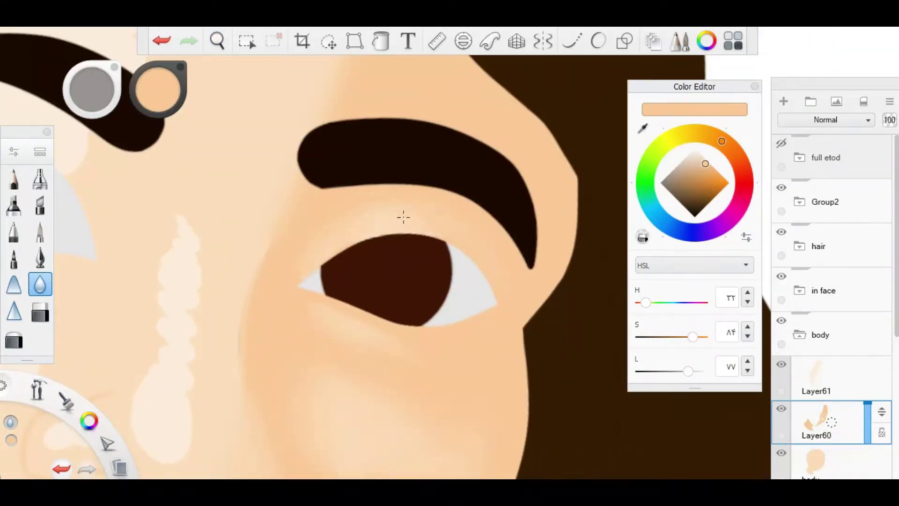
pyautogui.scroll(-5, 469, 240)
pyautogui.scroll(2, 367, 197)
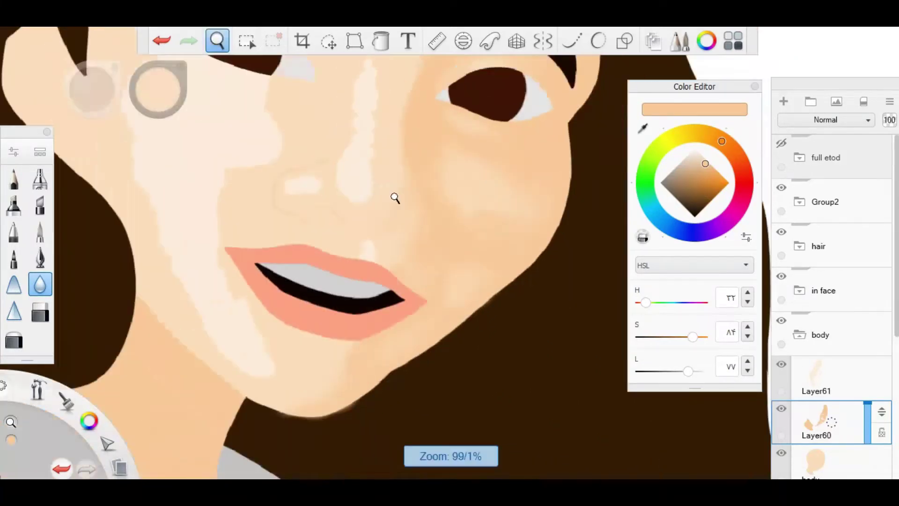
# Soften the highlight beneath the eye on the lit side of Layer61 using the transparent pencil, checking the reference photo.
pyautogui.click(798, 366)
pyautogui.click(782, 146)
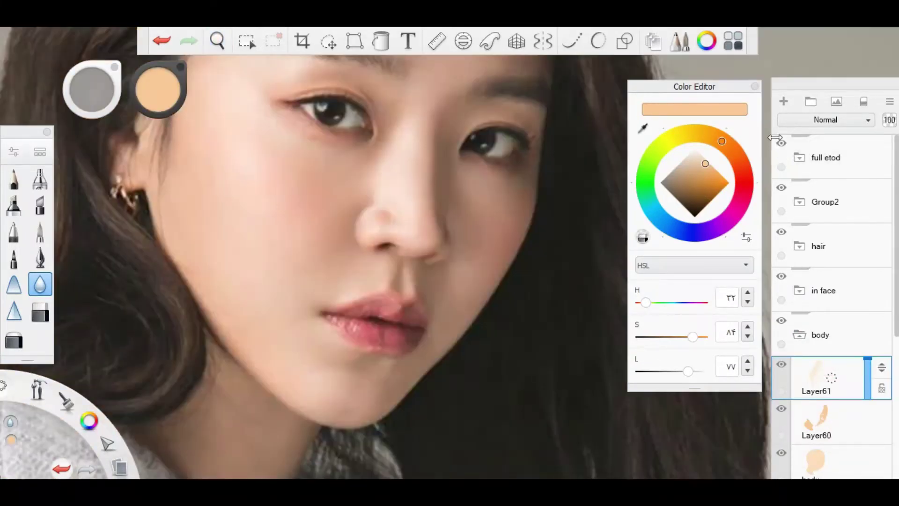
pyautogui.click(782, 146)
pyautogui.click(14, 178)
pyautogui.click(642, 237)
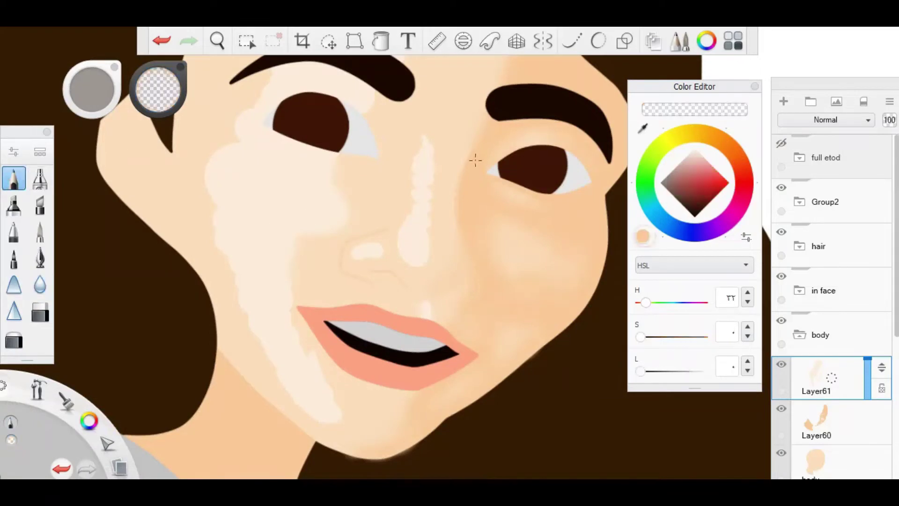
pyautogui.click(642, 237)
pyautogui.click(643, 237)
pyautogui.click(782, 142)
pyautogui.click(782, 143)
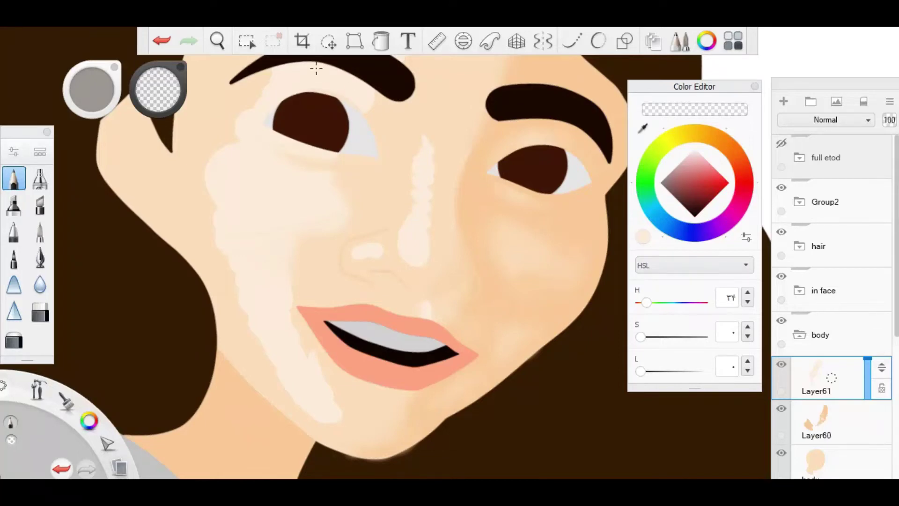
# Check the reference photo and paint a peach shadow inside the upper ear with the pencil on Layer60.
pyautogui.click(782, 142)
pyautogui.click(782, 143)
pyautogui.click(817, 421)
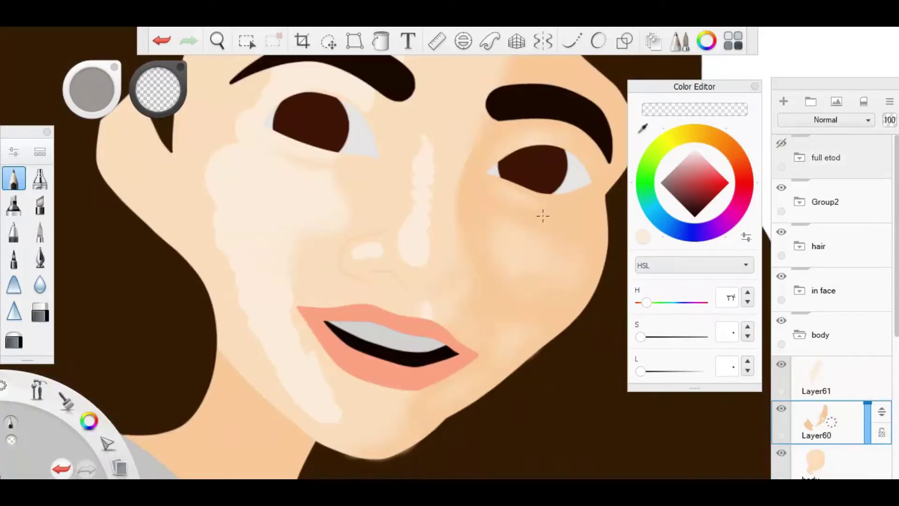
pyautogui.click(643, 236)
pyautogui.moveTo(126, 105); pyautogui.dragTo(121, 134)
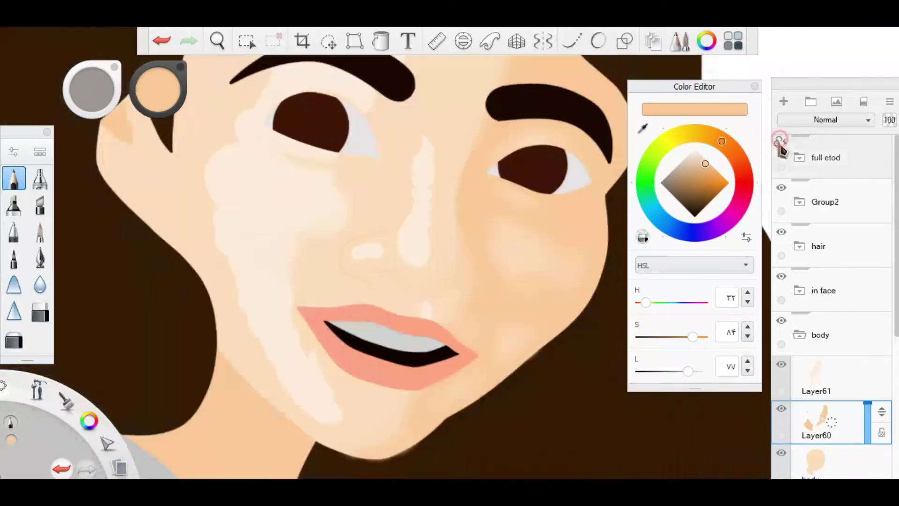
# Sample the pale cream highlight and extend the highlights over the cheek, chin and area above the upper lip on Layer61.
pyautogui.press('space')
pyautogui.moveTo(392, 230); pyautogui.dragTo(367, 320)
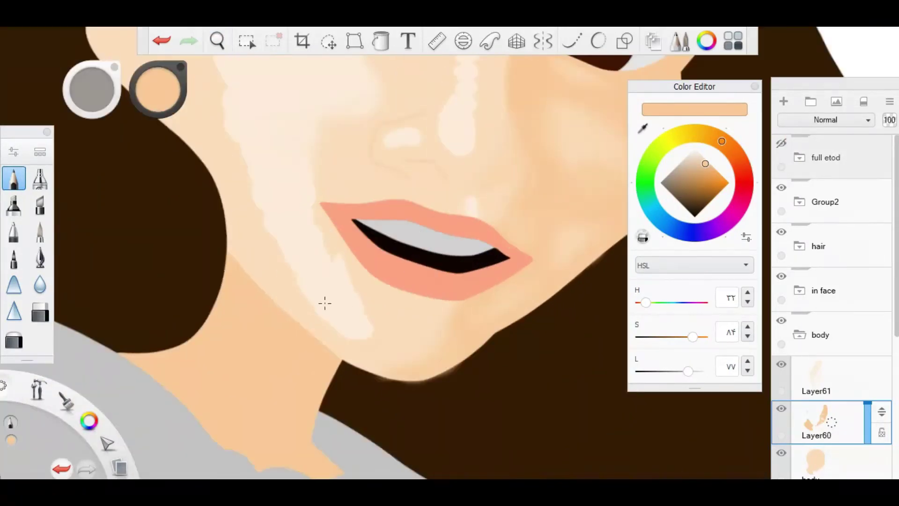
pyautogui.keyDown('alt'); pyautogui.click(331, 232); pyautogui.keyUp('alt')
pyautogui.scroll(-2, 371, 233)
pyautogui.click(782, 408)
pyautogui.click(781, 409)
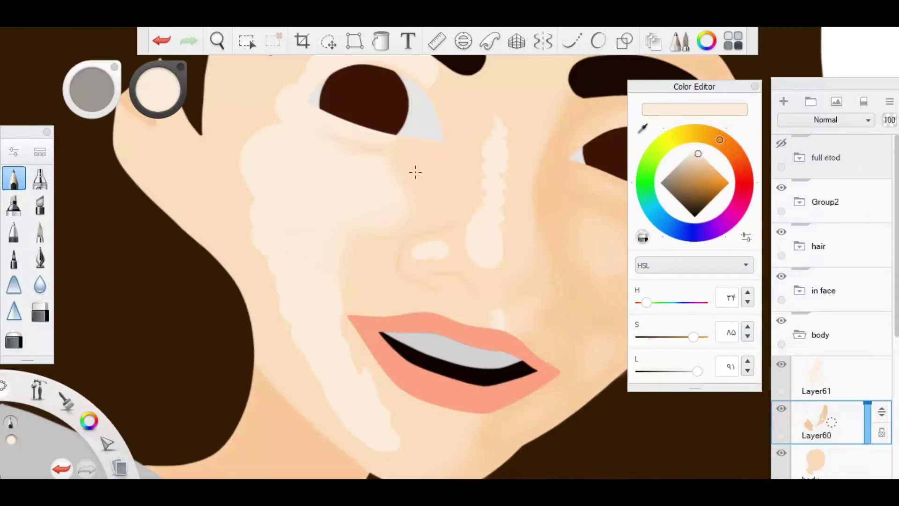
pyautogui.scroll(-1, 523, 242)
pyautogui.click(803, 375)
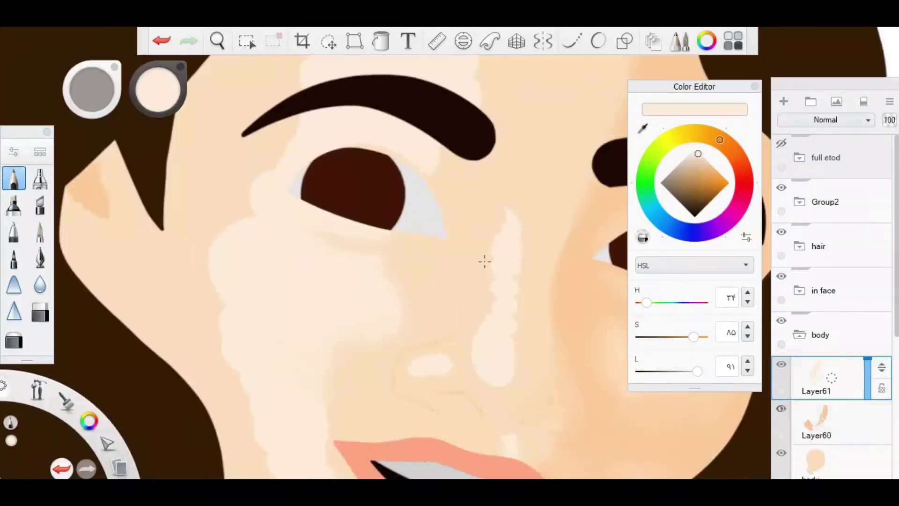
pyautogui.moveTo(484, 261); pyautogui.dragTo(301, 194)
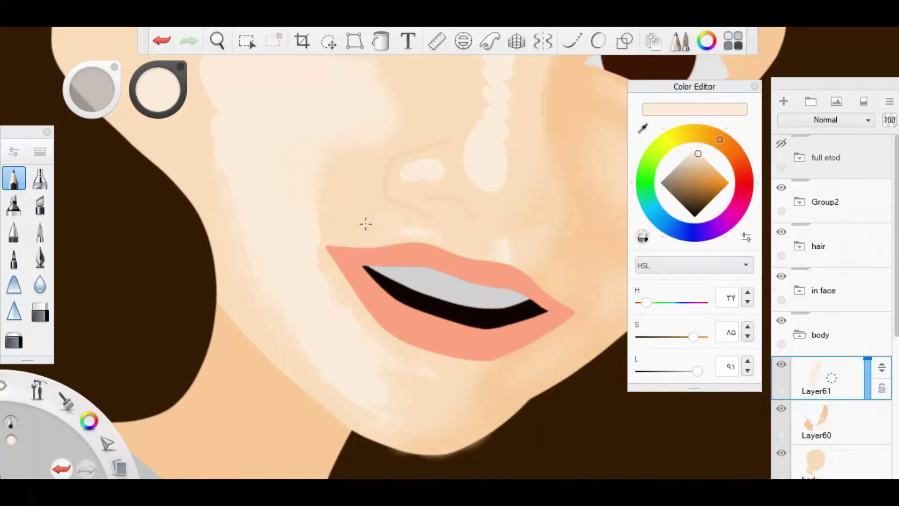
# Blend the pale face highlights on Layer61 into the surrounding skin with the blur brush.
pyautogui.press('b')
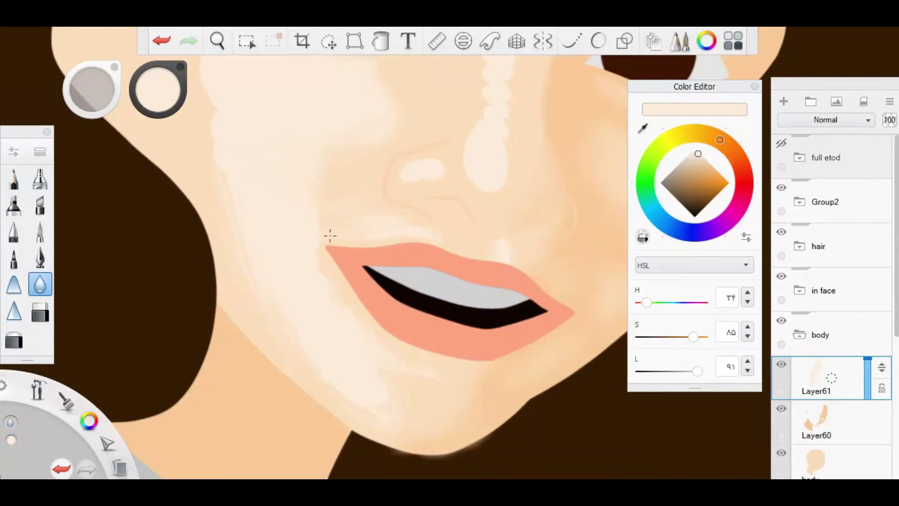
pyautogui.scroll(-5, 330, 235)
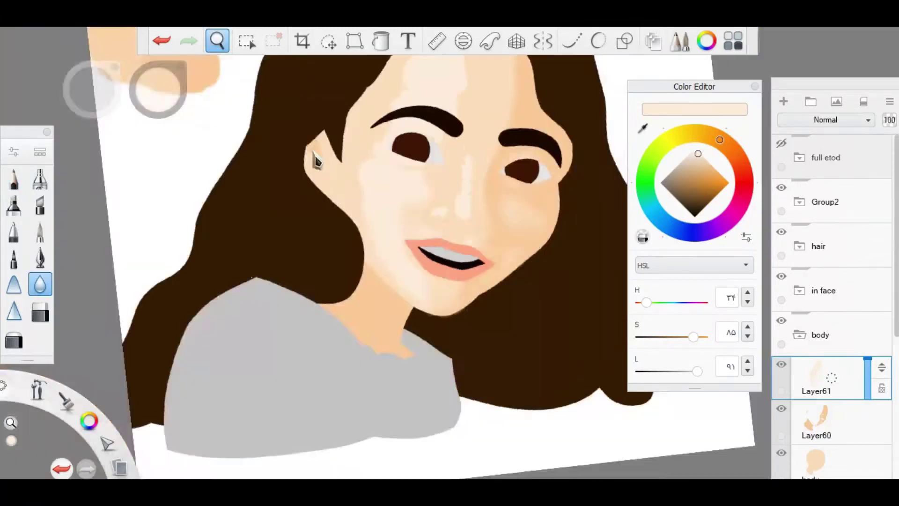
pyautogui.scroll(4, 456, 166)
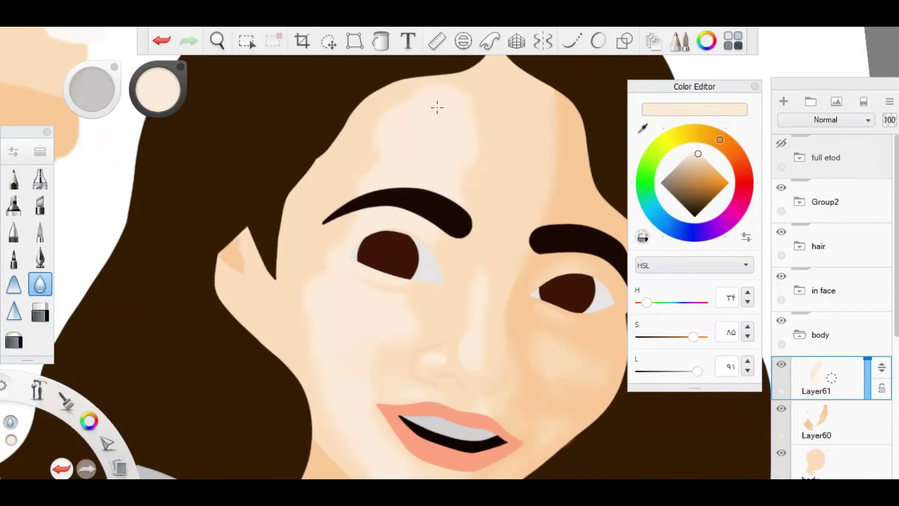
pyautogui.scroll(-3, 504, 266)
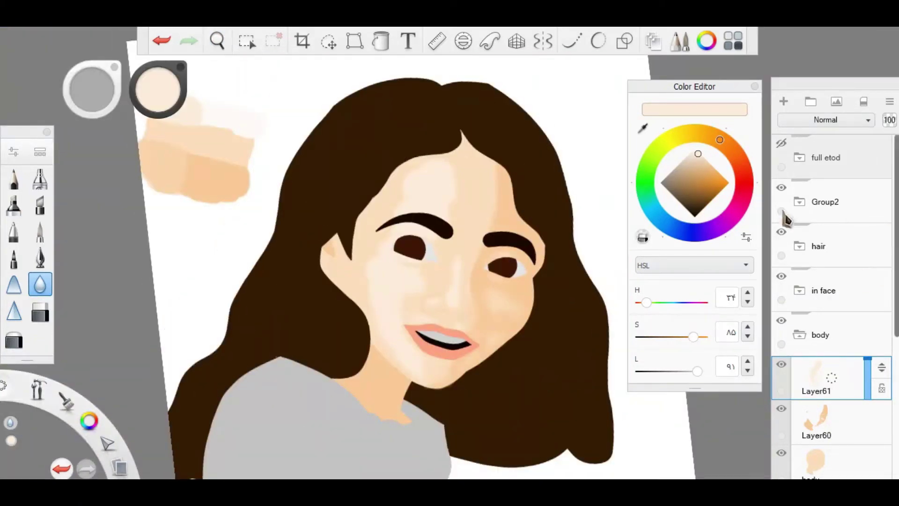
# Compare the portrait with the reference photo and make Layer60 the active layer for work around the ear.
pyautogui.click(781, 143)
pyautogui.click(824, 201)
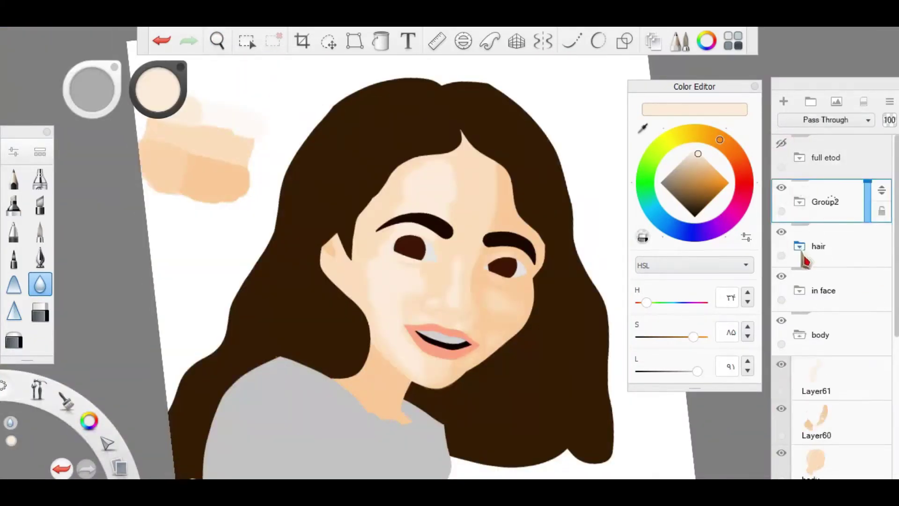
pyautogui.click(818, 246)
pyautogui.click(782, 145)
pyautogui.scroll(-3, 827, 318)
pyautogui.click(817, 333)
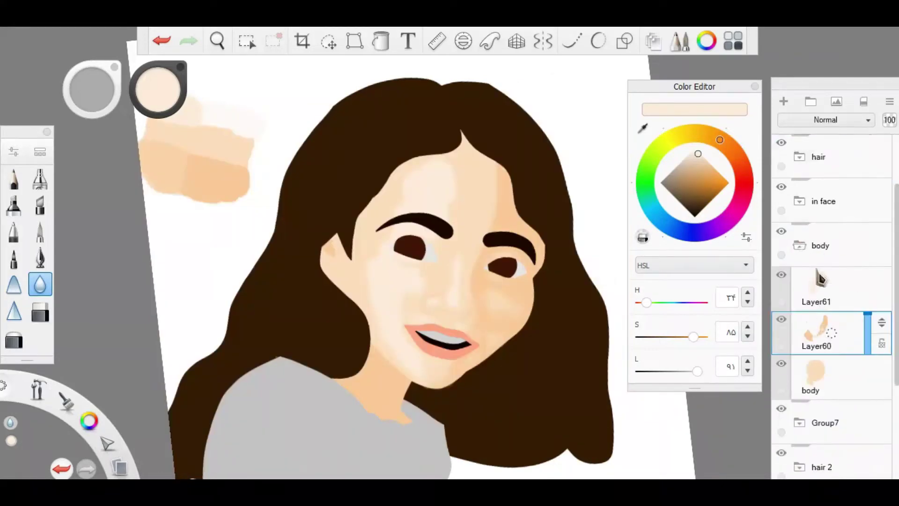
pyautogui.scroll(5, 457, 217)
pyautogui.moveTo(297, 265); pyautogui.dragTo(512, 195)
pyautogui.moveTo(698, 371); pyautogui.dragTo(646, 371)
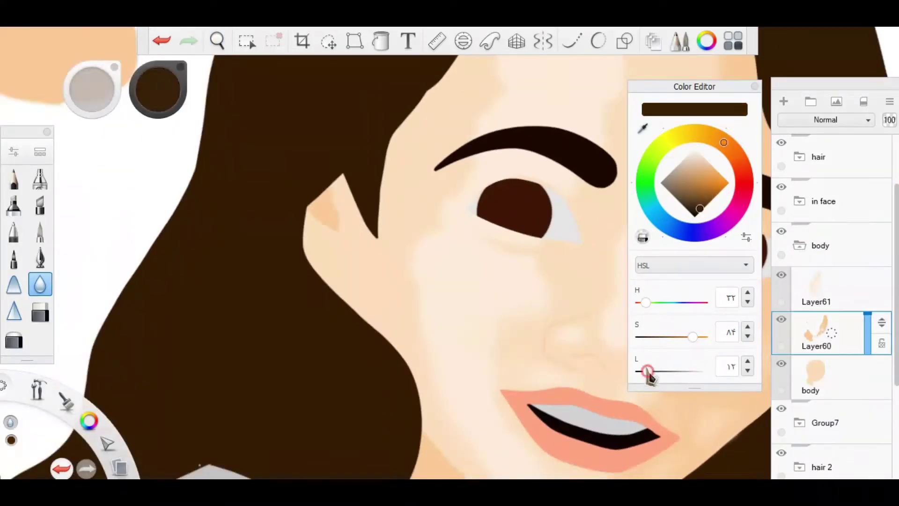
pyautogui.click(14, 178)
pyautogui.hotkey('ctrl', 'z')
# Check the reference photo and mix a muted brown brush colour with saturation 46 and lightness 54.
pyautogui.click(14, 231)
pyautogui.scroll(2, 827, 281)
pyautogui.click(781, 143)
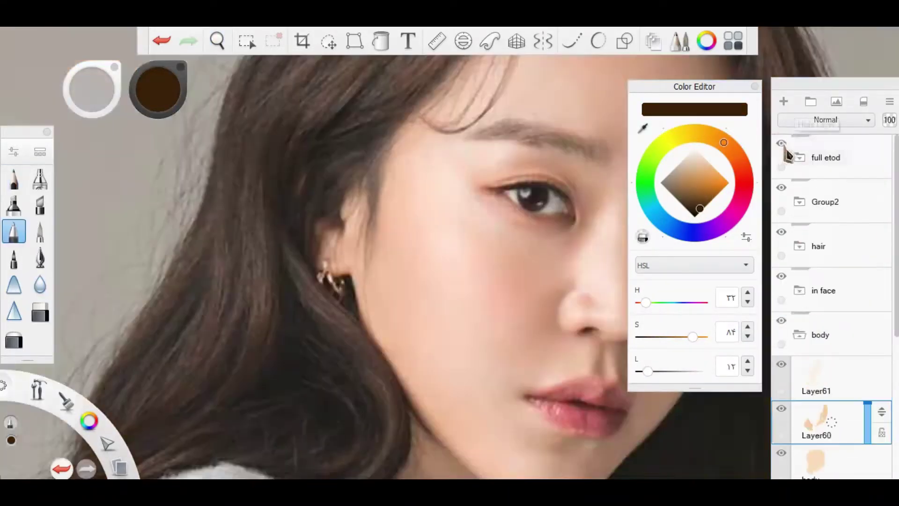
pyautogui.click(781, 143)
pyautogui.moveTo(648, 371); pyautogui.dragTo(677, 373)
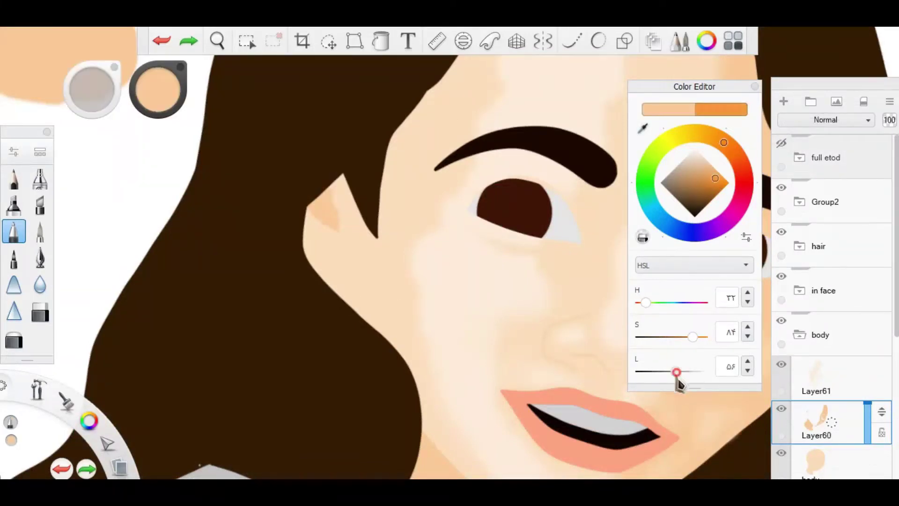
pyautogui.moveTo(694, 336); pyautogui.dragTo(669, 336)
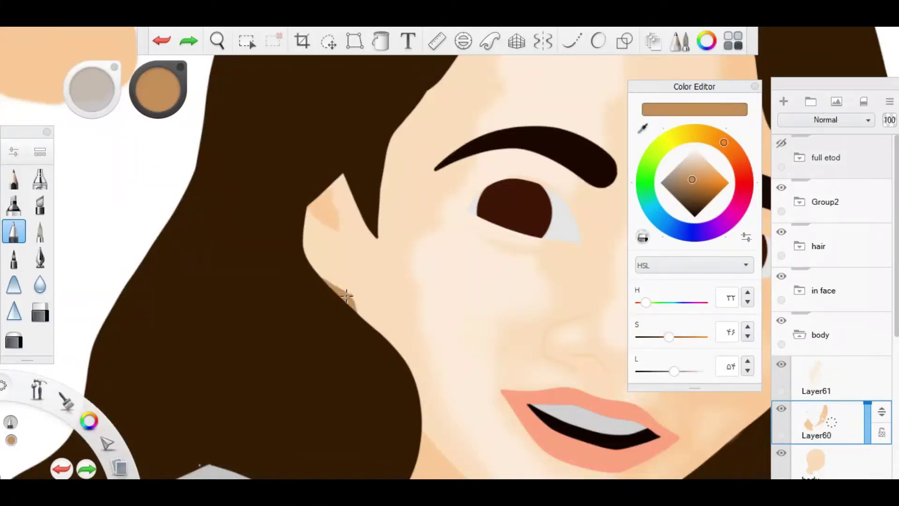
pyautogui.moveTo(347, 295); pyautogui.dragTo(304, 257)
pyautogui.moveTo(416, 239); pyautogui.dragTo(424, 191)
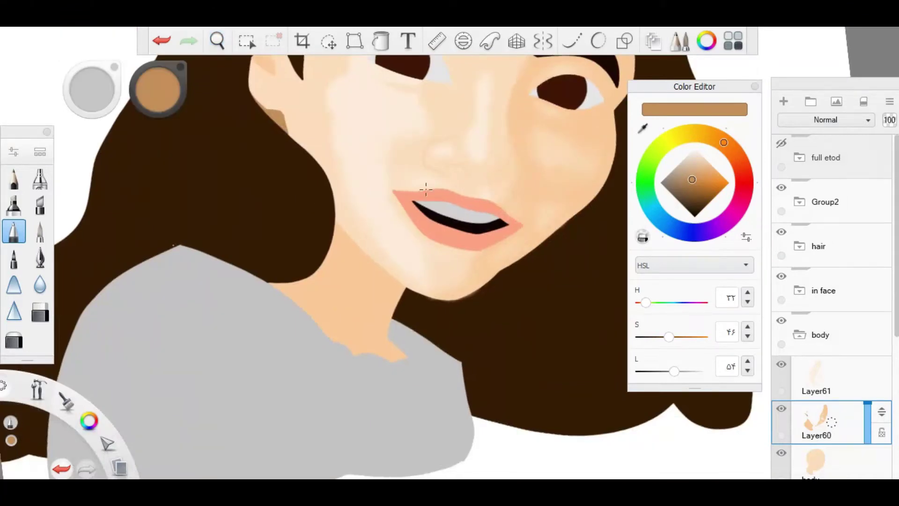
pyautogui.scroll(3, 348, 203)
# Add a new layer above Layer60 and paint the brown shadow under the earlobe on it.
pyautogui.click(784, 102)
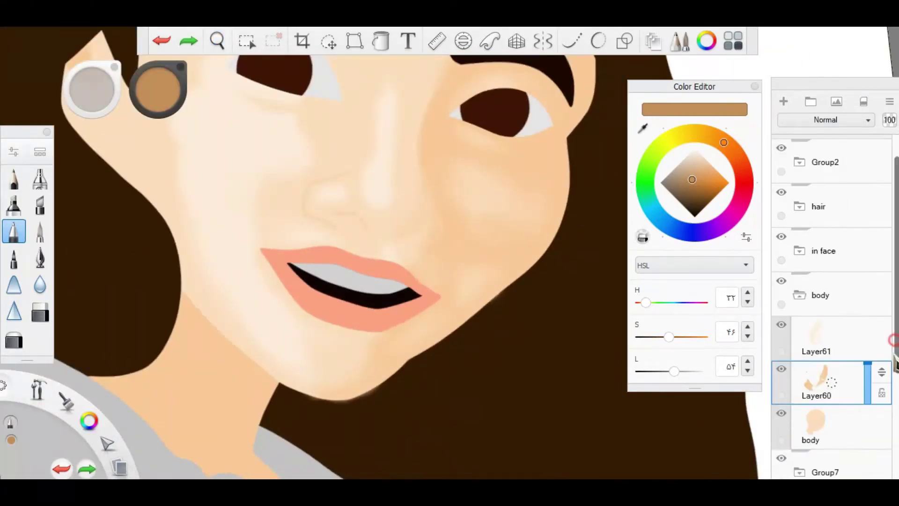
pyautogui.press('space')
pyautogui.moveTo(225, 143); pyautogui.dragTo(217, 240)
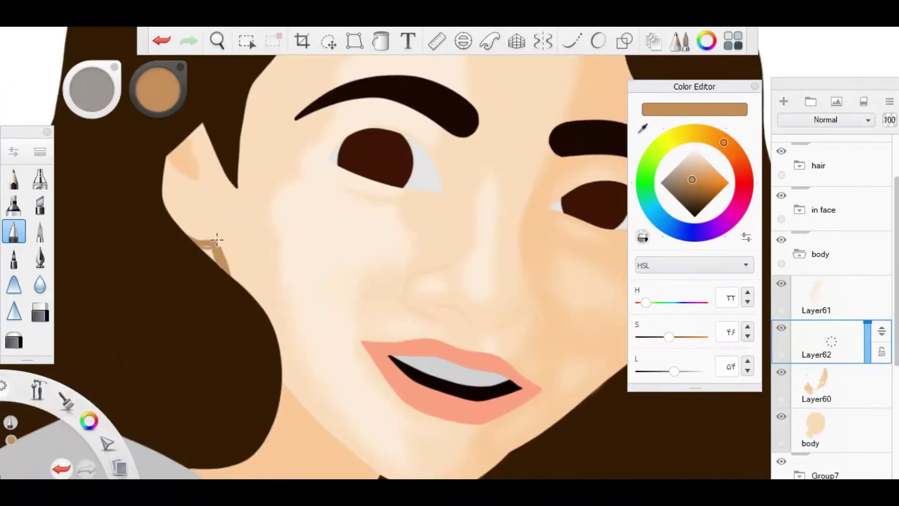
# Draw a thin brown contour down the shaded side of the nose on Layer62 using a steady stroke of 74.
pyautogui.press('space')
pyautogui.scroll(-3, 371, 191)
pyautogui.scroll(3, 351, 207)
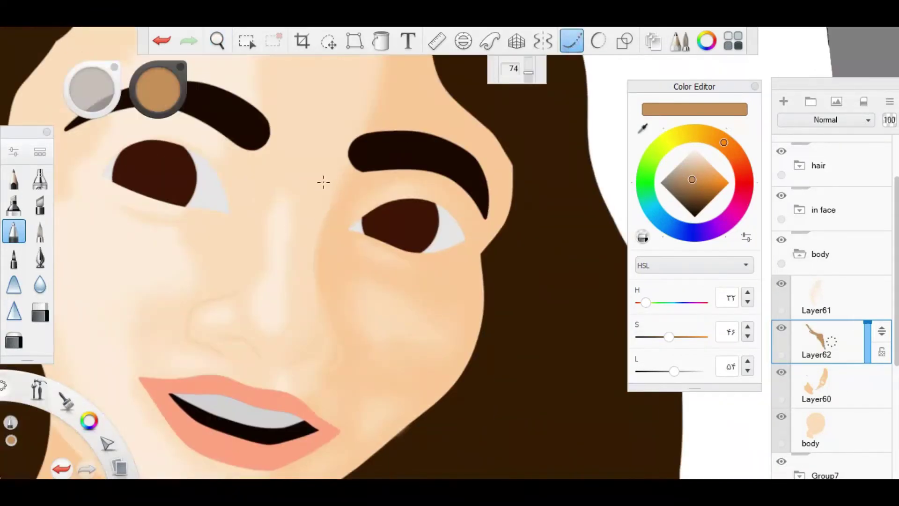
pyautogui.press('space')
pyautogui.scroll(2, 346, 241)
pyautogui.moveTo(336, 276); pyautogui.dragTo(369, 161)
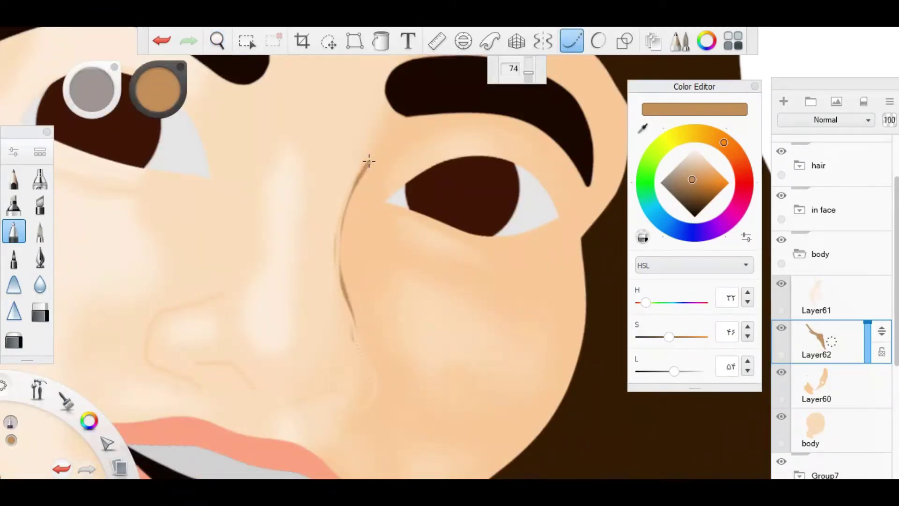
# Save the portrait drawing.
pyautogui.press('space')
pyautogui.scroll(-4, 226, 211)
pyautogui.scroll(3, 278, 167)
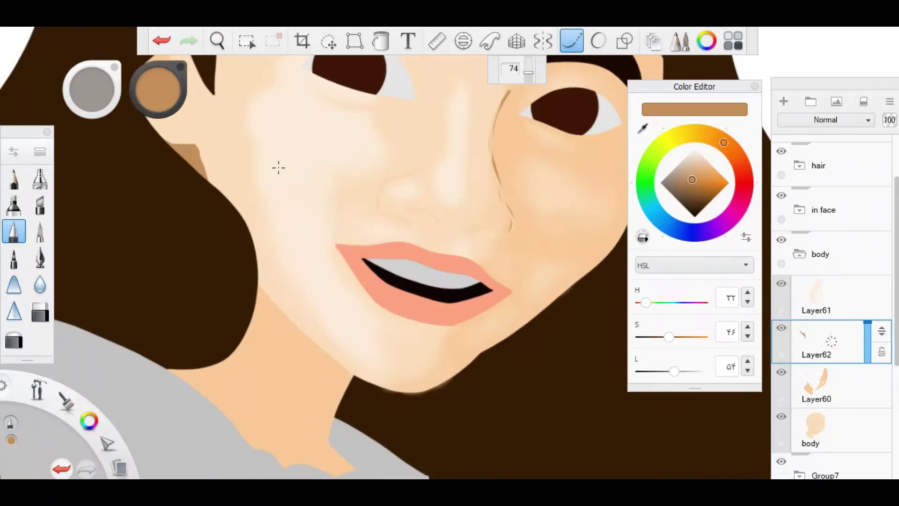
pyautogui.hotkey('ctrl', 's')
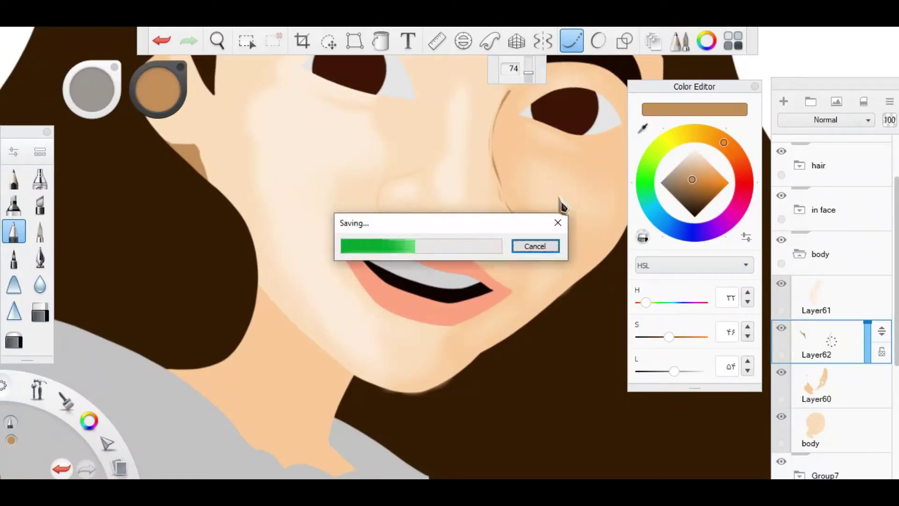
# Turn off the steady stroke, undo the last stroke, and paint a brown hair shadow along the neck with the Inking Pen.
pyautogui.press('space')
pyautogui.scroll(-3, 442, 211)
pyautogui.scroll(-2, 318, 293)
pyautogui.scroll(2, 823, 344)
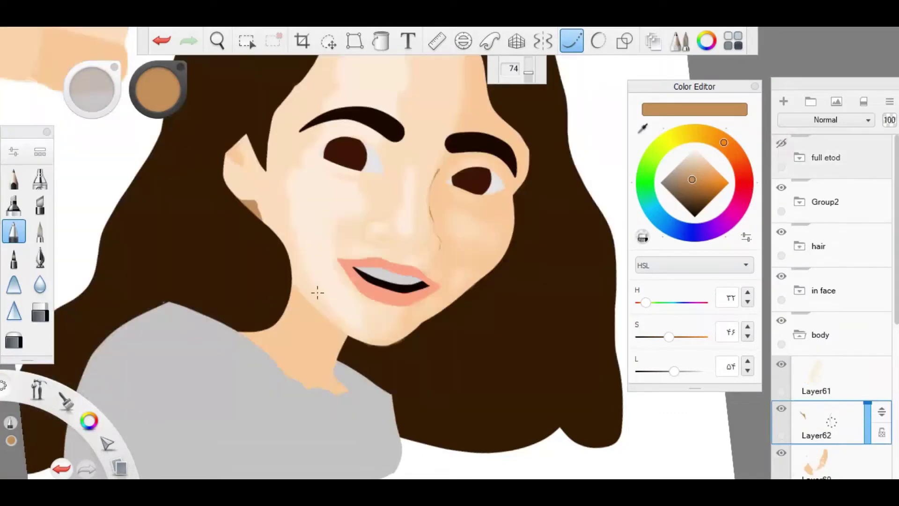
pyautogui.scroll(3, 421, 187)
pyautogui.click(581, 46)
pyautogui.hotkey('ctrl', 'z')
pyautogui.click(40, 258)
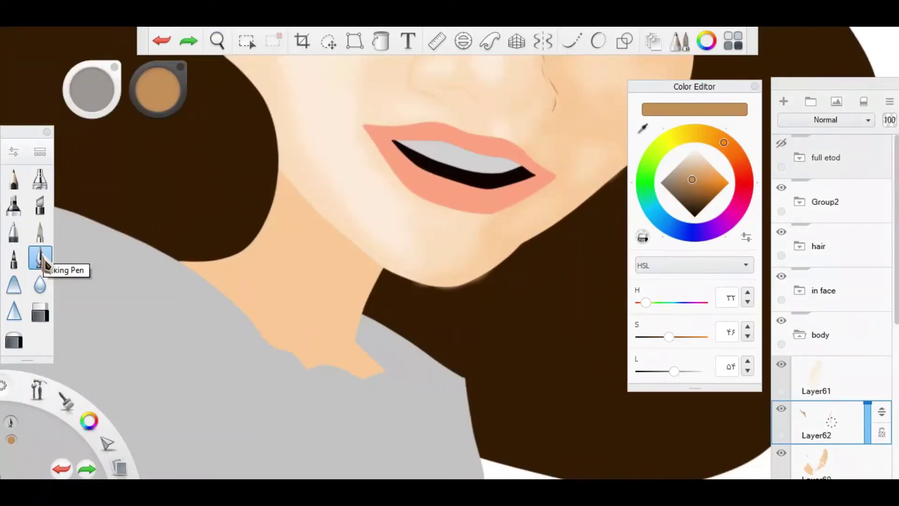
pyautogui.moveTo(281, 213)
pyautogui.mouseDown()
pyautogui.moveTo(211, 274)
pyautogui.moveTo(182, 275)
pyautogui.mouseUp()
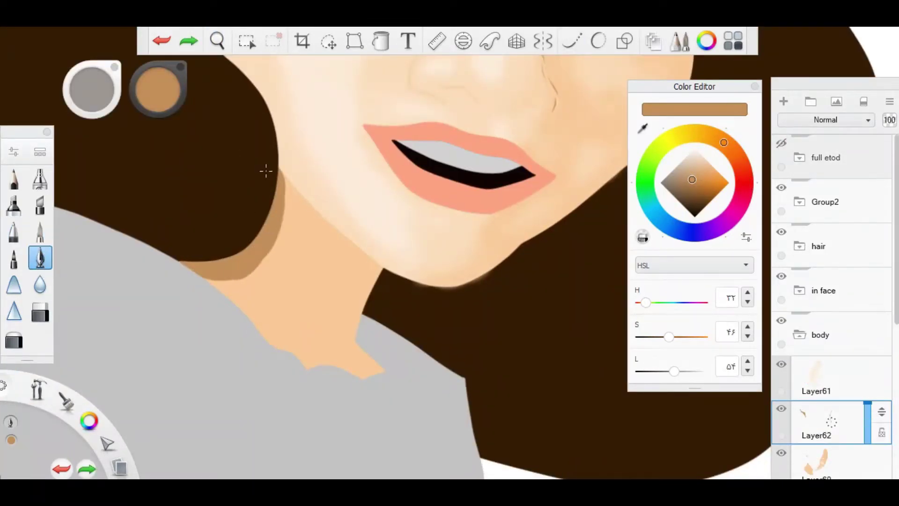
# Sample the peach skin tone and paint shadows under the nostrils and in the groove above the lips on Layer60.
pyautogui.press('space')
pyautogui.moveTo(278, 195)
pyautogui.mouseDown()
pyautogui.moveTo(335, 222)
pyautogui.moveTo(536, 158)
pyautogui.mouseUp()
pyautogui.keyDown('alt'); pyautogui.click(404, 163); pyautogui.keyUp('alt')
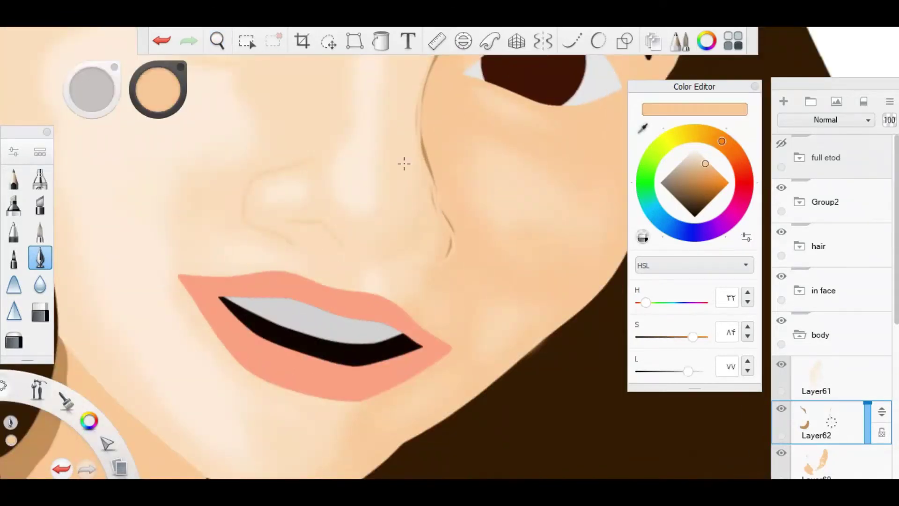
pyautogui.hotkey('ctrl', 'z')
pyautogui.hotkey('ctrl', 'z')
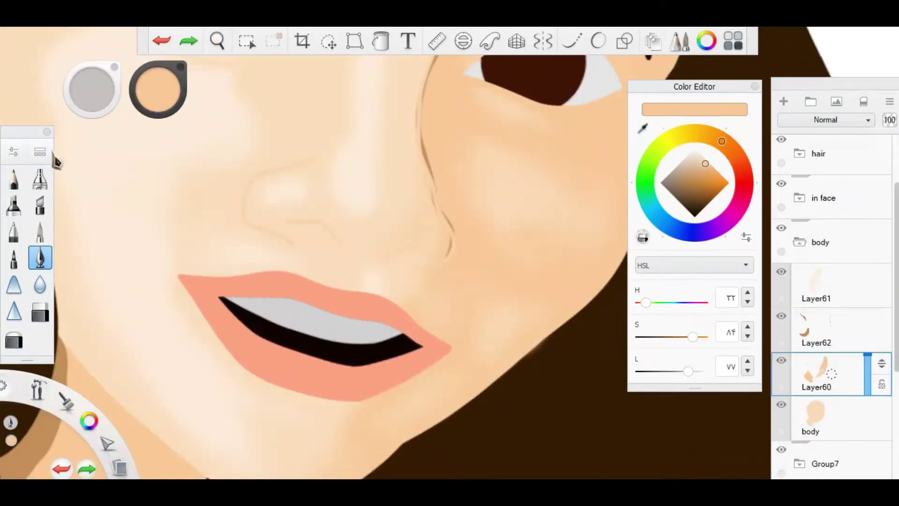
pyautogui.click(14, 152)
pyautogui.click(345, 261)
pyautogui.moveTo(345, 261); pyautogui.dragTo(344, 276)
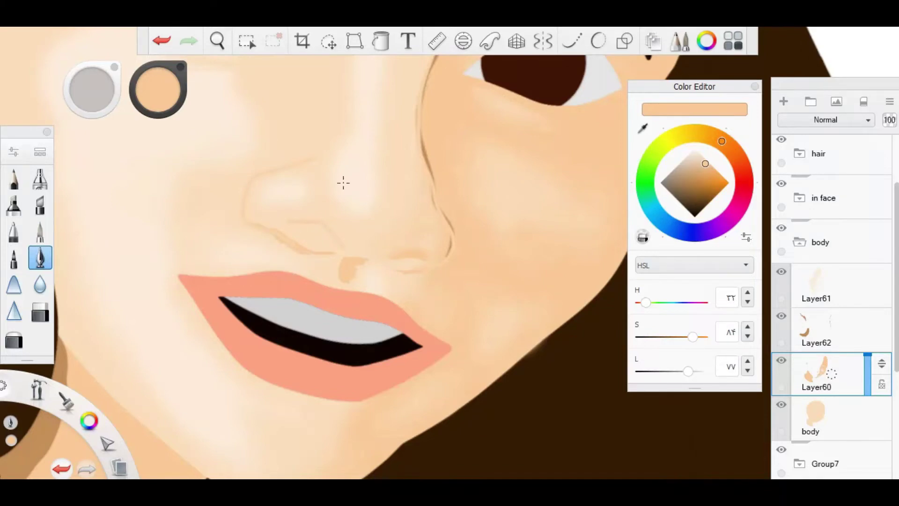
# Sample the brown shadow tone and paint both nostrils on Layer62.
pyautogui.click(817, 328)
pyautogui.keyDown('alt'); pyautogui.click(251, 254); pyautogui.keyUp('alt')
pyautogui.moveTo(333, 239); pyautogui.dragTo(370, 289)
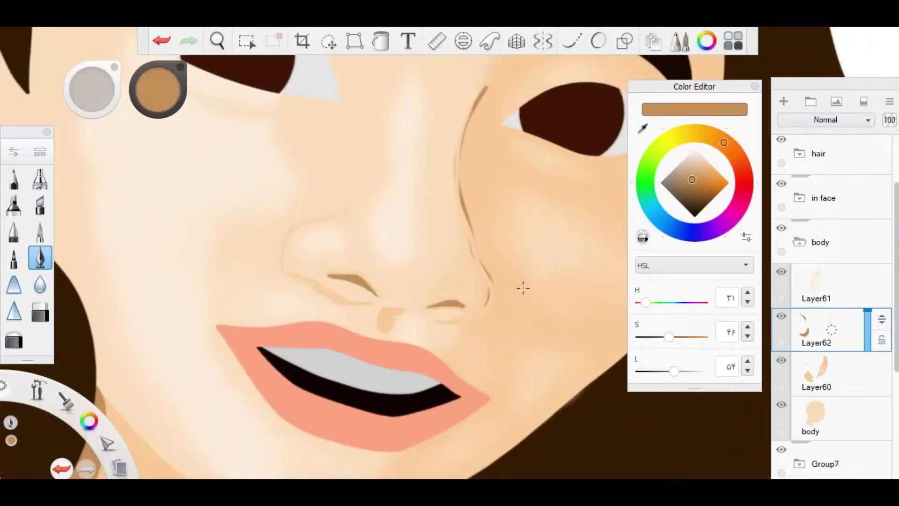
# Sample the peach skin tone, check the reference photo, and shade between the inner eye corner and the nose bridge on Layer62.
pyautogui.keyDown('alt'); pyautogui.click(430, 242); pyautogui.keyUp('alt')
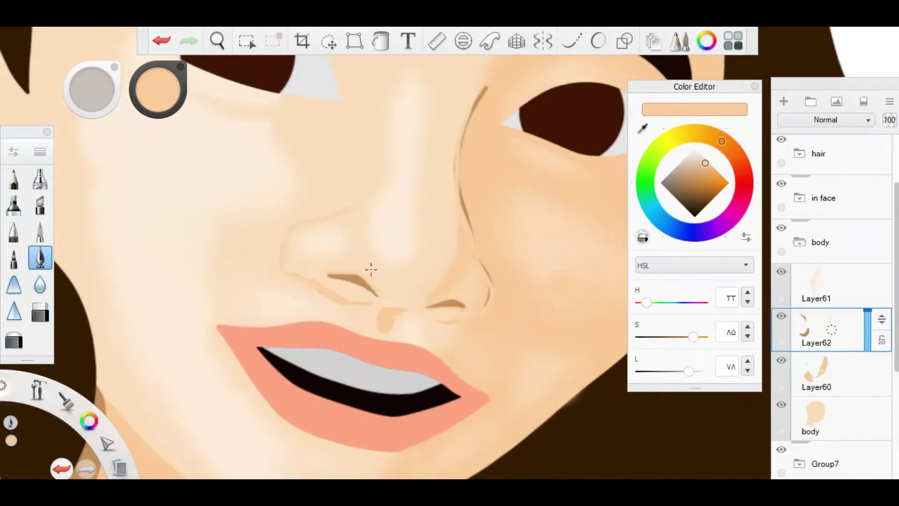
pyautogui.scroll(2, 831, 234)
pyautogui.click(780, 145)
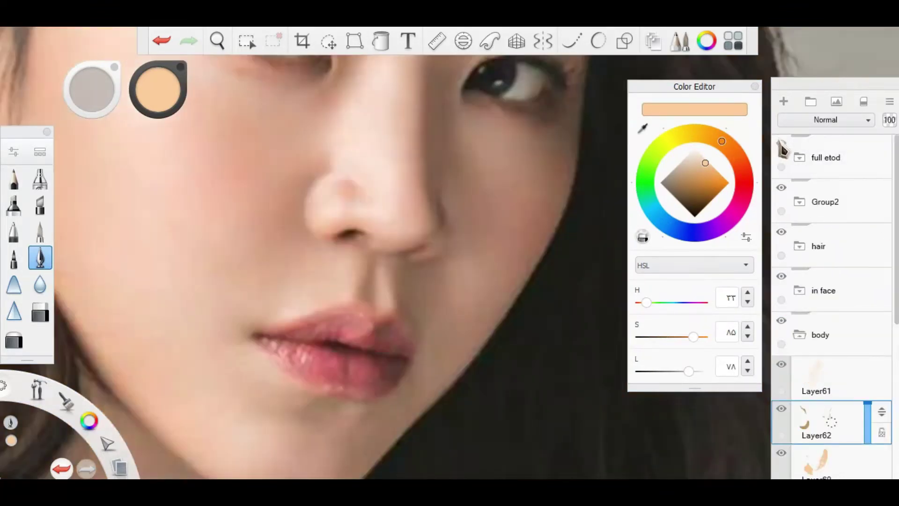
pyautogui.click(781, 145)
pyautogui.scroll(3, 349, 192)
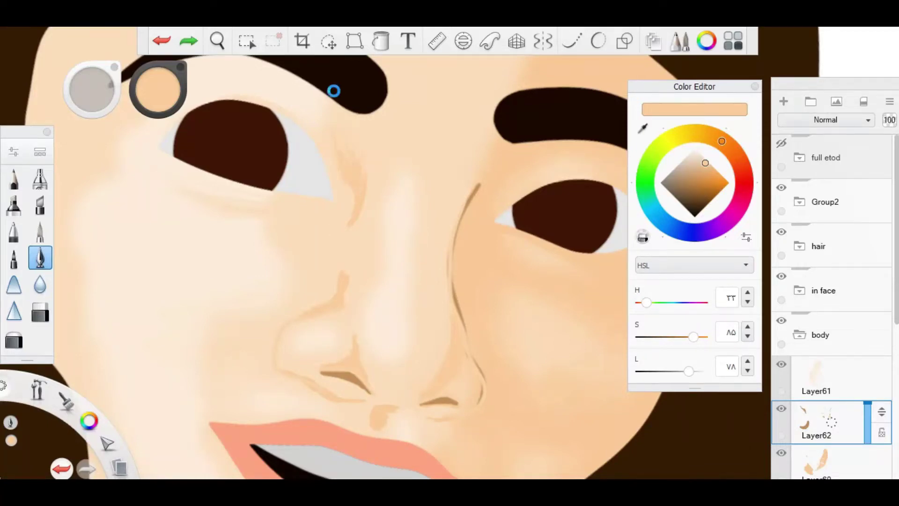
pyautogui.moveTo(342, 149)
pyautogui.mouseDown()
pyautogui.moveTo(352, 183)
pyautogui.moveTo(359, 169)
pyautogui.mouseUp()
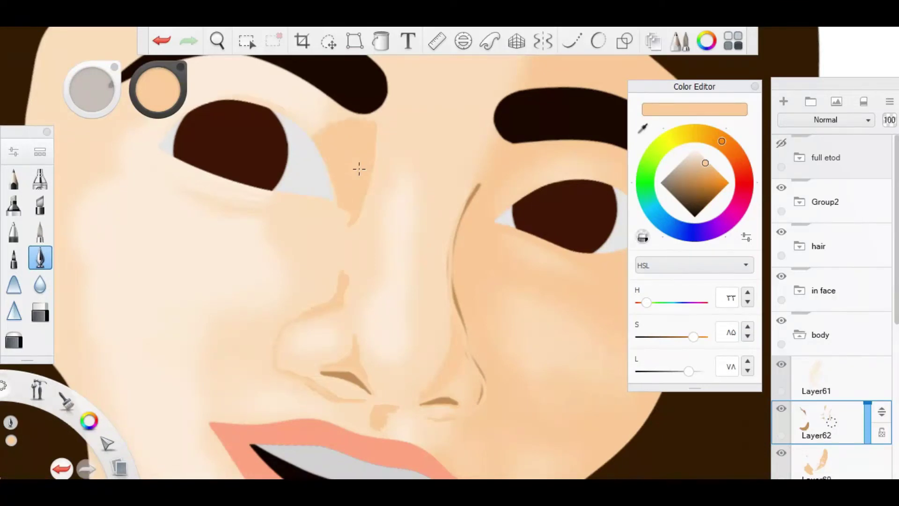
# Compare the painted nose and eye areas with the reference photo.
pyautogui.click(824, 291)
pyautogui.press('space')
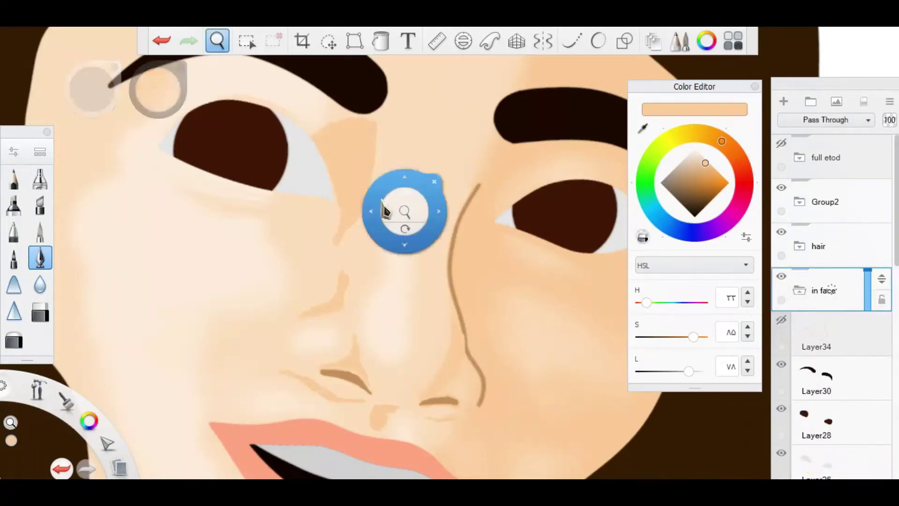
pyautogui.moveTo(402, 209); pyautogui.dragTo(396, 227)
pyautogui.click(781, 143)
pyautogui.click(781, 143)
pyautogui.scroll(3, 395, 154)
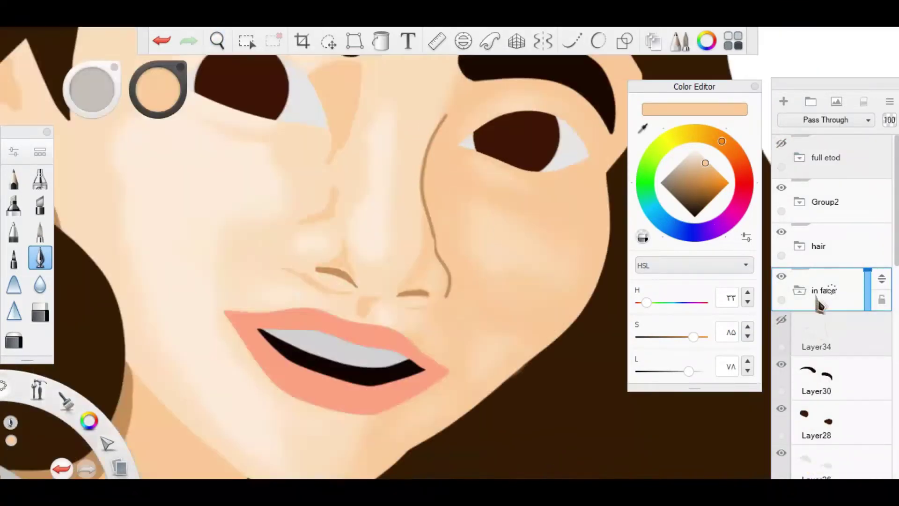
pyautogui.click(819, 305)
# Paint a brown shadow down the shaded side of the nose on Layer62 and check it against the reference photo.
pyautogui.press('space')
pyautogui.moveTo(335, 161); pyautogui.dragTo(347, 150)
pyautogui.moveTo(345, 252)
pyautogui.mouseDown()
pyautogui.moveTo(334, 296)
pyautogui.moveTo(345, 281)
pyautogui.mouseUp()
pyautogui.moveTo(341, 149)
pyautogui.mouseDown()
pyautogui.moveTo(358, 226)
pyautogui.moveTo(348, 189)
pyautogui.mouseUp()
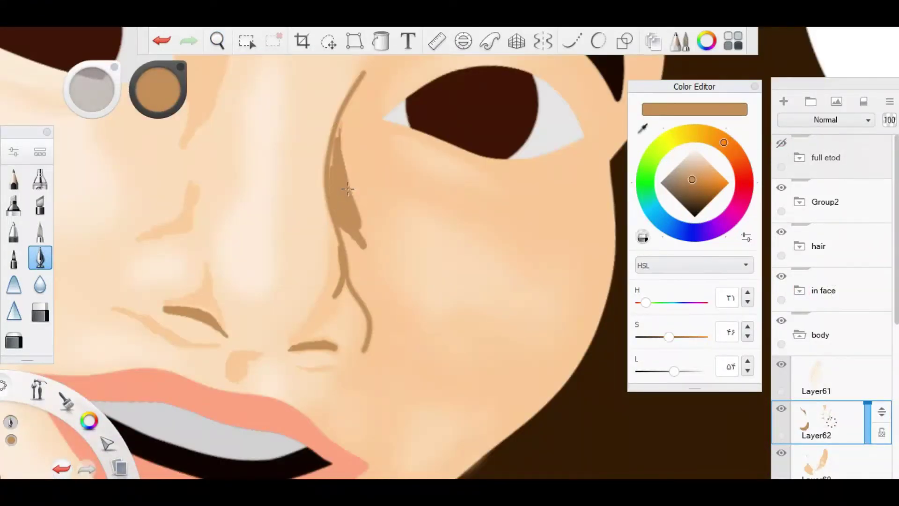
pyautogui.click(781, 143)
pyautogui.click(781, 143)
pyautogui.click(781, 143)
pyautogui.click(781, 142)
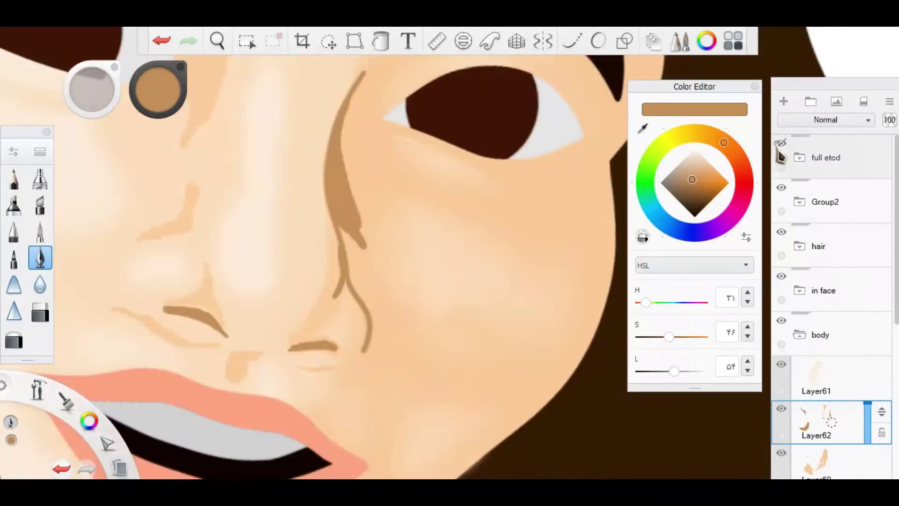
# Sample the peach tone on Layer60 and paint the smile fold running from the nose wing towards the mouth corner.
pyautogui.moveTo(143, 194); pyautogui.dragTo(265, 182)
pyautogui.keyDown('alt'); pyautogui.click(265, 182); pyautogui.keyUp('alt')
pyautogui.keyDown('ctrl'); pyautogui.keyDown('alt'); pyautogui.click(250, 236); pyautogui.keyUp('alt'); pyautogui.keyUp('ctrl')
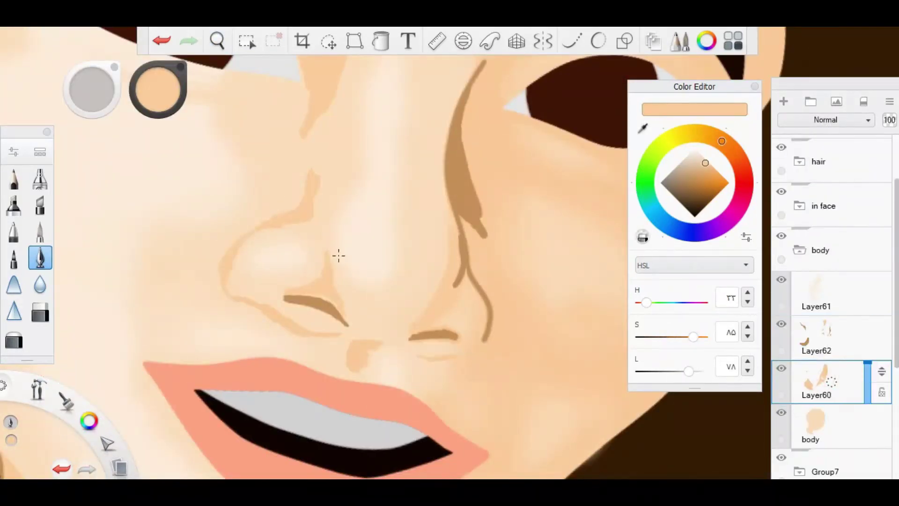
pyautogui.scroll(2, 834, 211)
pyautogui.click(781, 143)
pyautogui.click(782, 143)
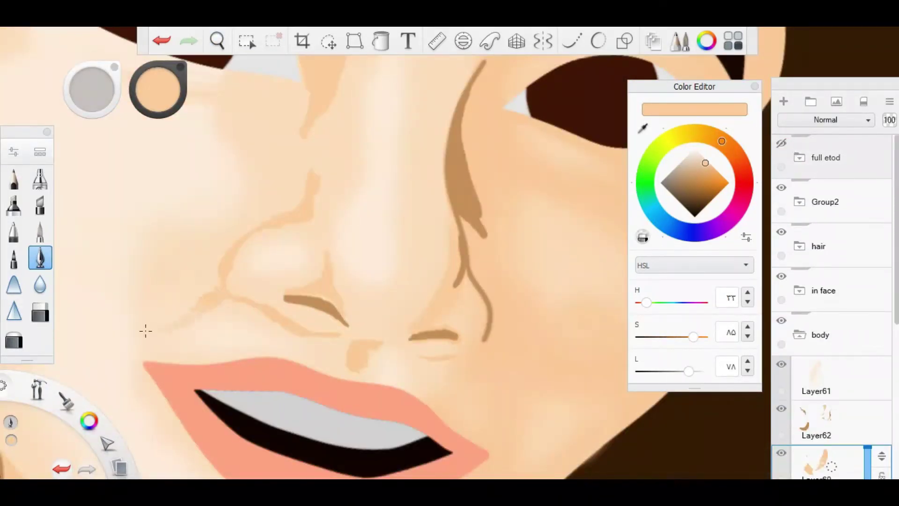
# Sample the brown on Layer62, extend the contour under the shaded nose wing and draw a thin crease at the outer eye corner.
pyautogui.keyDown('ctrl'); pyautogui.keyDown('alt'); pyautogui.click(482, 300); pyautogui.keyUp('alt'); pyautogui.keyUp('ctrl')
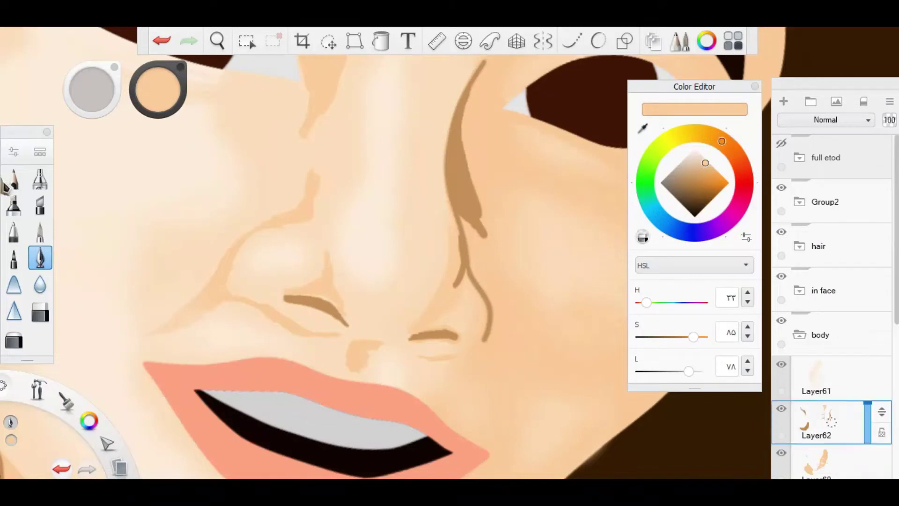
pyautogui.keyDown('alt'); pyautogui.click(464, 206); pyautogui.keyUp('alt')
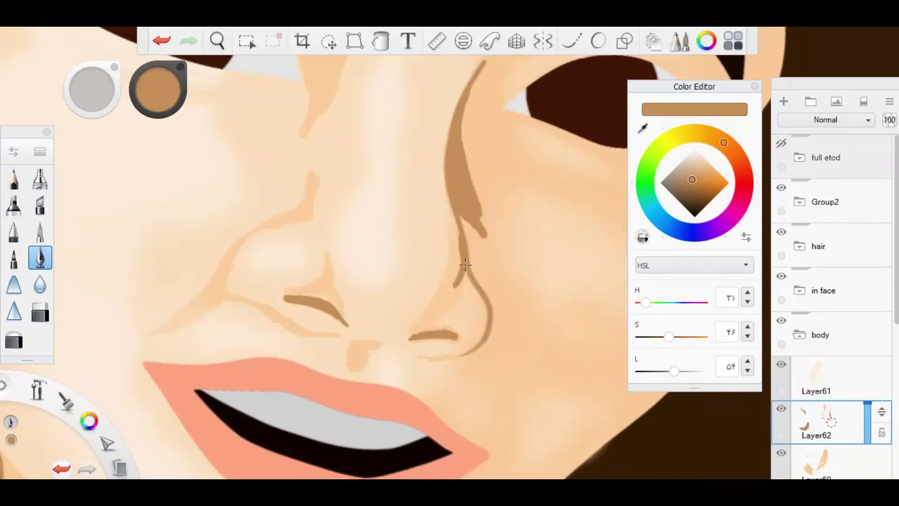
pyautogui.moveTo(466, 265); pyautogui.dragTo(482, 177)
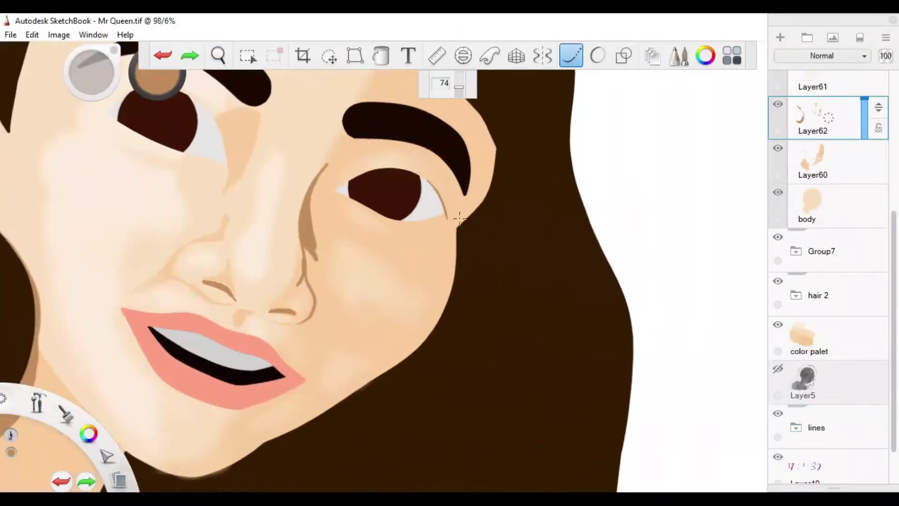
# Paint a brown shadow along the shaded temple, cheek, jawline and chin on Layer62.
pyautogui.moveTo(450, 253); pyautogui.dragTo(417, 354)
pyautogui.moveTo(318, 207); pyautogui.dragTo(396, 167)
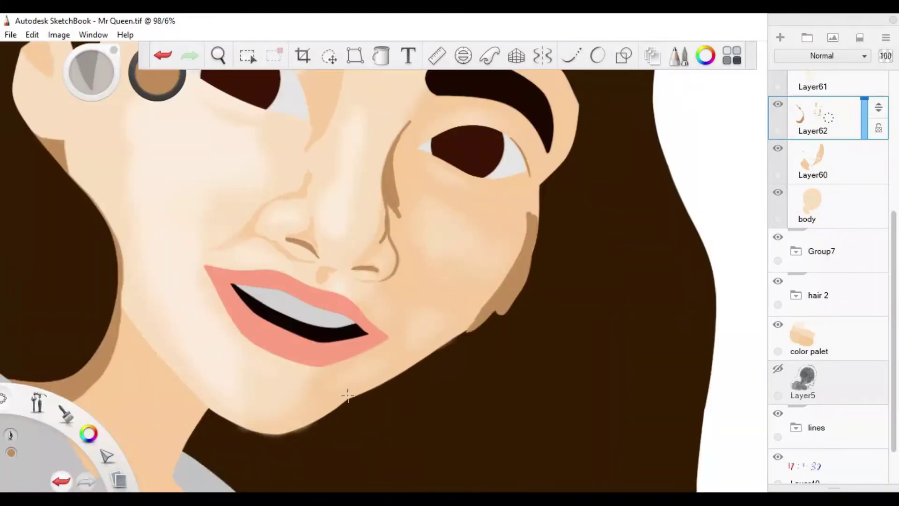
pyautogui.moveTo(355, 388)
pyautogui.mouseDown()
pyautogui.moveTo(276, 436)
pyautogui.moveTo(304, 432)
pyautogui.moveTo(265, 435)
pyautogui.mouseUp()
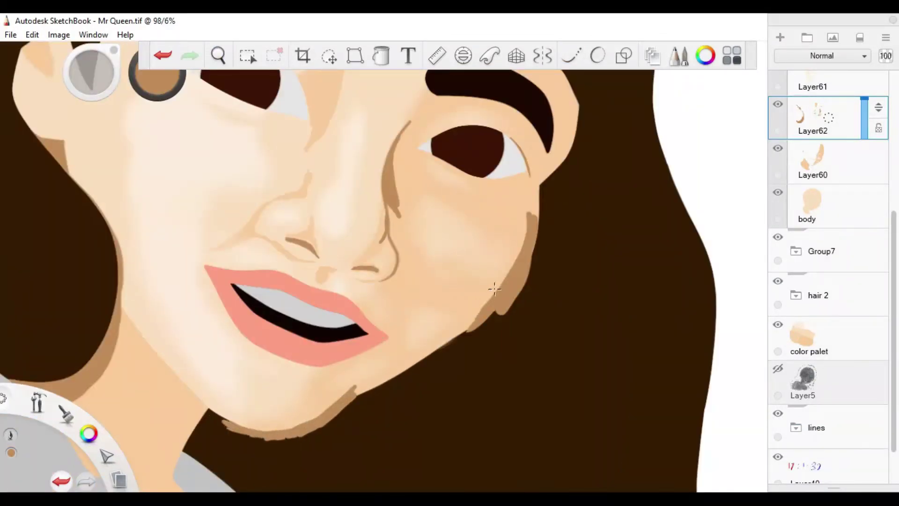
pyautogui.moveTo(494, 289)
pyautogui.mouseDown()
pyautogui.moveTo(361, 391)
pyautogui.moveTo(386, 378)
pyautogui.mouseUp()
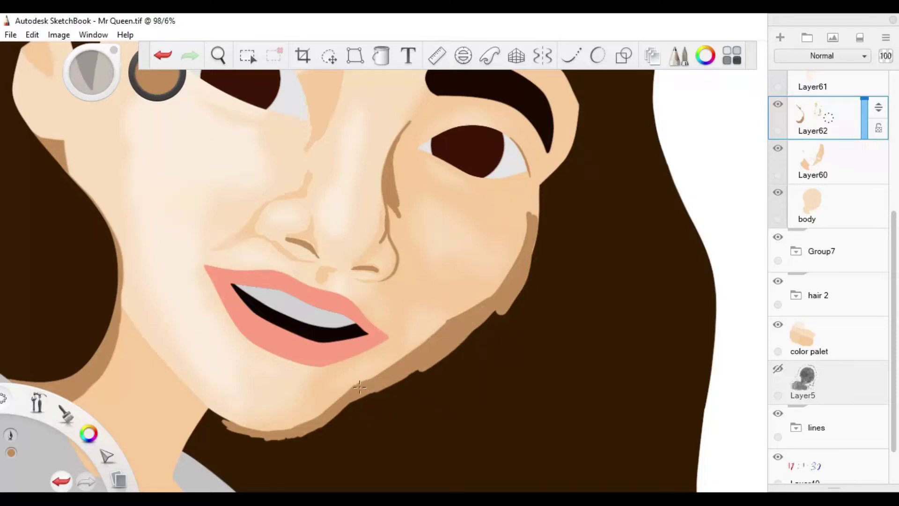
pyautogui.moveTo(582, 104); pyautogui.dragTo(535, 230)
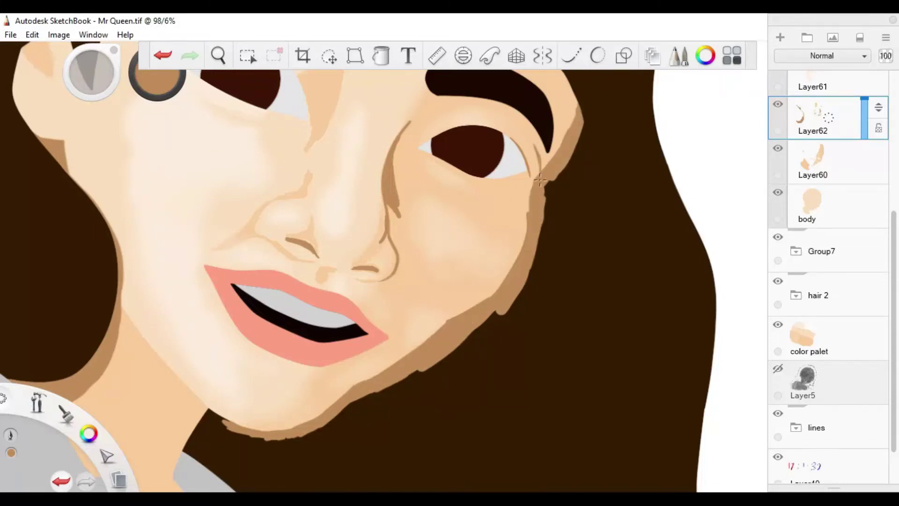
# Paint brown creases under both eyes and beside the nose bridge on Layer62.
pyautogui.moveTo(475, 199); pyautogui.dragTo(529, 197)
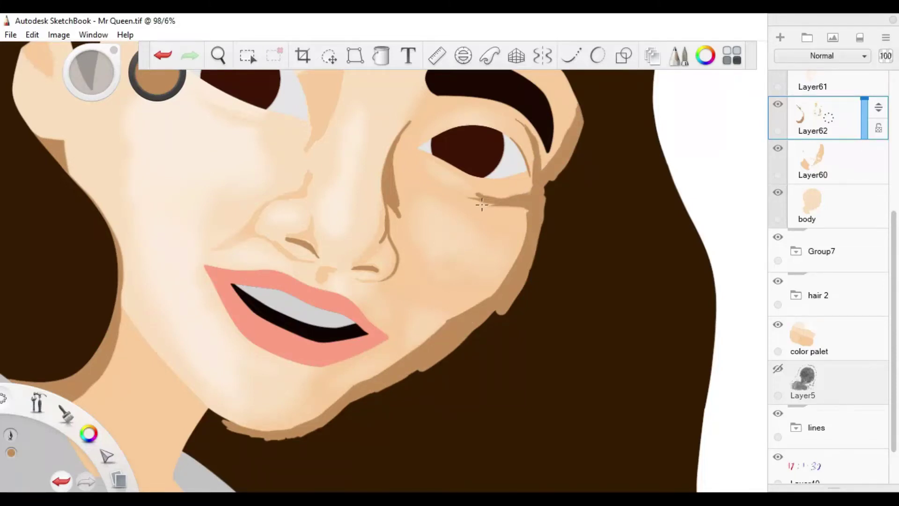
pyautogui.scroll(3, 322, 179)
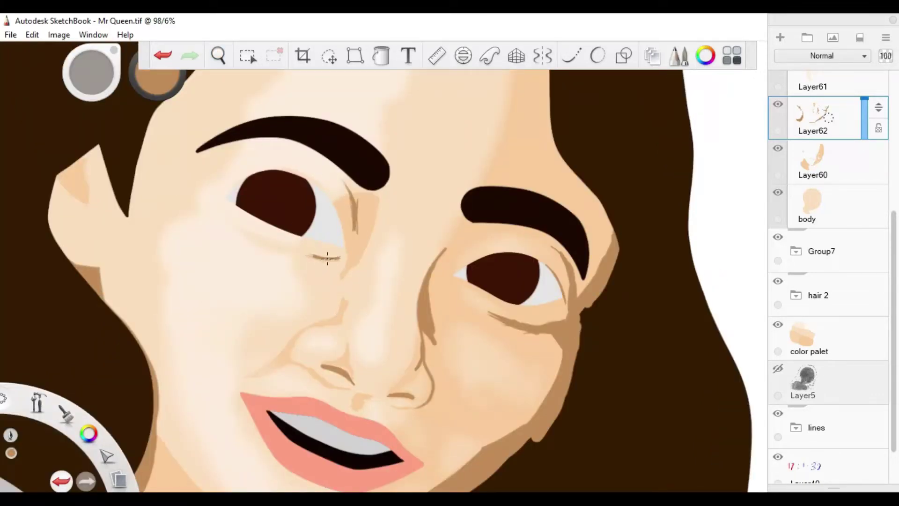
pyautogui.hotkey('ctrl', 'z')
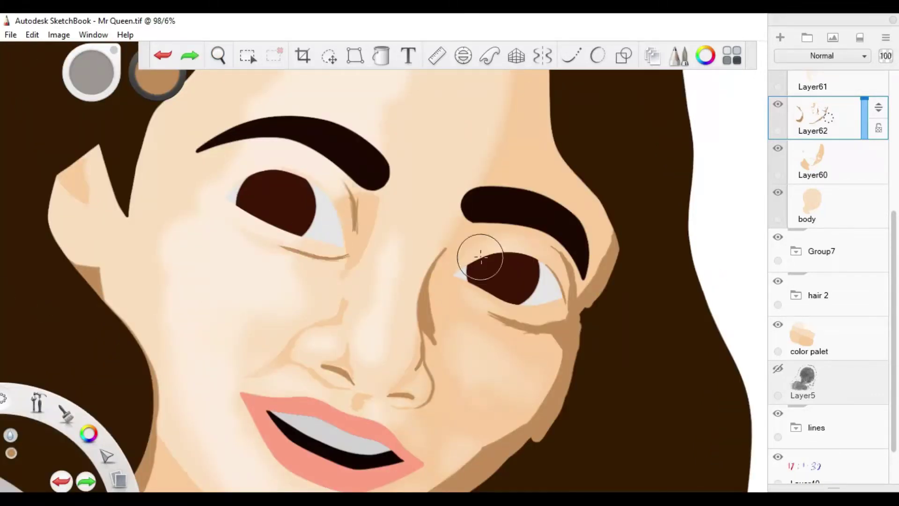
# Blend the brown shadows around the eyes, along the cheek and jaw, and down the side of the nose.
pyautogui.moveTo(557, 253); pyautogui.dragTo(516, 315)
pyautogui.scroll(-3, 452, 345)
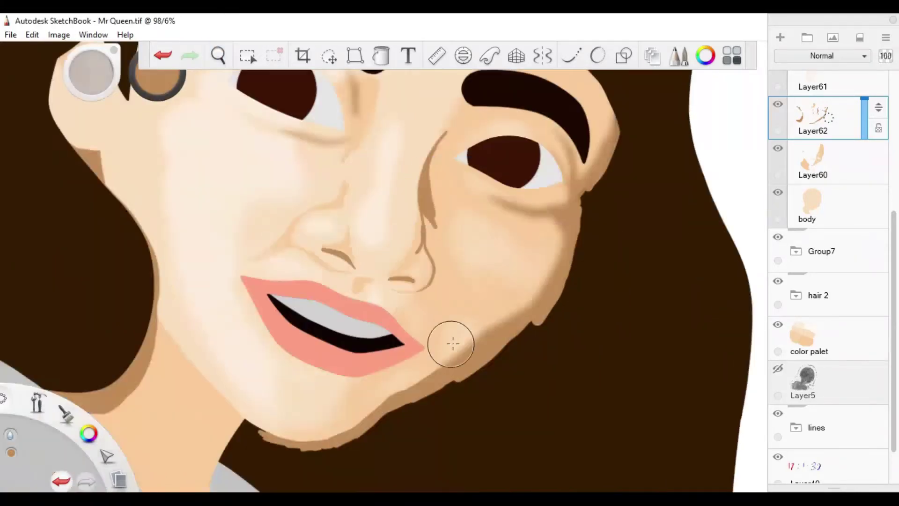
pyautogui.moveTo(443, 147)
pyautogui.mouseDown()
pyautogui.moveTo(426, 234)
pyautogui.moveTo(442, 314)
pyautogui.moveTo(411, 263)
pyautogui.mouseUp()
pyautogui.hotkey('ctrl', 'z')
# Draw a brown eyelid crease from the nose bridge over the shaded eye on Layer62.
pyautogui.press('space')
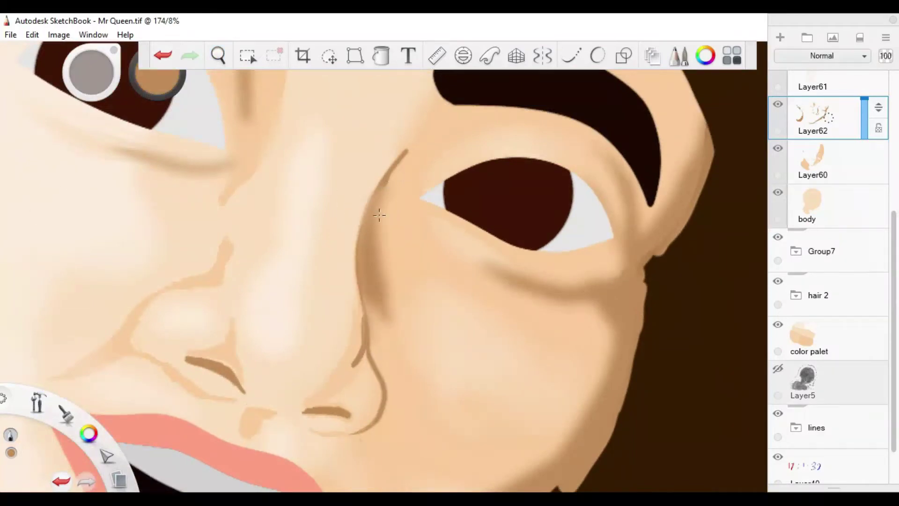
pyautogui.hotkey('ctrl', 'z')
pyautogui.moveTo(406, 150); pyautogui.dragTo(472, 121)
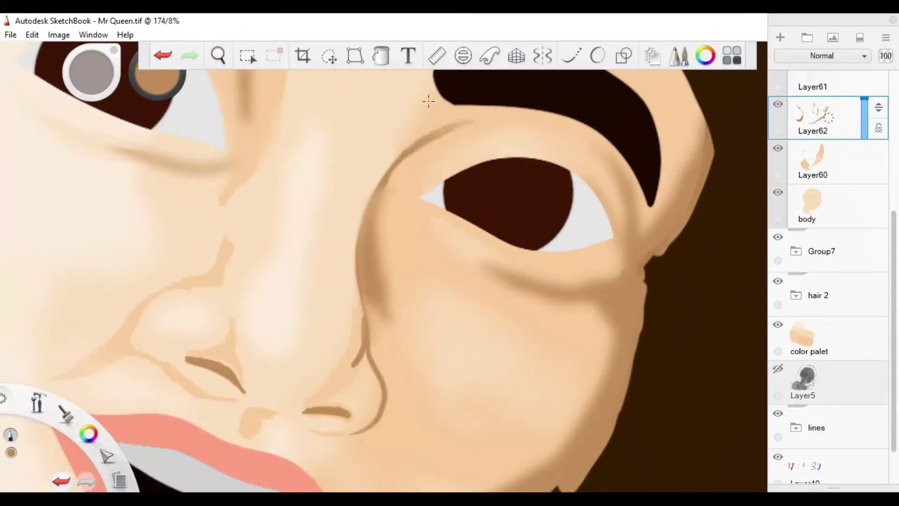
pyautogui.moveTo(541, 120); pyautogui.dragTo(438, 126)
# Paint a brown smile fold running down from the shaded nose wing.
pyautogui.press('space')
pyautogui.moveTo(356, 178)
pyautogui.mouseDown()
pyautogui.moveTo(345, 177)
pyautogui.moveTo(388, 179)
pyautogui.mouseUp()
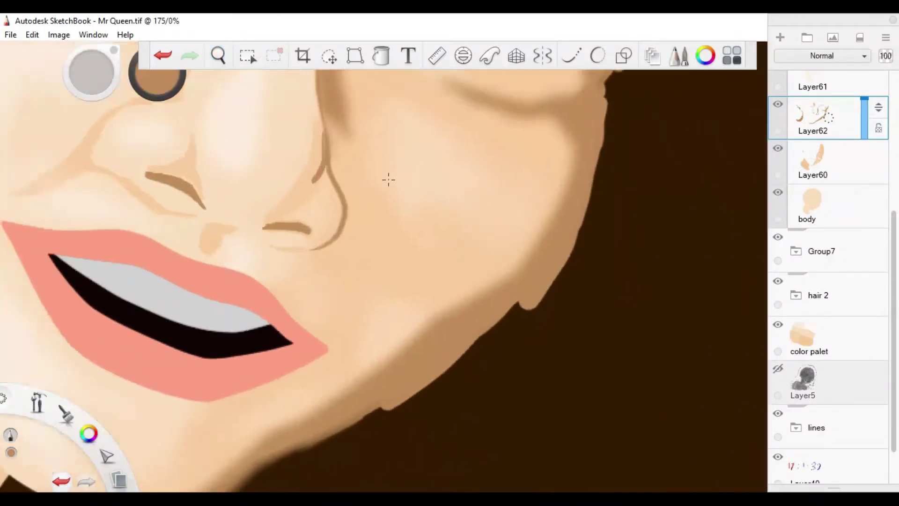
pyautogui.moveTo(347, 211); pyautogui.dragTo(375, 261)
pyautogui.moveTo(351, 227)
pyautogui.mouseDown()
pyautogui.moveTo(373, 253)
pyautogui.moveTo(337, 299)
pyautogui.mouseUp()
# Add fine hatched brown strokes along the lower side of the nose and the inner edge of the cheek shadow.
pyautogui.press('space')
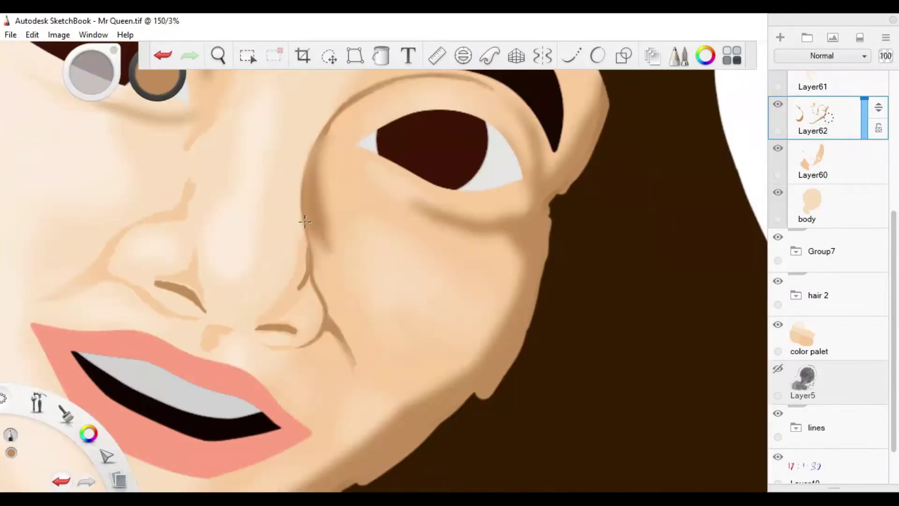
pyautogui.moveTo(313, 253)
pyautogui.mouseDown()
pyautogui.moveTo(332, 305)
pyautogui.moveTo(314, 263)
pyautogui.mouseUp()
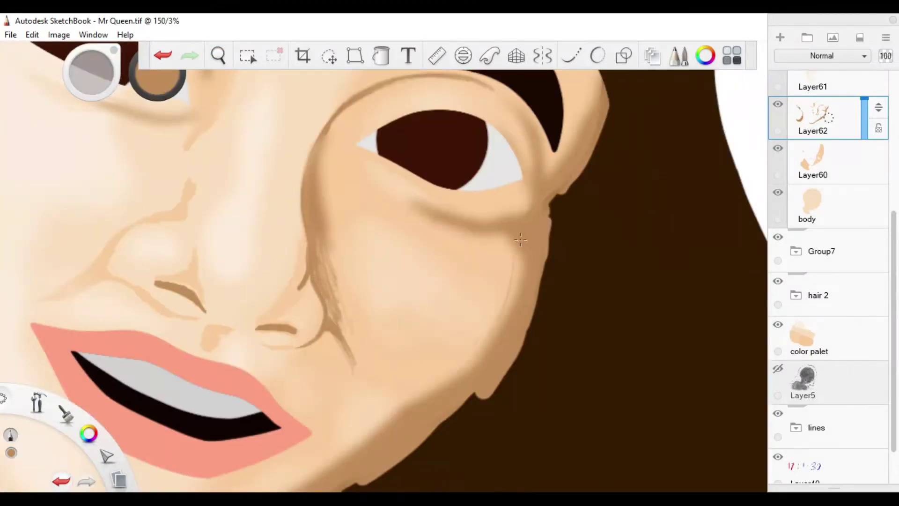
pyautogui.moveTo(488, 321); pyautogui.dragTo(420, 387)
# Sample the peach skin tone and paint a soft shadow at the lit mouth corner on Layer60, undoing the first brown stroke.
pyautogui.press('space')
pyautogui.moveTo(296, 284)
pyautogui.mouseDown()
pyautogui.moveTo(297, 301)
pyautogui.moveTo(184, 212)
pyautogui.mouseUp()
pyautogui.hotkey('ctrl', 'Down')
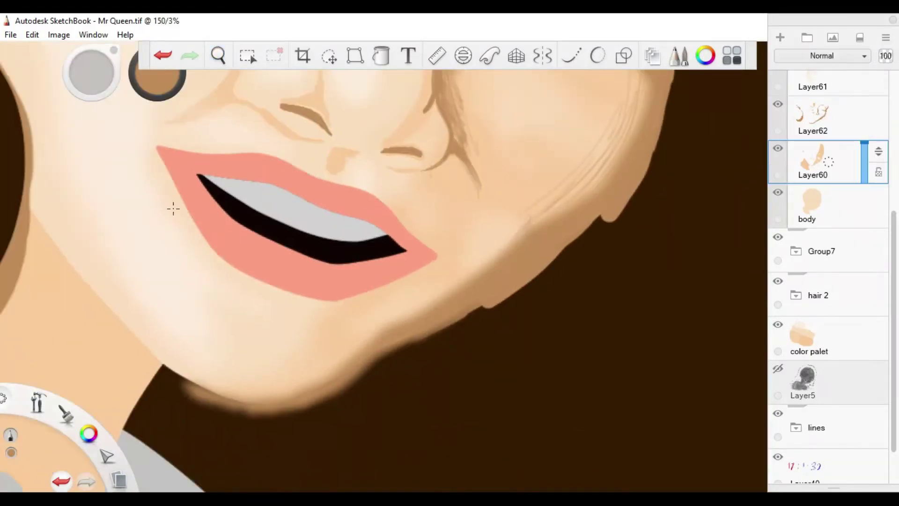
pyautogui.moveTo(149, 137); pyautogui.dragTo(168, 228)
pyautogui.hotkey('ctrl', 'z')
pyautogui.keyDown('alt'); pyautogui.click(150, 144); pyautogui.keyUp('alt')
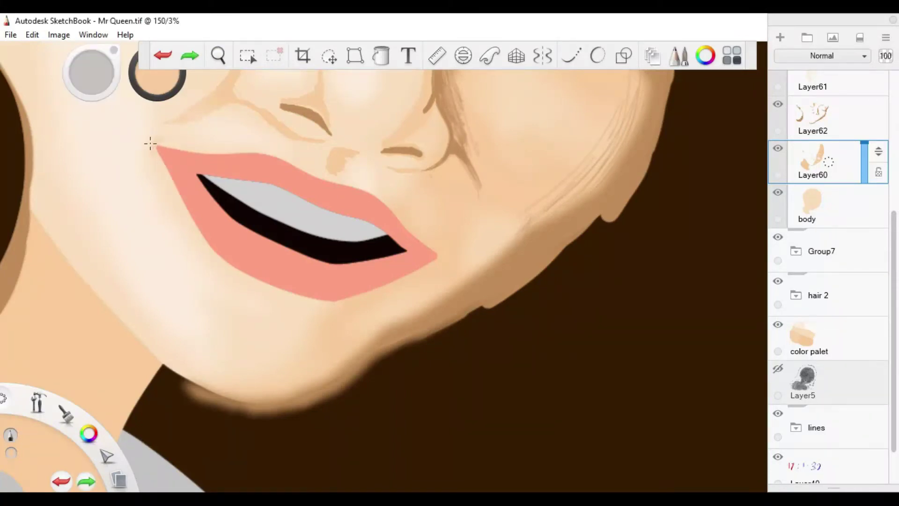
pyautogui.moveTo(151, 146); pyautogui.dragTo(147, 149)
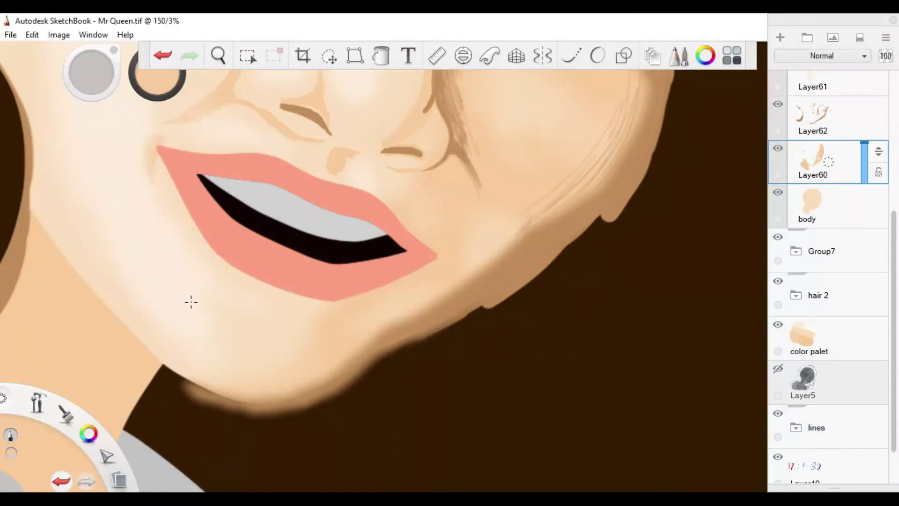
# Paint thin cream highlights below the lower lip and at the shaded mouth corner on Layer61, undoing the unwanted strokes.
pyautogui.scroll(3, 778, 296)
pyautogui.hotkey('ctrl', 'Up')
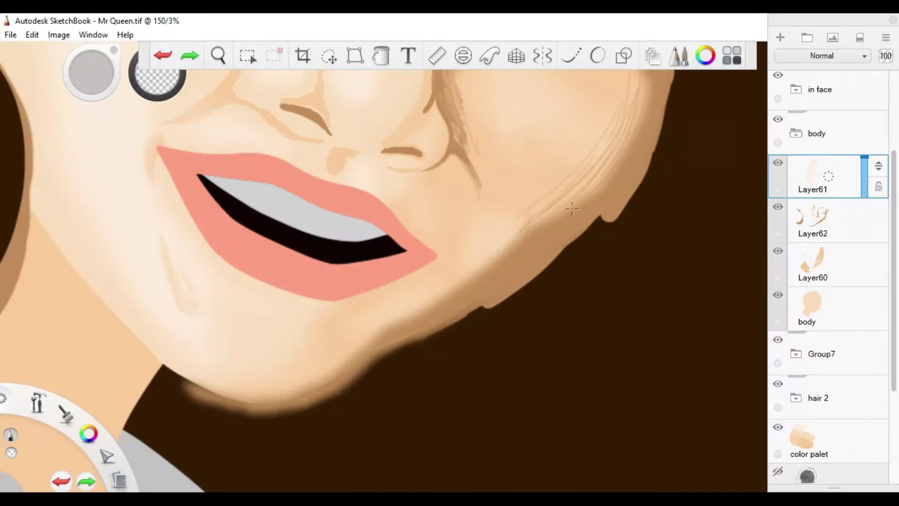
pyautogui.moveTo(370, 307)
pyautogui.mouseDown()
pyautogui.moveTo(403, 175)
pyautogui.moveTo(363, 236)
pyautogui.moveTo(337, 130)
pyautogui.moveTo(297, 203)
pyautogui.moveTo(191, 110)
pyautogui.moveTo(293, 246)
pyautogui.moveTo(323, 316)
pyautogui.moveTo(359, 287)
pyautogui.mouseUp()
pyautogui.hotkey('ctrl', 'z')
pyautogui.hotkey('ctrl', 'z')
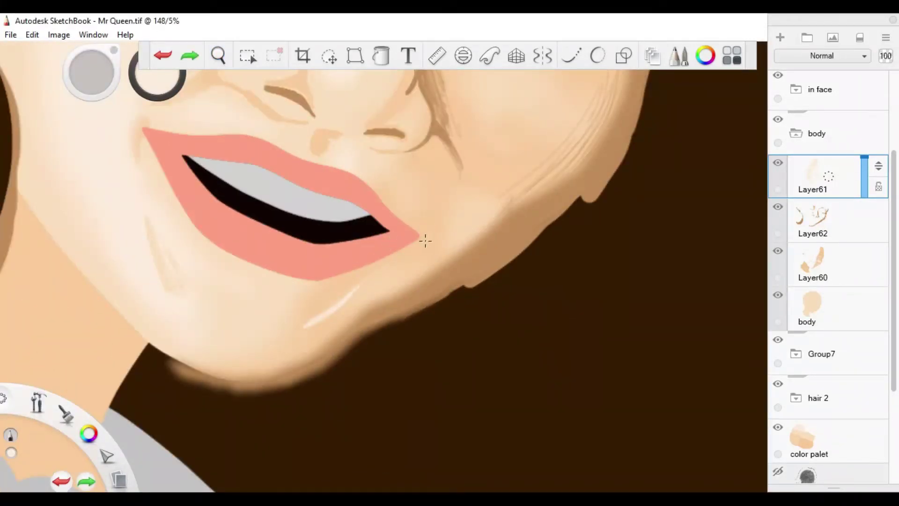
pyautogui.moveTo(424, 237); pyautogui.dragTo(413, 248)
pyautogui.scroll(-3, 243, 136)
pyautogui.scroll(4, 392, 305)
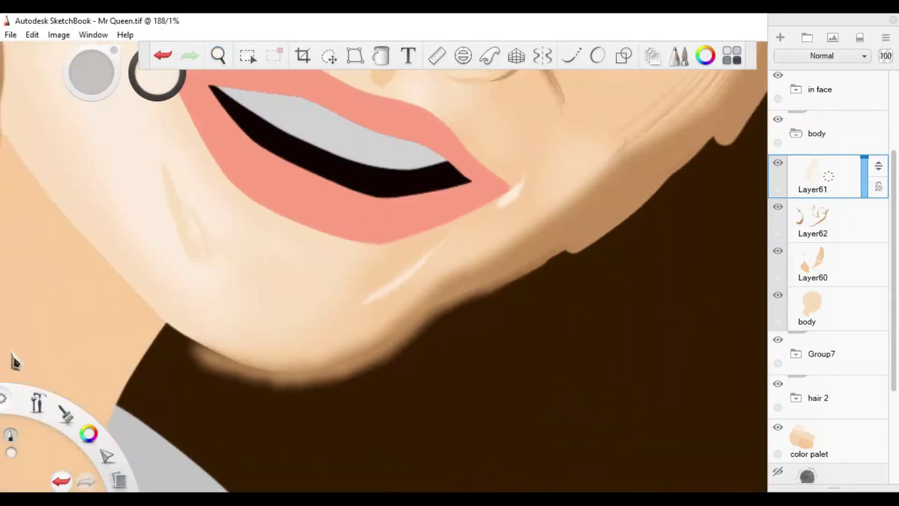
# Select the area outside the face from the body layer with the Magic Wand, clear the overflowing shading from the layers above, and deselect.
pyautogui.keyDown('alt'); pyautogui.click(367, 287); pyautogui.keyUp('alt')
pyautogui.click(248, 55)
pyautogui.click(399, 85)
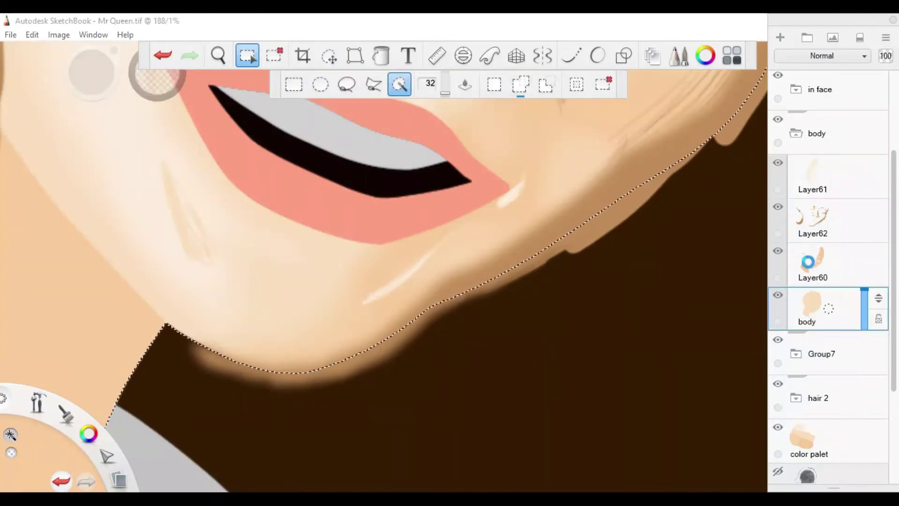
pyautogui.click(562, 234)
pyautogui.click(813, 220)
pyautogui.click(825, 176)
pyautogui.hotkey('ctrl', 'd')
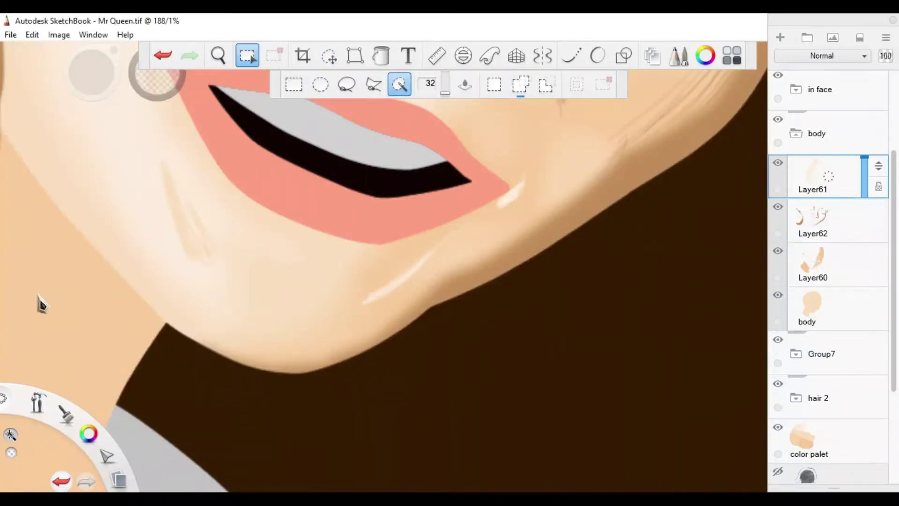
# Inspect the face shading with Layer61 and Layer60 hidden, and restore both layers.
pyautogui.press('Escape')
pyautogui.click(811, 267)
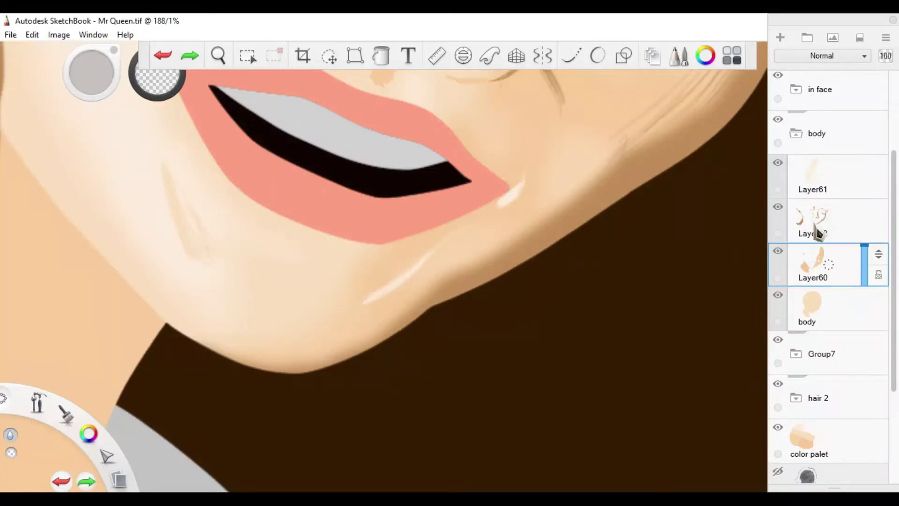
pyautogui.click(778, 162)
pyautogui.click(813, 220)
pyautogui.click(778, 253)
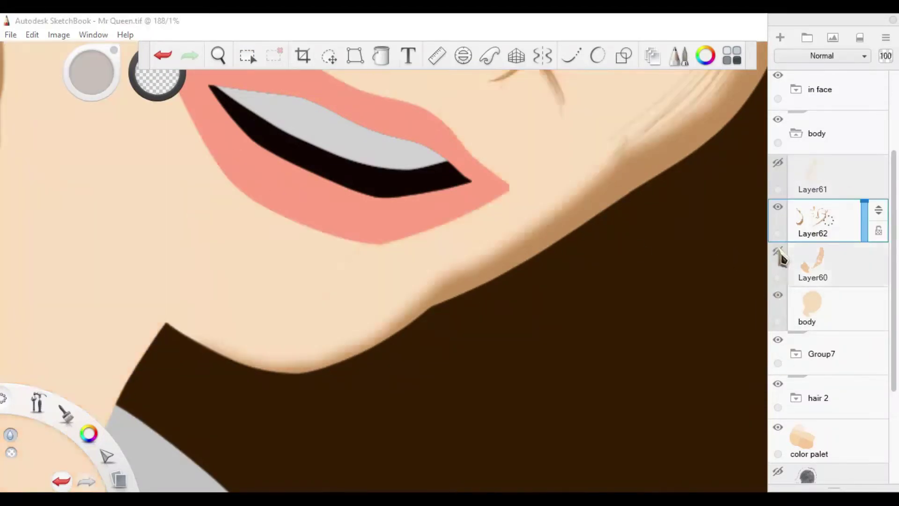
pyautogui.hotkey('ctrl', 'z')
pyautogui.hotkey('ctrl', 'z')
pyautogui.hotkey('ctrl', 'z')
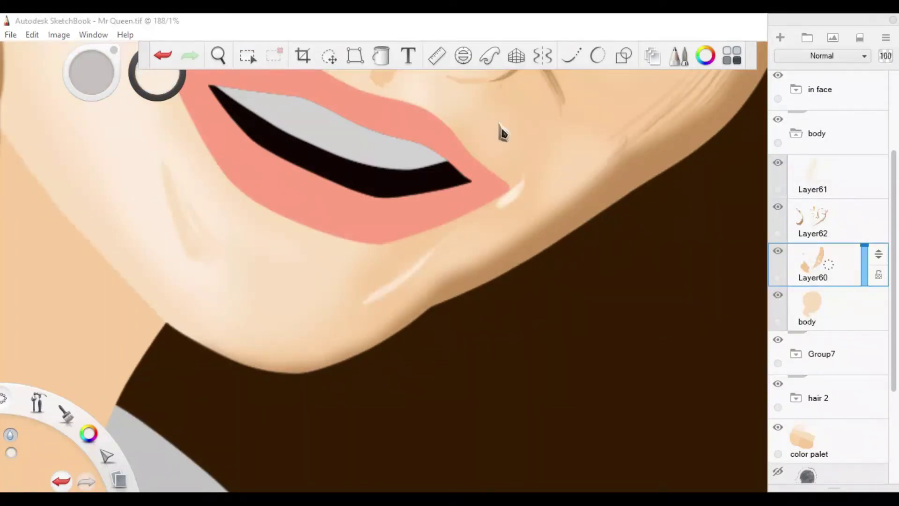
pyautogui.hotkey('ctrl', 'z')
# Blend the cream highlights below the lower lip and at the shaded mouth corner on Layer61.
pyautogui.press('space')
pyautogui.scroll(-5, 211, 173)
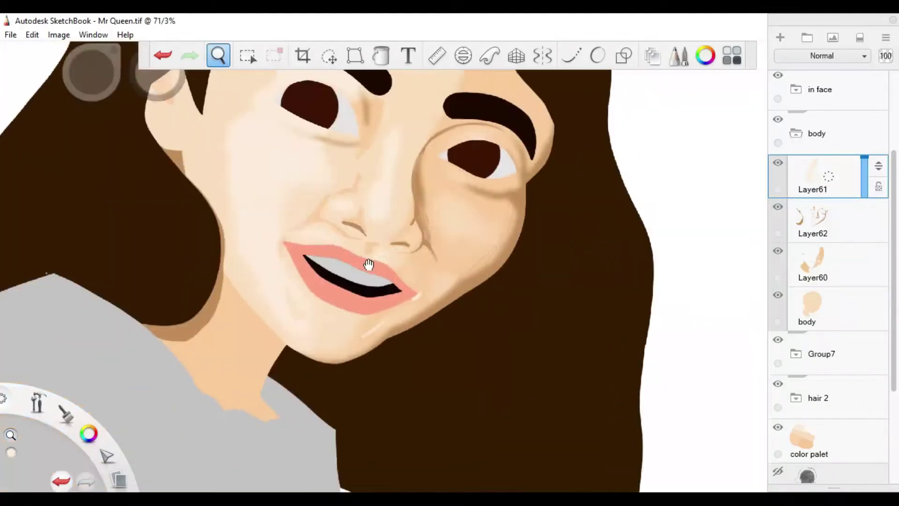
pyautogui.scroll(5, 368, 263)
pyautogui.scroll(2, 346, 252)
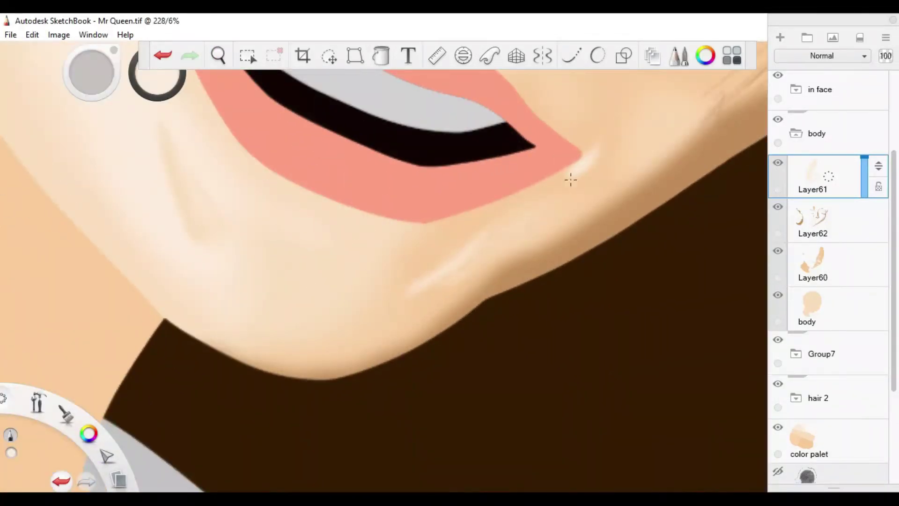
pyautogui.press('space')
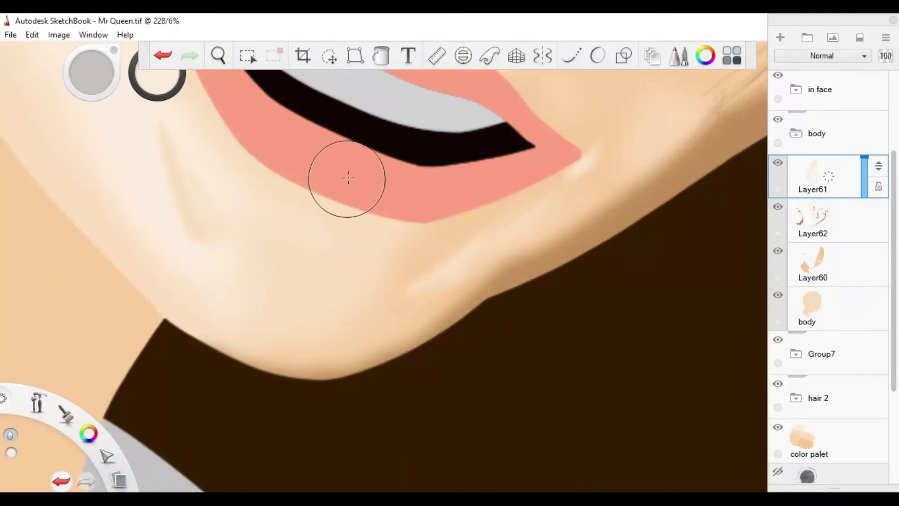
# Paint a small cream highlight beneath the shaded nostril on Layer61.
pyautogui.scroll(-4, 345, 176)
pyautogui.scroll(6, 313, 159)
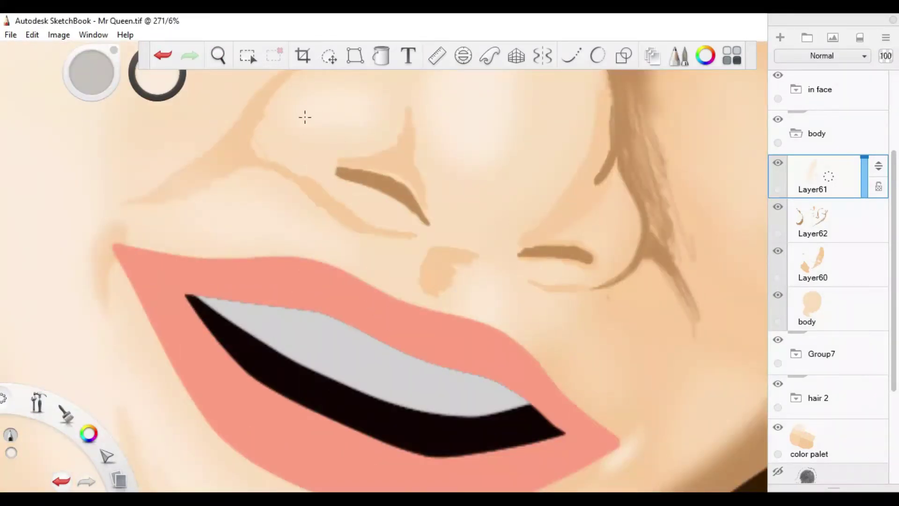
pyautogui.moveTo(541, 279); pyautogui.dragTo(556, 275)
pyautogui.press('space')
pyautogui.scroll(-4, 371, 245)
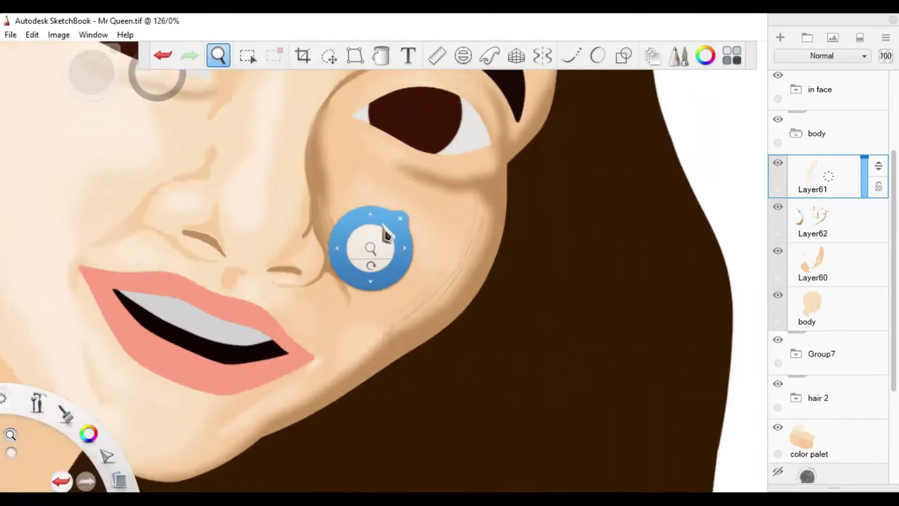
# Paint cream highlights on the upper and lower eyelids of the shaded eye on Layer61.
pyautogui.scroll(2, 382, 230)
pyautogui.press('space')
pyautogui.scroll(-2, 358, 220)
pyautogui.scroll(3, 290, 235)
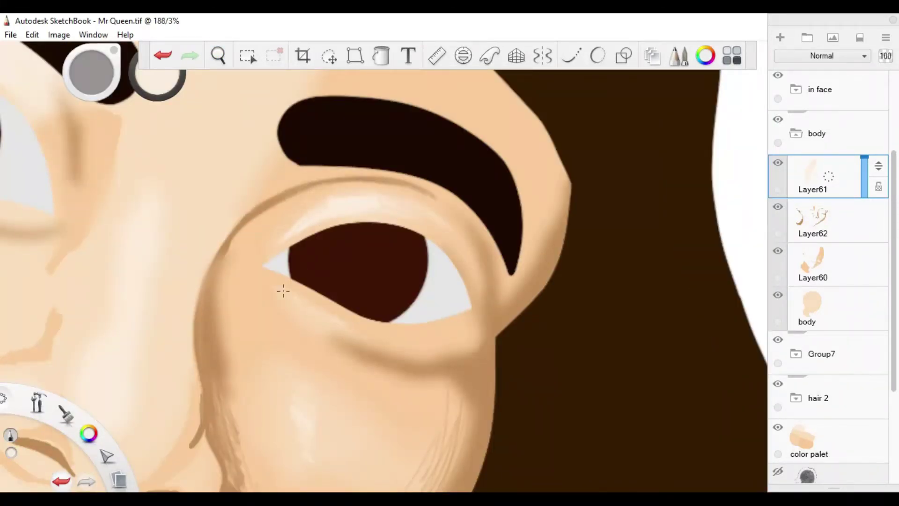
# Paint a cream highlight on the skin above the lit side of the upper lip on Layer61.
pyautogui.press('space')
pyautogui.scroll(-5, 361, 281)
pyautogui.scroll(6, 363, 420)
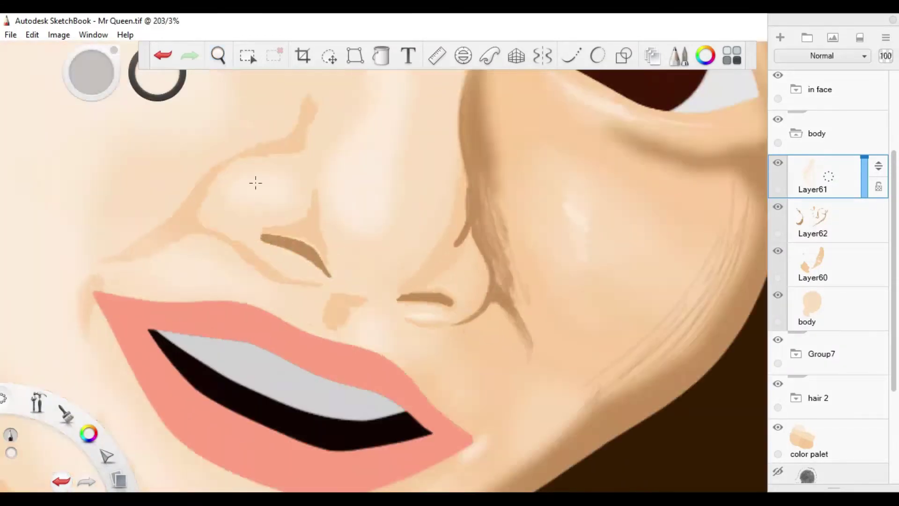
pyautogui.scroll(-1, 255, 183)
pyautogui.moveTo(366, 274); pyautogui.dragTo(284, 234)
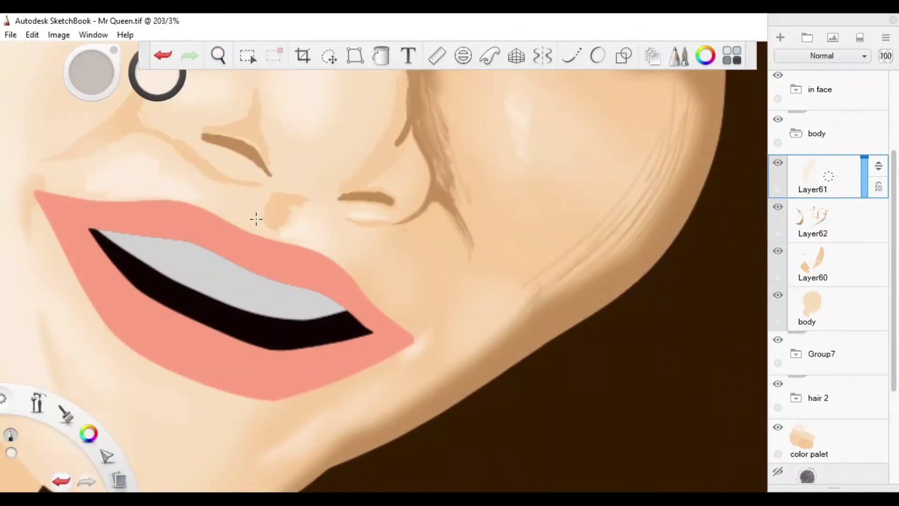
# Sample the peach tone, paint a shadow under the nose tip on Layer60, and soften the nostril edges on Layer62.
pyautogui.keyDown('alt'); pyautogui.click(285, 201); pyautogui.keyUp('alt')
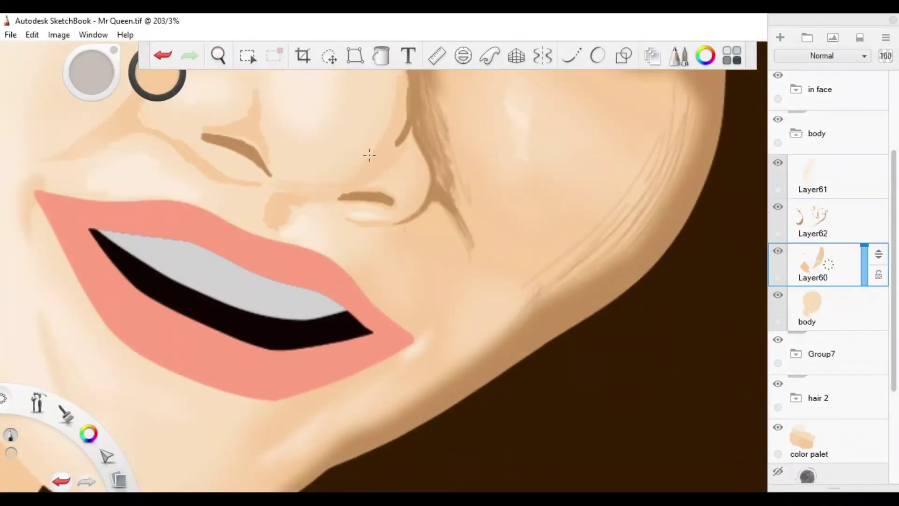
pyautogui.moveTo(254, 104); pyautogui.dragTo(276, 158)
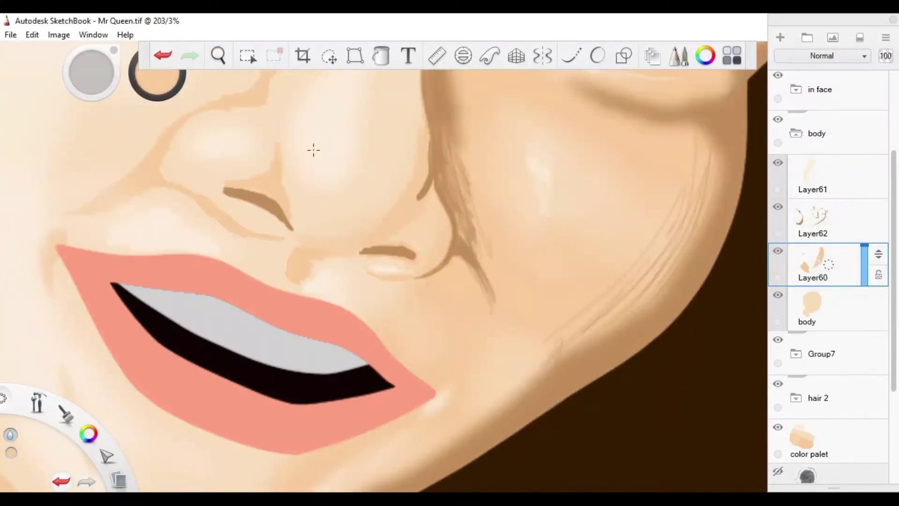
pyautogui.keyDown('alt'); pyautogui.click(397, 215); pyautogui.keyUp('alt')
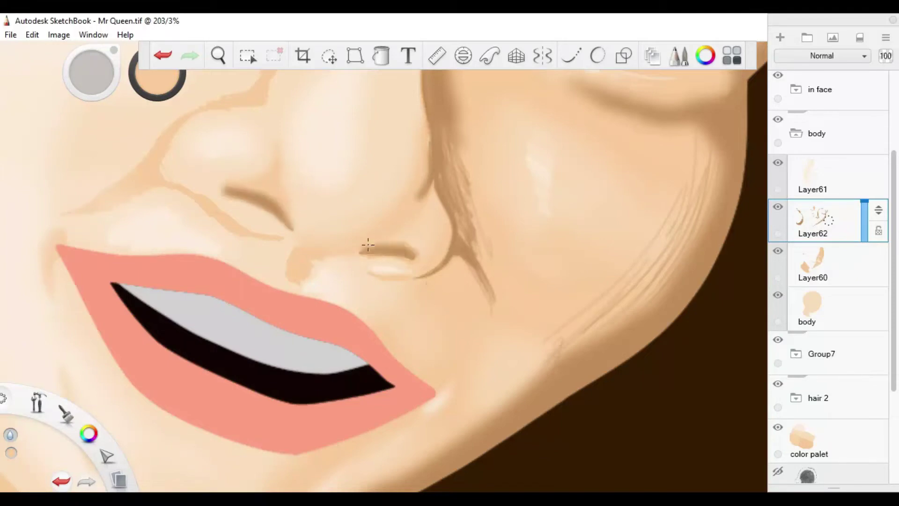
pyautogui.keyDown('alt'); pyautogui.click(172, 182); pyautogui.keyUp('alt')
pyautogui.keyDown('alt'); pyautogui.click(177, 103); pyautogui.keyUp('alt')
# Sample the crease brown and go over the fold above the shaded eye on Layer62, undoing the unwanted strokes.
pyautogui.moveTo(176, 102); pyautogui.dragTo(313, 201)
pyautogui.press('space')
pyautogui.press('alt')
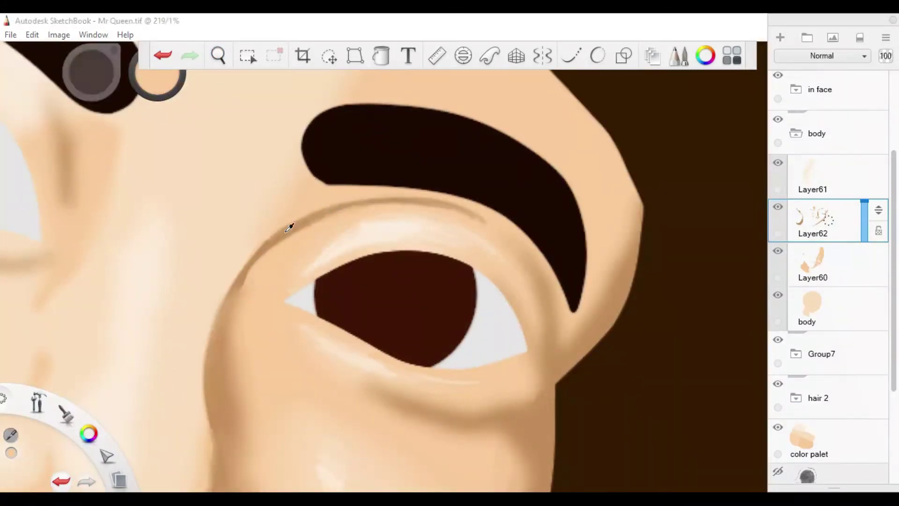
pyautogui.click(289, 227)
pyautogui.moveTo(283, 242)
pyautogui.mouseDown()
pyautogui.moveTo(248, 280)
pyautogui.moveTo(244, 318)
pyautogui.mouseUp()
pyautogui.moveTo(349, 212)
pyautogui.mouseDown()
pyautogui.moveTo(264, 269)
pyautogui.moveTo(322, 206)
pyautogui.moveTo(255, 231)
pyautogui.moveTo(346, 316)
pyautogui.moveTo(347, 344)
pyautogui.moveTo(331, 223)
pyautogui.moveTo(309, 243)
pyautogui.mouseUp()
pyautogui.hotkey('ctrl', 'z')
pyautogui.hotkey('ctrl', 'z')
# Blend the peach shadow beneath the nose tip into the surrounding skin on Layer60.
pyautogui.press('space')
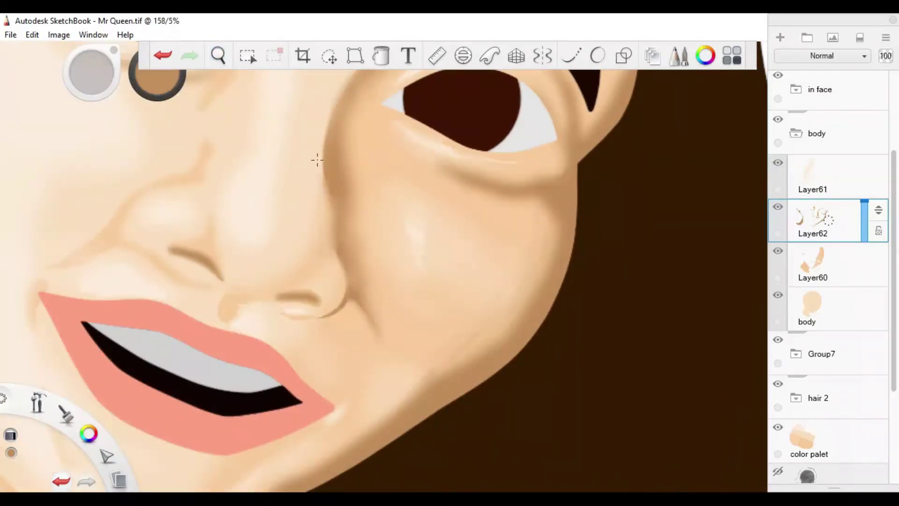
pyautogui.press('space')
pyautogui.moveTo(323, 183); pyautogui.dragTo(367, 256)
pyautogui.keyDown('ctrl'); pyautogui.keyDown('alt'); pyautogui.click(319, 274); pyautogui.keyUp('alt'); pyautogui.keyUp('ctrl')
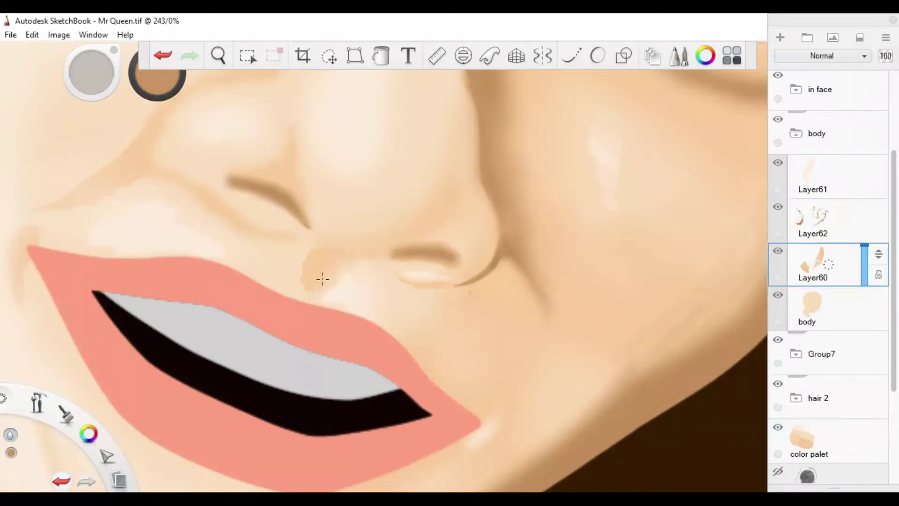
pyautogui.press('space')
pyautogui.moveTo(315, 225); pyautogui.dragTo(311, 186)
# Shade the outer edge of the shaded nose wing in brown on Layer62 and blend it into the nose.
pyautogui.keyDown('ctrl'); pyautogui.keyDown('alt'); pyautogui.click(311, 187); pyautogui.keyUp('alt'); pyautogui.keyUp('ctrl')
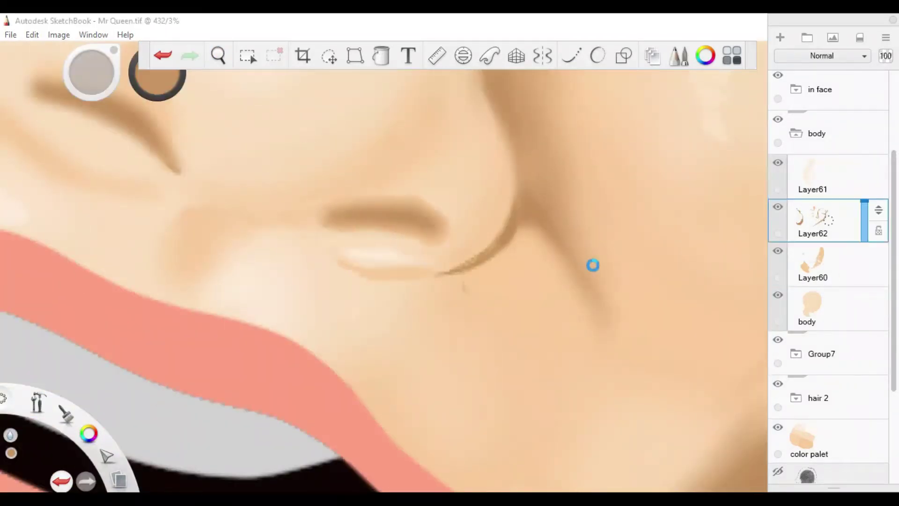
pyautogui.keyDown('ctrl'); pyautogui.keyDown('alt'); pyautogui.click(355, 280); pyautogui.keyUp('alt'); pyautogui.keyUp('ctrl')
pyautogui.keyDown('ctrl'); pyautogui.keyDown('alt'); pyautogui.click(511, 221); pyautogui.keyUp('alt'); pyautogui.keyUp('ctrl')
pyautogui.moveTo(525, 192); pyautogui.dragTo(466, 243)
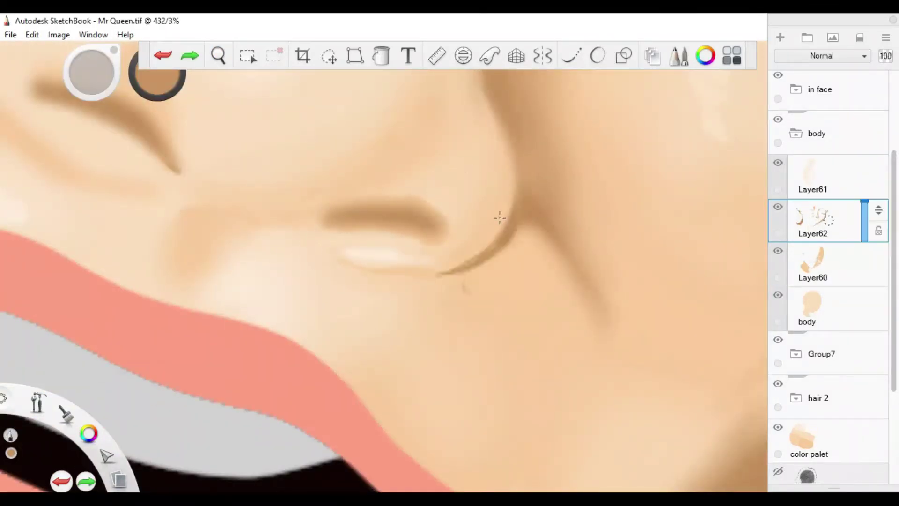
pyautogui.moveTo(500, 215); pyautogui.dragTo(509, 199)
pyautogui.press('e')
pyautogui.moveTo(490, 107)
pyautogui.mouseDown()
pyautogui.moveTo(465, 249)
pyautogui.moveTo(477, 225)
pyautogui.moveTo(487, 105)
pyautogui.mouseUp()
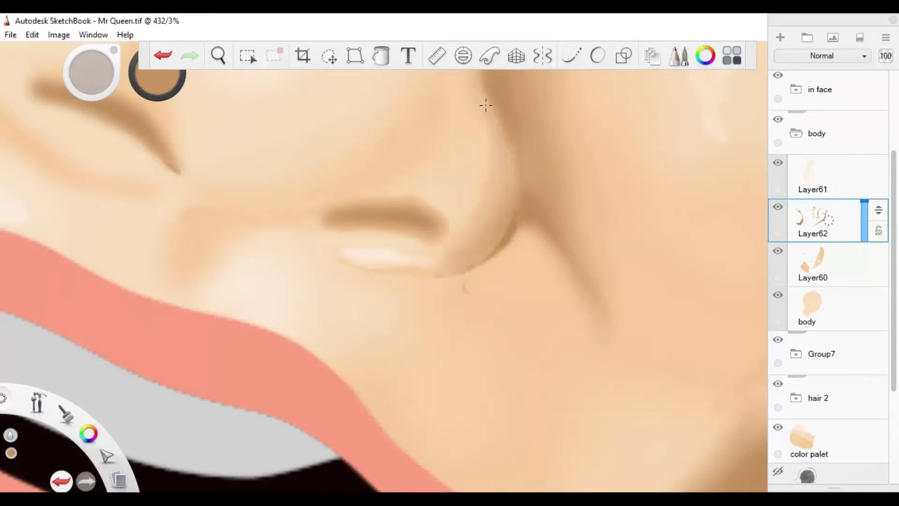
# Lighten the peach shading around the shaded nostril on Layer60 with transparent colour.
pyautogui.press('space')
pyautogui.moveTo(481, 141); pyautogui.dragTo(347, 183)
pyautogui.keyDown('ctrl'); pyautogui.keyDown('alt'); pyautogui.click(464, 229); pyautogui.keyUp('alt'); pyautogui.keyUp('ctrl')
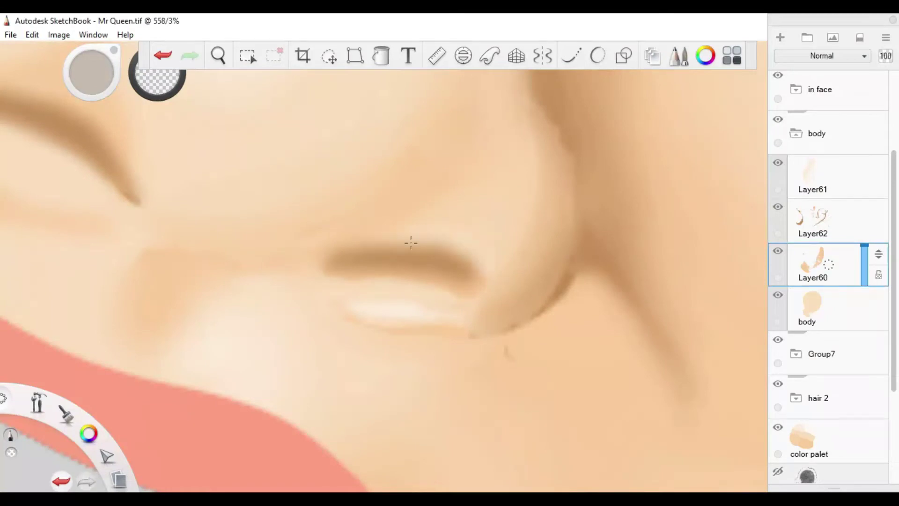
pyautogui.press('space')
pyautogui.moveTo(493, 177); pyautogui.dragTo(486, 207)
# Paint a thin cream highlight beneath the lit nostril on Layer61.
pyautogui.scroll(-5, 486, 206)
pyautogui.scroll(5, 357, 141)
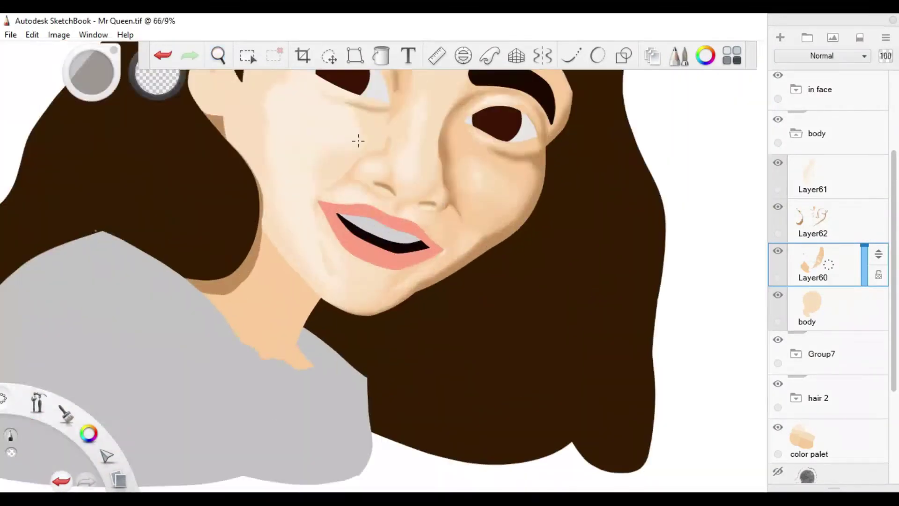
pyautogui.click(795, 197)
pyautogui.scroll(4, 370, 141)
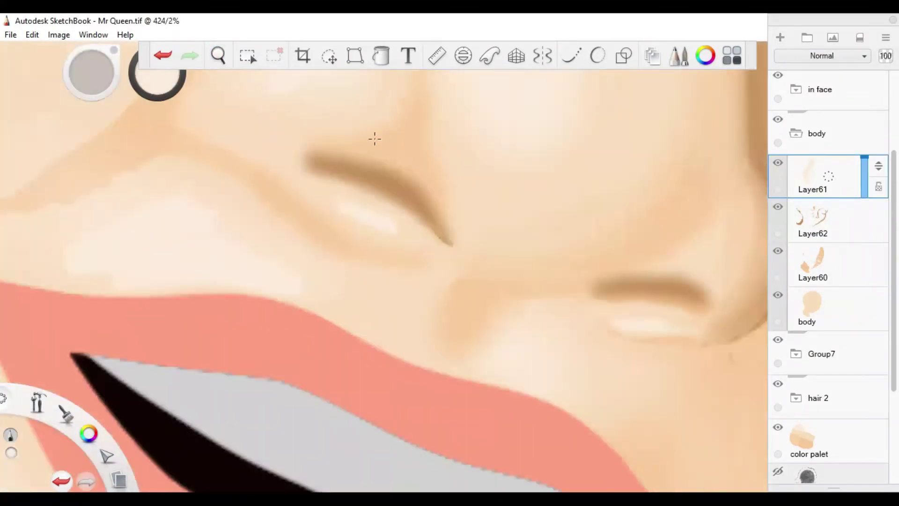
pyautogui.scroll(-5, 373, 178)
pyautogui.scroll(4, 411, 206)
pyautogui.scroll(3, 829, 188)
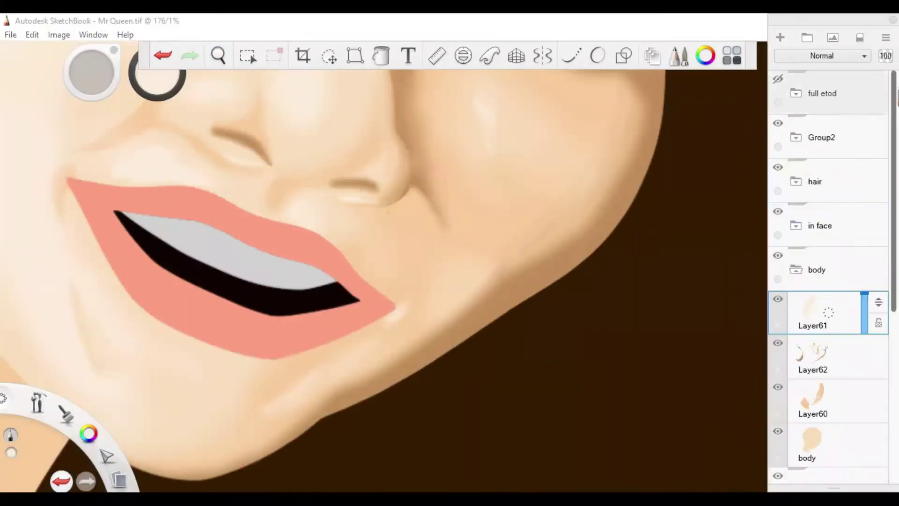
# Check the full etod group and add blended brown shading between the shaded nostril and the upper lip on Layer62.
pyautogui.click(779, 82)
pyautogui.click(779, 82)
pyautogui.moveTo(424, 192)
pyautogui.mouseDown()
pyautogui.moveTo(430, 257)
pyautogui.moveTo(410, 198)
pyautogui.moveTo(343, 243)
pyautogui.moveTo(383, 214)
pyautogui.mouseUp()
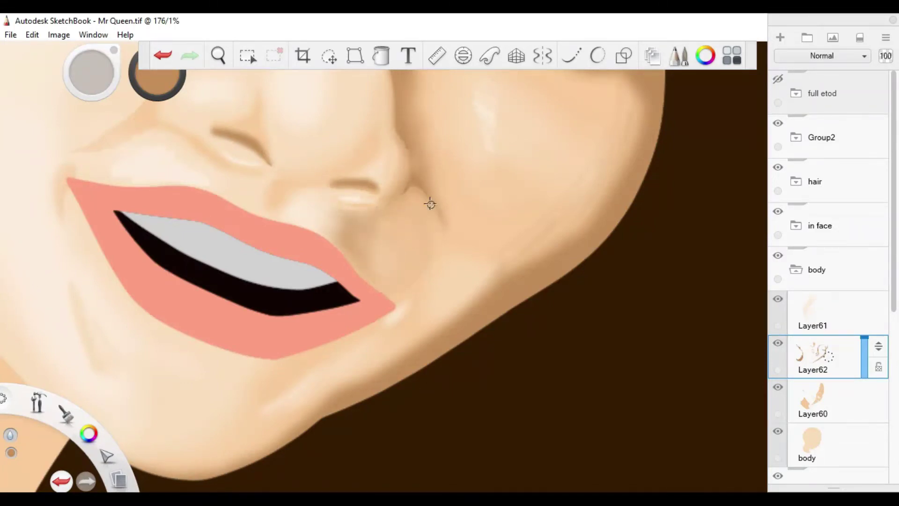
# Blend the cream highlight above the lit side of the upper lip on Layer61.
pyautogui.scroll(-7, 431, 246)
pyautogui.scroll(7, 337, 169)
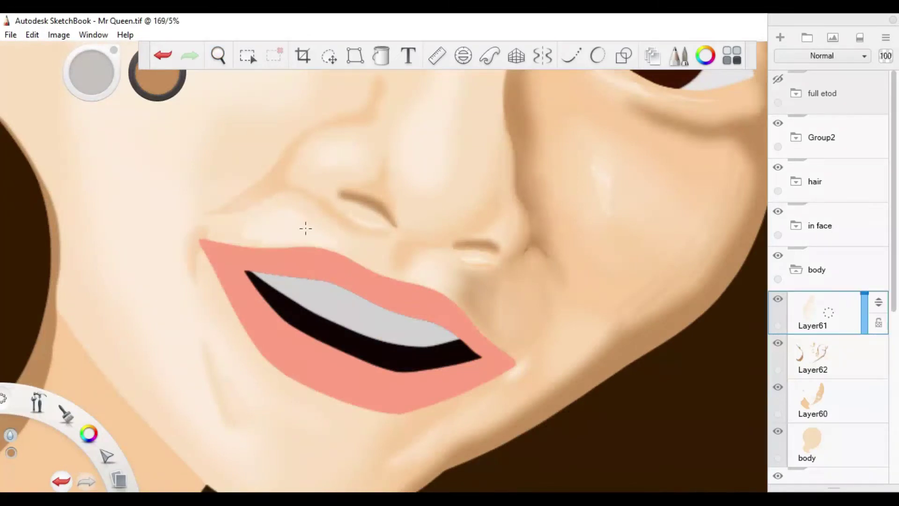
pyautogui.press('e')
pyautogui.press('Down')
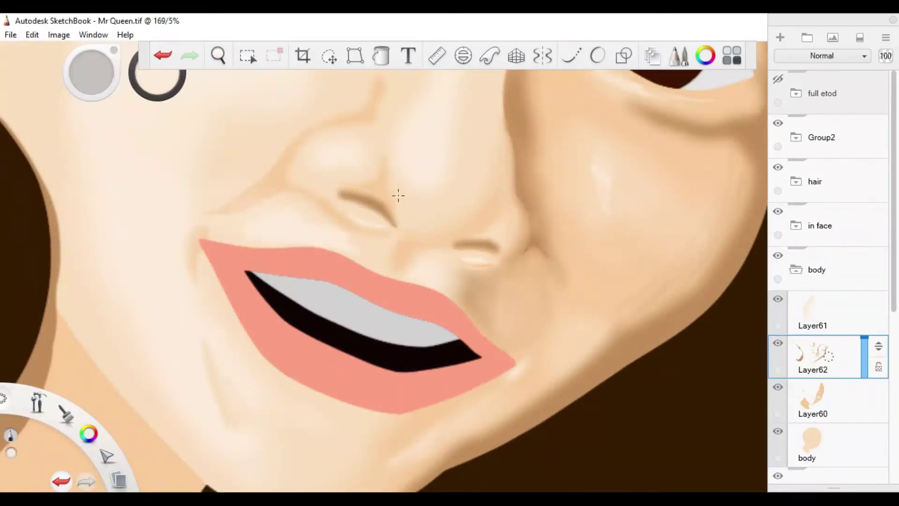
# Add soft brown shading under the nose tip and between the nostrils on Layer62.
pyautogui.press('e')
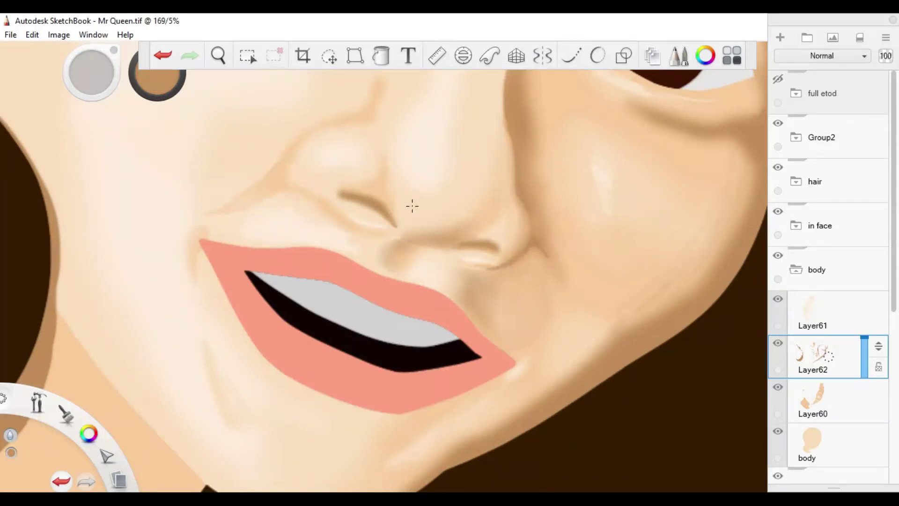
pyautogui.press('space')
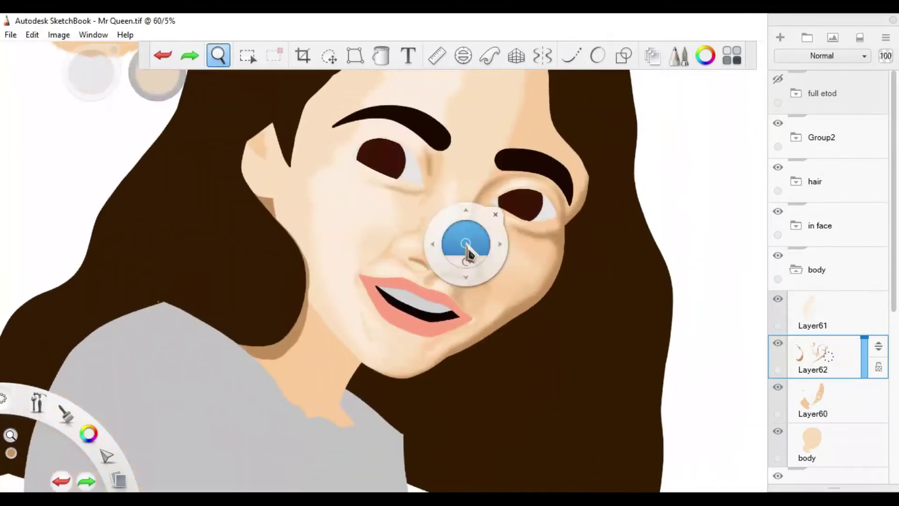
pyautogui.moveTo(466, 245); pyautogui.dragTo(28, 208)
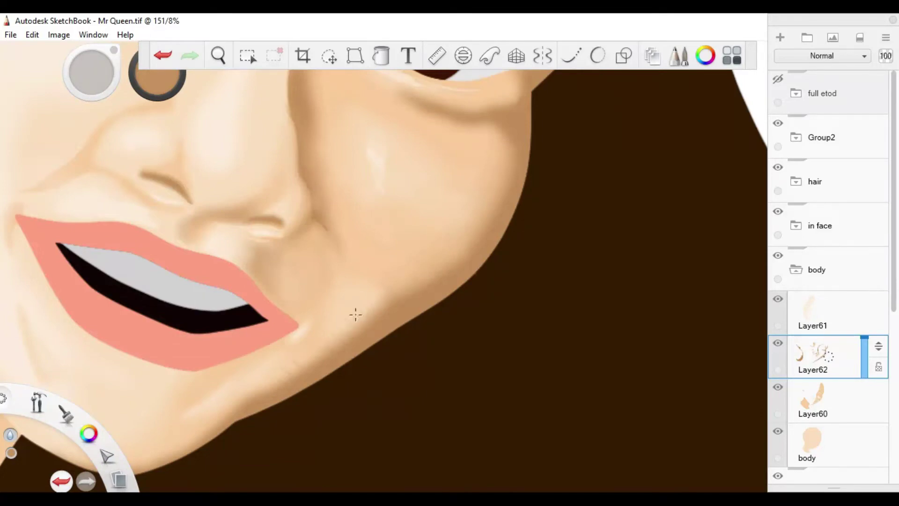
# Hatch brown shadow strokes on the temple beside the shaded eyebrow on Layer62.
pyautogui.press('space')
pyautogui.moveTo(277, 225); pyautogui.dragTo(407, 226)
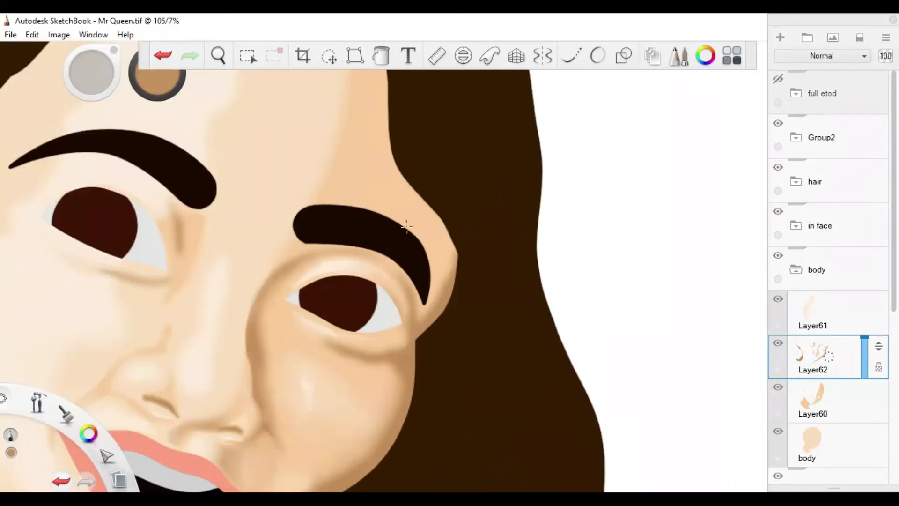
pyautogui.click(0, 290)
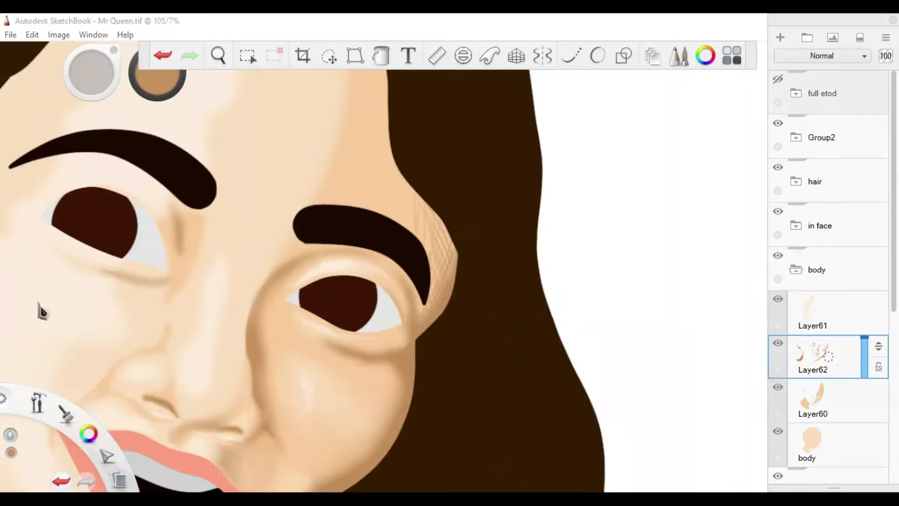
pyautogui.press('space')
pyautogui.moveTo(328, 166); pyautogui.dragTo(446, 267)
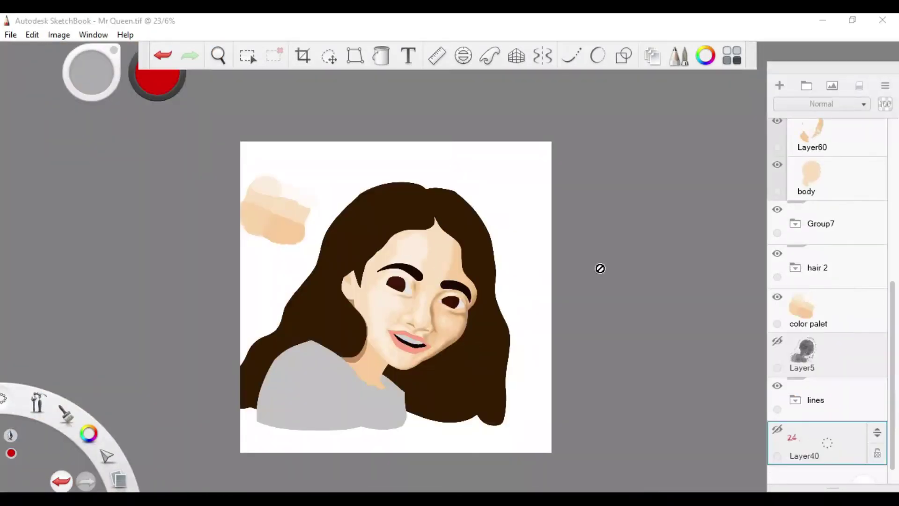
# Blend the highlight strokes on the shaded cheek below the eye into the surrounding skin.
pyautogui.scroll(5, 818, 307)
pyautogui.click(817, 307)
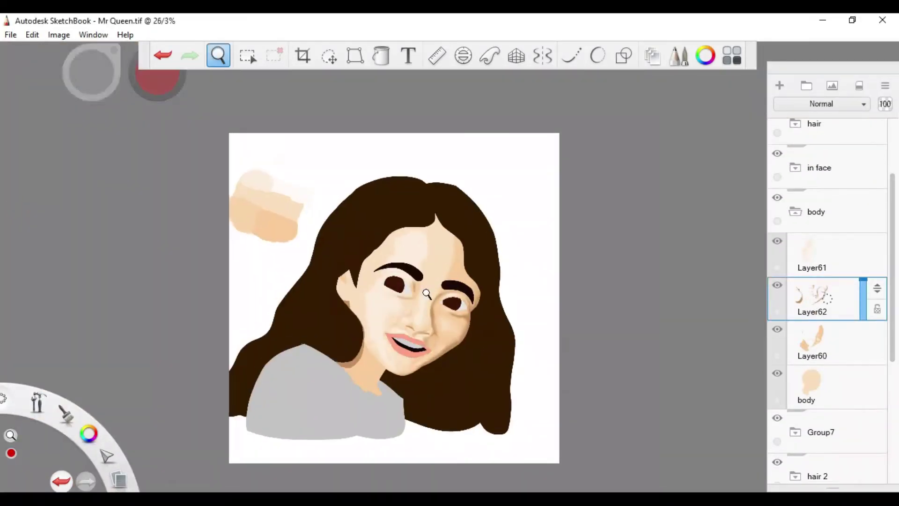
pyautogui.moveTo(373, 291); pyautogui.dragTo(438, 359)
pyautogui.hotkey('ctrl', 'z')
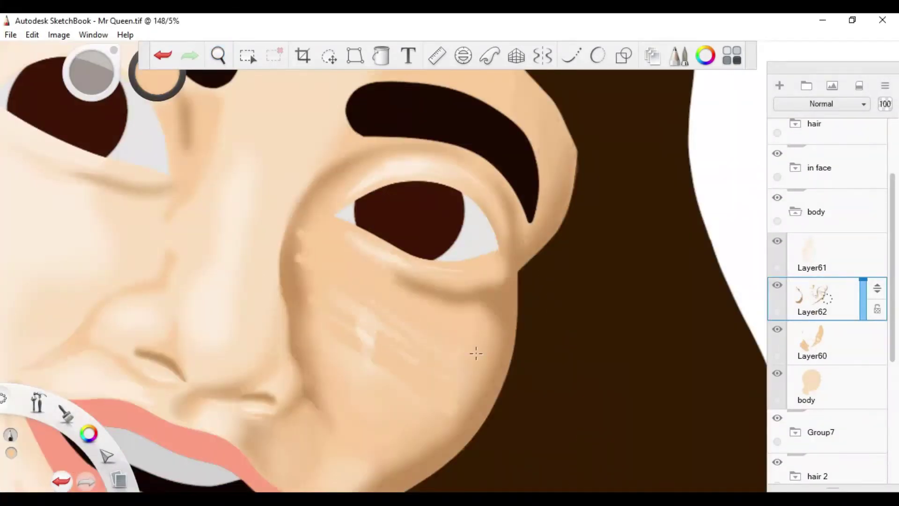
pyautogui.scroll(-5, 97, 155)
pyautogui.scroll(3, 361, 108)
pyautogui.hotkey('ctrl', 'y')
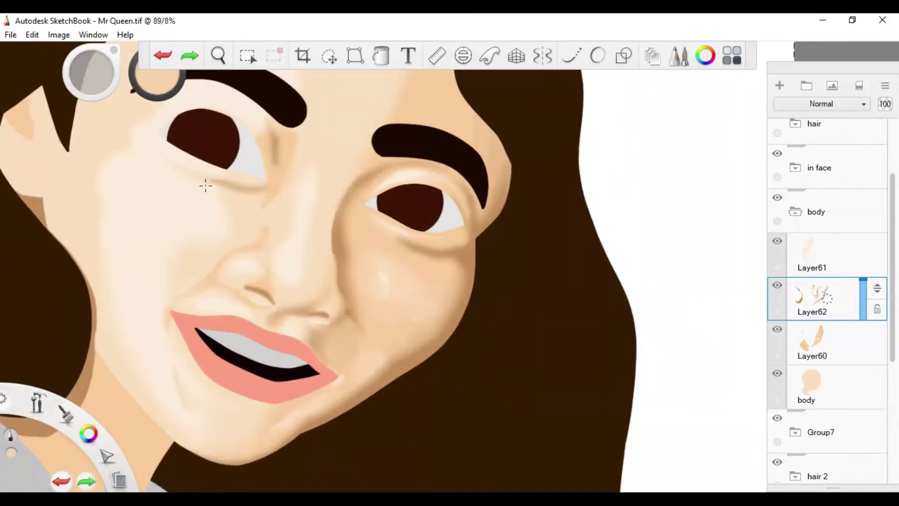
# Add a new layer above lip layer Layer9 in the in face group and undo the first dark red lip stroke.
pyautogui.press('space')
pyautogui.moveTo(341, 245); pyautogui.dragTo(376, 292)
pyautogui.scroll(-4, 375, 292)
pyautogui.scroll(2, 376, 292)
pyautogui.click(817, 167)
pyautogui.scroll(-4, 876, 281)
pyautogui.click(818, 307)
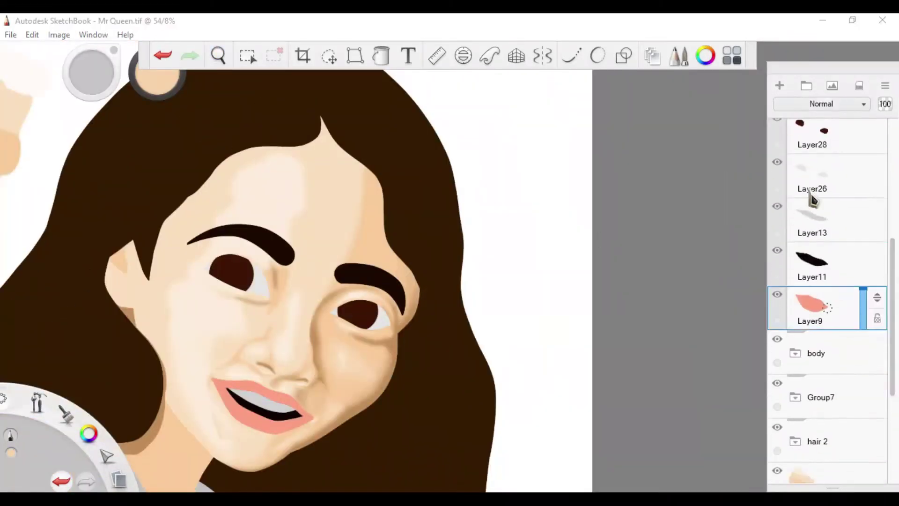
pyautogui.scroll(4, 448, 356)
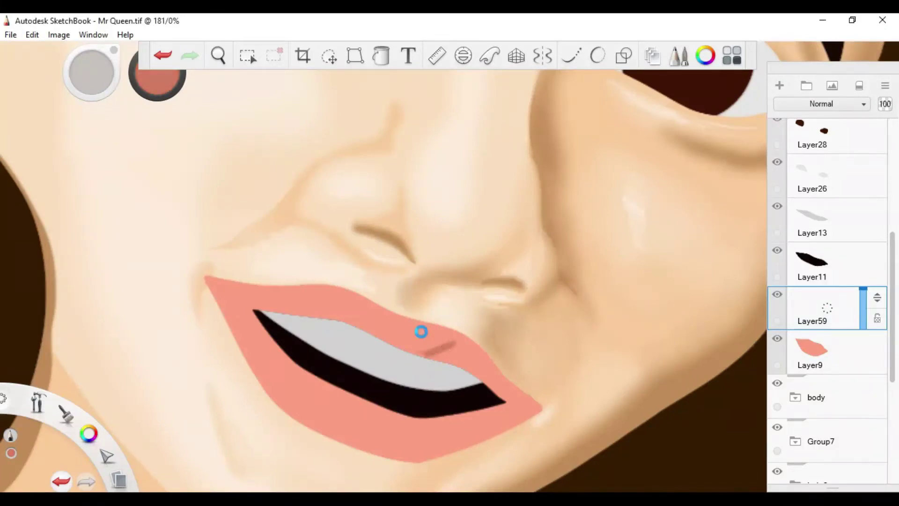
pyautogui.hotkey('ctrl', 'z')
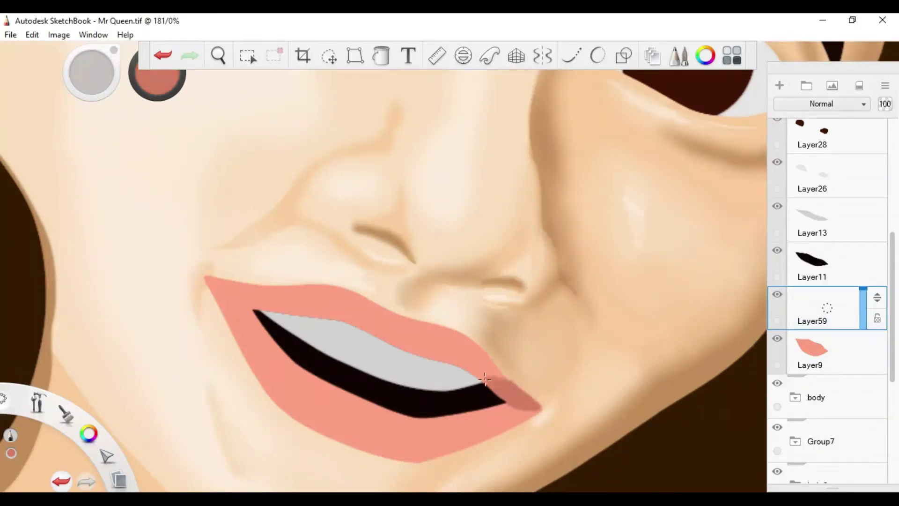
# Paint and blend dark red shading around the mouth opening and at both lip corners on Layer59.
pyautogui.moveTo(485, 378); pyautogui.dragTo(397, 347)
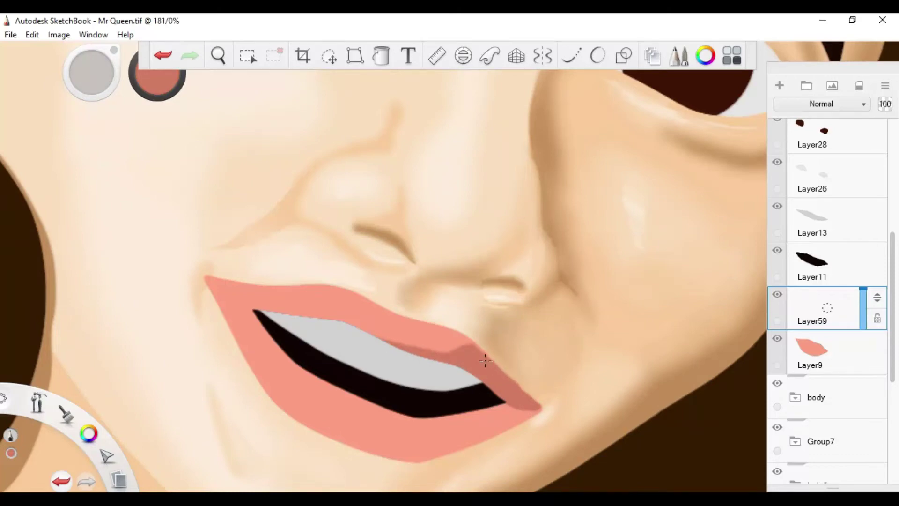
pyautogui.moveTo(485, 360); pyautogui.dragTo(381, 321)
pyautogui.moveTo(246, 221); pyautogui.dragTo(236, 211)
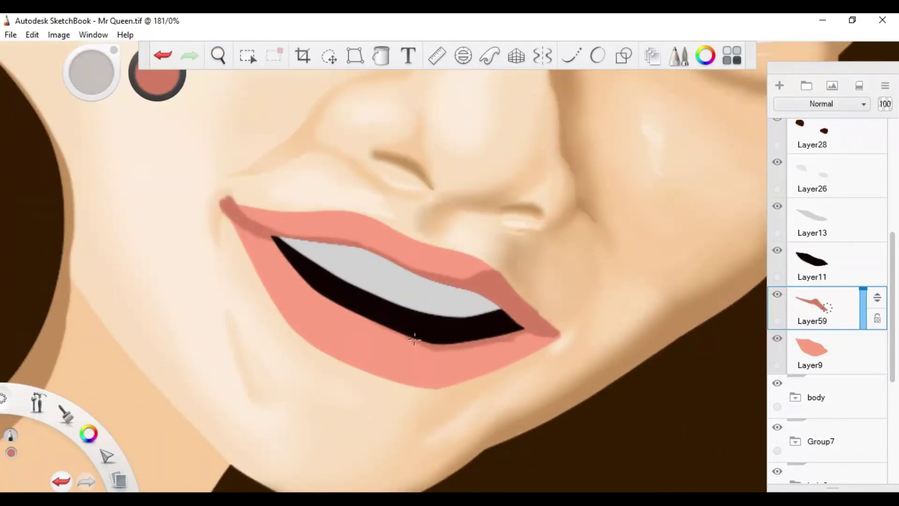
pyautogui.moveTo(276, 230); pyautogui.dragTo(248, 249)
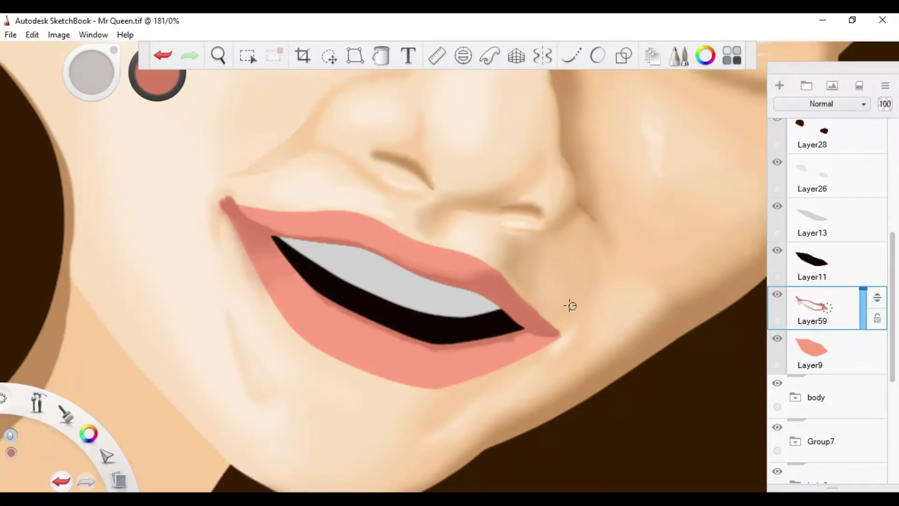
# Paint light pink highlights on the upper and lower lips on a new layer above Layer59.
pyautogui.click(779, 85)
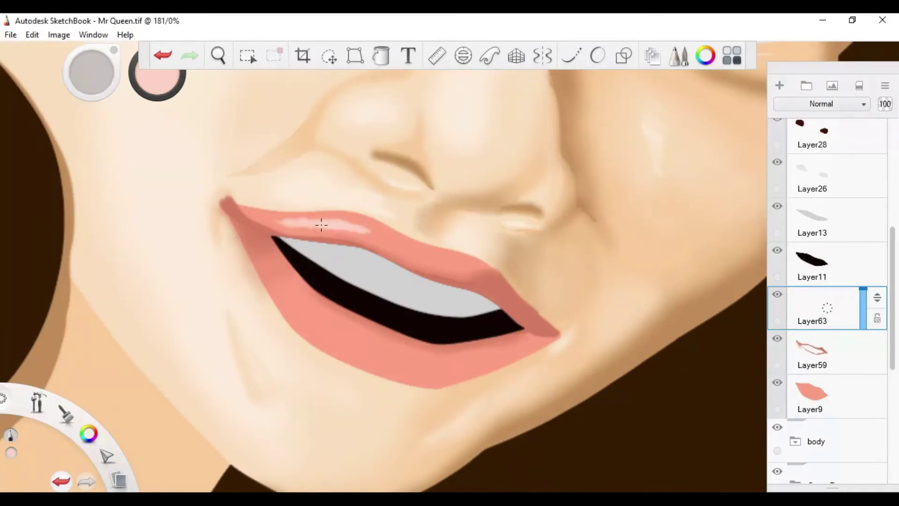
pyautogui.moveTo(374, 360); pyautogui.dragTo(302, 306)
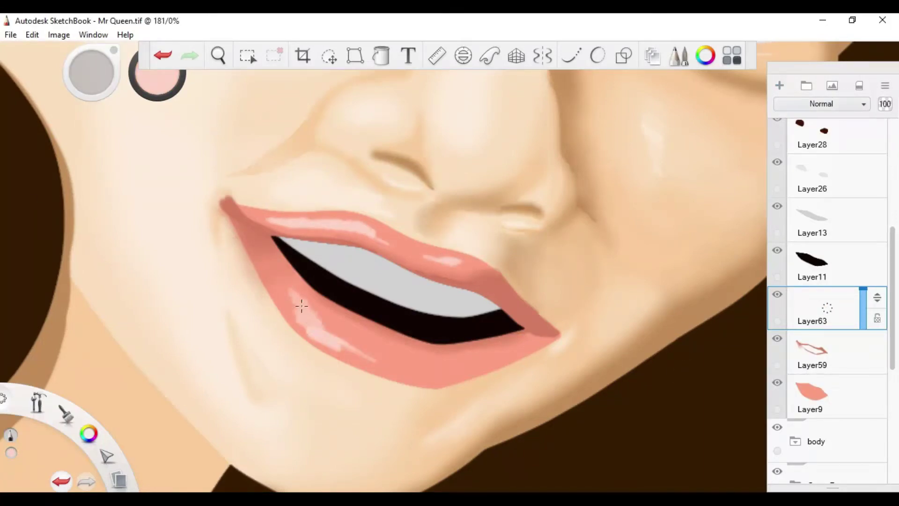
pyautogui.moveTo(357, 345); pyautogui.dragTo(460, 372)
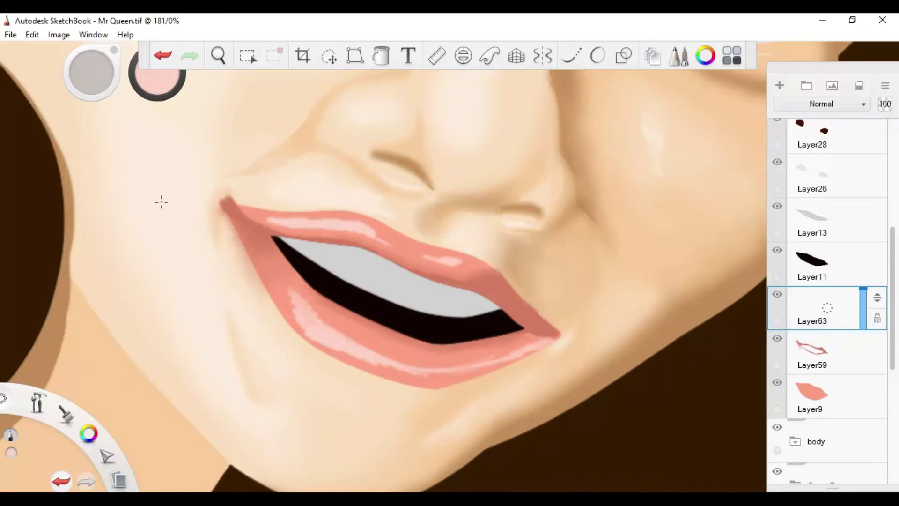
# Blend the light pink highlights softly into both lips on Layer63.
pyautogui.hotkey('ctrl', 'z')
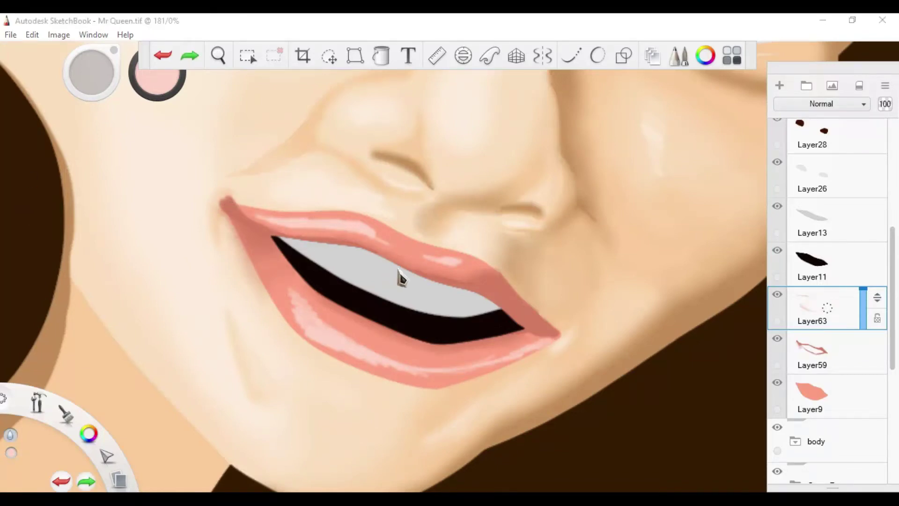
pyautogui.hotkey('ctrl', 'z')
pyautogui.moveTo(300, 307)
pyautogui.mouseDown()
pyautogui.moveTo(411, 372)
pyautogui.moveTo(380, 356)
pyautogui.mouseUp()
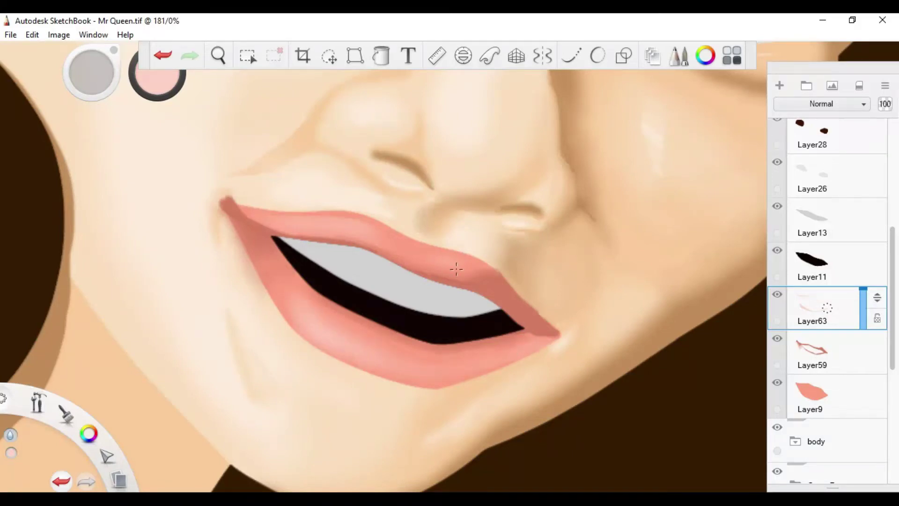
# Select the area outside the Layer9 lip shape and clear the dark red shading that spills past it on Layer59.
pyautogui.scroll(-5, 281, 215)
pyautogui.scroll(3, 281, 216)
pyautogui.click(813, 396)
pyautogui.keyDown('ctrl'); pyautogui.click(815, 391); pyautogui.keyUp('ctrl')
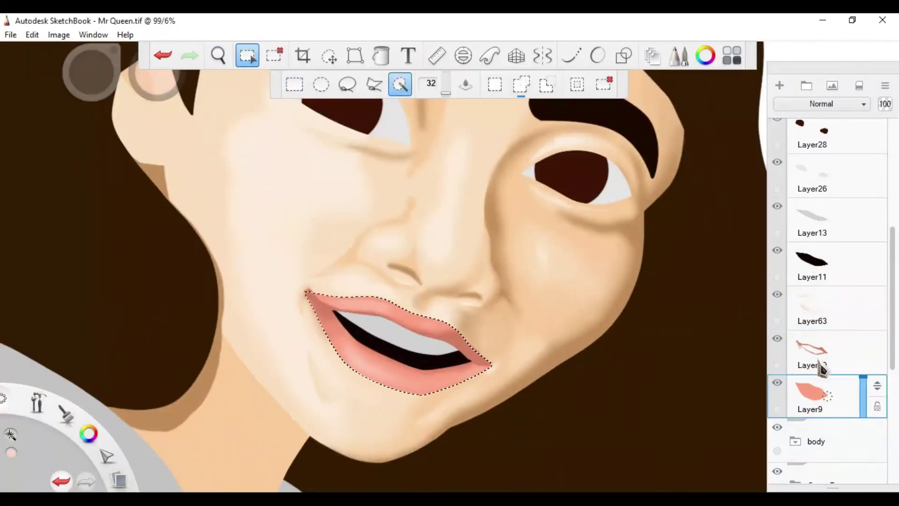
pyautogui.click(820, 370)
pyautogui.click(792, 296)
pyautogui.hotkey('ctrl', 'd')
# Paint white highlights on the individual teeth on a new layer above teeth layer Layer13.
pyautogui.click(814, 277)
pyautogui.click(806, 236)
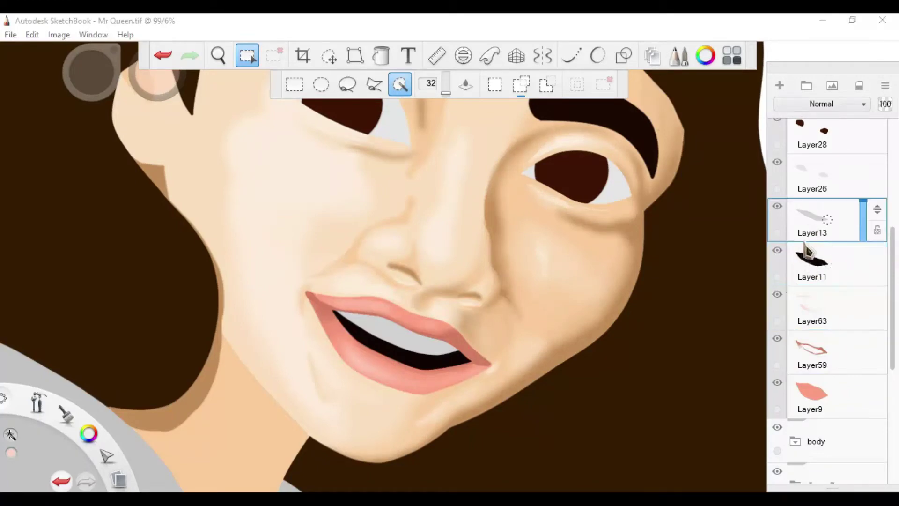
pyautogui.hotkey('ctrl', 'shift', 'n')
pyautogui.press('b')
pyautogui.scroll(4, 441, 351)
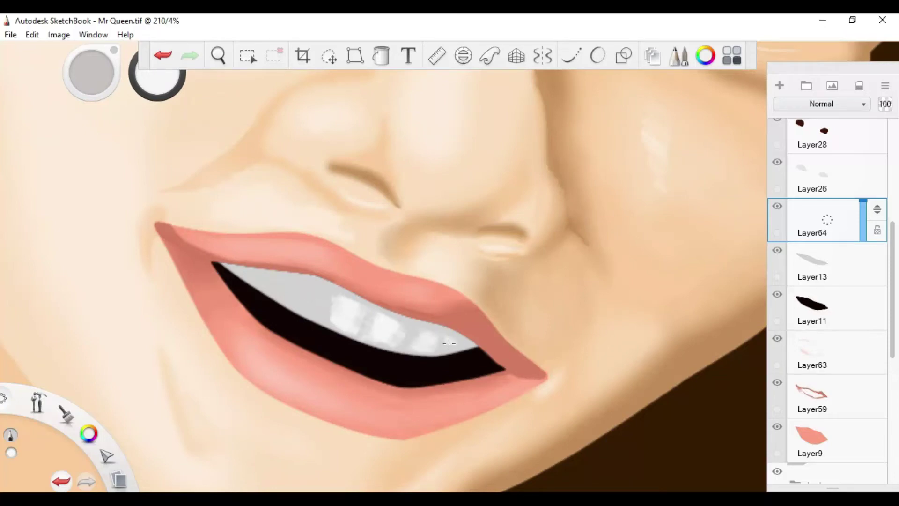
# Blend the white tooth highlights on Layer64 and check the smile against the whole portrait.
pyautogui.press('space')
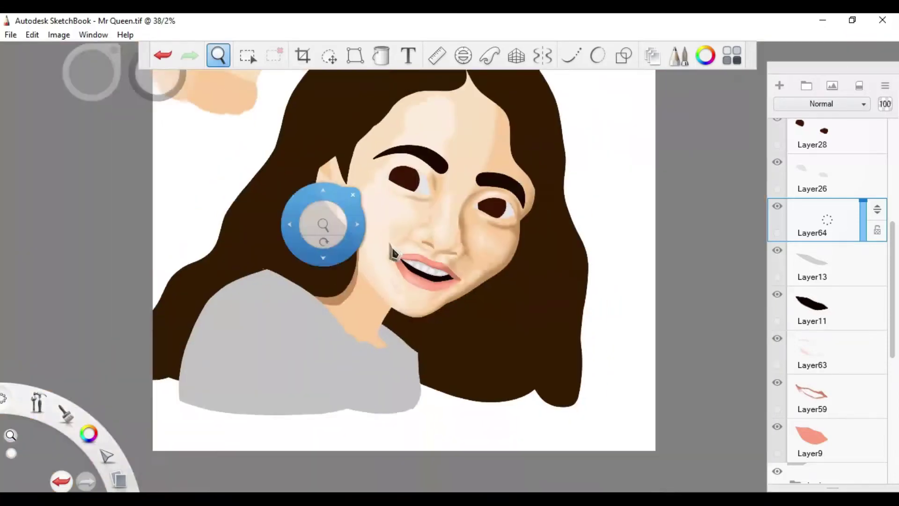
pyautogui.moveTo(322, 230)
pyautogui.mouseDown()
pyautogui.moveTo(428, 354)
pyautogui.moveTo(412, 281)
pyautogui.moveTo(414, 315)
pyautogui.moveTo(472, 340)
pyautogui.mouseUp()
pyautogui.scroll(-5, 380, 312)
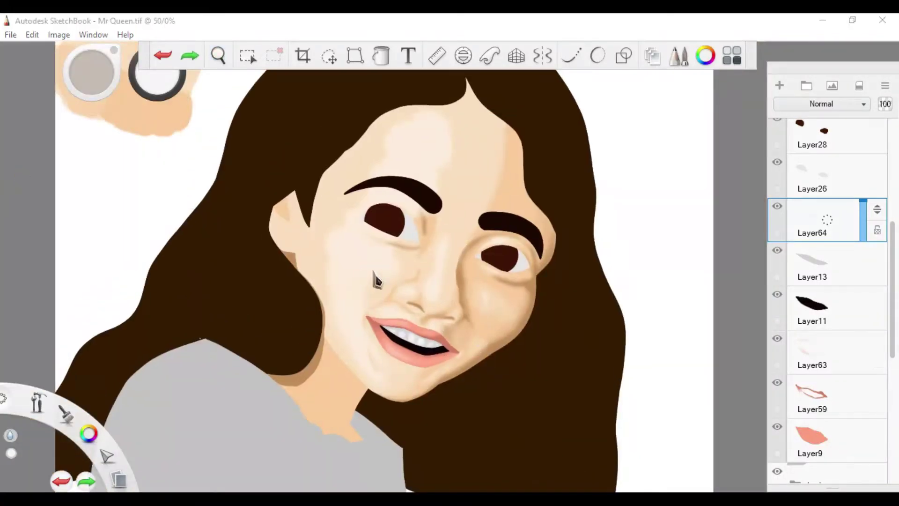
pyautogui.scroll(3, 372, 340)
pyautogui.press('space')
pyautogui.moveTo(407, 346); pyautogui.dragTo(488, 346)
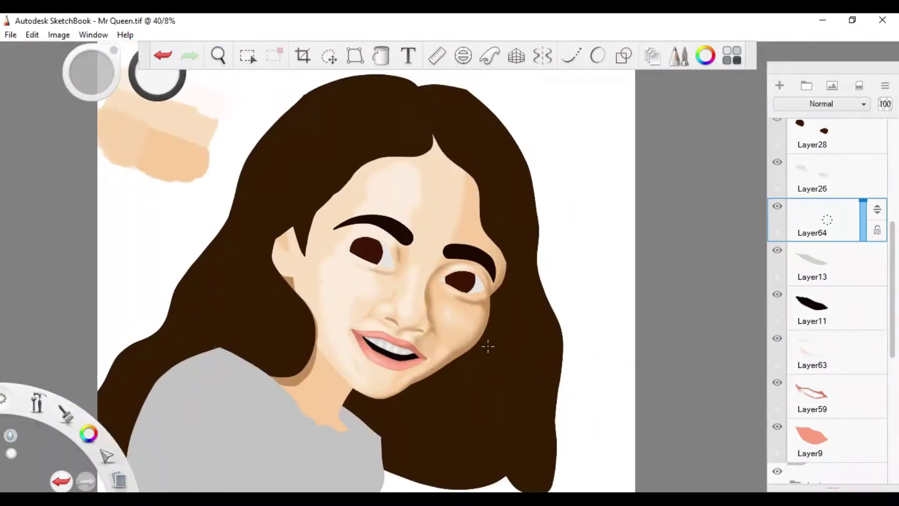
# Paint and blend black shading along the edges of the teeth on a new layer placed below Layer64.
pyautogui.click(780, 85)
pyautogui.scroll(5, 548, 388)
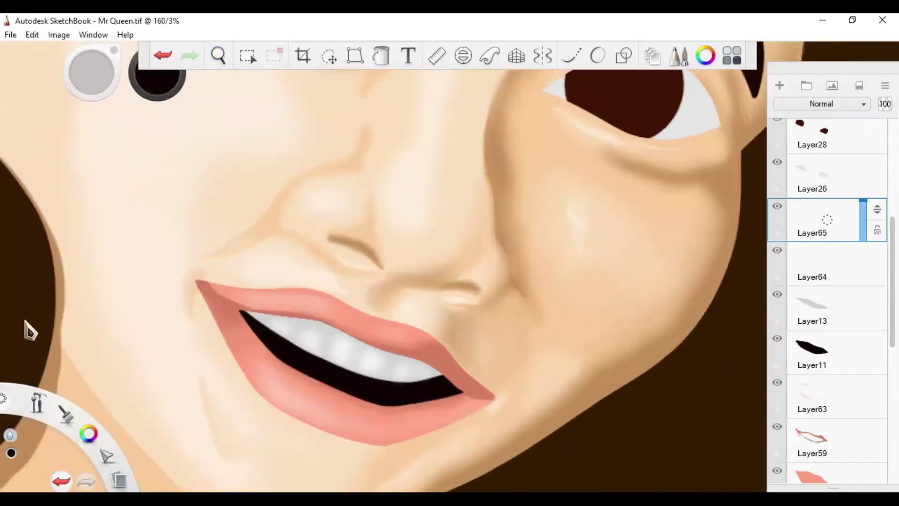
pyautogui.moveTo(374, 363)
pyautogui.mouseDown()
pyautogui.moveTo(443, 371)
pyautogui.moveTo(323, 359)
pyautogui.mouseUp()
pyautogui.moveTo(413, 363); pyautogui.dragTo(304, 323)
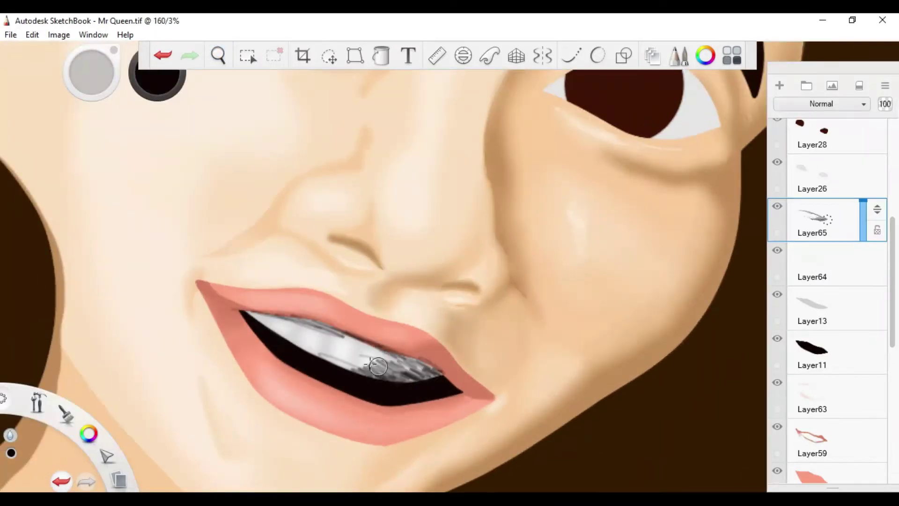
pyautogui.moveTo(436, 370); pyautogui.dragTo(319, 359)
pyautogui.moveTo(374, 337); pyautogui.dragTo(248, 314)
pyautogui.moveTo(878, 209); pyautogui.dragTo(867, 251)
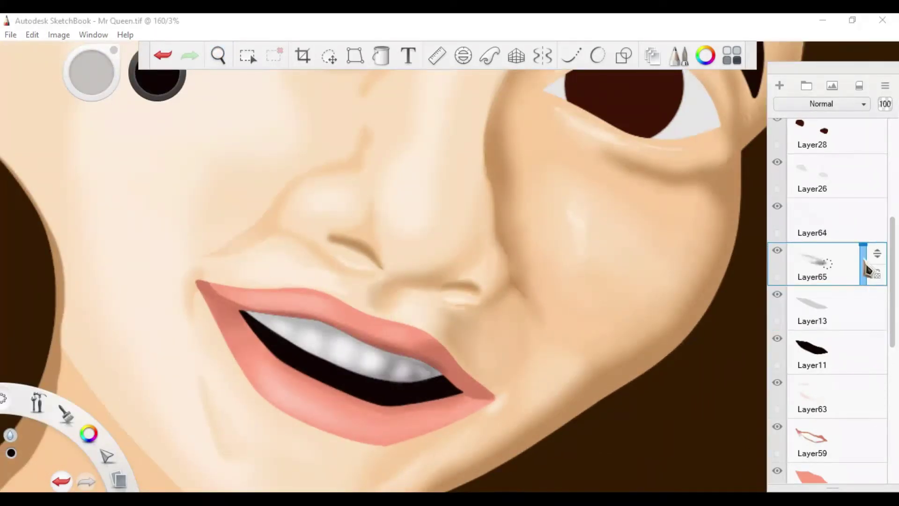
# Select the area outside the teeth and clear the dark shading that spills past them on Layer65.
pyautogui.hotkey('ctrl', 'z')
pyautogui.hotkey('ctrl', 'z')
pyautogui.scroll(-10, 371, 249)
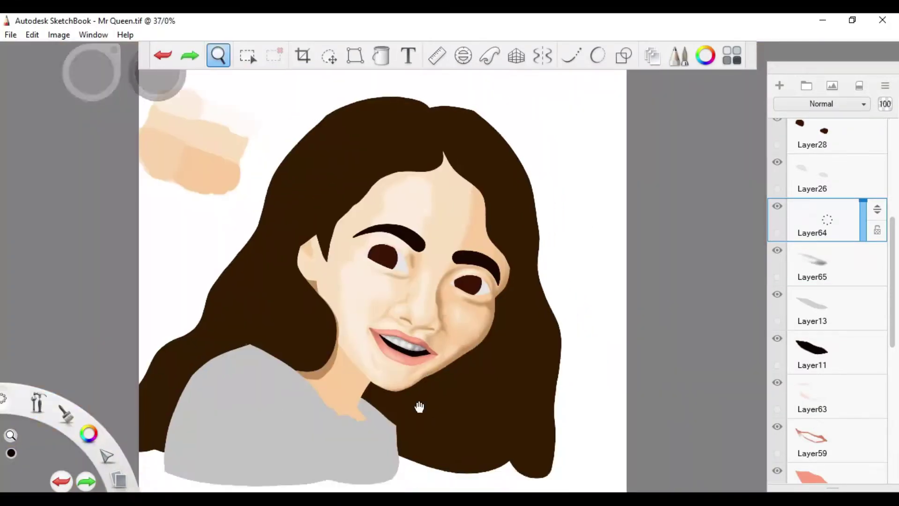
pyautogui.scroll(8, 502, 384)
pyautogui.scroll(-3, 502, 384)
pyautogui.click(247, 55)
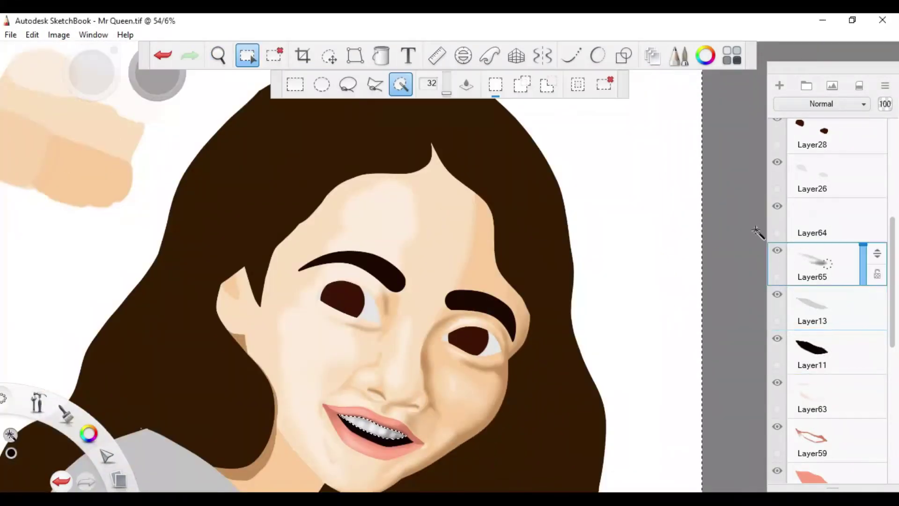
pyautogui.hotkey('ctrl', 'shift', 'n')
pyautogui.scroll(5, 401, 337)
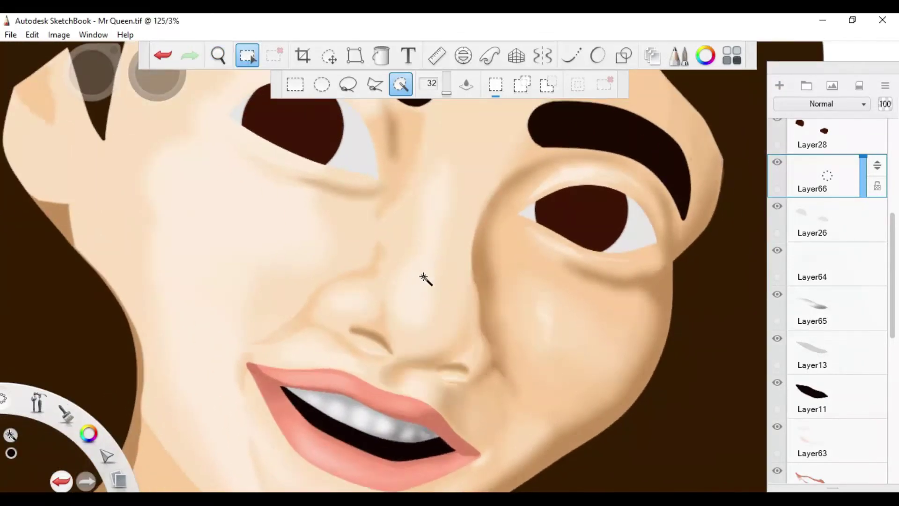
pyautogui.press('space')
pyautogui.moveTo(427, 327); pyautogui.dragTo(351, 305)
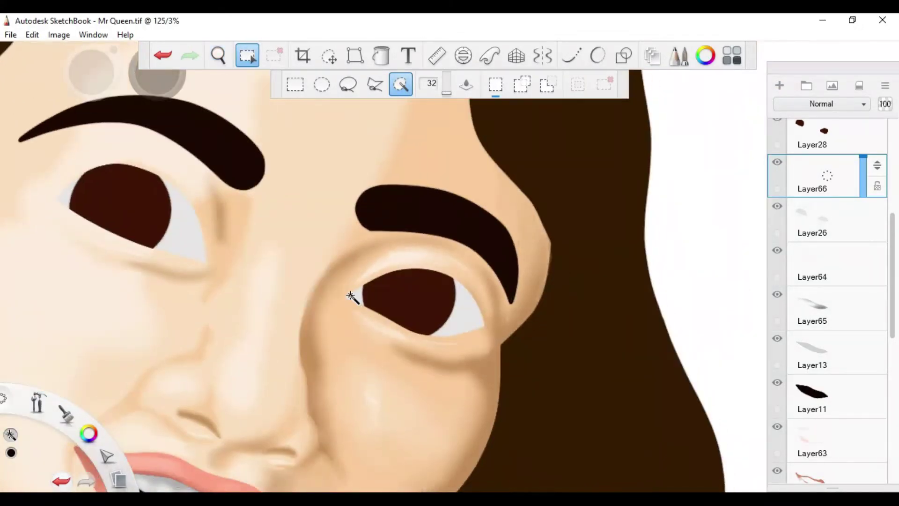
pyautogui.hotkey('ctrl', 'z')
# Paint a black upper lash line and soft shadows along the shaded-side eye on a new layer above Layer28.
pyautogui.scroll(3, 892, 225)
pyautogui.click(780, 86)
pyautogui.press('b')
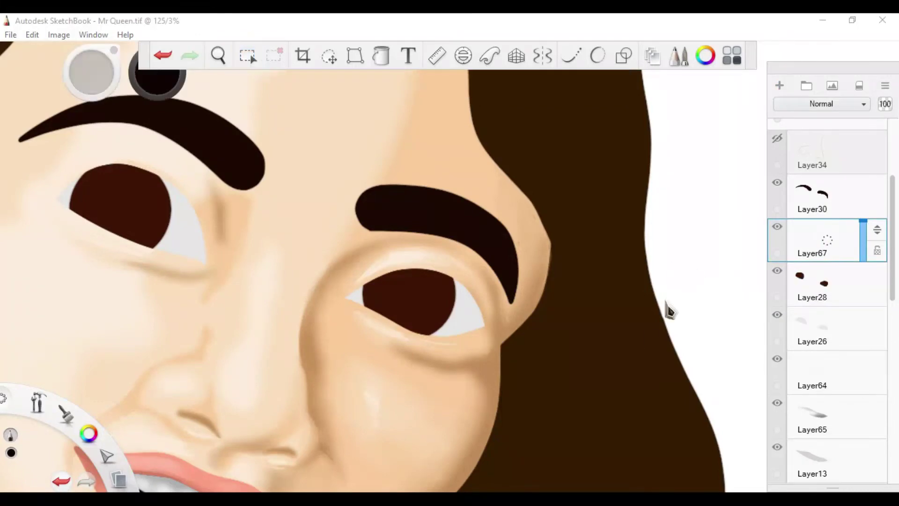
pyautogui.scroll(4, 412, 230)
pyautogui.moveTo(337, 257)
pyautogui.mouseDown()
pyautogui.moveTo(410, 216)
pyautogui.moveTo(281, 284)
pyautogui.moveTo(235, 267)
pyautogui.moveTo(328, 295)
pyautogui.moveTo(321, 288)
pyautogui.moveTo(421, 293)
pyautogui.mouseUp()
pyautogui.moveTo(256, 281); pyautogui.dragTo(454, 281)
pyautogui.moveTo(429, 211); pyautogui.dragTo(452, 281)
pyautogui.moveTo(450, 243); pyautogui.dragTo(452, 281)
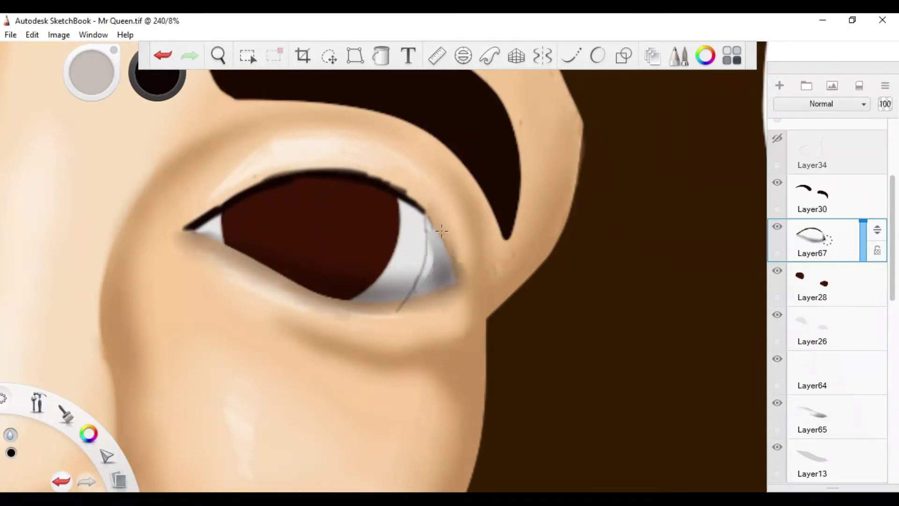
# Hatch thin black shadow strokes in the outer corner of the shaded-side eye, undoing unwanted ones on Layer67.
pyautogui.moveTo(413, 220); pyautogui.dragTo(423, 212)
pyautogui.hotkey('ctrl', 'z')
pyautogui.hotkey('ctrl', 'z')
pyautogui.hotkey('ctrl', 'z')
pyautogui.hotkey('ctrl', 'z')
pyautogui.scroll(-3, 458, 305)
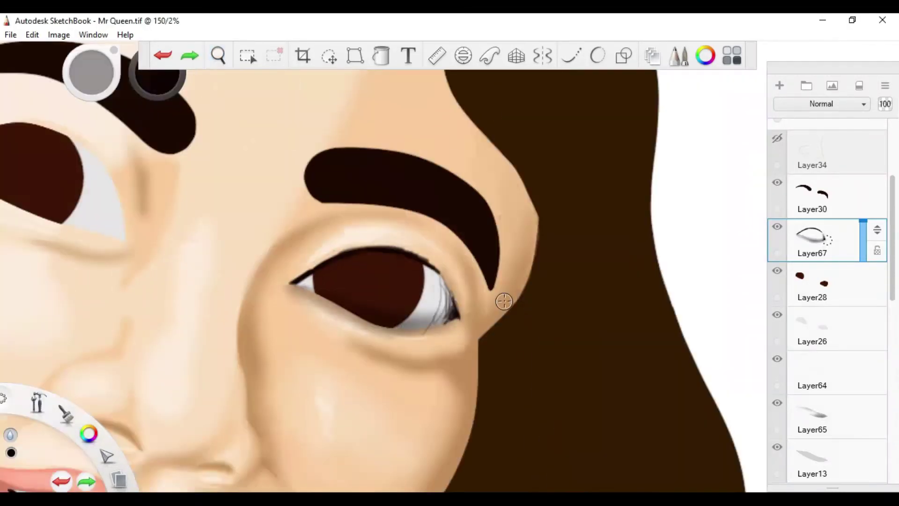
pyautogui.scroll(3, 363, 271)
pyautogui.hotkey('ctrl', 'y')
pyautogui.hotkey('ctrl', 'z')
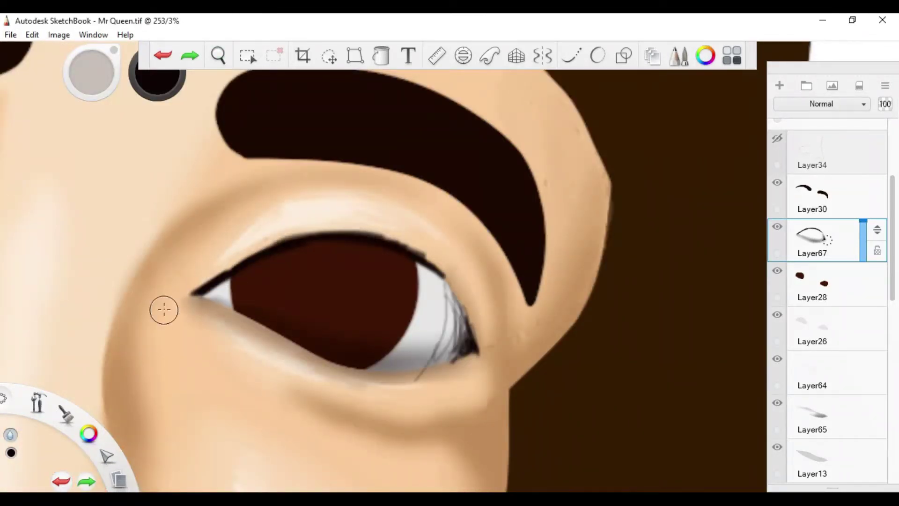
# Blend the black hatching in the outer corner of the shaded-side eye into a soft shadow on Layer67.
pyautogui.moveTo(445, 288); pyautogui.dragTo(449, 327)
pyautogui.hotkey('ctrl', 'y')
pyautogui.hotkey('ctrl', 'y')
pyautogui.hotkey('ctrl', 'y')
pyautogui.hotkey('ctrl', 'y')
pyautogui.moveTo(395, 233)
pyautogui.mouseDown()
pyautogui.moveTo(430, 342)
pyautogui.moveTo(378, 281)
pyautogui.mouseUp()
pyautogui.scroll(4, 442, 257)
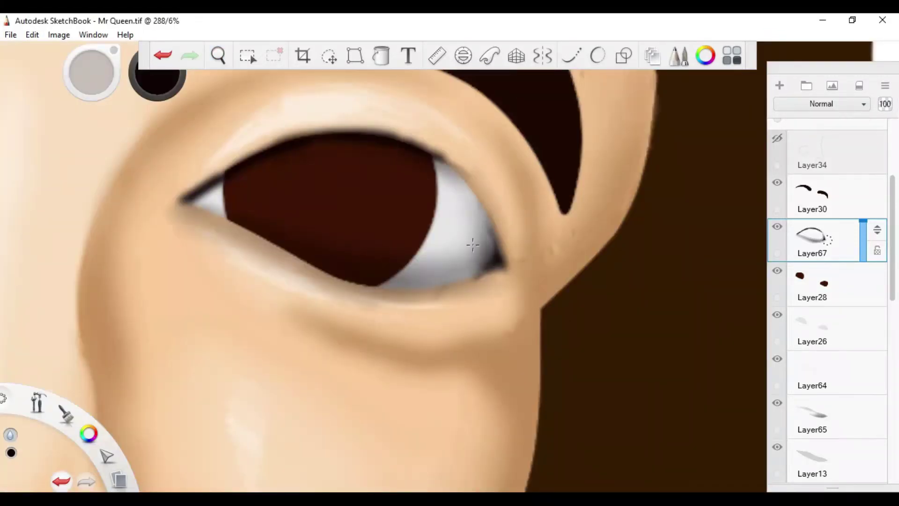
# Soften and deepen the grey shadows at the inner and outer corners of the shaded-side eye on Layer67.
pyautogui.scroll(-3, 458, 249)
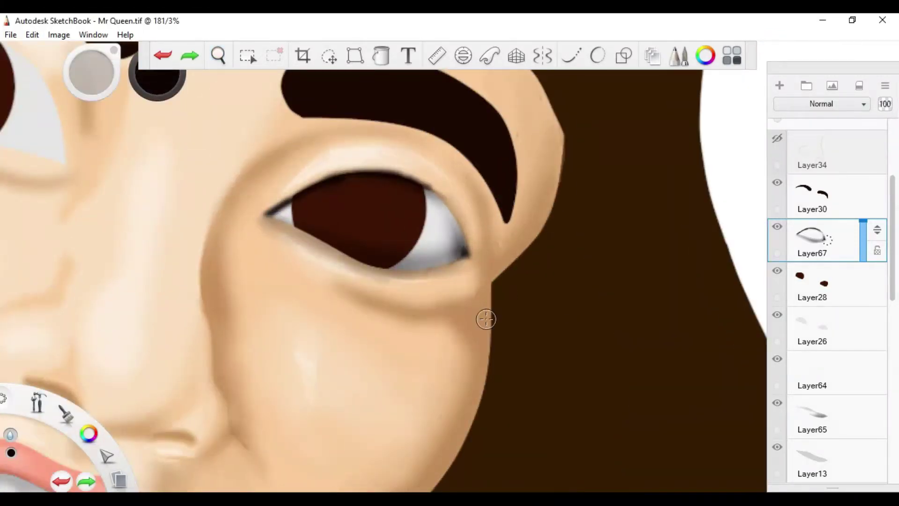
pyautogui.scroll(6, 487, 281)
pyautogui.moveTo(323, 209); pyautogui.dragTo(384, 253)
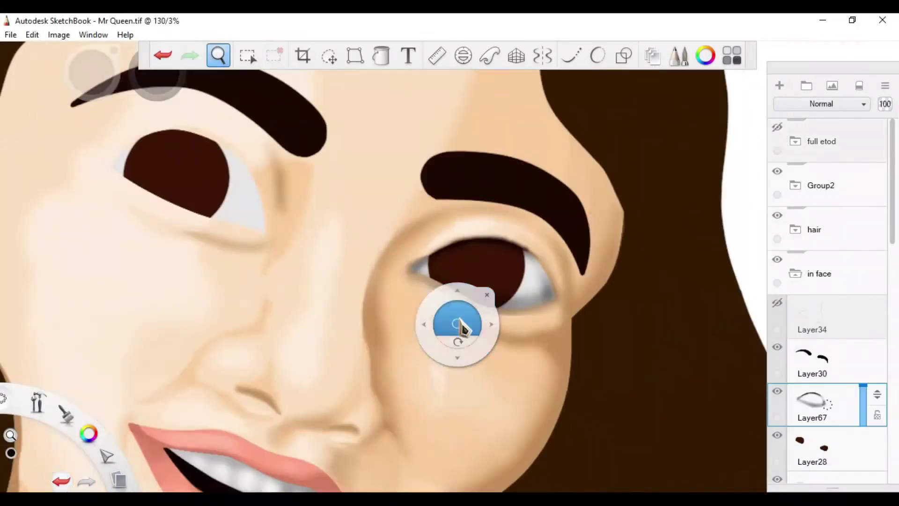
pyautogui.moveTo(457, 323); pyautogui.dragTo(467, 234)
pyautogui.scroll(4, 347, 301)
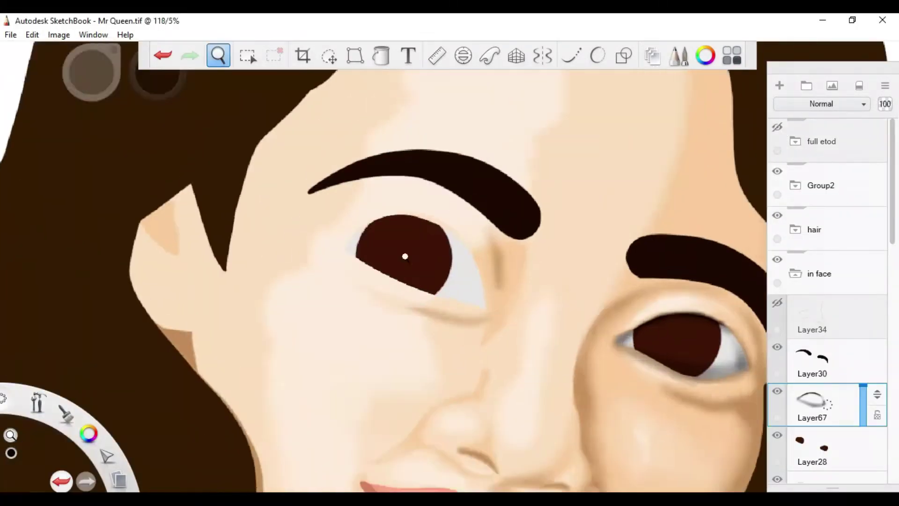
# Paint soft black shadows along the upper lash line and in the inner corner of the lit-side eye on Layer67.
pyautogui.moveTo(374, 206); pyautogui.dragTo(301, 180)
pyautogui.moveTo(431, 295)
pyautogui.mouseDown()
pyautogui.moveTo(424, 306)
pyautogui.moveTo(436, 288)
pyautogui.mouseUp()
pyautogui.moveTo(394, 199); pyautogui.dragTo(211, 218)
pyautogui.scroll(3, 422, 286)
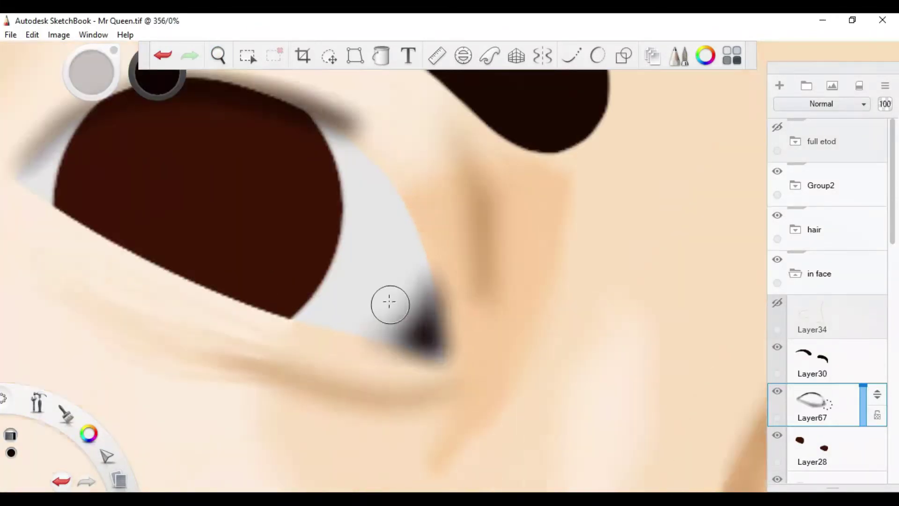
pyautogui.moveTo(390, 303)
pyautogui.mouseDown()
pyautogui.moveTo(403, 363)
pyautogui.moveTo(428, 353)
pyautogui.moveTo(438, 318)
pyautogui.mouseUp()
pyautogui.hotkey('ctrl', 'z')
pyautogui.hotkey('ctrl', 'z')
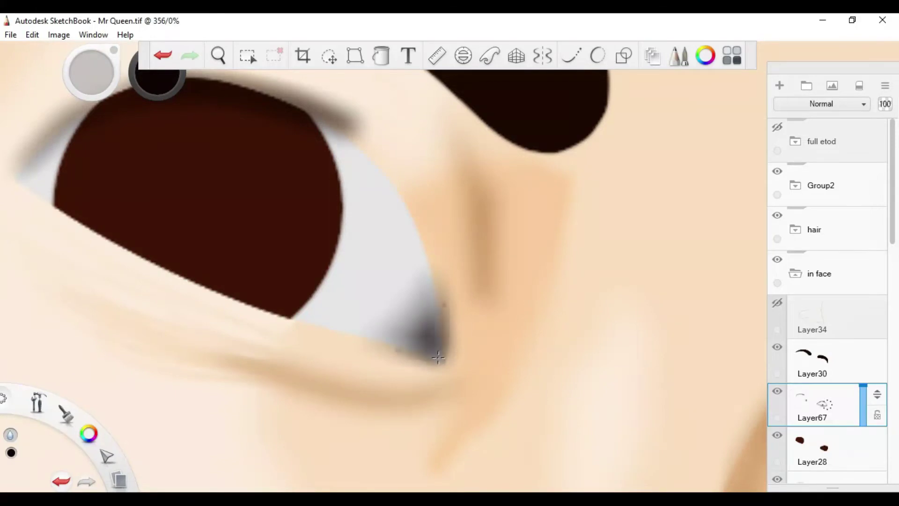
# Remove the Layer67 shadow spilling outside the lit-side eye using a magic wand selection of its surroundings.
pyautogui.scroll(-5, 412, 243)
pyautogui.click(247, 56)
pyautogui.scroll(-5, 827, 281)
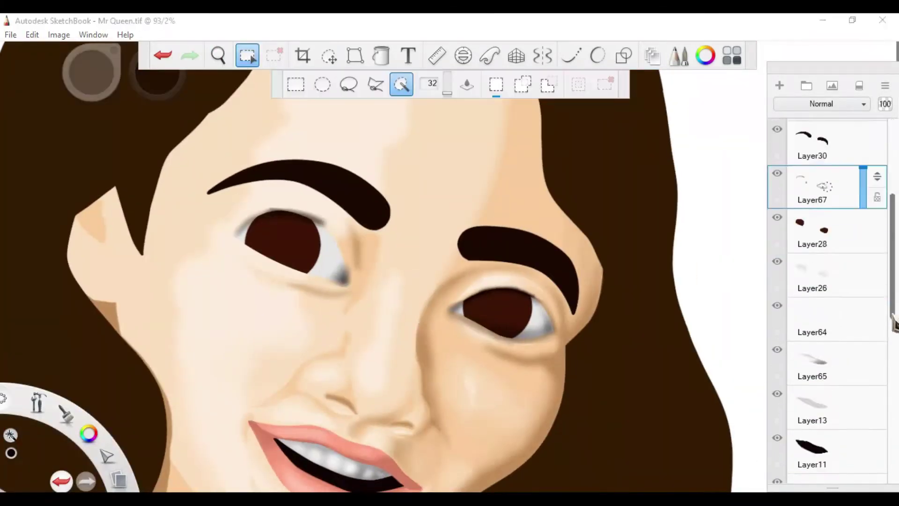
pyautogui.keyDown('ctrl'); pyautogui.click(804, 164); pyautogui.keyUp('ctrl')
pyautogui.hotkey('ctrl', '-')
# Add a new layer above Layer67 and paint white glints and thin hatched reflection strokes in both irises.
pyautogui.hotkey('ctrl', 'shift', 'n')
pyautogui.hotkey('ctrl', '+')
pyautogui.hotkey('ctrl', '+')
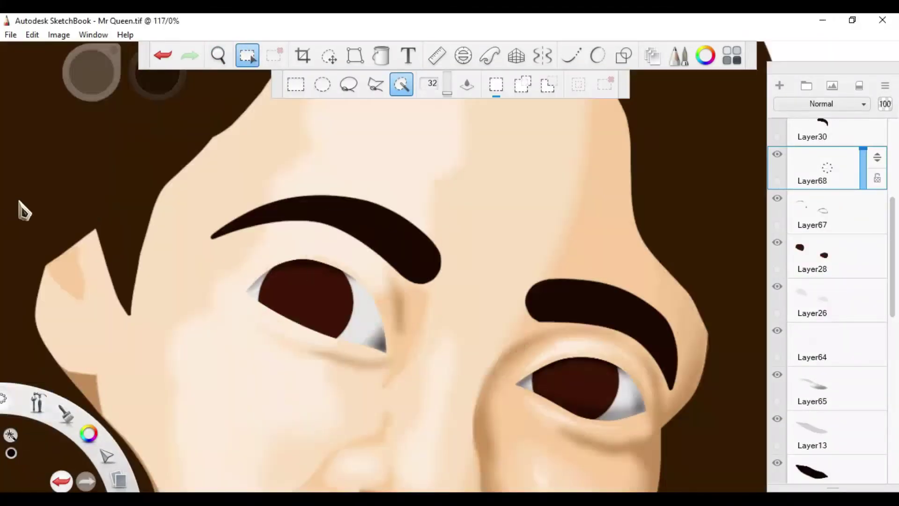
pyautogui.press('b')
pyautogui.scroll(2, 300, 281)
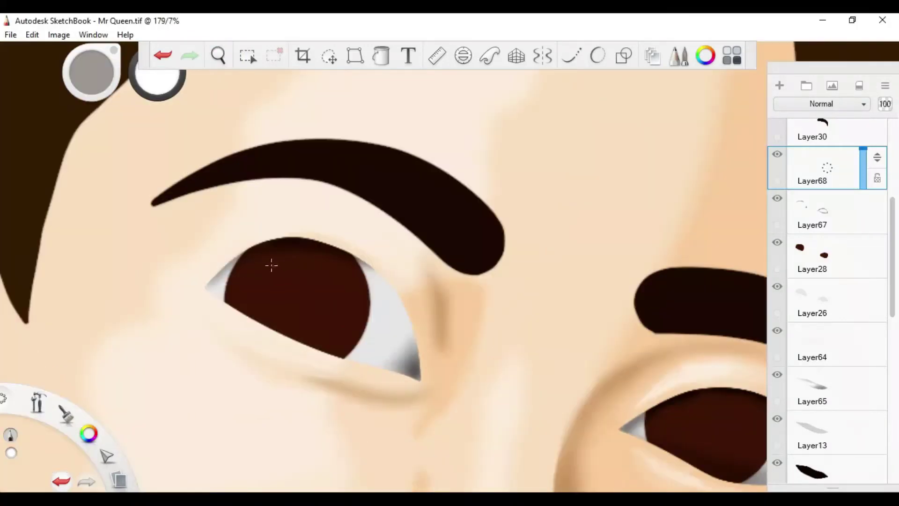
pyautogui.moveTo(279, 270)
pyautogui.mouseDown()
pyautogui.moveTo(283, 288)
pyautogui.moveTo(292, 267)
pyautogui.moveTo(326, 303)
pyautogui.moveTo(316, 327)
pyautogui.moveTo(279, 283)
pyautogui.moveTo(323, 281)
pyautogui.moveTo(289, 285)
pyautogui.moveTo(279, 307)
pyautogui.mouseUp()
pyautogui.moveTo(690, 423)
pyautogui.mouseDown()
pyautogui.moveTo(450, 334)
pyautogui.moveTo(468, 330)
pyautogui.mouseUp()
pyautogui.scroll(-2, 366, 249)
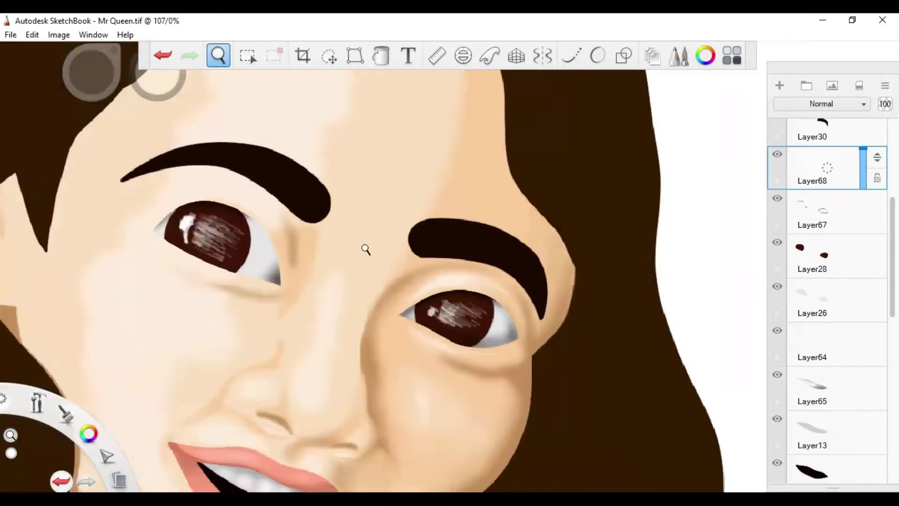
# Blend the white strokes in both irises into soft reflections on Layer68.
pyautogui.scroll(1, 51, 288)
pyautogui.scroll(2, 51, 288)
pyautogui.moveTo(412, 281); pyautogui.dragTo(328, 270)
pyautogui.hotkey('ctrl', 'z')
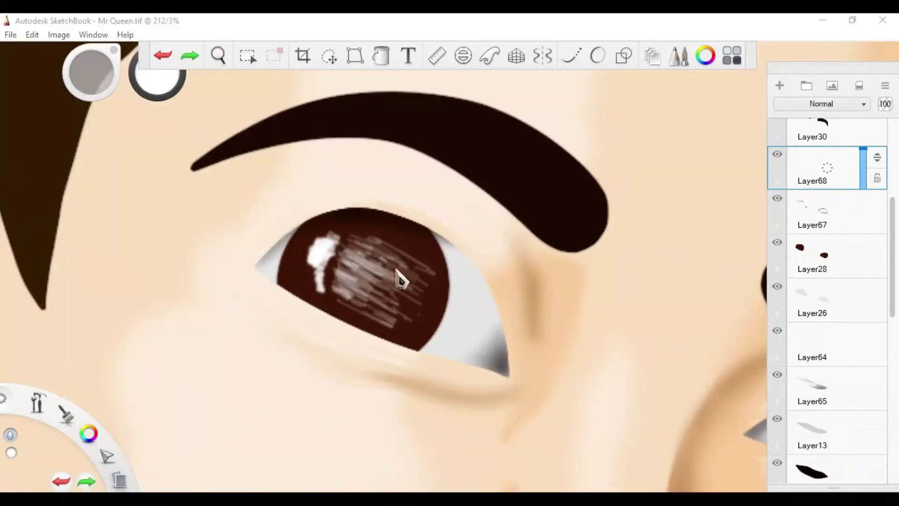
pyautogui.moveTo(401, 277)
pyautogui.mouseDown()
pyautogui.moveTo(376, 252)
pyautogui.moveTo(323, 244)
pyautogui.mouseUp()
pyautogui.scroll(-2, 375, 262)
pyautogui.moveTo(398, 305); pyautogui.dragTo(458, 322)
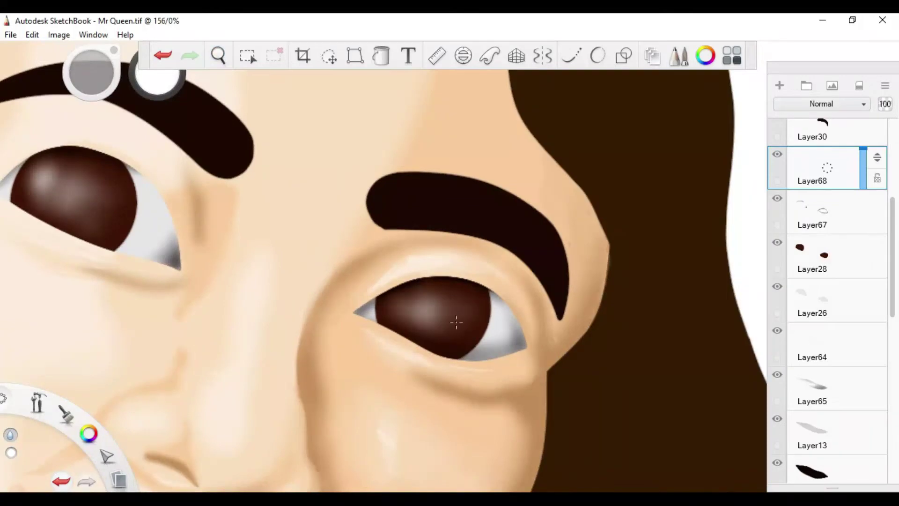
# Add a new layer directly above Layer28 and hide Layer67 and Layer68.
pyautogui.scroll(-2, 539, 300)
pyautogui.click(818, 265)
pyautogui.hotkey('ctrl', 'shift', 'n')
pyautogui.click(778, 198)
pyautogui.click(777, 154)
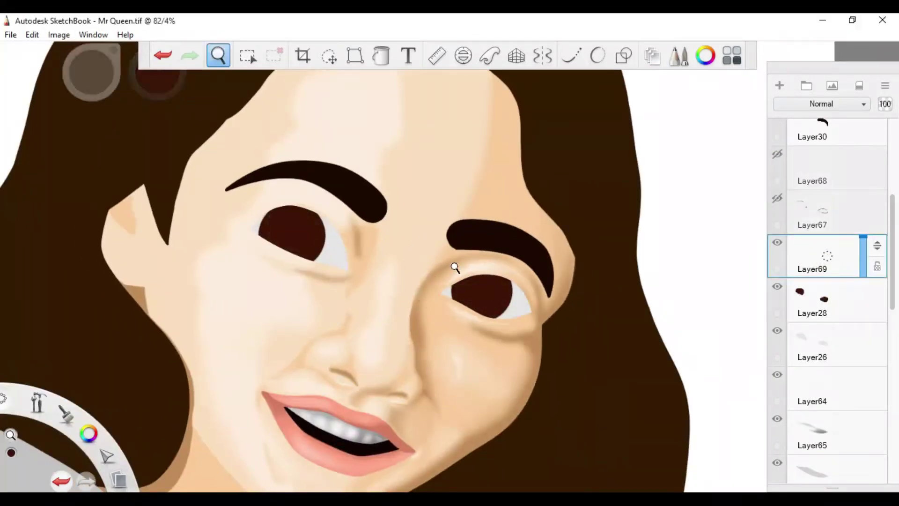
# Paint large black pupils over the brown irises of both eyes on Layer69.
pyautogui.scroll(4, 464, 268)
pyautogui.scroll(-2, 467, 268)
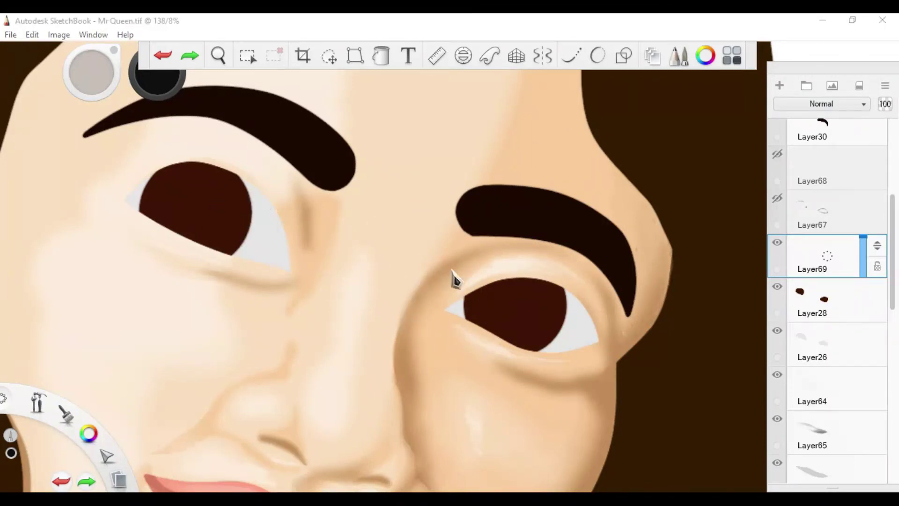
pyautogui.moveTo(518, 303); pyautogui.dragTo(515, 309)
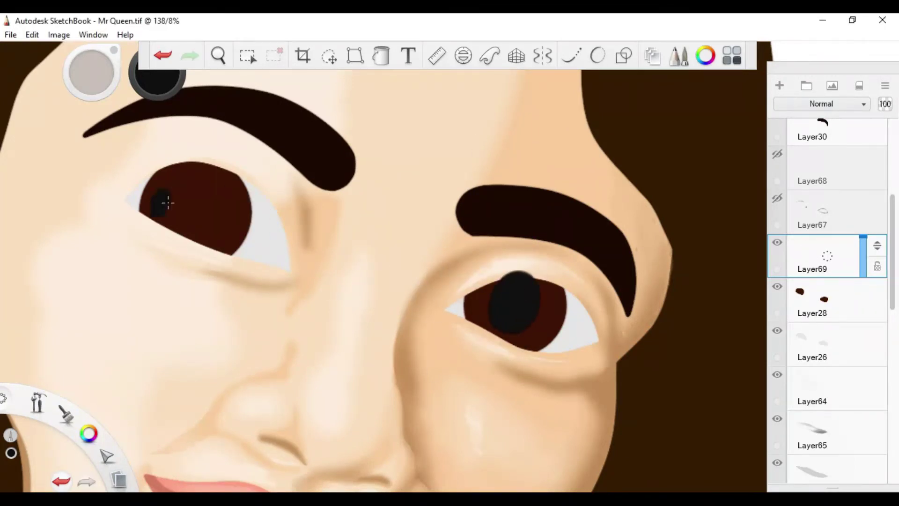
pyautogui.moveTo(187, 221); pyautogui.dragTo(209, 205)
pyautogui.moveTo(539, 305); pyautogui.dragTo(490, 308)
# Trim the black pupils on Layer69 to the iris shapes of Layer28.
pyautogui.click(813, 302)
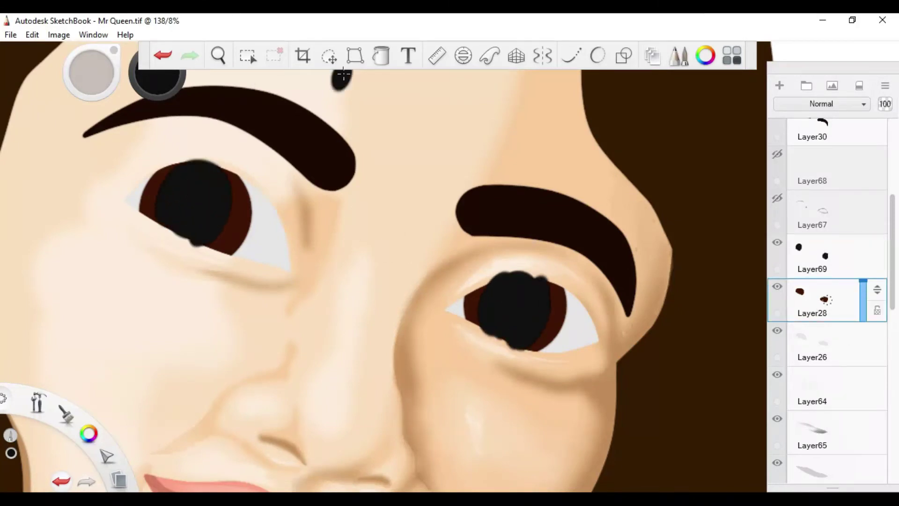
pyautogui.click(781, 263)
pyautogui.press('space')
pyautogui.moveTo(435, 262); pyautogui.dragTo(34, 283)
pyautogui.scroll(2, 281, 206)
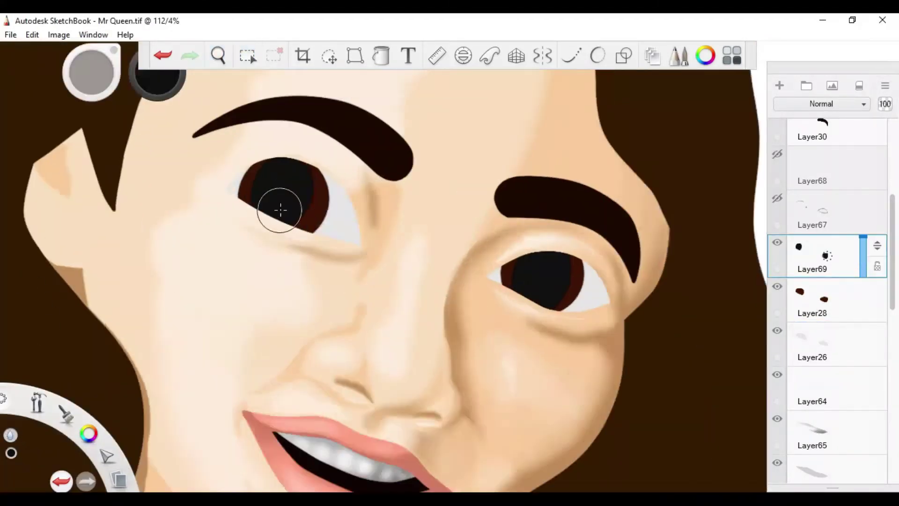
# Blend both pupils softly into the brown irises and paint thin black rims around the lit-side iris on Layer69.
pyautogui.moveTo(281, 207); pyautogui.dragTo(275, 170)
pyautogui.moveTo(546, 251); pyautogui.dragTo(539, 305)
pyautogui.scroll(4, 512, 252)
pyautogui.moveTo(514, 155); pyautogui.dragTo(511, 229)
pyautogui.moveTo(487, 268); pyautogui.dragTo(424, 288)
pyautogui.moveTo(328, 228)
pyautogui.mouseDown()
pyautogui.moveTo(323, 185)
pyautogui.moveTo(482, 221)
pyautogui.mouseUp()
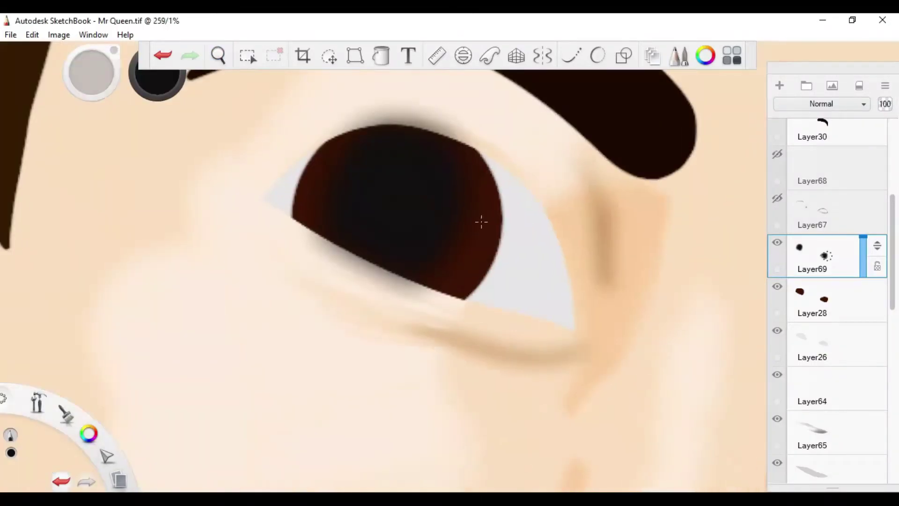
pyautogui.moveTo(492, 150); pyautogui.dragTo(478, 274)
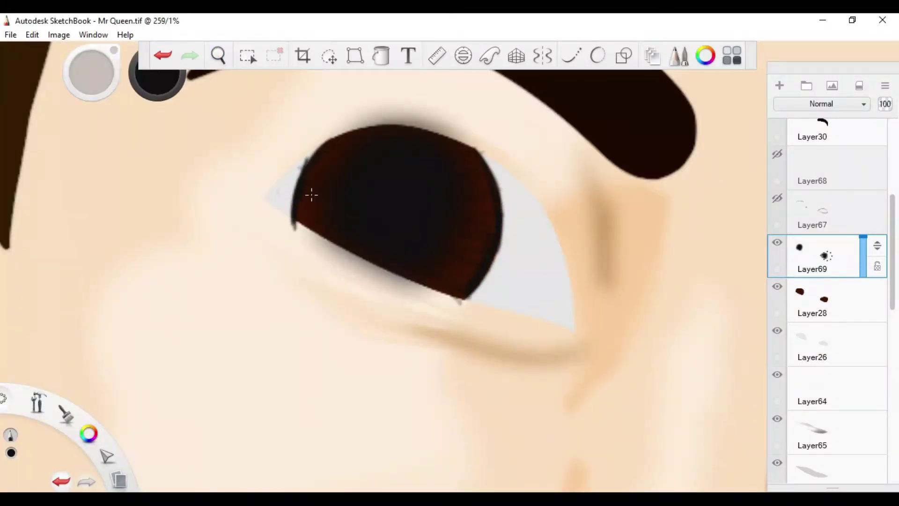
# Remove the Layer69 shading outside the iris shapes of Layer28 and show Layer67 and Layer68 again.
pyautogui.scroll(-7, 312, 195)
pyautogui.click(247, 56)
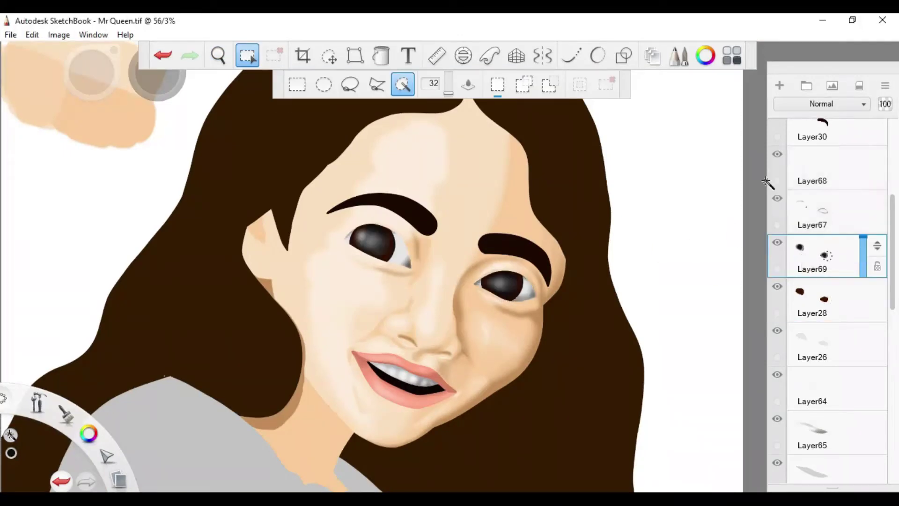
pyautogui.scroll(-2, 355, 250)
pyautogui.click(450, 267)
pyautogui.scroll(-1, 380, 151)
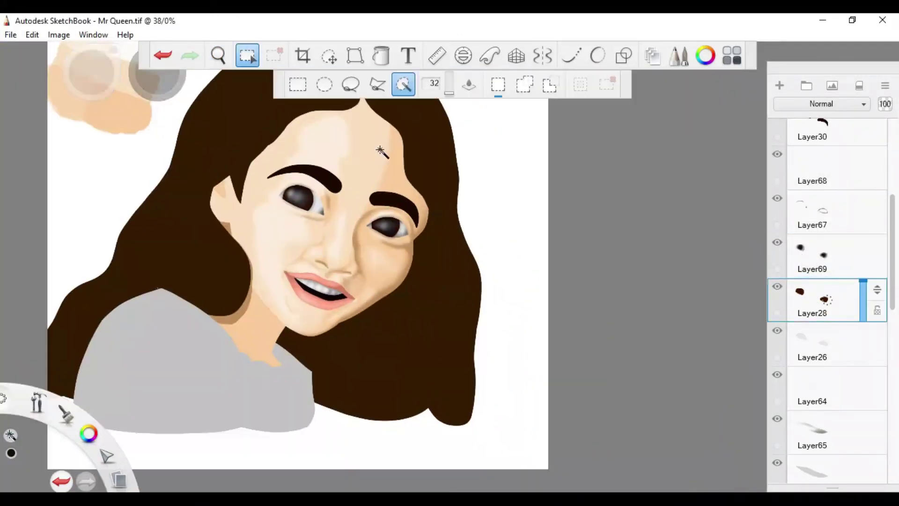
pyautogui.click(802, 262)
pyautogui.scroll(4, 371, 297)
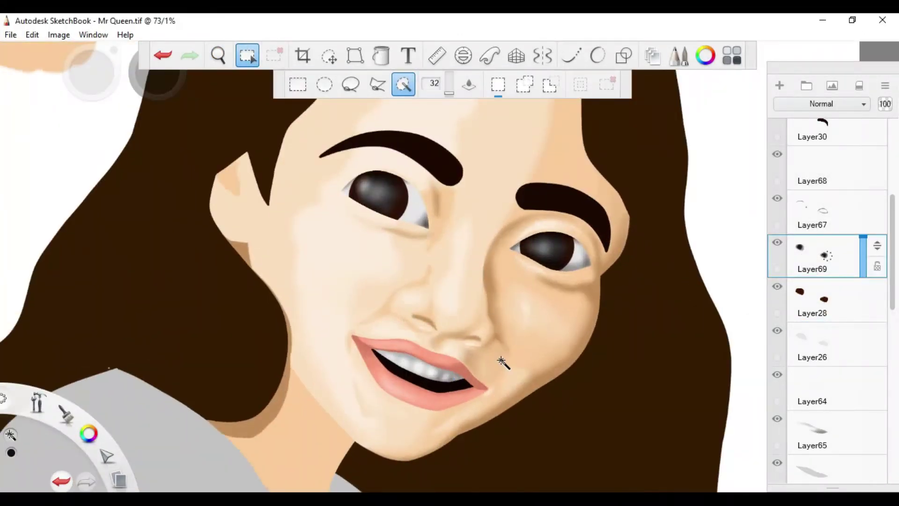
pyautogui.scroll(-4, 501, 362)
pyautogui.scroll(4, 813, 235)
# Add a new layer above the eyebrow layer, Layer30.
pyautogui.click(813, 306)
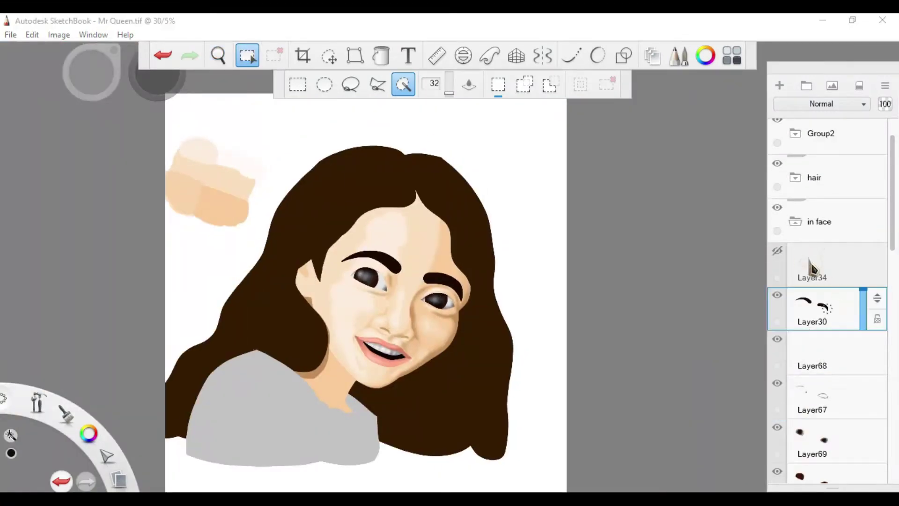
pyautogui.hotkey('ctrl', 'shift', 'n')
pyautogui.scroll(4, 431, 253)
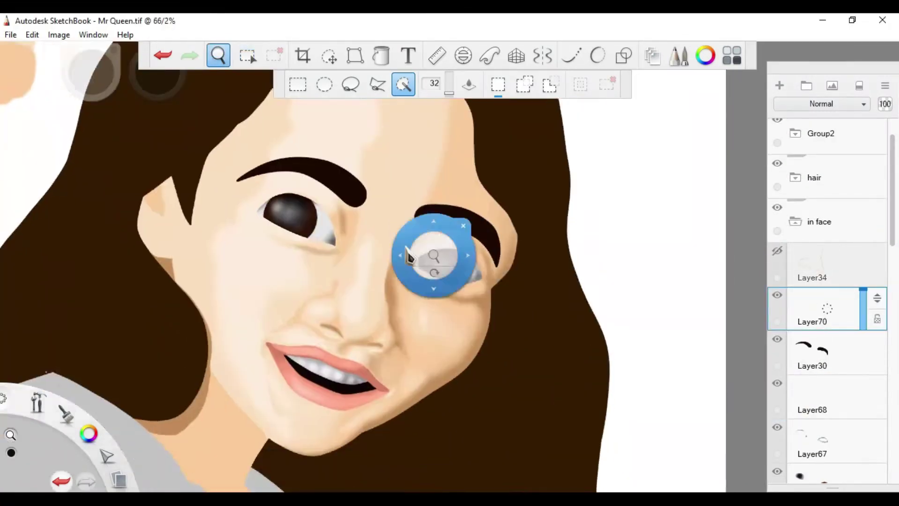
pyautogui.scroll(-3, 342, 245)
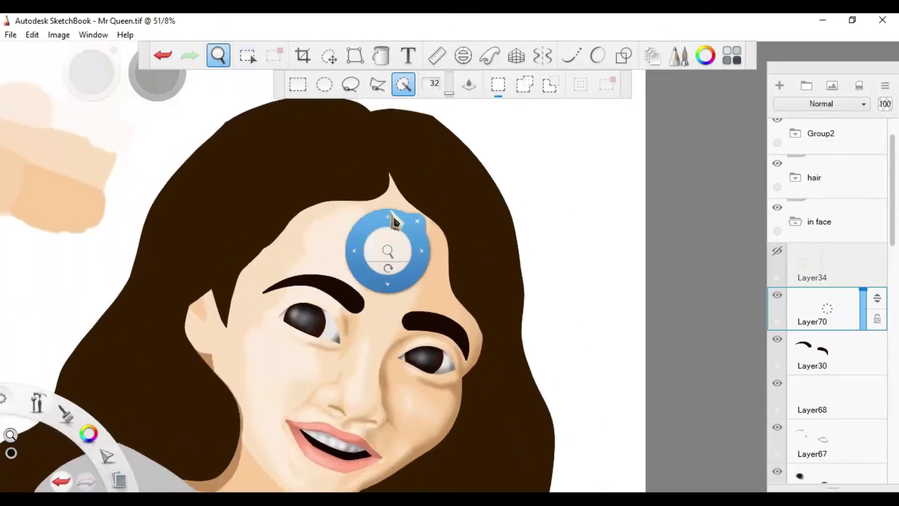
pyautogui.scroll(5, 388, 345)
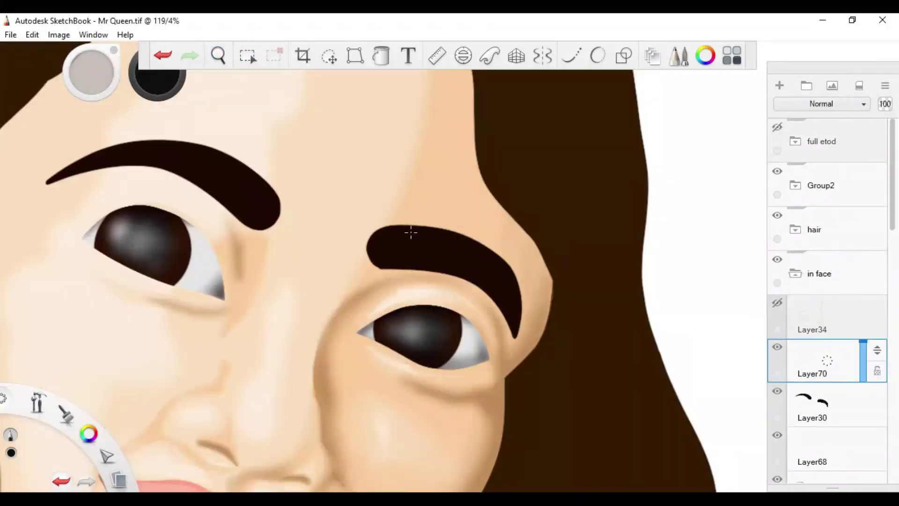
# Hatch fine brown hair strokes across both eyebrows on Layer70 and trim them to the eyebrow shapes.
pyautogui.keyDown('alt'); pyautogui.click(653, 368); pyautogui.keyUp('alt')
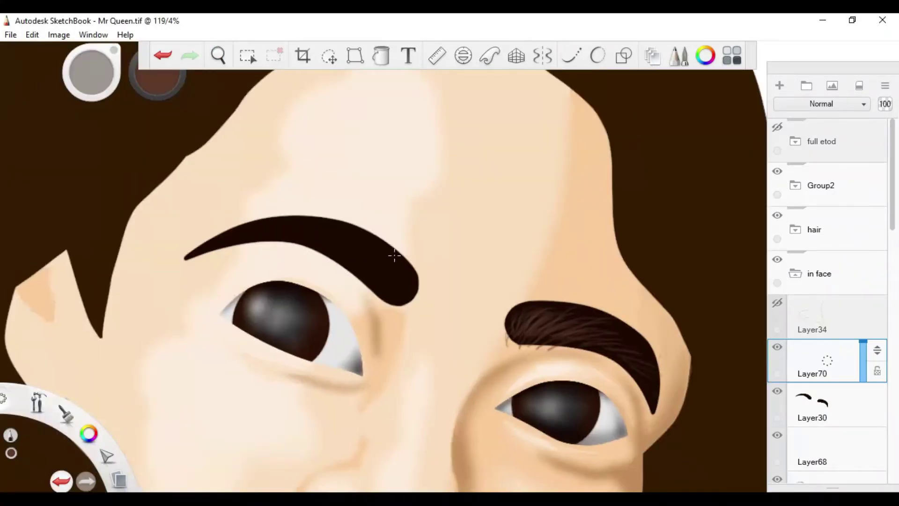
pyautogui.moveTo(396, 256); pyautogui.dragTo(388, 238)
pyautogui.moveTo(375, 277); pyautogui.dragTo(352, 258)
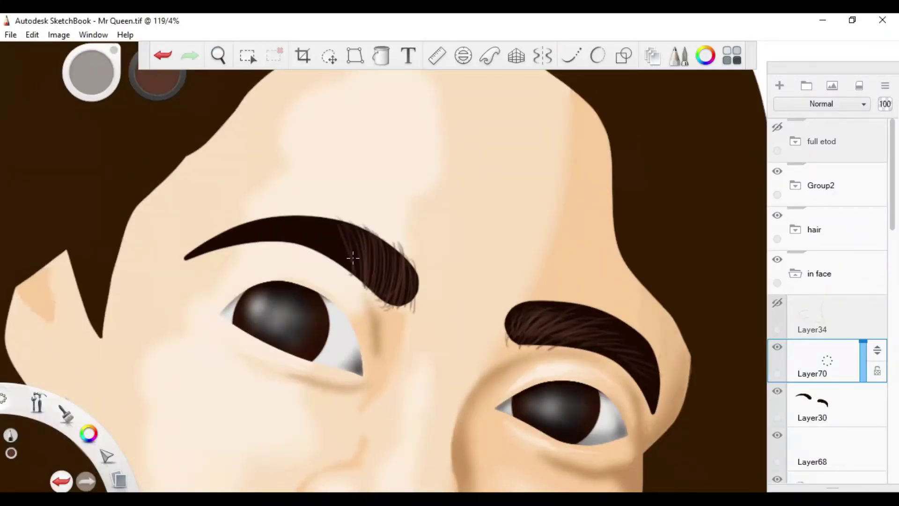
pyautogui.click(815, 366)
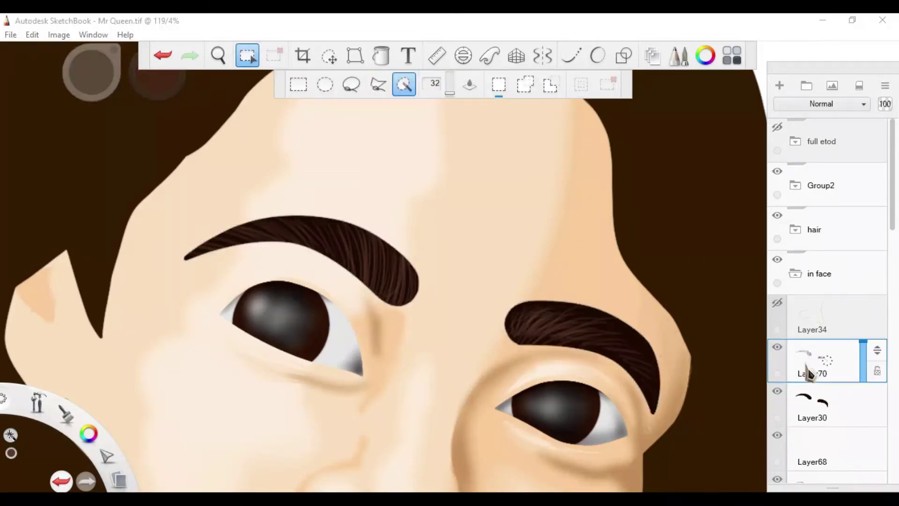
# Add a new layer above Layer32 in the hair group and check the hair in the reference photo.
pyautogui.scroll(-5, 893, 237)
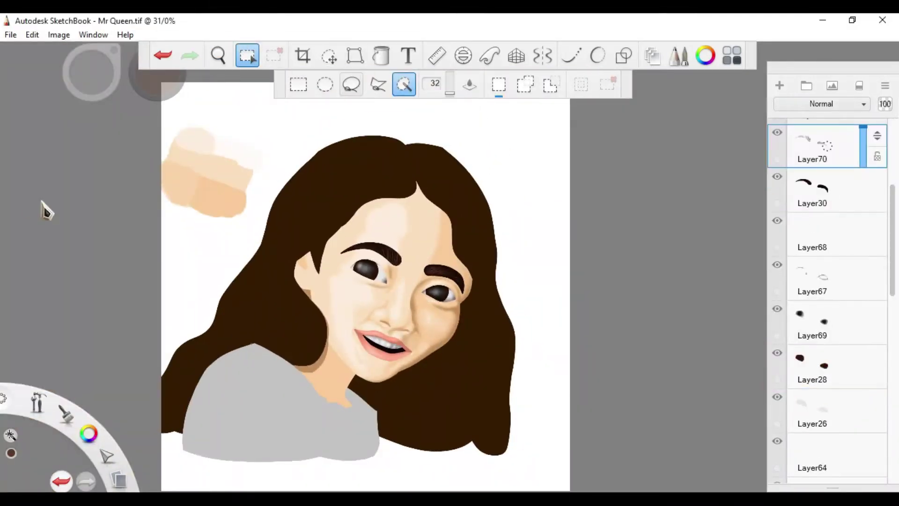
pyautogui.scroll(3, 428, 307)
pyautogui.moveTo(428, 308); pyautogui.dragTo(377, 305)
pyautogui.scroll(5, 790, 274)
pyautogui.click(796, 271)
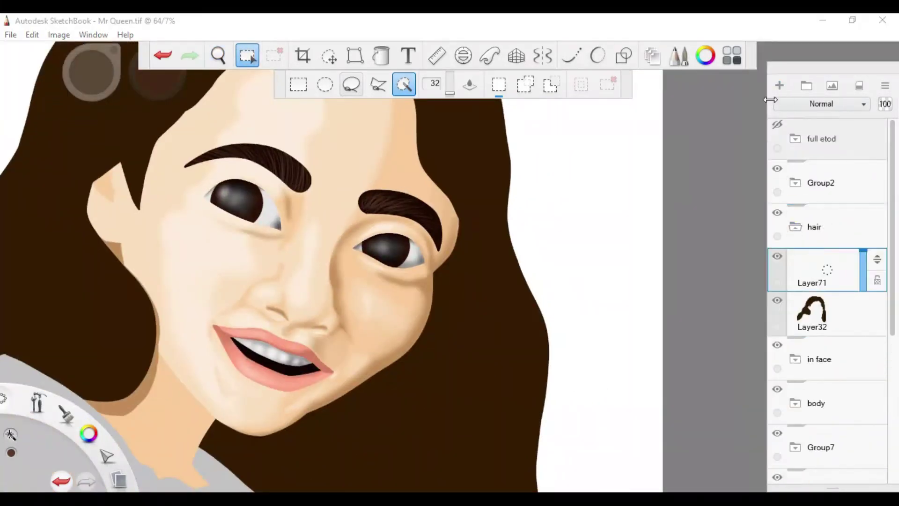
pyautogui.scroll(-3, 372, 243)
pyautogui.press('b')
pyautogui.click(778, 125)
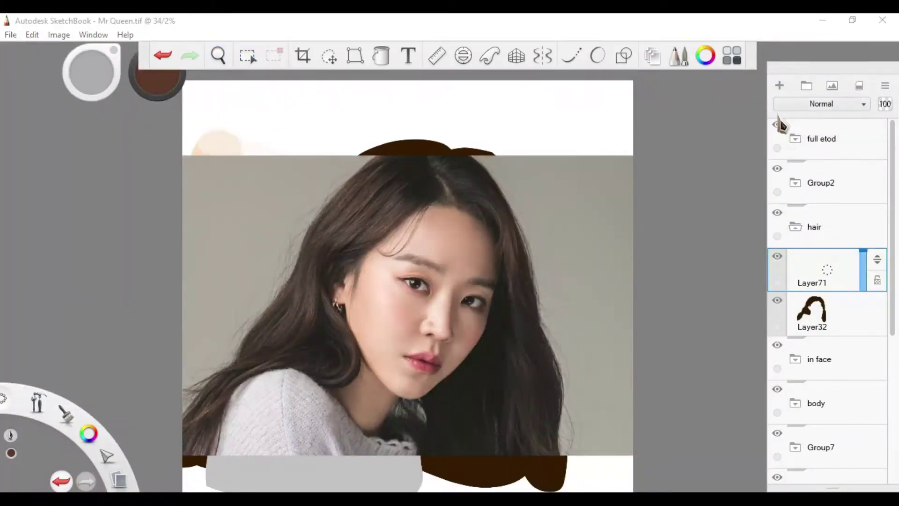
pyautogui.click(778, 125)
# Paint a light brown highlight band and curved strands down the lit-side hair on Layer71, undoing the unwanted first stroke.
pyautogui.moveTo(371, 220)
pyautogui.mouseDown()
pyautogui.moveTo(422, 178)
pyautogui.moveTo(340, 211)
pyautogui.mouseUp()
pyautogui.hotkey('ctrl', 'z')
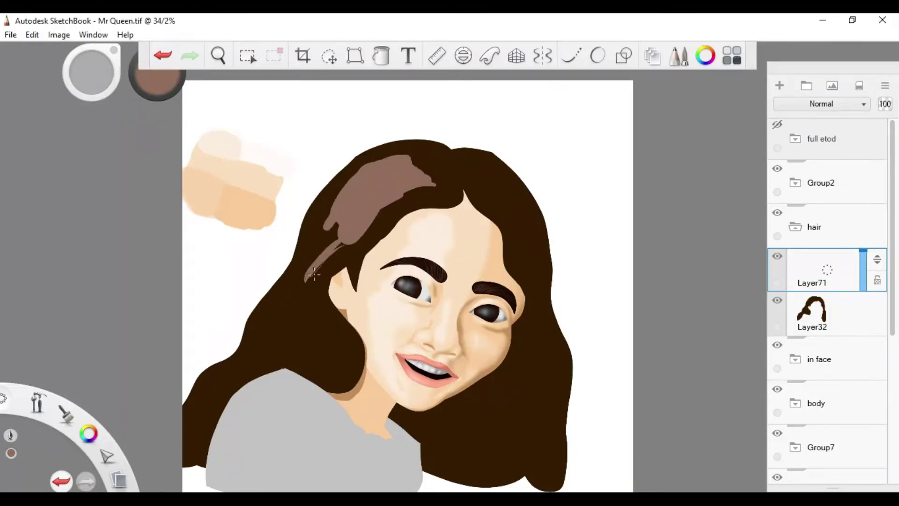
pyautogui.moveTo(314, 276)
pyautogui.mouseDown()
pyautogui.moveTo(234, 360)
pyautogui.moveTo(192, 445)
pyautogui.moveTo(225, 370)
pyautogui.mouseUp()
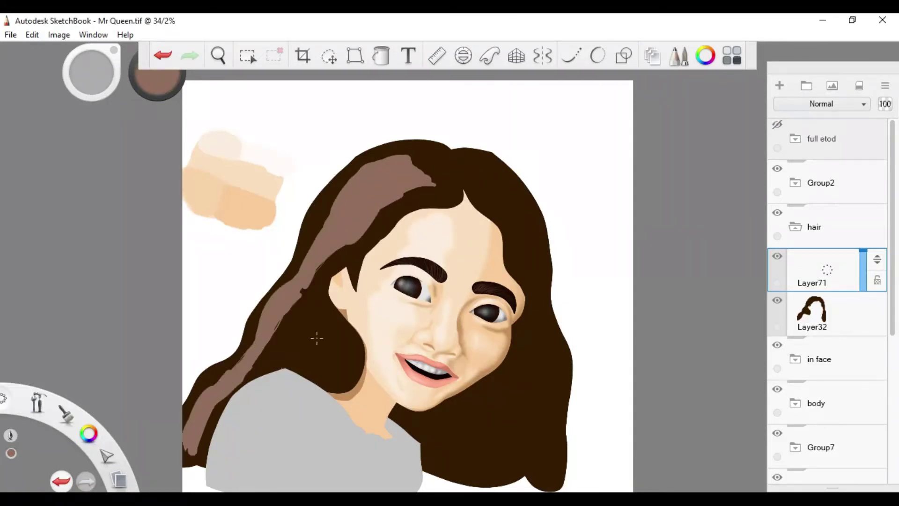
pyautogui.moveTo(328, 310); pyautogui.dragTo(323, 370)
pyautogui.moveTo(299, 299); pyautogui.dragTo(271, 357)
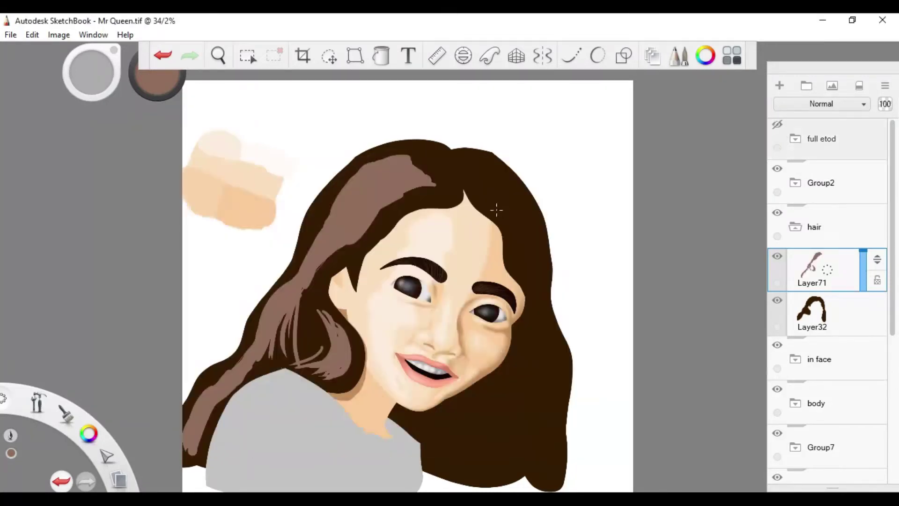
# Paint thin light brown highlight strands down the shaded-side hair from the crown to the ends on Layer71.
pyautogui.moveTo(500, 206); pyautogui.dragTo(515, 267)
pyautogui.moveTo(523, 204); pyautogui.dragTo(539, 274)
pyautogui.moveTo(543, 359); pyautogui.dragTo(534, 463)
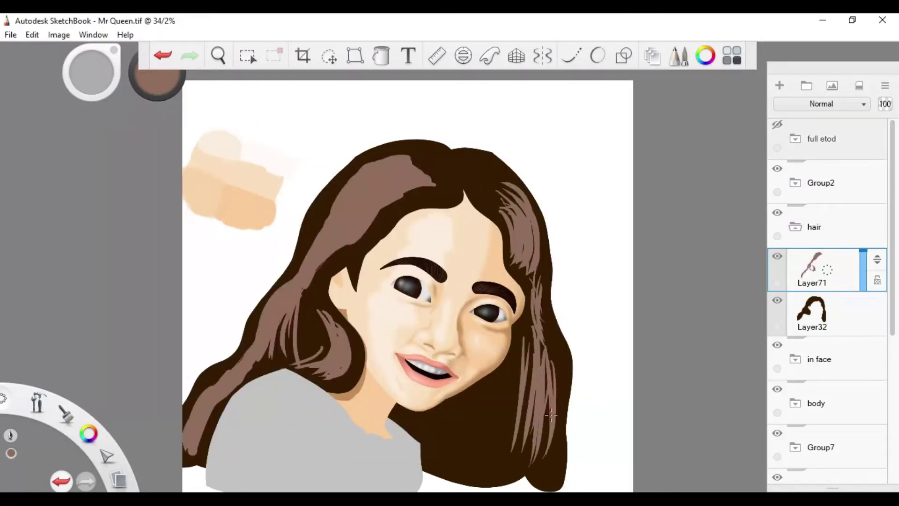
pyautogui.moveTo(558, 312); pyautogui.dragTo(545, 445)
pyautogui.moveTo(532, 326)
pyautogui.mouseDown()
pyautogui.moveTo(487, 291)
pyautogui.moveTo(541, 344)
pyautogui.mouseUp()
pyautogui.scroll(-3, 515, 332)
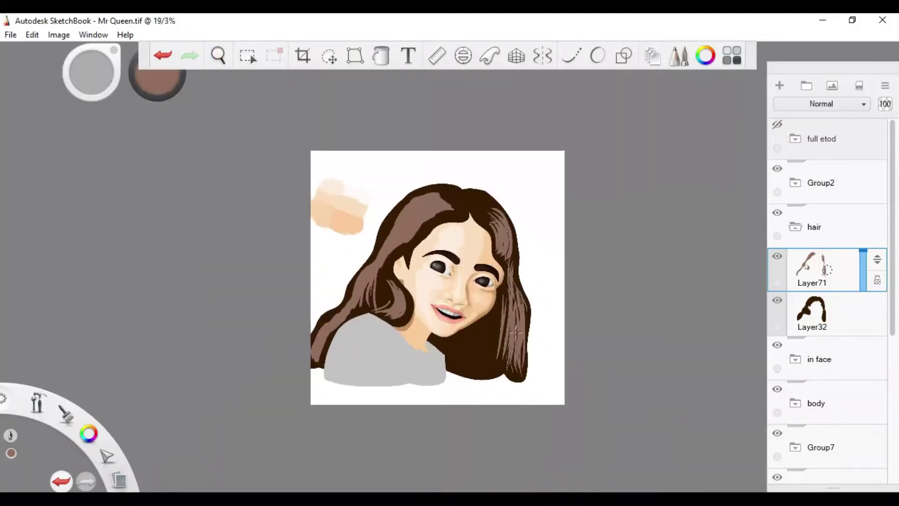
pyautogui.moveTo(438, 287); pyautogui.dragTo(480, 376)
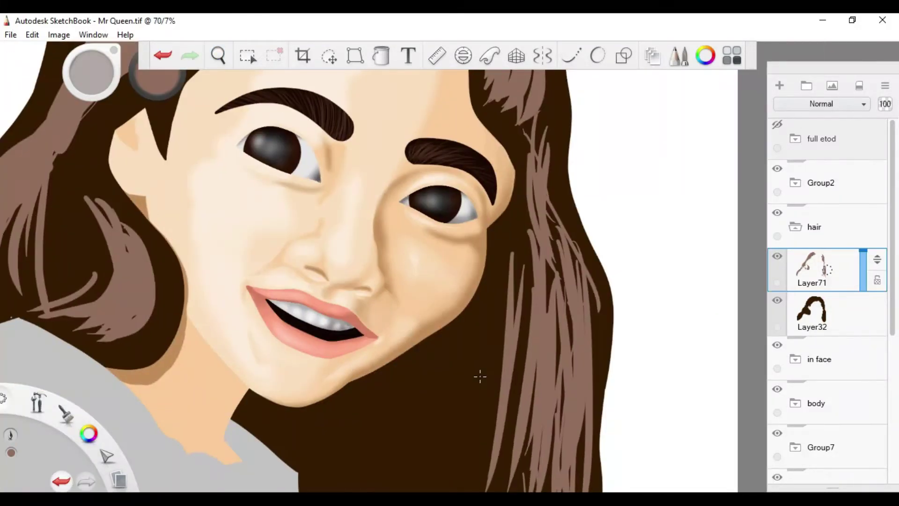
pyautogui.moveTo(448, 212); pyautogui.dragTo(311, 114)
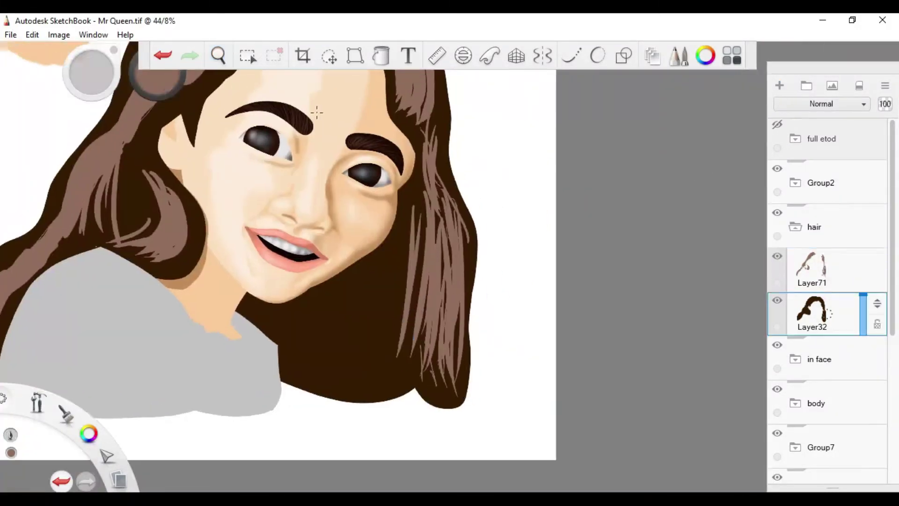
# Trim the light brown highlights on Layer71 to the hair outline and add a new layer directly above Layer32.
pyautogui.click(654, 267)
pyautogui.moveTo(475, 381)
pyautogui.mouseDown()
pyautogui.moveTo(427, 367)
pyautogui.moveTo(450, 380)
pyautogui.mouseUp()
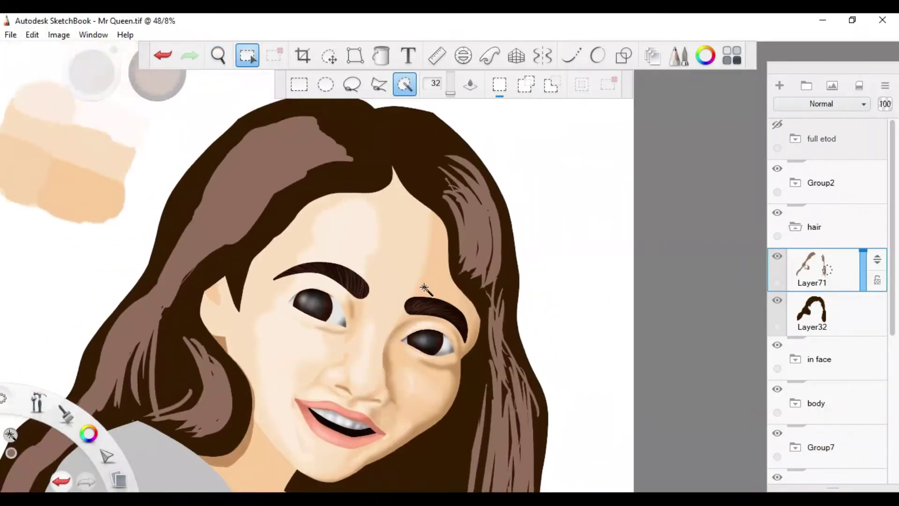
pyautogui.hotkey('ctrl', 'shift', 'n')
# Paint a near-black shadow over the hair around the parting on Layer72 and trim it to the hair shape.
pyautogui.press('b')
pyautogui.scroll(5, 515, 300)
pyautogui.hotkey('ctrl', 'z')
pyautogui.moveTo(431, 262)
pyautogui.mouseDown()
pyautogui.moveTo(408, 281)
pyautogui.moveTo(431, 301)
pyautogui.mouseUp()
pyautogui.keyDown('alt'); pyautogui.click(635, 367); pyautogui.keyUp('alt')
pyautogui.moveTo(389, 307); pyautogui.dragTo(431, 313)
pyautogui.moveTo(360, 320)
pyautogui.mouseDown()
pyautogui.moveTo(407, 290)
pyautogui.moveTo(406, 229)
pyautogui.moveTo(358, 158)
pyautogui.moveTo(437, 278)
pyautogui.moveTo(403, 341)
pyautogui.moveTo(392, 339)
pyautogui.moveTo(469, 194)
pyautogui.moveTo(490, 289)
pyautogui.moveTo(491, 267)
pyautogui.moveTo(409, 156)
pyautogui.mouseUp()
pyautogui.scroll(-5, 459, 285)
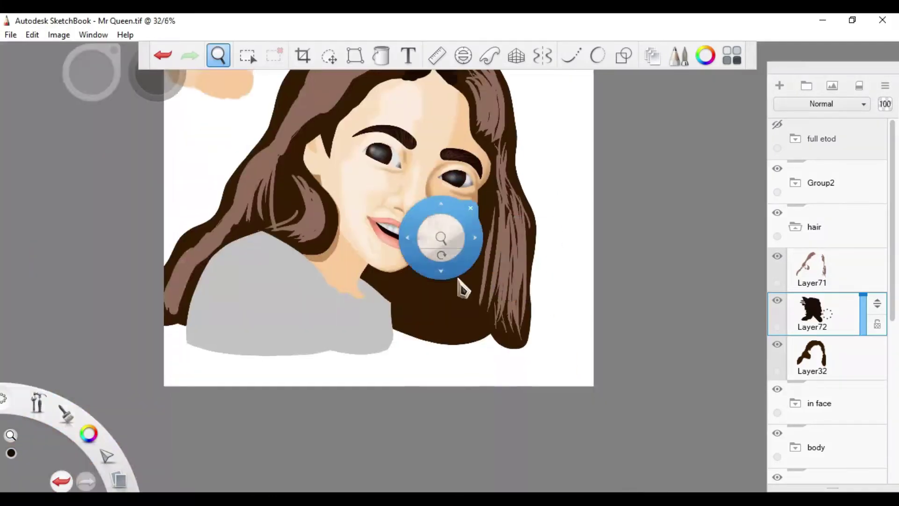
pyautogui.click(248, 55)
pyautogui.hotkey('ctrl', 'd')
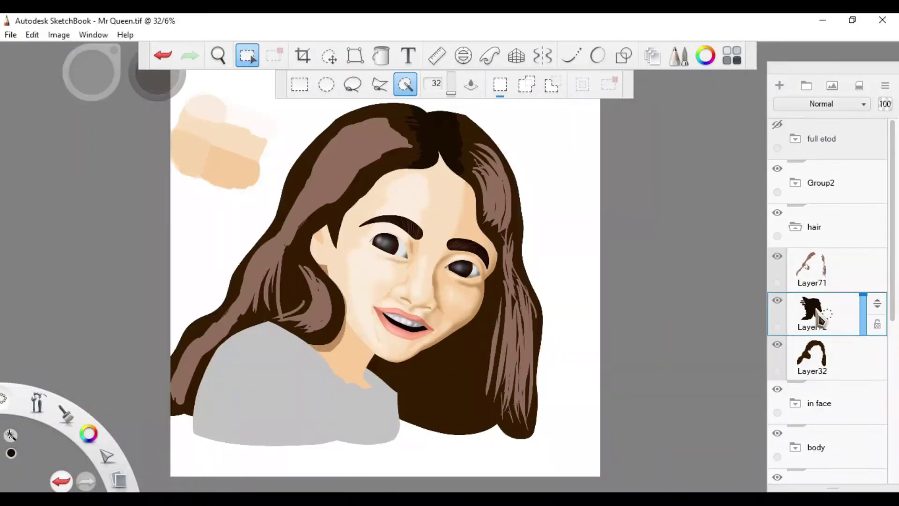
# Try painting and hatching dark grey shadow strokes directly on the grey sweater in Layer37 of Group2.
pyautogui.scroll(3, 478, 321)
pyautogui.press('space')
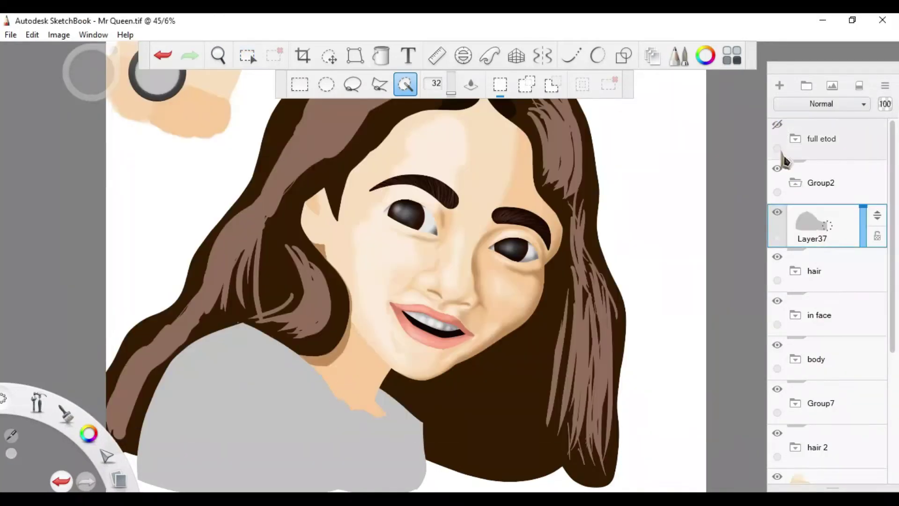
pyautogui.keyDown('alt'); pyautogui.click(468, 304); pyautogui.keyUp('alt')
pyautogui.moveTo(468, 305); pyautogui.dragTo(505, 197)
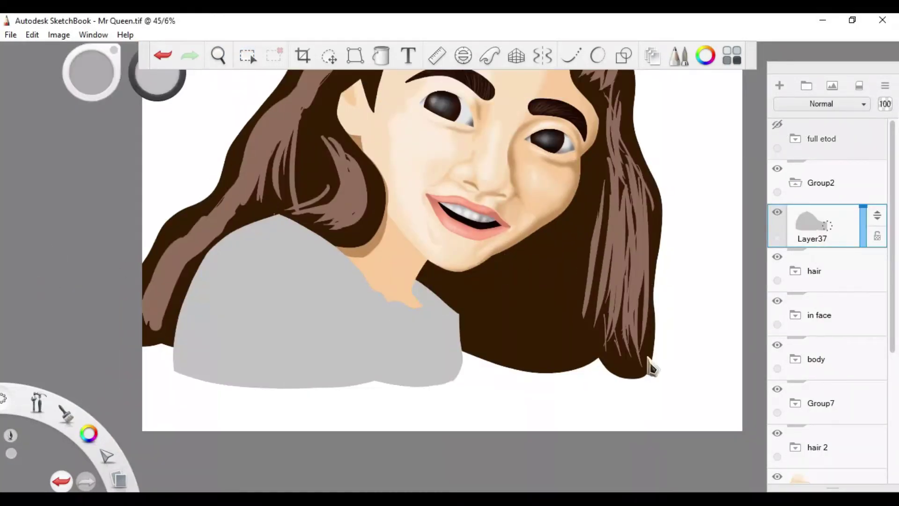
pyautogui.moveTo(347, 297); pyautogui.dragTo(373, 381)
pyautogui.moveTo(454, 333); pyautogui.dragTo(432, 385)
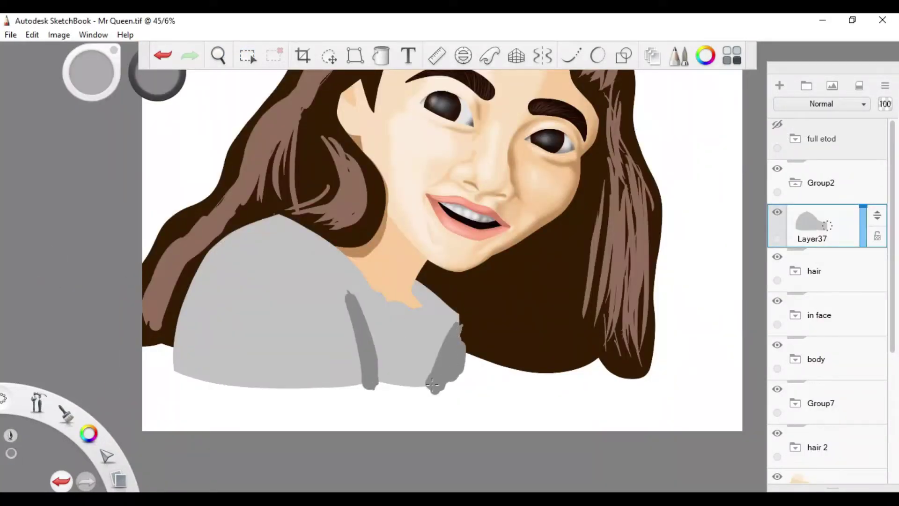
pyautogui.hotkey('ctrl', 'z')
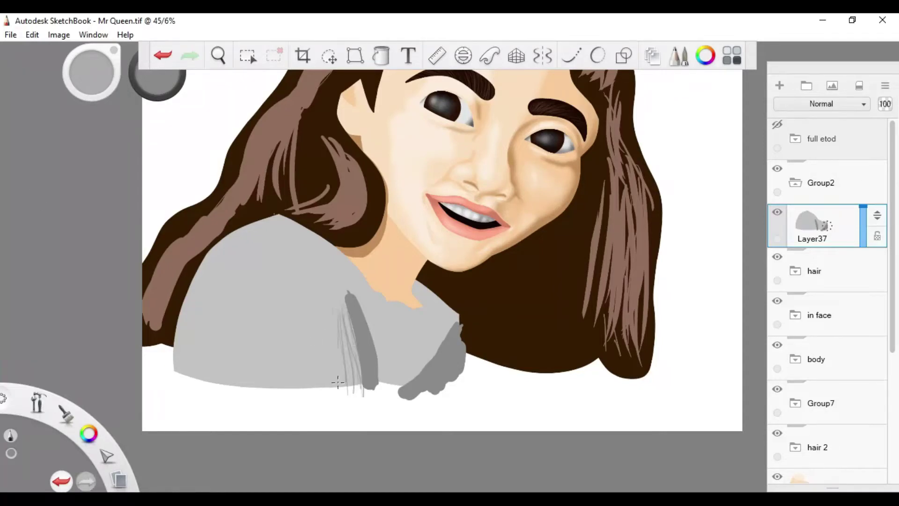
pyautogui.moveTo(342, 282)
pyautogui.mouseDown()
pyautogui.moveTo(323, 374)
pyautogui.moveTo(340, 377)
pyautogui.moveTo(316, 310)
pyautogui.moveTo(327, 256)
pyautogui.mouseUp()
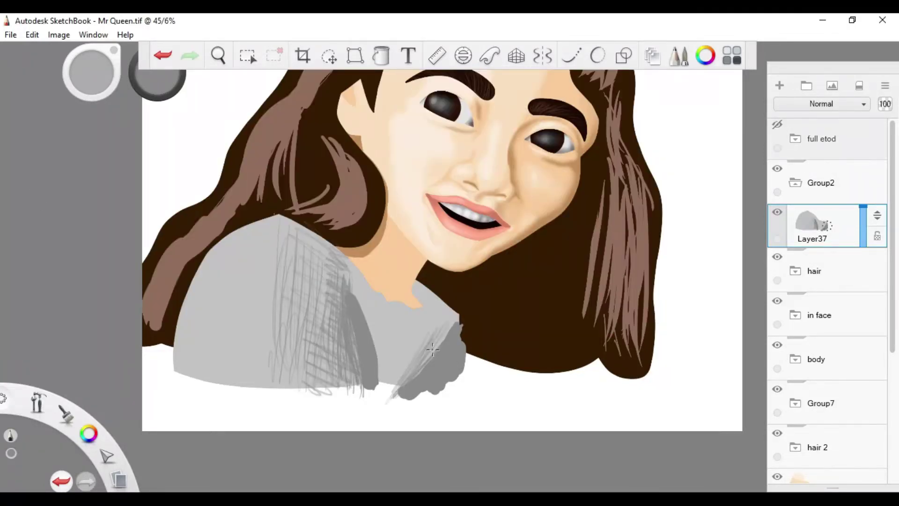
# Try erasing part of the sweater's shoulder shading, and undo the recent hatching strokes on Layer37.
pyautogui.press('e')
pyautogui.moveTo(450, 331); pyautogui.dragTo(413, 371)
pyautogui.hotkey('ctrl', 'z')
pyautogui.hotkey('ctrl', 'z')
pyautogui.hotkey('ctrl', 'z')
pyautogui.hotkey('ctrl', 'z')
pyautogui.hotkey('ctrl', 'z')
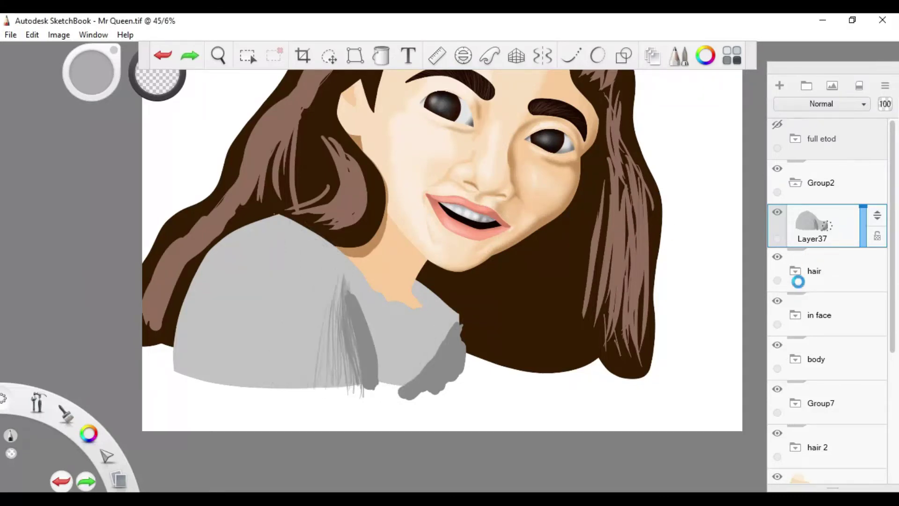
pyautogui.click(870, 281)
pyautogui.hotkey('ctrl', 'z')
pyautogui.hotkey('ctrl', 'z')
pyautogui.hotkey('ctrl', 'z')
pyautogui.hotkey('ctrl', 'z')
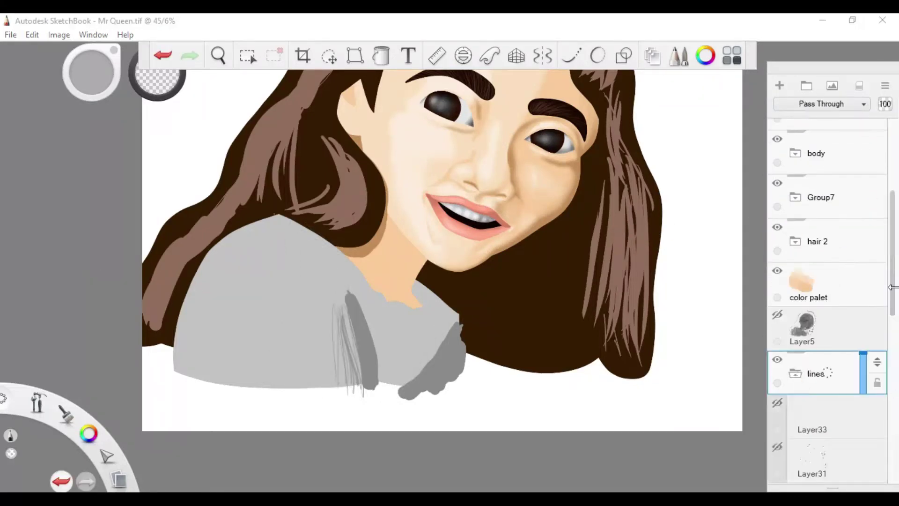
# Select the sweater area from the Layer33 line art, refill it light grey on Layer37 and clear the overflow outside its outline.
pyautogui.hotkey('ctrl', 'z')
pyautogui.hotkey('ctrl', 'z')
pyautogui.hotkey('ctrl', 'z')
pyautogui.hotkey('ctrl', 'z')
pyautogui.hotkey('ctrl', 'z')
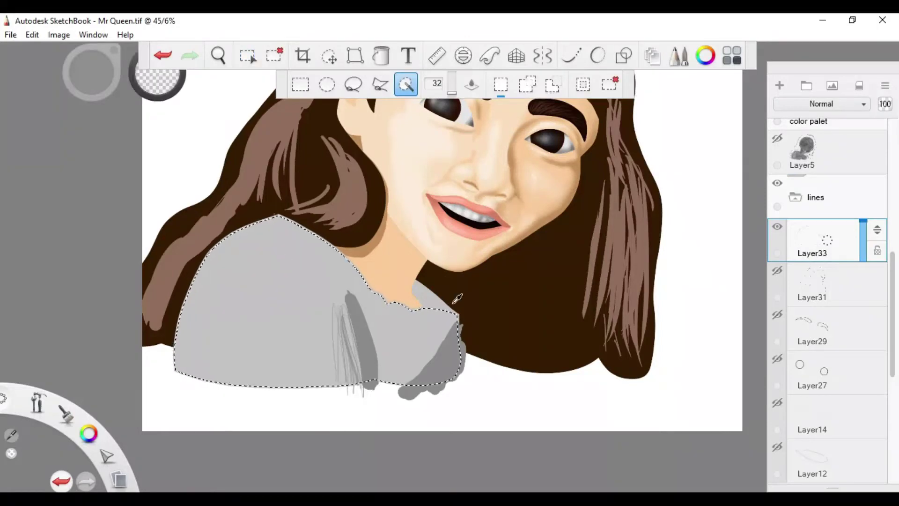
pyautogui.hotkey('ctrl', 'z')
pyautogui.hotkey('ctrl', 'z')
pyautogui.hotkey('ctrl', 'z')
pyautogui.hotkey('ctrl', 'z')
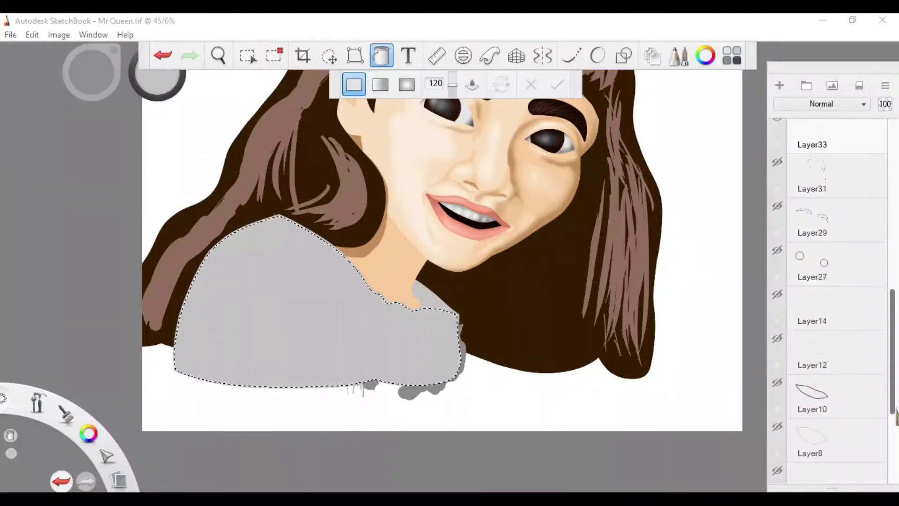
pyautogui.hotkey('ctrl', 'z')
pyautogui.hotkey('ctrl', 'z')
pyautogui.hotkey('ctrl', 'z')
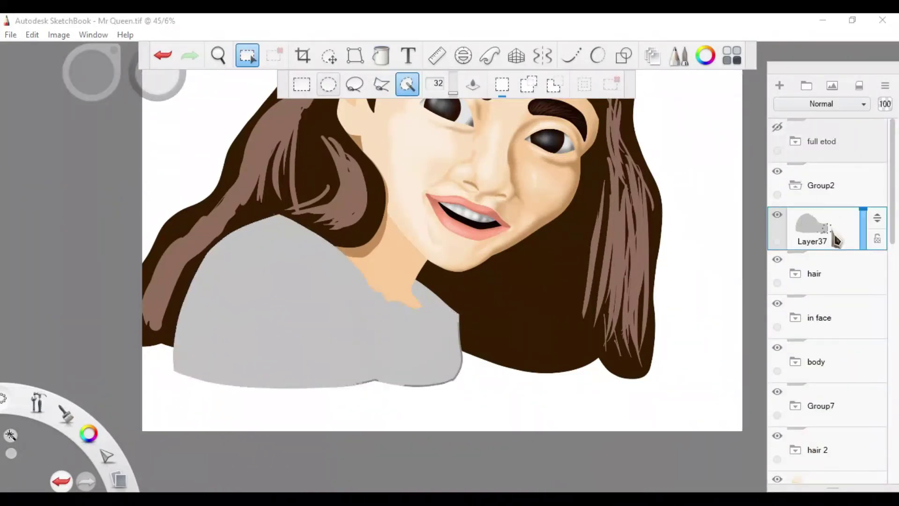
# Fill a new layer above Layer37 with the sweater's light grey and trim it to the sweater shape to replace Layer37.
pyautogui.scroll(-10, 825, 304)
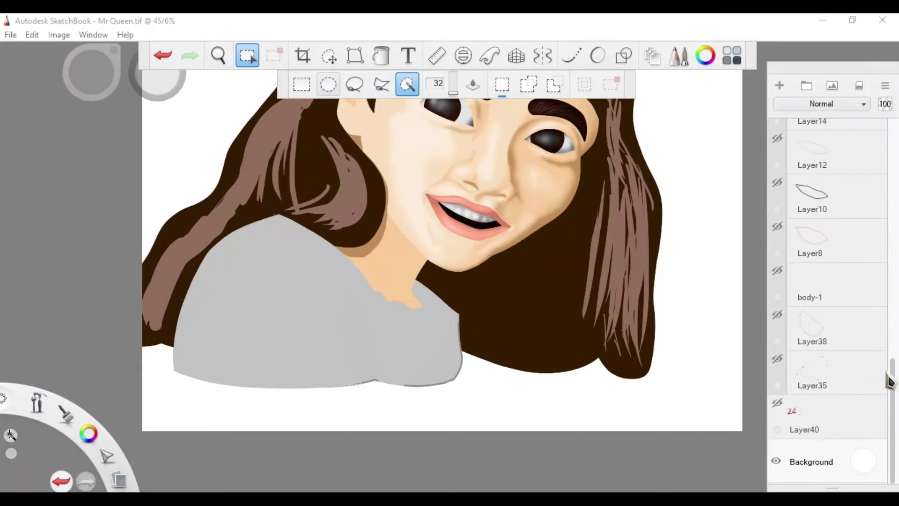
pyautogui.scroll(6, 796, 324)
pyautogui.scroll(5, 793, 328)
pyautogui.press('f')
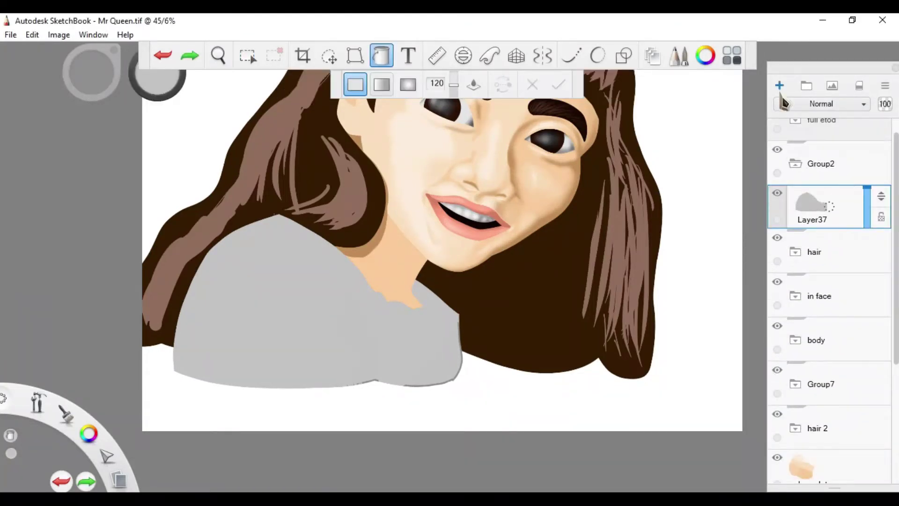
pyautogui.hotkey('ctrl', 'y')
pyautogui.hotkey('ctrl', 'y')
pyautogui.hotkey('ctrl', 'y')
pyautogui.hotkey('ctrl', 'y')
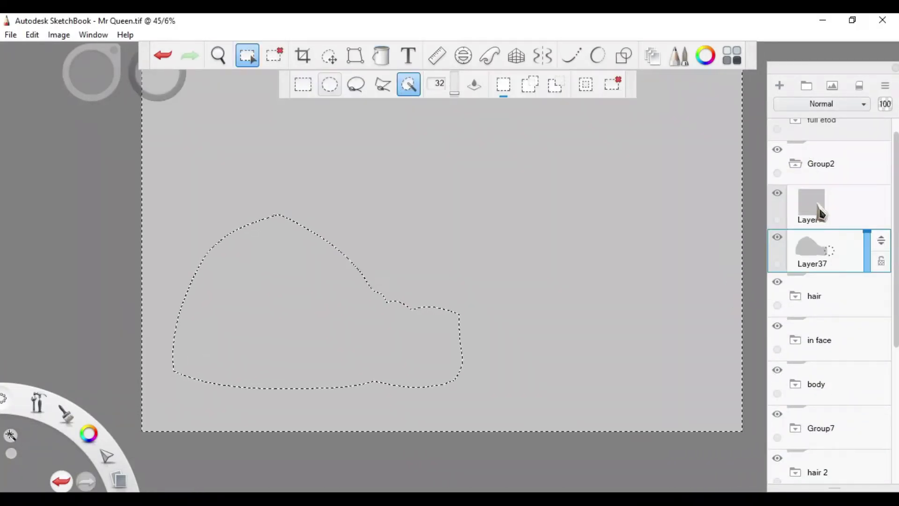
# Add a new layer above Layer73, hatch dark grey strokes down the sweater's middle fold and check the sweater in the reference photo.
pyautogui.hotkey('ctrl', 'shift', 'n')
pyautogui.press('b')
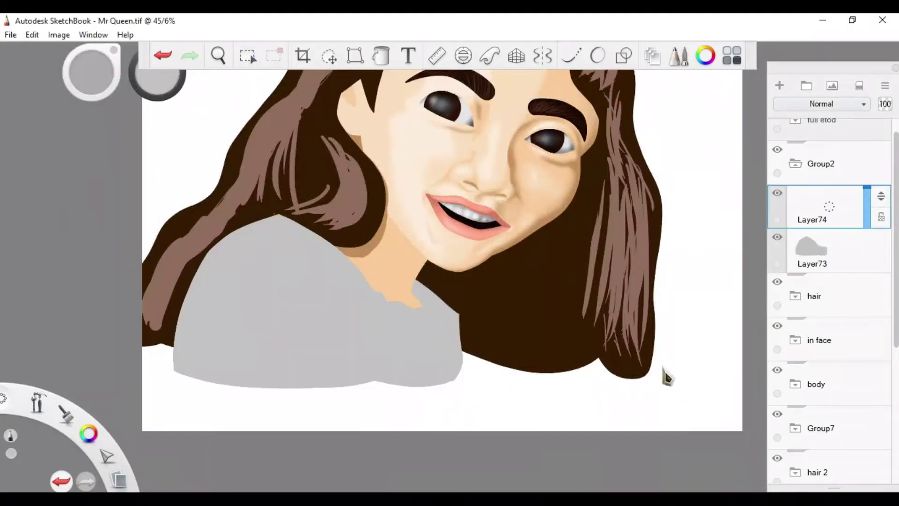
pyautogui.moveTo(372, 333); pyautogui.dragTo(370, 393)
pyautogui.moveTo(356, 272)
pyautogui.mouseDown()
pyautogui.moveTo(348, 389)
pyautogui.moveTo(337, 389)
pyautogui.mouseUp()
pyautogui.scroll(1, 797, 187)
pyautogui.click(777, 128)
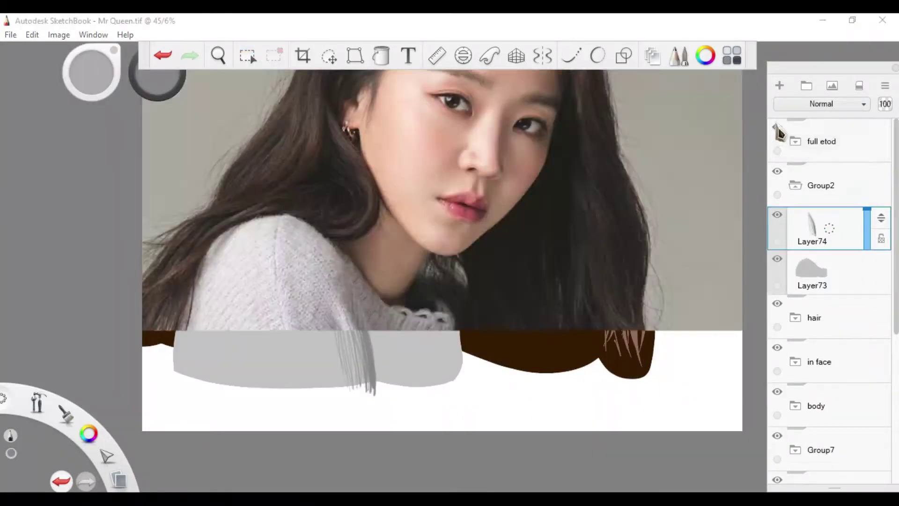
pyautogui.click(778, 127)
# Extend the grey cross-hatching across the middle of the sweater and along its far shoulder on Layer74.
pyautogui.moveTo(351, 262); pyautogui.dragTo(371, 321)
pyautogui.moveTo(309, 296); pyautogui.dragTo(328, 385)
pyautogui.moveTo(349, 318); pyautogui.dragTo(339, 381)
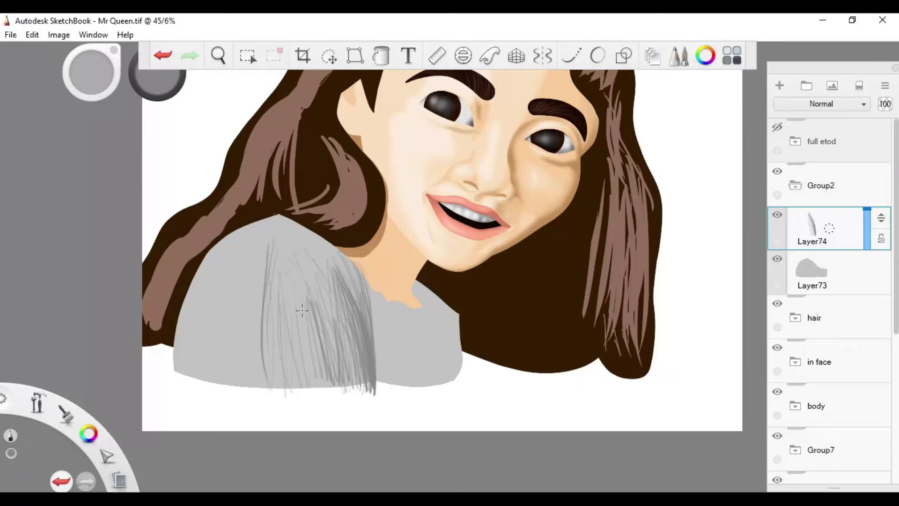
pyautogui.moveTo(456, 323); pyautogui.dragTo(433, 382)
pyautogui.moveTo(442, 316); pyautogui.dragTo(412, 380)
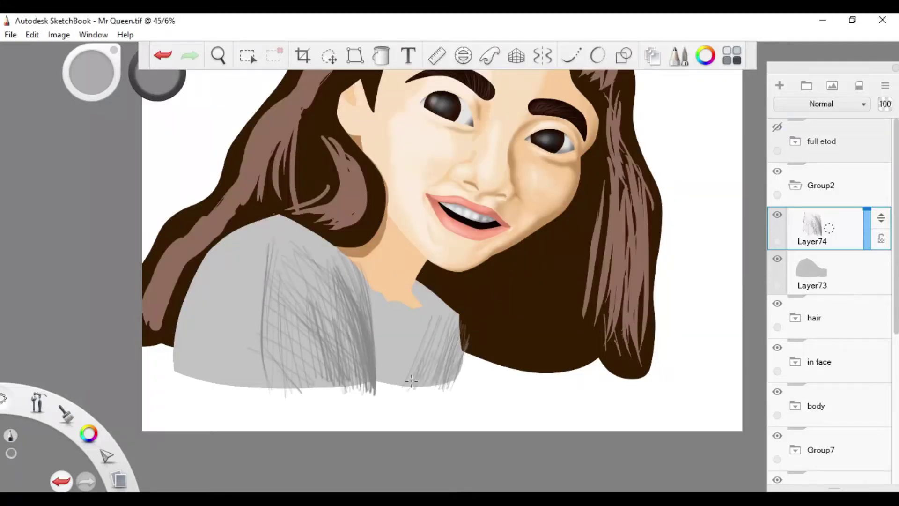
# Blend the grey sweater shading on Layer74 smooth and trim it to the sweater outline.
pyautogui.hotkey('ctrl', 'z')
pyautogui.hotkey('ctrl', 'z')
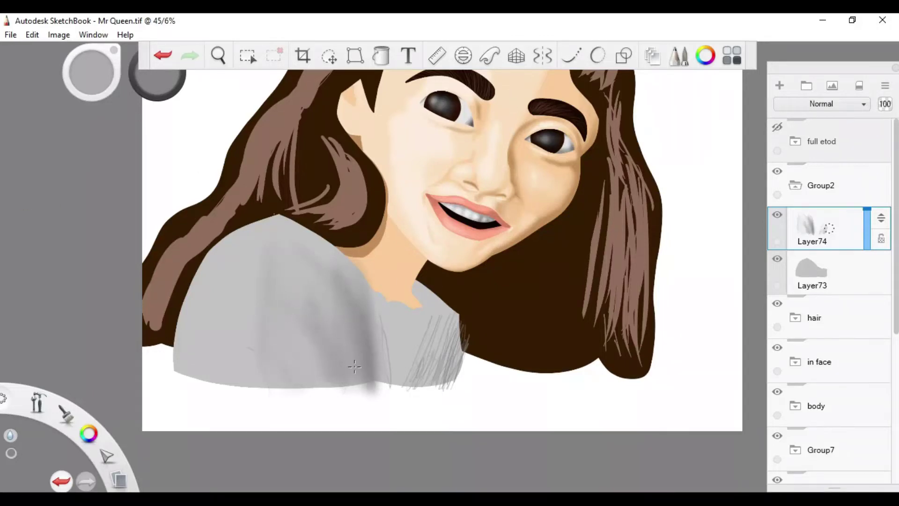
pyautogui.click(247, 56)
pyautogui.click(538, 399)
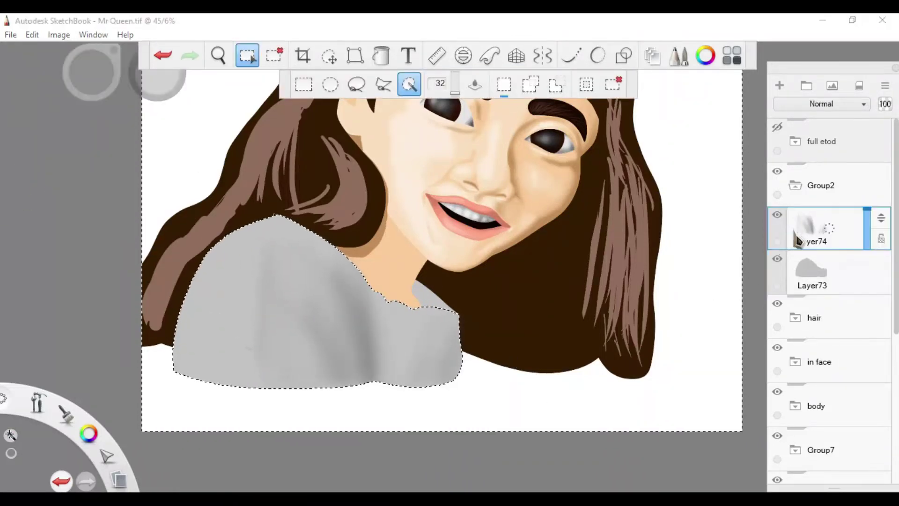
# Paint pale highlight strokes on a new layer over the sweater's lit shoulder and below the collar, and blend them smooth.
pyautogui.scroll(-3, 329, 252)
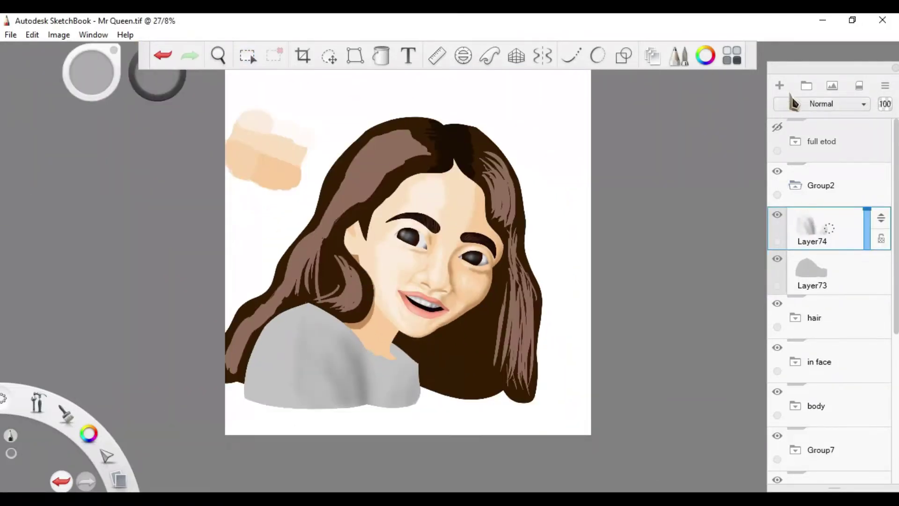
pyautogui.click(780, 86)
pyautogui.scroll(3, 327, 360)
pyautogui.moveTo(268, 331); pyautogui.dragTo(245, 405)
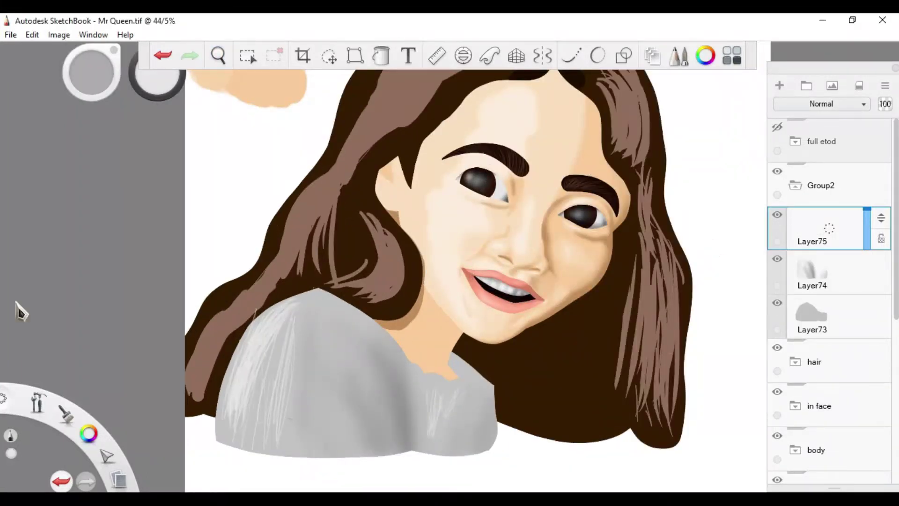
pyautogui.click(796, 185)
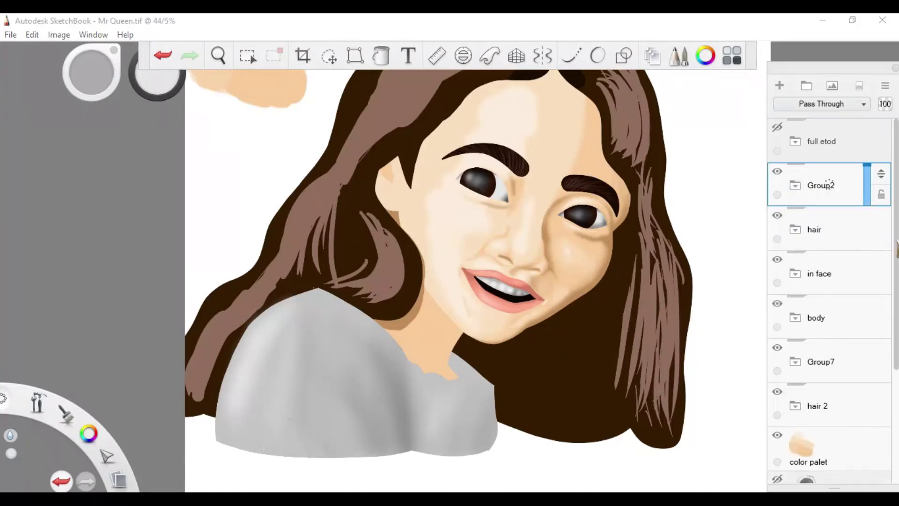
# Add a new layer at the top of the hair 2 group and check the hair in the reference photo.
pyautogui.scroll(-4, 796, 248)
pyautogui.click(794, 240)
pyautogui.click(780, 85)
pyautogui.click(778, 127)
pyautogui.click(777, 127)
pyautogui.scroll(3, 606, 257)
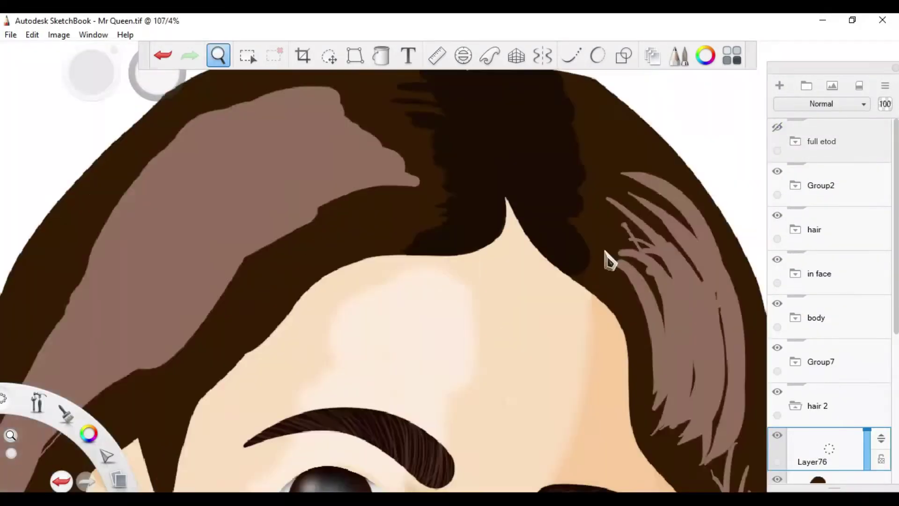
# Paint the back hair beneath the chin near-black on Layer76 and trim the paint to the hair shape.
pyautogui.scroll(-4, 452, 311)
pyautogui.moveTo(438, 398)
pyautogui.mouseDown()
pyautogui.moveTo(486, 280)
pyautogui.moveTo(552, 370)
pyautogui.mouseUp()
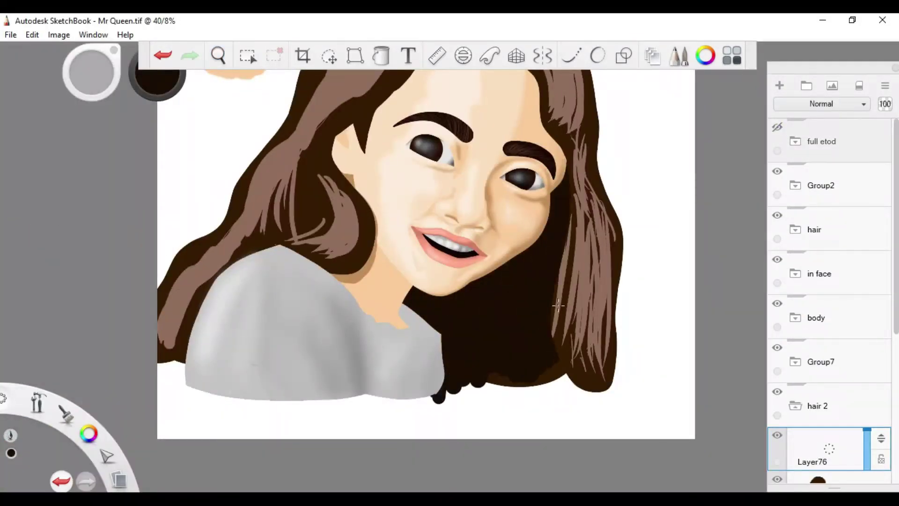
pyautogui.click(247, 55)
pyautogui.click(655, 291)
pyautogui.hotkey('ctrl', 'd')
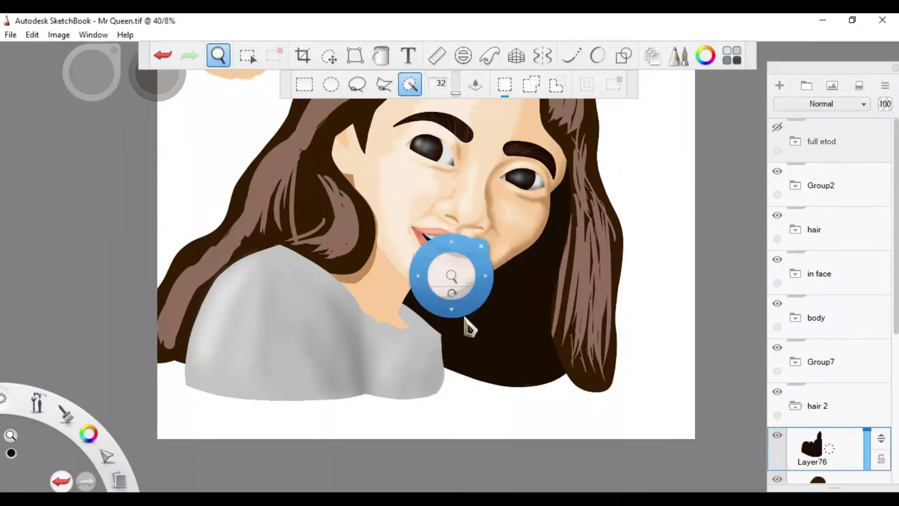
# Add a new layer above Layer39 in Group7 for shading the inner collar.
pyautogui.scroll(-2, 465, 325)
pyautogui.click(817, 370)
pyautogui.click(819, 388)
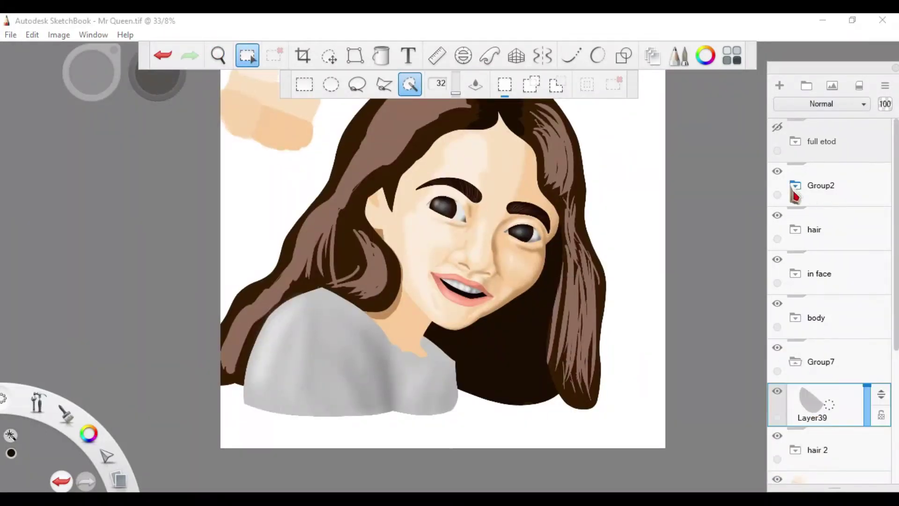
pyautogui.click(780, 86)
# Paint and blend a dark grey shadow on the inner collar behind the neck on Layer77, trimmed to the Layer39 shape.
pyautogui.scroll(3, 418, 317)
pyautogui.press('b')
pyautogui.keyDown('alt'); pyautogui.click(397, 377); pyautogui.keyUp('alt')
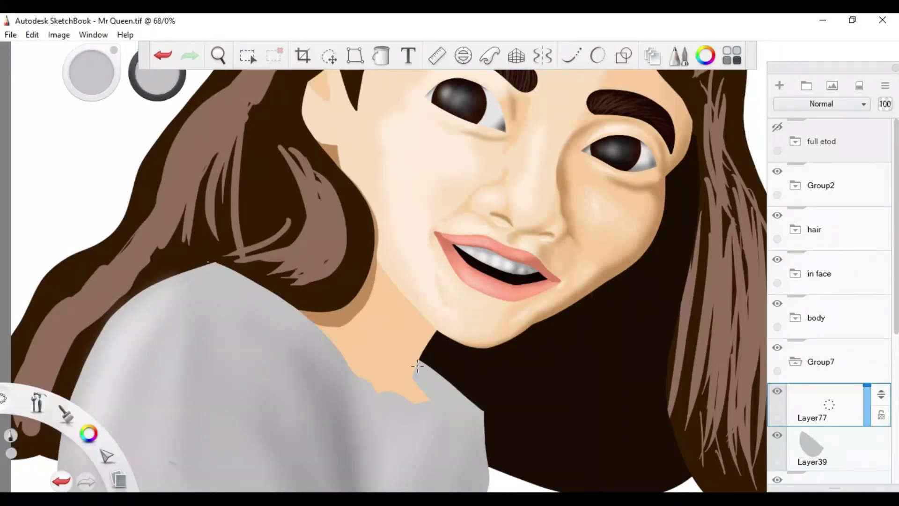
pyautogui.hotkey('ctrl', 'z')
pyautogui.moveTo(417, 366)
pyautogui.mouseDown()
pyautogui.moveTo(606, 445)
pyautogui.moveTo(406, 377)
pyautogui.moveTo(434, 383)
pyautogui.moveTo(445, 407)
pyautogui.moveTo(381, 331)
pyautogui.moveTo(445, 370)
pyautogui.mouseUp()
pyautogui.click(824, 445)
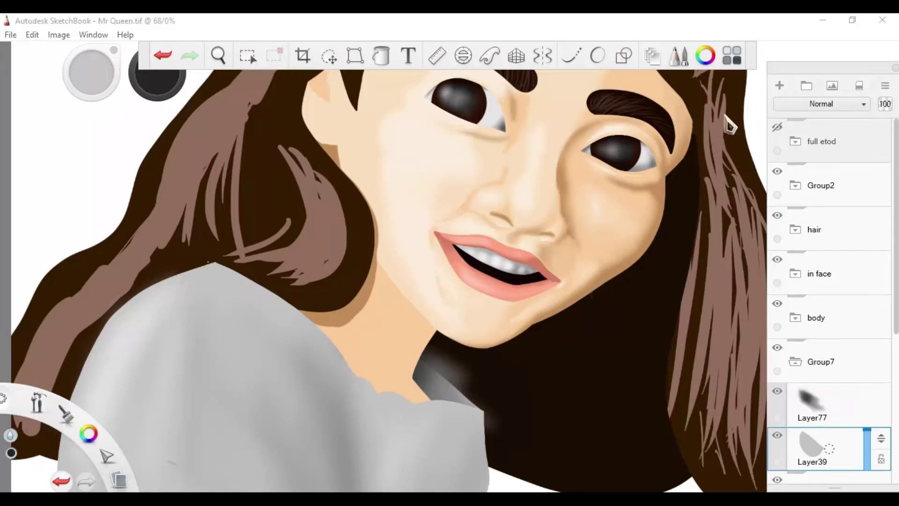
pyautogui.click(248, 55)
pyautogui.click(799, 412)
pyautogui.moveTo(331, 251); pyautogui.dragTo(352, 257)
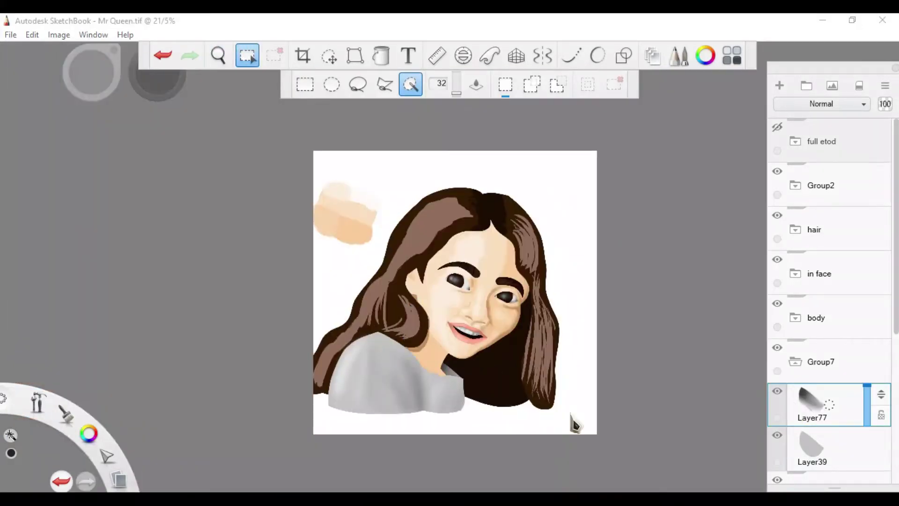
# Paint a brown shadow at the base of the neck beside the collar on Layer62 in the body group and compare with the reference photo.
pyautogui.click(796, 365)
pyautogui.scroll(-2, 813, 371)
pyautogui.click(838, 325)
pyautogui.scroll(3, 447, 295)
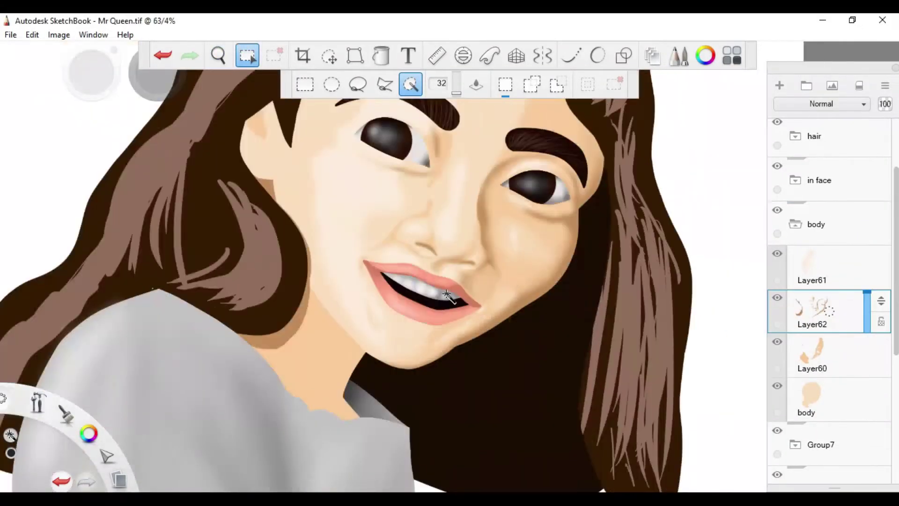
pyautogui.moveTo(443, 253); pyautogui.dragTo(388, 243)
pyautogui.scroll(2, 388, 244)
pyautogui.press('alt')
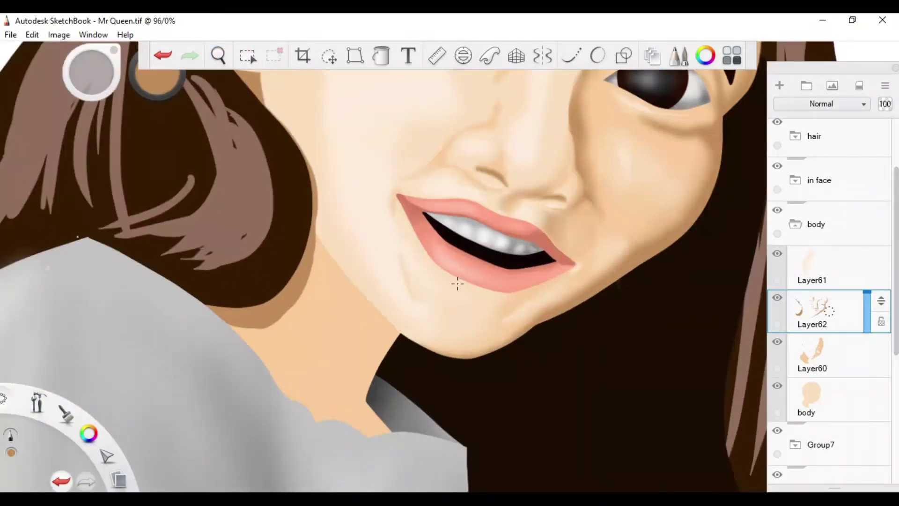
pyautogui.scroll(2, 780, 123)
pyautogui.moveTo(370, 382); pyautogui.dragTo(347, 423)
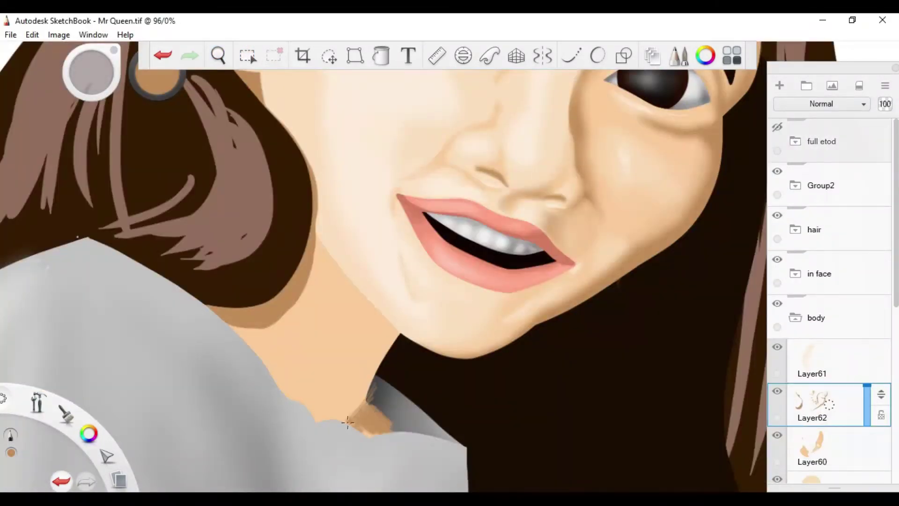
pyautogui.click(778, 127)
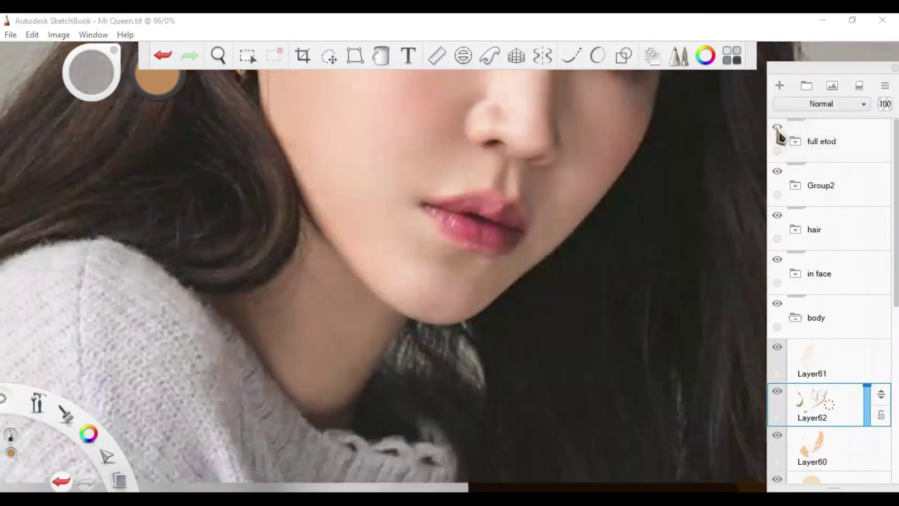
pyautogui.click(777, 127)
# Extend the brown shadow along the edges of the neck on Layer62 and trim the paint to the body shape.
pyautogui.scroll(2, 337, 412)
pyautogui.moveTo(403, 370)
pyautogui.mouseDown()
pyautogui.moveTo(300, 418)
pyautogui.moveTo(240, 378)
pyautogui.moveTo(156, 280)
pyautogui.mouseUp()
pyautogui.moveTo(487, 381); pyautogui.dragTo(393, 360)
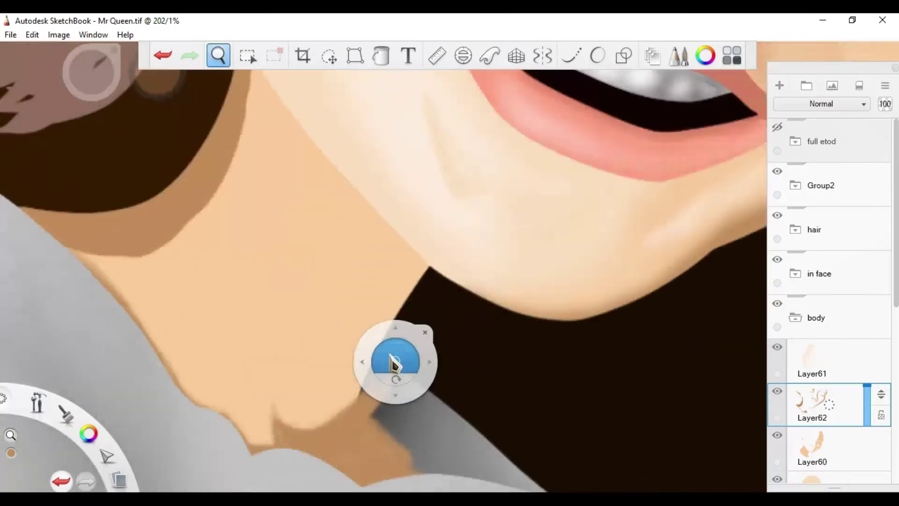
pyautogui.click(571, 55)
pyautogui.scroll(2, 363, 373)
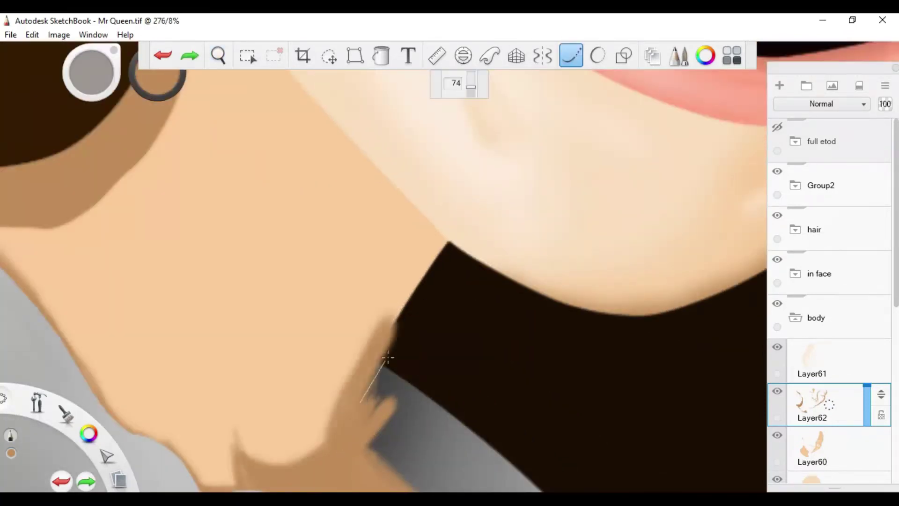
pyautogui.moveTo(442, 245); pyautogui.dragTo(259, 162)
pyautogui.moveTo(397, 343); pyautogui.dragTo(330, 63)
pyautogui.click(247, 55)
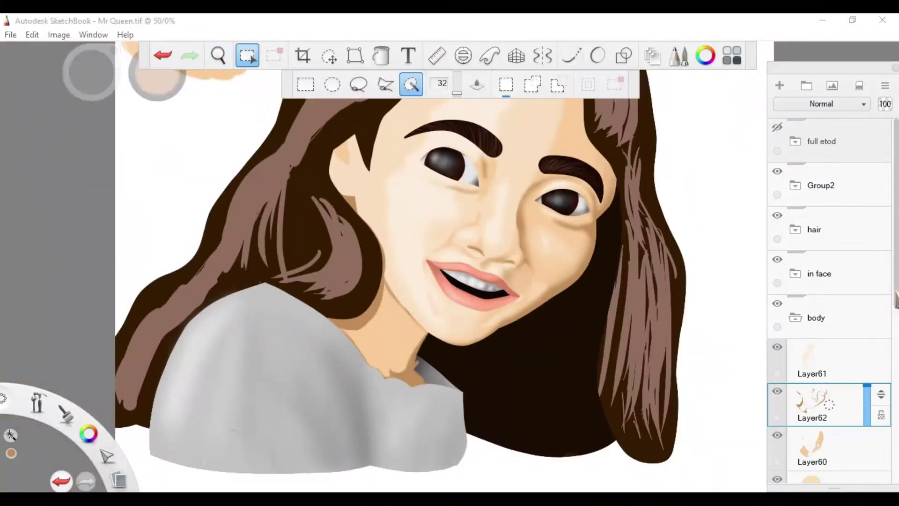
pyautogui.scroll(-3, 829, 281)
pyautogui.click(825, 337)
pyautogui.click(824, 257)
pyautogui.click(20, 197)
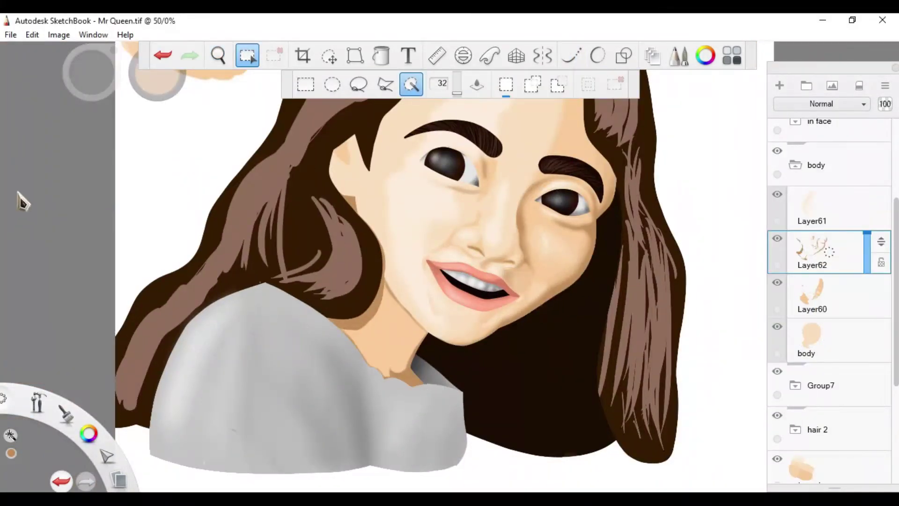
# Hatch brown shading strokes across the neck beneath the jaw and along the hair shadow on Layer62.
pyautogui.scroll(6, 461, 328)
pyautogui.moveTo(448, 317); pyautogui.dragTo(412, 356)
pyautogui.moveTo(440, 215); pyautogui.dragTo(369, 297)
pyautogui.moveTo(458, 234); pyautogui.dragTo(385, 325)
pyautogui.moveTo(465, 252); pyautogui.dragTo(390, 344)
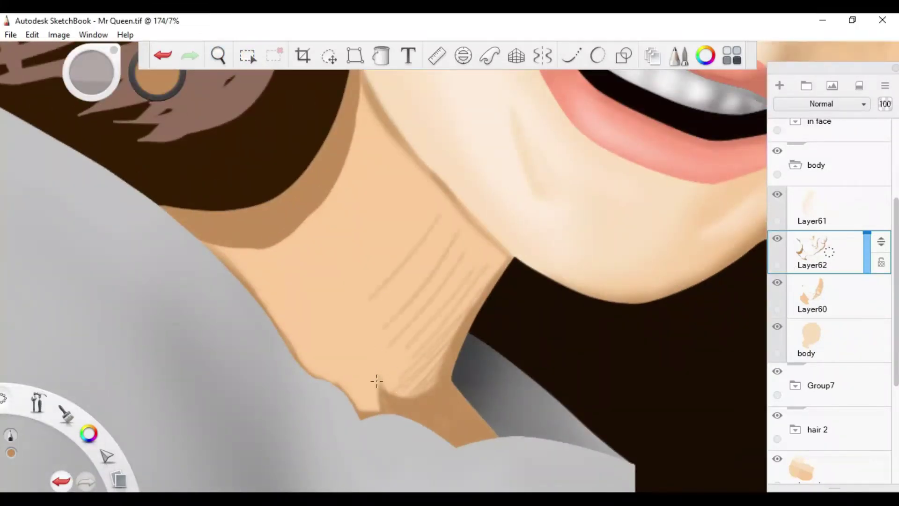
pyautogui.moveTo(431, 298); pyautogui.dragTo(472, 264)
pyautogui.moveTo(438, 217)
pyautogui.mouseDown()
pyautogui.moveTo(499, 259)
pyautogui.moveTo(553, 319)
pyautogui.mouseUp()
pyautogui.moveTo(425, 140); pyautogui.dragTo(393, 183)
pyautogui.moveTo(438, 168); pyautogui.dragTo(367, 298)
pyautogui.moveTo(377, 280); pyautogui.dragTo(329, 333)
pyautogui.moveTo(340, 306); pyautogui.dragTo(294, 353)
pyautogui.moveTo(350, 286); pyautogui.dragTo(310, 323)
pyautogui.moveTo(386, 235); pyautogui.dragTo(339, 294)
pyautogui.moveTo(410, 180); pyautogui.dragTo(376, 237)
pyautogui.press('space')
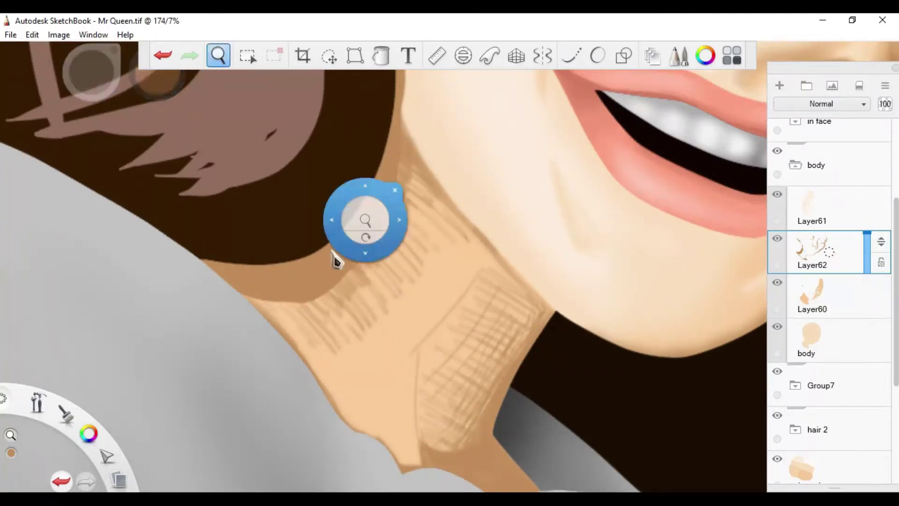
# Blend the hatched brown strokes on the neck into a smooth shadow and check it against the whole portrait.
pyautogui.moveTo(335, 257); pyautogui.dragTo(351, 208)
pyautogui.press('e')
pyautogui.moveTo(397, 233)
pyautogui.mouseDown()
pyautogui.moveTo(466, 321)
pyautogui.moveTo(492, 329)
pyautogui.moveTo(490, 381)
pyautogui.mouseUp()
pyautogui.hotkey('ctrl', 'z')
pyautogui.hotkey('ctrl', 'z')
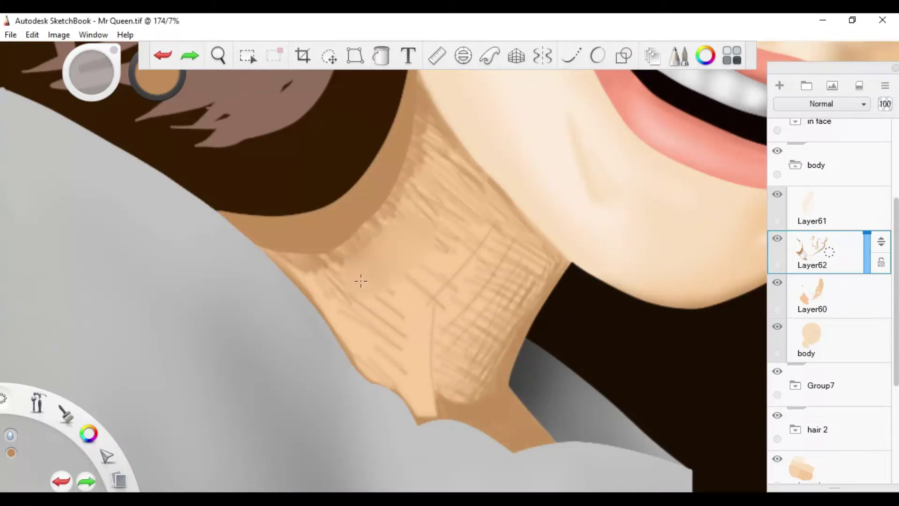
pyautogui.hotkey('ctrl', 'y')
pyautogui.hotkey('ctrl', 'y')
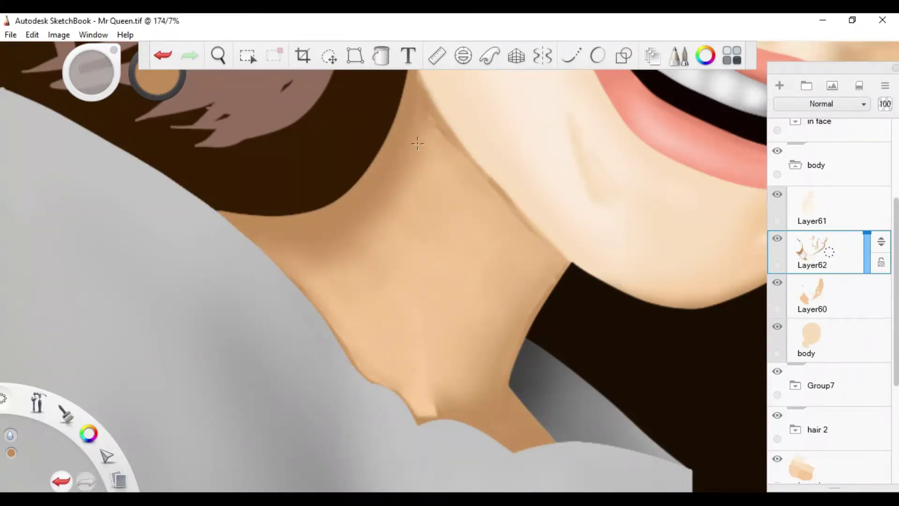
pyautogui.scroll(-8, 470, 188)
pyautogui.scroll(6, 465, 250)
pyautogui.scroll(-9, 437, 317)
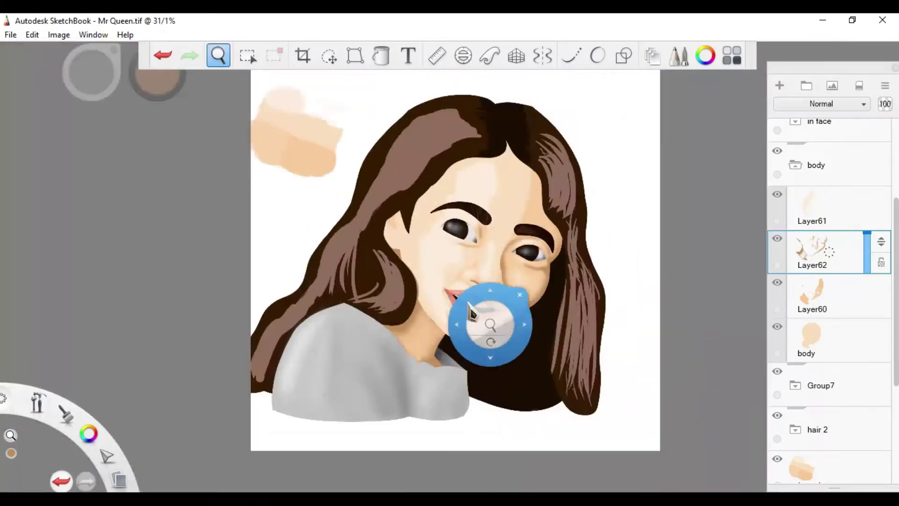
# Deepen the brown shadow along the shaded side of the nose and undo the last stroke beside the nostril.
pyautogui.scroll(10, 576, 209)
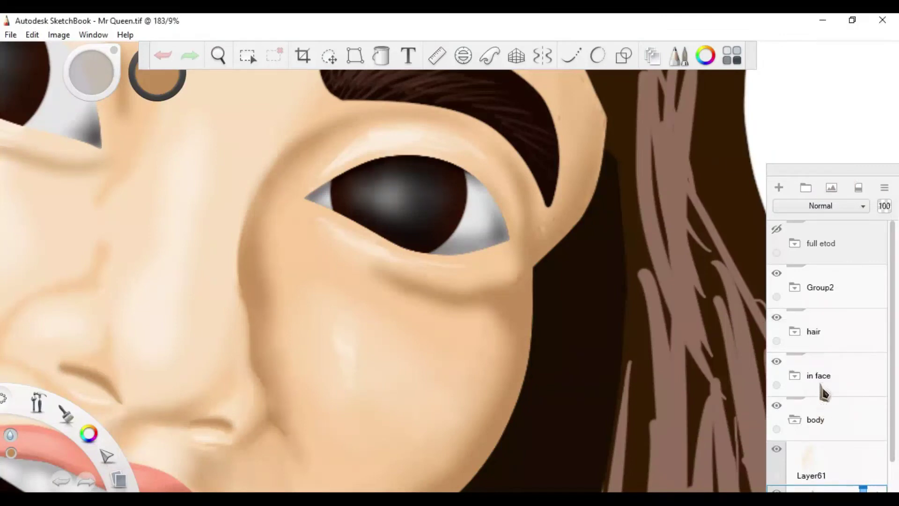
pyautogui.press('space')
pyautogui.moveTo(227, 311); pyautogui.dragTo(252, 237)
pyautogui.moveTo(342, 267); pyautogui.dragTo(361, 301)
pyautogui.press('space')
pyautogui.moveTo(341, 251)
pyautogui.mouseDown()
pyautogui.moveTo(327, 295)
pyautogui.moveTo(359, 176)
pyautogui.mouseUp()
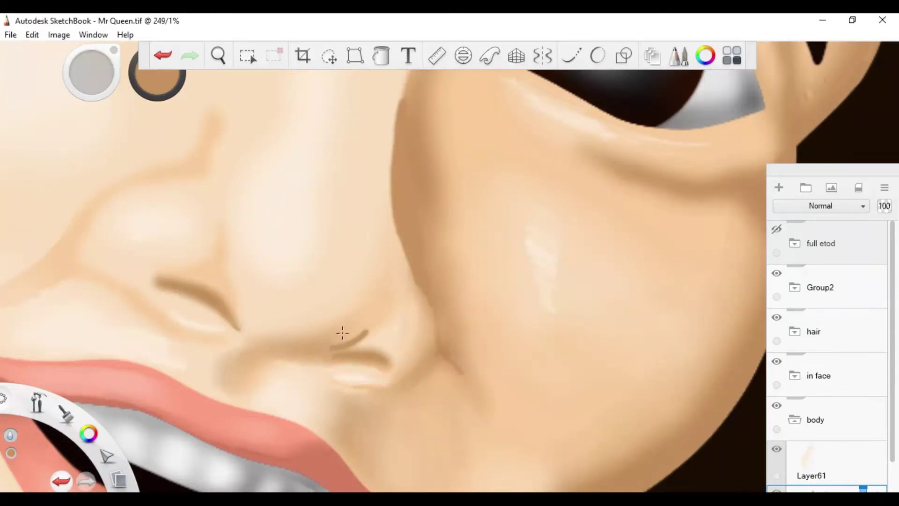
pyautogui.hotkey('ctrl', 'z')
# Sample skin tones and softly shade the outer edge of the shaded cheek, jaw and temple in brown.
pyautogui.press('space')
pyautogui.moveTo(378, 207); pyautogui.dragTo(321, 273)
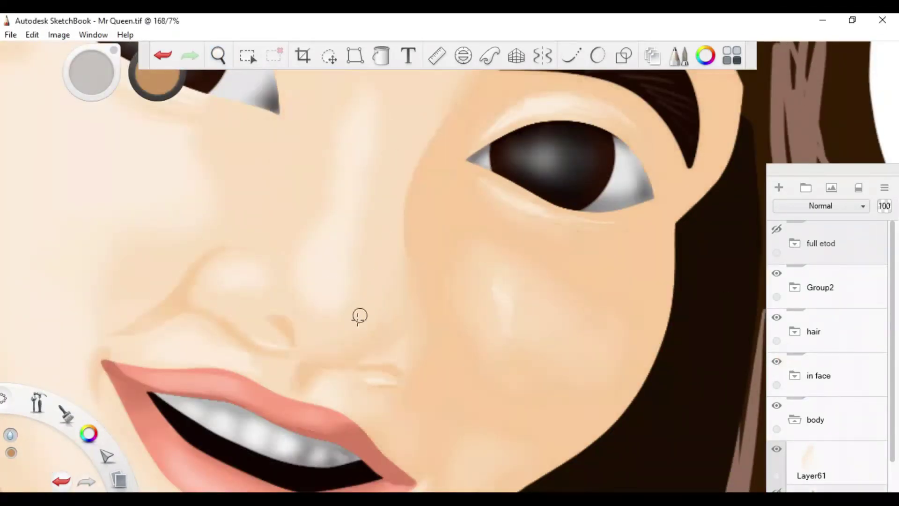
pyautogui.keyDown('alt'); pyautogui.click(363, 315); pyautogui.keyUp('alt')
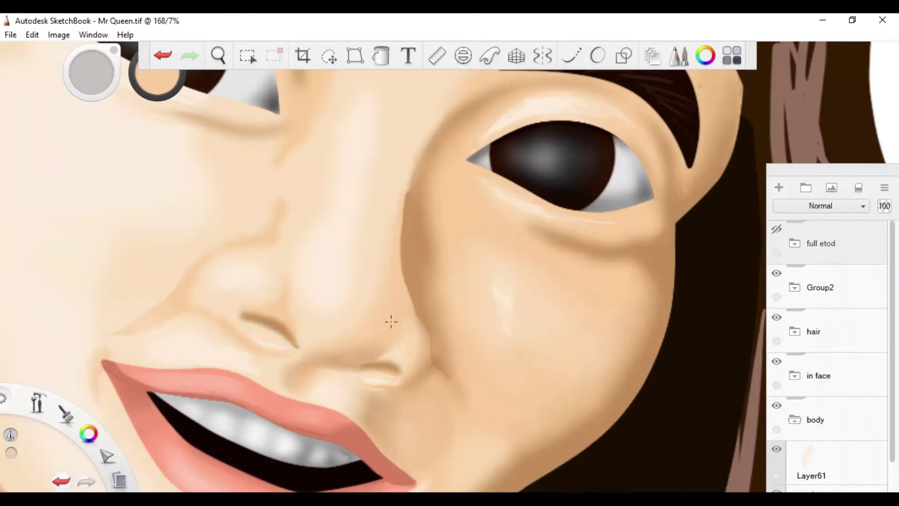
pyautogui.press('space')
pyautogui.moveTo(262, 177); pyautogui.dragTo(477, 283)
pyautogui.keyDown('alt'); pyautogui.click(477, 283); pyautogui.keyUp('alt')
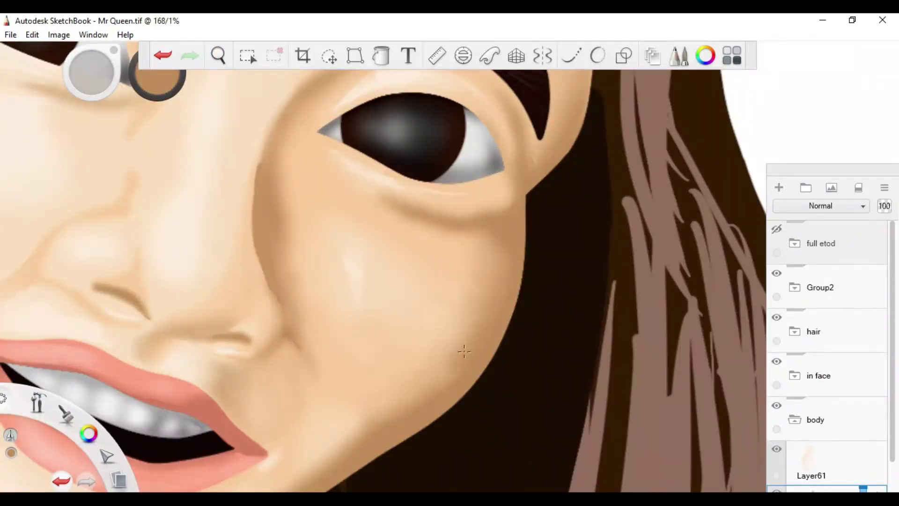
pyautogui.moveTo(309, 473); pyautogui.dragTo(331, 331)
pyautogui.press('space')
pyautogui.moveTo(501, 227)
pyautogui.mouseDown()
pyautogui.moveTo(512, 207)
pyautogui.moveTo(420, 259)
pyautogui.moveTo(412, 330)
pyautogui.mouseUp()
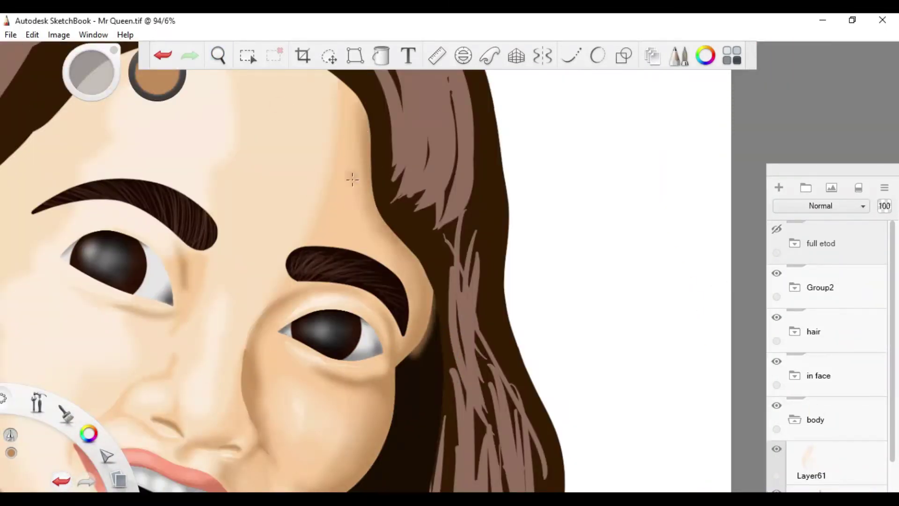
# Smooth the tone transition on the shaded side of the forehead with skin tones sampled from the face.
pyautogui.keyDown('alt'); pyautogui.click(318, 193); pyautogui.keyUp('alt')
pyautogui.press('space')
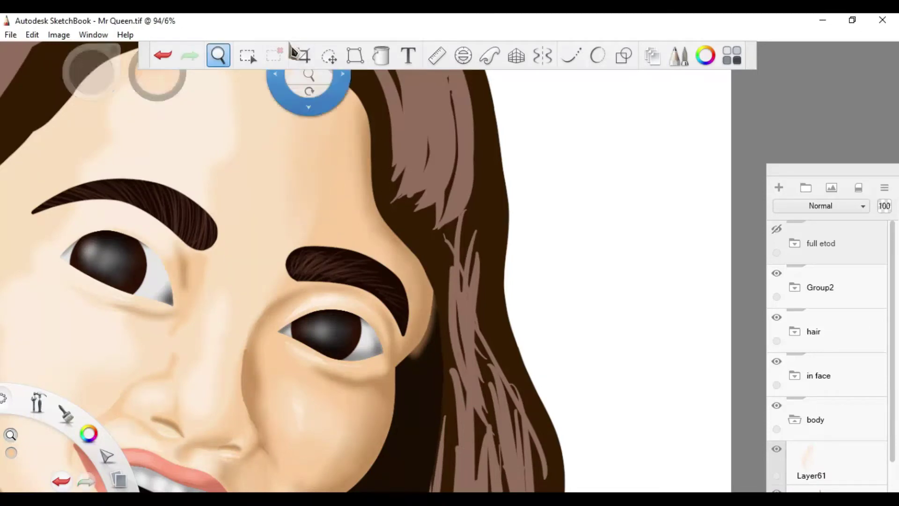
pyautogui.moveTo(307, 80); pyautogui.dragTo(747, 258)
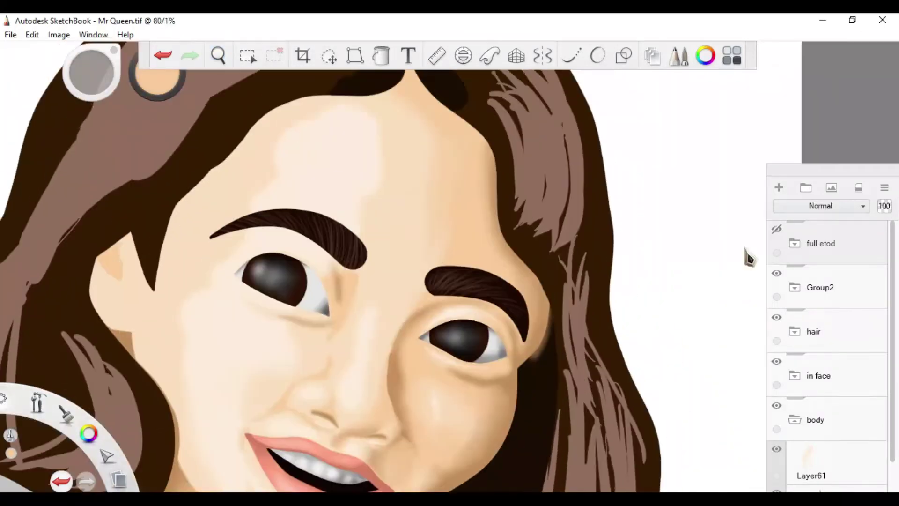
# Paint and blend a pale highlight between the eye on the lit side and the nose bridge on Layer61.
pyautogui.scroll(5, 361, 251)
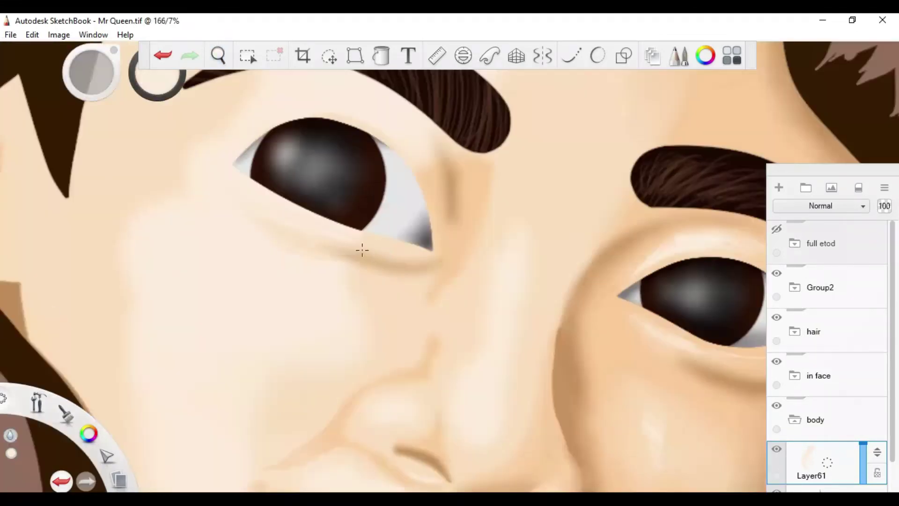
pyautogui.press('space')
pyautogui.moveTo(355, 237); pyautogui.dragTo(426, 286)
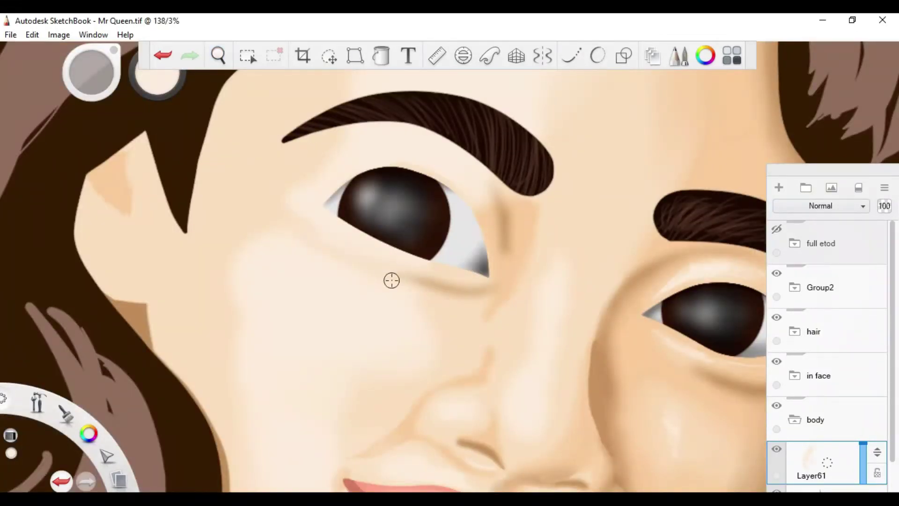
pyautogui.hotkey('ctrl', 'z')
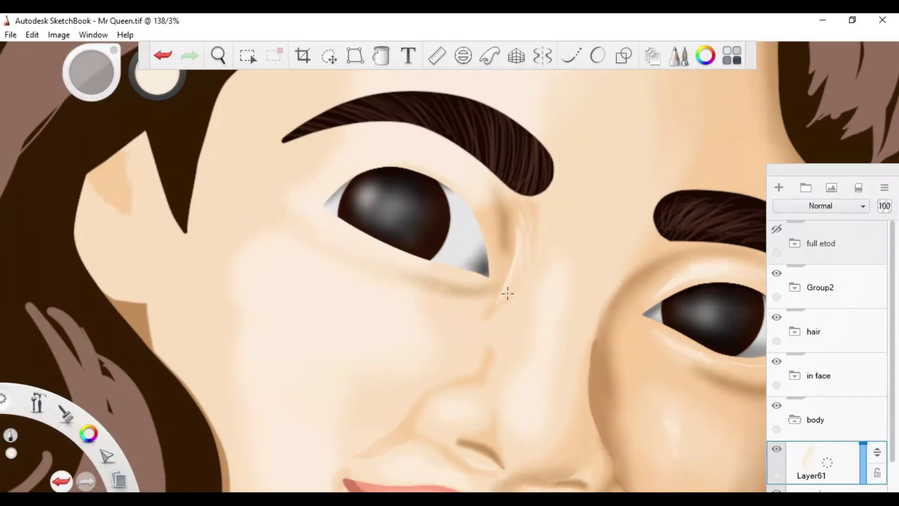
pyautogui.press('b')
pyautogui.moveTo(521, 237); pyautogui.dragTo(492, 201)
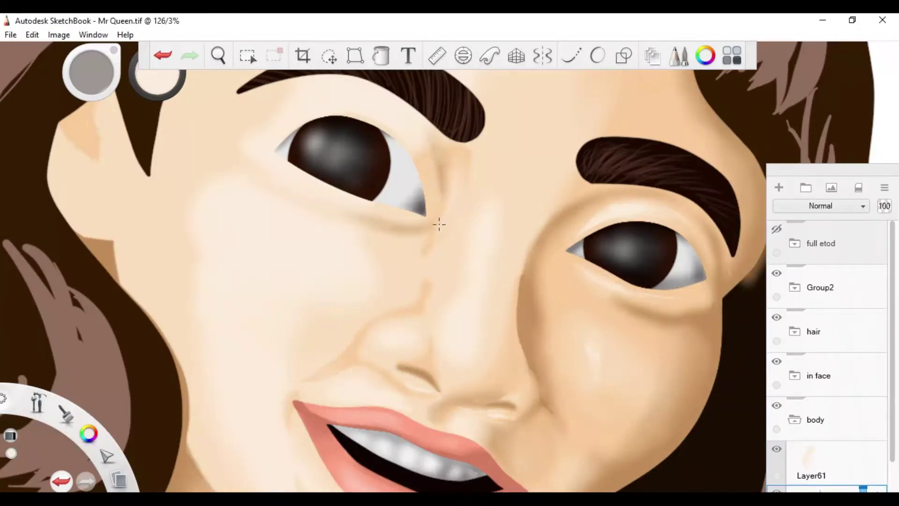
# Paint a sampled brown along the shaded side of the nose, from the nostril wing up toward the eyebrow.
pyautogui.moveTo(330, 143); pyautogui.dragTo(75, 189)
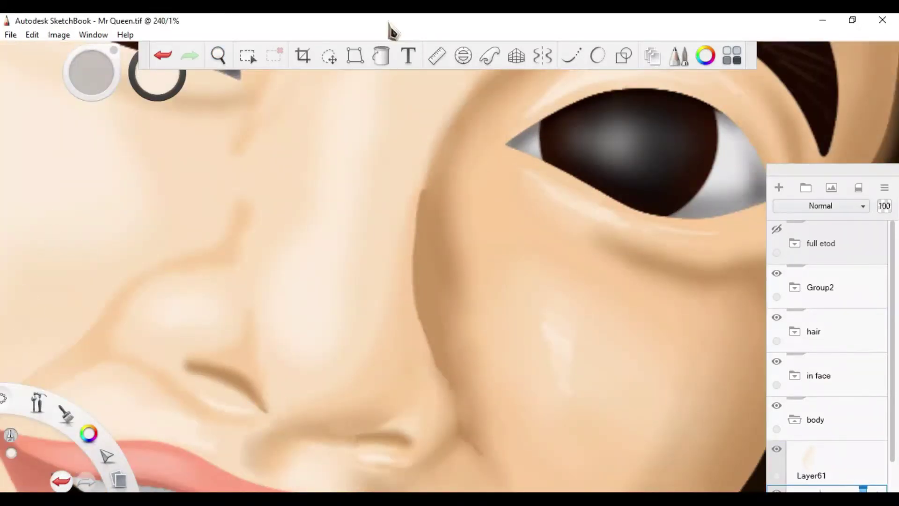
pyautogui.keyDown('alt'); pyautogui.click(429, 291); pyautogui.keyUp('alt')
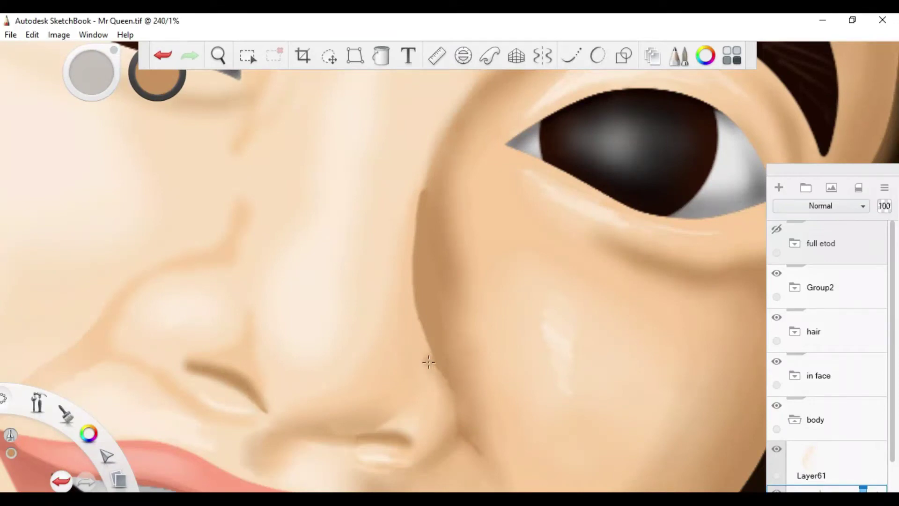
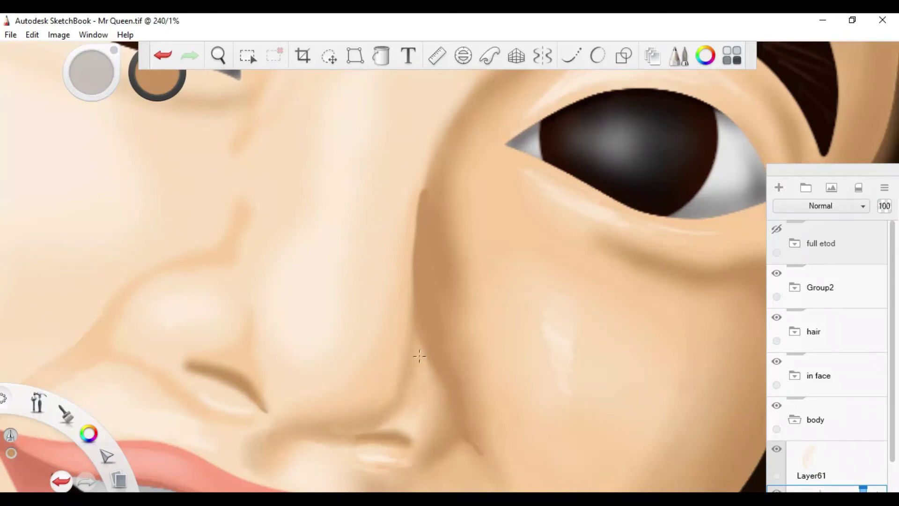
pyautogui.moveTo(420, 356); pyautogui.dragTo(399, 420)
pyautogui.moveTo(415, 240); pyautogui.dragTo(488, 347)
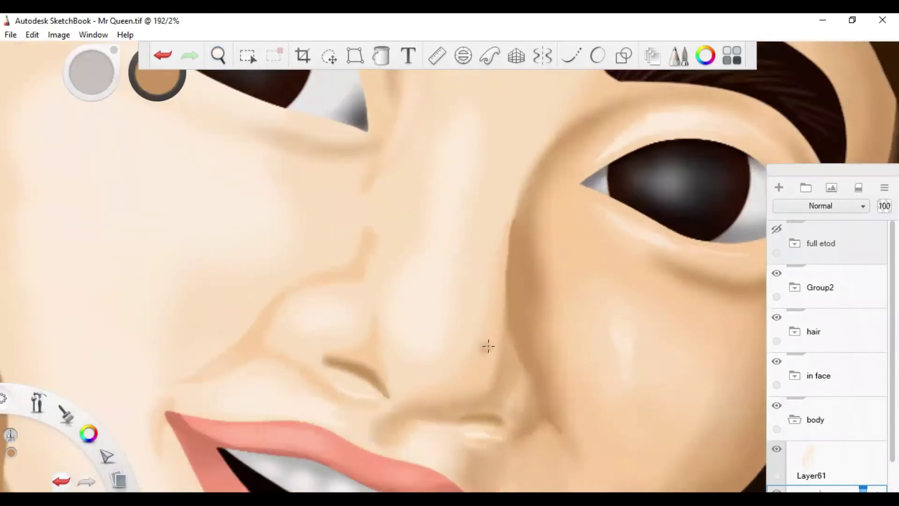
pyautogui.moveTo(487, 383); pyautogui.dragTo(407, 485)
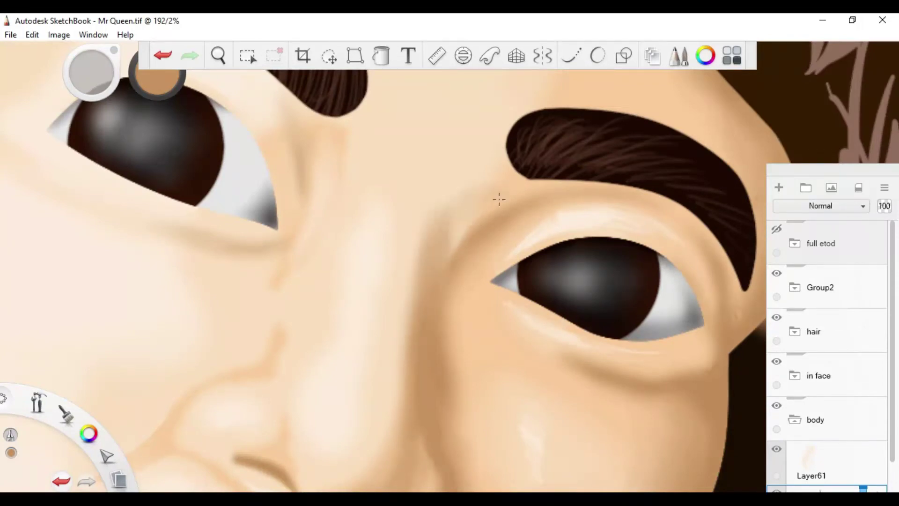
# Softly shade the skin between the nostril and mouth corner, the underside of the chin and the neck in brown.
pyautogui.scroll(-8, 464, 229)
pyautogui.scroll(6, 482, 298)
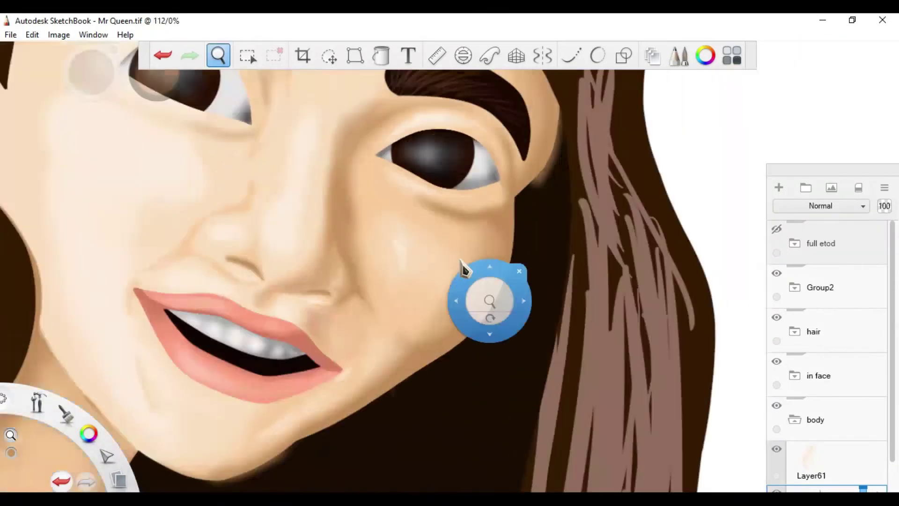
pyautogui.scroll(3, 391, 316)
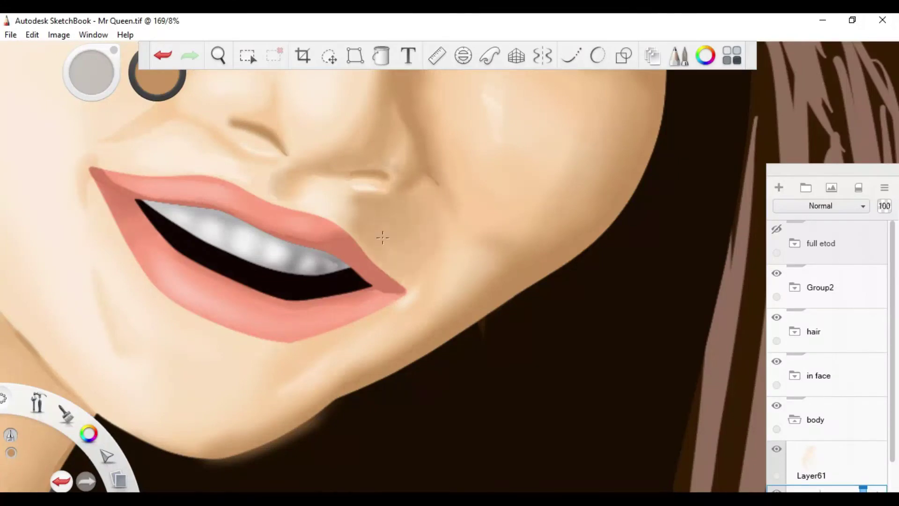
pyautogui.press('space')
pyautogui.moveTo(358, 144); pyautogui.dragTo(373, 215)
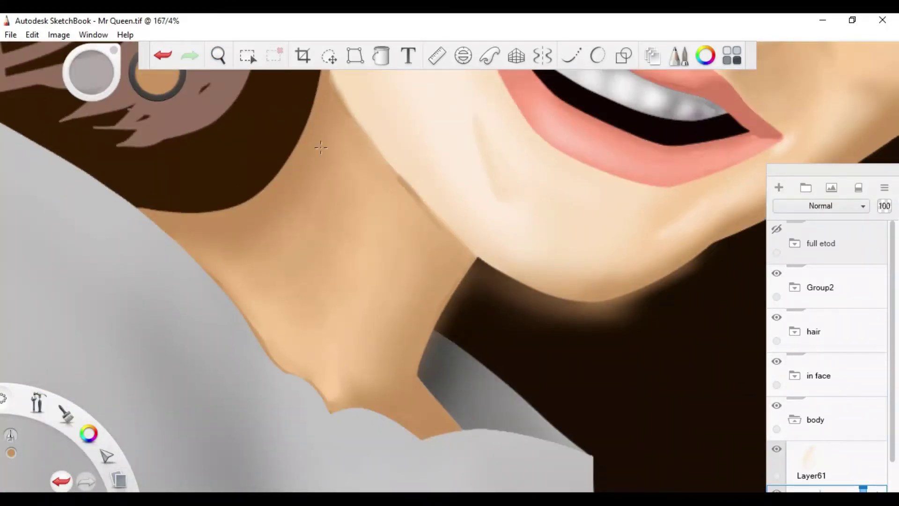
# Brush a pale highlight along the nose bridge, from the brow down toward the nose tip, on Layer61.
pyautogui.press('space')
pyautogui.scroll(-6, 375, 235)
pyautogui.moveTo(418, 280); pyautogui.dragTo(425, 168)
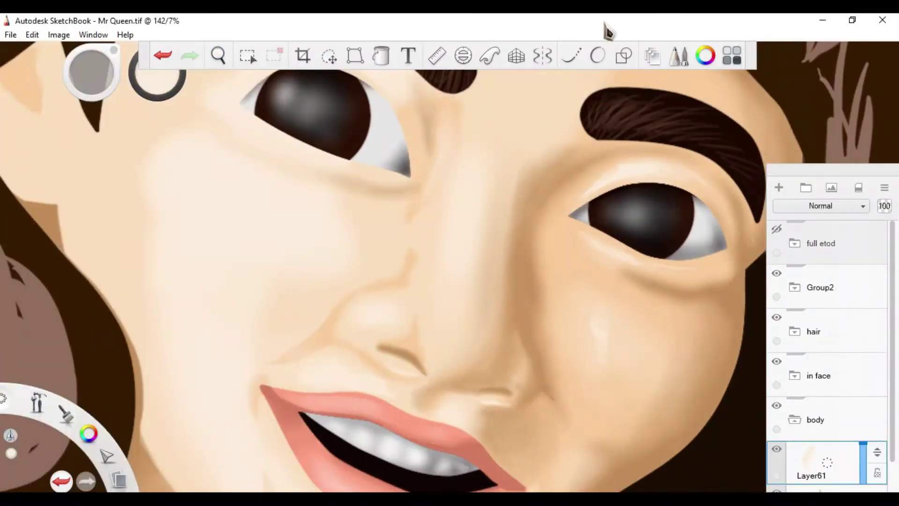
pyautogui.hotkey('ctrl', 'z')
pyautogui.hotkey('ctrl', 'y')
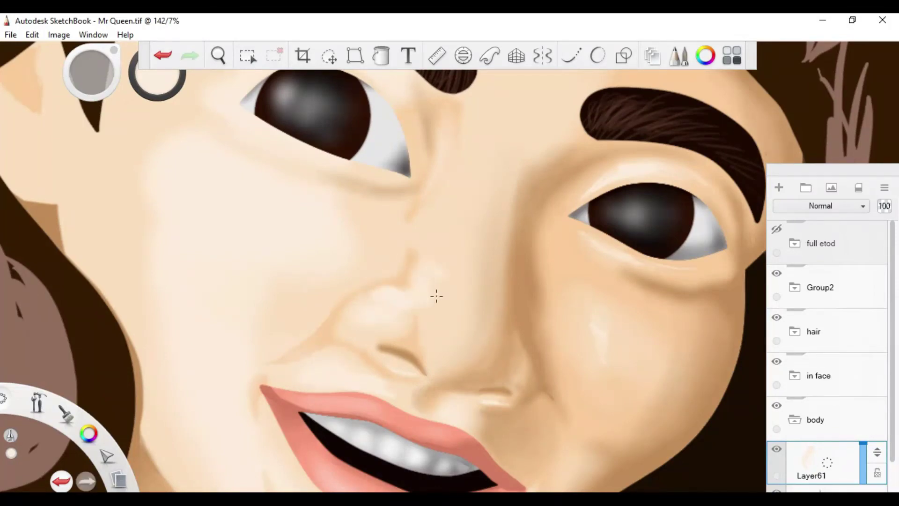
pyautogui.scroll(-10, 447, 223)
pyautogui.scroll(10, 484, 125)
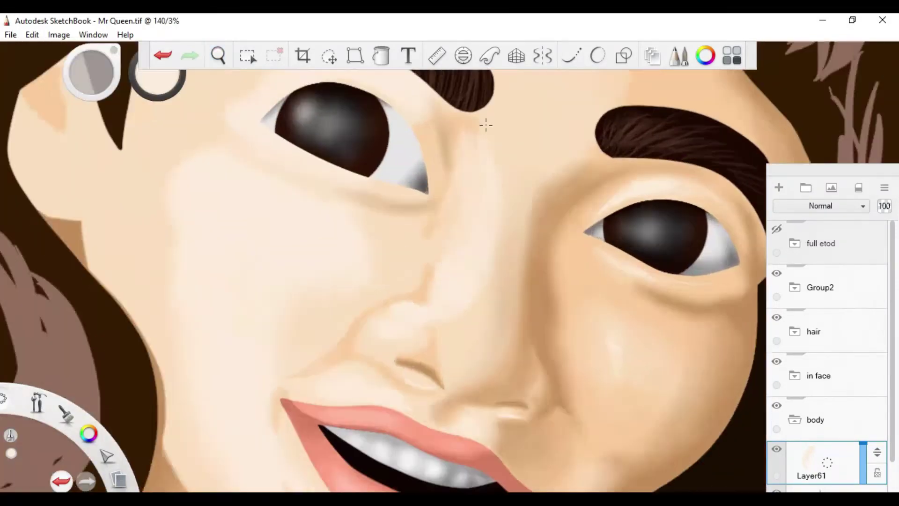
pyautogui.scroll(-5, 453, 99)
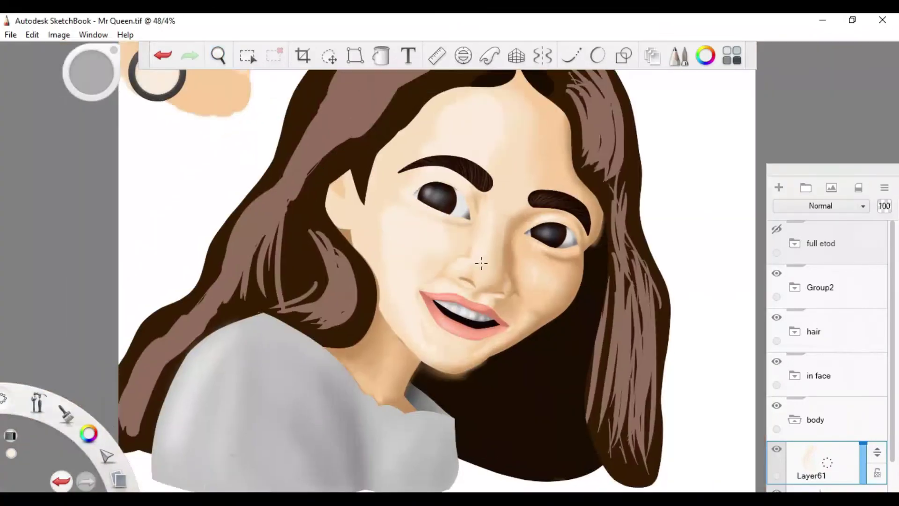
pyautogui.scroll(5, 482, 264)
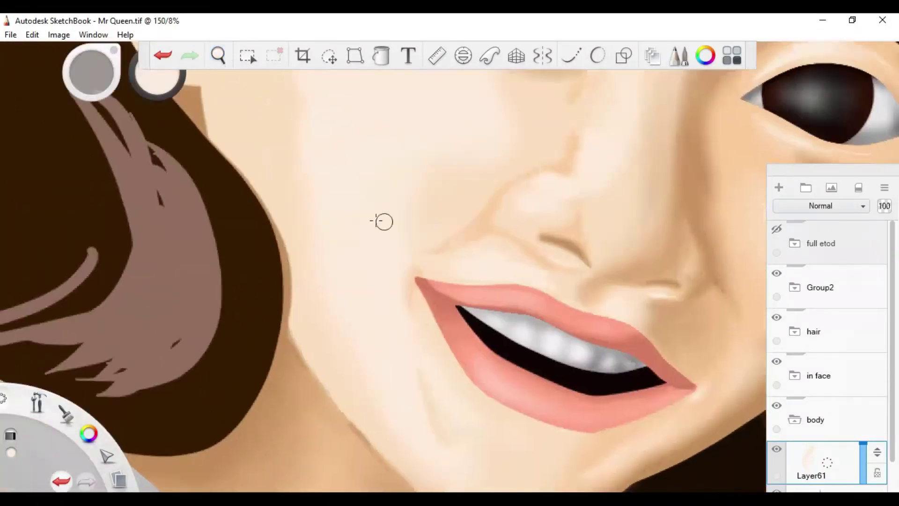
# Add a soft brown shadow around the mouth corner on the lit side of the face.
pyautogui.scroll(-1, 382, 221)
pyautogui.scroll(5, 368, 325)
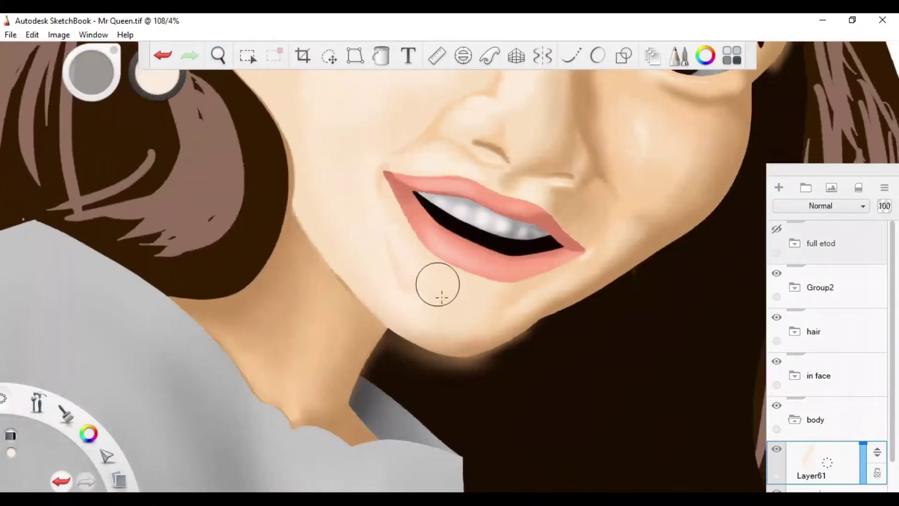
pyautogui.scroll(4, 500, 286)
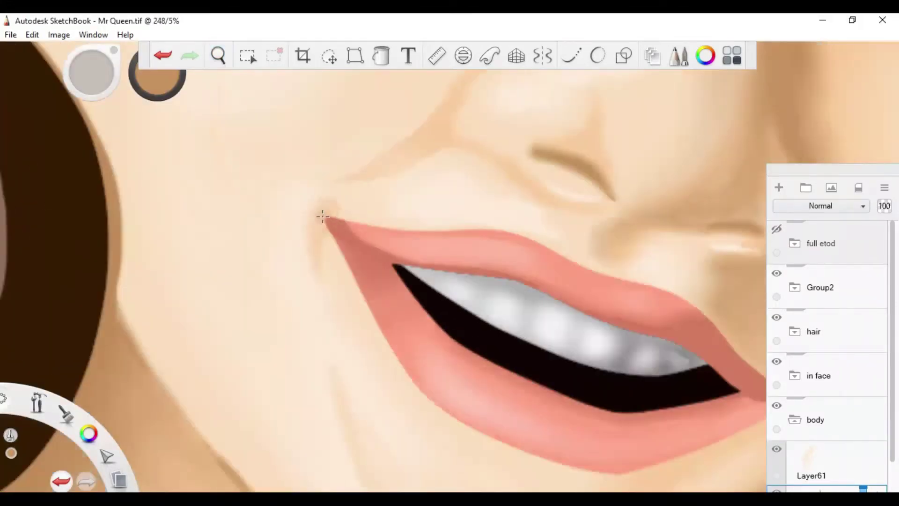
pyautogui.scroll(-2, 349, 192)
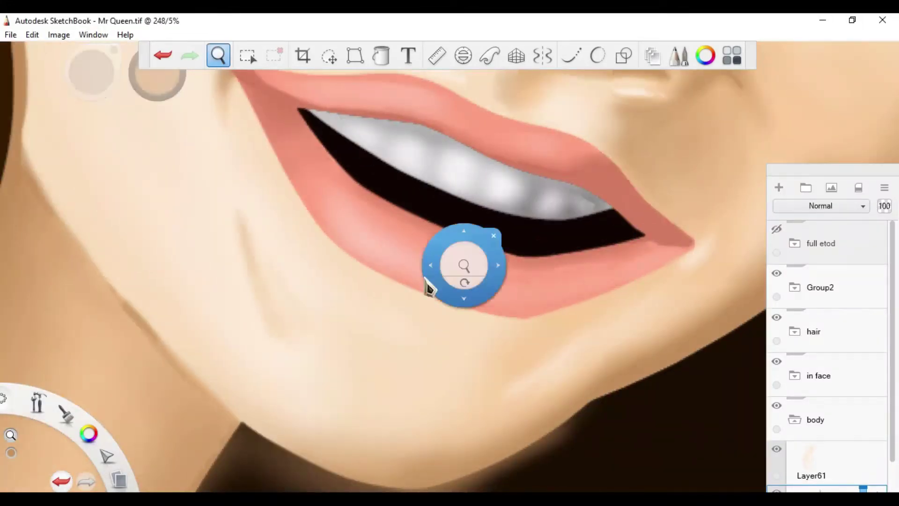
# Paint a thin brown shadow along the upper lid edge and around the inner corner of the lit-side eye.
pyautogui.scroll(-4, 416, 262)
pyautogui.scroll(5, 508, 265)
pyautogui.press('space')
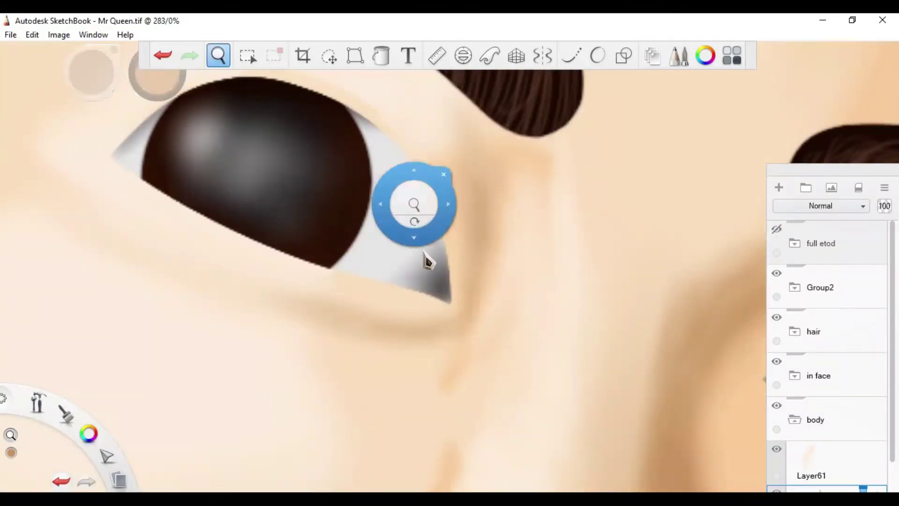
pyautogui.moveTo(425, 258); pyautogui.dragTo(498, 328)
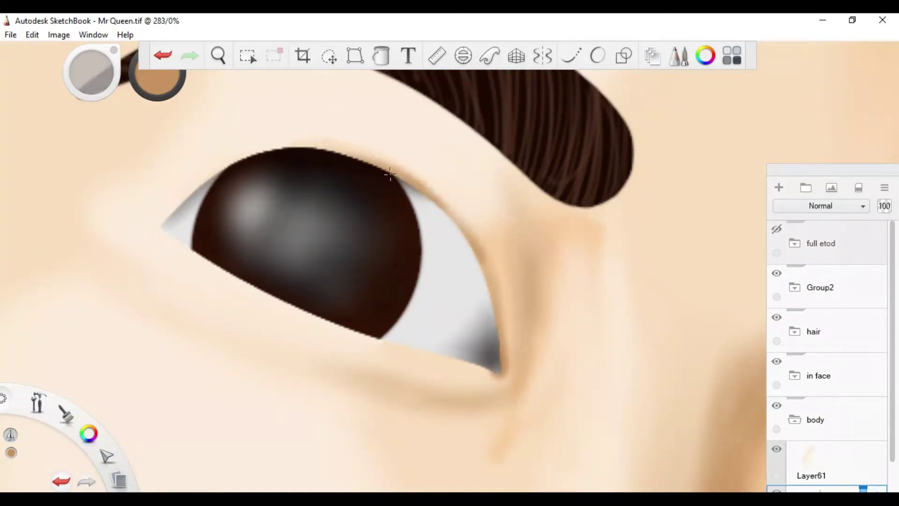
pyautogui.press('p')
pyautogui.moveTo(141, 230); pyautogui.dragTo(146, 133)
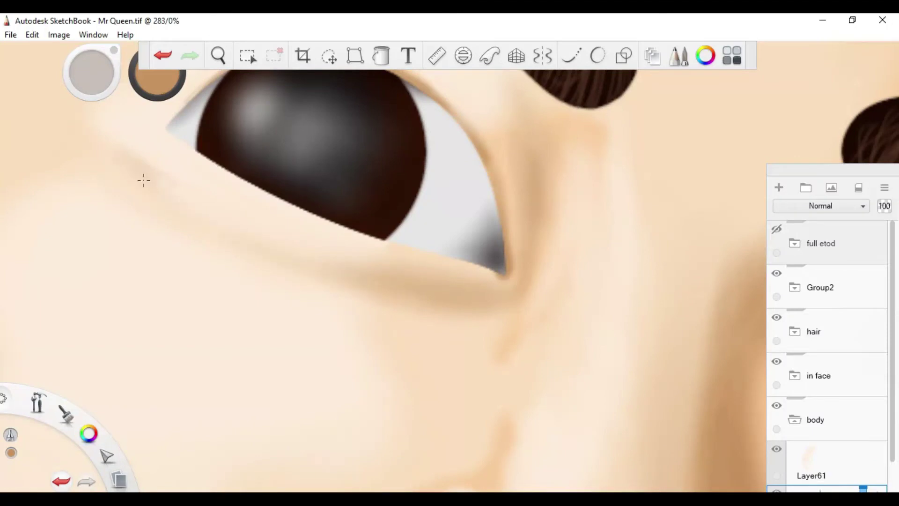
# Darken the inner corner and upper lid edge of the shaded-side eye in brown, using steady strokes at 74.
pyautogui.press('space')
pyautogui.moveTo(144, 180)
pyautogui.mouseDown()
pyautogui.moveTo(516, 222)
pyautogui.moveTo(402, 201)
pyautogui.moveTo(336, 248)
pyautogui.mouseUp()
pyautogui.press('p')
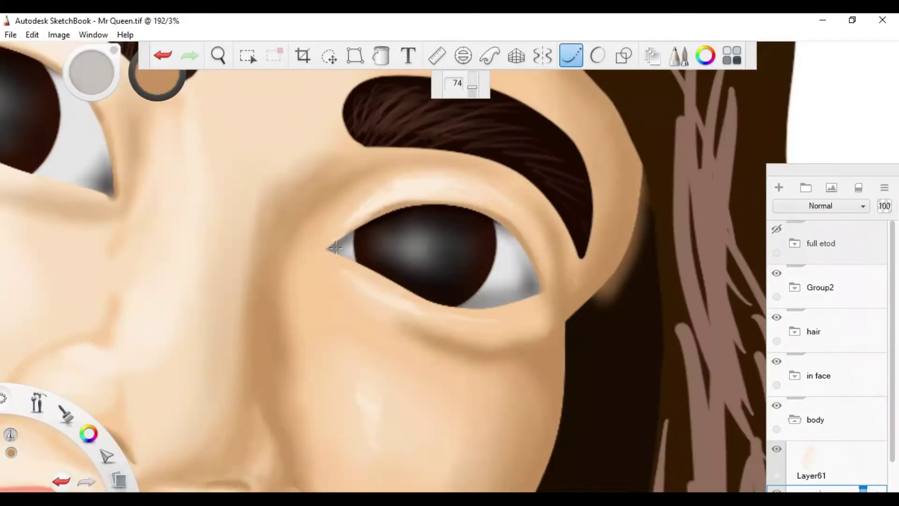
pyautogui.press('space')
pyautogui.moveTo(393, 204); pyautogui.dragTo(440, 170)
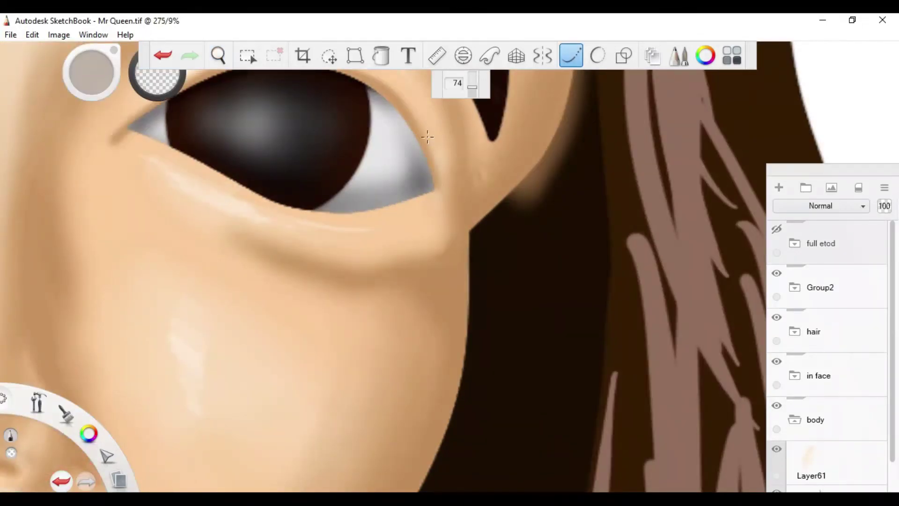
# Clean up and blend the brown shading around the lids and inner corner of the shaded-side eye.
pyautogui.press('space')
pyautogui.moveTo(428, 137)
pyautogui.mouseDown()
pyautogui.moveTo(240, 209)
pyautogui.moveTo(512, 296)
pyautogui.moveTo(552, 291)
pyautogui.moveTo(446, 169)
pyautogui.moveTo(373, 237)
pyautogui.moveTo(179, 212)
pyautogui.mouseUp()
pyautogui.press('space')
pyautogui.press('space')
pyautogui.moveTo(396, 144); pyautogui.dragTo(300, 148)
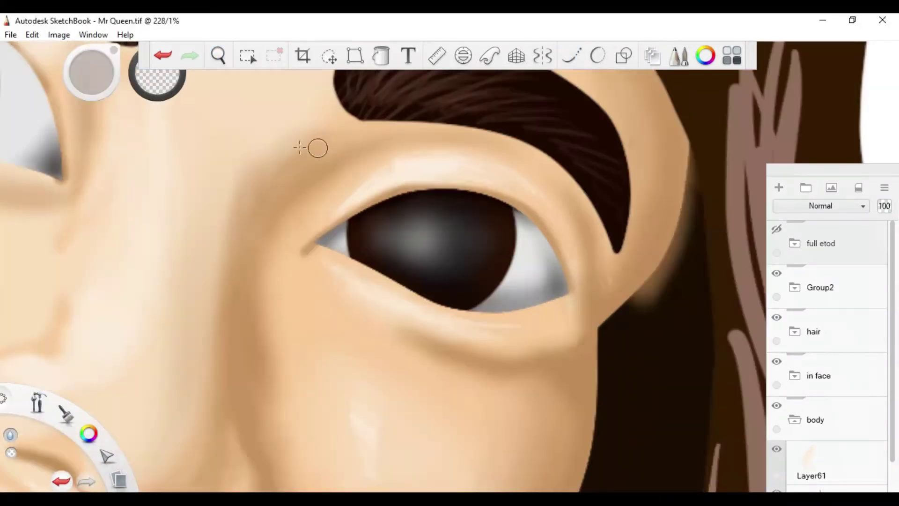
# With the brown shading hidden, smooth the pale highlights above and below the shaded-side eye on Layer61, and restore the shading.
pyautogui.click(774, 381)
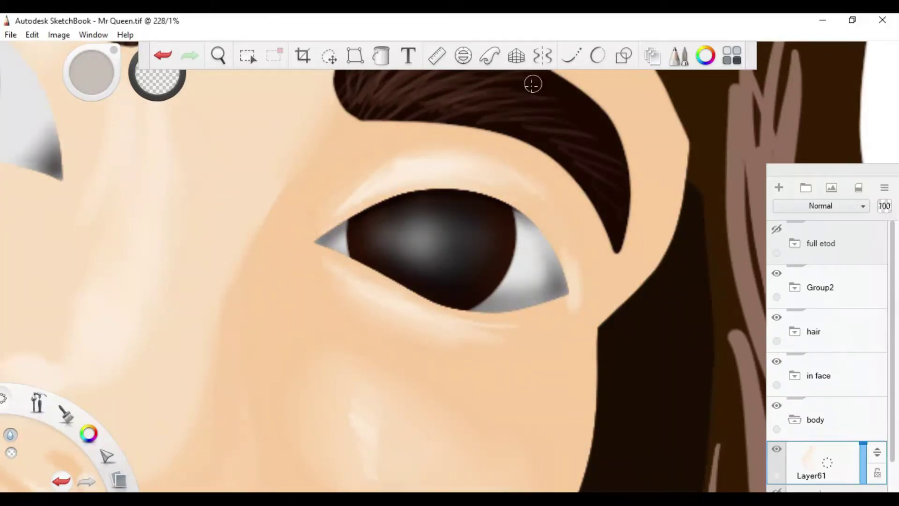
pyautogui.keyDown('alt'); pyautogui.click(516, 197); pyautogui.keyUp('alt')
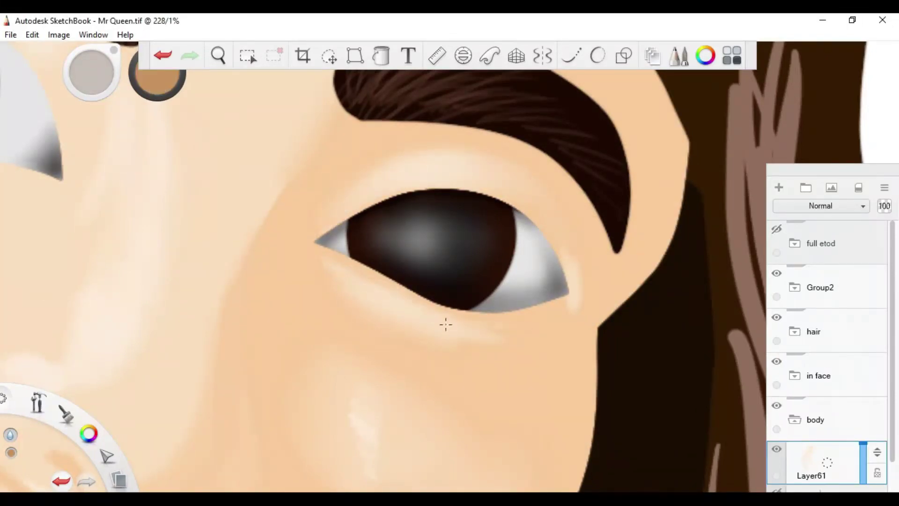
pyautogui.moveTo(554, 336); pyautogui.dragTo(574, 344)
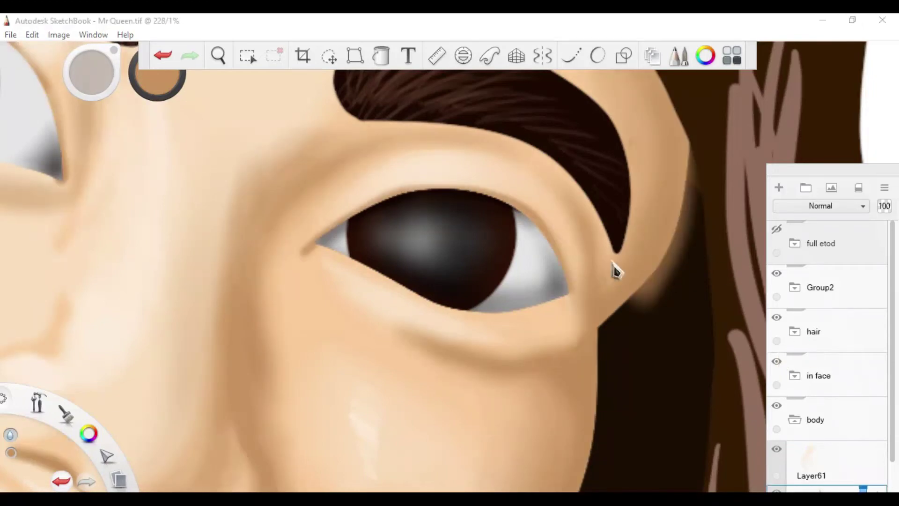
# Deepen the brown shadow at the lit-side mouth corner and along the cheek fold beside the shaded nostril, and blend it.
pyautogui.moveTo(614, 272); pyautogui.dragTo(453, 248)
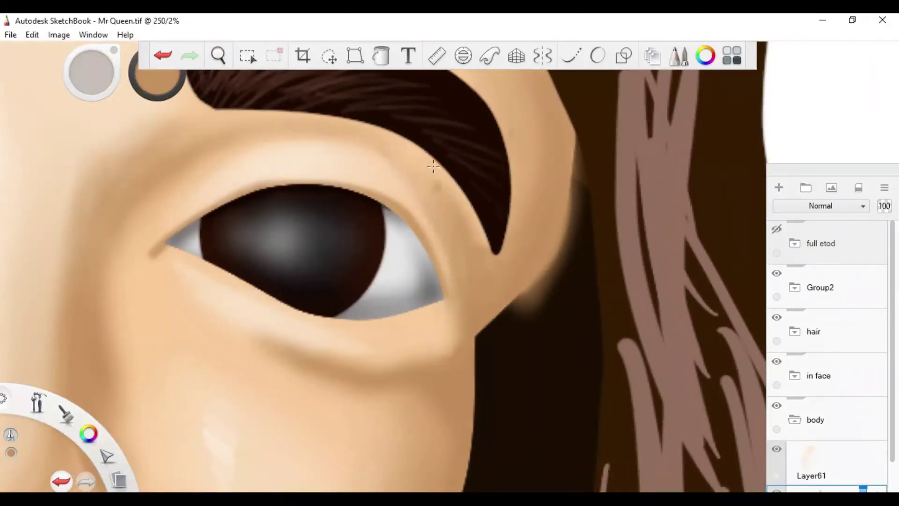
pyautogui.hotkey('ctrl', 'z')
pyautogui.press('Home')
pyautogui.press('space')
pyautogui.moveTo(479, 293); pyautogui.dragTo(557, 268)
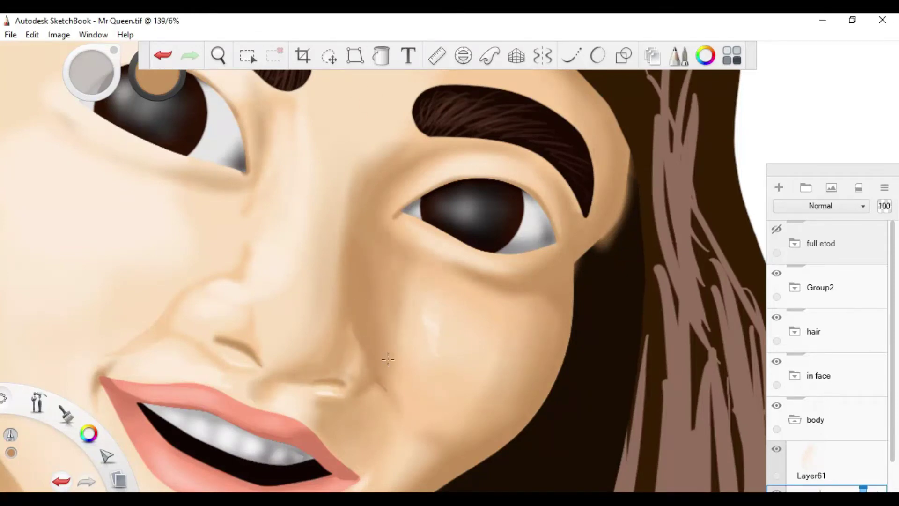
pyautogui.moveTo(514, 245); pyautogui.dragTo(414, 245)
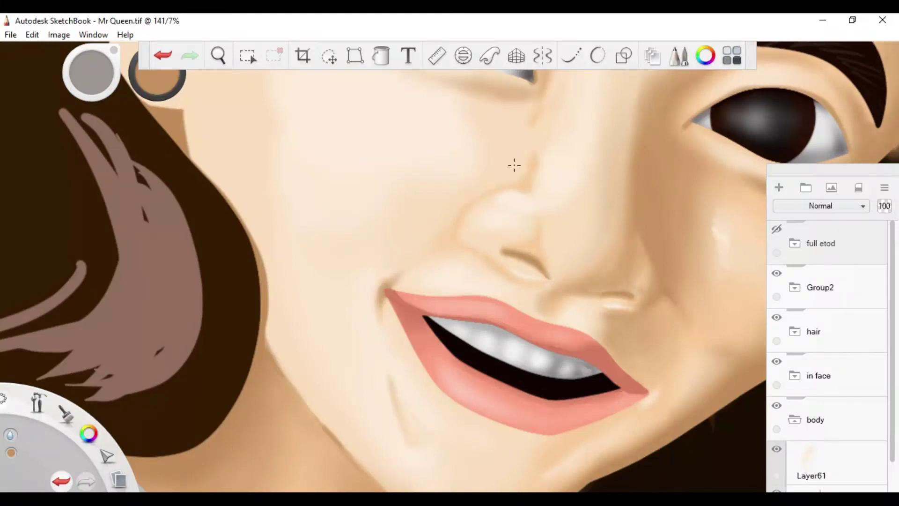
pyautogui.moveTo(514, 165); pyautogui.dragTo(121, 195)
# Paint and soften a warm sampled skin tone between the lit-side eye's inner corner and the nostril wing.
pyautogui.moveTo(498, 149); pyautogui.dragTo(448, 187)
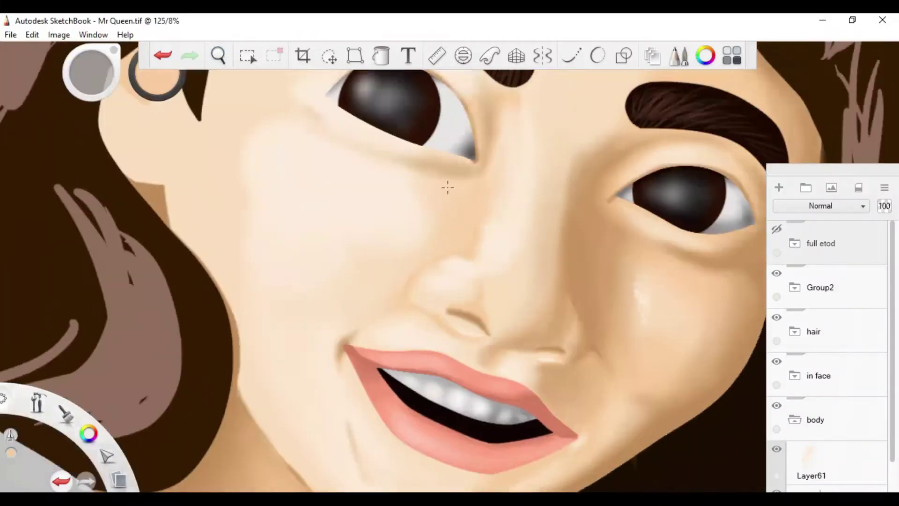
pyautogui.keyDown('alt'); pyautogui.click(480, 229); pyautogui.keyUp('alt')
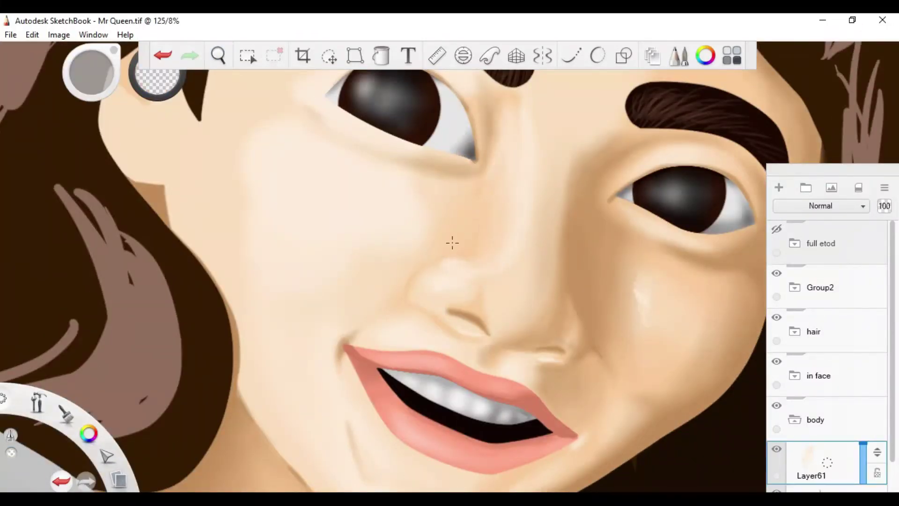
pyautogui.moveTo(453, 242); pyautogui.dragTo(747, 286)
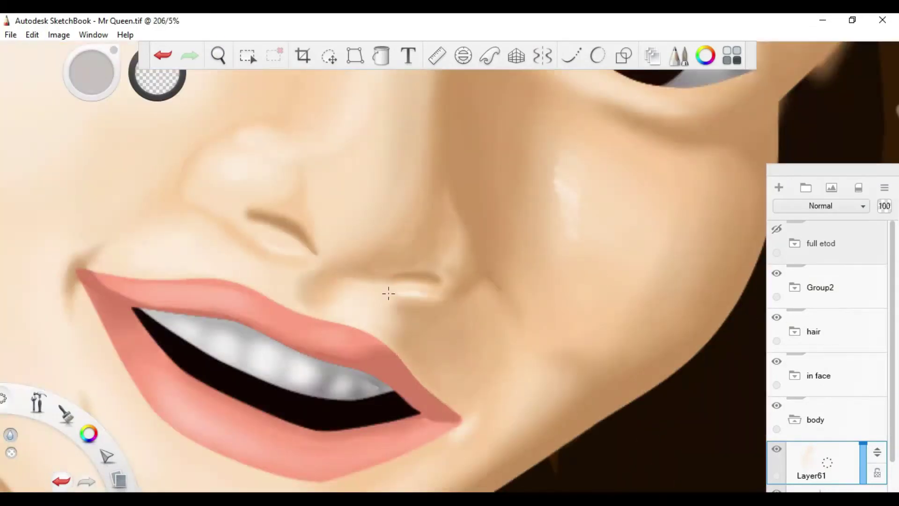
# Soften the skin around the lit-side nostril wing with a sampled skin tone and undo the last stroke.
pyautogui.keyDown('alt'); pyautogui.click(269, 203); pyautogui.keyUp('alt')
pyautogui.moveTo(209, 132); pyautogui.dragTo(293, 162)
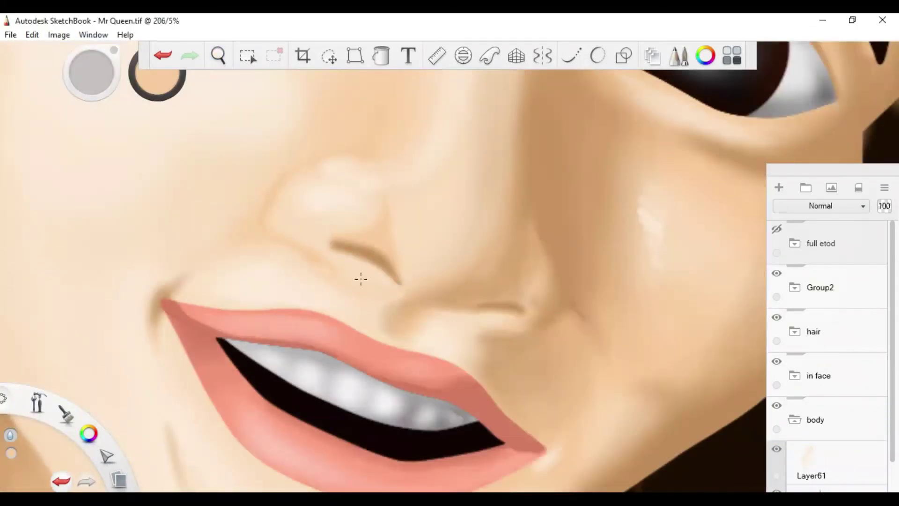
pyautogui.moveTo(394, 299); pyautogui.dragTo(349, 333)
pyautogui.hotkey('ctrl', 'z')
# Paint a warm skin tone along the face's lit-side edge, from beside the ear up to the temple and hairline.
pyautogui.moveTo(537, 262); pyautogui.dragTo(351, 305)
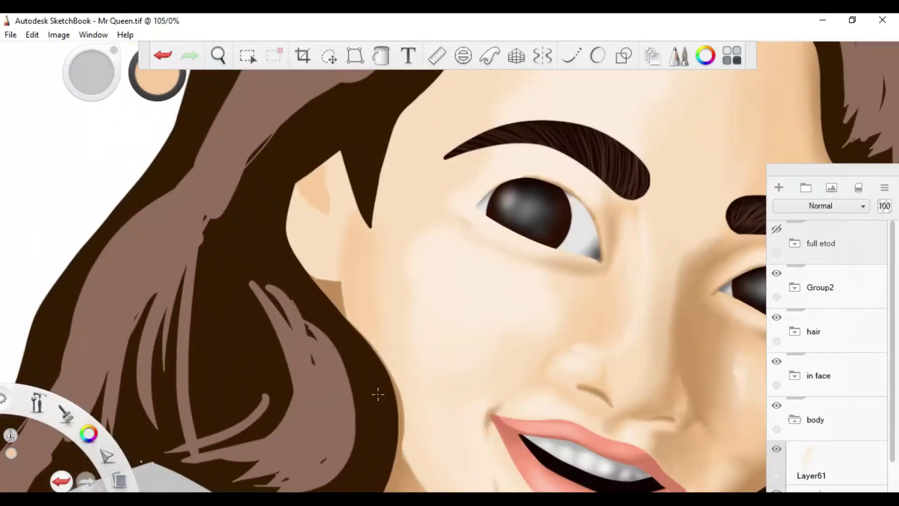
pyautogui.scroll(-3, 378, 395)
pyautogui.press('space')
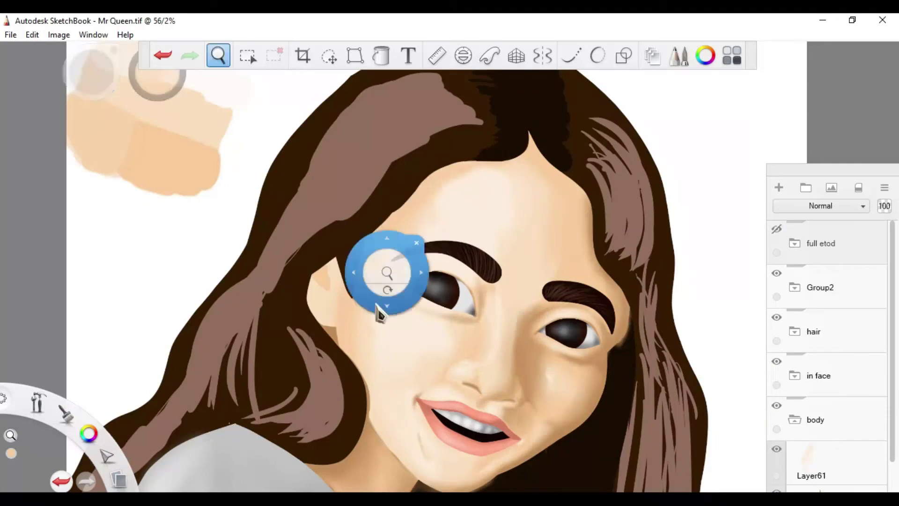
pyautogui.moveTo(378, 315); pyautogui.dragTo(449, 157)
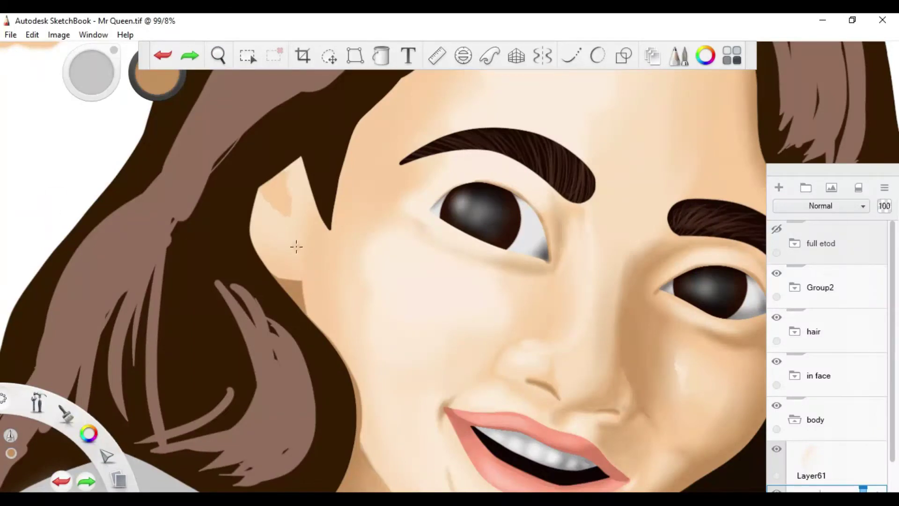
# Shade the inner hollow of the ear and the crease where the ear meets the cheek in brown.
pyautogui.scroll(3, 297, 247)
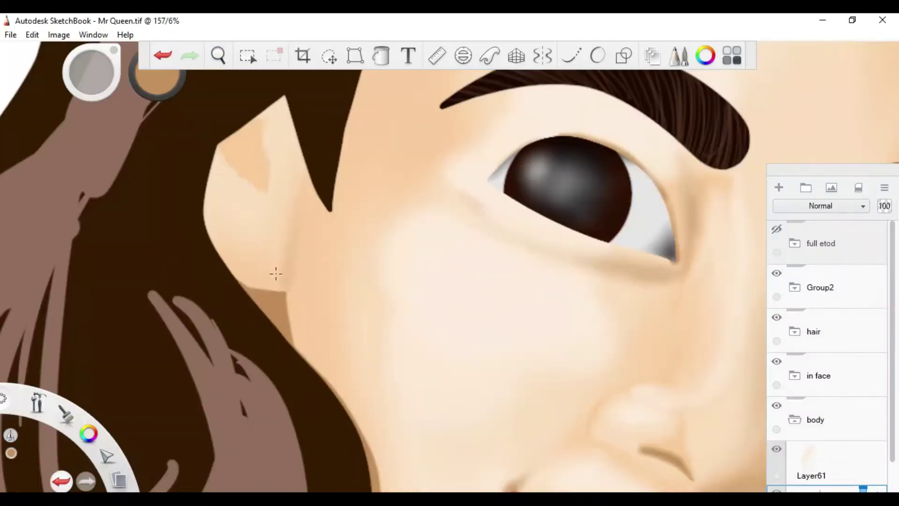
pyautogui.moveTo(289, 284); pyautogui.dragTo(285, 309)
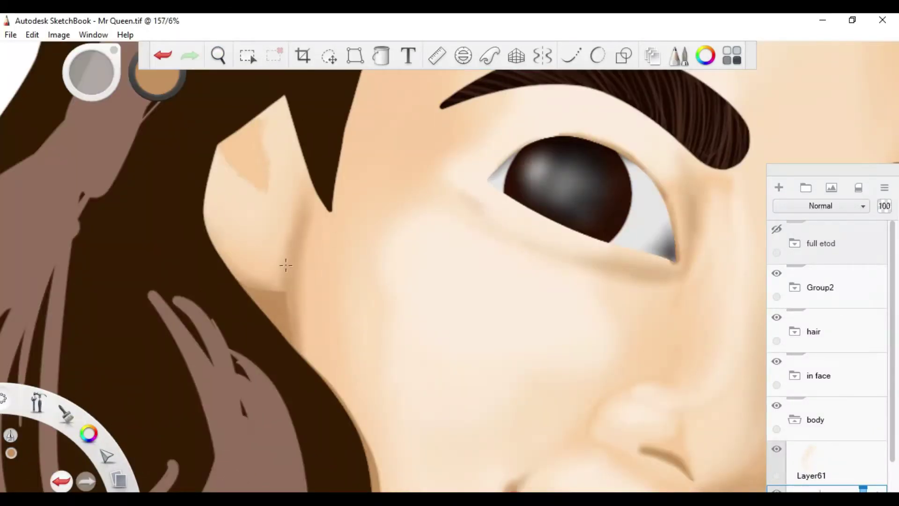
pyautogui.scroll(2, 286, 265)
pyautogui.moveTo(275, 156); pyautogui.dragTo(301, 228)
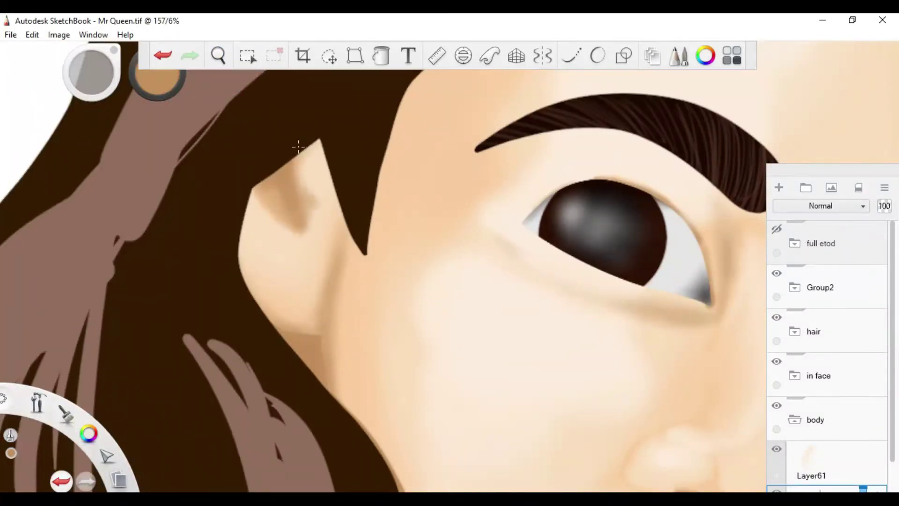
pyautogui.press('space')
pyautogui.scroll(-5, 298, 147)
pyautogui.scroll(2, 416, 145)
pyautogui.scroll(-3, 477, 230)
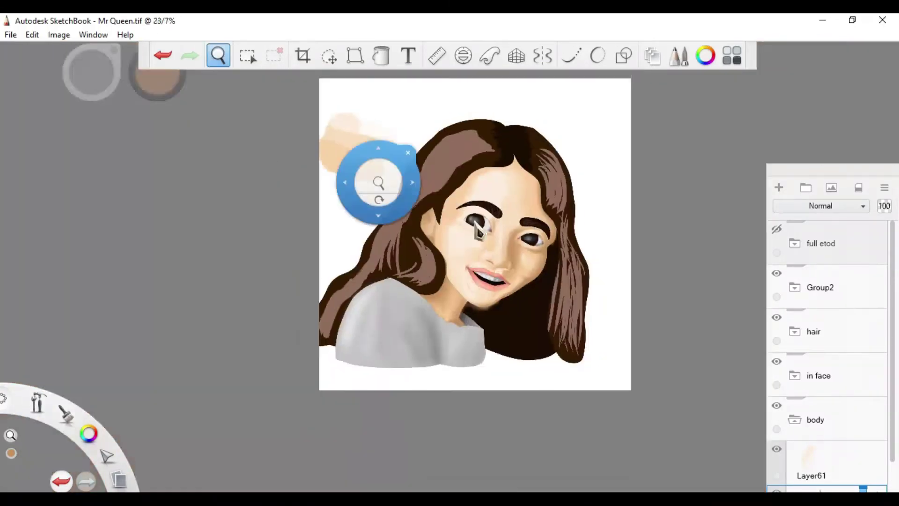
pyautogui.scroll(6, 487, 248)
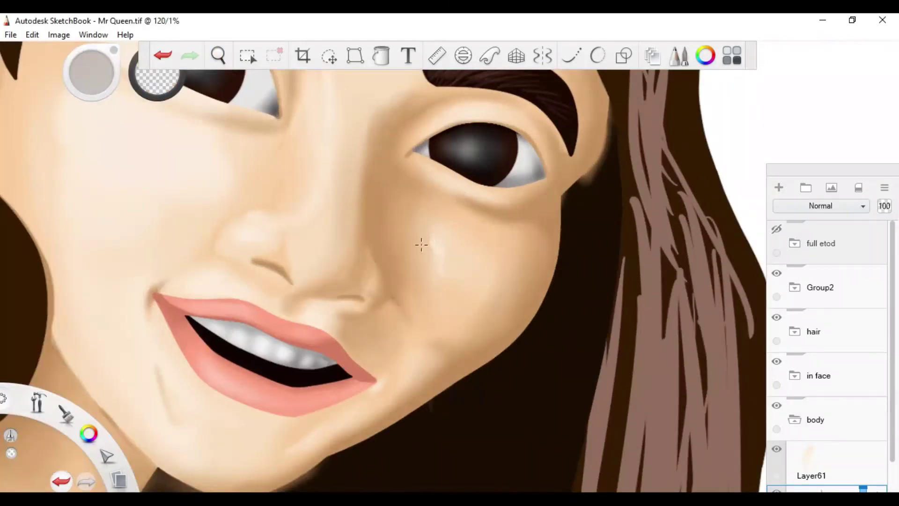
# Add a new layer above Layer61 and paint white highlights on the forehead, undoing the first soft stroke.
pyautogui.keyDown('alt'); pyautogui.click(169, 254); pyautogui.keyUp('alt')
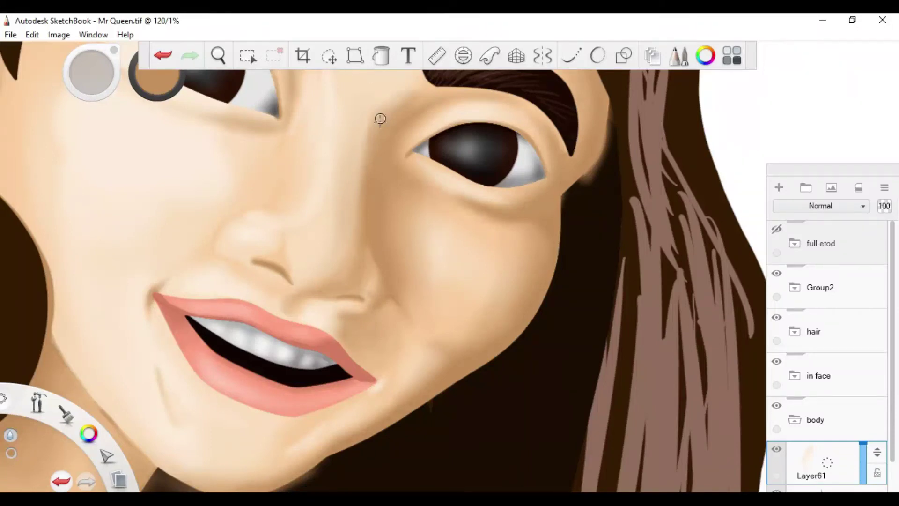
pyautogui.scroll(-4, 345, 231)
pyautogui.click(780, 186)
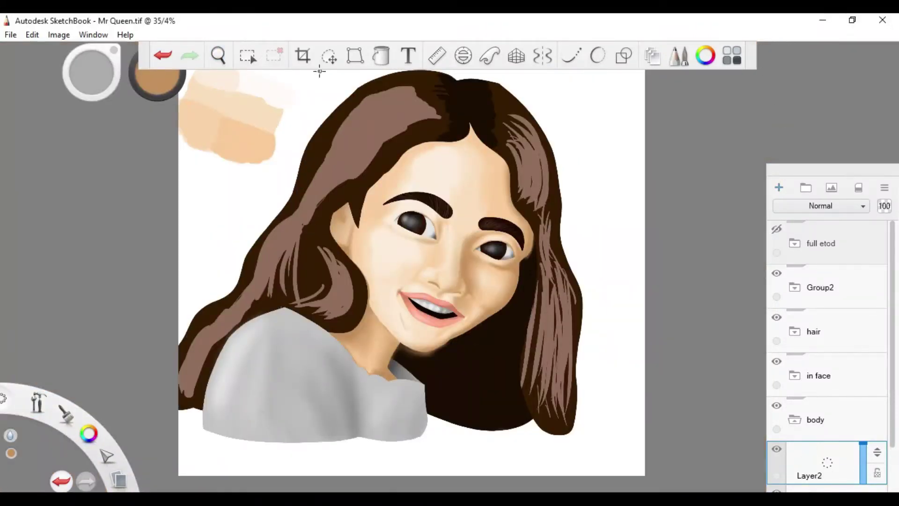
pyautogui.scroll(5, 467, 172)
pyautogui.moveTo(342, 213); pyautogui.dragTo(396, 138)
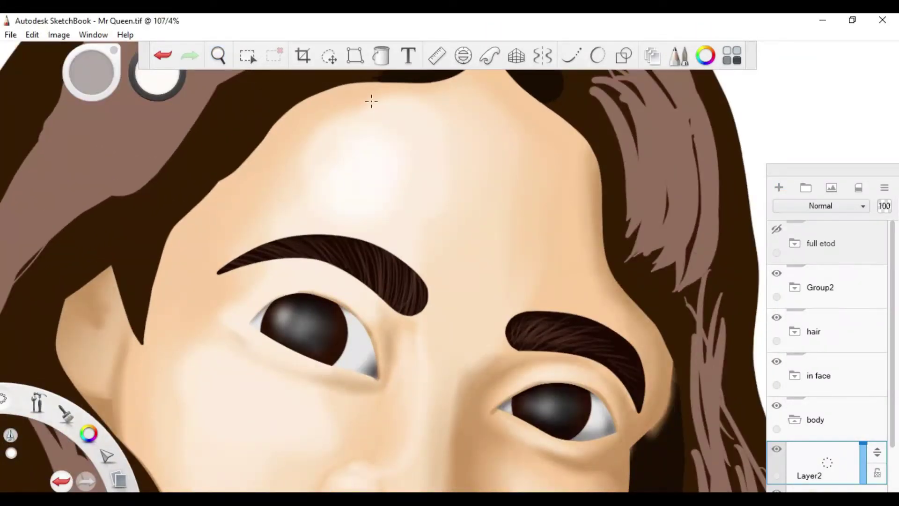
pyautogui.hotkey('ctrl', 'z')
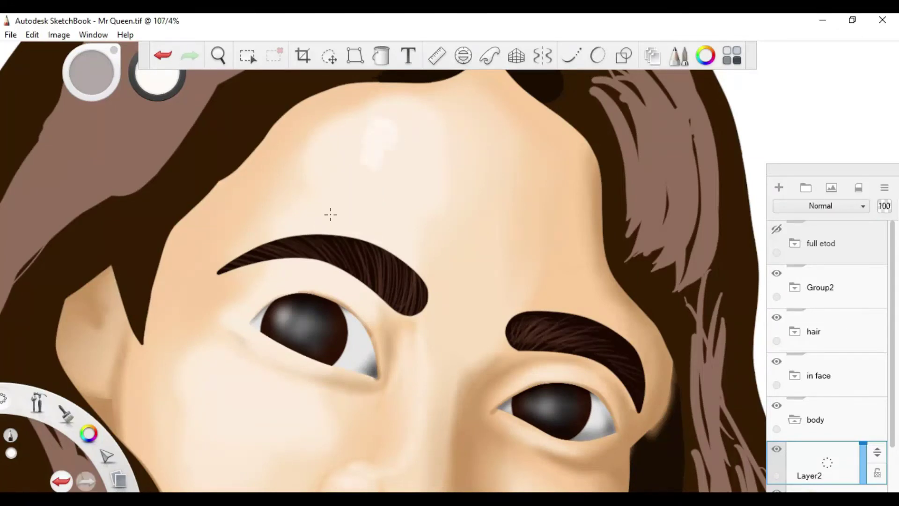
pyautogui.press('e')
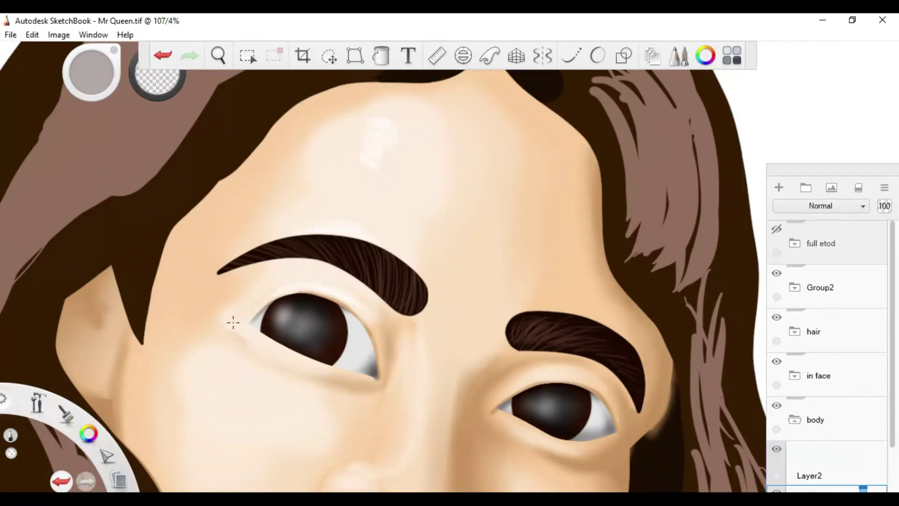
# Paint white highlights at the eye's outer corner, on the rounded nostril wing and along the nose bridge.
pyautogui.moveTo(236, 324); pyautogui.dragTo(272, 287)
pyautogui.press('space')
pyautogui.moveTo(395, 309); pyautogui.dragTo(336, 357)
pyautogui.press('space')
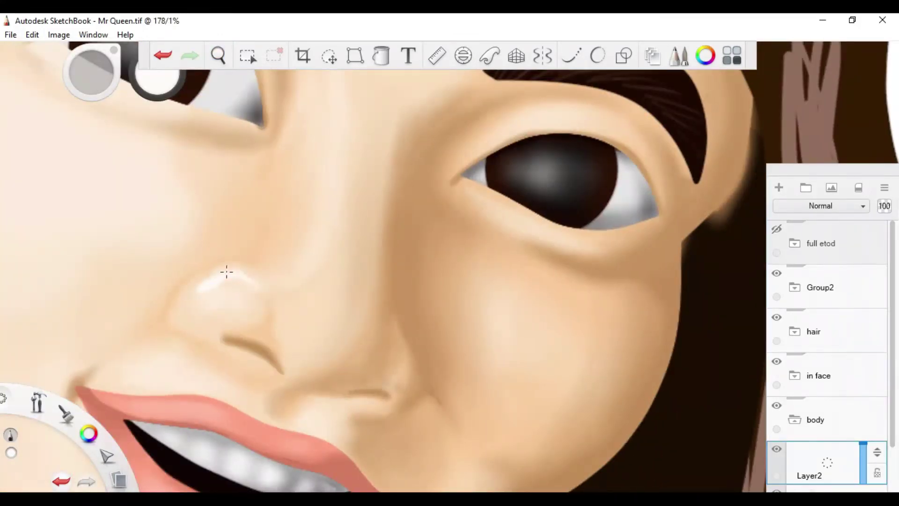
pyautogui.press('space')
pyautogui.moveTo(335, 201); pyautogui.dragTo(312, 291)
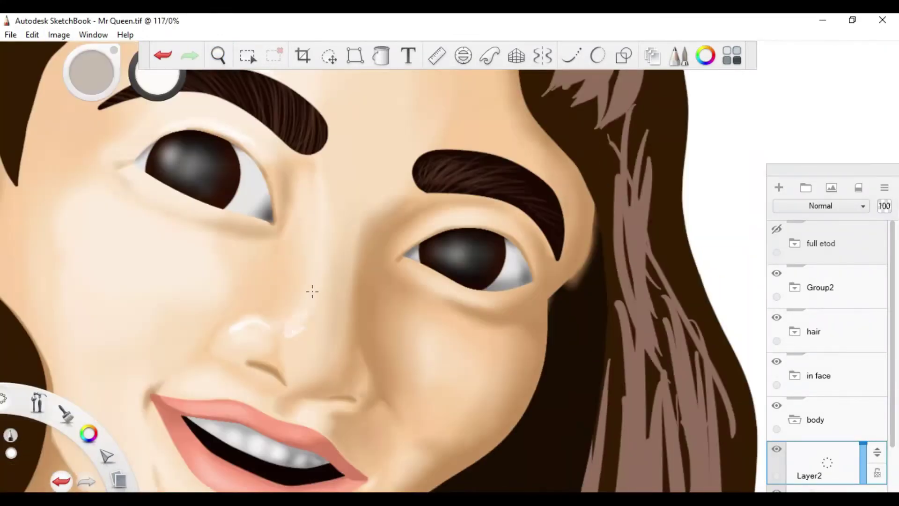
pyautogui.moveTo(304, 234); pyautogui.dragTo(345, 292)
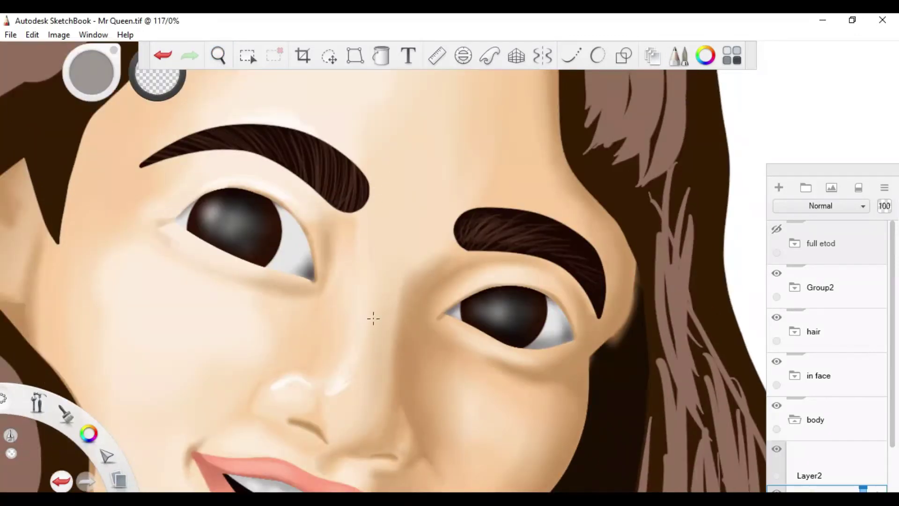
# Soften the edges of the light skin tone across the cheek on the layer beneath Layer2.
pyautogui.moveTo(226, 238); pyautogui.dragTo(339, 233)
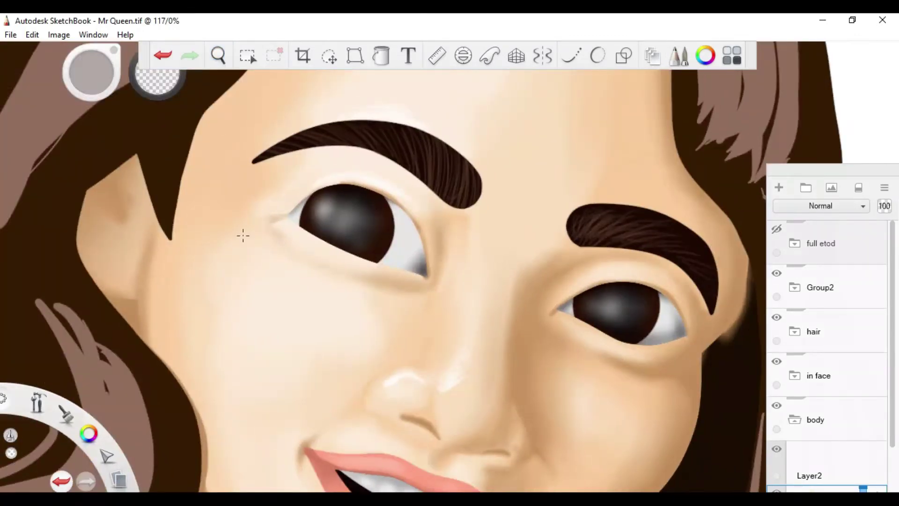
pyautogui.moveTo(243, 235); pyautogui.dragTo(329, 265)
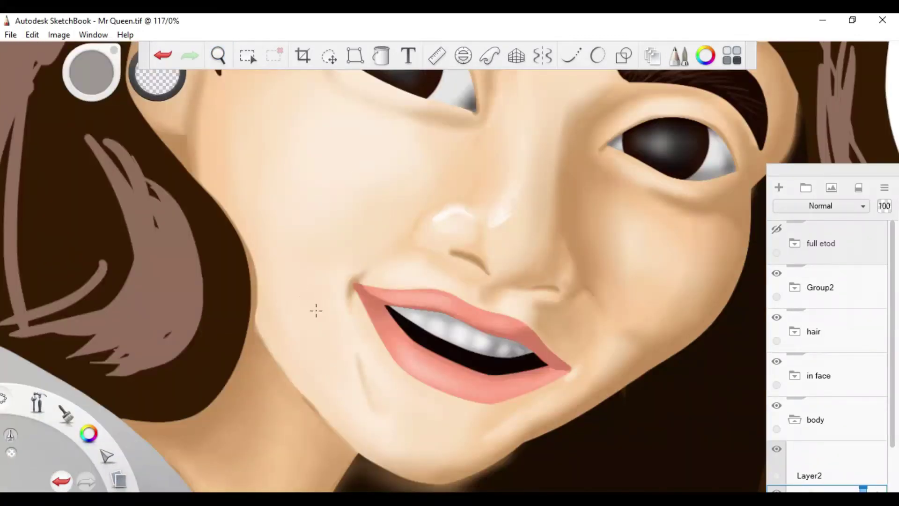
pyautogui.scroll(-5, 316, 311)
pyautogui.scroll(8, 462, 373)
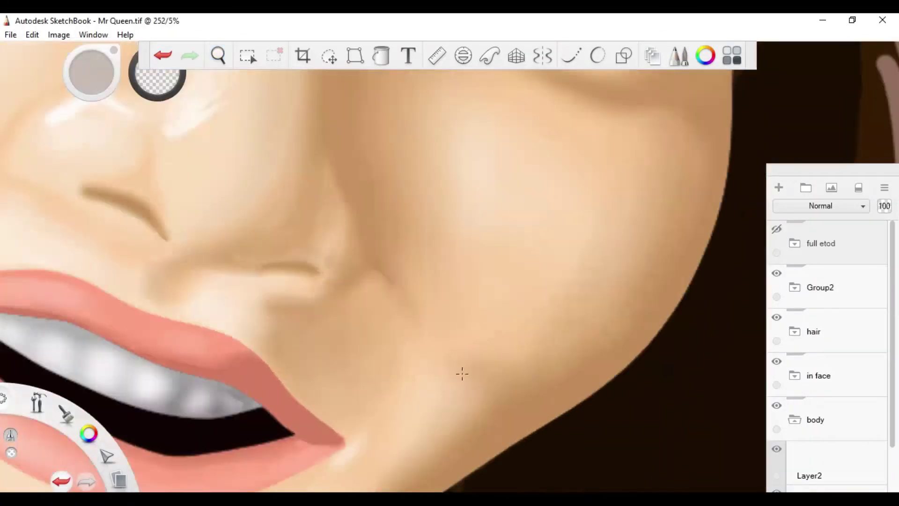
pyautogui.scroll(-8, 463, 374)
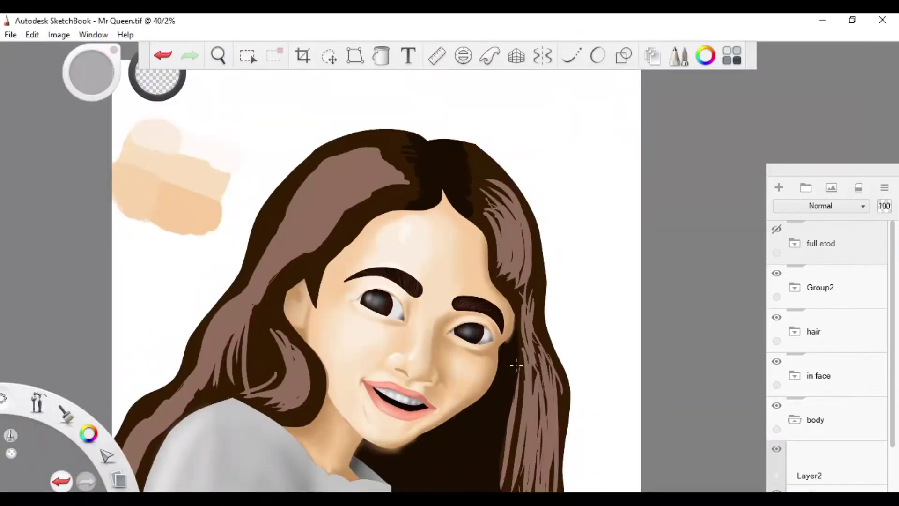
# Blend the white highlight on the nose bridge on Layer2 and undo the last stroke.
pyautogui.scroll(5, 415, 347)
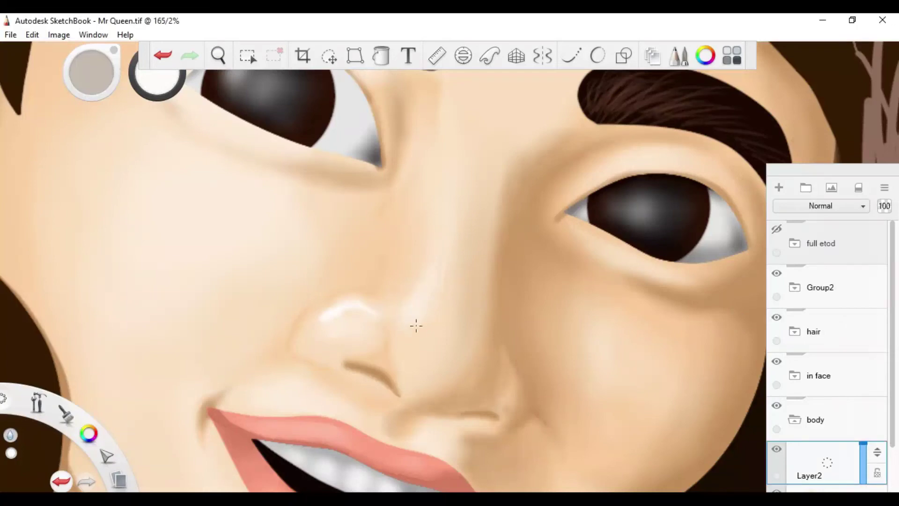
pyautogui.scroll(-5, 341, 312)
pyautogui.hotkey('ctrl', 'z')
pyautogui.scroll(5, 394, 323)
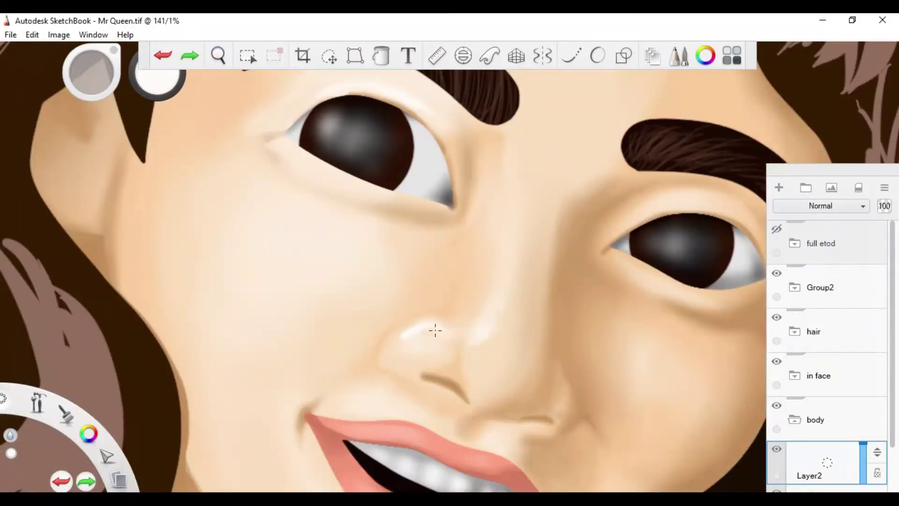
# Airbrush soft white over the nostril wing and nose bridge to diffuse their highlights.
pyautogui.scroll(-3, 469, 337)
pyautogui.scroll(5, 335, 206)
pyautogui.scroll(-4, 335, 207)
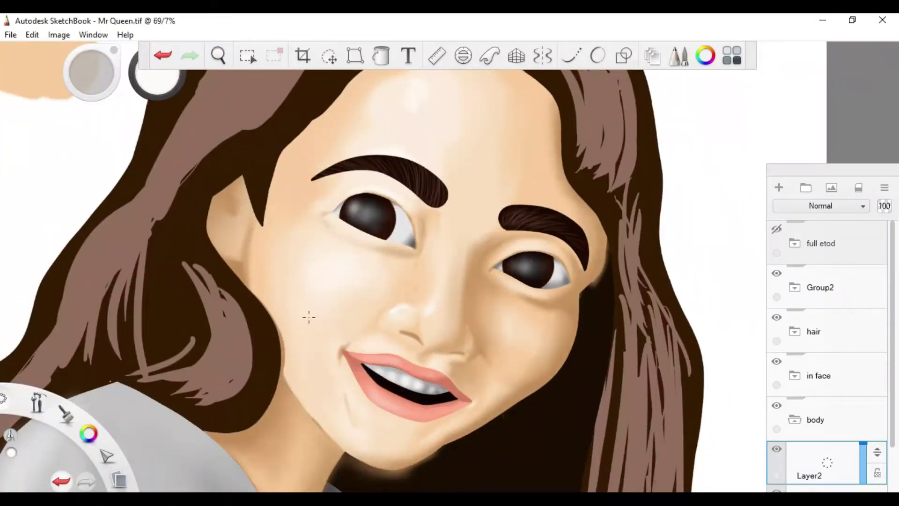
pyautogui.scroll(3, 475, 249)
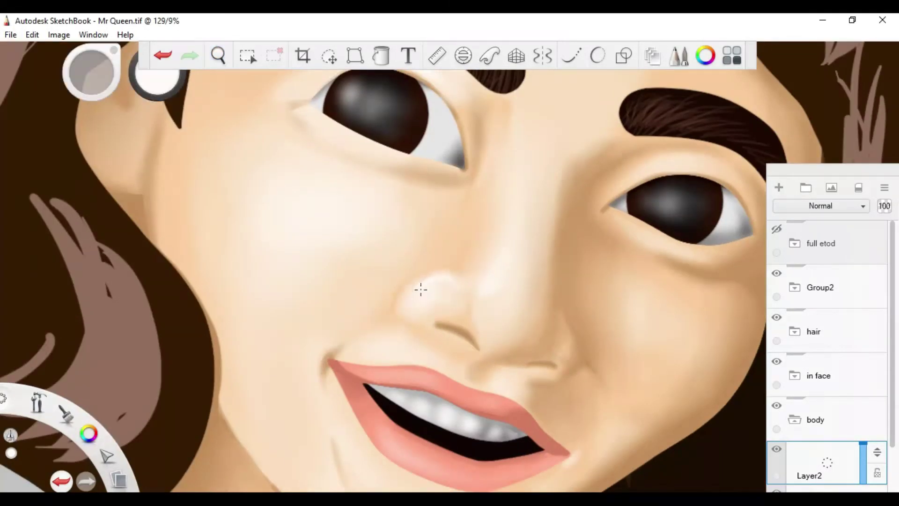
# Soften the white forehead highlight above the eyebrow into the surrounding skin.
pyautogui.scroll(-4, 421, 289)
pyautogui.scroll(4, 409, 232)
pyautogui.moveTo(444, 93); pyautogui.dragTo(496, 263)
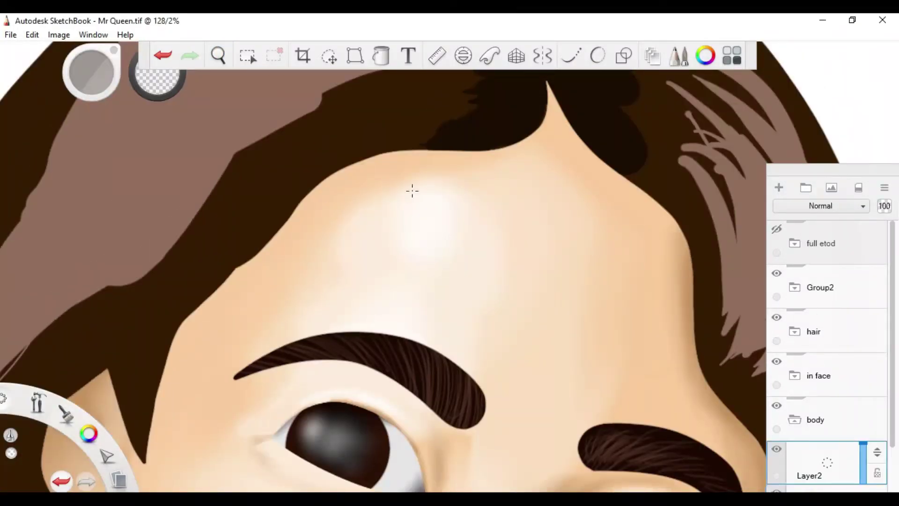
pyautogui.moveTo(456, 279); pyautogui.dragTo(289, 181)
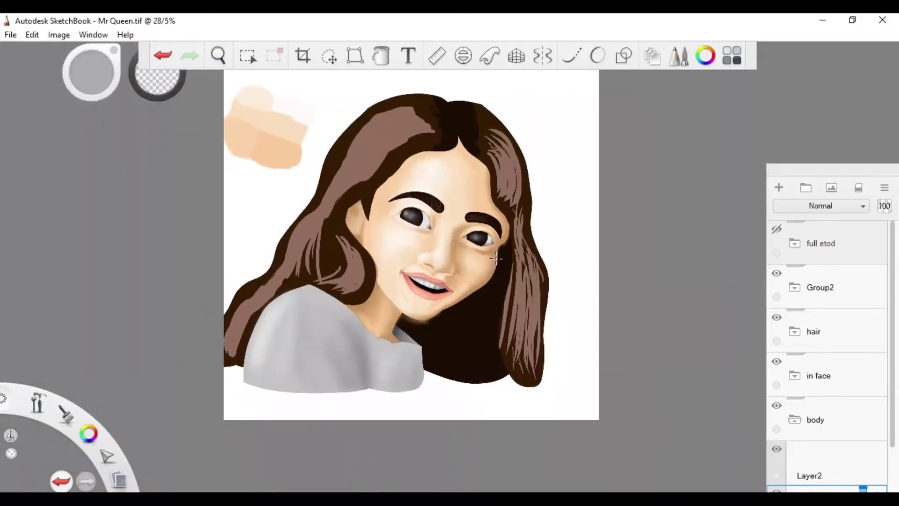
# Add a new layer in the body group, choose dark brown, undo the trial strokes and place the layer between Layer61 and Layer62.
pyautogui.scroll(-4, 893, 329)
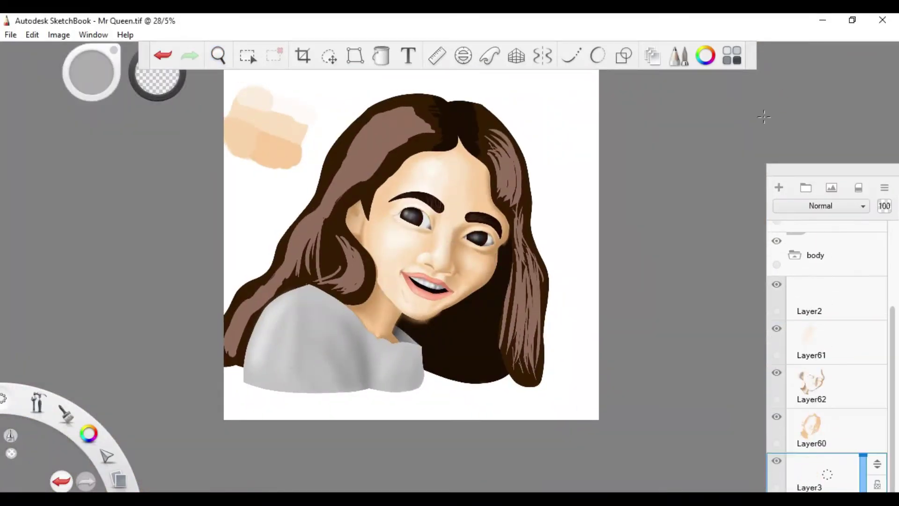
pyautogui.moveTo(468, 252); pyautogui.dragTo(545, 272)
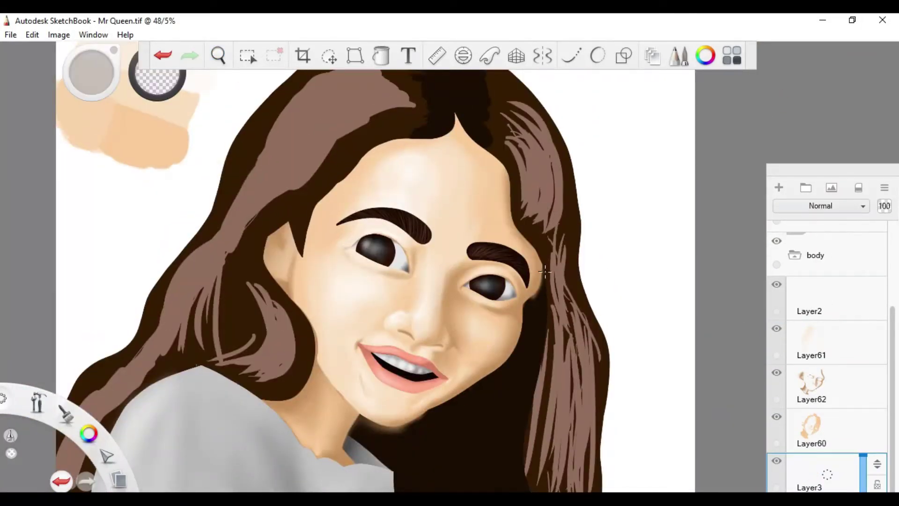
pyautogui.moveTo(411, 217); pyautogui.dragTo(647, 356)
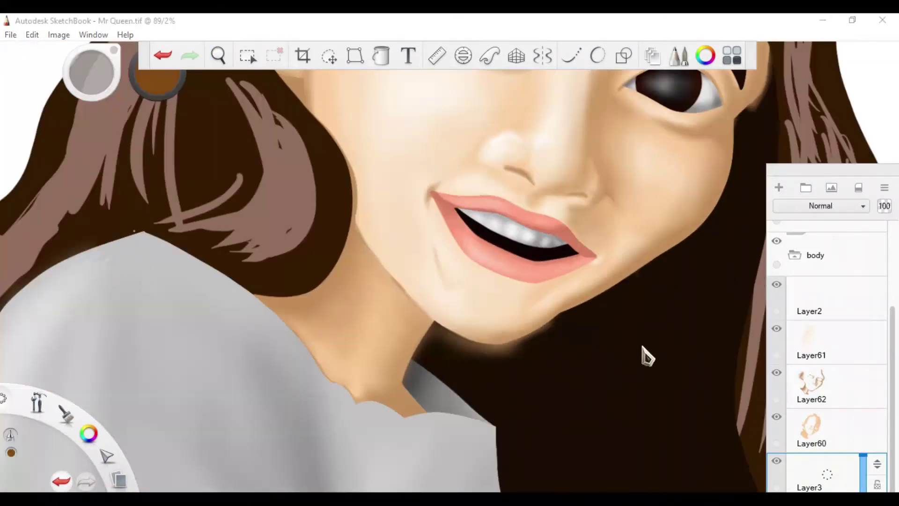
pyautogui.scroll(3, 355, 449)
pyautogui.hotkey('ctrl', 'z')
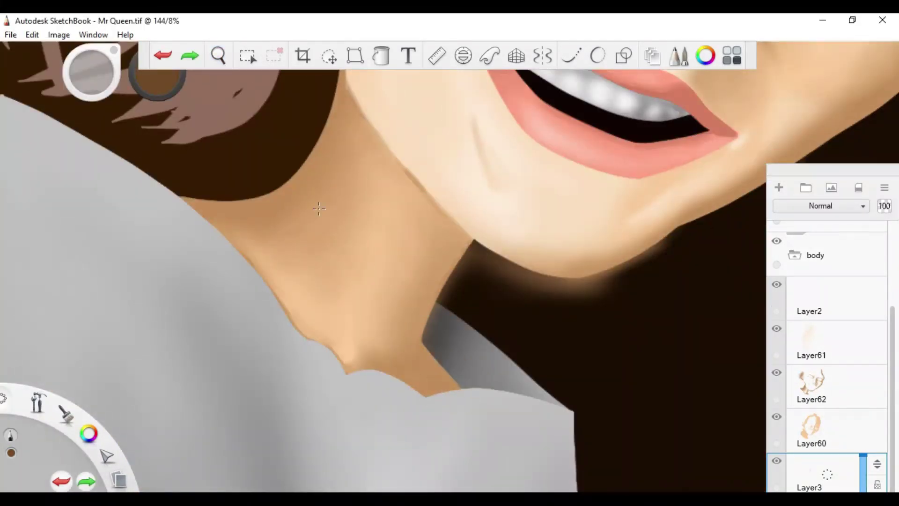
pyautogui.hotkey('ctrl', 'z')
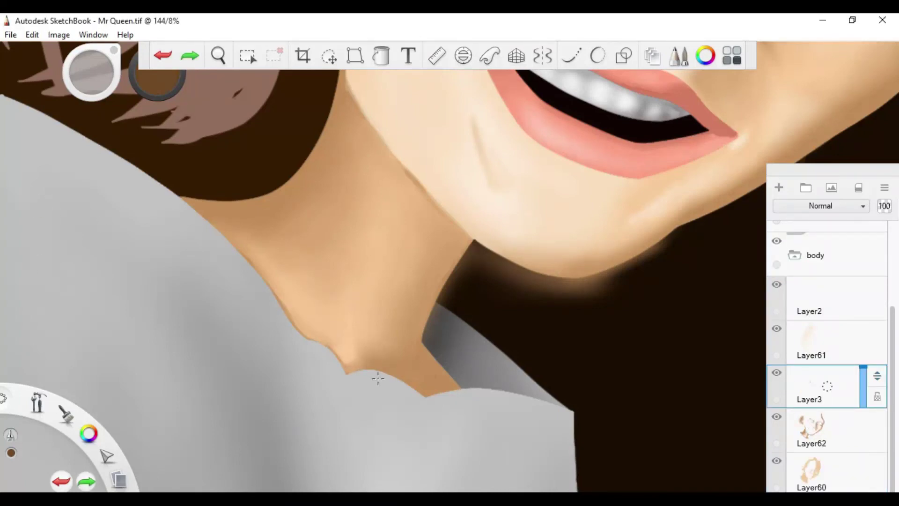
# Airbrush soft dark brown shadows on the neck along the jawline and around the earlobe on Layer3.
pyautogui.moveTo(332, 136)
pyautogui.mouseDown()
pyautogui.moveTo(440, 234)
pyautogui.moveTo(424, 361)
pyautogui.mouseUp()
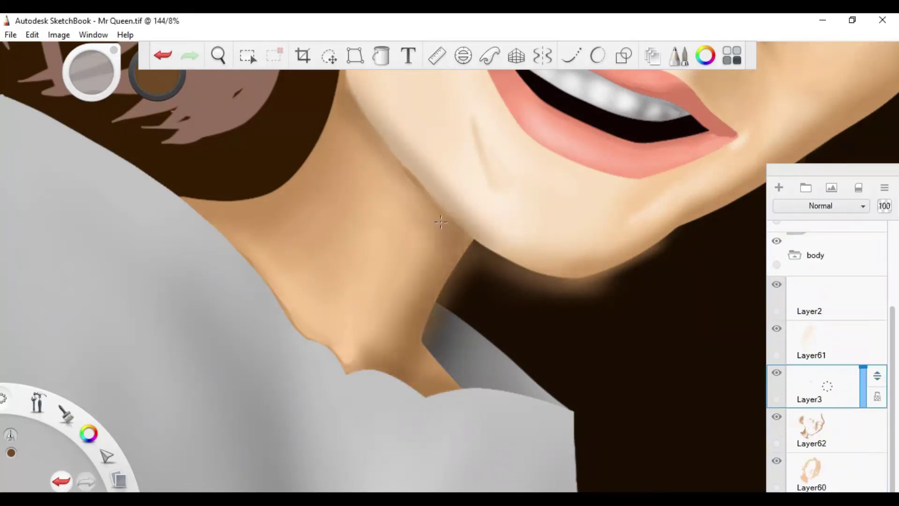
pyautogui.scroll(5, 347, 276)
pyautogui.scroll(3, 372, 247)
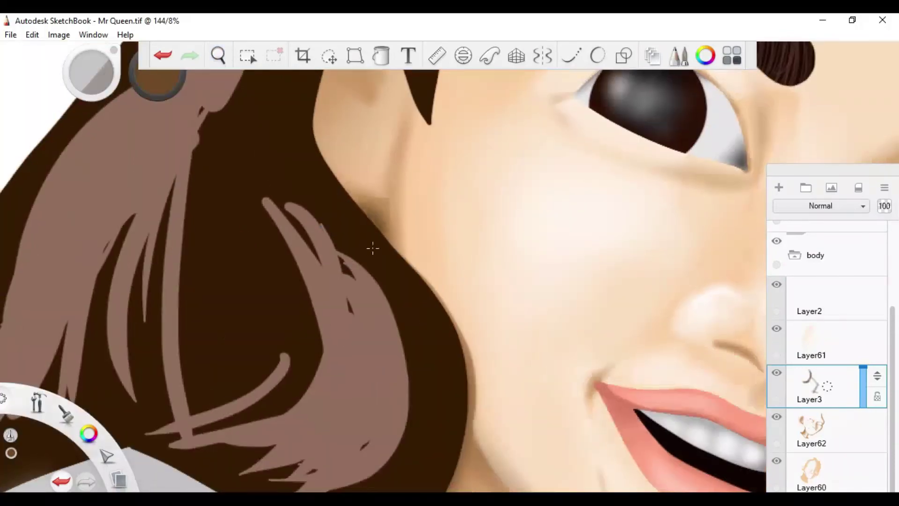
pyautogui.press('space')
pyautogui.moveTo(353, 190); pyautogui.dragTo(536, 324)
# Shade the far cheek's outer contour and the forehead along the hairline with soft dark brown.
pyautogui.scroll(5, 536, 323)
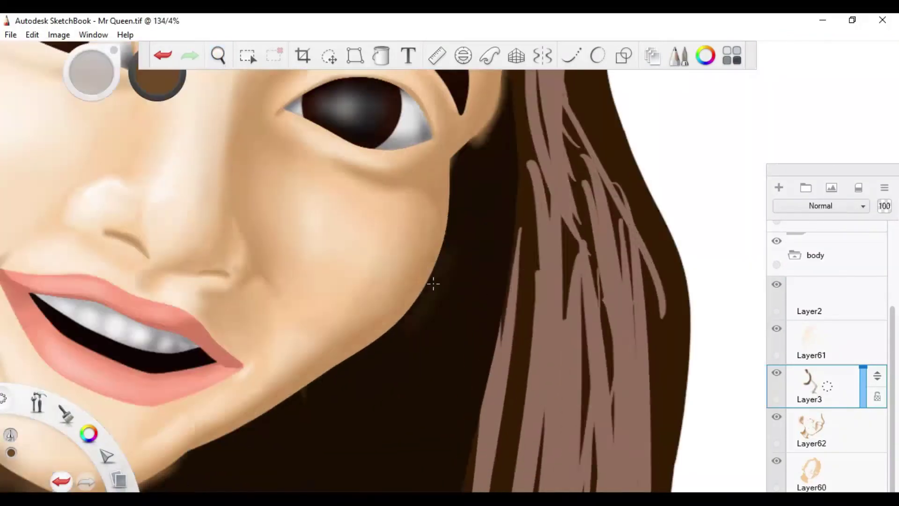
pyautogui.scroll(5, 445, 211)
pyautogui.scroll(3, 415, 107)
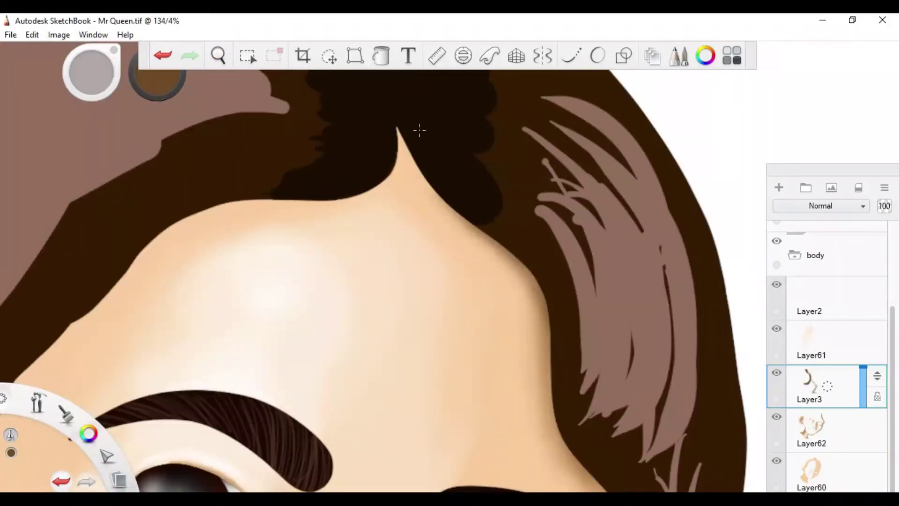
pyautogui.scroll(-5, 178, 199)
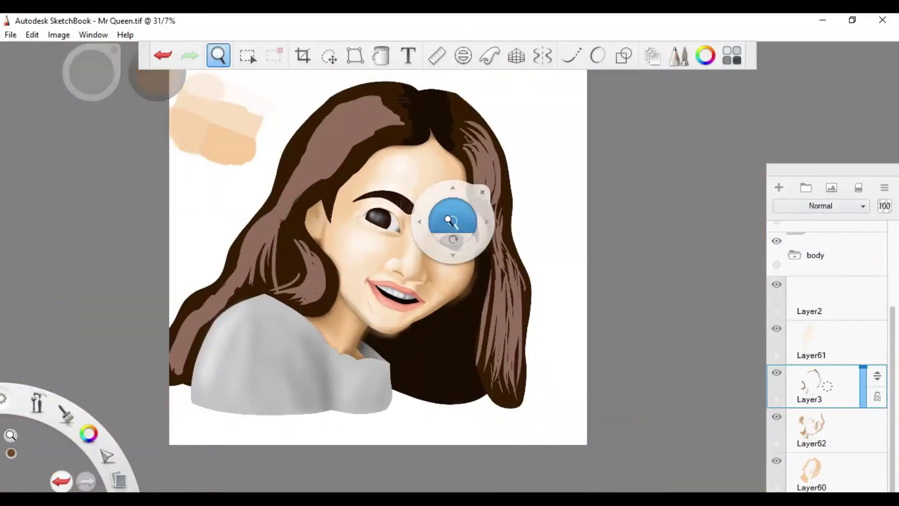
# Darken both nostrils and draw a brown contour line around the far nostril wing and up the side of the nose.
pyautogui.scroll(10, 389, 334)
pyautogui.scroll(-2, 407, 275)
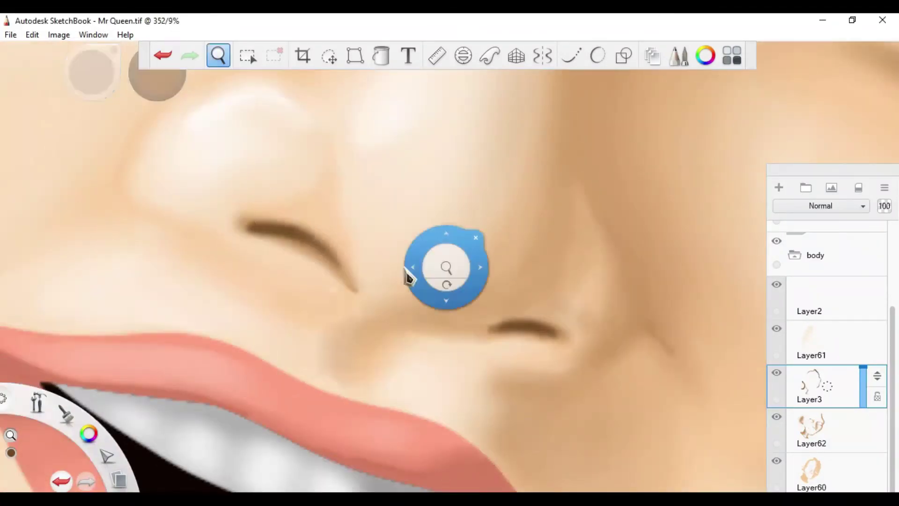
pyautogui.moveTo(515, 330)
pyautogui.mouseDown()
pyautogui.moveTo(530, 351)
pyautogui.moveTo(482, 393)
pyautogui.mouseUp()
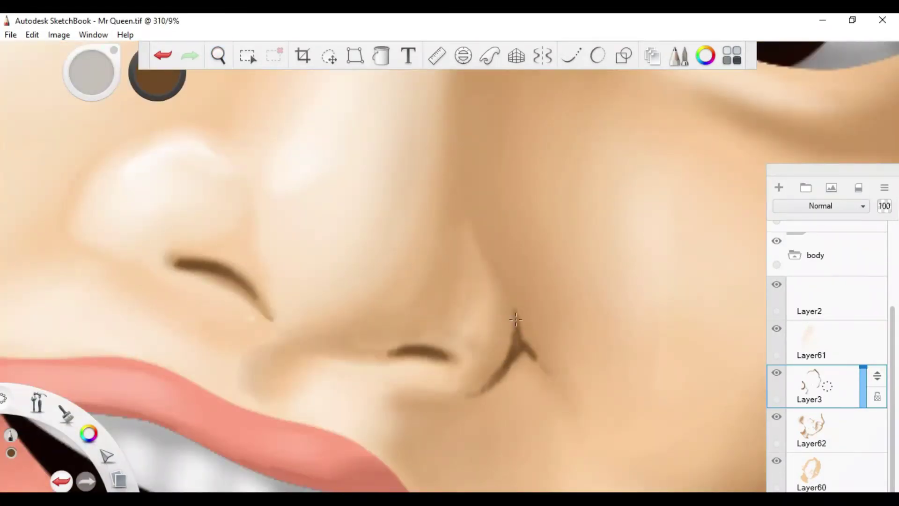
pyautogui.scroll(5, 484, 254)
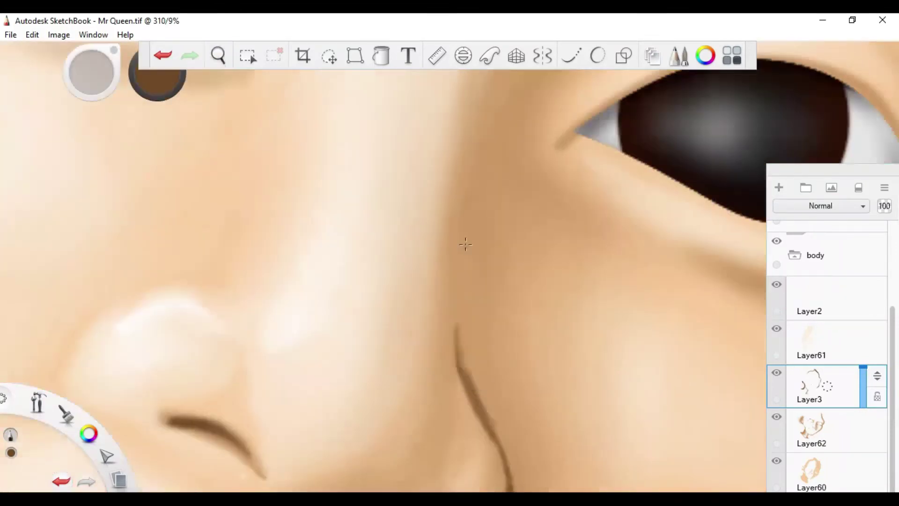
# Draw thin brown crease lines beside the nose bridge above the far eye and darken its lid edge and corners.
pyautogui.scroll(-5, 480, 288)
pyautogui.scroll(3, 387, 220)
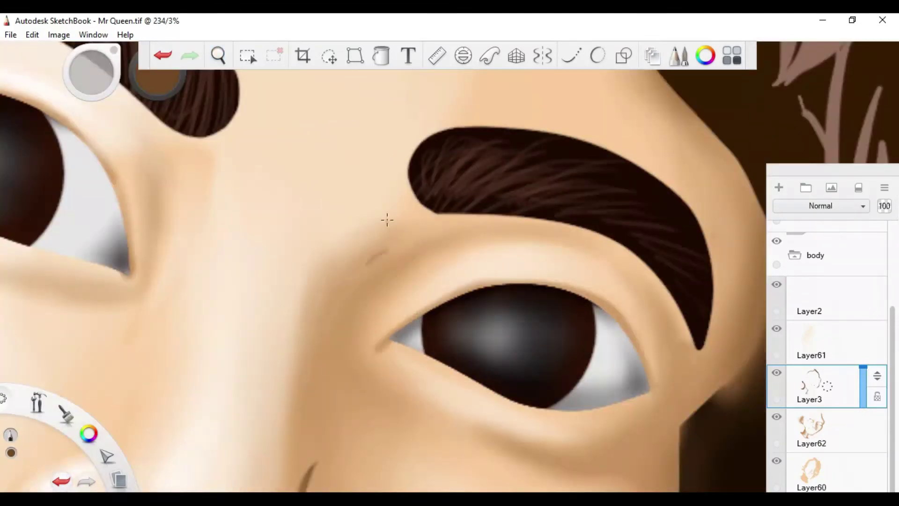
pyautogui.scroll(2, 408, 240)
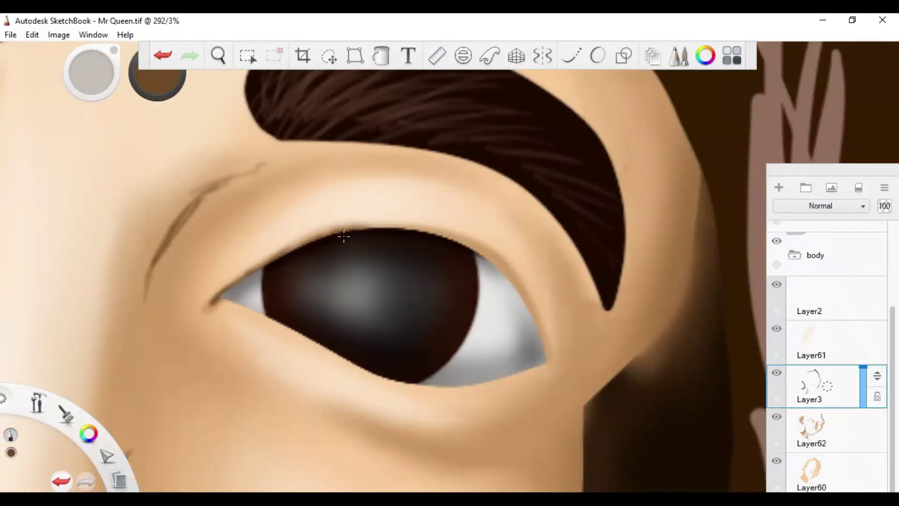
pyautogui.moveTo(442, 281); pyautogui.dragTo(462, 327)
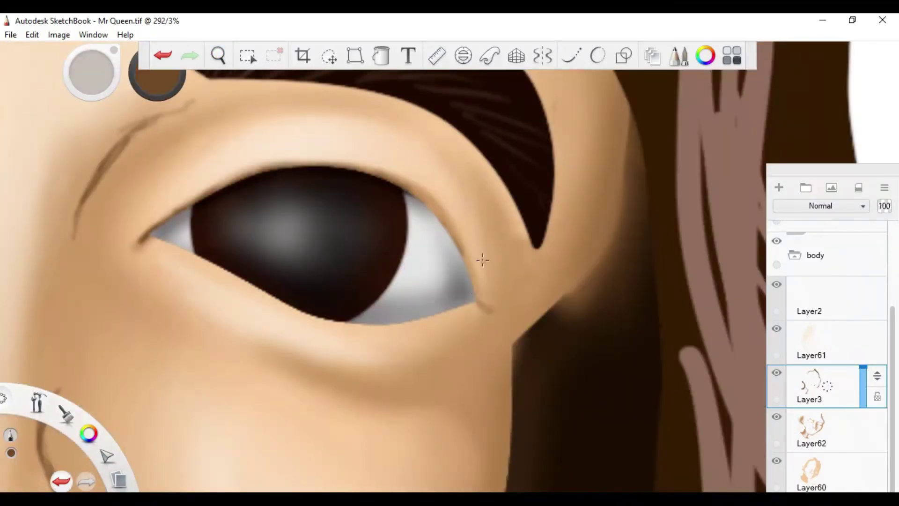
pyautogui.scroll(-4, 454, 256)
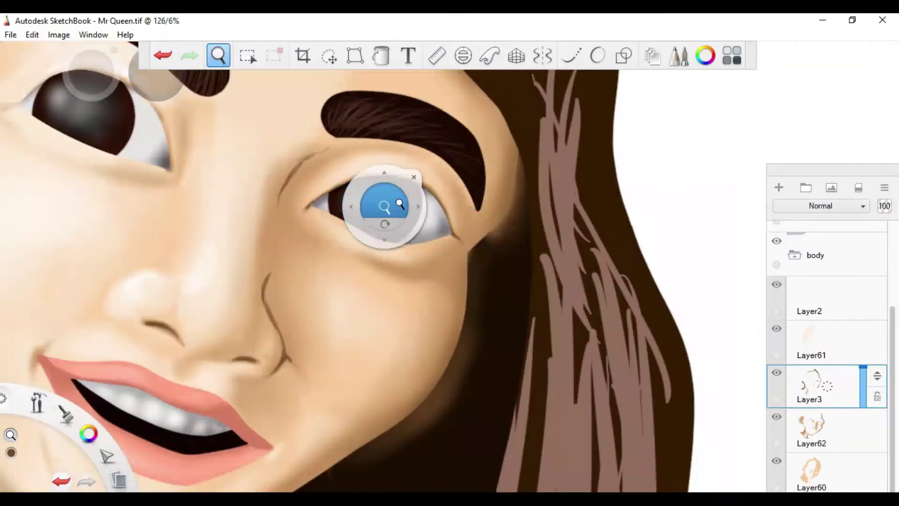
# Examine the shading around the near eye and mouth, comparing the face with Layer3 hidden and shown.
pyautogui.scroll(3, 382, 201)
pyautogui.moveTo(529, 280)
pyautogui.mouseDown()
pyautogui.moveTo(487, 329)
pyautogui.moveTo(429, 337)
pyautogui.mouseUp()
pyautogui.scroll(-3, 511, 281)
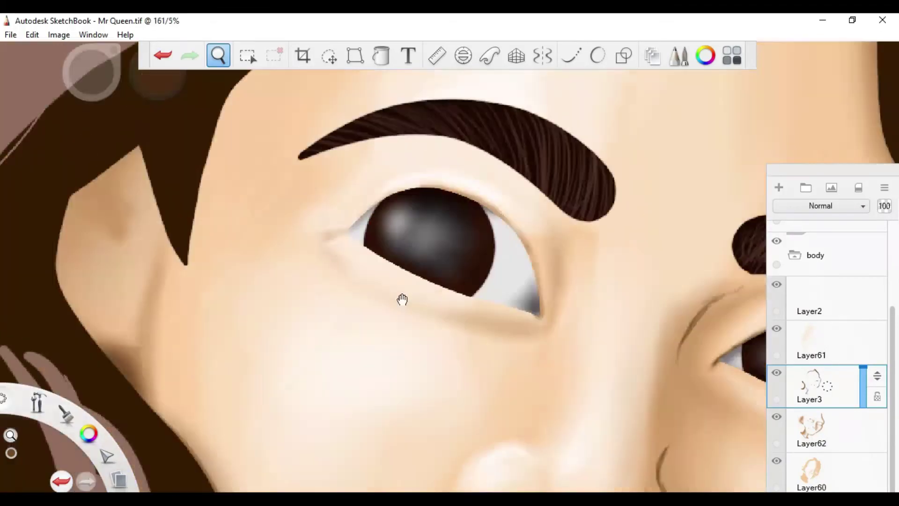
pyautogui.scroll(2, 301, 275)
pyautogui.keyDown('alt'); pyautogui.click(384, 238); pyautogui.keyUp('alt')
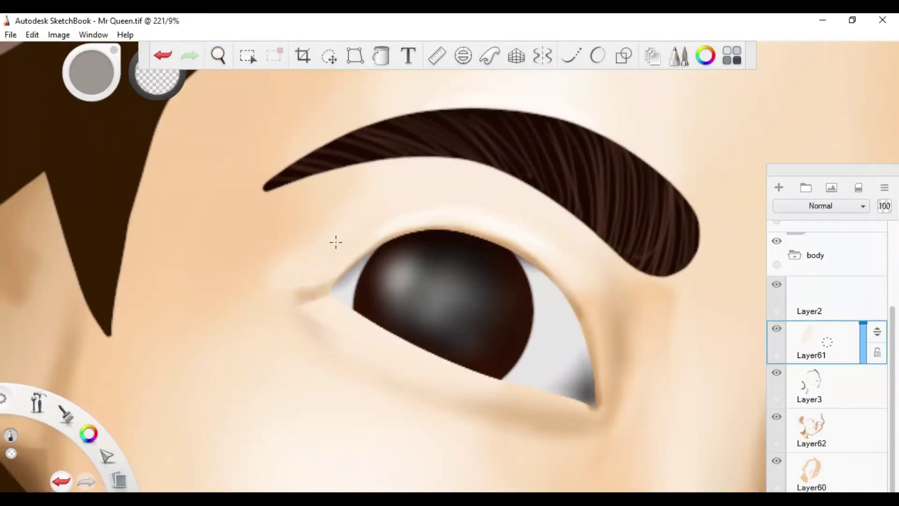
pyautogui.scroll(-1, 336, 242)
pyautogui.click(812, 384)
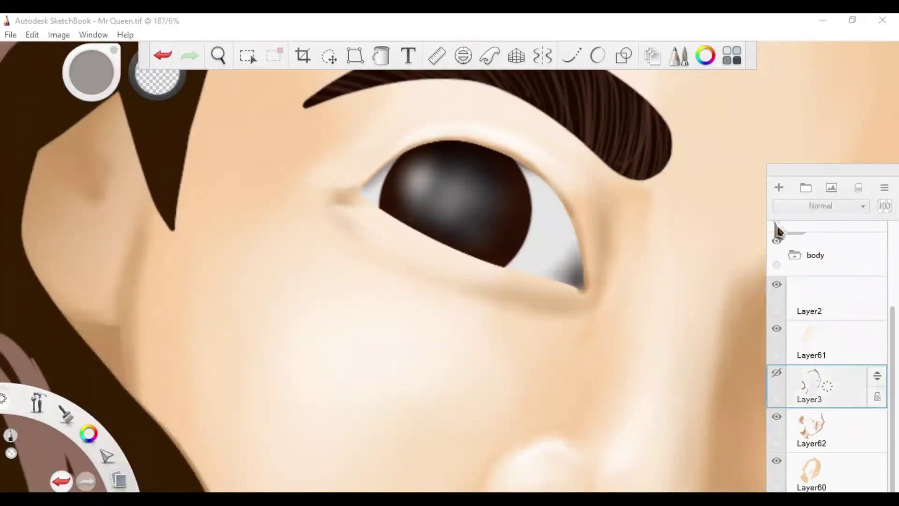
pyautogui.scroll(-4, 321, 352)
pyautogui.scroll(3, 242, 241)
pyautogui.hotkey('ctrl', 'z')
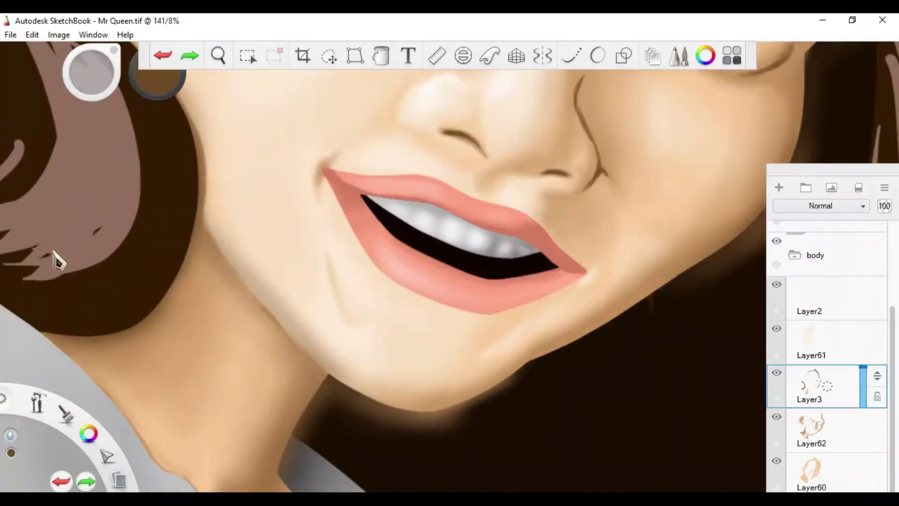
# Smudge the brown contour line along the side of the nose and the far nostril wing into a soft shadow on Layer3.
pyautogui.moveTo(323, 343); pyautogui.dragTo(353, 358)
pyautogui.scroll(3, 353, 357)
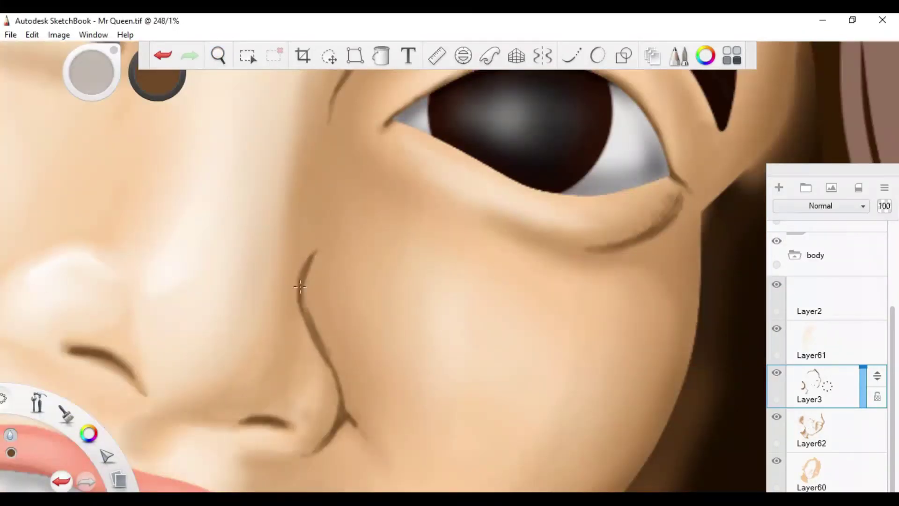
pyautogui.moveTo(302, 262); pyautogui.dragTo(343, 376)
pyautogui.scroll(5, 407, 310)
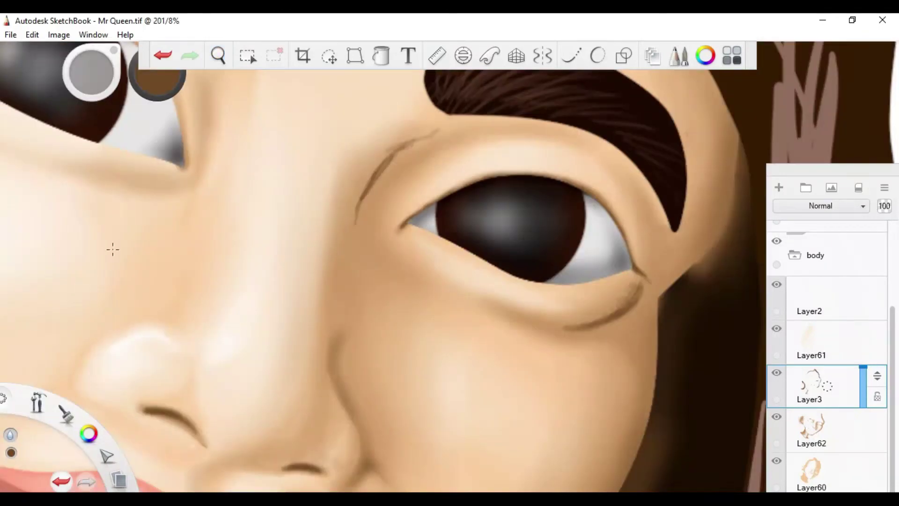
pyautogui.scroll(2, 323, 218)
pyautogui.moveTo(337, 212)
pyautogui.mouseDown()
pyautogui.moveTo(347, 235)
pyautogui.moveTo(341, 293)
pyautogui.moveTo(382, 388)
pyautogui.mouseUp()
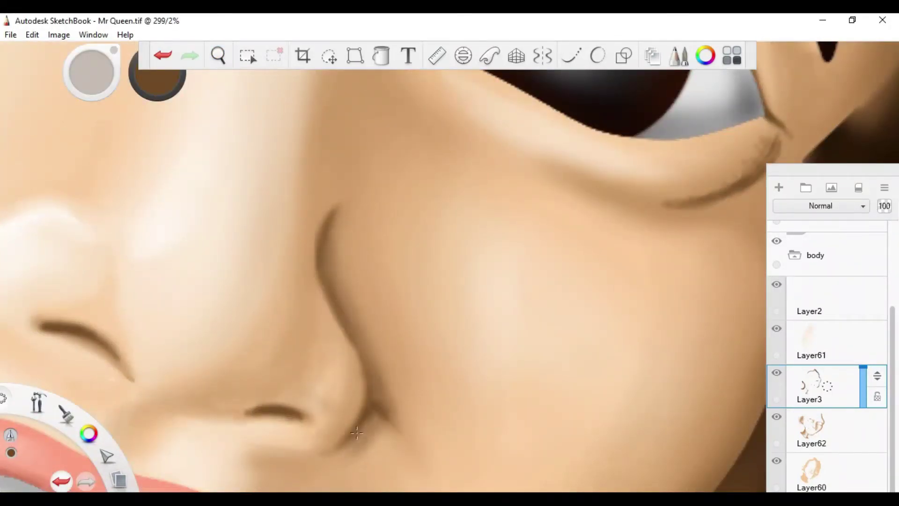
pyautogui.scroll(-5, 343, 451)
pyautogui.scroll(3, 396, 340)
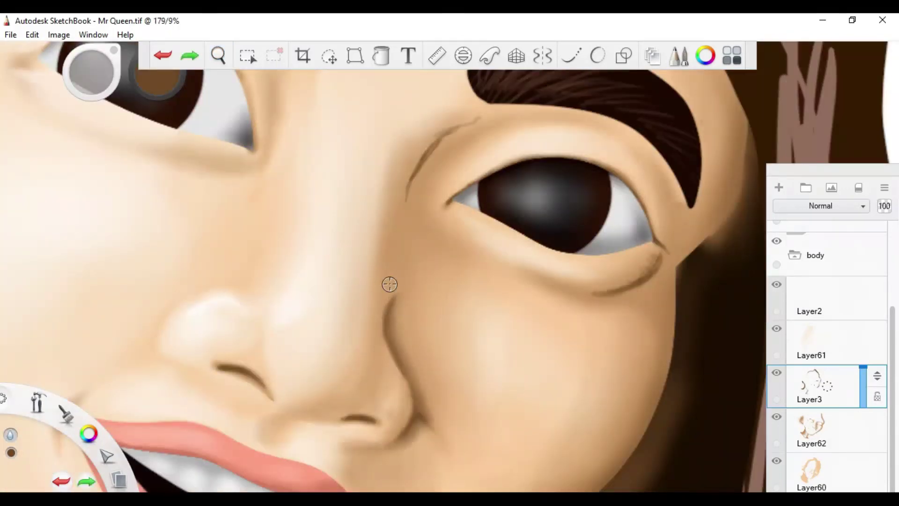
pyautogui.moveTo(429, 424); pyautogui.dragTo(416, 392)
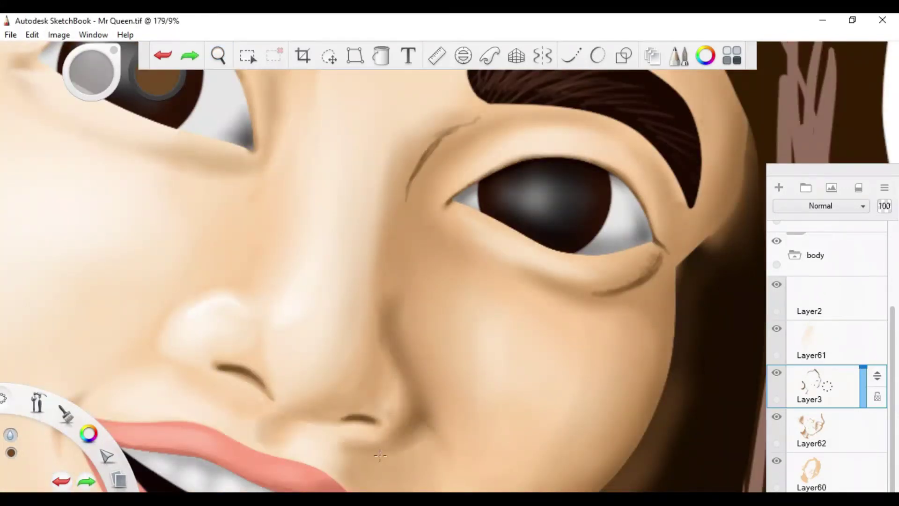
pyautogui.scroll(3, 381, 455)
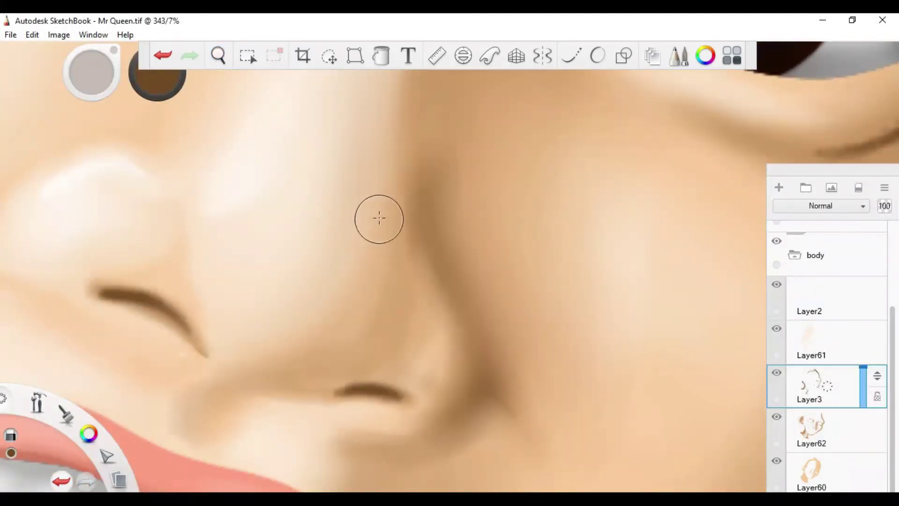
# Erase the shadow spilling onto the far nostril wing along a smooth curve to give the nose a crisp edge.
pyautogui.press('s')
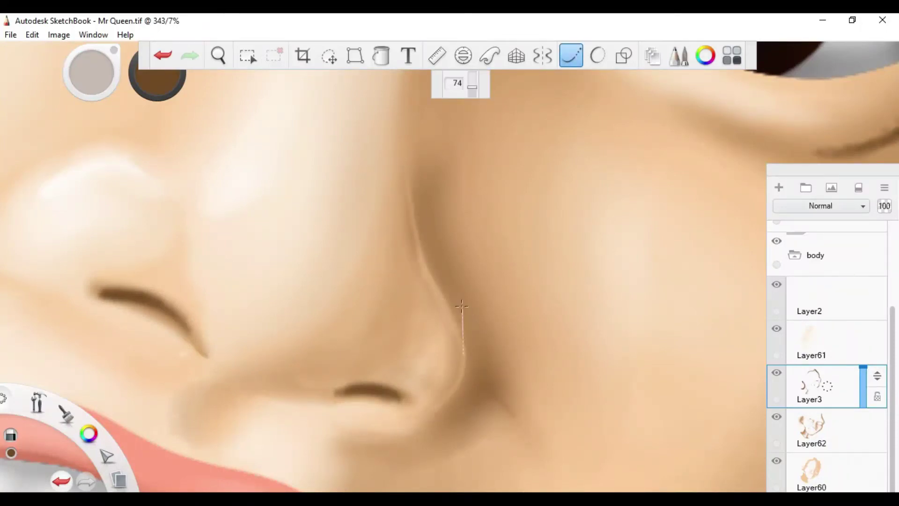
pyautogui.press('s')
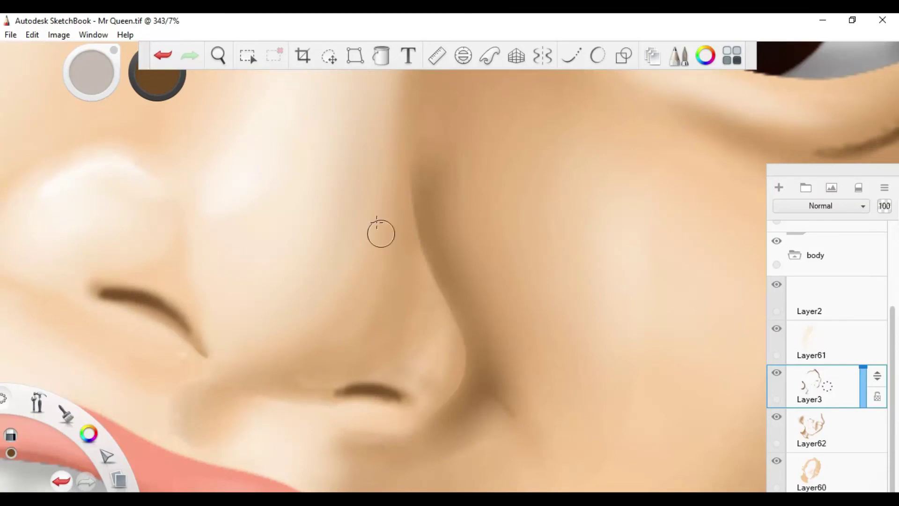
pyautogui.moveTo(381, 233); pyautogui.dragTo(200, 334)
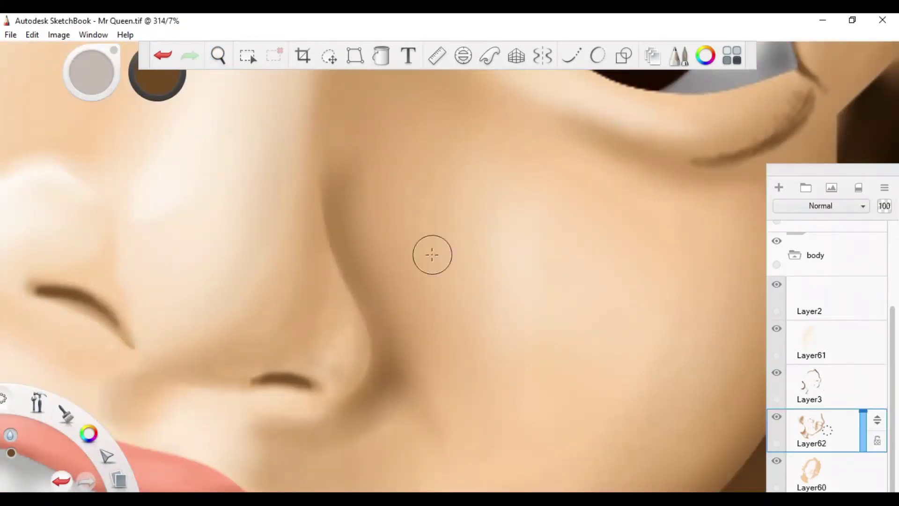
# Blend the crease lines around the far eye into soft shading and clean up the shadow's edge below its outer corner.
pyautogui.moveTo(431, 255)
pyautogui.mouseDown()
pyautogui.moveTo(368, 298)
pyautogui.moveTo(442, 361)
pyautogui.mouseUp()
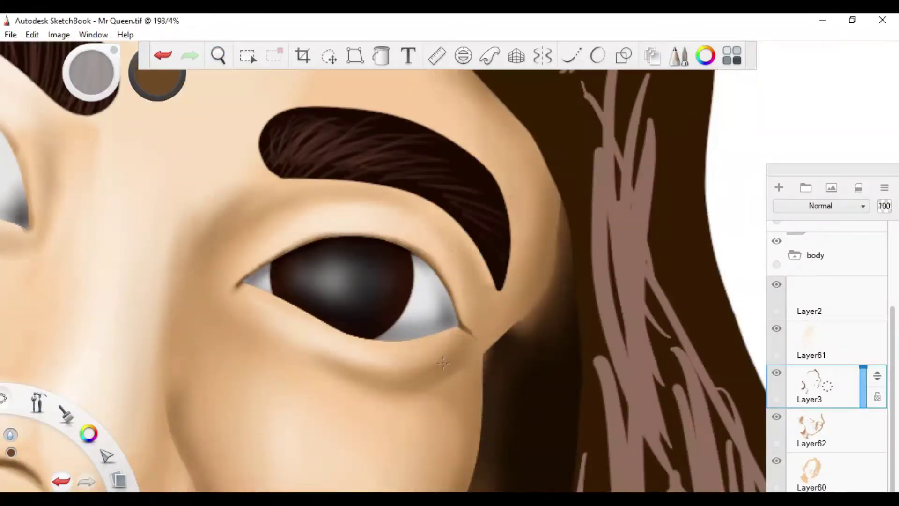
pyautogui.moveTo(373, 353); pyautogui.dragTo(328, 403)
pyautogui.press('s')
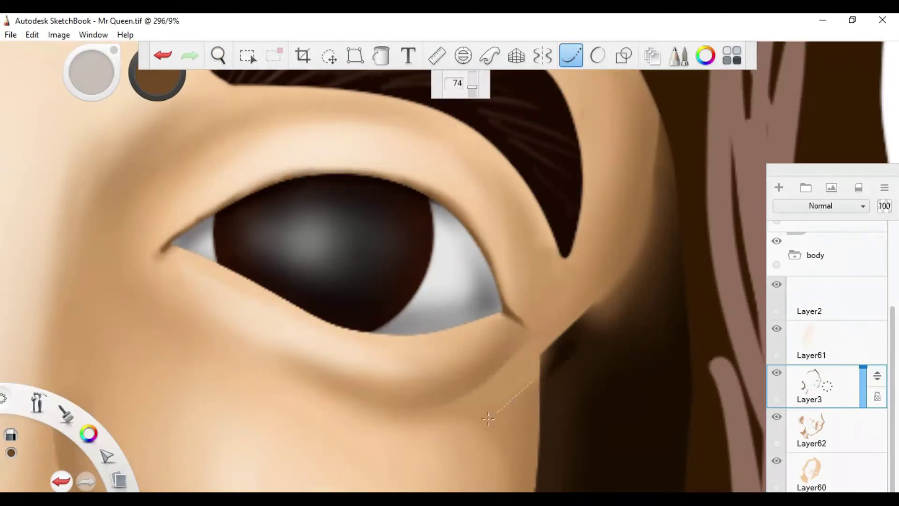
pyautogui.moveTo(488, 419)
pyautogui.mouseDown()
pyautogui.moveTo(445, 288)
pyautogui.moveTo(395, 313)
pyautogui.mouseUp()
pyautogui.press('s')
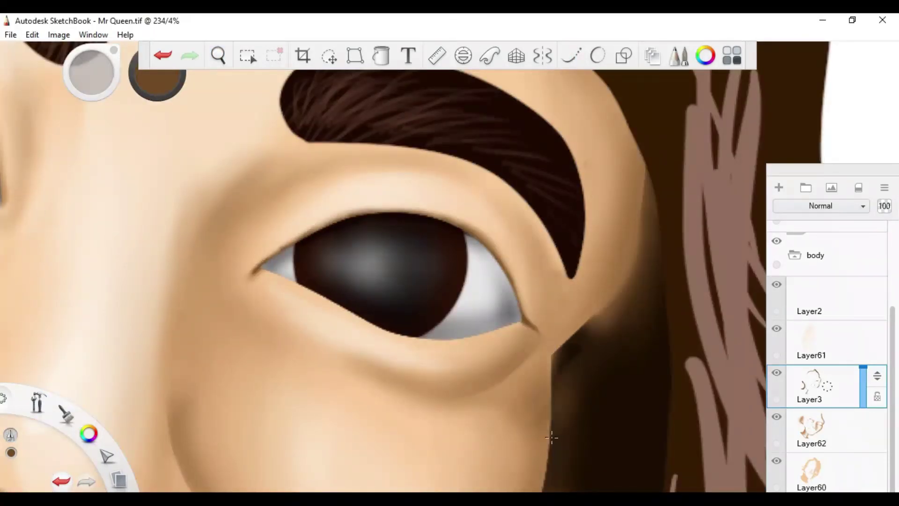
pyautogui.moveTo(552, 438); pyautogui.dragTo(523, 373)
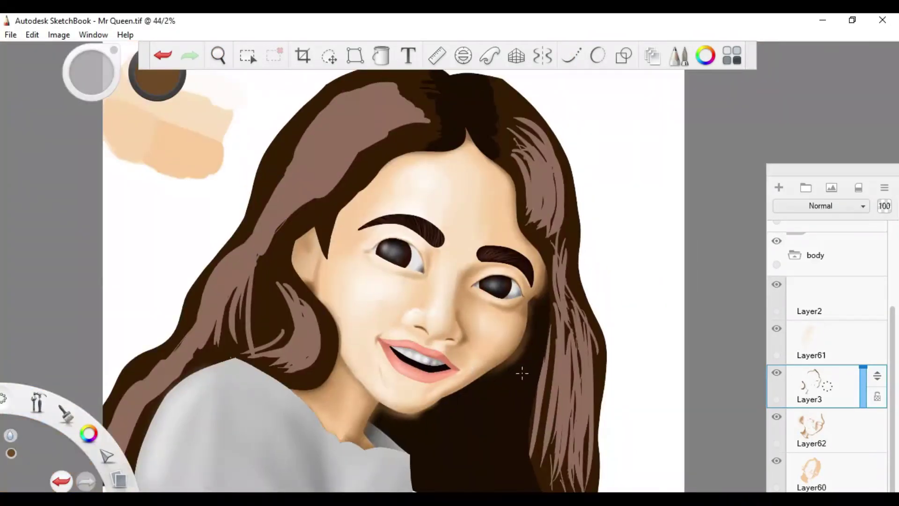
# Hide Layer3, refine the light brown shading under the nose on Layer62, and show Layer3 again.
pyautogui.moveTo(411, 267)
pyautogui.mouseDown()
pyautogui.moveTo(371, 267)
pyautogui.moveTo(526, 201)
pyautogui.mouseUp()
pyautogui.click(777, 372)
pyautogui.click(812, 430)
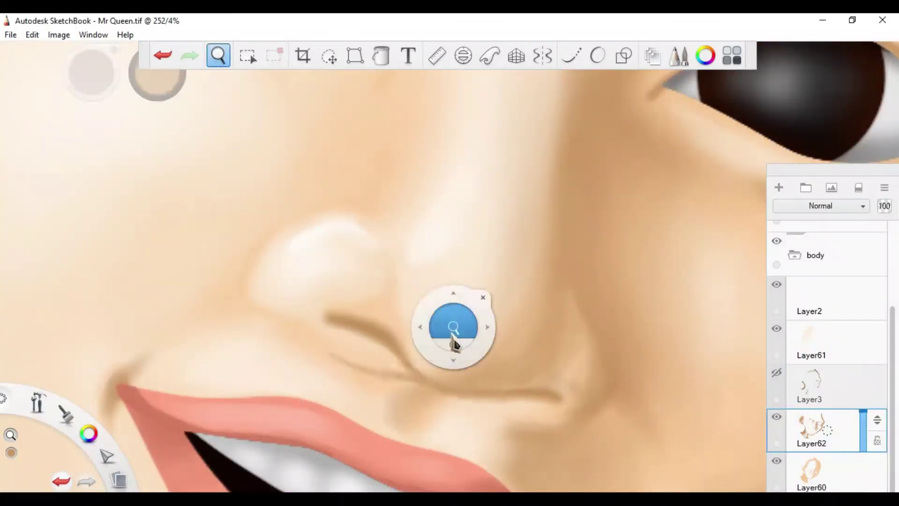
pyautogui.moveTo(462, 335); pyautogui.dragTo(779, 237)
pyautogui.click(777, 372)
pyautogui.moveTo(462, 300); pyautogui.dragTo(505, 372)
pyautogui.click(811, 387)
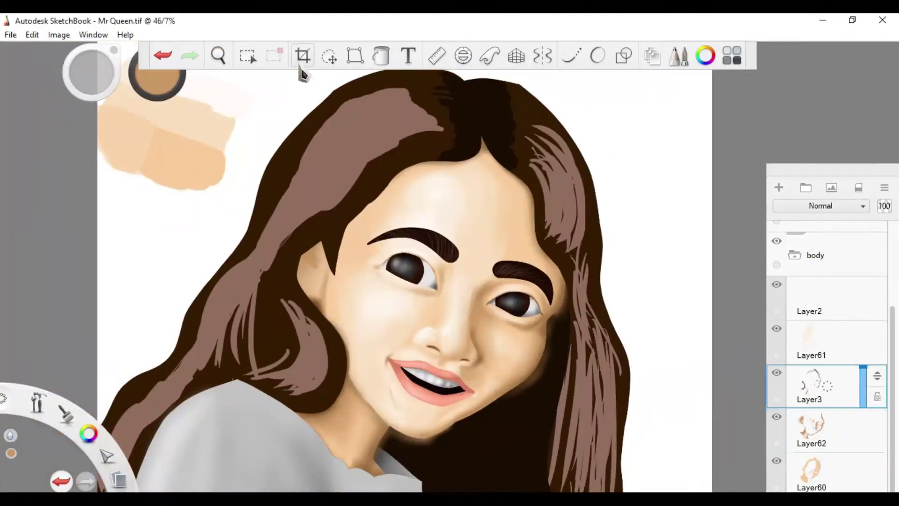
# Reshape both nostrils into peaked dark brown openings on Layer3 and soften the shadow around them.
pyautogui.moveTo(576, 393)
pyautogui.mouseDown()
pyautogui.moveTo(585, 360)
pyautogui.moveTo(328, 370)
pyautogui.mouseUp()
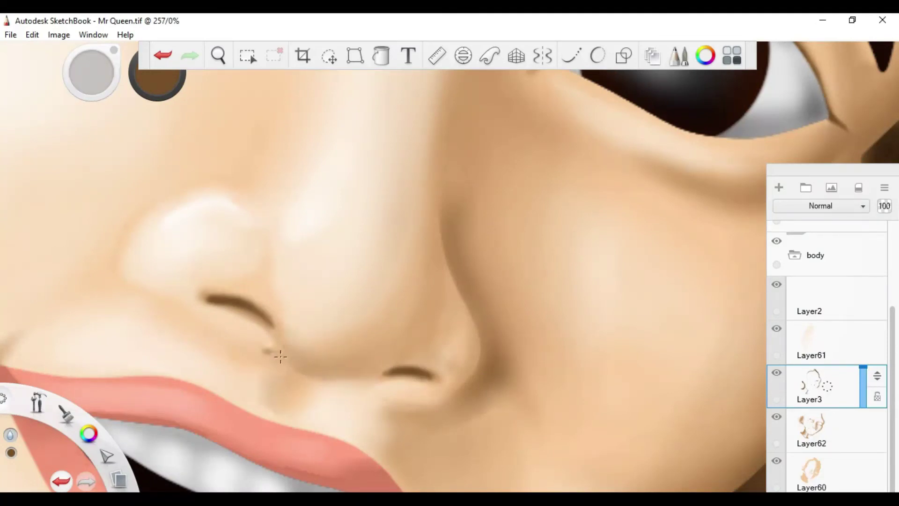
pyautogui.moveTo(373, 328); pyautogui.dragTo(349, 332)
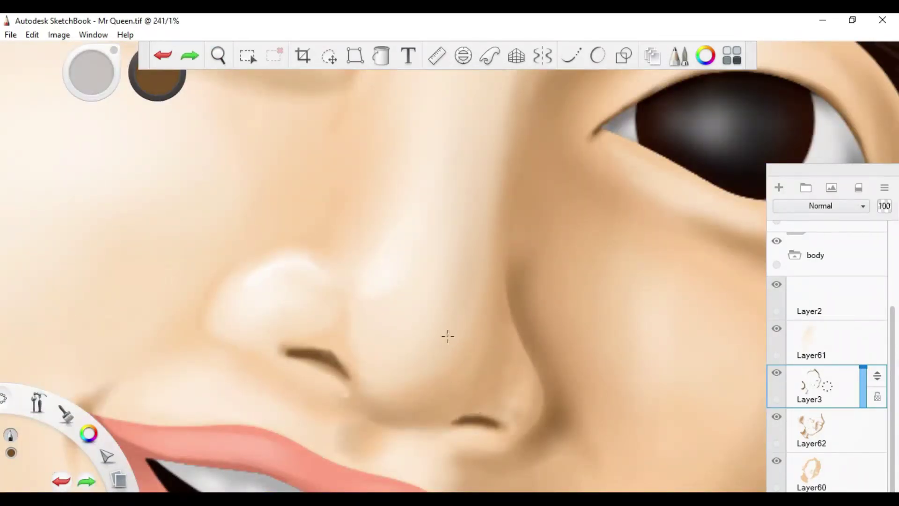
pyautogui.moveTo(420, 312); pyautogui.dragTo(403, 373)
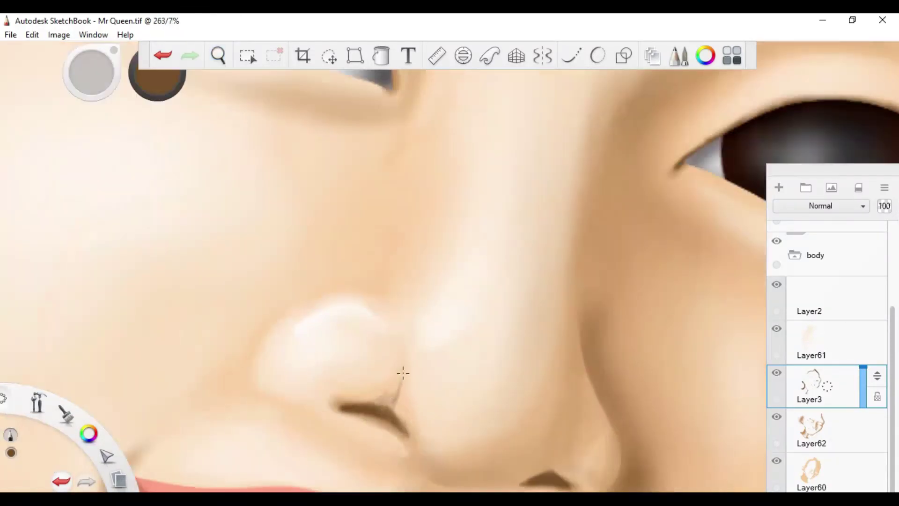
pyautogui.moveTo(408, 419); pyautogui.dragTo(384, 357)
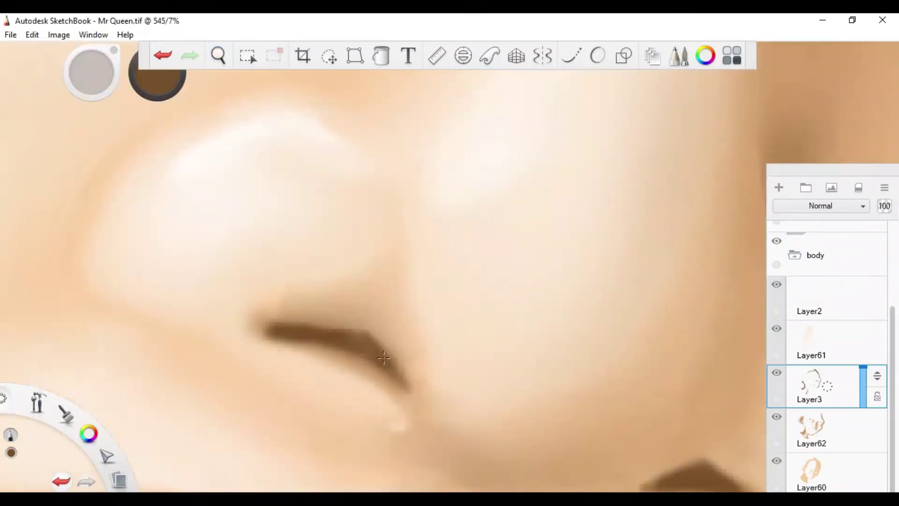
pyautogui.hotkey('ctrl', 'z')
pyautogui.moveTo(233, 318)
pyautogui.mouseDown()
pyautogui.moveTo(438, 367)
pyautogui.moveTo(381, 370)
pyautogui.mouseUp()
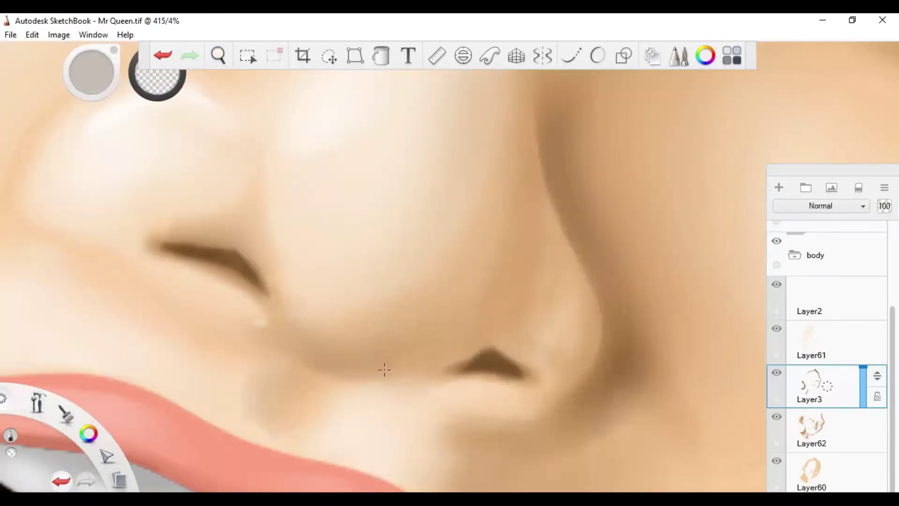
pyautogui.moveTo(297, 327)
pyautogui.mouseDown()
pyautogui.moveTo(383, 332)
pyautogui.moveTo(572, 407)
pyautogui.moveTo(620, 252)
pyautogui.moveTo(375, 377)
pyautogui.moveTo(391, 360)
pyautogui.moveTo(504, 317)
pyautogui.moveTo(565, 201)
pyautogui.mouseUp()
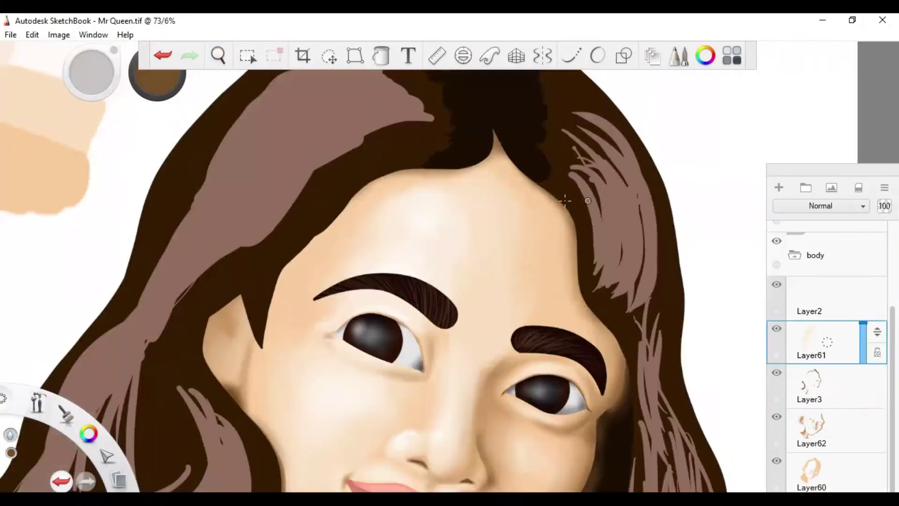
# Refine the pale skin highlights on the near nostril wing and the nose tip on Layer61.
pyautogui.moveTo(462, 203); pyautogui.dragTo(511, 296)
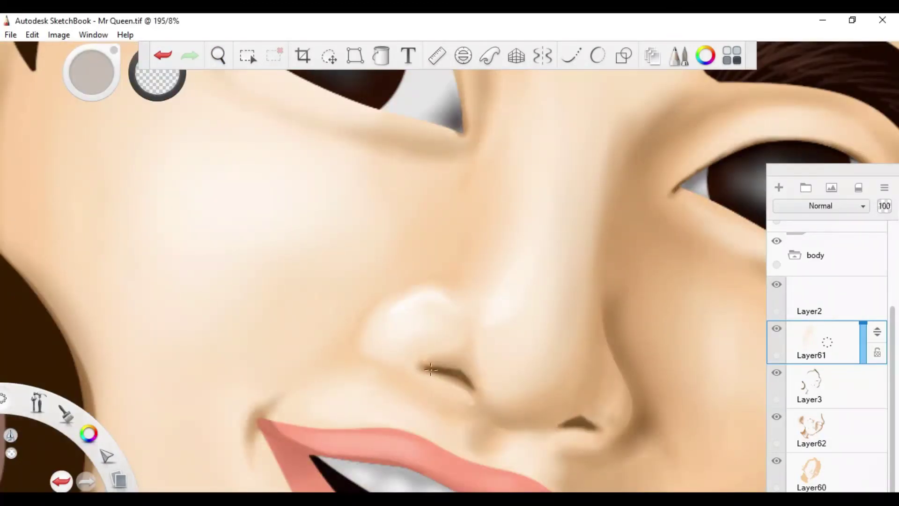
pyautogui.click(426, 351)
pyautogui.moveTo(402, 354); pyautogui.dragTo(541, 360)
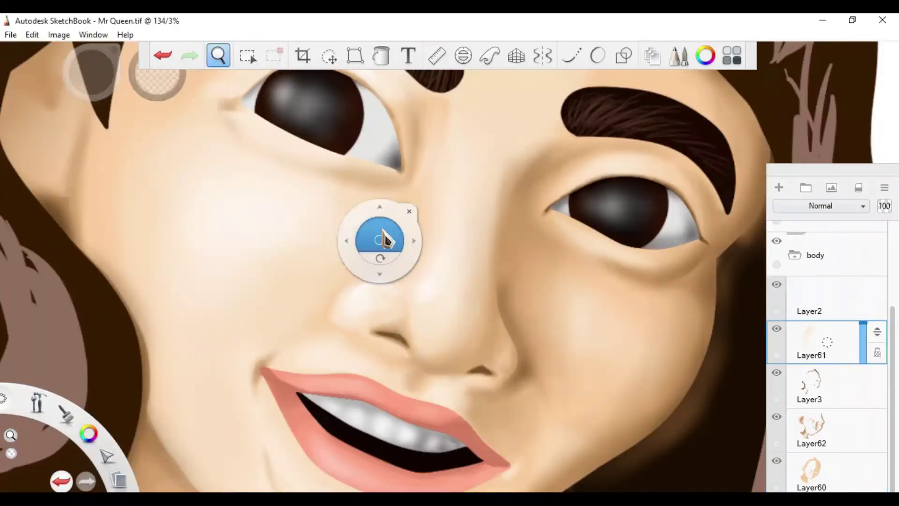
pyautogui.moveTo(381, 237); pyautogui.dragTo(496, 272)
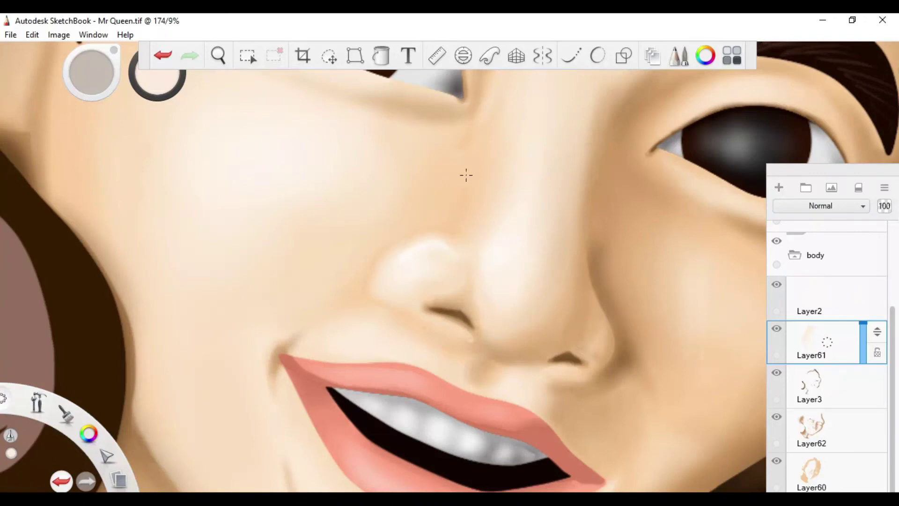
pyautogui.moveTo(582, 255)
pyautogui.mouseDown()
pyautogui.moveTo(505, 299)
pyautogui.moveTo(572, 300)
pyautogui.moveTo(456, 233)
pyautogui.moveTo(454, 315)
pyautogui.moveTo(610, 307)
pyautogui.mouseUp()
# Paint white highlights on the face on Layer2, including along the crease beside the mouth.
pyautogui.click(825, 297)
pyautogui.moveTo(442, 252); pyautogui.dragTo(318, 222)
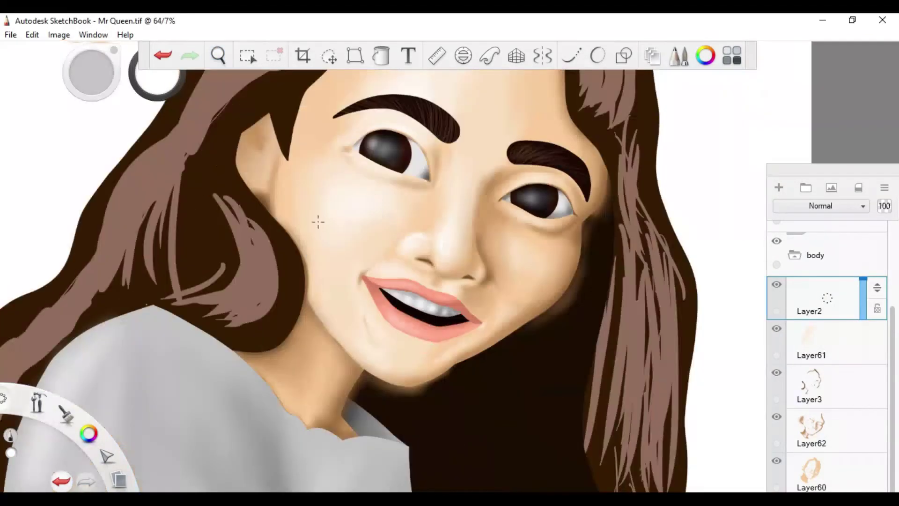
pyautogui.moveTo(476, 257); pyautogui.dragTo(568, 321)
# Select the area outside the face with the Magic Wand, clear the shading spilling past the jawline, and deselect.
pyautogui.click(823, 348)
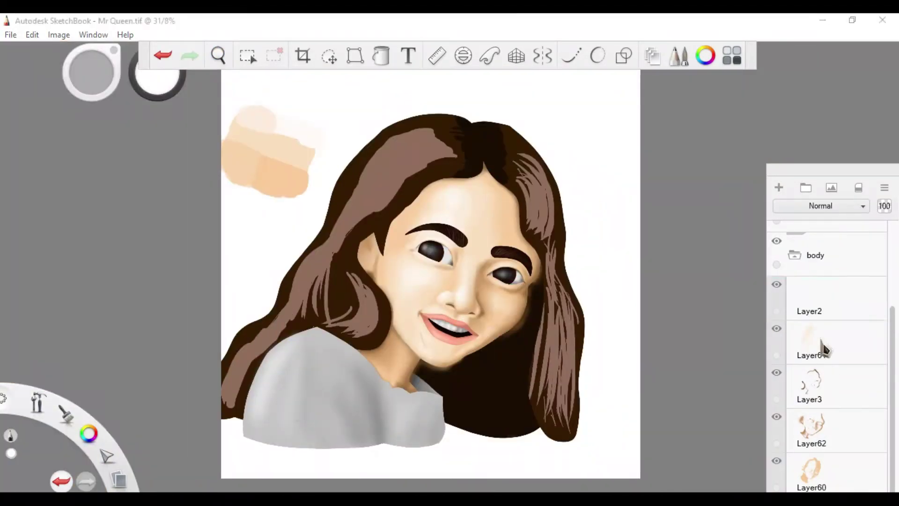
pyautogui.click(247, 55)
pyautogui.click(412, 84)
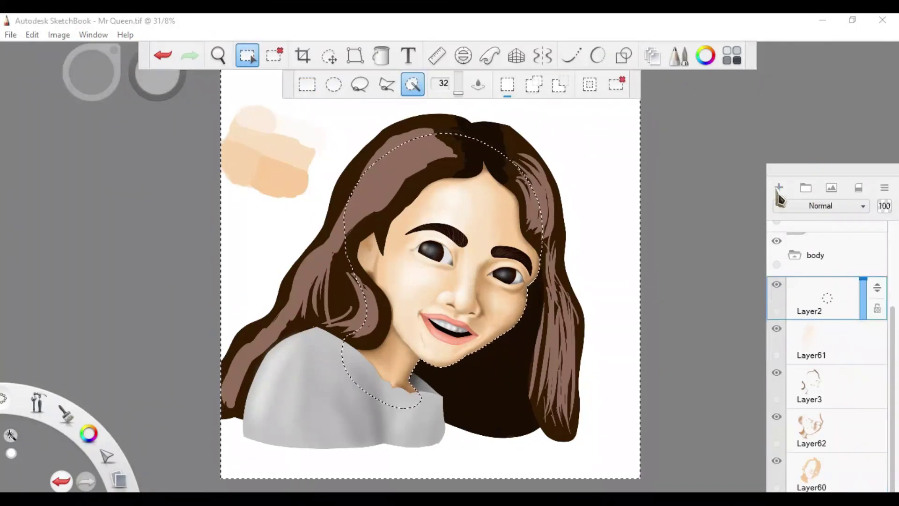
pyautogui.hotkey('ctrl', 'd')
# Examine the shading around the mouth, nose and jaw, and hide Layer62 to compare the face without it.
pyautogui.scroll(5, 350, 317)
pyautogui.scroll(4, 397, 345)
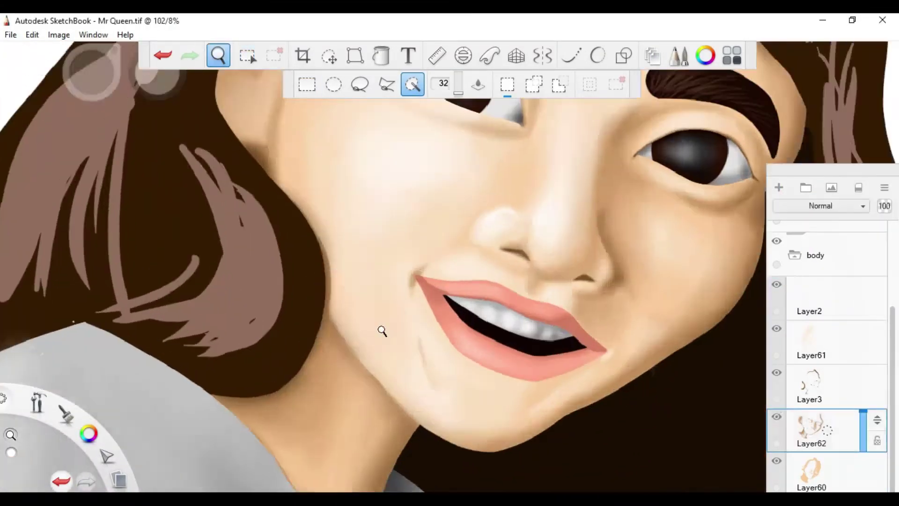
pyautogui.press('space')
pyautogui.moveTo(428, 271); pyautogui.dragTo(391, 308)
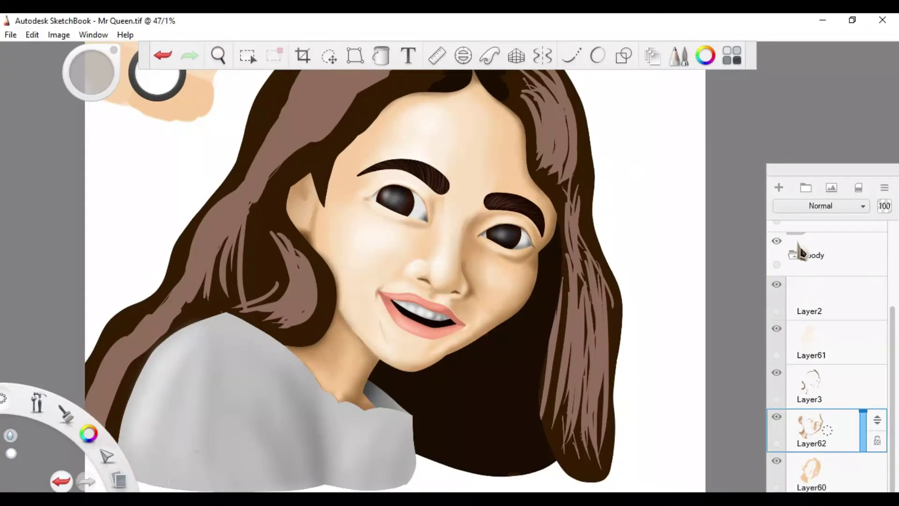
pyautogui.scroll(-3, 546, 331)
pyautogui.scroll(5, 458, 271)
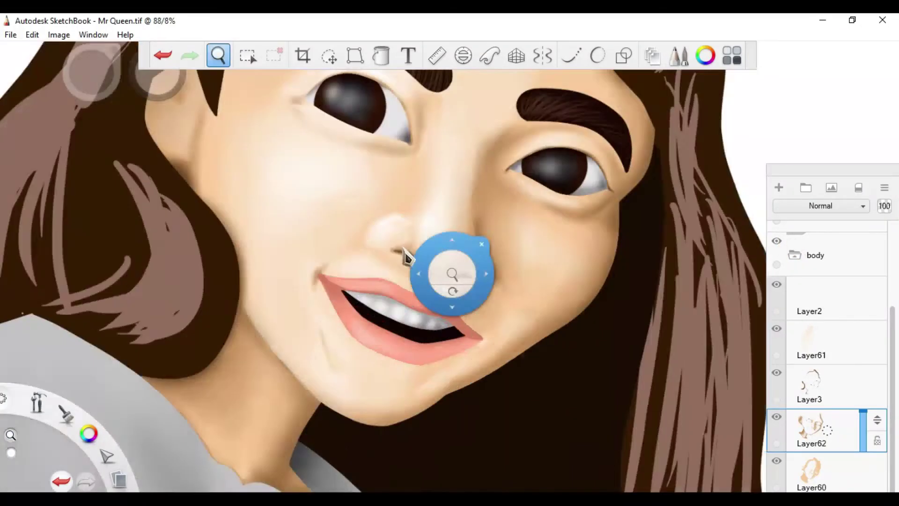
pyautogui.press('space')
pyautogui.scroll(5, 370, 354)
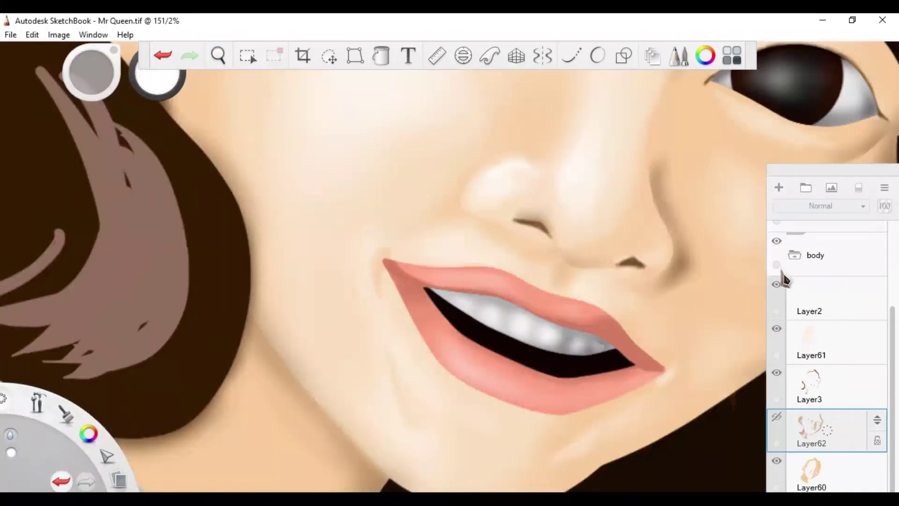
# Show Layer62 again and make Layer2 the active layer.
pyautogui.click(812, 470)
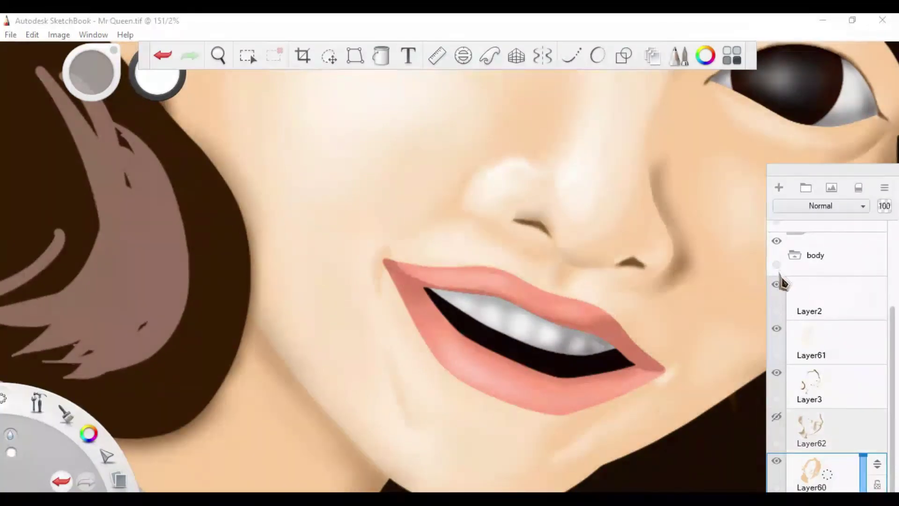
pyautogui.click(812, 342)
pyautogui.click(777, 416)
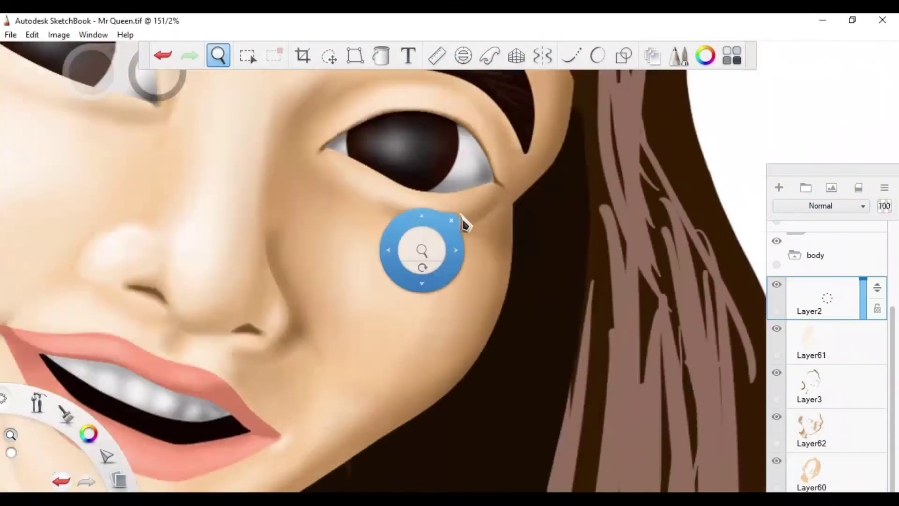
pyautogui.scroll(2, 483, 251)
pyautogui.scroll(-4, 351, 328)
pyautogui.scroll(5, 458, 331)
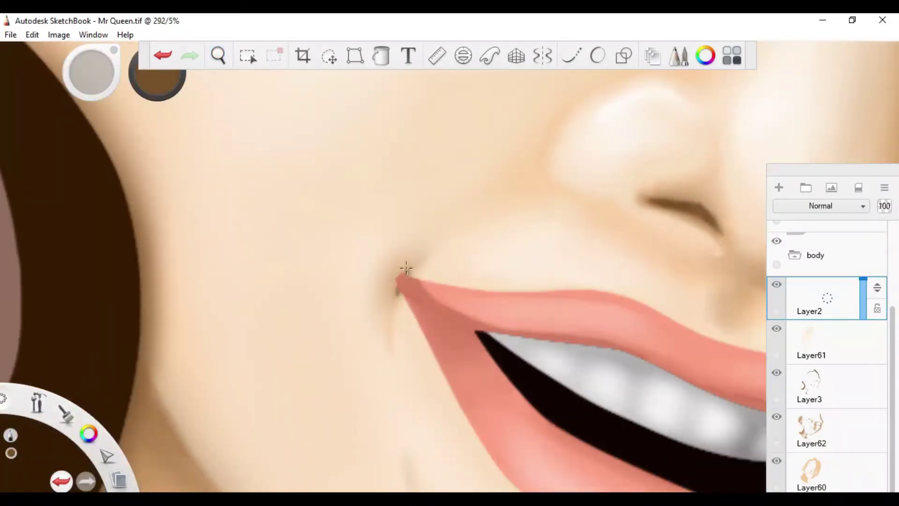
# Paint a small dark brown shadow around the near mouth corner on Layer3 and blend it softly into the skin.
pyautogui.click(814, 387)
pyautogui.moveTo(392, 310); pyautogui.dragTo(420, 259)
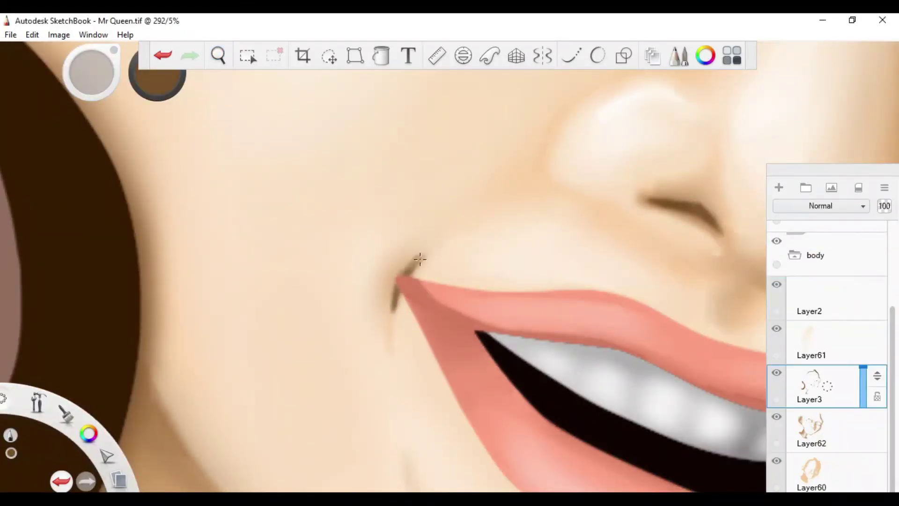
pyautogui.hotkey('ctrl', 'z')
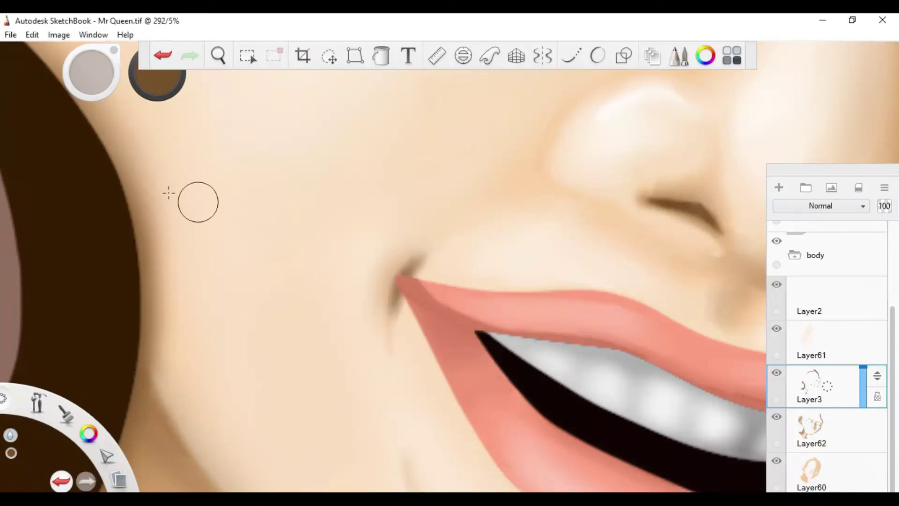
pyautogui.scroll(-5, 421, 290)
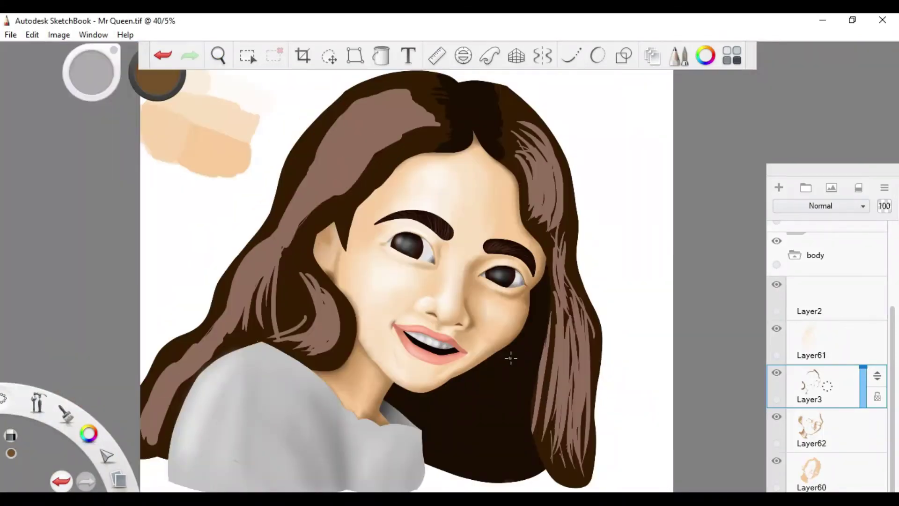
pyautogui.scroll(3, 448, 262)
pyautogui.scroll(-3, 516, 373)
pyautogui.scroll(4, 678, 307)
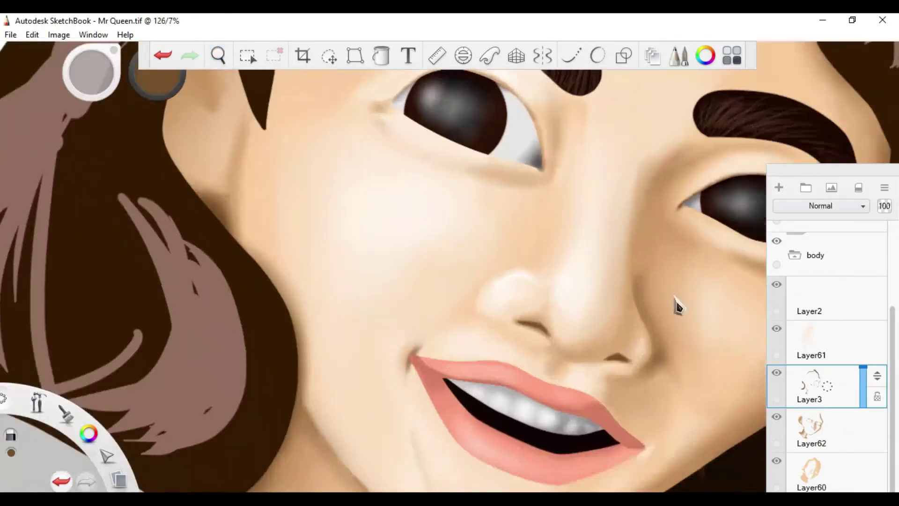
# Blend the pale skin tone across the near cheek beside the mouth on Layer61.
pyautogui.click(815, 342)
pyautogui.scroll(-2, 371, 378)
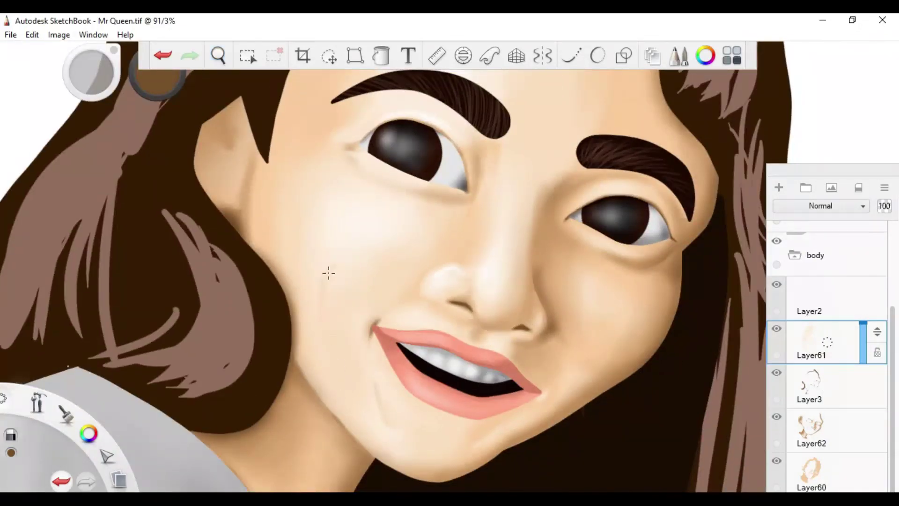
pyautogui.scroll(4, 329, 273)
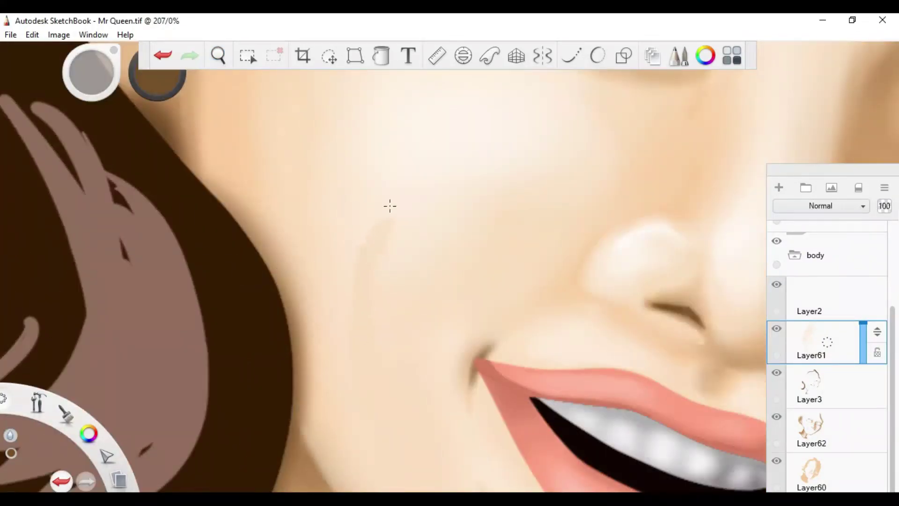
pyautogui.scroll(-5, 477, 364)
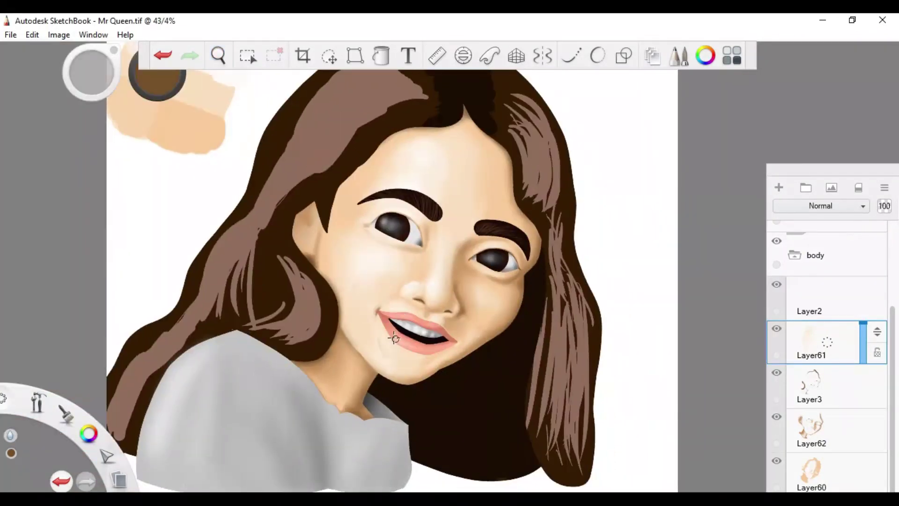
pyautogui.scroll(4, 394, 337)
pyautogui.scroll(-4, 386, 305)
pyautogui.scroll(5, 398, 220)
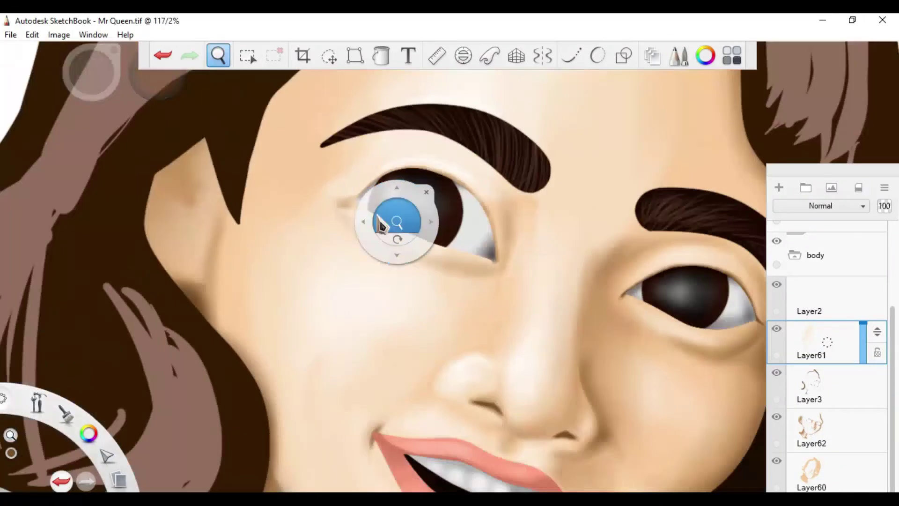
pyautogui.scroll(-6, 323, 167)
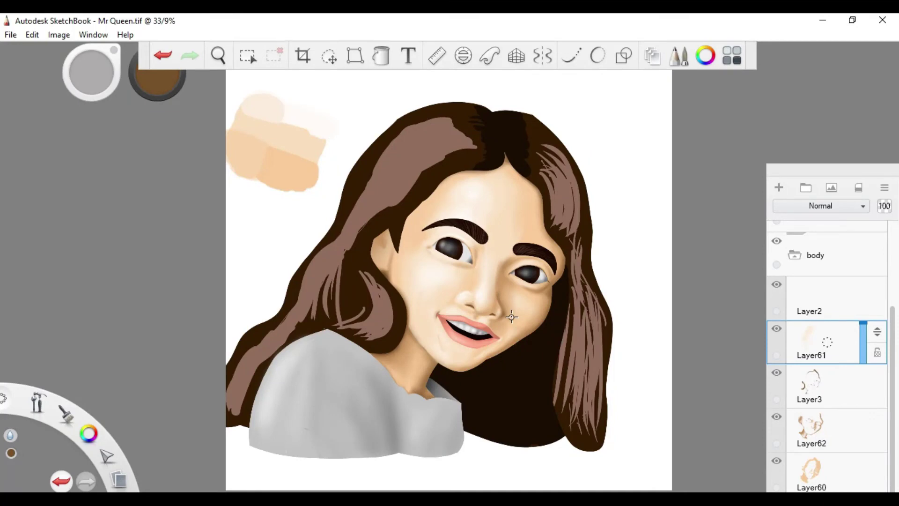
# Open the in face layer group and add a new layer below Layer63 for the lip shading.
pyautogui.click(795, 255)
pyautogui.scroll(2, 827, 328)
pyautogui.click(817, 307)
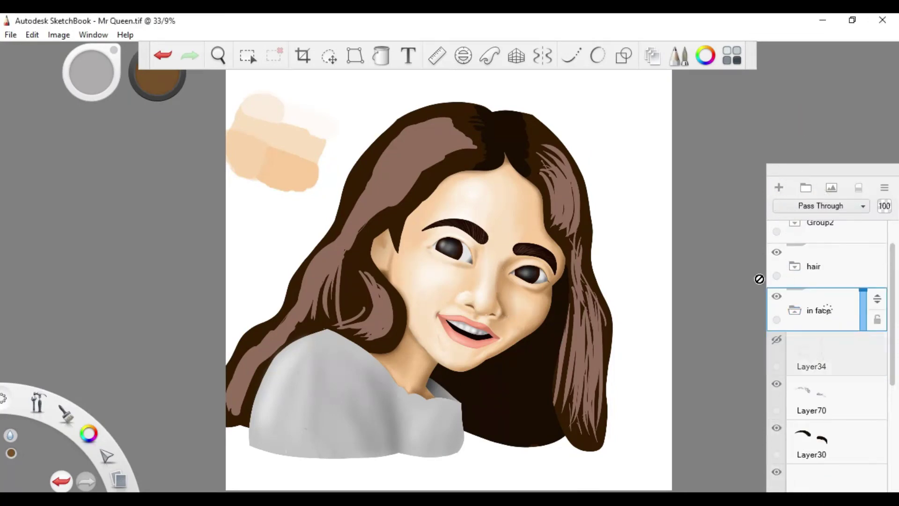
pyautogui.scroll(5, 466, 297)
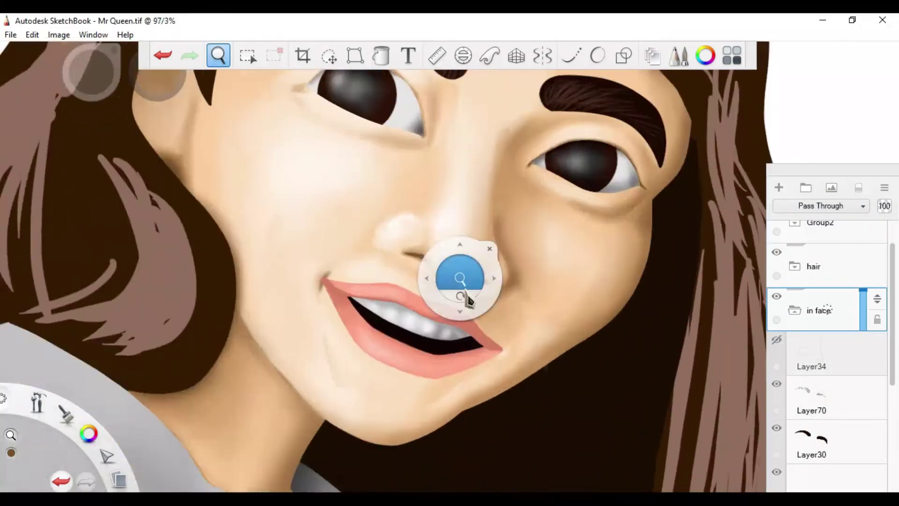
pyautogui.scroll(-5, 799, 321)
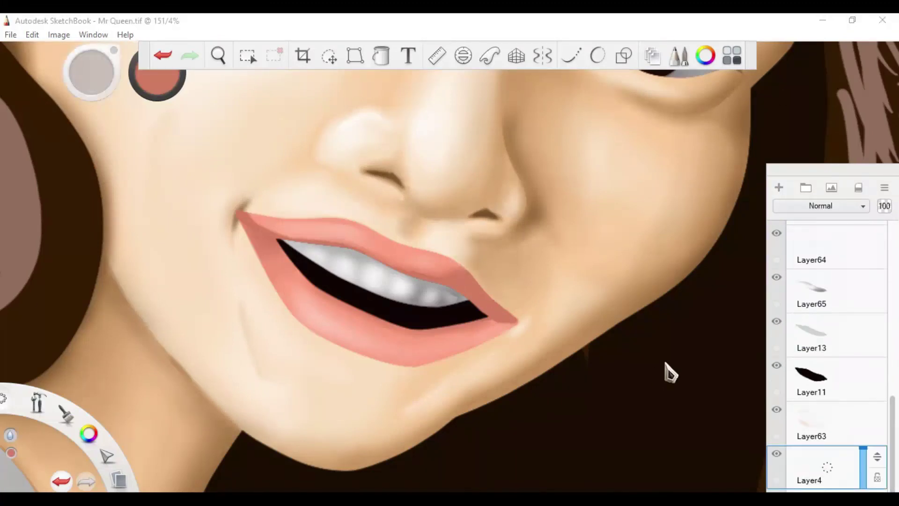
# Paint dark reddish-brown shadows at both mouth corners and along the inner edge of the upper lip on Layer4.
pyautogui.scroll(3, 251, 169)
pyautogui.hscroll(3, 321, 276)
pyautogui.scroll(-2, 321, 276)
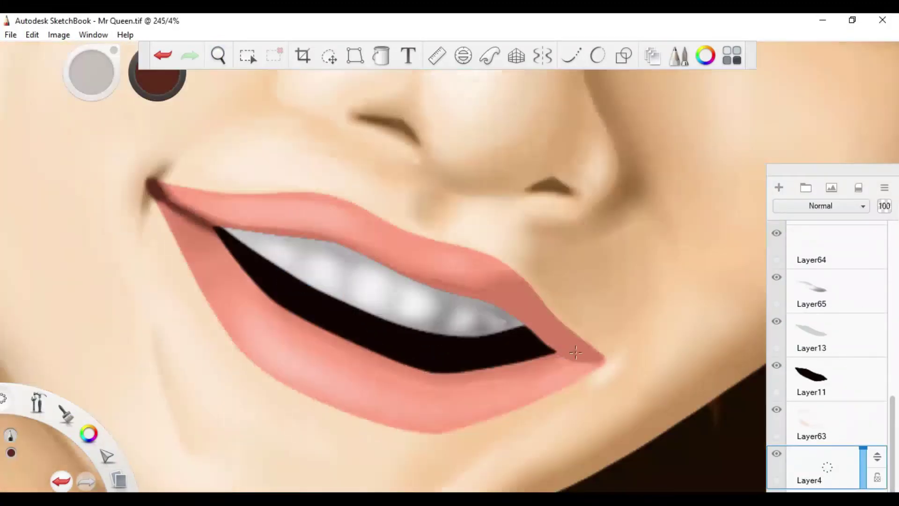
pyautogui.scroll(-2, 339, 206)
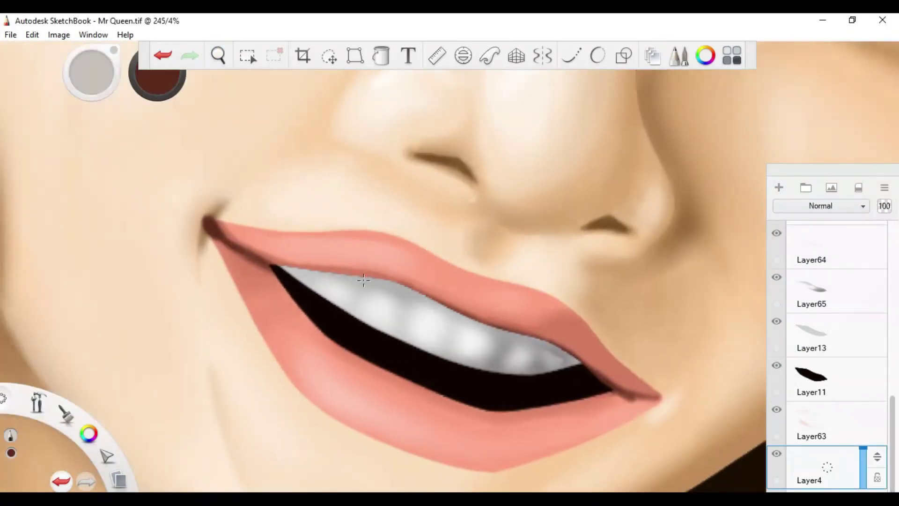
pyautogui.scroll(-11, 444, 242)
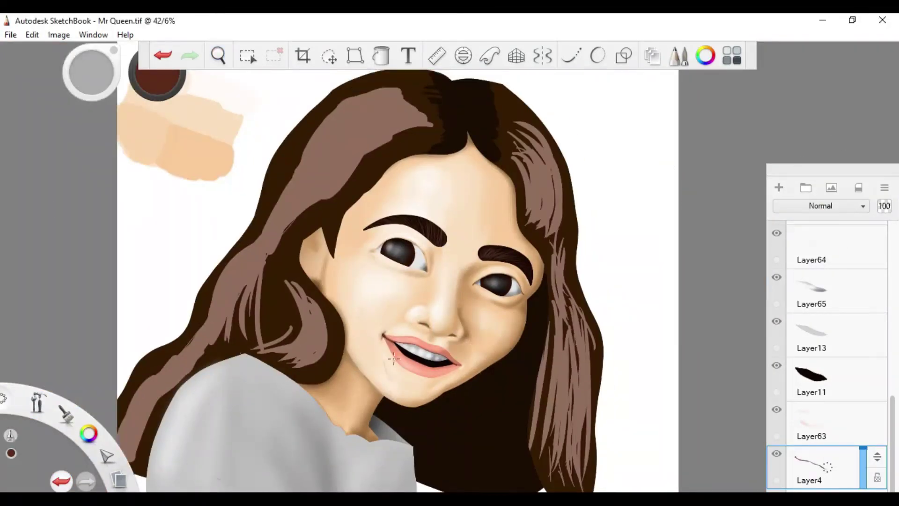
pyautogui.scroll(10, 393, 360)
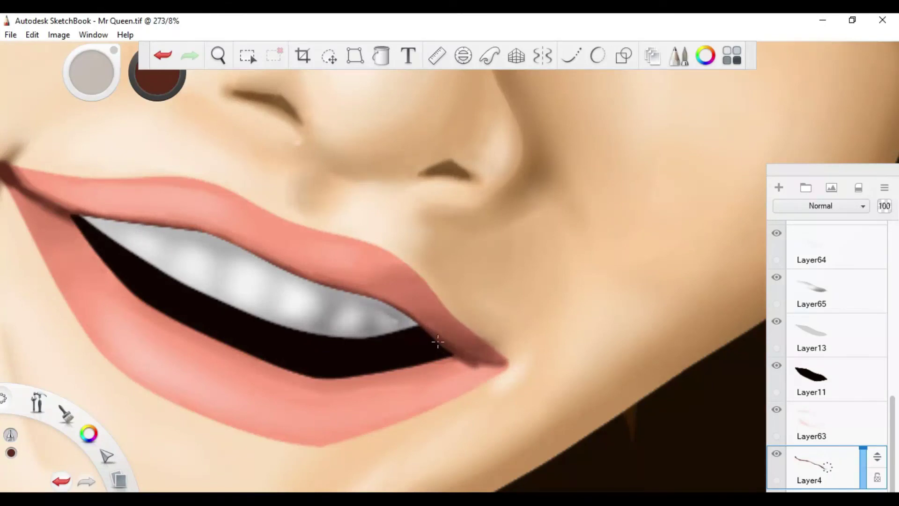
pyautogui.press('z')
pyautogui.scroll(-2, 350, 302)
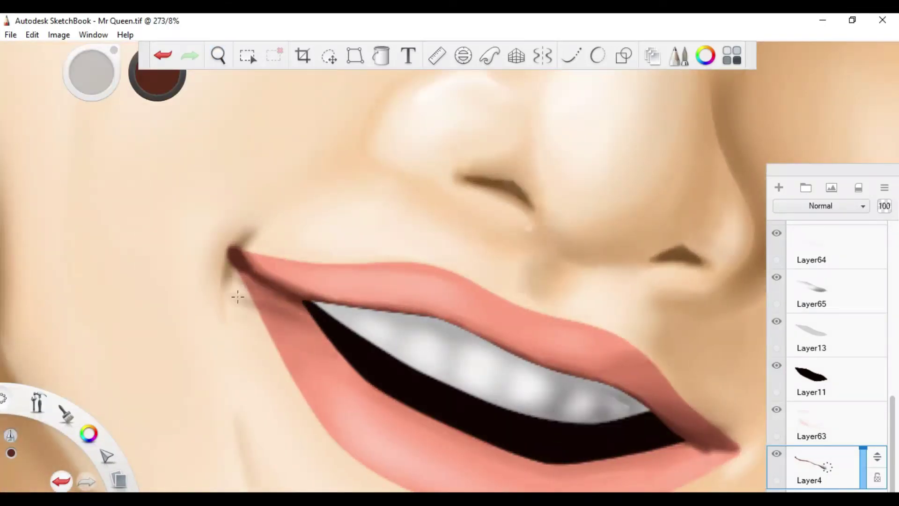
# Refine the dark shading at the mouth corners and clear the colour spilling past the lips with the Magic Wand.
pyautogui.scroll(-3, 237, 297)
pyautogui.press('b')
pyautogui.scroll(-2, 390, 282)
pyautogui.scroll(4, 411, 357)
pyautogui.scroll(-6, 411, 358)
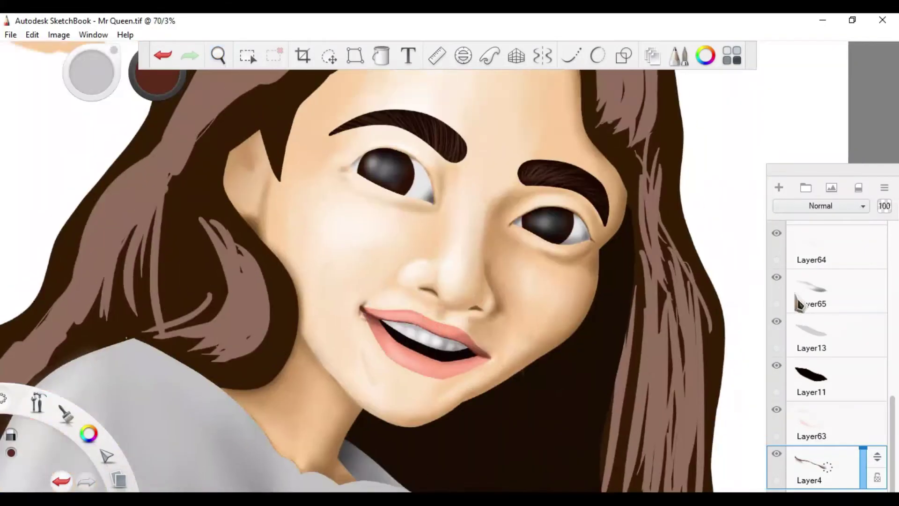
pyautogui.scroll(4, 397, 351)
pyautogui.scroll(-4, 401, 390)
pyautogui.press('m')
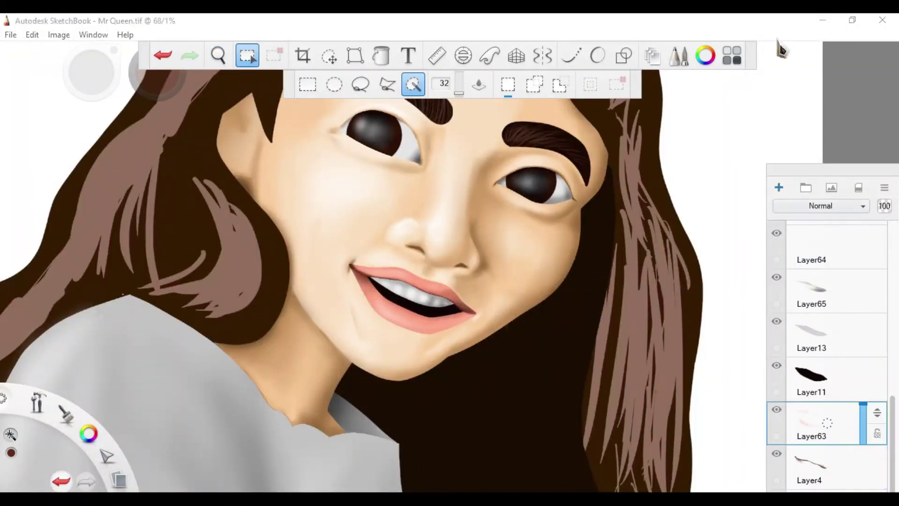
# Add a new layer above Layer63 and paint pale pink highlights on the upper lip.
pyautogui.scroll(5, 359, 229)
pyautogui.press('b')
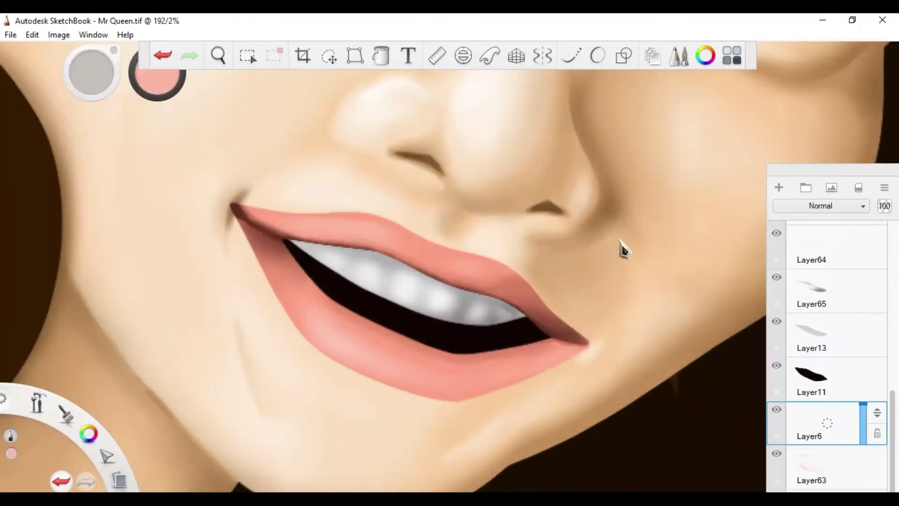
pyautogui.keyDown('alt'); pyautogui.click(335, 344); pyautogui.keyUp('alt')
pyautogui.keyDown('alt'); pyautogui.click(725, 365); pyautogui.keyUp('alt')
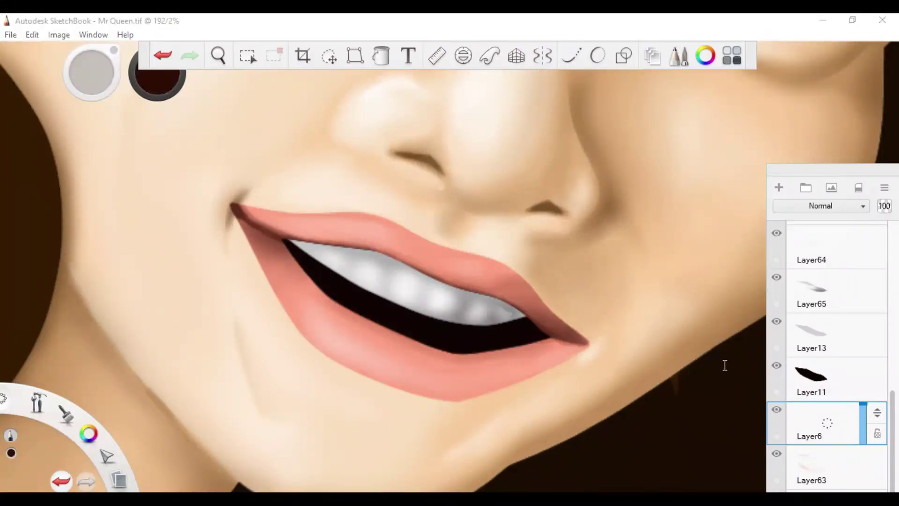
pyautogui.moveTo(328, 229); pyautogui.dragTo(363, 230)
pyautogui.scroll(3, 375, 262)
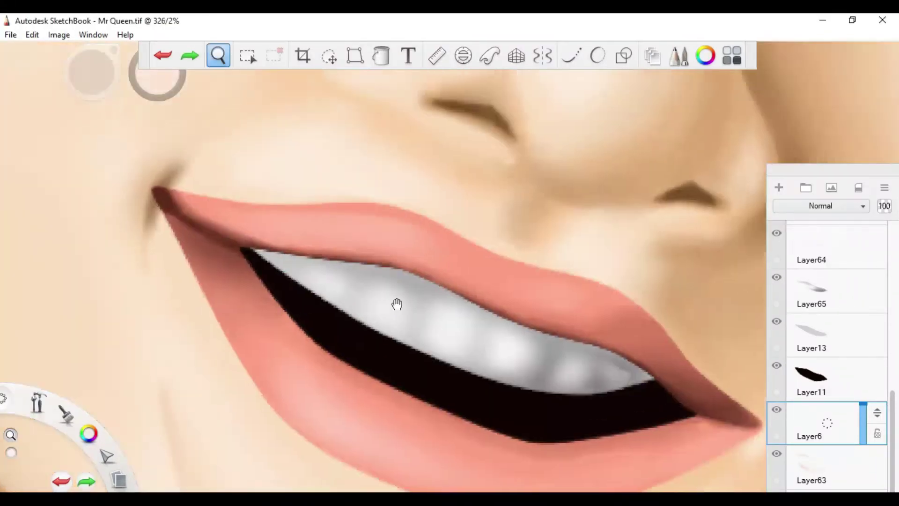
pyautogui.scroll(-3, 373, 255)
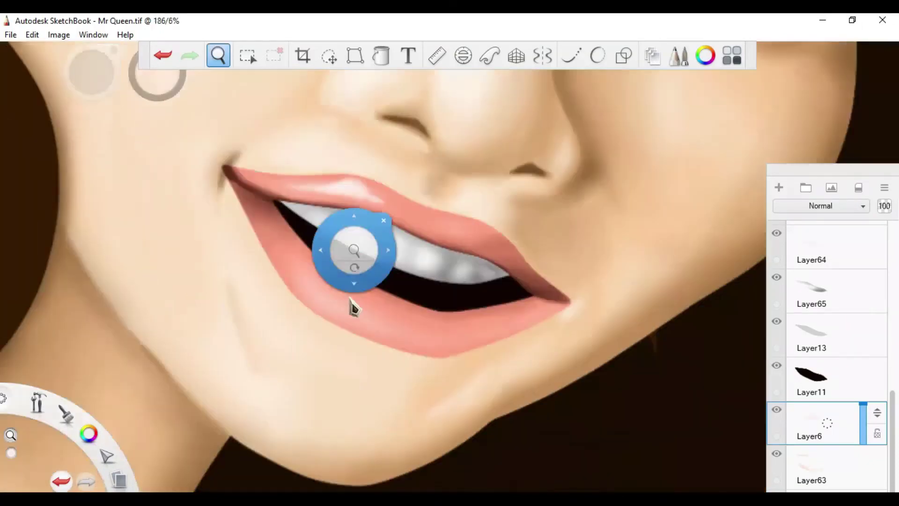
# Paint pale pink highlight strokes along both halves of the lower lip on Layer6.
pyautogui.scroll(2, 351, 305)
pyautogui.moveTo(286, 287); pyautogui.dragTo(309, 301)
pyautogui.scroll(-3, 512, 351)
pyautogui.scroll(3, 372, 305)
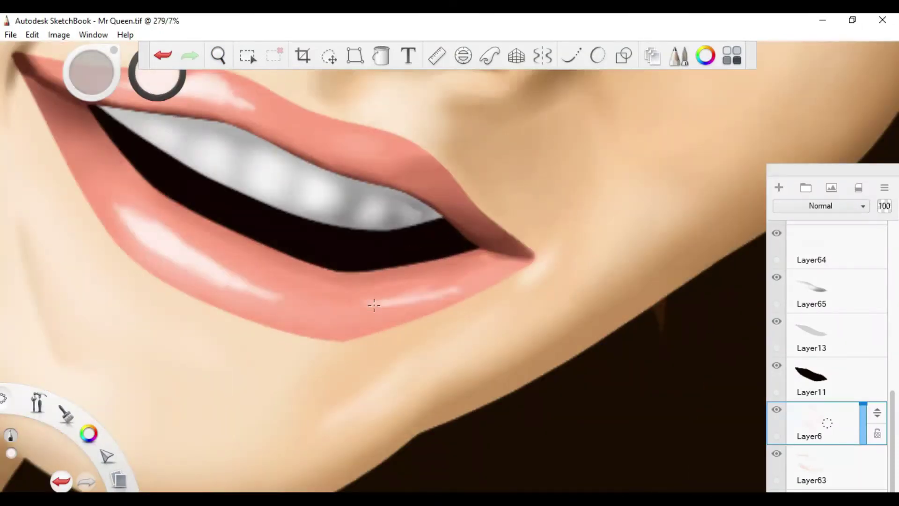
pyautogui.scroll(-1, 412, 352)
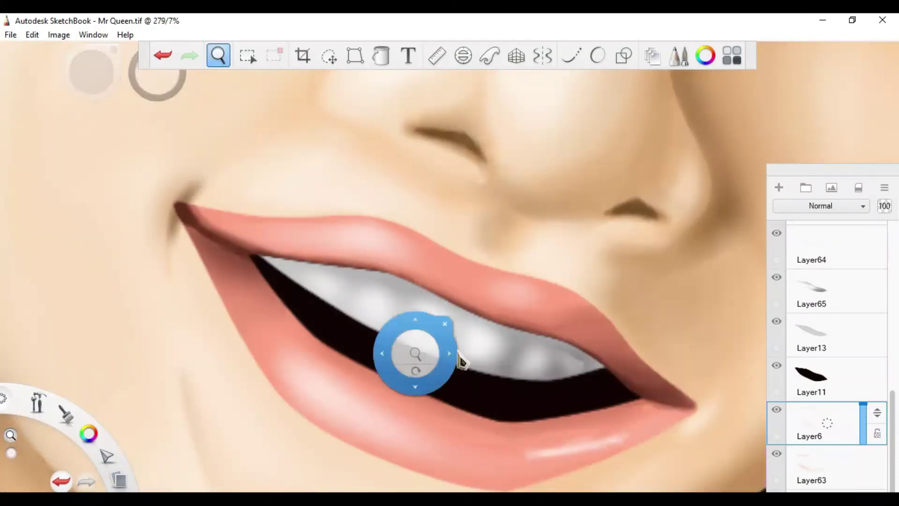
# Blend the highlights on the upper and lower lips into a soft sheen on Layer6.
pyautogui.scroll(3, 342, 209)
pyautogui.moveTo(360, 185)
pyautogui.mouseDown()
pyautogui.moveTo(120, 167)
pyautogui.moveTo(447, 256)
pyautogui.moveTo(338, 164)
pyautogui.mouseUp()
pyautogui.moveTo(505, 230); pyautogui.dragTo(407, 187)
pyautogui.scroll(-4, 407, 187)
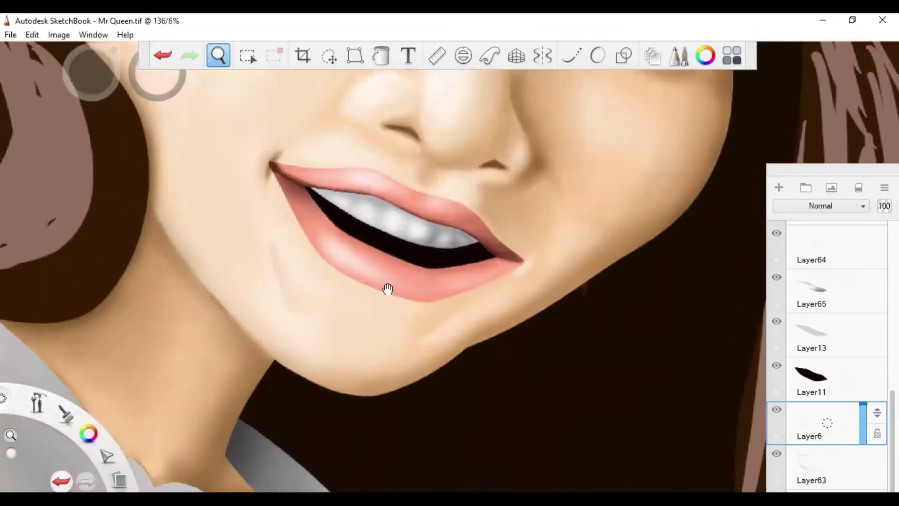
pyautogui.scroll(3, 394, 178)
pyautogui.scroll(-5, 383, 258)
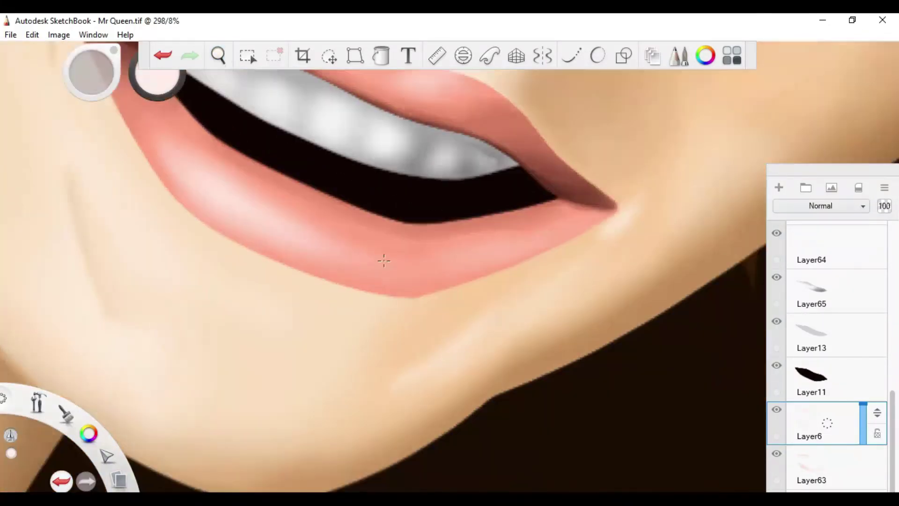
pyautogui.scroll(-3, 383, 210)
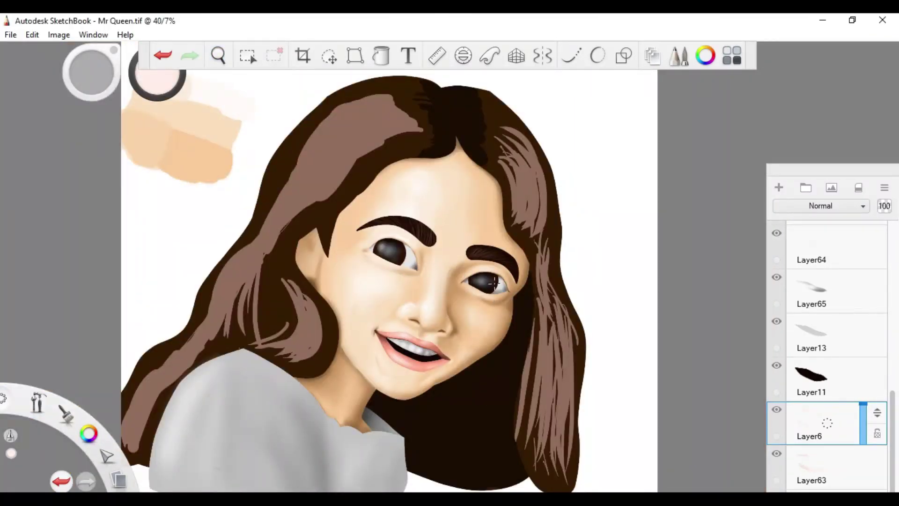
# Select the area outside the lips with the Magic Wand, clear the highlight spill there, and deselect.
pyautogui.press('m')
pyautogui.scroll(-3, 847, 357)
pyautogui.scroll(3, 843, 328)
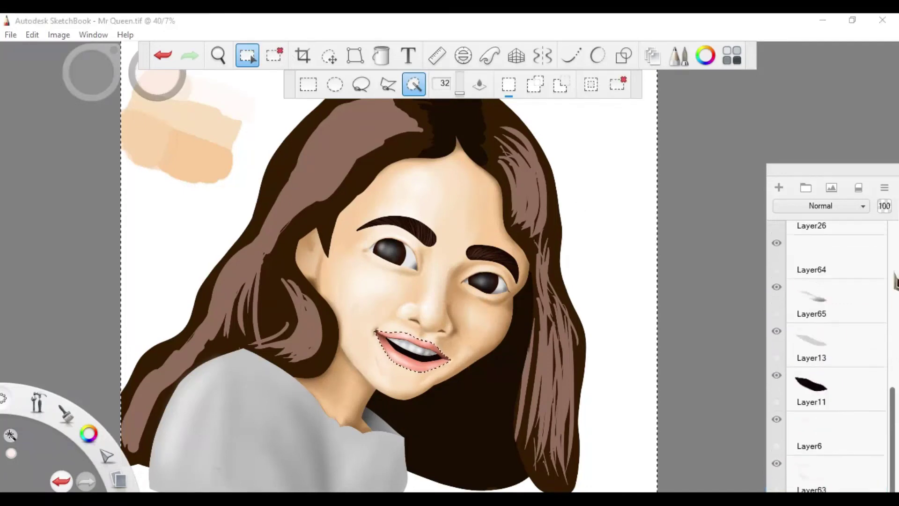
pyautogui.scroll(3, 829, 328)
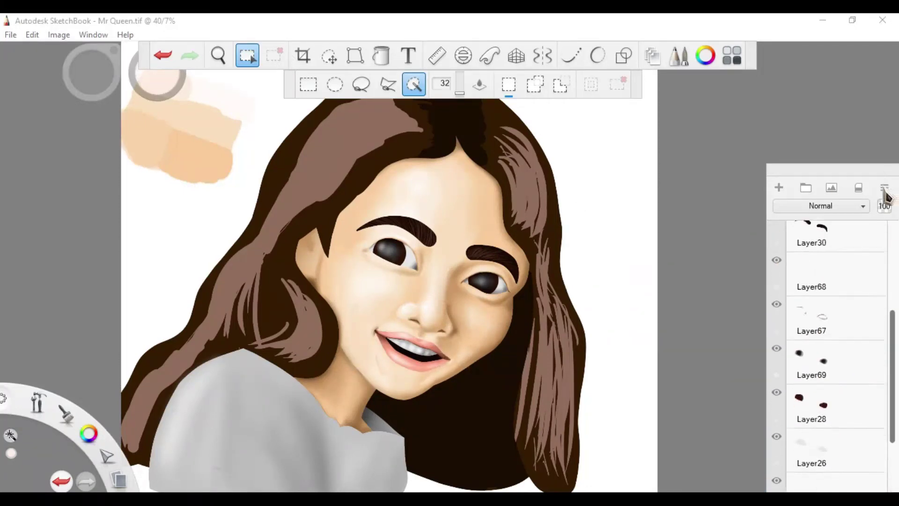
# Airbrush red shading over the far corner of the lips and remove the colour spilling onto the skin with the Magic Wand.
pyautogui.scroll(-2, 829, 328)
pyautogui.press('b')
pyautogui.scroll(3, 456, 344)
pyautogui.moveTo(457, 344)
pyautogui.mouseDown()
pyautogui.moveTo(505, 374)
pyautogui.moveTo(511, 402)
pyautogui.mouseUp()
pyautogui.hotkey('ctrl', 'z')
pyautogui.moveTo(497, 365); pyautogui.dragTo(538, 412)
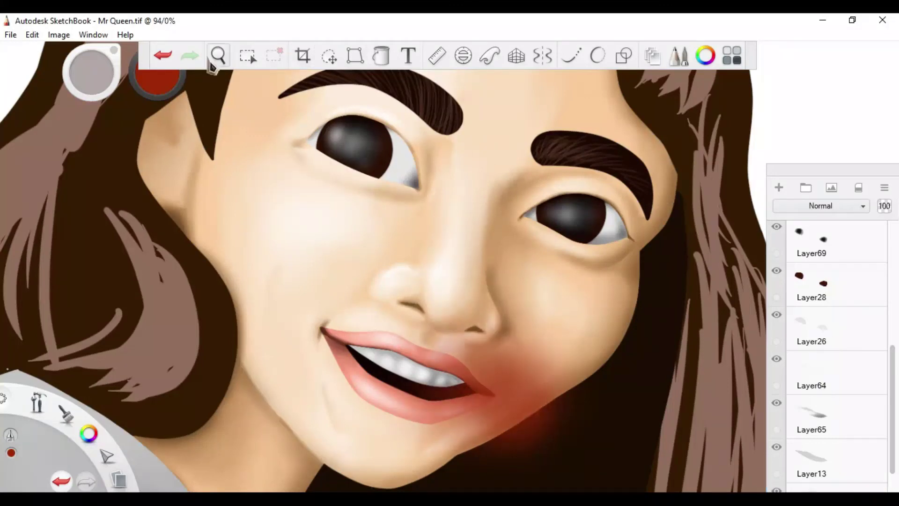
pyautogui.press('m')
pyautogui.hotkey('ctrl', 'z')
pyautogui.scroll(-4, 561, 366)
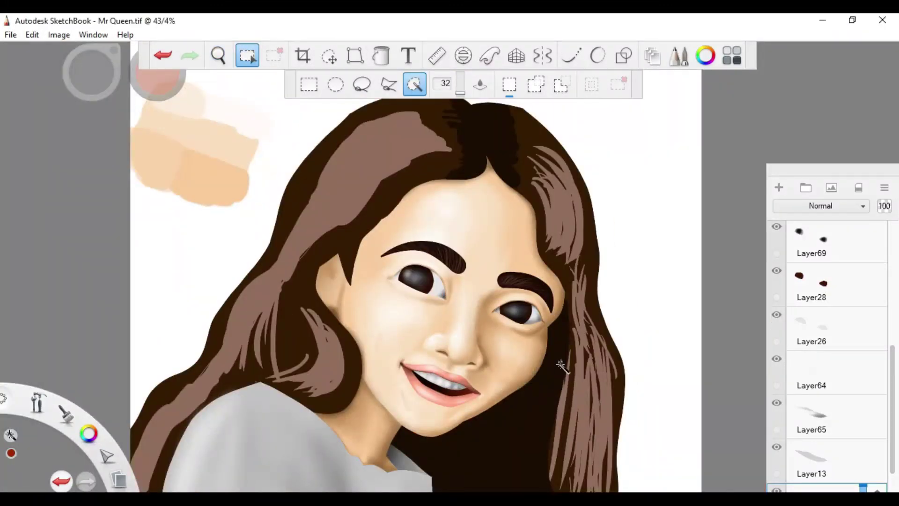
# Select the area outside the hair with the Magic Wand on Layer32, clear the shading spill there on Layer72, and deselect.
pyautogui.moveTo(562, 366); pyautogui.dragTo(486, 332)
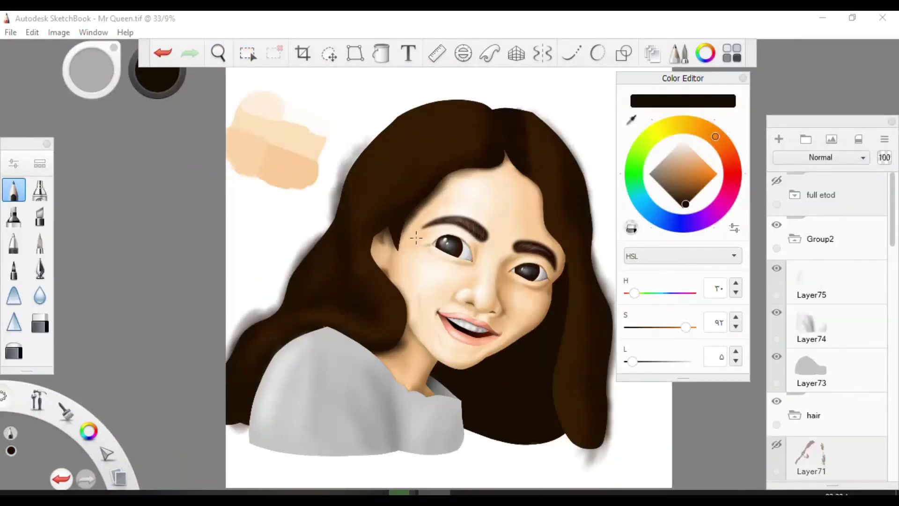
pyautogui.moveTo(416, 238); pyautogui.dragTo(476, 281)
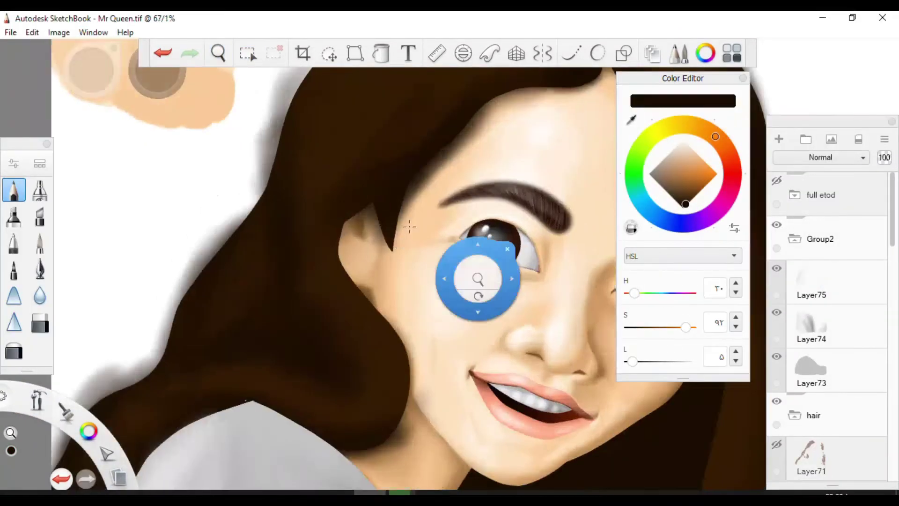
pyautogui.moveTo(892, 211); pyautogui.dragTo(889, 286)
pyautogui.click(812, 290)
pyautogui.click(248, 53)
pyautogui.click(417, 82)
pyautogui.click(243, 136)
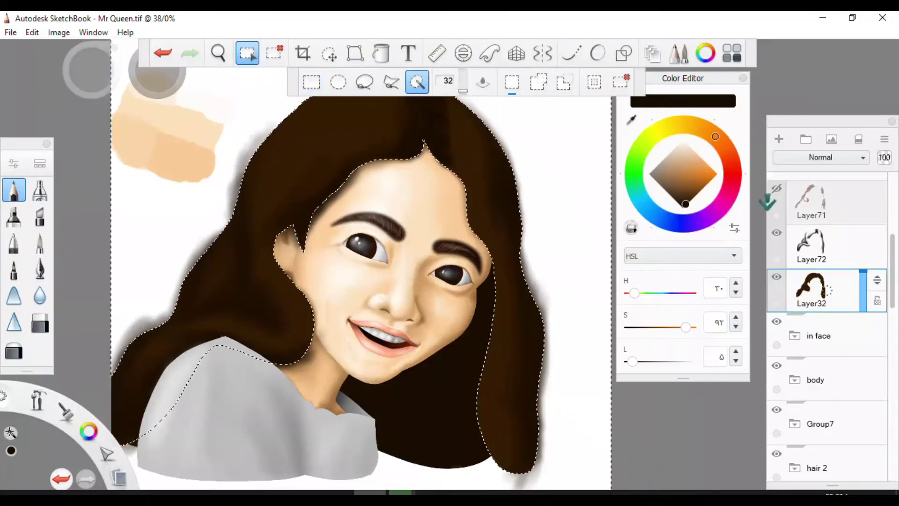
pyautogui.click(812, 245)
pyautogui.hotkey('ctrl', 'd')
# Show Layer71, sample the muted brown from its hair highlights, and clear the layer's old flat strokes.
pyautogui.press('space')
pyautogui.moveTo(383, 206); pyautogui.dragTo(381, 199)
pyautogui.scroll(5, 383, 187)
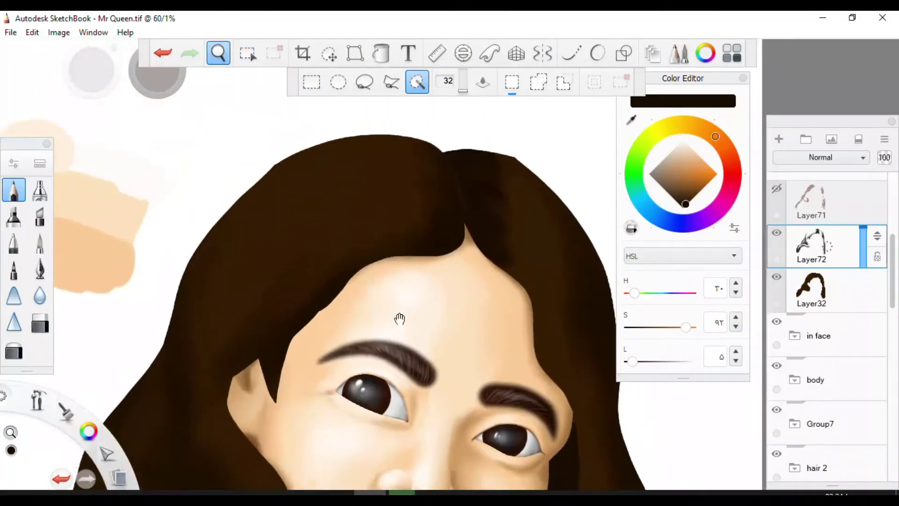
pyautogui.moveTo(400, 318); pyautogui.dragTo(387, 314)
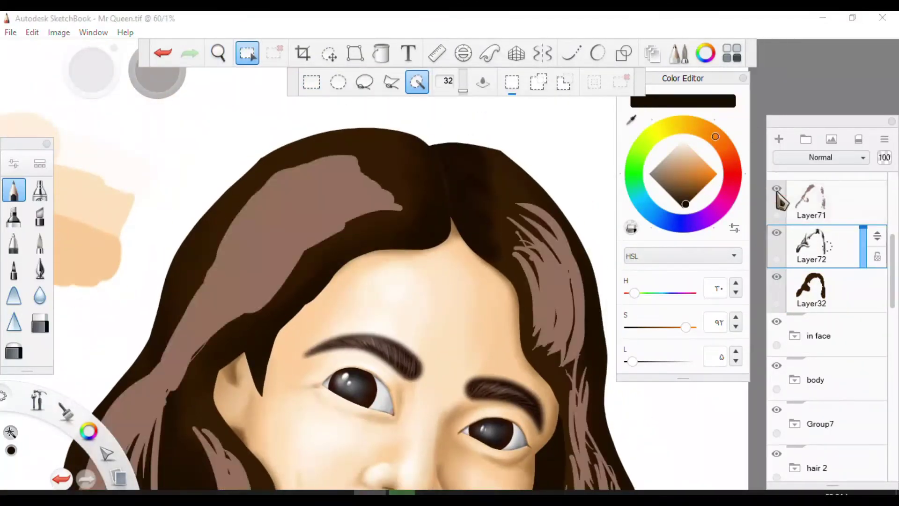
pyautogui.keyDown('alt'); pyautogui.click(301, 197); pyautogui.keyUp('alt')
pyautogui.keyDown('alt'); pyautogui.click(277, 197); pyautogui.keyUp('alt')
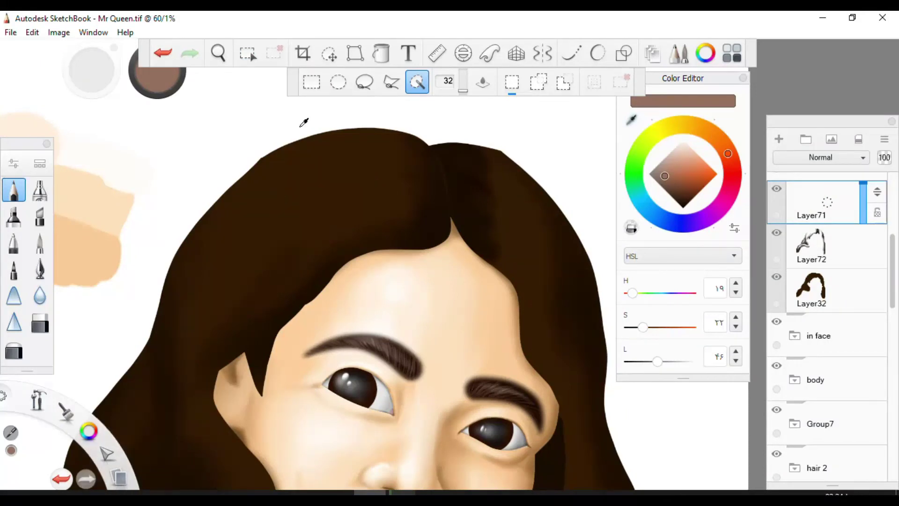
pyautogui.keyDown('alt'); pyautogui.click(124, 210); pyautogui.keyUp('alt')
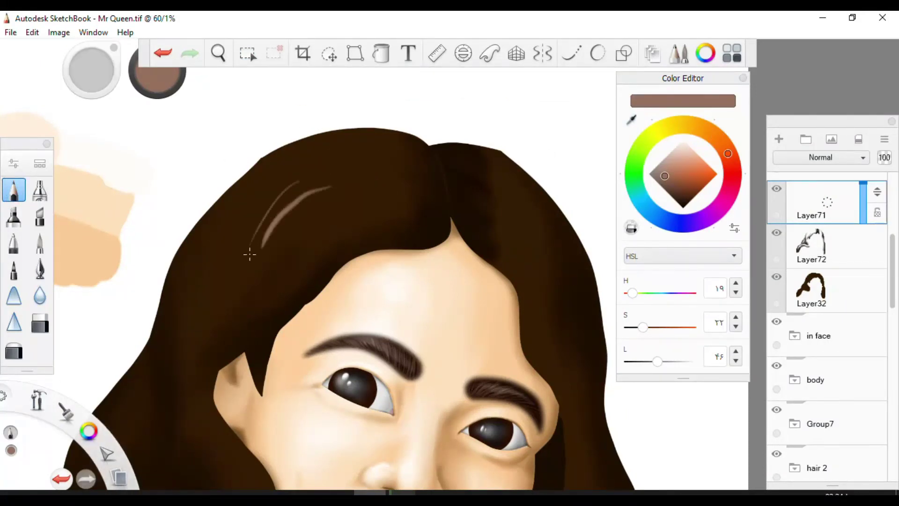
# Undo the trial pencil strokes and airbrush soft muted-brown highlights over the crown and the far side of the hair on Layer71.
pyautogui.hotkey('ctrl', 'z')
pyautogui.click(40, 190)
pyautogui.moveTo(337, 175); pyautogui.dragTo(281, 216)
pyautogui.hotkey('ctrl', 'z')
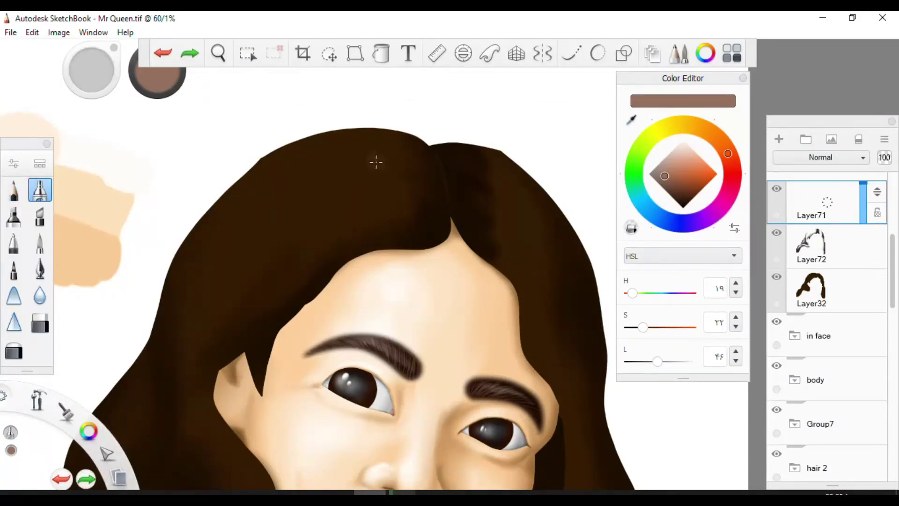
pyautogui.moveTo(337, 187)
pyautogui.mouseDown()
pyautogui.moveTo(291, 188)
pyautogui.moveTo(347, 196)
pyautogui.moveTo(208, 211)
pyautogui.moveTo(251, 201)
pyautogui.moveTo(266, 210)
pyautogui.moveTo(351, 179)
pyautogui.moveTo(258, 204)
pyautogui.moveTo(291, 176)
pyautogui.mouseUp()
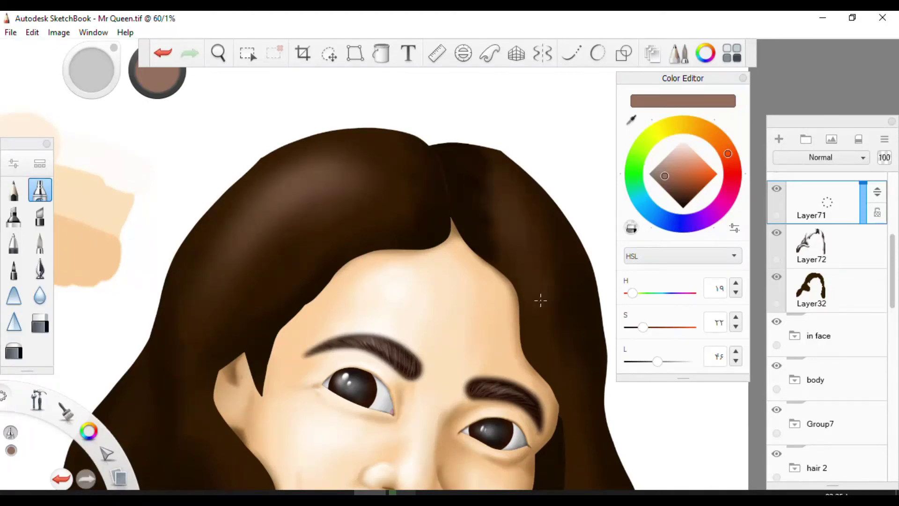
# Airbrush muted-brown highlights along the far hair lock and the rounded curl beside the cheek on Layer71.
pyautogui.press('space')
pyautogui.moveTo(518, 263); pyautogui.dragTo(430, 125)
pyautogui.moveTo(516, 311); pyautogui.dragTo(402, 309)
pyautogui.scroll(-5, 471, 188)
pyautogui.scroll(3, 401, 309)
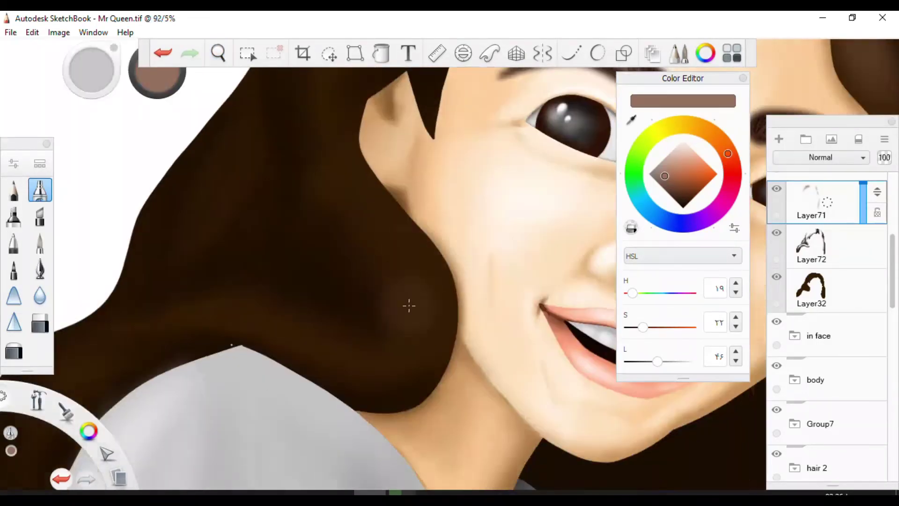
pyautogui.moveTo(383, 225); pyautogui.dragTo(412, 267)
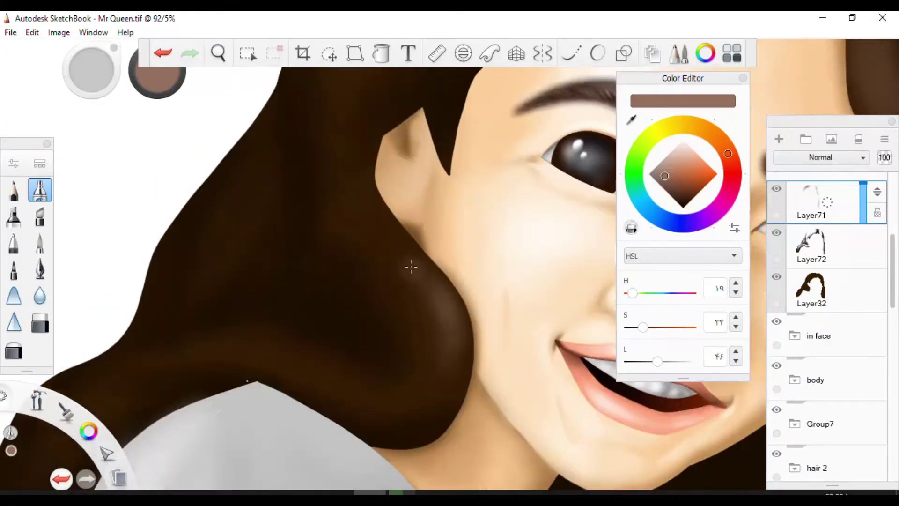
pyautogui.moveTo(376, 237); pyautogui.dragTo(424, 231)
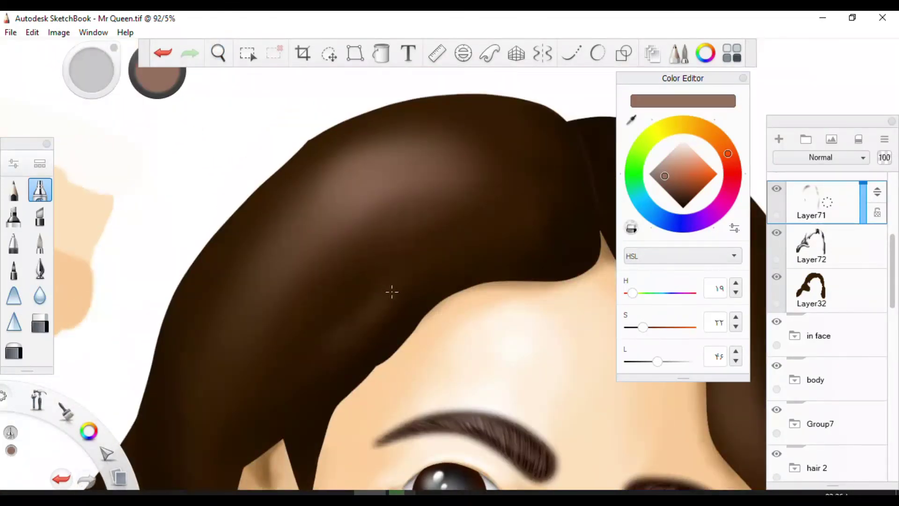
# Build up the airbrushed highlights along the near-side hair waves on Layer71, and collapse the hair group.
pyautogui.press('space')
pyautogui.moveTo(408, 303)
pyautogui.mouseDown()
pyautogui.moveTo(362, 285)
pyautogui.moveTo(383, 281)
pyautogui.moveTo(387, 223)
pyautogui.moveTo(404, 238)
pyautogui.moveTo(334, 241)
pyautogui.moveTo(415, 245)
pyautogui.moveTo(289, 252)
pyautogui.moveTo(246, 308)
pyautogui.moveTo(257, 280)
pyautogui.moveTo(239, 290)
pyautogui.mouseUp()
pyautogui.press('space')
pyautogui.moveTo(452, 251); pyautogui.dragTo(260, 160)
pyautogui.scroll(3, 824, 281)
pyautogui.click(795, 281)
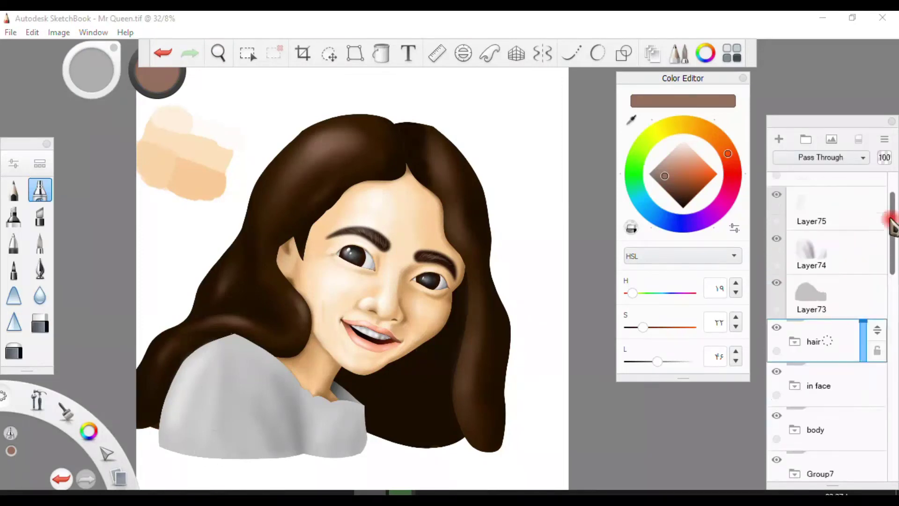
# Airbrush light grey fold highlights with lightness 87 across the sweater's sleeve on Layer75.
pyautogui.scroll(1, 825, 281)
pyautogui.click(811, 281)
pyautogui.press('space')
pyautogui.moveTo(380, 310); pyautogui.dragTo(332, 284)
pyautogui.moveTo(381, 268); pyautogui.dragTo(271, 227)
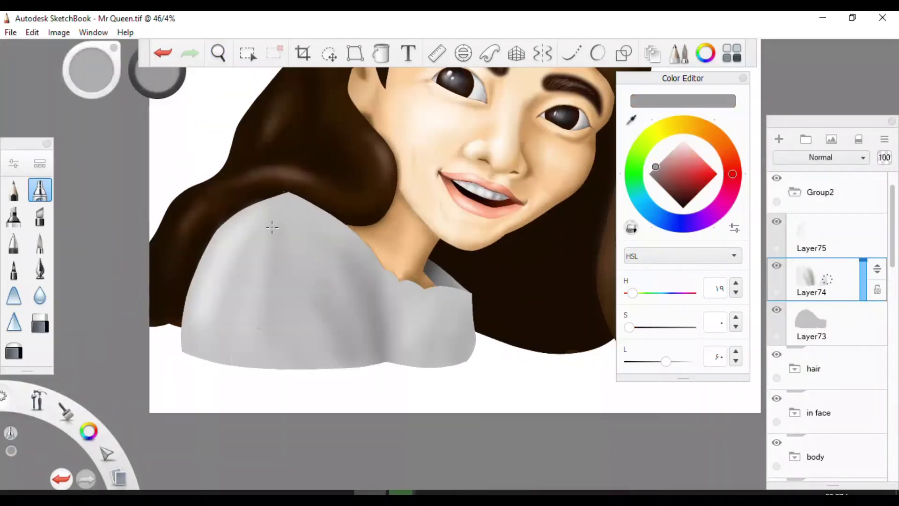
pyautogui.keyDown('alt'); pyautogui.click(276, 247); pyautogui.keyUp('alt')
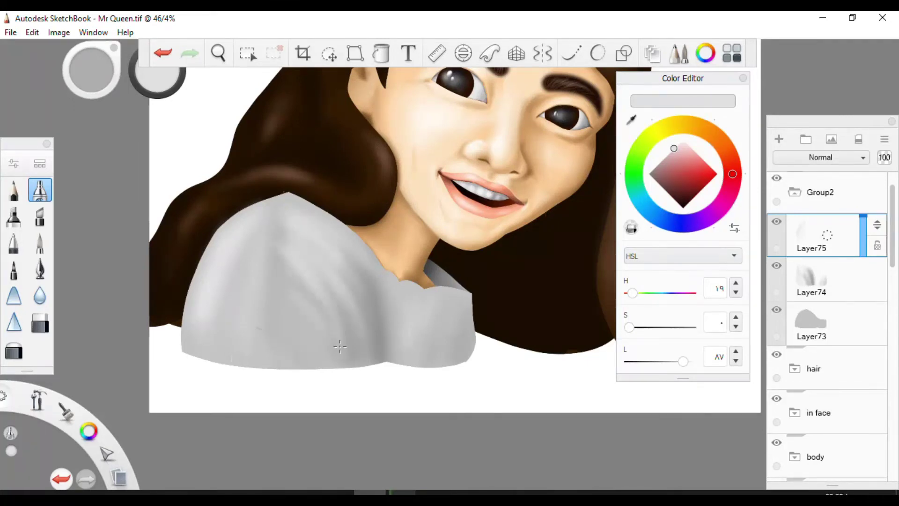
pyautogui.moveTo(340, 346); pyautogui.dragTo(280, 287)
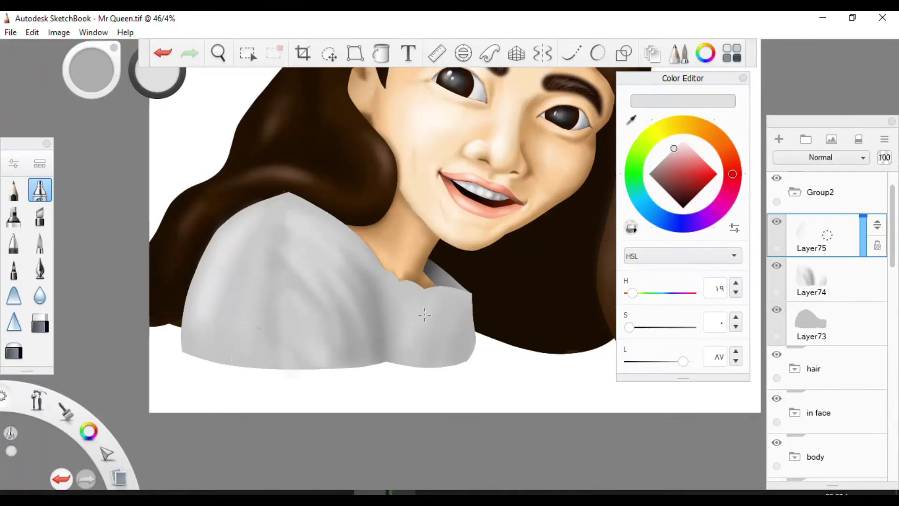
# Extend the soft light folds over the sweater's sleeve down to its hem on Layer75.
pyautogui.scroll(4, 411, 271)
pyautogui.scroll(-5, 395, 295)
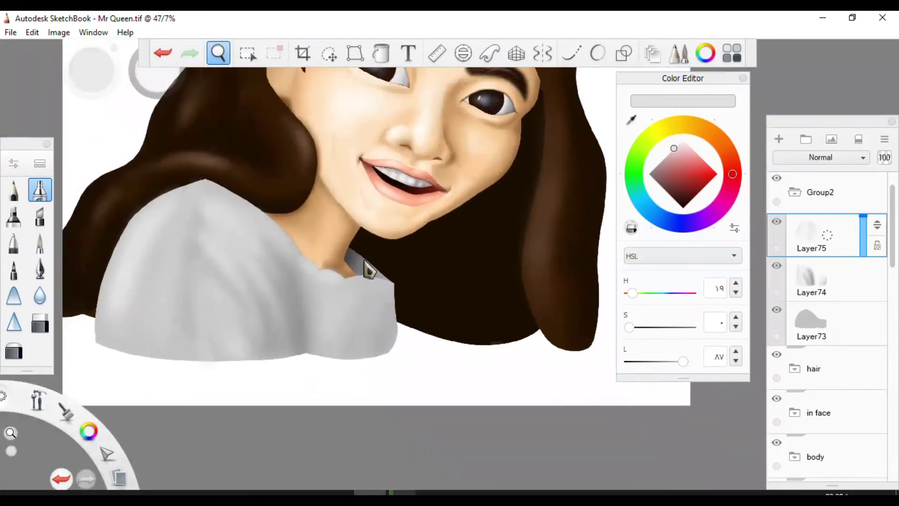
pyautogui.scroll(2, 369, 268)
pyautogui.scroll(-5, 391, 333)
pyautogui.scroll(4, 385, 296)
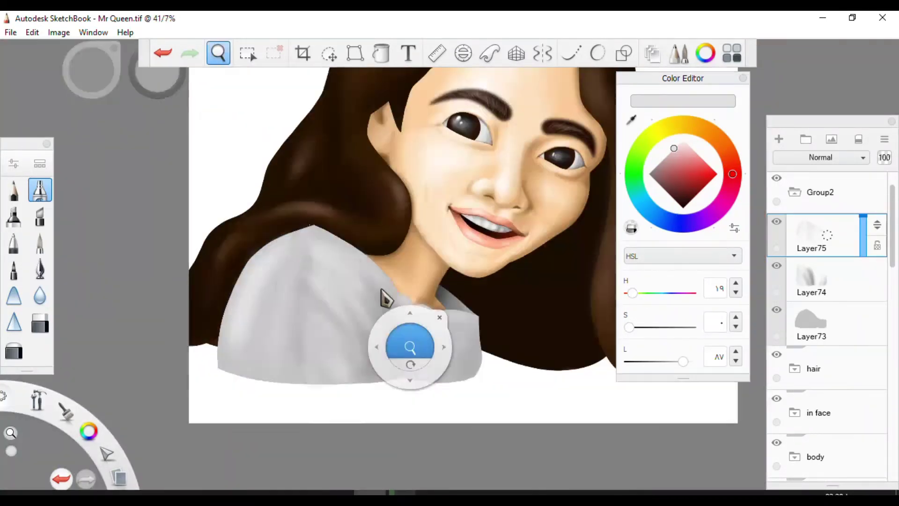
pyautogui.scroll(4, 287, 335)
pyautogui.scroll(-2, 292, 225)
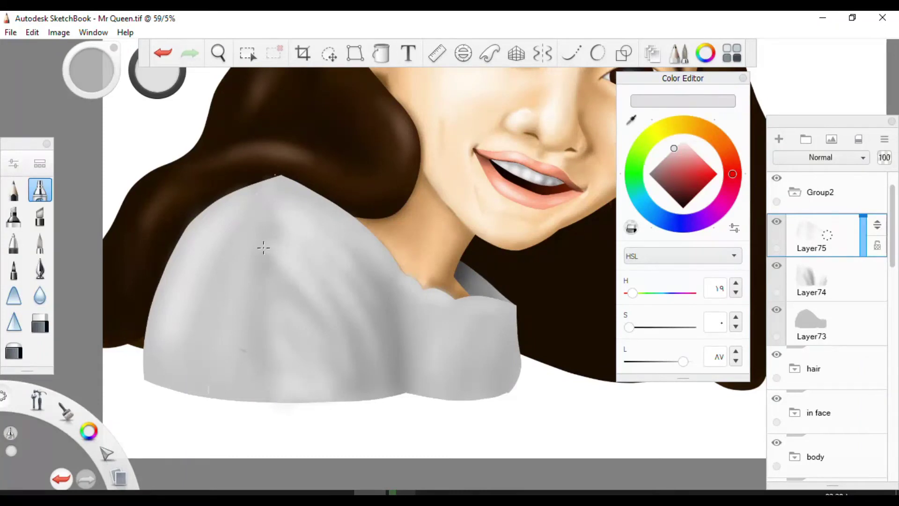
pyautogui.scroll(-4, 264, 184)
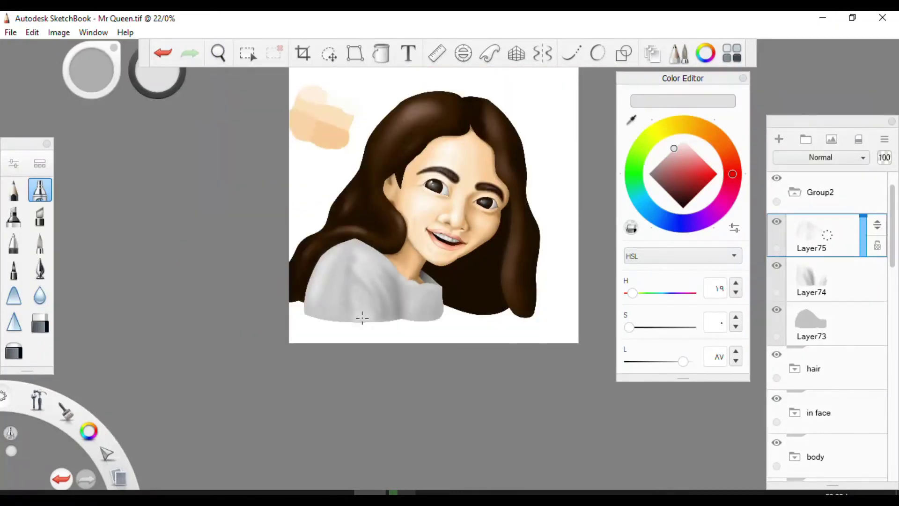
pyautogui.scroll(5, 368, 276)
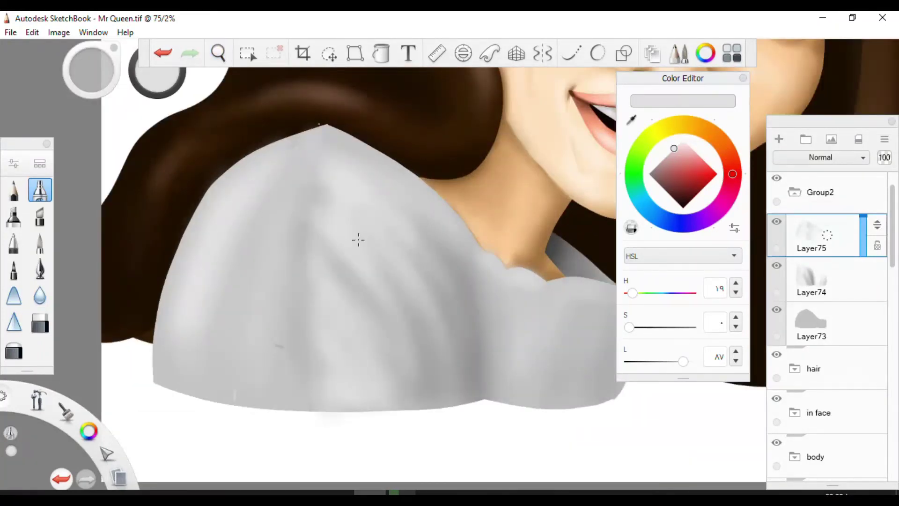
pyautogui.scroll(-3, 359, 240)
pyautogui.scroll(2, 315, 245)
pyautogui.keyDown('alt'); pyautogui.click(407, 221); pyautogui.keyUp('alt')
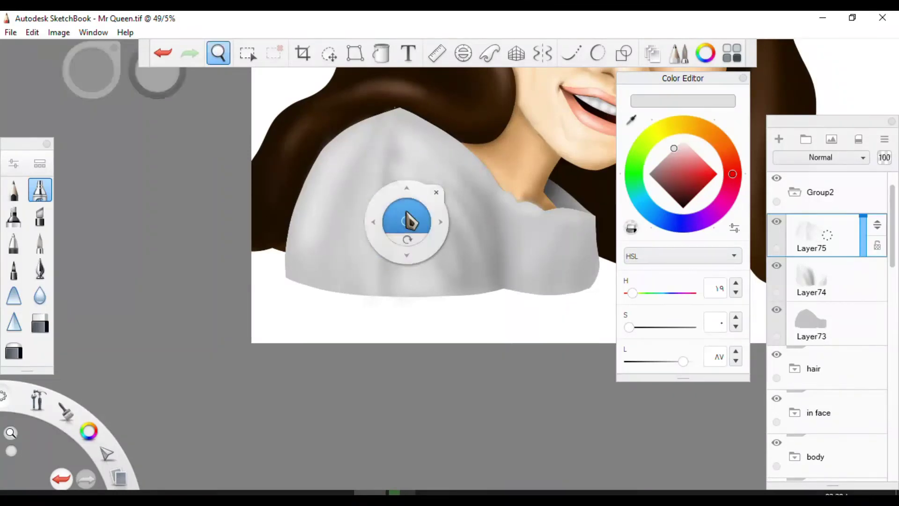
pyautogui.scroll(-1, 388, 201)
pyautogui.scroll(-2, 503, 137)
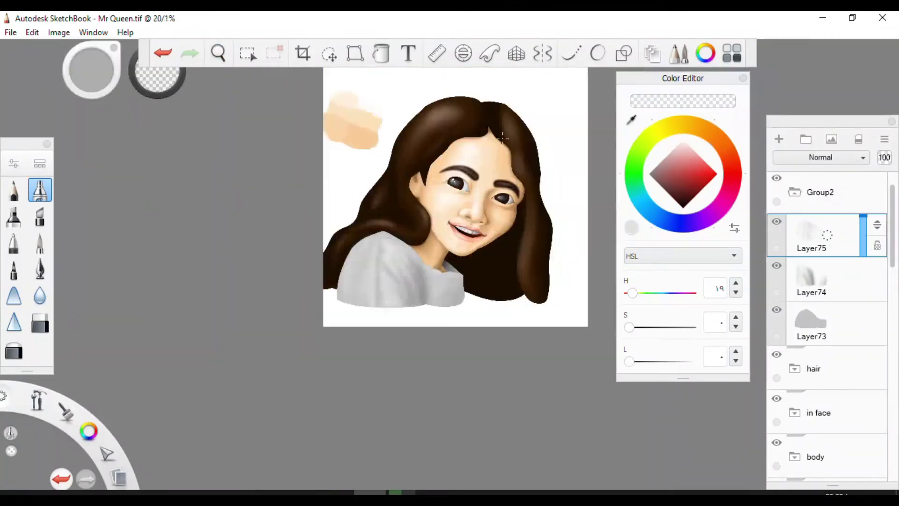
# Compare the sweater with the reference photo and airbrush darker grey shading over its collar section on Layer74.
pyautogui.scroll(3, 410, 212)
pyautogui.keyDown('alt'); pyautogui.click(381, 317); pyautogui.keyUp('alt')
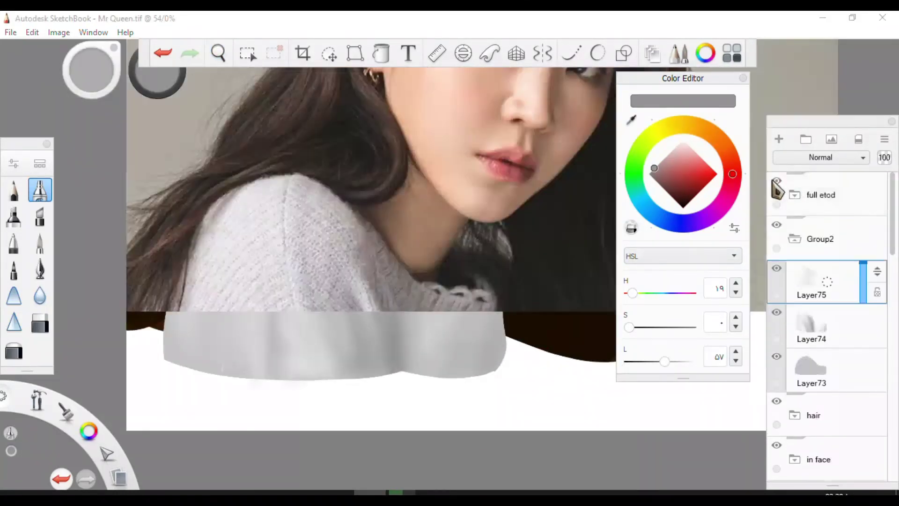
pyautogui.click(817, 323)
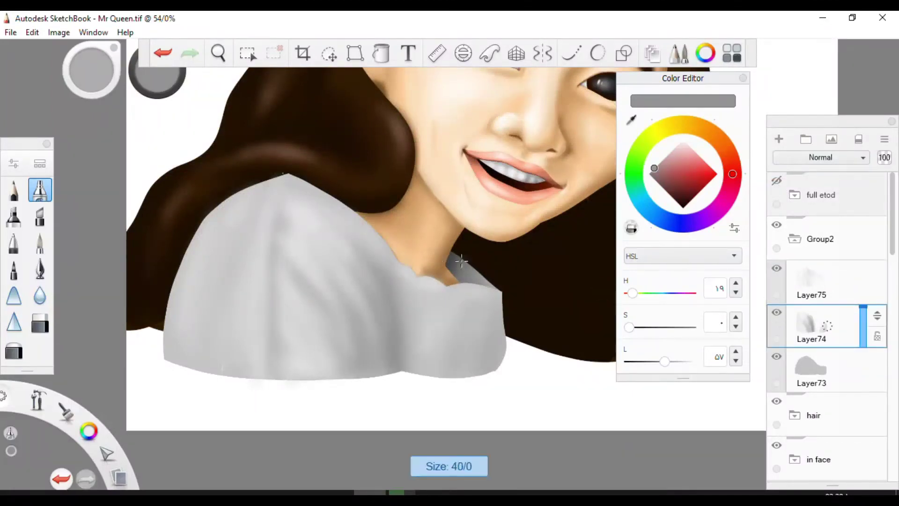
pyautogui.moveTo(500, 317)
pyautogui.mouseDown()
pyautogui.moveTo(492, 337)
pyautogui.moveTo(454, 319)
pyautogui.moveTo(456, 346)
pyautogui.moveTo(486, 347)
pyautogui.mouseUp()
pyautogui.keyDown('alt'); pyautogui.click(489, 349); pyautogui.keyUp('alt')
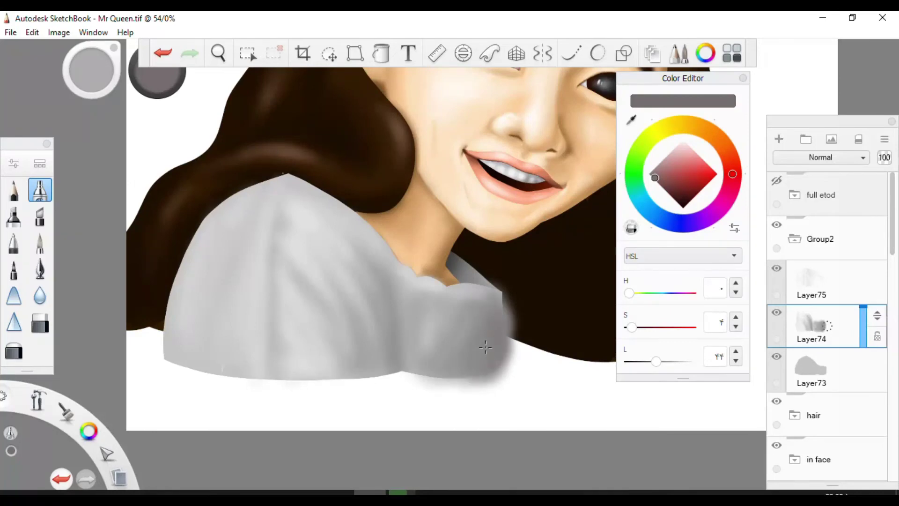
pyautogui.moveTo(393, 296); pyautogui.dragTo(395, 299)
# Select the area outside the sweater with the Magic Wand on Layer73, clear the spill on Layer74 and Layer75, and deselect.
pyautogui.click(825, 381)
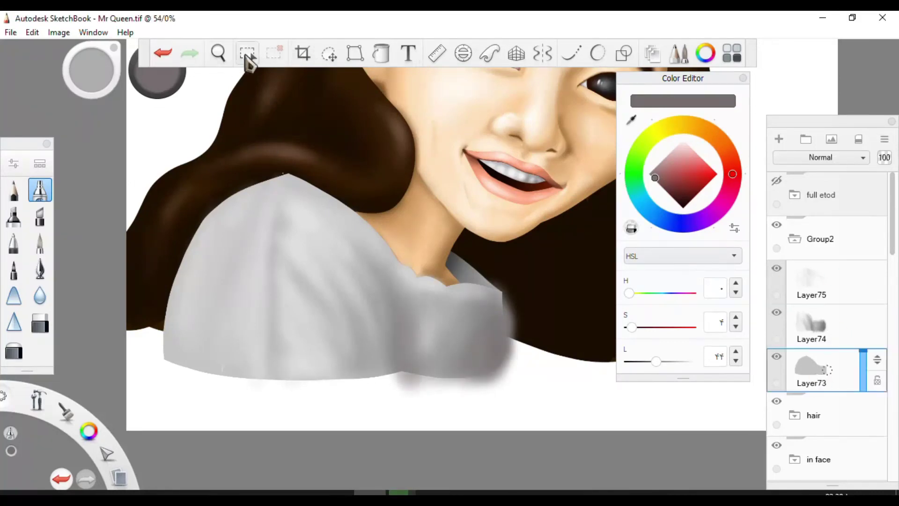
pyautogui.click(247, 53)
pyautogui.click(576, 197)
pyautogui.click(812, 281)
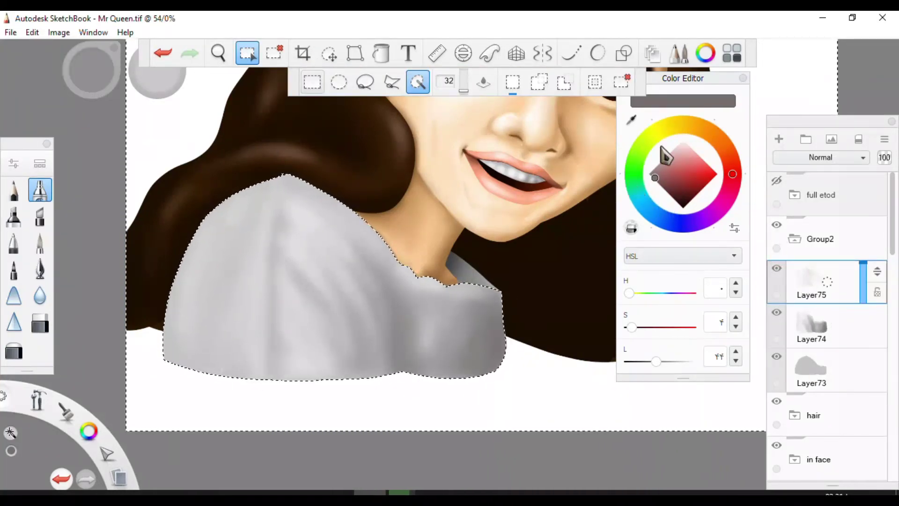
pyautogui.click(812, 370)
# Erase the stray marks at the peak of the sweater's shoulder on Layer73 using the Pencil with transparent colour.
pyautogui.press('space')
pyautogui.moveTo(276, 181); pyautogui.dragTo(300, 169)
pyautogui.click(14, 190)
pyautogui.press('e')
pyautogui.click(272, 169)
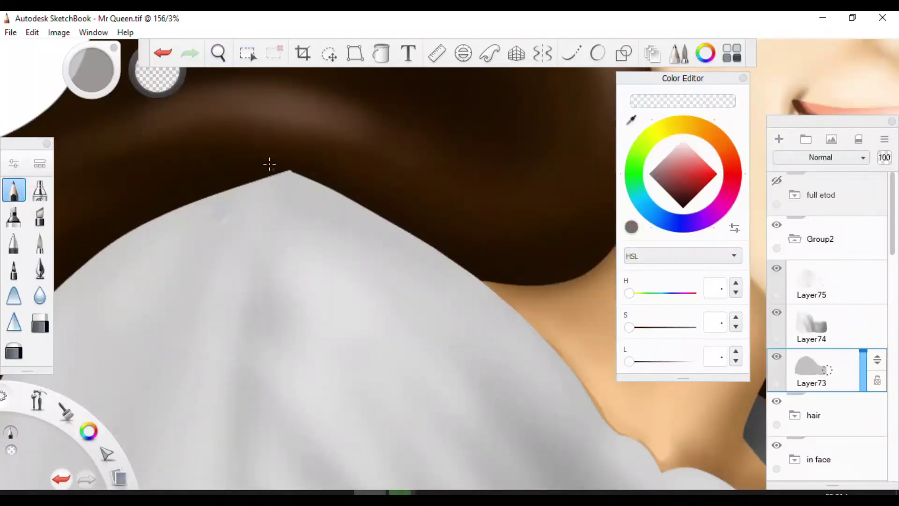
pyautogui.scroll(-5, 297, 168)
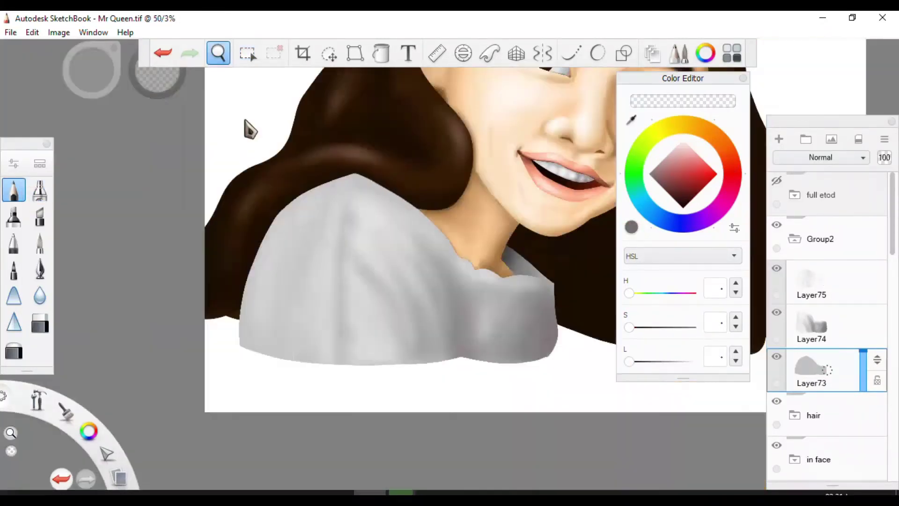
# Collapse Group2, expand the "in face" group, and hide the eyebrow layers Layer30-1 and Layer30.
pyautogui.press('space')
pyautogui.scroll(3, 459, 182)
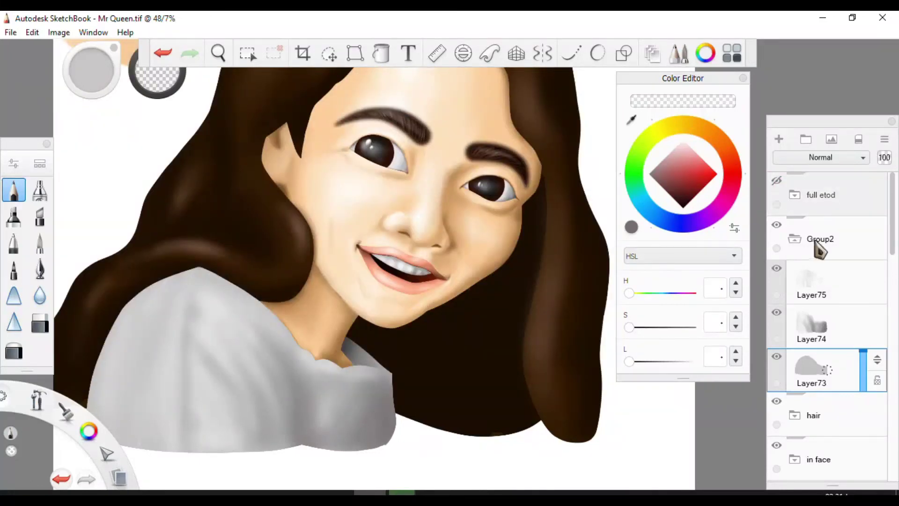
pyautogui.click(820, 248)
pyautogui.moveTo(892, 234); pyautogui.dragTo(892, 263)
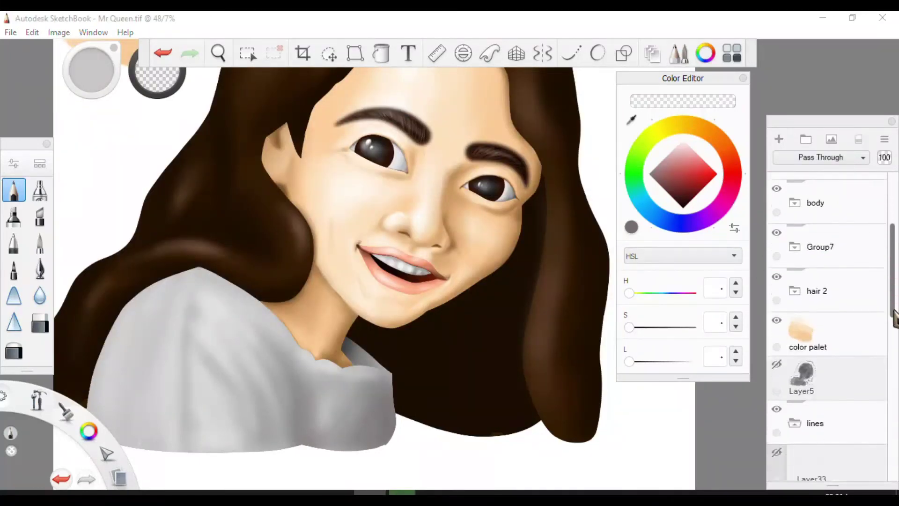
pyautogui.click(776, 262)
pyautogui.click(777, 262)
pyautogui.scroll(-5, 825, 327)
pyautogui.click(776, 424)
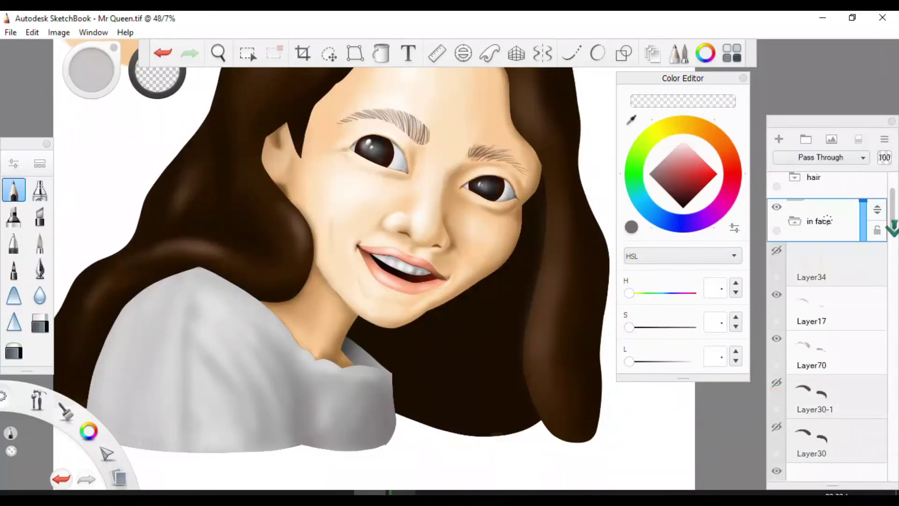
# Show Layer30-1 again and hide Layer17, leaving Layer70 visible, to inspect the near eyebrow up close.
pyautogui.scroll(-2, 885, 229)
pyautogui.scroll(2, 885, 229)
pyautogui.click(776, 336)
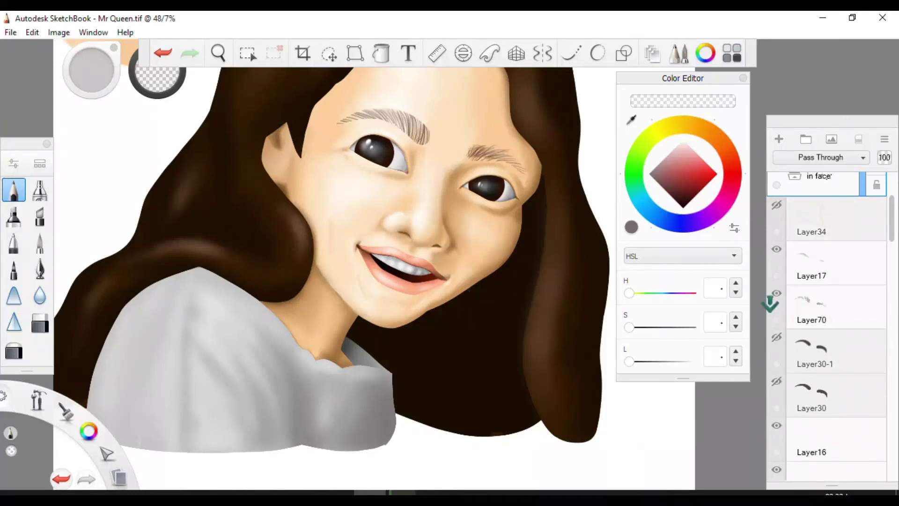
pyautogui.click(777, 293)
pyautogui.click(777, 248)
pyautogui.click(776, 292)
pyautogui.moveTo(408, 150); pyautogui.dragTo(449, 141)
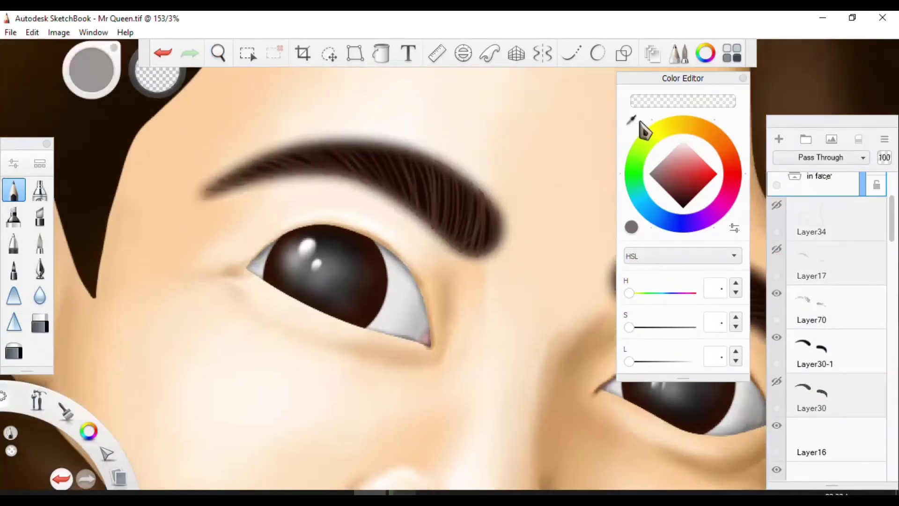
# Sample the near eyebrow's dark brown, expand the hair group, and make the empty Layer18 between Layer71 and Layer72 active.
pyautogui.click(631, 120)
pyautogui.click(356, 174)
pyautogui.scroll(3, 824, 328)
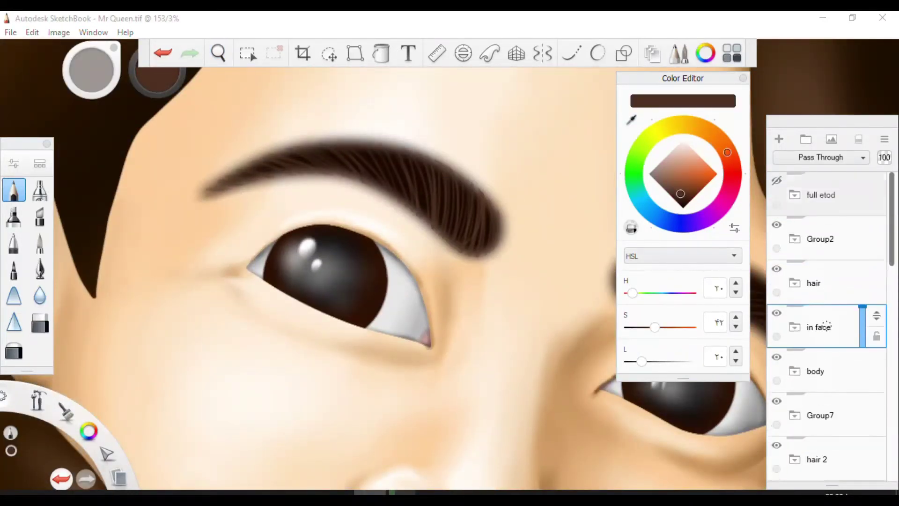
pyautogui.click(795, 283)
pyautogui.click(825, 370)
pyautogui.click(218, 53)
pyautogui.scroll(3, 427, 178)
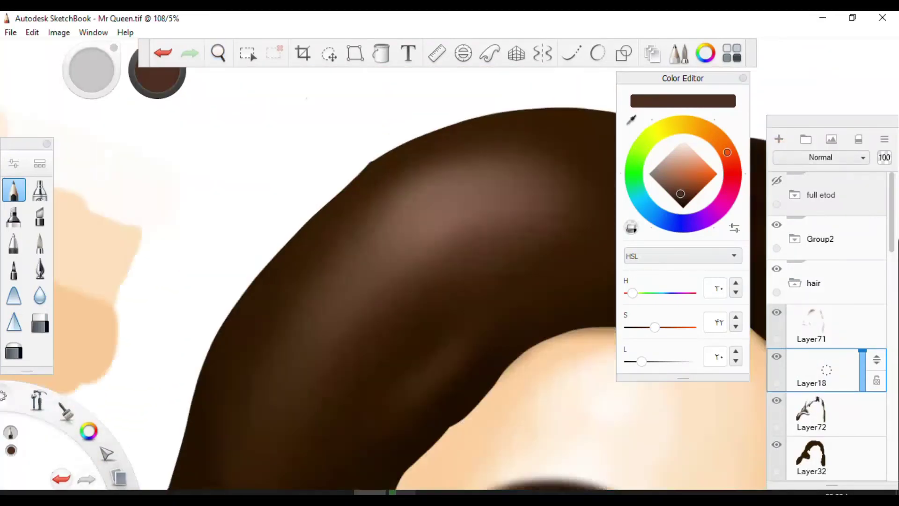
pyautogui.moveTo(655, 327); pyautogui.dragTo(670, 327)
pyautogui.moveTo(421, 263); pyautogui.dragTo(408, 328)
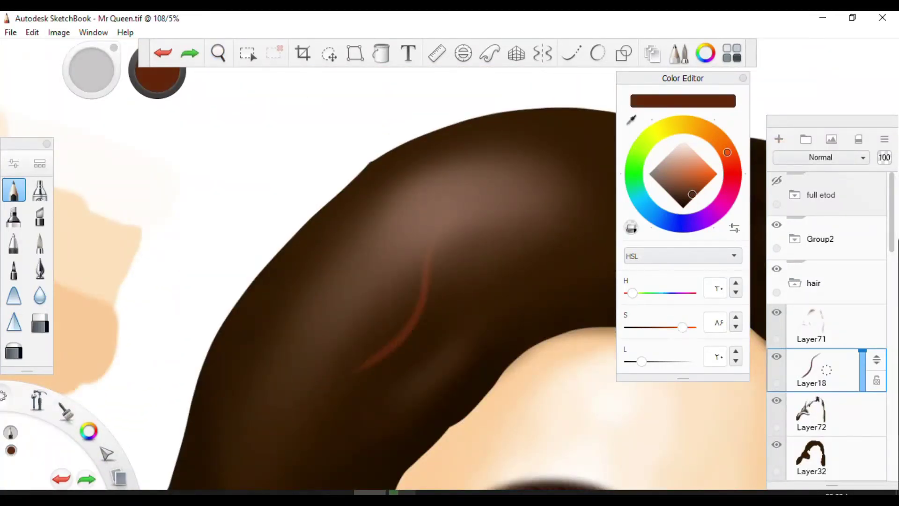
pyautogui.hotkey('ctrl', 'z')
pyautogui.moveTo(339, 283); pyautogui.dragTo(461, 372)
pyautogui.hotkey('ctrl', 'z')
pyautogui.scroll(-3, 466, 240)
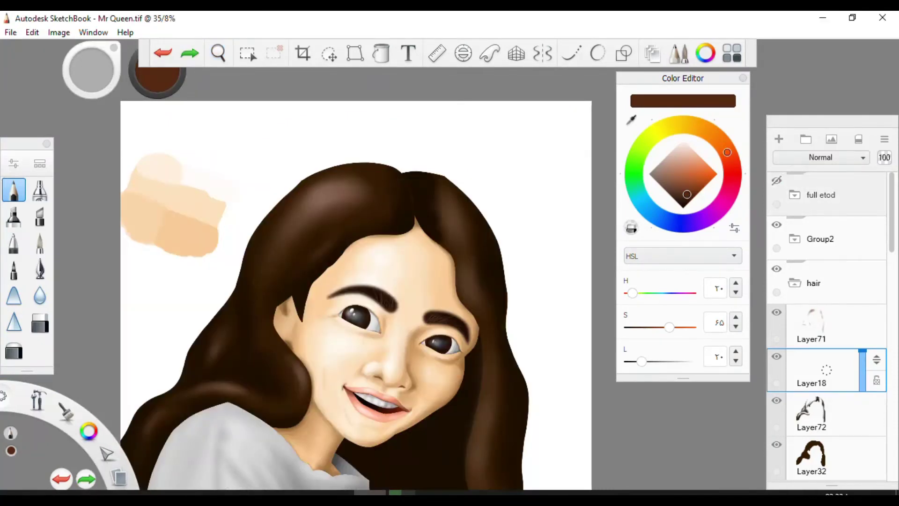
# Paint fine black strands along the crown, the parting and the hairline on Layer18.
pyautogui.click(684, 208)
pyautogui.scroll(3, 324, 239)
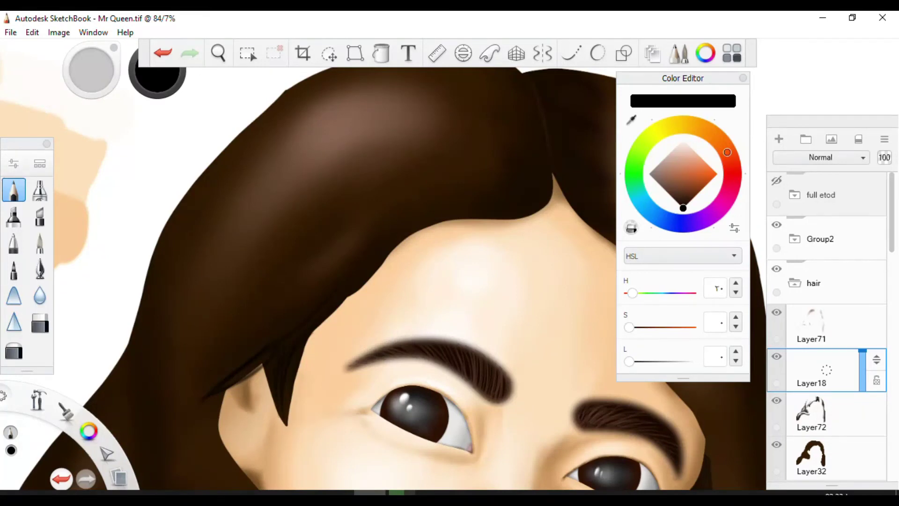
pyautogui.scroll(-3, 323, 239)
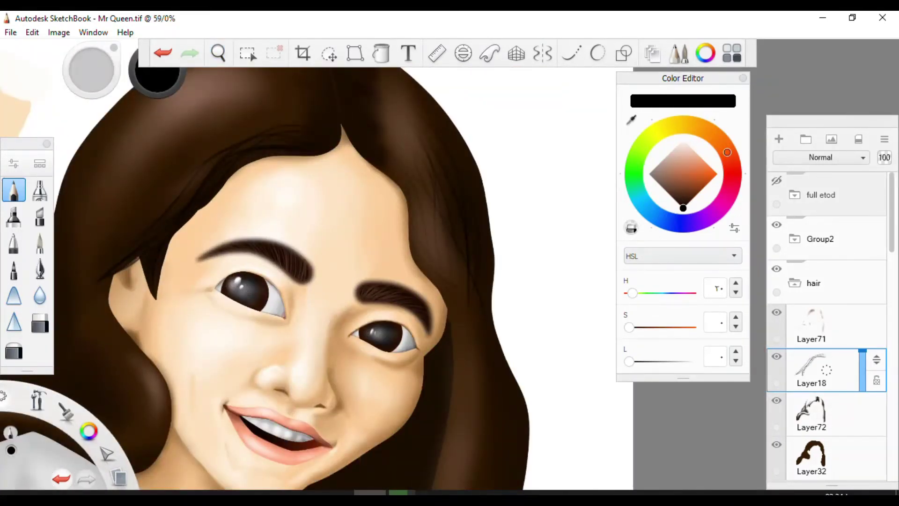
pyautogui.moveTo(256, 216); pyautogui.dragTo(349, 325)
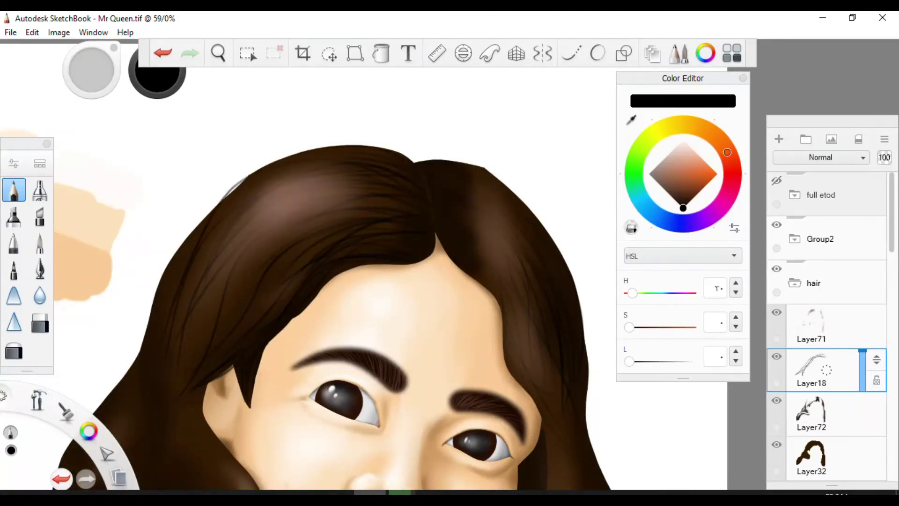
pyautogui.scroll(-2, 241, 245)
pyautogui.moveTo(241, 245); pyautogui.dragTo(381, 267)
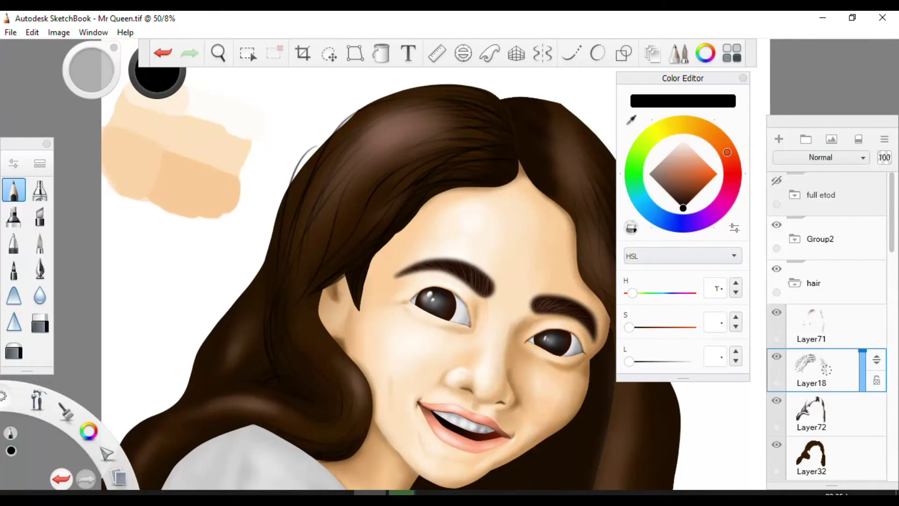
# Extend the black strands on Layer18 down the shoulder waves and the far lock to its tips.
pyautogui.moveTo(374, 281); pyautogui.dragTo(410, 178)
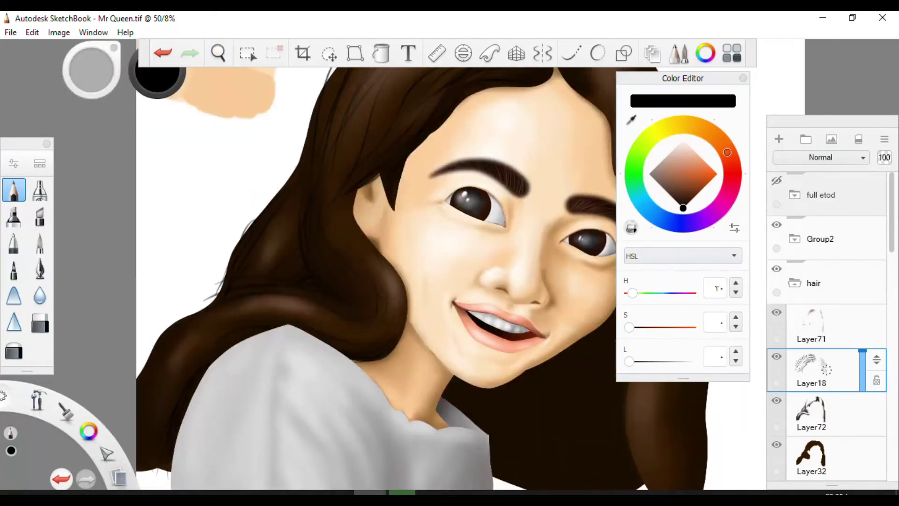
pyautogui.moveTo(450, 262); pyautogui.dragTo(228, 249)
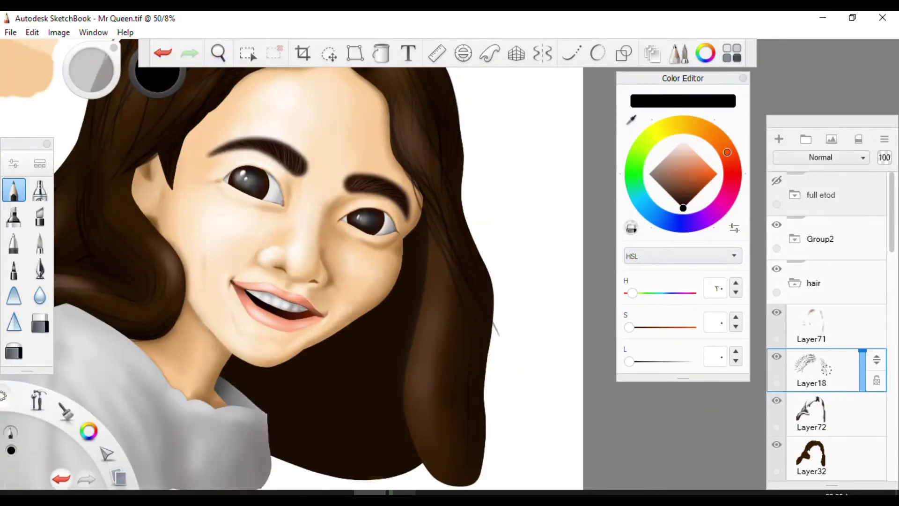
pyautogui.moveTo(328, 281); pyautogui.dragTo(325, 166)
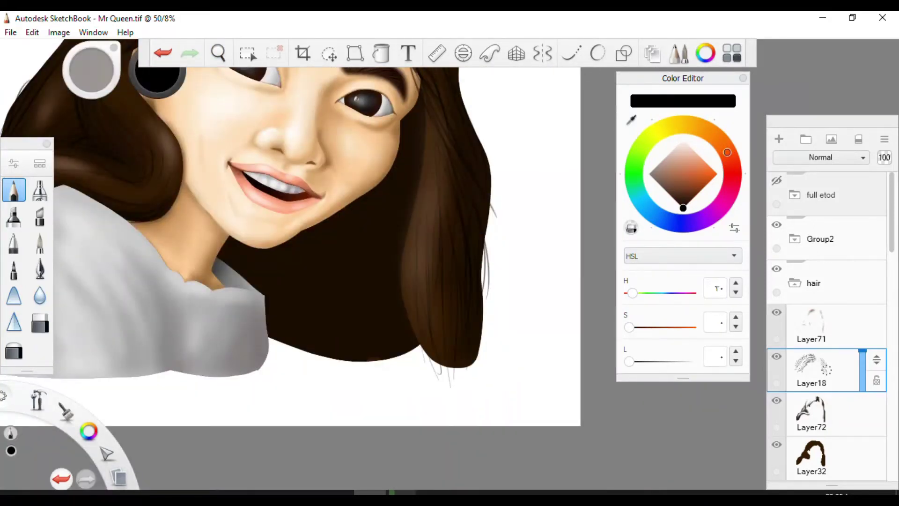
# Set Layer18's blending mode to Multiply and lower its opacity to 66.
pyautogui.scroll(-2, 316, 281)
pyautogui.keyDown('alt'); pyautogui.click(474, 246); pyautogui.keyUp('alt')
pyautogui.hotkey('ctrl', 'z')
pyautogui.click(820, 157)
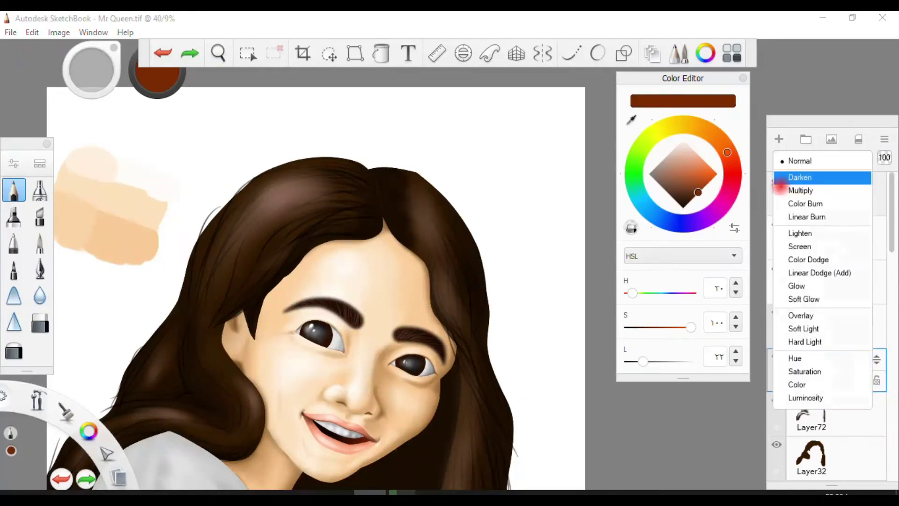
pyautogui.click(780, 189)
pyautogui.moveTo(315, 309); pyautogui.dragTo(299, 267)
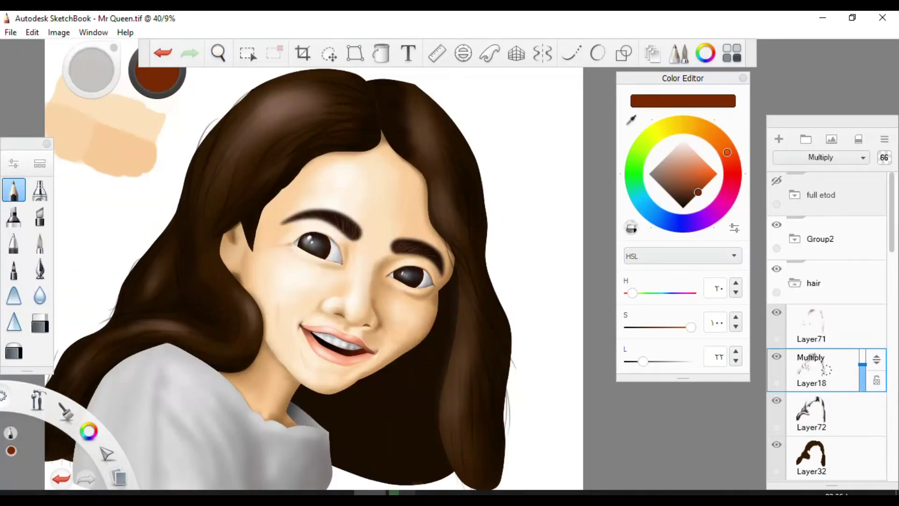
# Select the area outside the hair with the Magic Wand and clear the black strands spilling past its edge on Layer18.
pyautogui.click(247, 52)
pyautogui.click(562, 267)
pyautogui.click(218, 53)
pyautogui.scroll(-2, 408, 262)
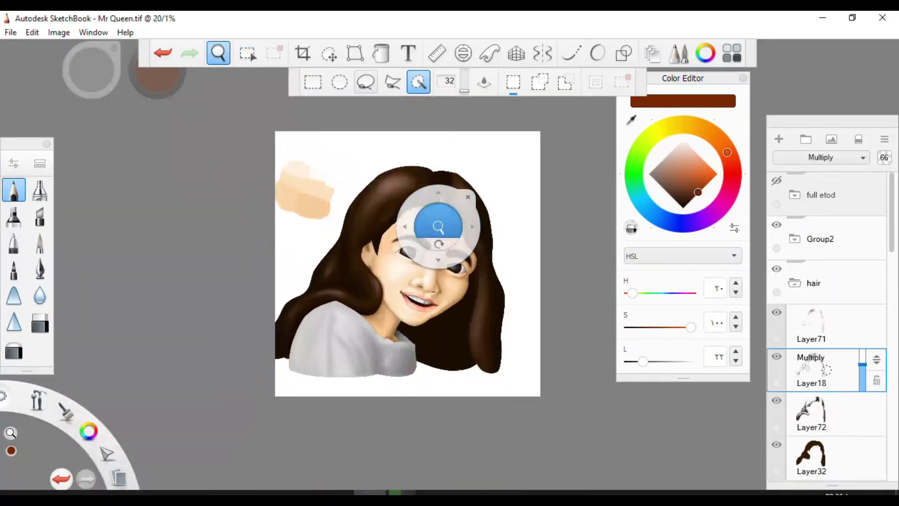
pyautogui.moveTo(439, 227); pyautogui.dragTo(450, 206)
# Mix a brown with hue 31, saturation 100 and lightness 26, and add Layer19 above Layer18.
pyautogui.scroll(5, 312, 283)
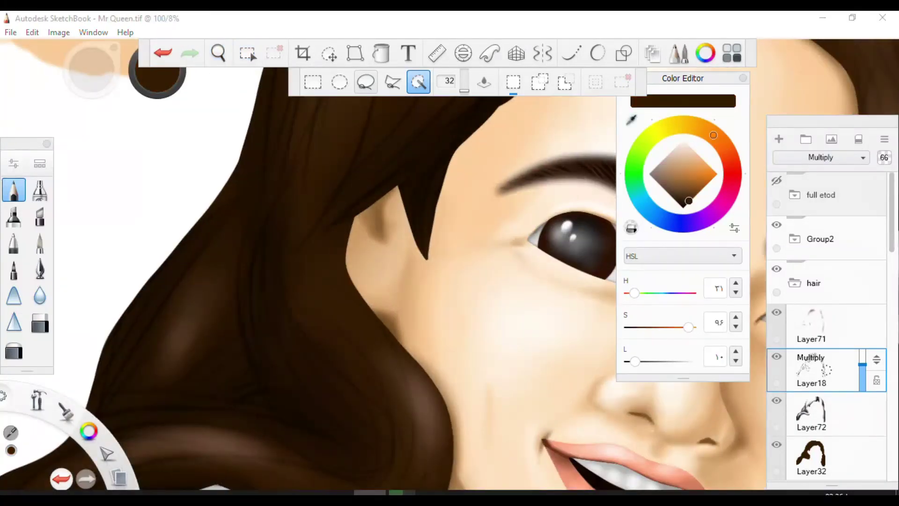
pyautogui.moveTo(643, 361); pyautogui.dragTo(662, 361)
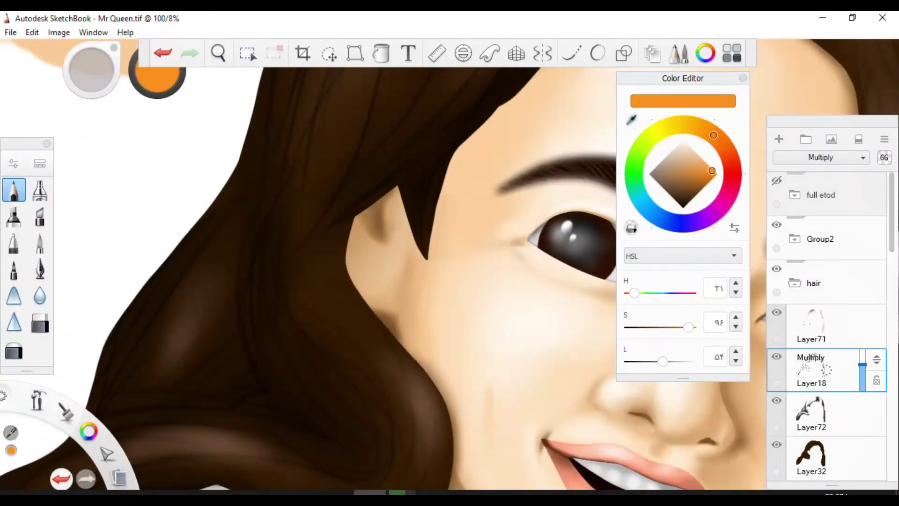
pyautogui.keyDown('alt'); pyautogui.click(328, 305); pyautogui.keyUp('alt')
pyautogui.hotkey('ctrl', 'shift', 'n')
pyautogui.hotkey('ctrl', 'z')
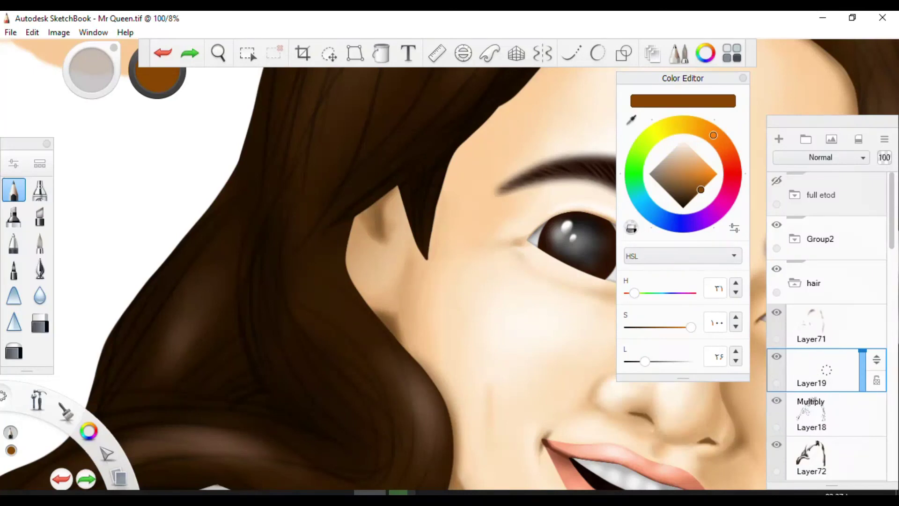
# Paint thin brown highlight strands over the crown and down the near-side waves to the shoulder on Layer19.
pyautogui.moveTo(345, 190)
pyautogui.mouseDown()
pyautogui.moveTo(335, 206)
pyautogui.moveTo(342, 196)
pyautogui.mouseUp()
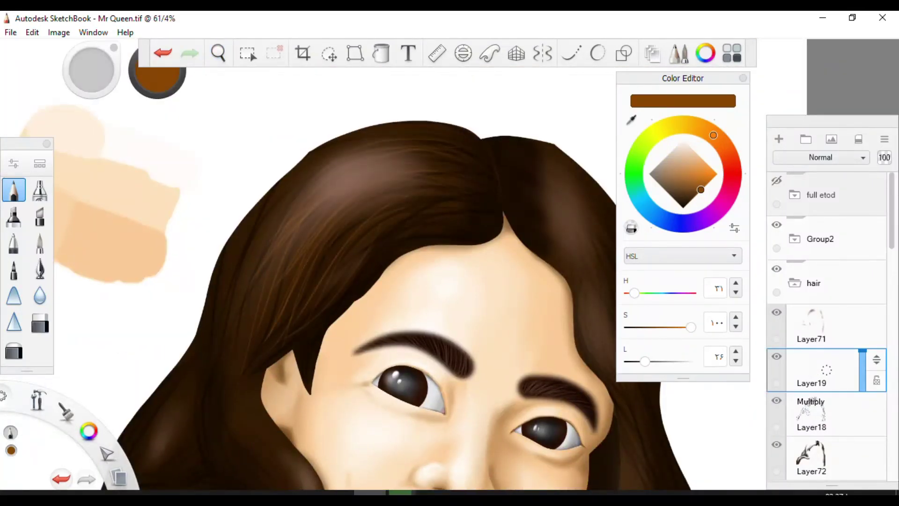
pyautogui.moveTo(271, 225); pyautogui.dragTo(345, 188)
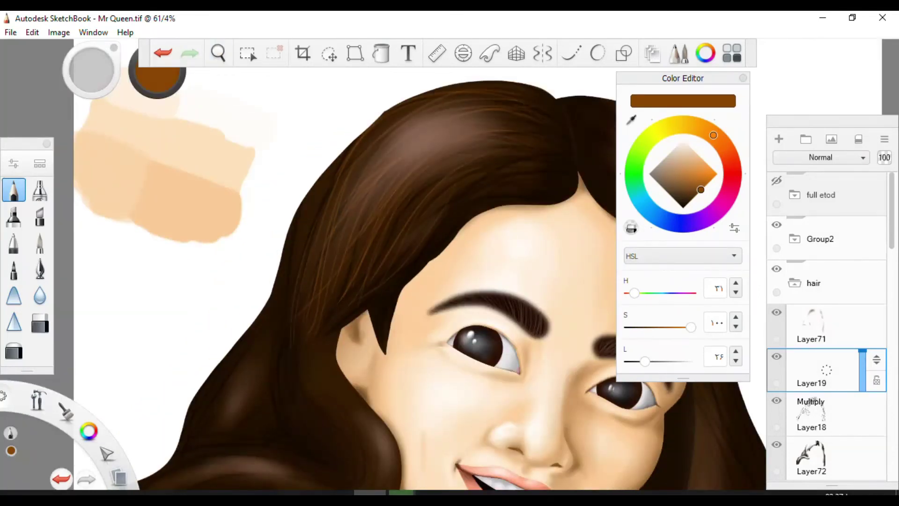
pyautogui.moveTo(370, 272); pyautogui.dragTo(344, 113)
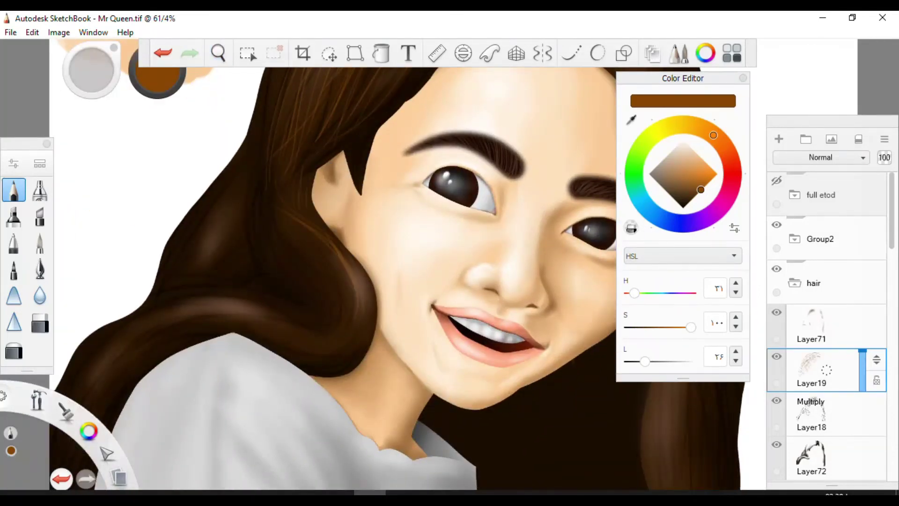
pyautogui.scroll(-5, 421, 263)
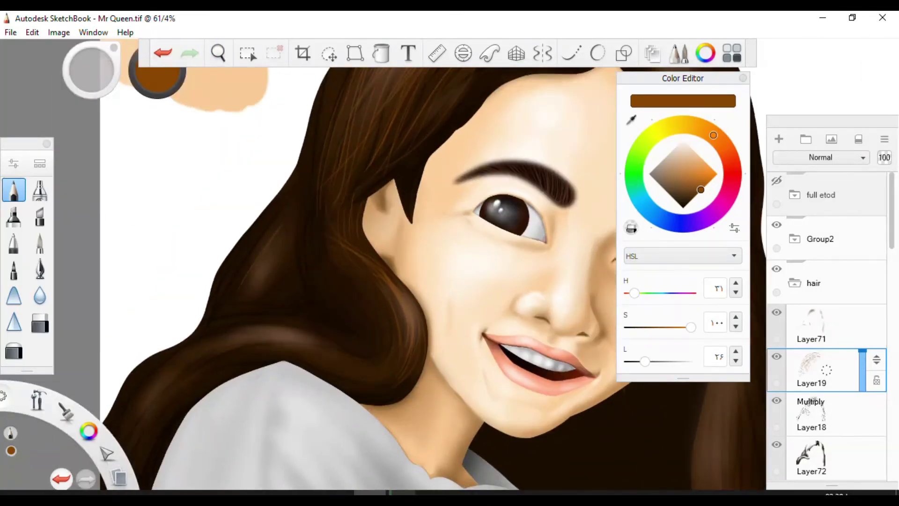
pyautogui.scroll(4, 389, 342)
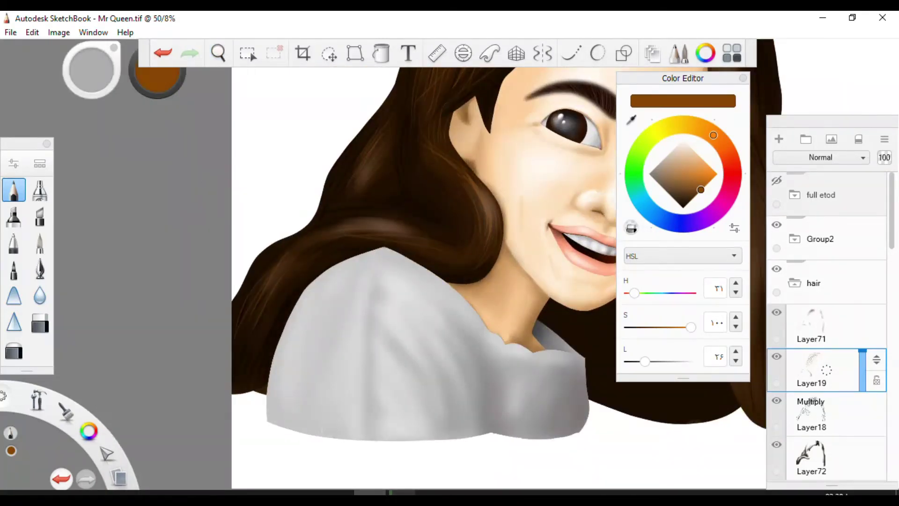
pyautogui.scroll(-4, 421, 262)
# Continue the brown highlight strands on Layer19 from the parting down the far lock to its tips.
pyautogui.scroll(5, 482, 243)
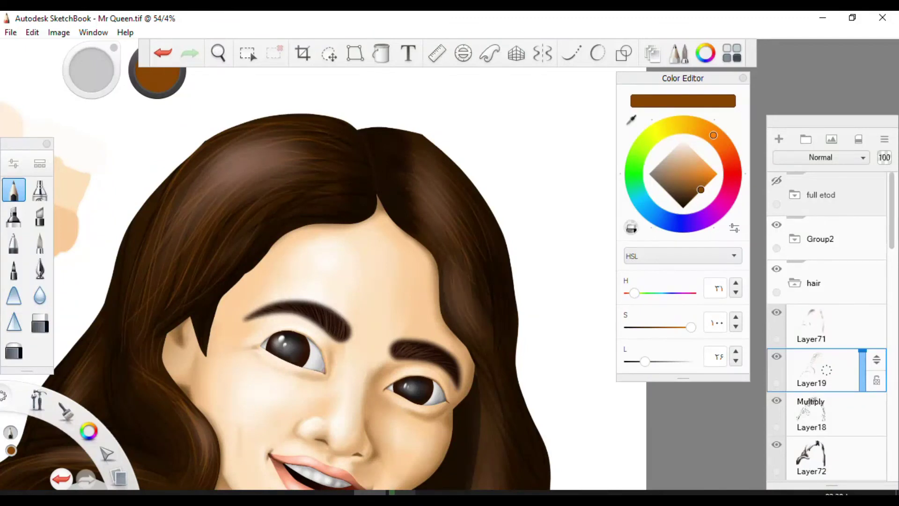
pyautogui.moveTo(281, 328); pyautogui.dragTo(246, 86)
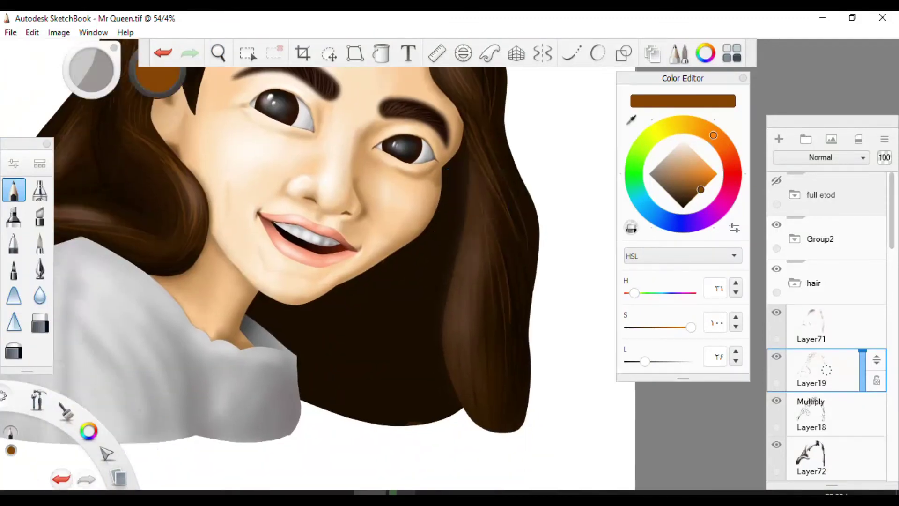
pyautogui.scroll(-2, 328, 262)
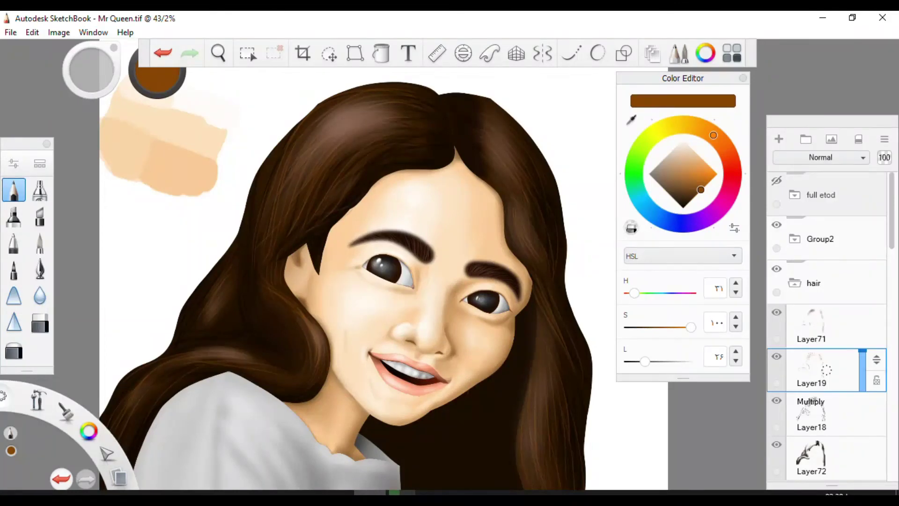
pyautogui.scroll(-2, 271, 247)
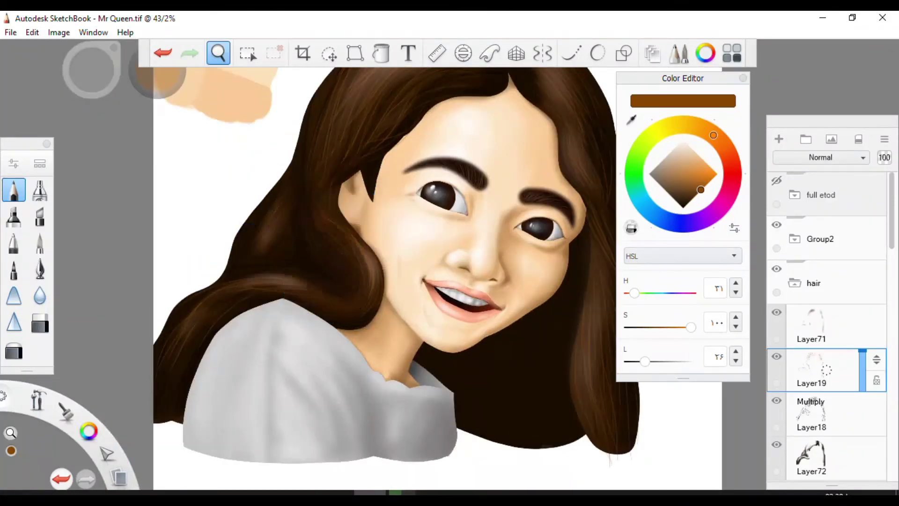
pyautogui.scroll(2, 271, 247)
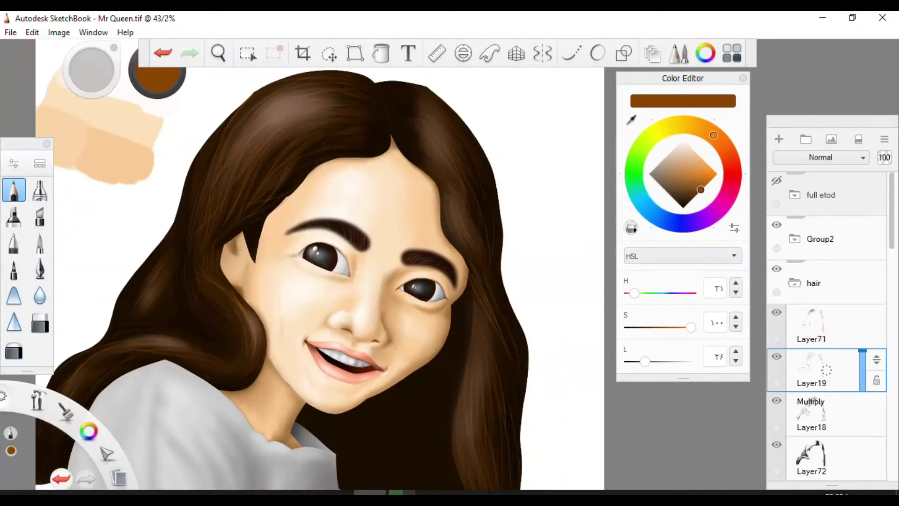
# Collapse the hair group, add Layer20 at the top of the hair 2 group, and paint brown strands over the back hair.
pyautogui.click(795, 243)
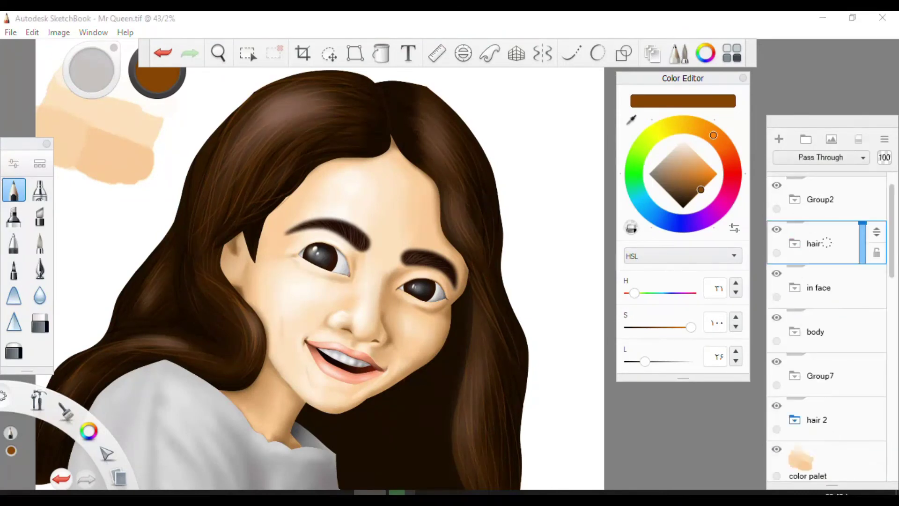
pyautogui.scroll(-3, 827, 304)
pyautogui.click(779, 139)
pyautogui.press('space')
pyautogui.moveTo(396, 230); pyautogui.dragTo(370, 88)
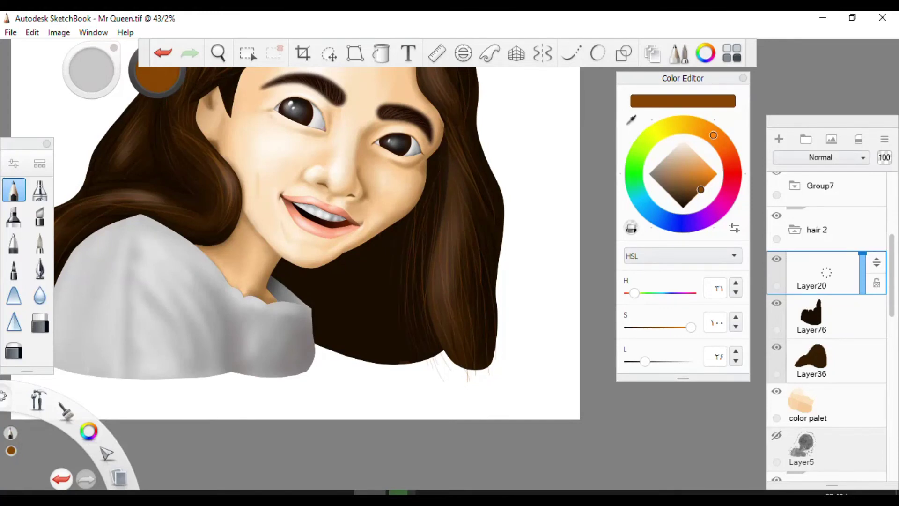
# Add Layer21 below Layer20 and paint near-black strands with lightness 4 over the back hair behind the neck.
pyautogui.moveTo(700, 190); pyautogui.dragTo(646, 269)
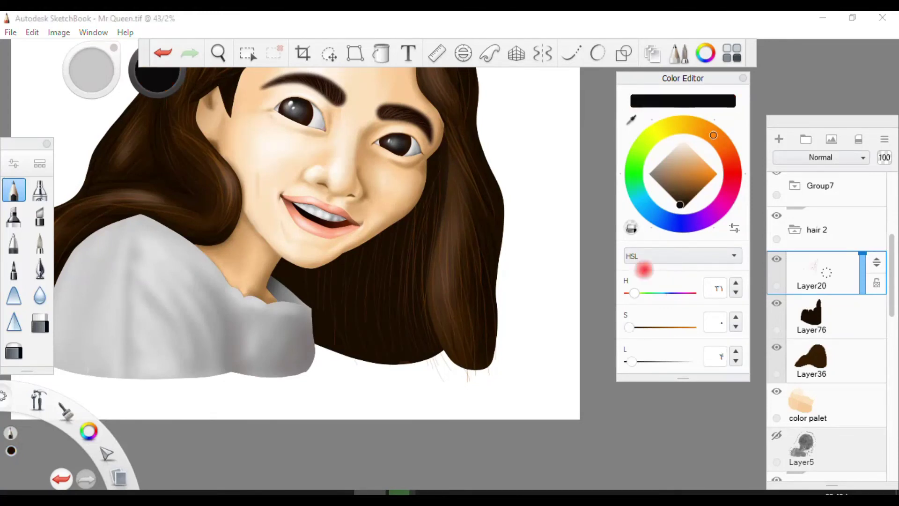
pyautogui.hotkey('ctrl', 'shift', 'n')
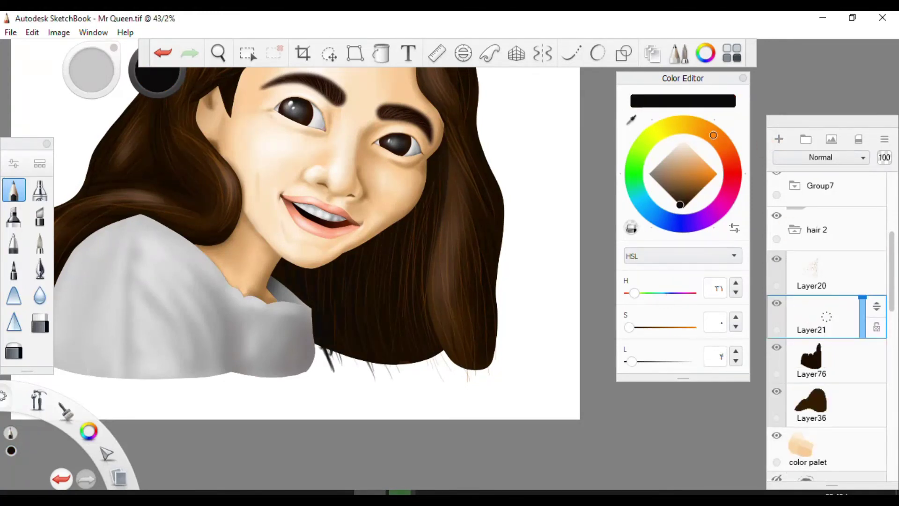
pyautogui.press('space')
pyautogui.moveTo(392, 257); pyautogui.dragTo(356, 281)
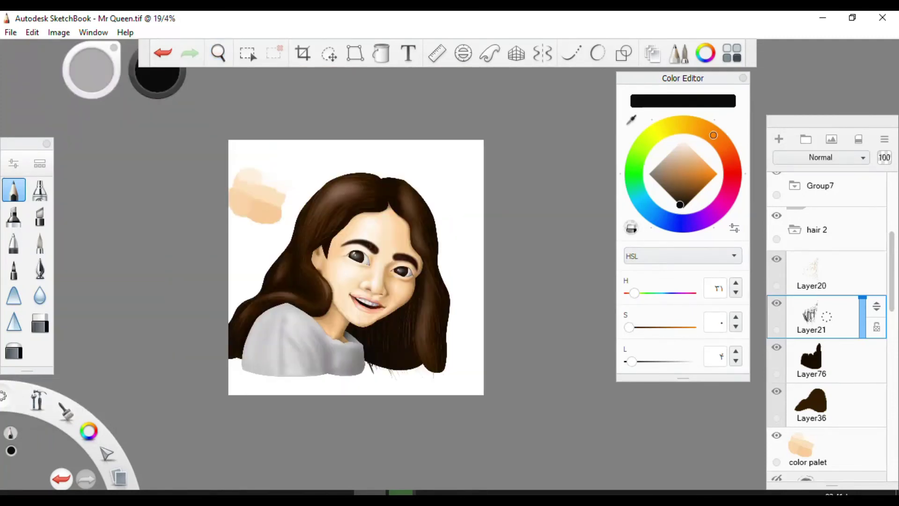
# Select the area outside the back hair with the Magic Wand on Layer36 and clear the stray strands on Layer20 and Layer21.
pyautogui.click(815, 272)
pyautogui.click(812, 403)
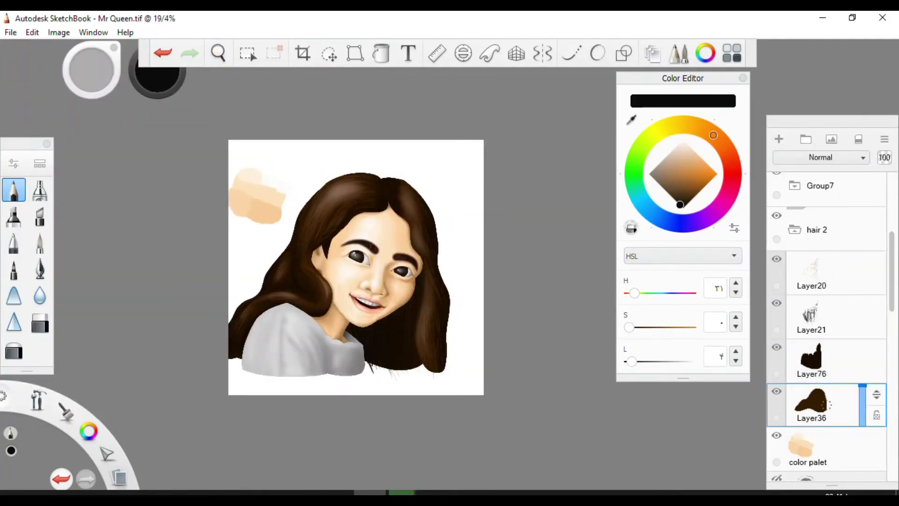
pyautogui.click(248, 52)
pyautogui.click(375, 305)
pyautogui.moveTo(829, 404); pyautogui.dragTo(826, 229)
pyautogui.scroll(5, 827, 281)
# Expand the hair group, add Layer22 above Layer71, and toggle the full etod group's visibility to compare.
pyautogui.click(795, 283)
pyautogui.click(812, 326)
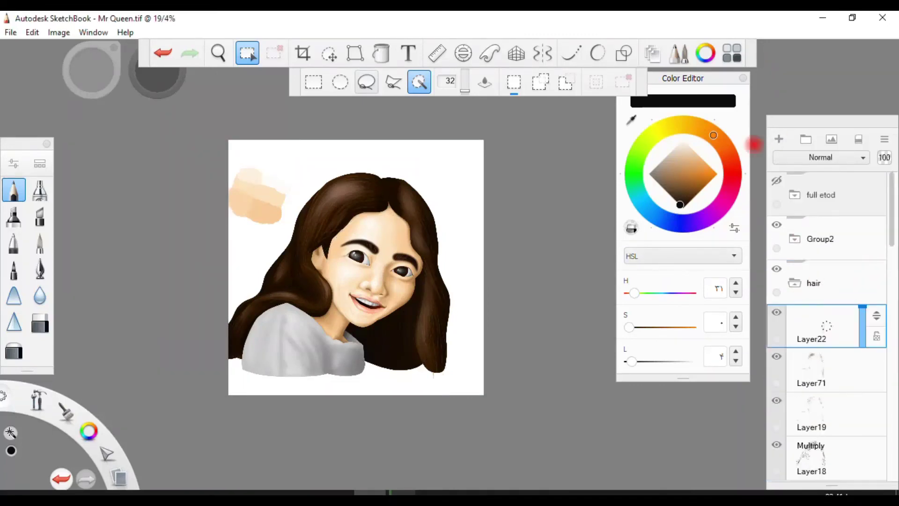
pyautogui.click(777, 181)
pyautogui.click(777, 181)
pyautogui.scroll(8, 345, 161)
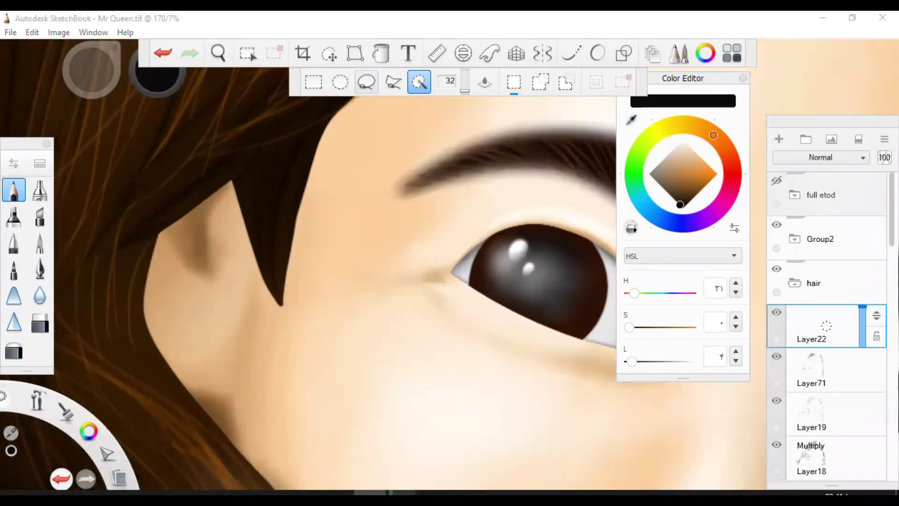
# Check the reference in the full etod group and paint thin dark brown strands over the forehead on Layer22 with Steady Stroke 74.
pyautogui.scroll(-2, 468, 281)
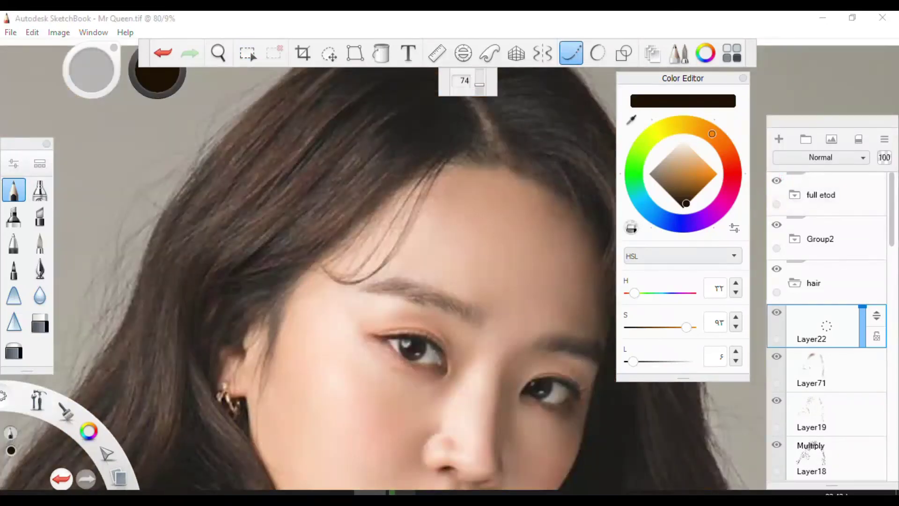
pyautogui.press('space')
pyautogui.scroll(-2, 374, 281)
pyautogui.click(571, 52)
pyautogui.click(777, 181)
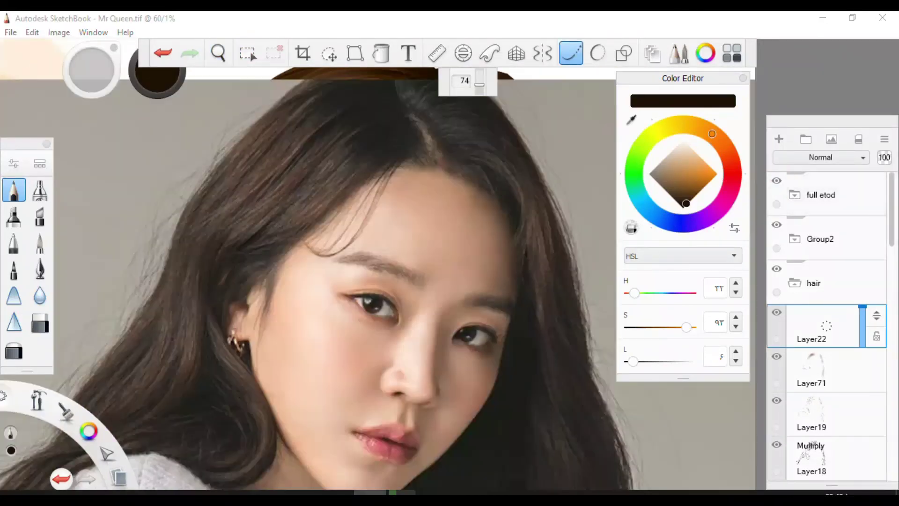
pyautogui.click(777, 180)
pyautogui.moveTo(439, 172); pyautogui.dragTo(319, 228)
pyautogui.press('space')
pyautogui.moveTo(422, 159); pyautogui.dragTo(408, 154)
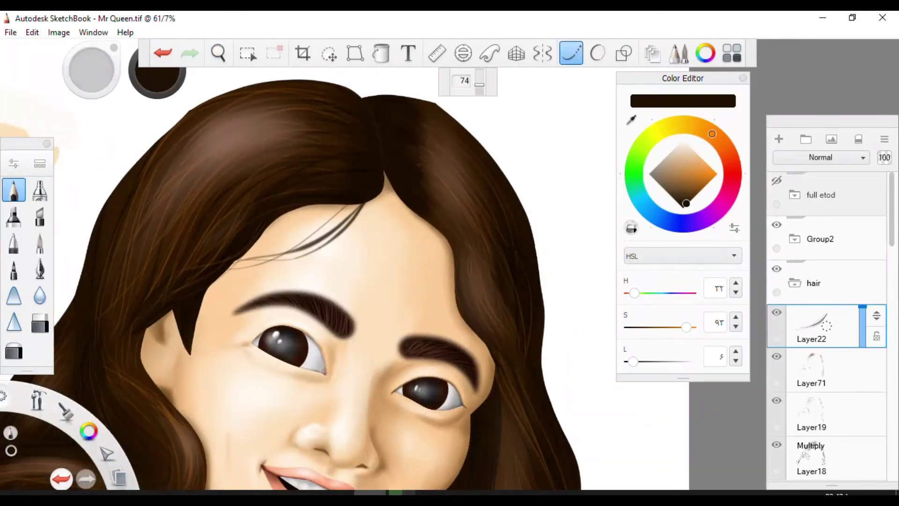
# Hide Layer19 and Layer18 and paint dark shading on Layer72 along the hairline beside the forehead, from the parting down.
pyautogui.scroll(-3, 827, 281)
pyautogui.click(812, 312)
pyautogui.press('space')
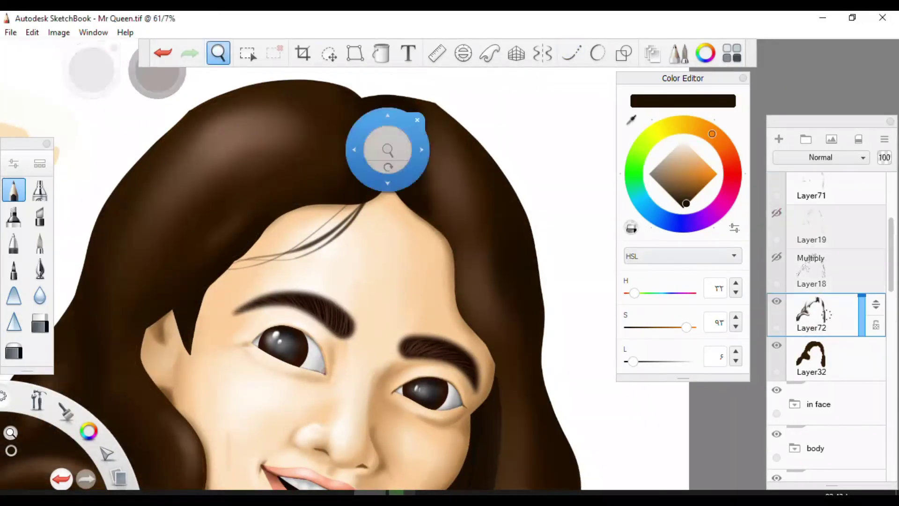
pyautogui.moveTo(387, 150); pyautogui.dragTo(393, 141)
pyautogui.scroll(-5, 258, 159)
pyautogui.scroll(2, 257, 160)
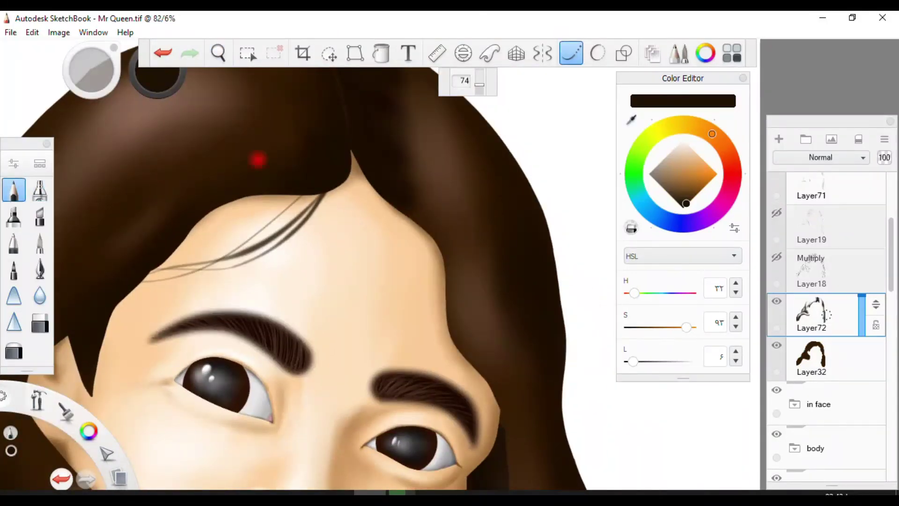
pyautogui.click(571, 52)
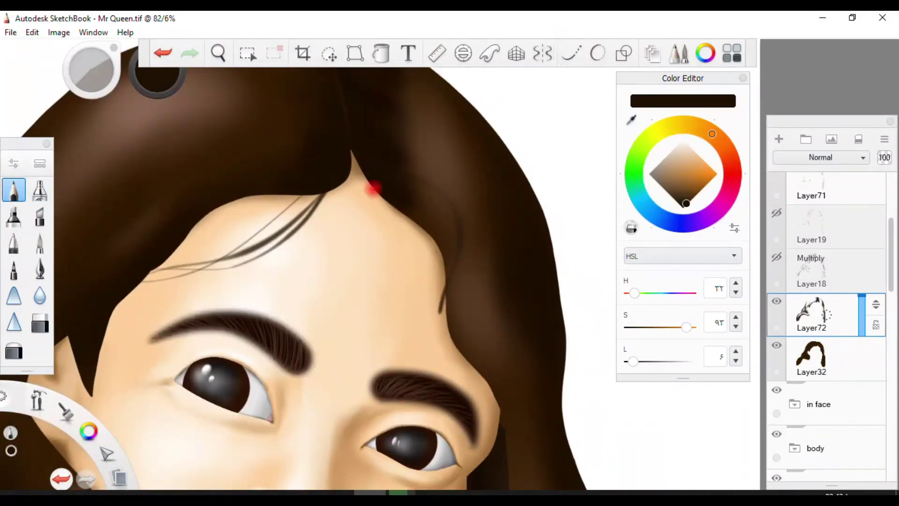
pyautogui.moveTo(372, 187)
pyautogui.mouseDown()
pyautogui.moveTo(433, 236)
pyautogui.moveTo(447, 283)
pyautogui.mouseUp()
pyautogui.moveTo(422, 230); pyautogui.dragTo(445, 319)
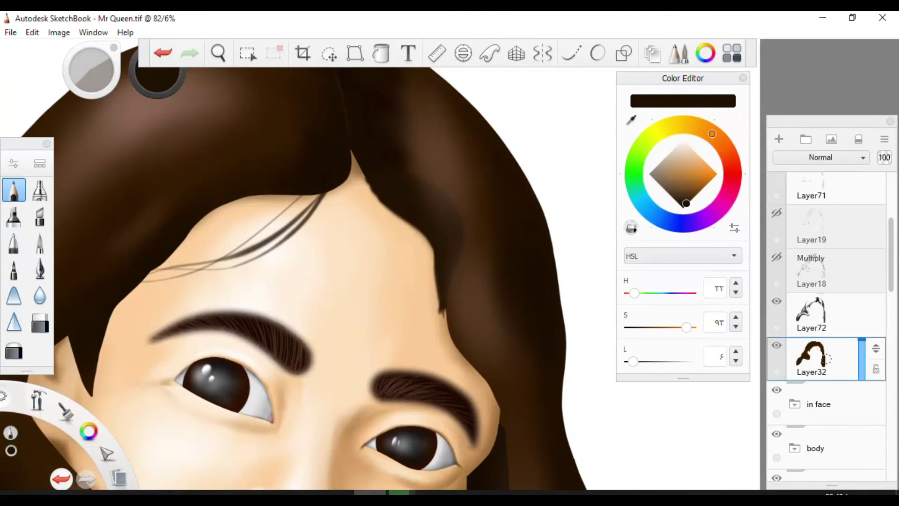
# Clear the Layer72 shading that spills outside Layer32's hair shape, soften the rest, and show Layer18 and Layer19 again.
pyautogui.keyDown('ctrl'); pyautogui.click(817, 309); pyautogui.keyUp('ctrl')
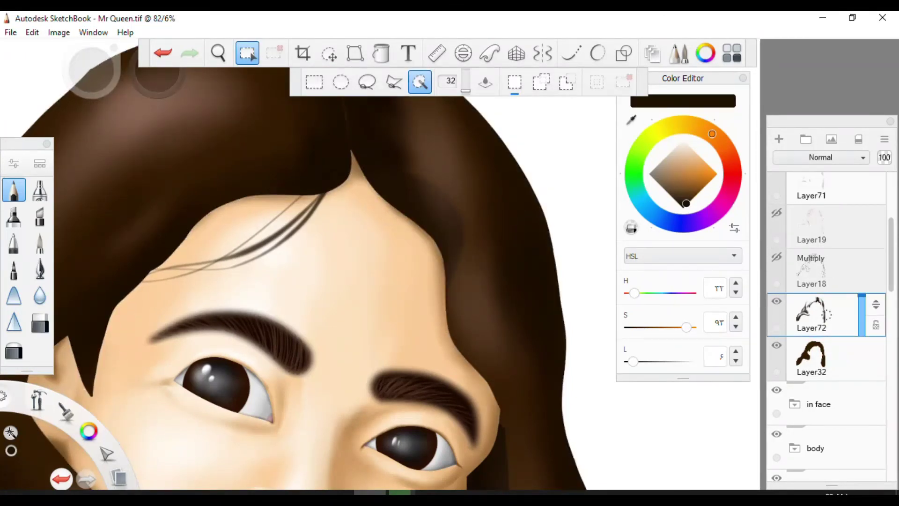
pyautogui.click(39, 295)
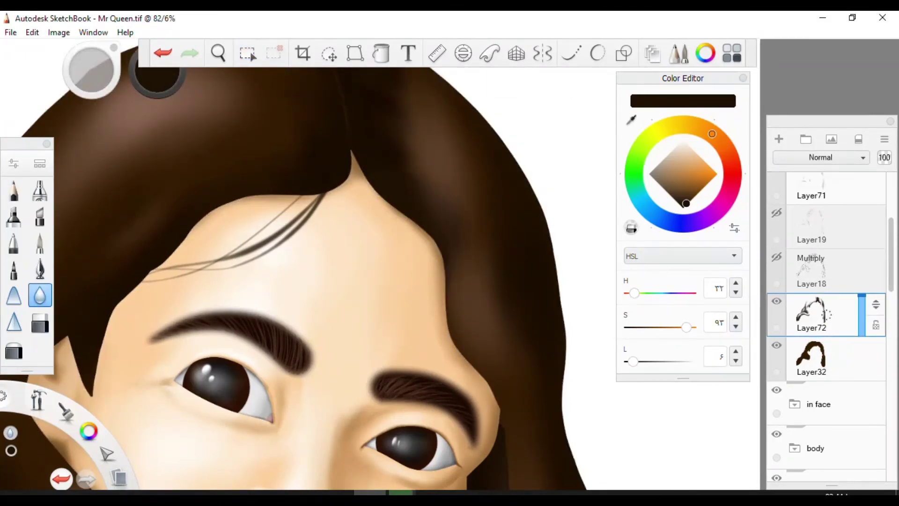
pyautogui.click(777, 257)
pyautogui.click(777, 212)
pyautogui.scroll(-5, 422, 186)
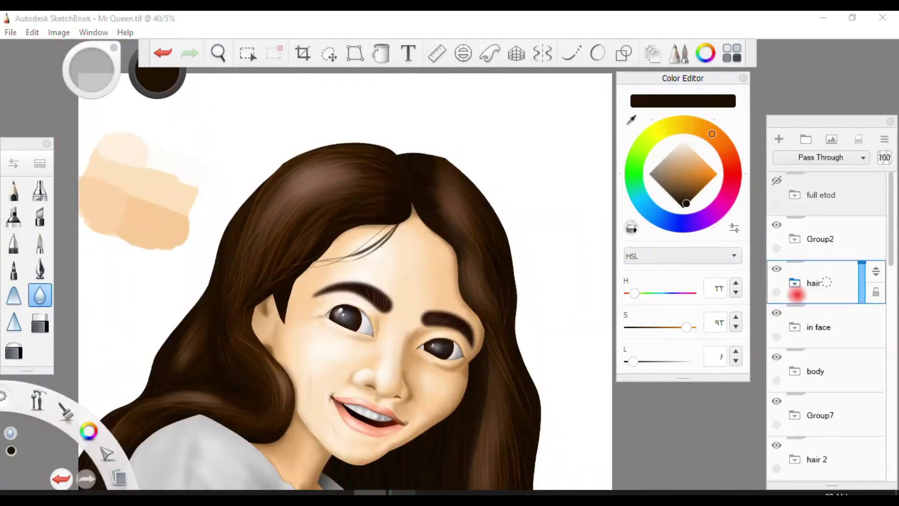
# Add Layer23 above Layer7 in the in face group and pick a dark reddish brown (15, 55, 22) from the mouth corner.
pyautogui.press('space')
pyautogui.scroll(8, 381, 241)
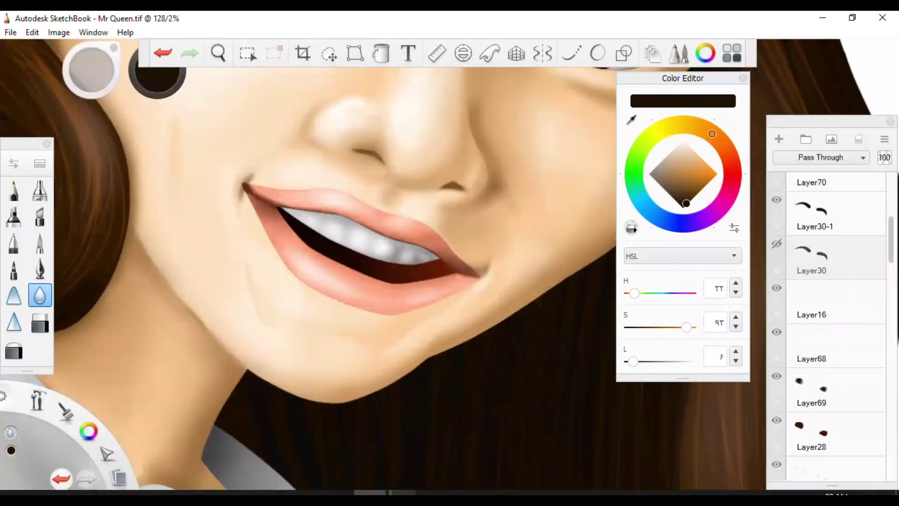
pyautogui.scroll(-5, 889, 287)
pyautogui.scroll(-4, 888, 287)
pyautogui.click(824, 372)
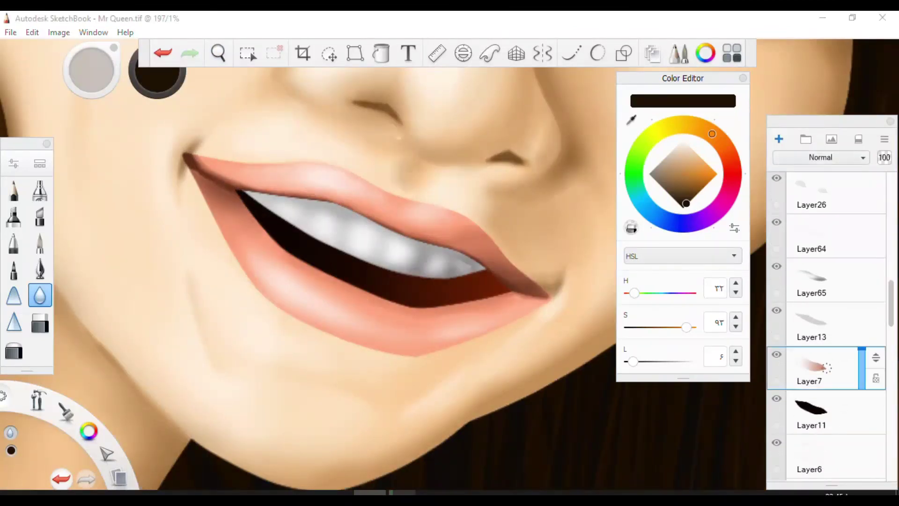
pyautogui.hotkey('ctrl', 'z')
pyautogui.scroll(5, 216, 146)
pyautogui.keyDown('alt'); pyautogui.click(217, 147); pyautogui.keyUp('alt')
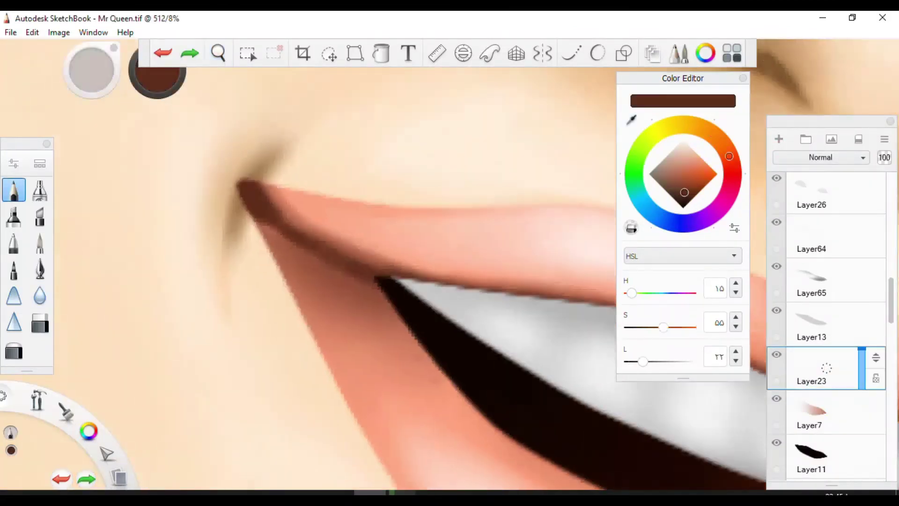
# Draw short dark brown crease lines across the upper lip on Layer23.
pyautogui.scroll(-4, 331, 176)
pyautogui.scroll(2, 413, 254)
pyautogui.scroll(2, 412, 254)
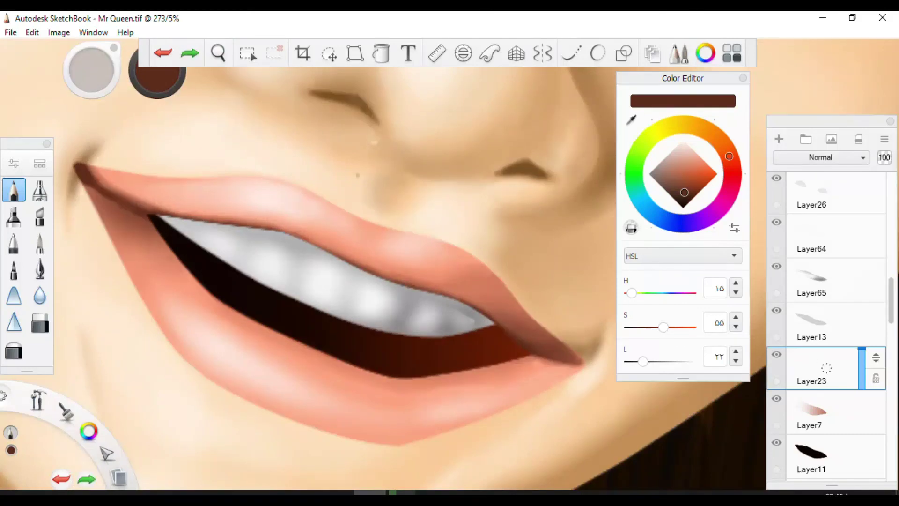
pyautogui.moveTo(483, 281); pyautogui.dragTo(446, 297)
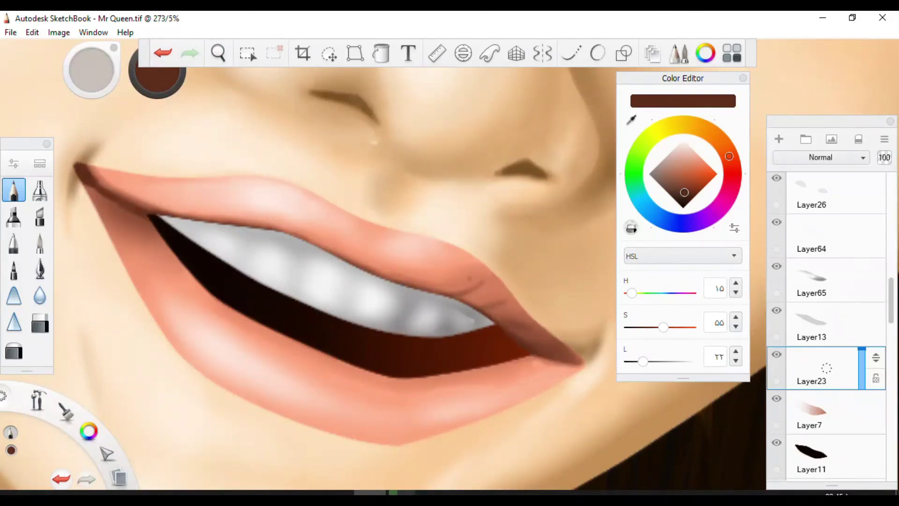
pyautogui.moveTo(301, 235); pyautogui.dragTo(282, 210)
pyautogui.moveTo(262, 224)
pyautogui.mouseDown()
pyautogui.moveTo(239, 204)
pyautogui.moveTo(198, 205)
pyautogui.mouseUp()
pyautogui.moveTo(174, 201); pyautogui.dragTo(156, 191)
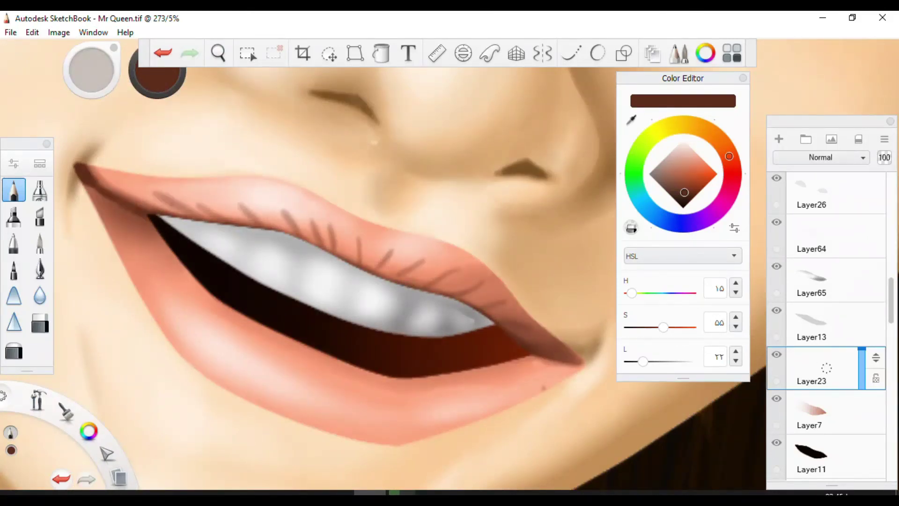
# Draw dark brown crease lines running outward across the lower lip, from one mouth corner to the other.
pyautogui.moveTo(527, 359); pyautogui.dragTo(564, 397)
pyautogui.moveTo(510, 362); pyautogui.dragTo(538, 402)
pyautogui.moveTo(480, 371); pyautogui.dragTo(489, 418)
pyautogui.moveTo(448, 376); pyautogui.dragTo(451, 435)
pyautogui.moveTo(402, 380); pyautogui.dragTo(399, 430)
pyautogui.moveTo(349, 367); pyautogui.dragTo(330, 419)
pyautogui.moveTo(312, 368); pyautogui.dragTo(276, 430)
pyautogui.moveTo(262, 334); pyautogui.dragTo(230, 370)
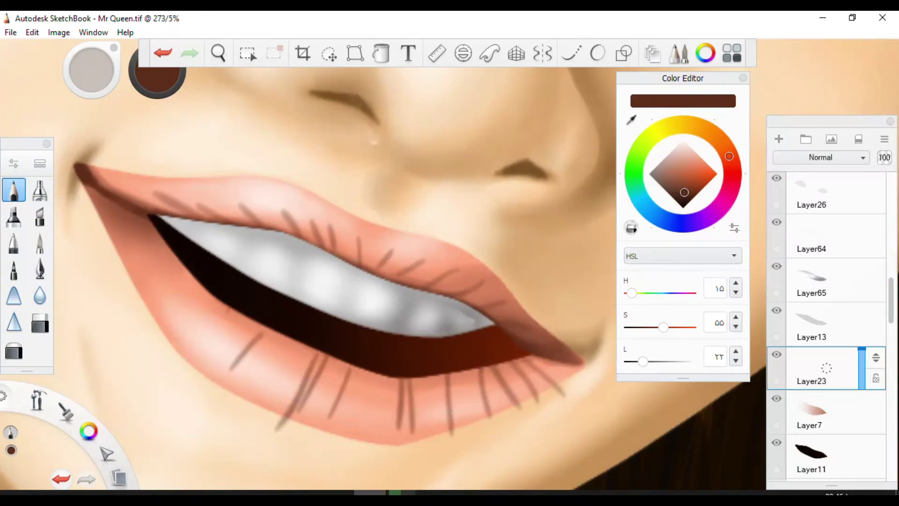
pyautogui.moveTo(225, 306); pyautogui.dragTo(177, 345)
pyautogui.moveTo(193, 274); pyautogui.dragTo(140, 303)
pyautogui.moveTo(178, 248); pyautogui.dragTo(125, 262)
pyautogui.moveTo(149, 195); pyautogui.dragTo(91, 221)
# Add lengthwise crease lines between the existing creases on the lower and upper lips.
pyautogui.moveTo(405, 398); pyautogui.dragTo(344, 389)
pyautogui.moveTo(340, 412); pyautogui.dragTo(221, 352)
pyautogui.moveTo(305, 373); pyautogui.dragTo(160, 292)
pyautogui.moveTo(177, 282); pyautogui.dragTo(151, 256)
pyautogui.moveTo(482, 399); pyautogui.dragTo(414, 422)
pyautogui.moveTo(533, 382); pyautogui.dragTo(505, 370)
pyautogui.moveTo(507, 315); pyautogui.dragTo(476, 288)
pyautogui.moveTo(472, 291); pyautogui.dragTo(369, 250)
pyautogui.moveTo(386, 257); pyautogui.dragTo(329, 220)
pyautogui.moveTo(328, 241); pyautogui.dragTo(224, 210)
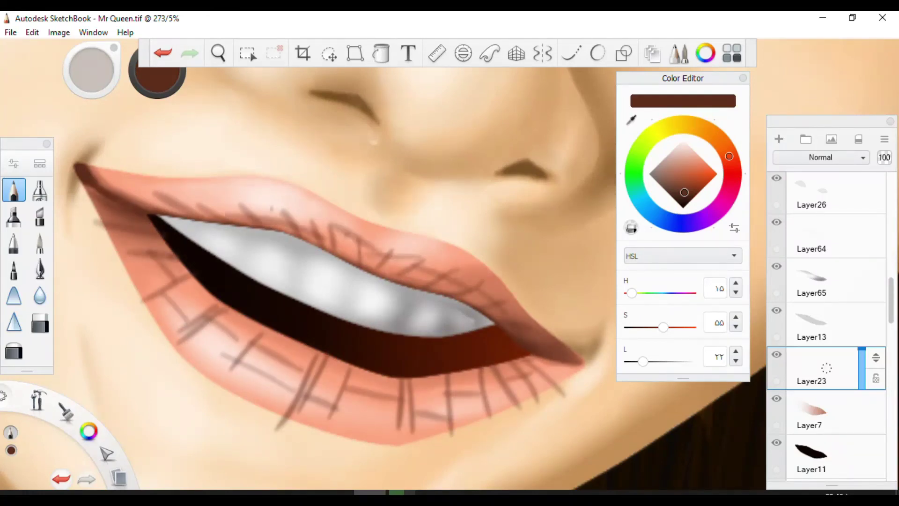
pyautogui.moveTo(309, 215); pyautogui.dragTo(227, 200)
pyautogui.moveTo(224, 208); pyautogui.dragTo(135, 189)
# Set Layer23 to Overlay blending at 56 opacity and move it below Layer6, directly above Layer63.
pyautogui.click(820, 157)
pyautogui.click(802, 316)
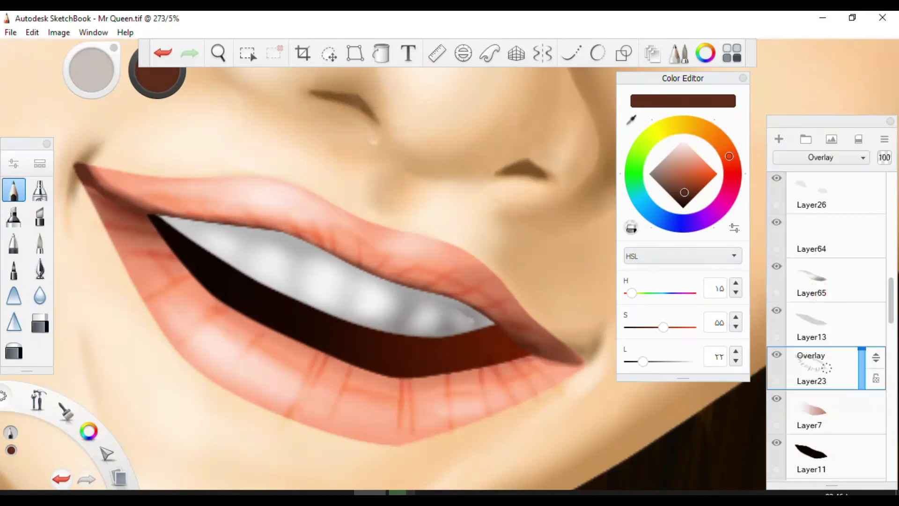
pyautogui.scroll(-3, 826, 281)
pyautogui.click(777, 299)
pyautogui.click(778, 298)
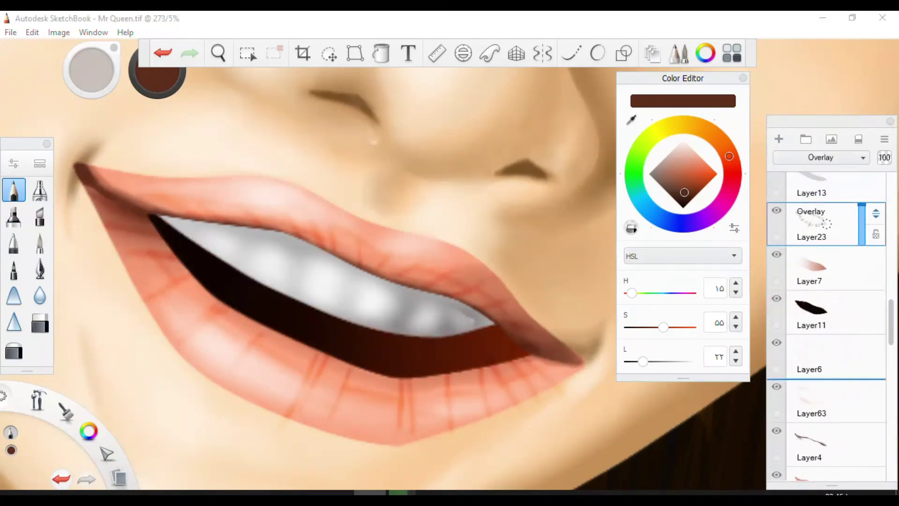
pyautogui.hotkey('ctrl', 'z')
pyautogui.hotkey('ctrl', 'y')
pyautogui.scroll(-3, 827, 328)
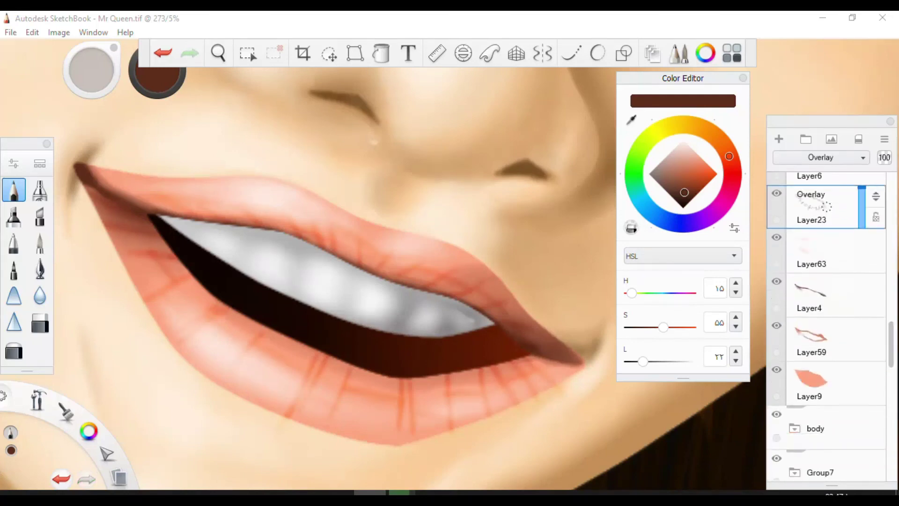
pyautogui.scroll(-5, 418, 341)
pyautogui.moveTo(861, 187); pyautogui.dragTo(861, 204)
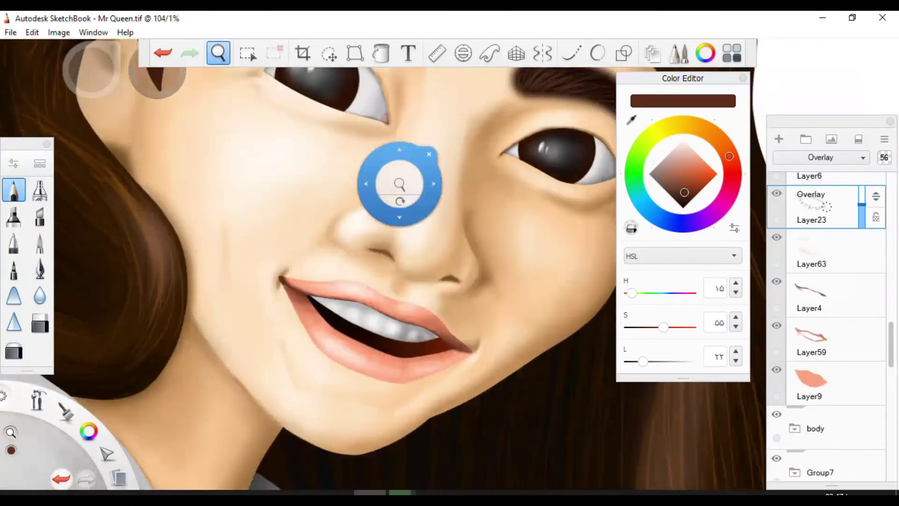
# Add Layer24 above Layer23, paint short white highlight strokes on the lips, and save the file.
pyautogui.hotkey('ctrl', 'shift', 'n')
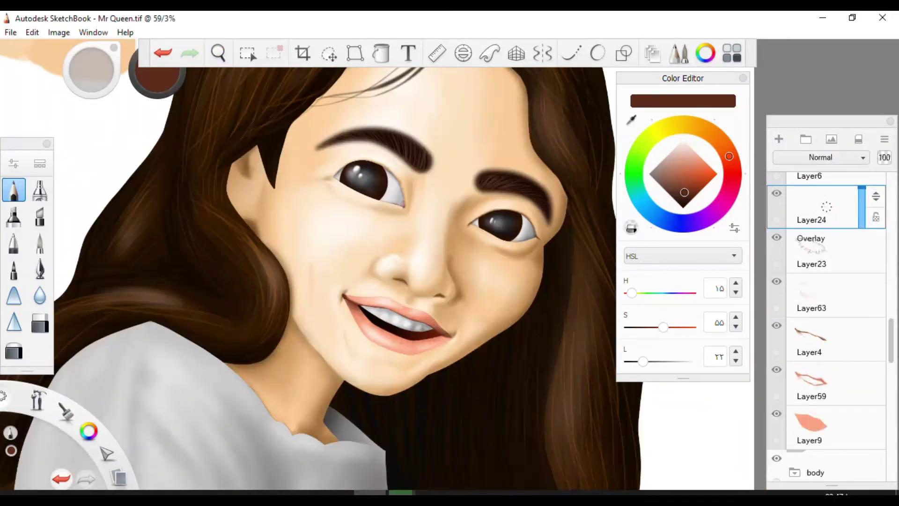
pyautogui.moveTo(411, 287); pyautogui.dragTo(468, 281)
pyautogui.scroll(3, 354, 270)
pyautogui.moveTo(352, 302); pyautogui.dragTo(343, 323)
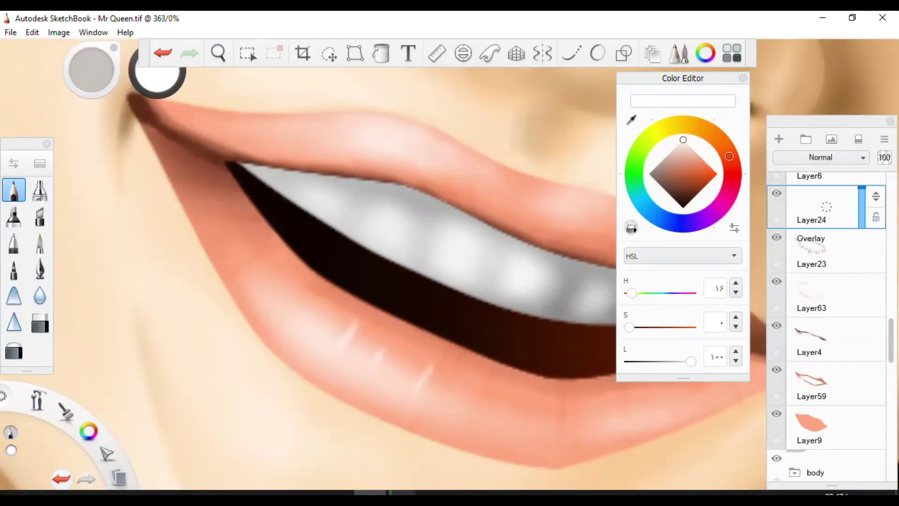
pyautogui.scroll(-3, 450, 262)
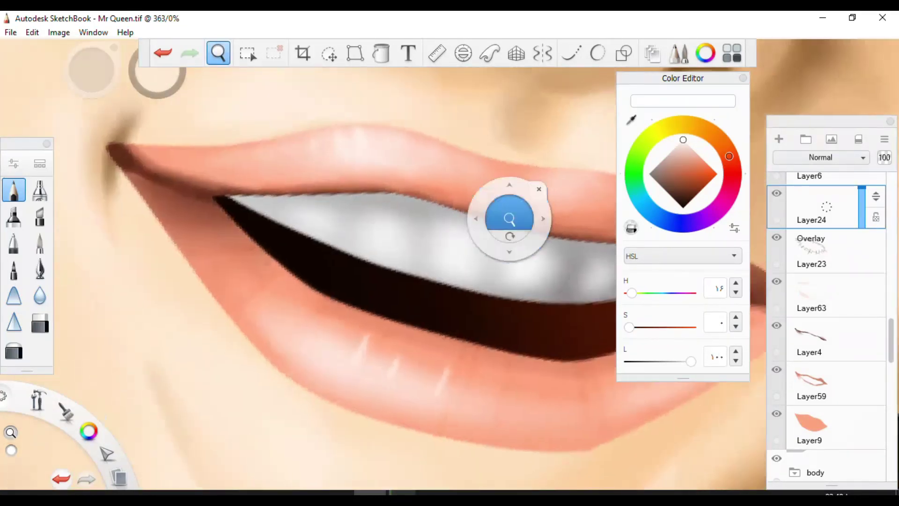
pyautogui.moveTo(510, 215); pyautogui.dragTo(407, 187)
pyautogui.hotkey('ctrl', 's')
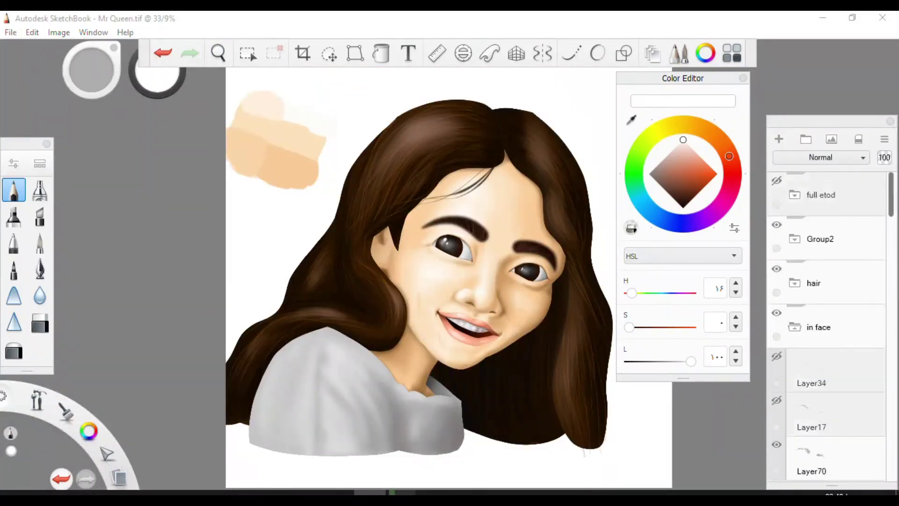
# Add Layer25 above Layer72 in the hair group and airbrush near-black shadows with lightness 3 over the hair folds and beside the face.
pyautogui.scroll(2, 474, 281)
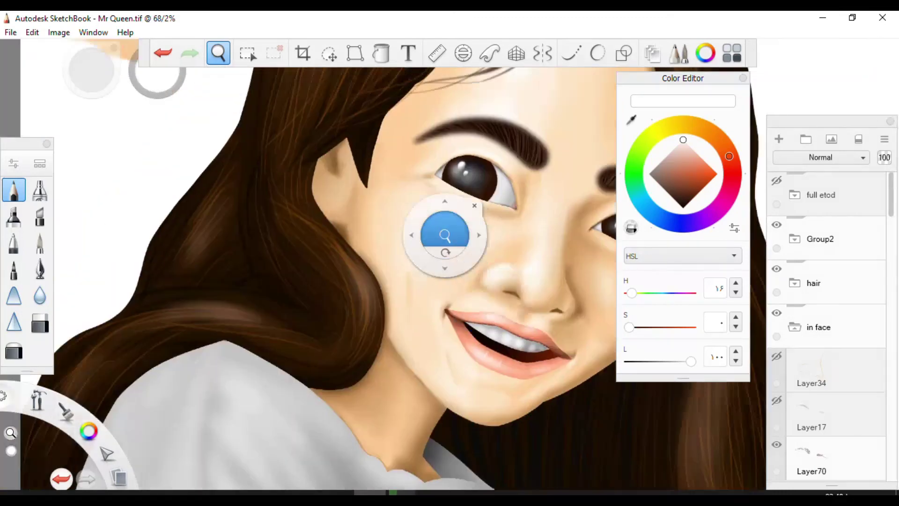
pyautogui.click(814, 283)
pyautogui.scroll(-3, 827, 304)
pyautogui.hotkey('ctrl', 'shift', 'n')
pyautogui.click(40, 190)
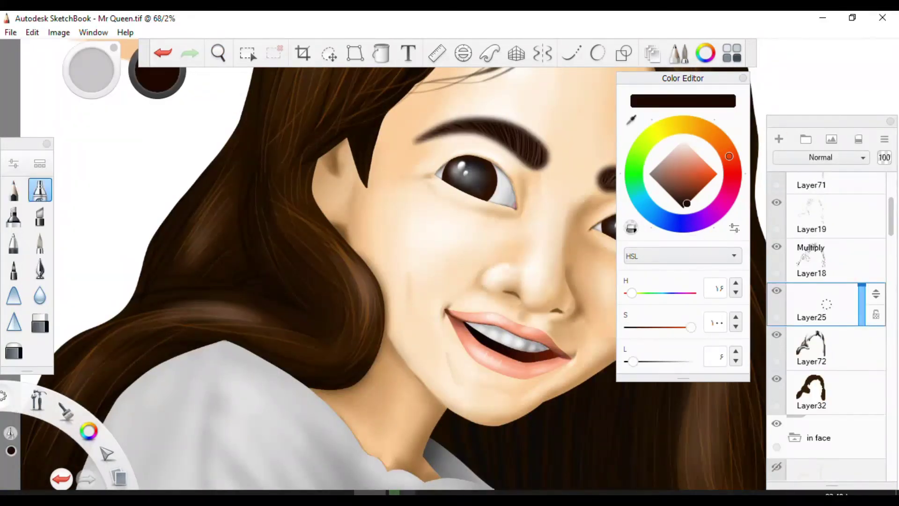
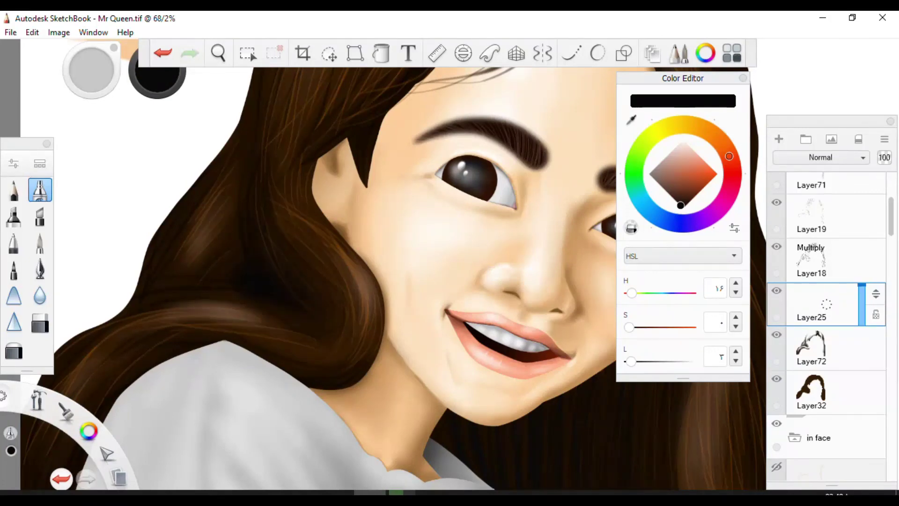
pyautogui.press('space')
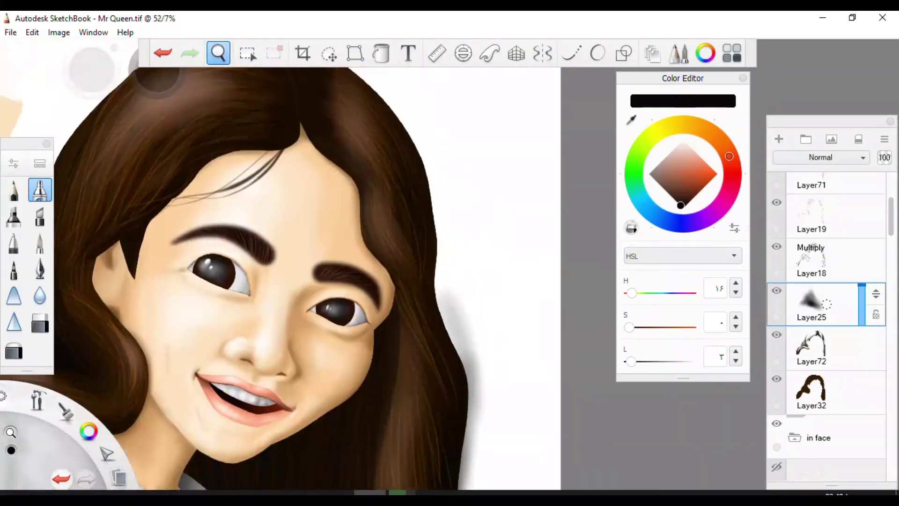
pyautogui.scroll(2, 262, 276)
pyautogui.moveTo(157, 73); pyautogui.dragTo(240, 183)
pyautogui.moveTo(435, 283); pyautogui.dragTo(413, 324)
pyautogui.scroll(-6, 413, 324)
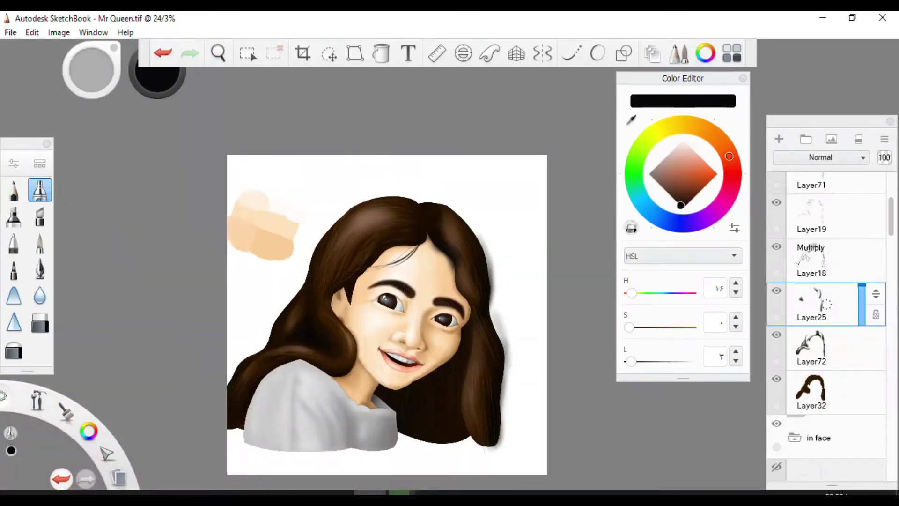
# Select the area outside the front hair with the Magic Wand on Layer32 and clear the airbrush overspill on Layer25.
pyautogui.scroll(-3, 827, 328)
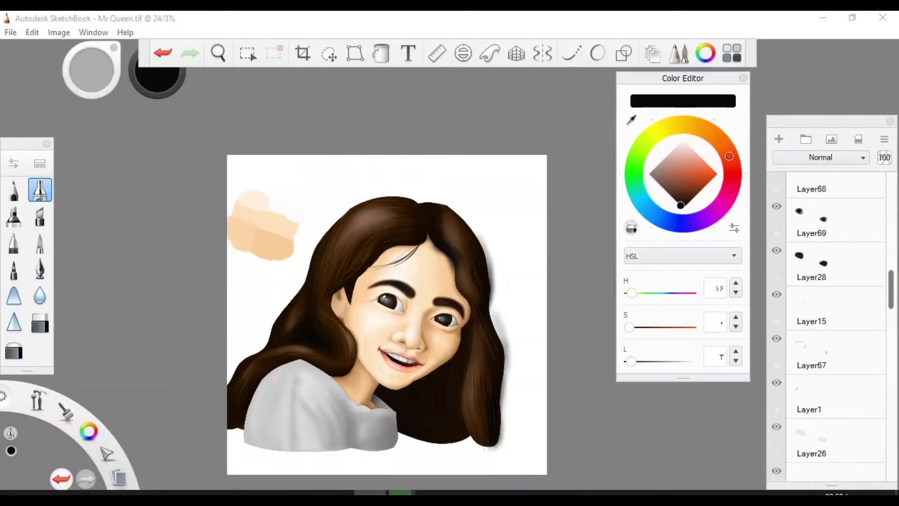
pyautogui.click(247, 53)
pyautogui.click(515, 281)
pyautogui.hotkey('ctrl', 'd')
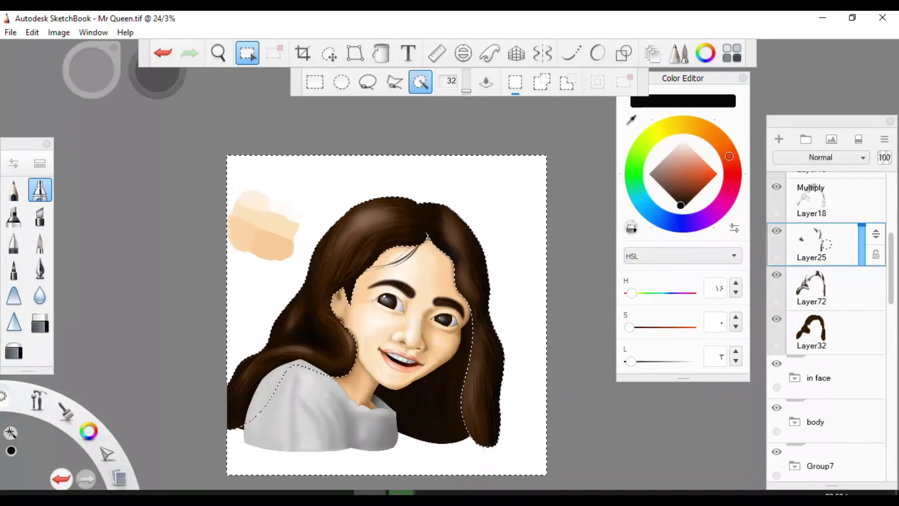
# Airbrush white highlights with lightness 100 on Layer37, over the crown and the lower hair waves.
pyautogui.scroll(5, 409, 316)
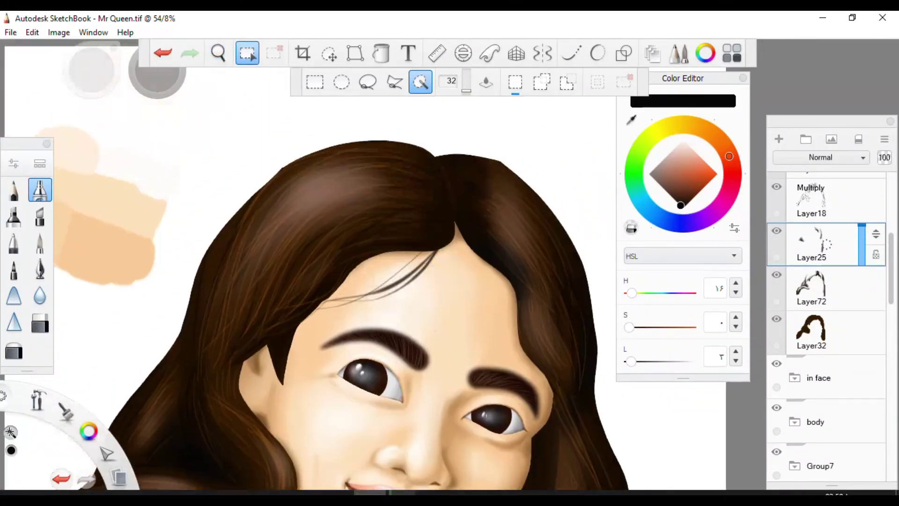
pyautogui.scroll(4, 826, 328)
pyautogui.click(824, 262)
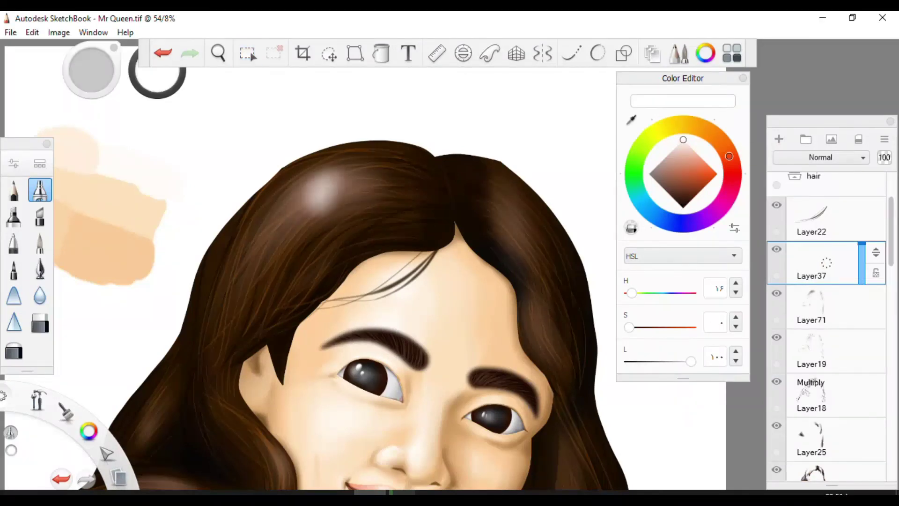
pyautogui.moveTo(328, 190); pyautogui.dragTo(296, 214)
pyautogui.moveTo(328, 356); pyautogui.dragTo(360, 51)
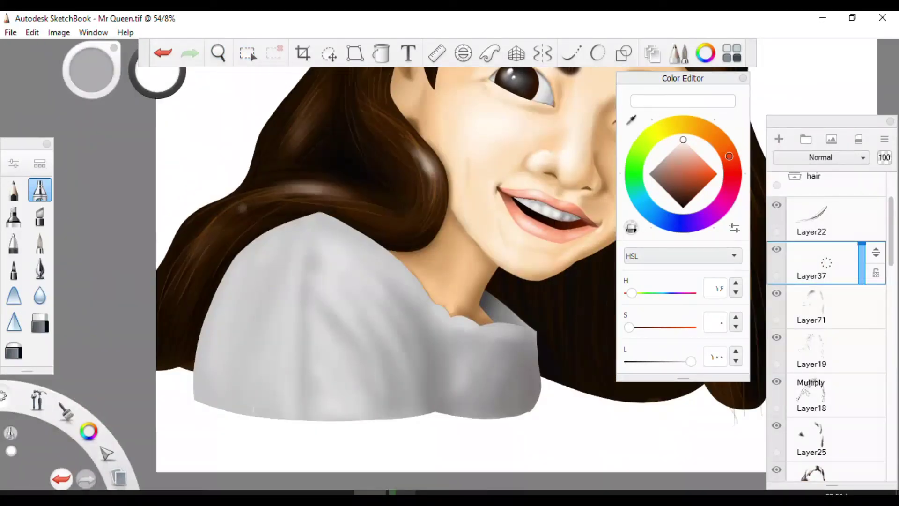
pyautogui.moveTo(244, 168); pyautogui.dragTo(262, 155)
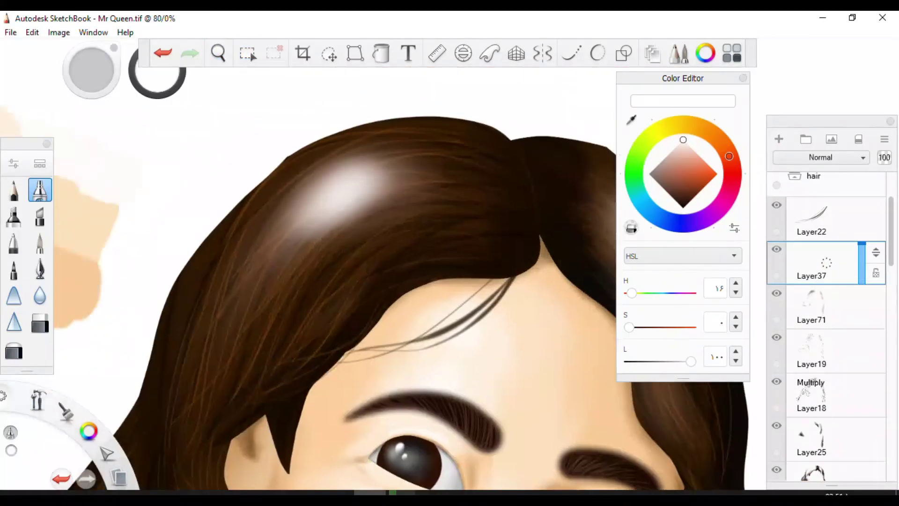
# Soften and trim the white highlights on Layer37 with the soft eraser, along the crown and the lower hair waves.
pyautogui.press('e')
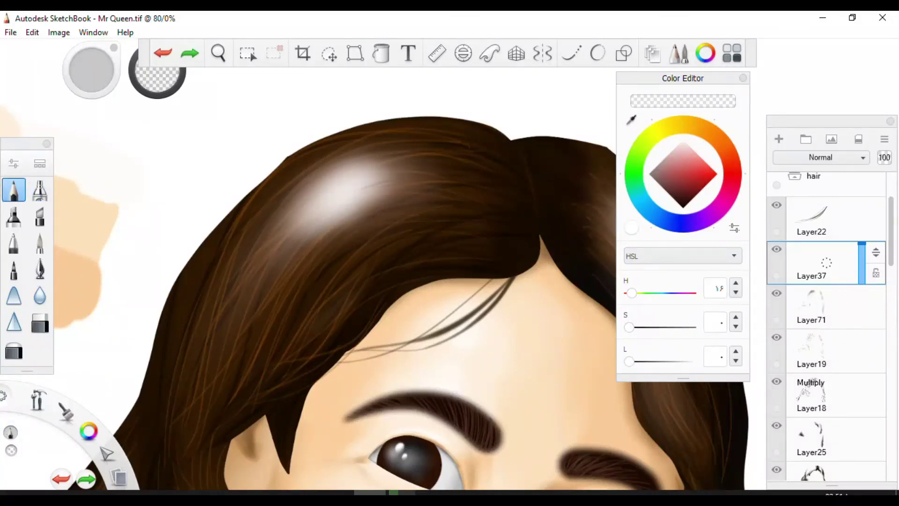
pyautogui.click(372, 177)
pyautogui.moveTo(412, 201); pyautogui.dragTo(416, 192)
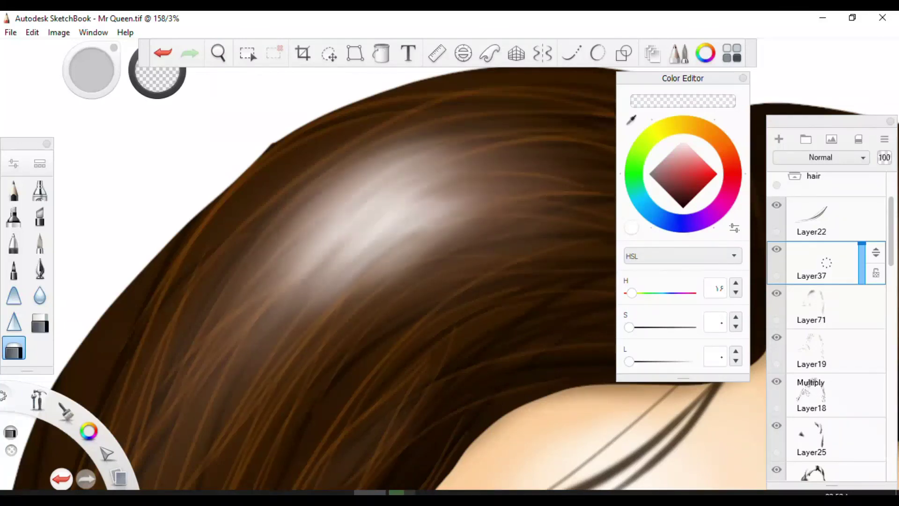
pyautogui.moveTo(431, 206); pyautogui.dragTo(307, 263)
pyautogui.moveTo(397, 178)
pyautogui.mouseDown()
pyautogui.moveTo(468, 203)
pyautogui.moveTo(419, 204)
pyautogui.moveTo(489, 232)
pyautogui.mouseUp()
pyautogui.moveTo(291, 161); pyautogui.dragTo(315, 211)
pyautogui.moveTo(250, 161); pyautogui.dragTo(263, 155)
pyautogui.moveTo(253, 196); pyautogui.dragTo(280, 242)
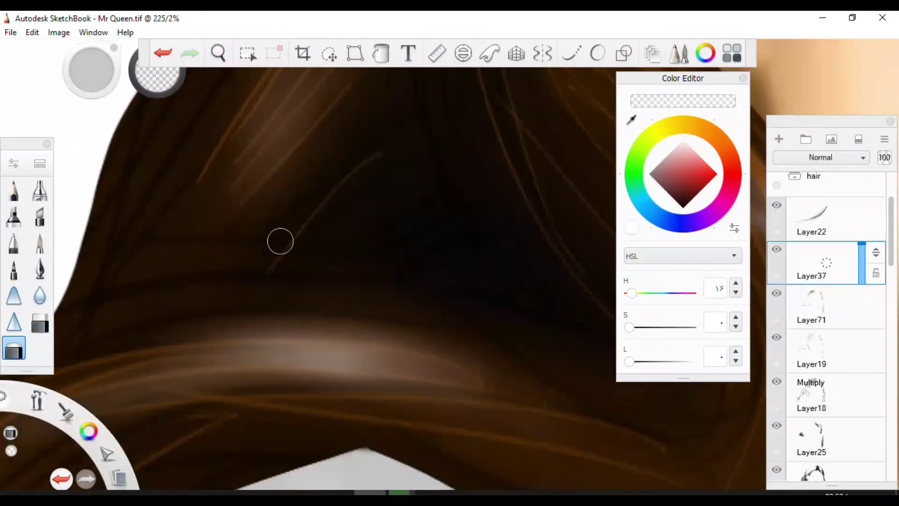
pyautogui.moveTo(229, 176); pyautogui.dragTo(347, 217)
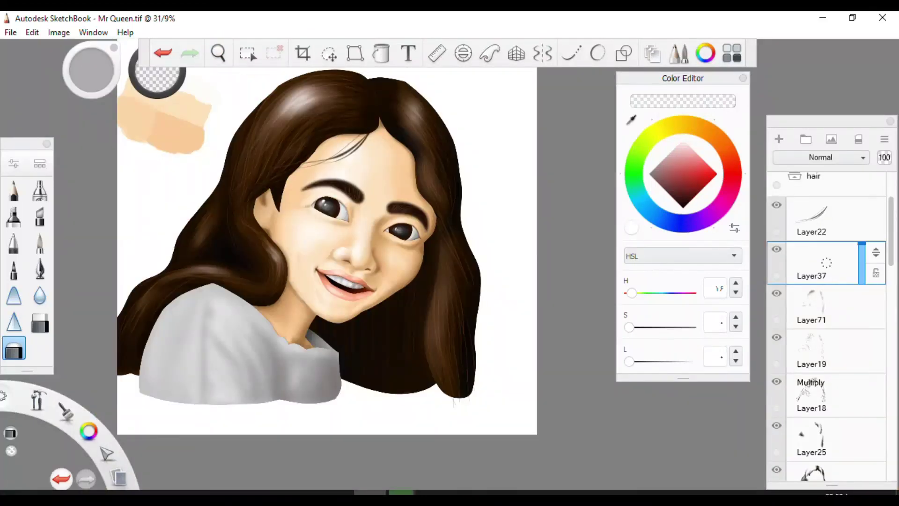
# Collapse the hair group, expand the body group and add Layer41 above Layer2.
pyautogui.click(795, 175)
pyautogui.click(795, 220)
pyautogui.click(794, 220)
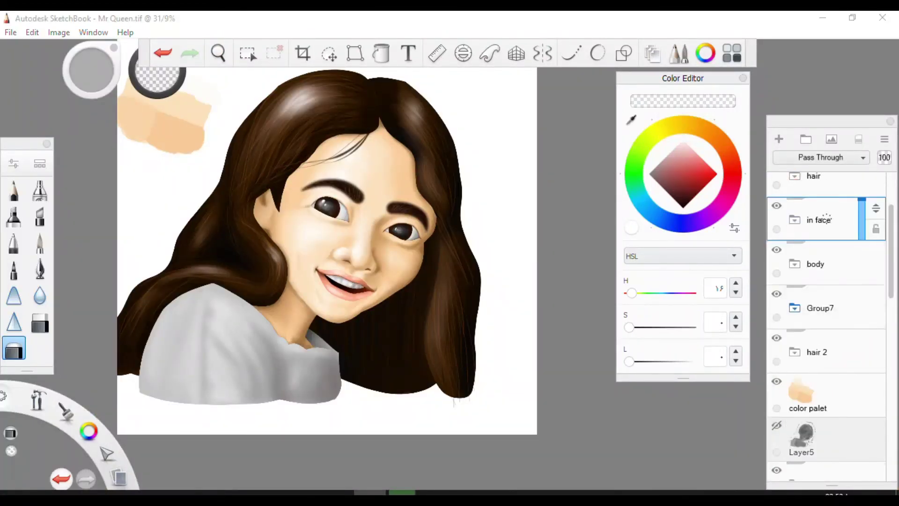
pyautogui.click(779, 294)
pyautogui.scroll(4, 287, 149)
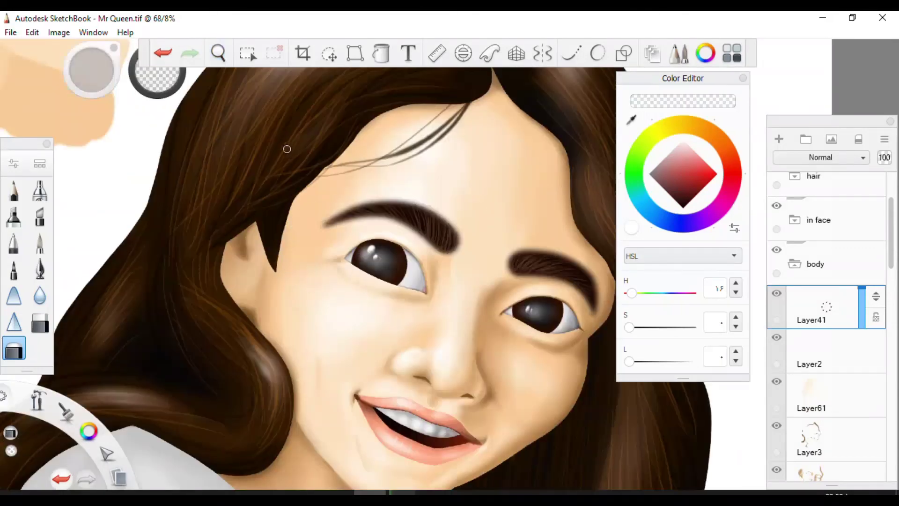
pyautogui.scroll(4, 431, 237)
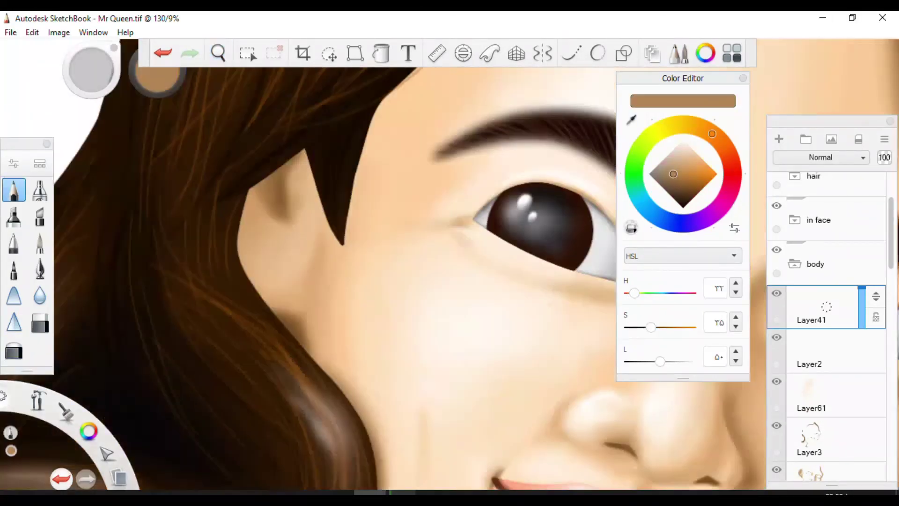
# Airbrush a brown shadow with hue 31, saturation 49 and lightness 32 on Layer41 beside the ear, and erase the excess with transparent color.
pyautogui.moveTo(393, 219); pyautogui.dragTo(393, 141)
pyautogui.moveTo(241, 229); pyautogui.dragTo(241, 249)
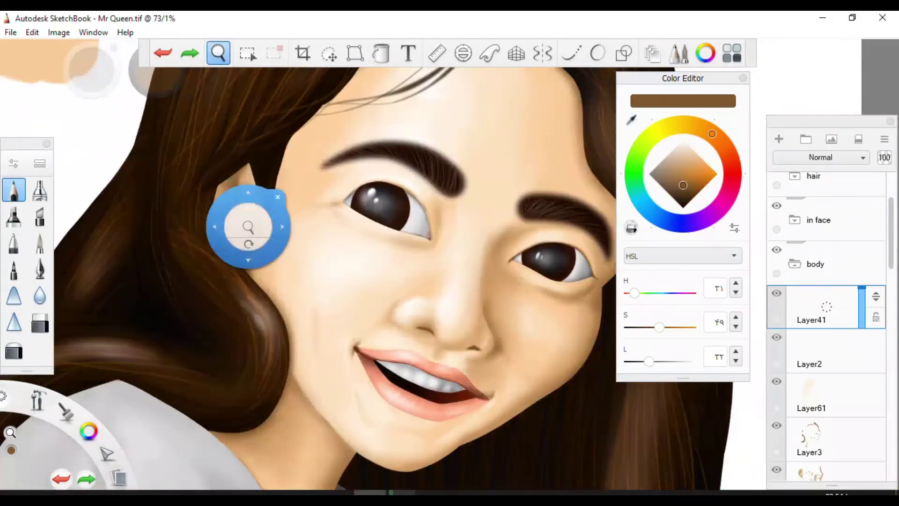
pyautogui.click(40, 190)
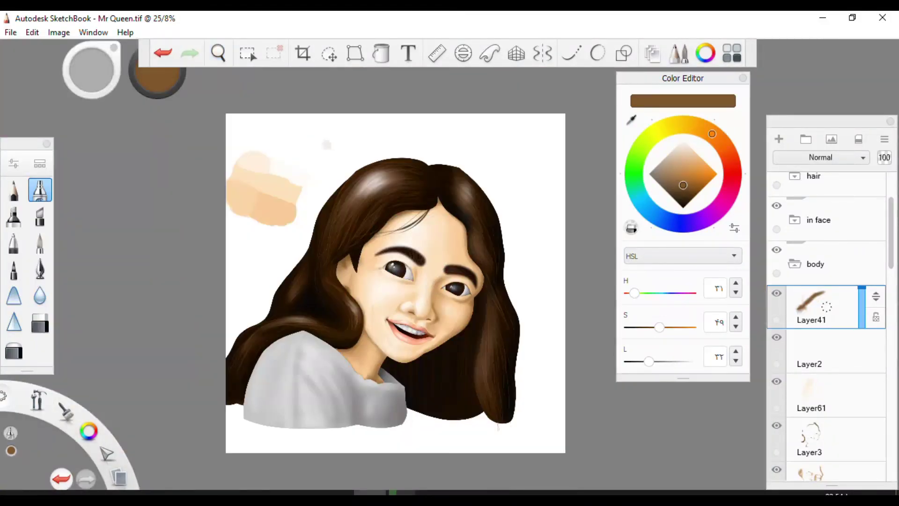
pyautogui.press('space')
pyautogui.moveTo(367, 265); pyautogui.dragTo(292, 215)
pyautogui.moveTo(390, 182); pyautogui.dragTo(384, 188)
pyautogui.moveTo(371, 230); pyautogui.dragTo(371, 225)
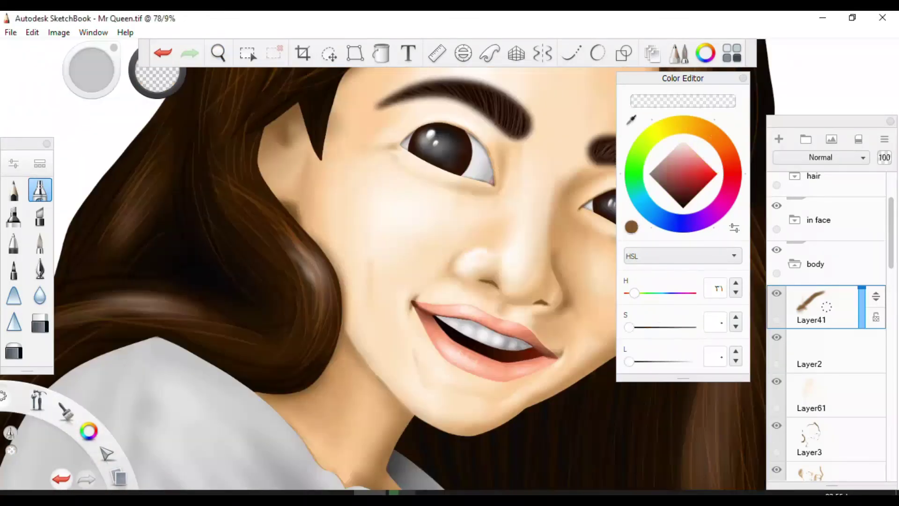
# Select Layer61 in the body group and examine the skin shading around the cheek, nose and mouth.
pyautogui.scroll(-3, 824, 281)
pyautogui.click(777, 259)
pyautogui.click(813, 271)
pyautogui.scroll(5, 435, 365)
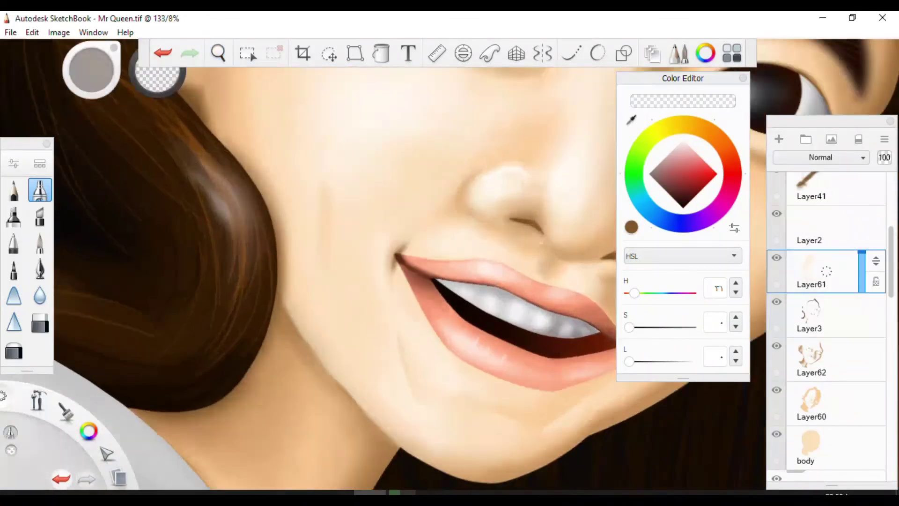
pyautogui.scroll(-4, 428, 235)
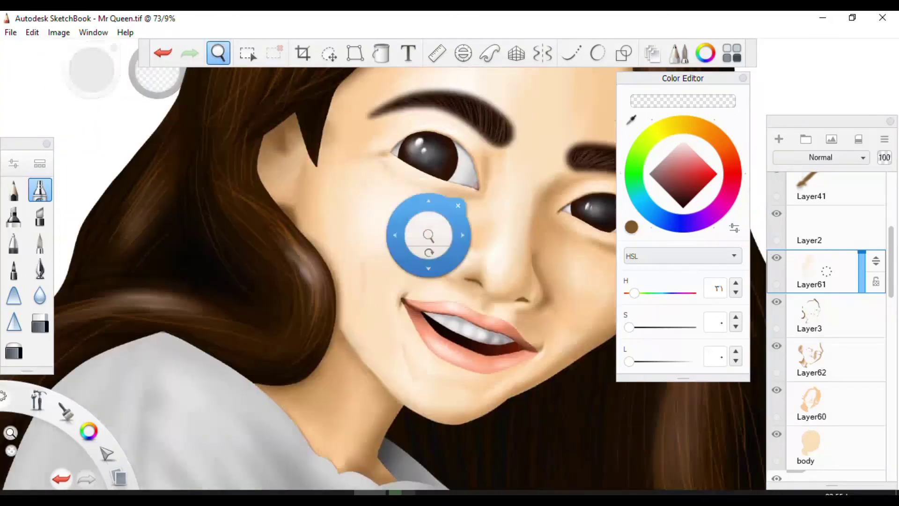
pyautogui.scroll(3, 428, 235)
pyautogui.scroll(-5, 824, 304)
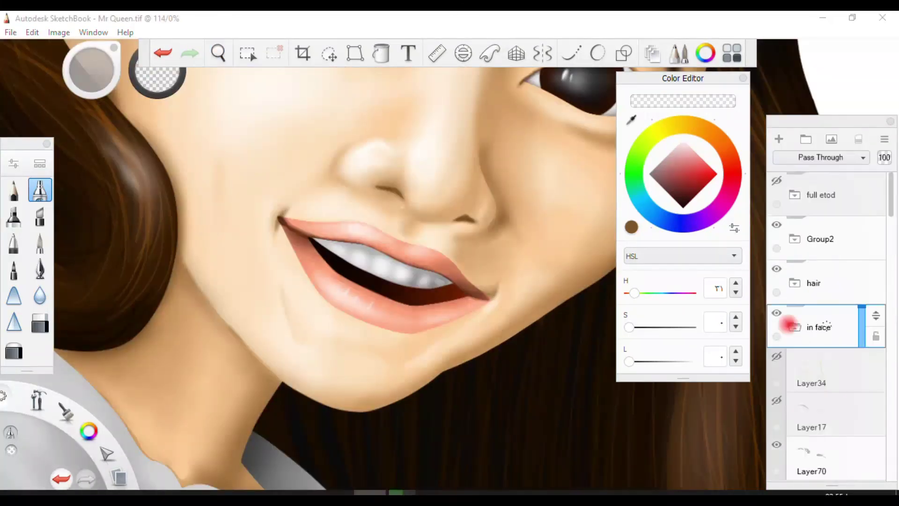
# Blend the teeth shading on Layer65 with the Blur brush, select Layer64 and restore the brown paint color.
pyautogui.click(812, 311)
pyautogui.click(40, 295)
pyautogui.scroll(6, 442, 257)
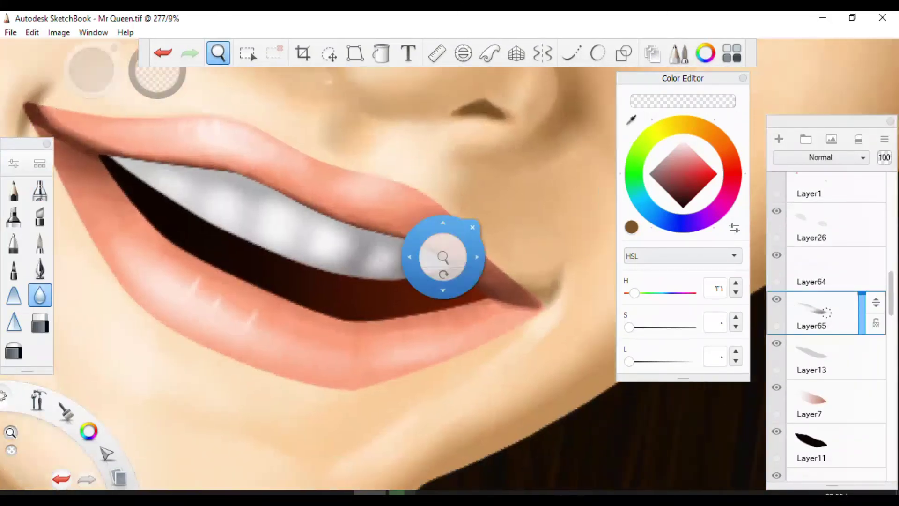
pyautogui.click(812, 269)
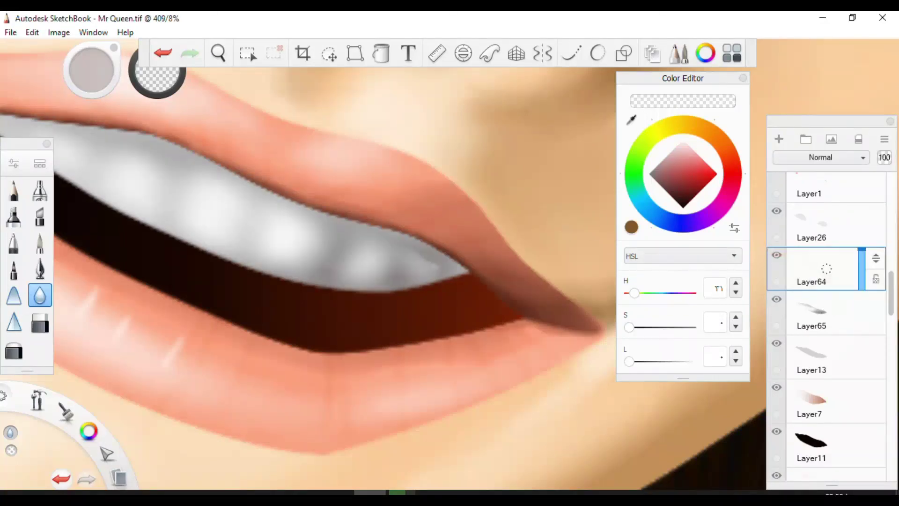
pyautogui.click(632, 227)
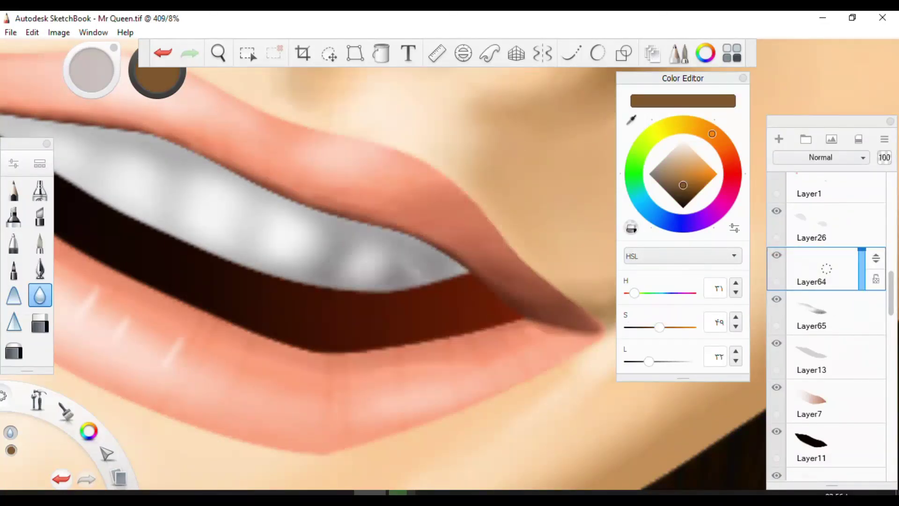
# Compare the eyebrow layers, leave Layer17, Layer70 and Layer30-1 visible, and collapse the in face group.
pyautogui.scroll(-5, 412, 251)
pyautogui.scroll(-3, 398, 321)
pyautogui.moveTo(398, 321); pyautogui.dragTo(351, 209)
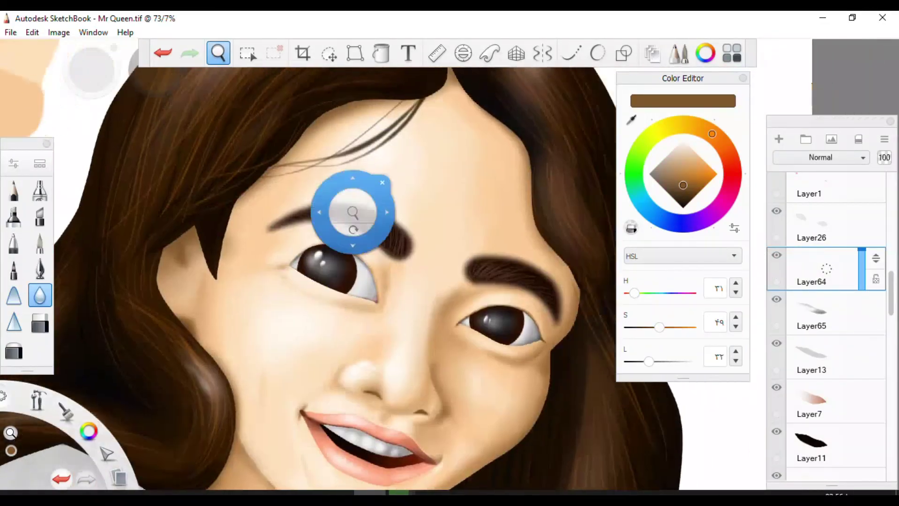
pyautogui.scroll(5, 351, 209)
pyautogui.scroll(-2, 351, 209)
pyautogui.scroll(5, 827, 304)
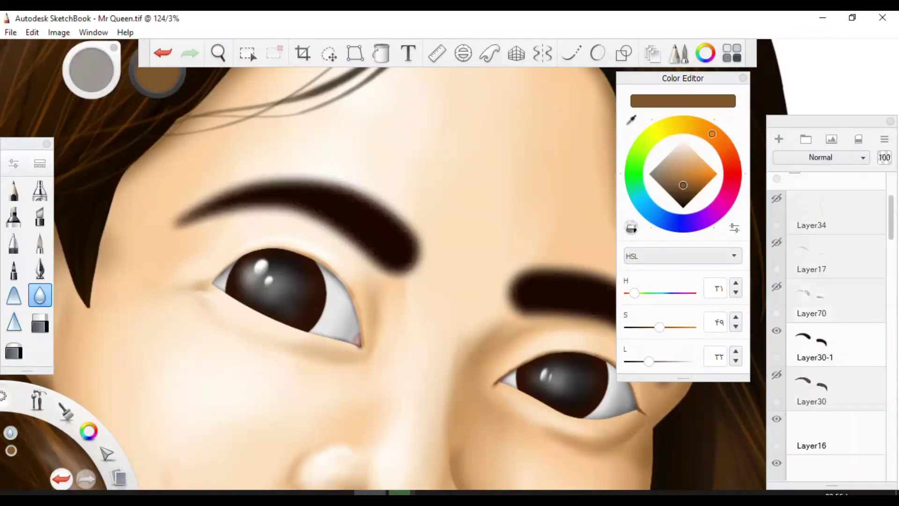
pyautogui.scroll(-5, 361, 258)
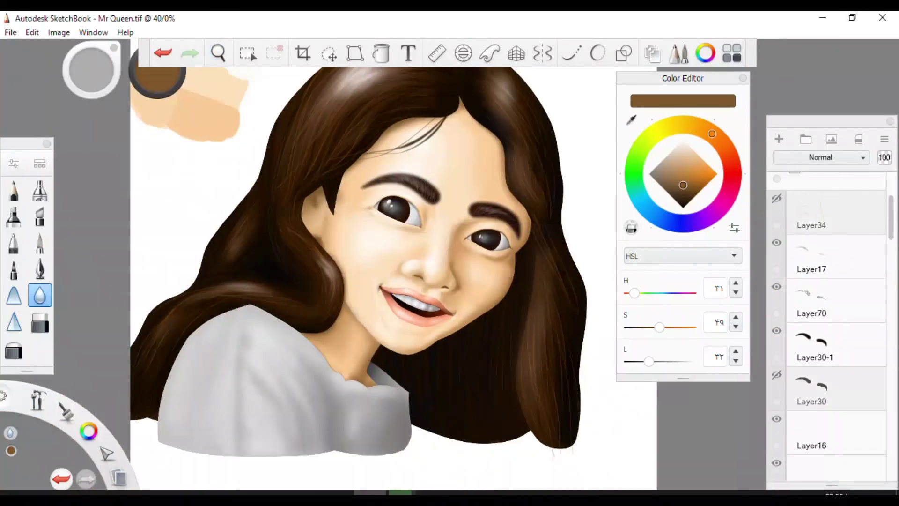
pyautogui.scroll(3, 827, 305)
pyautogui.click(815, 325)
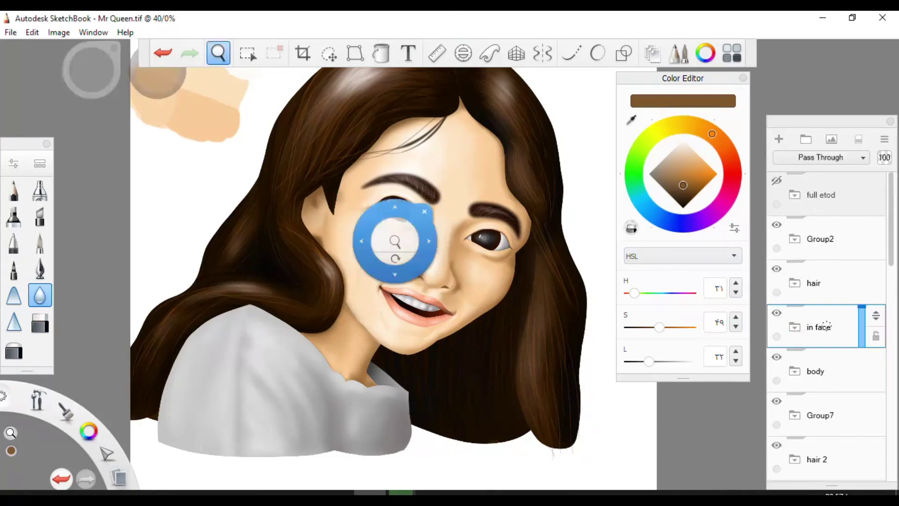
# Expand the body group and select Layer61 for blurring the skin tones beside the nose and mouth.
pyautogui.scroll(4, 391, 240)
pyautogui.scroll(-1, 827, 281)
pyautogui.scroll(-3, 826, 305)
pyautogui.scroll(3, 826, 305)
pyautogui.click(815, 328)
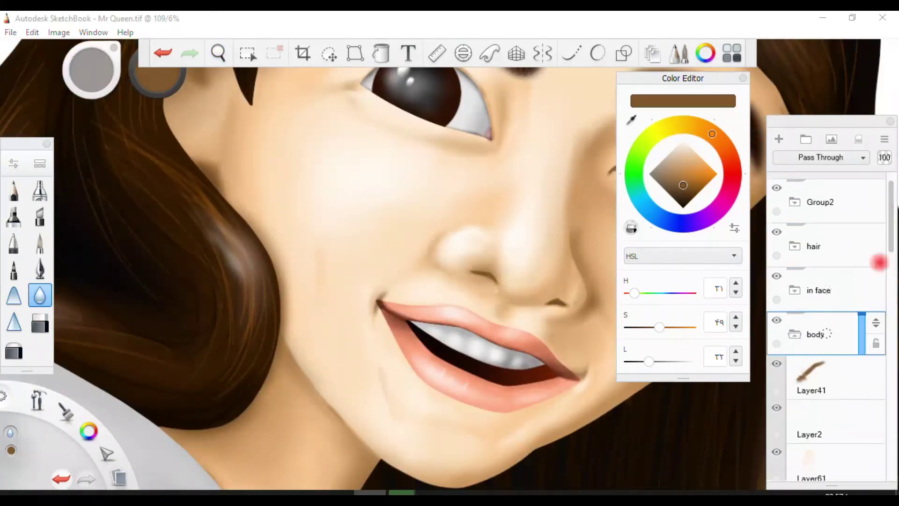
pyautogui.scroll(-3, 827, 304)
pyautogui.click(782, 307)
pyautogui.scroll(2, 506, 266)
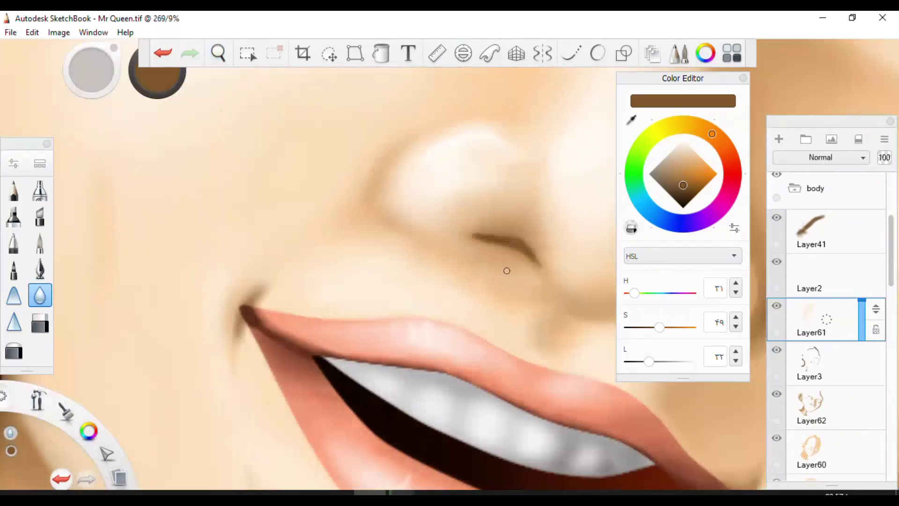
# Examine the skin shading around the eye and cheek, switching between Layer61 and Layer2.
pyautogui.scroll(-3, 506, 265)
pyautogui.press('z')
pyautogui.scroll(-2, 497, 199)
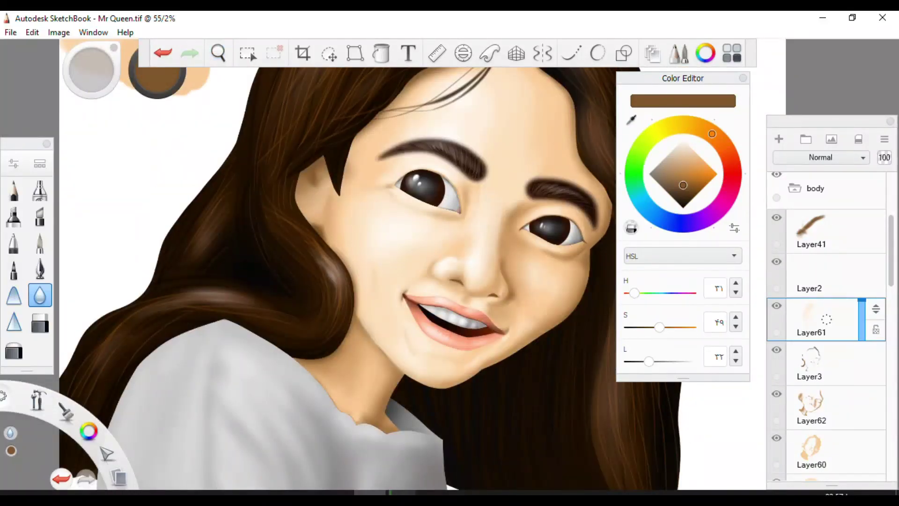
pyautogui.press('z')
pyautogui.scroll(4, 436, 141)
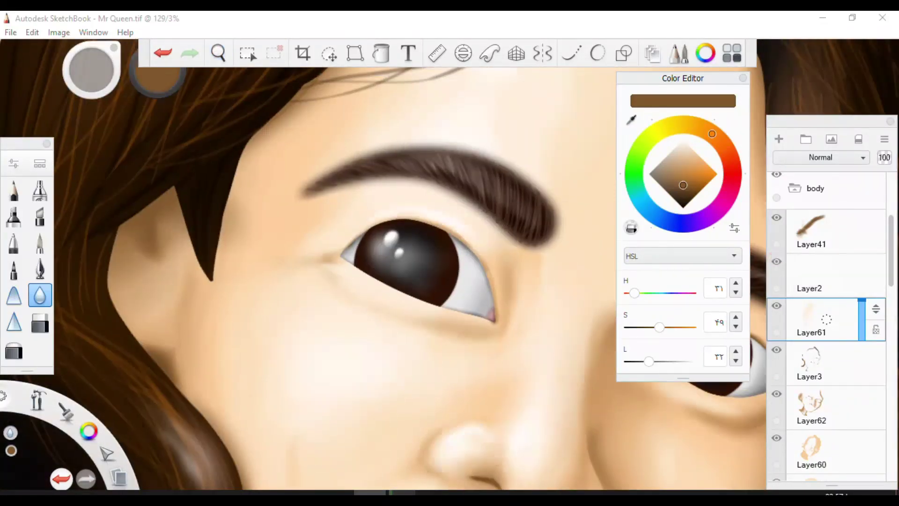
pyautogui.press('e')
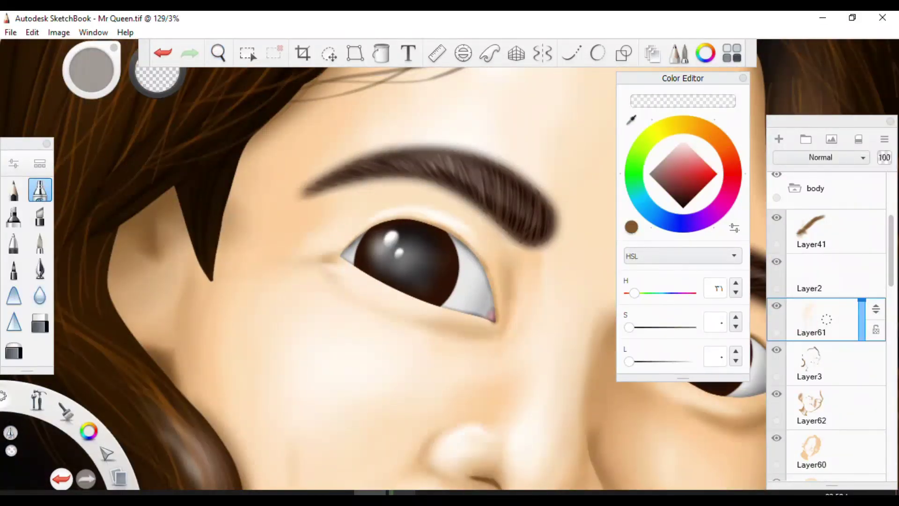
pyautogui.scroll(-4, 372, 181)
pyautogui.scroll(4, 372, 181)
pyautogui.click(820, 276)
pyautogui.press('e')
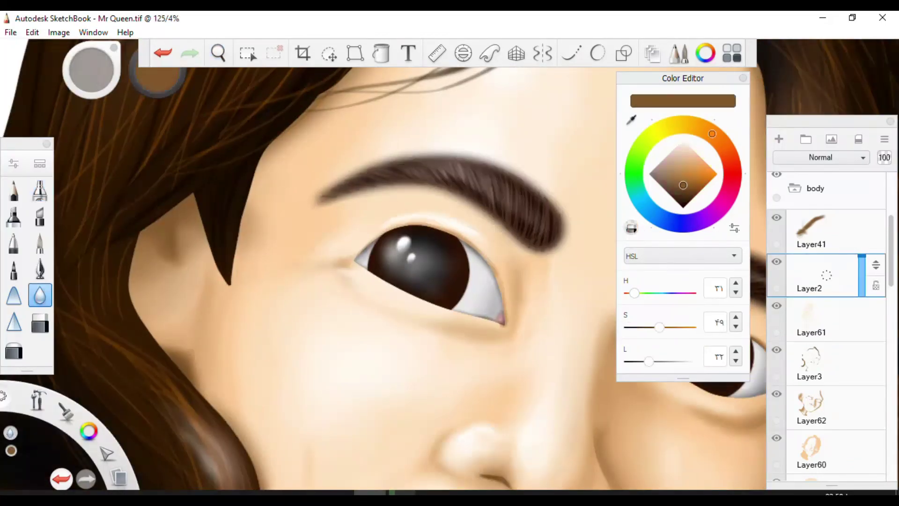
pyautogui.press('z')
pyautogui.scroll(-4, 397, 231)
pyautogui.scroll(5, 397, 231)
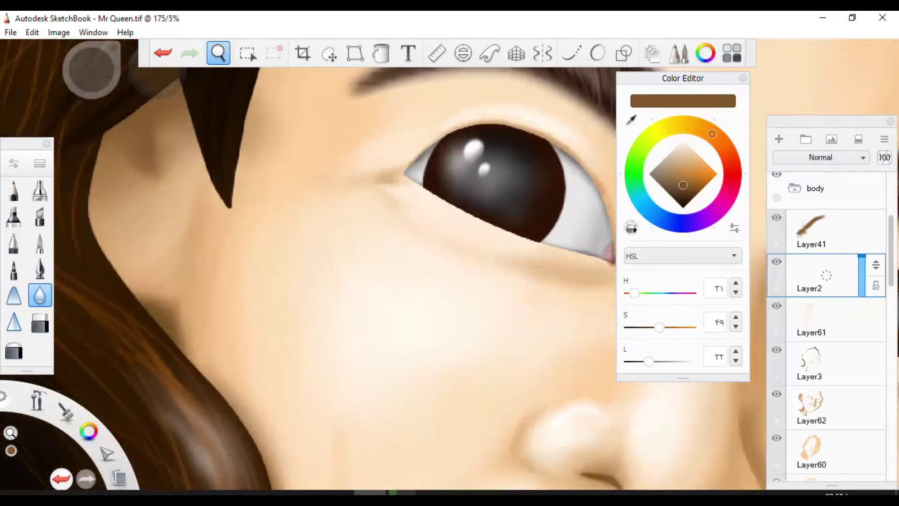
pyautogui.click(820, 321)
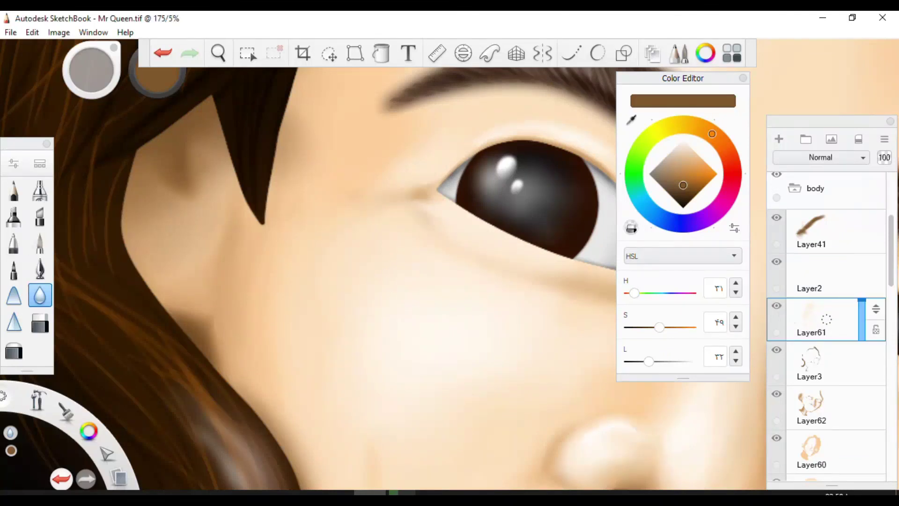
# Select Layer62, paint short brown crease strokes beside the eye's outer corner and soften them with the Blur brush.
pyautogui.click(632, 228)
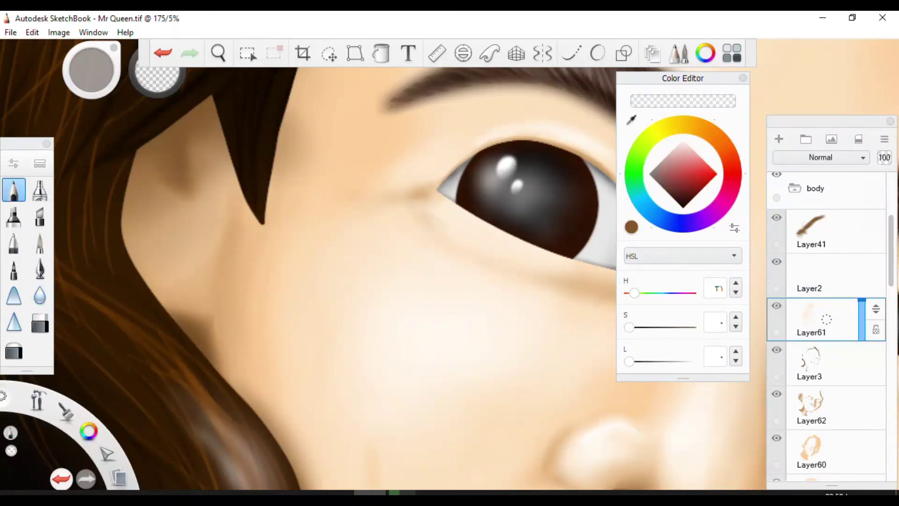
pyautogui.click(632, 228)
pyautogui.scroll(-1, 777, 295)
pyautogui.click(815, 352)
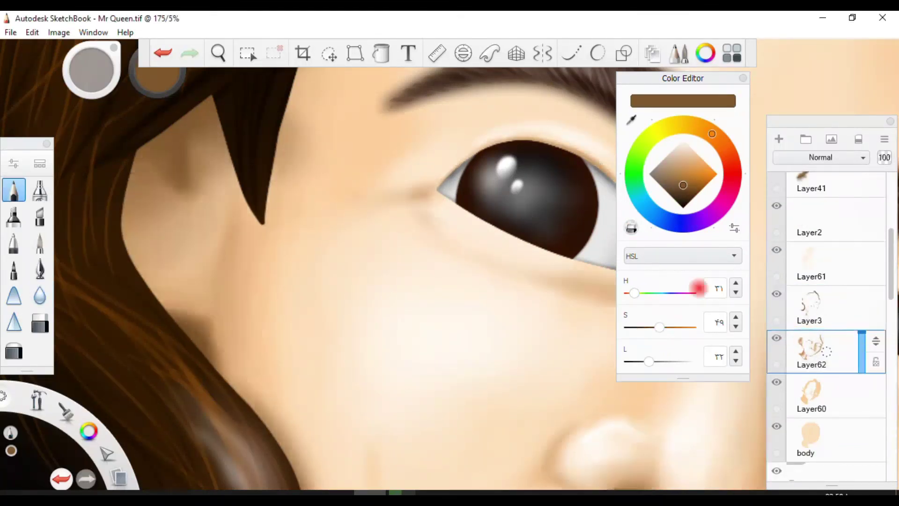
pyautogui.scroll(-2, 328, 281)
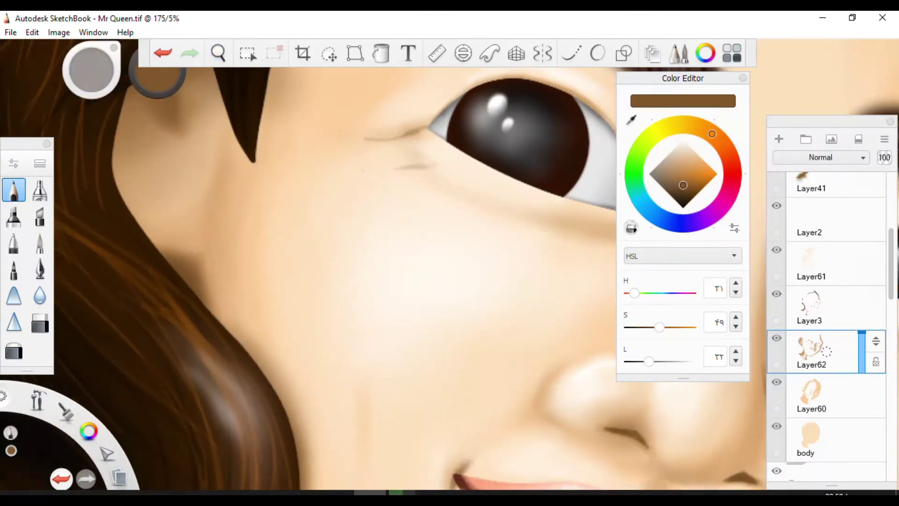
pyautogui.scroll(-3, 428, 215)
pyautogui.scroll(4, 428, 215)
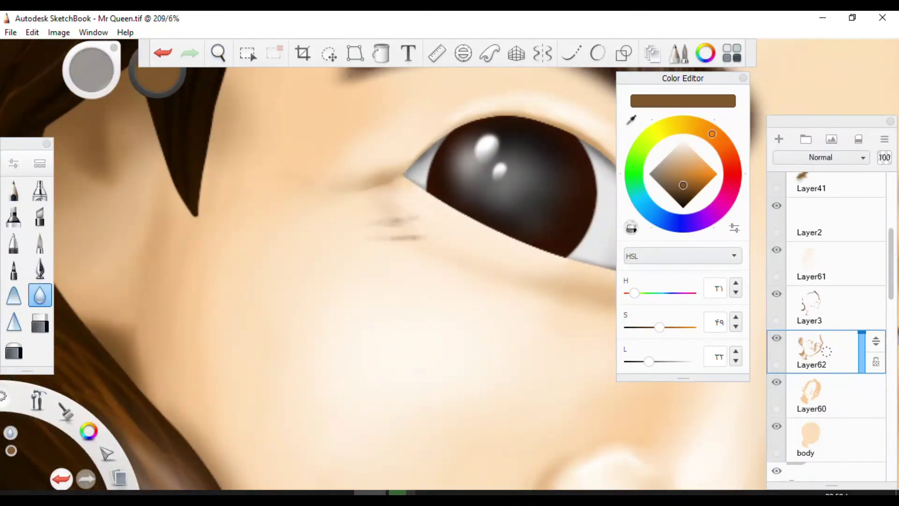
pyautogui.scroll(-5, 432, 226)
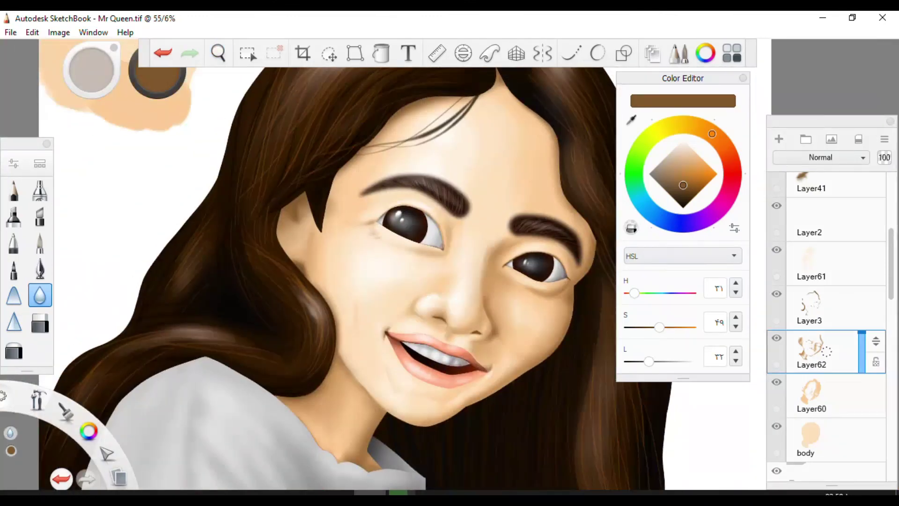
# Paint a thin brown smile line on the cheek beside the mouth, blur it and fade it with a transparent airbrush.
pyautogui.scroll(4, 380, 375)
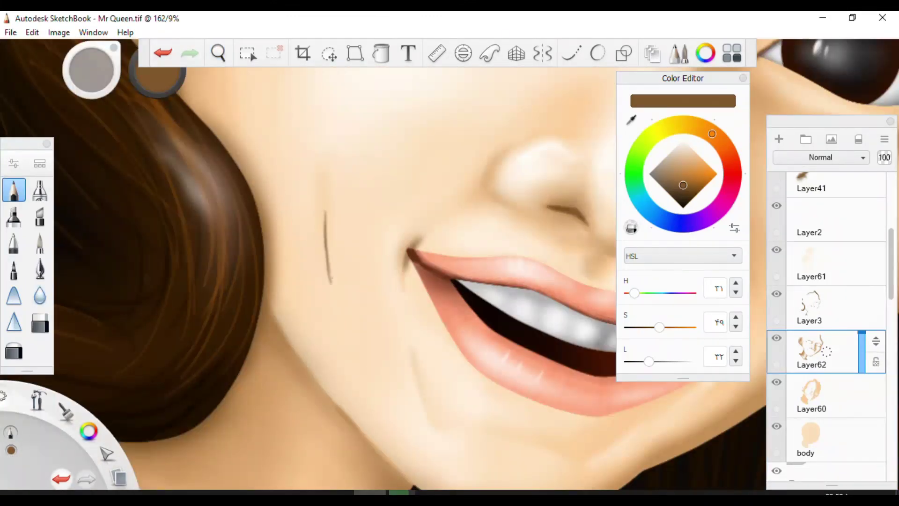
pyautogui.moveTo(326, 205); pyautogui.dragTo(331, 281)
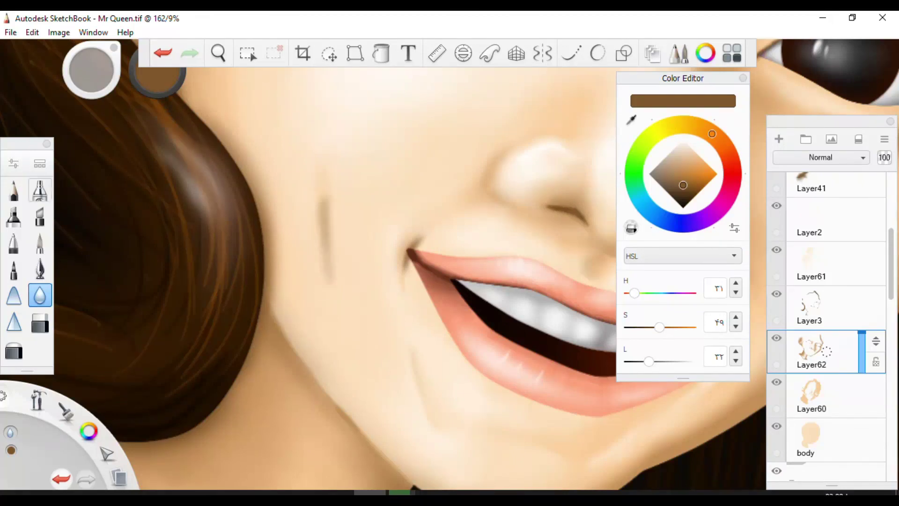
pyautogui.press('e')
pyautogui.press('space')
pyautogui.moveTo(361, 177); pyautogui.dragTo(393, 235)
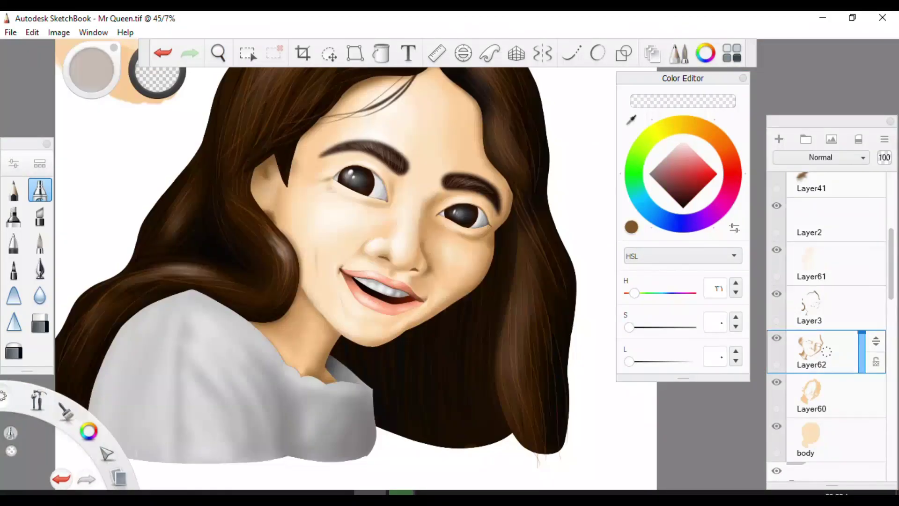
# Paint brown crease strokes on the chin below the lower lip and blur them into the skin.
pyautogui.scroll(5, 436, 408)
pyautogui.press('e')
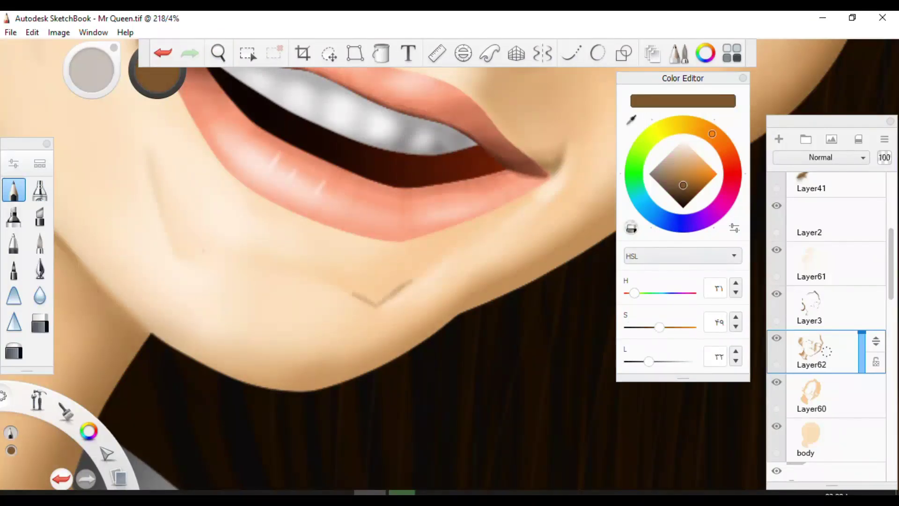
pyautogui.hotkey('ctrl', 'y')
pyautogui.click(40, 295)
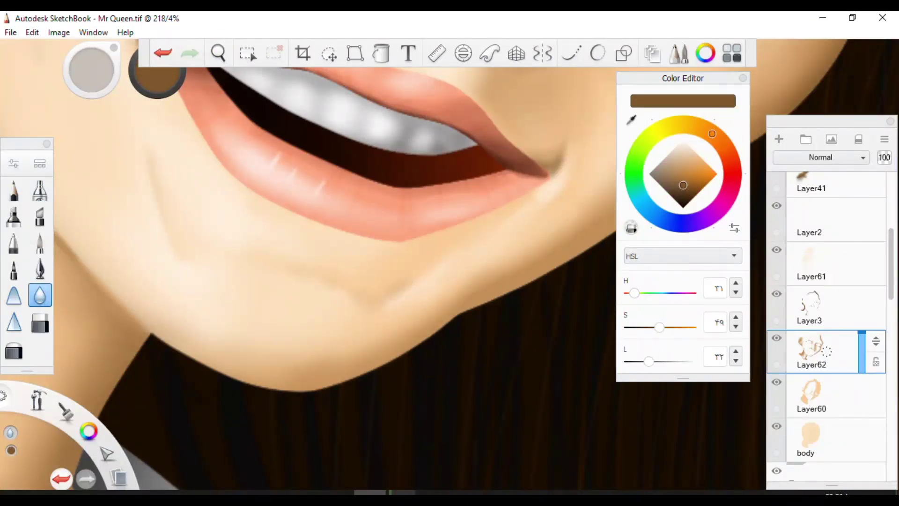
# Add a brown fold between the lower lip and the jaw, blur it into the skin and save the painting.
pyautogui.scroll(-5, 415, 225)
pyautogui.scroll(6, 437, 261)
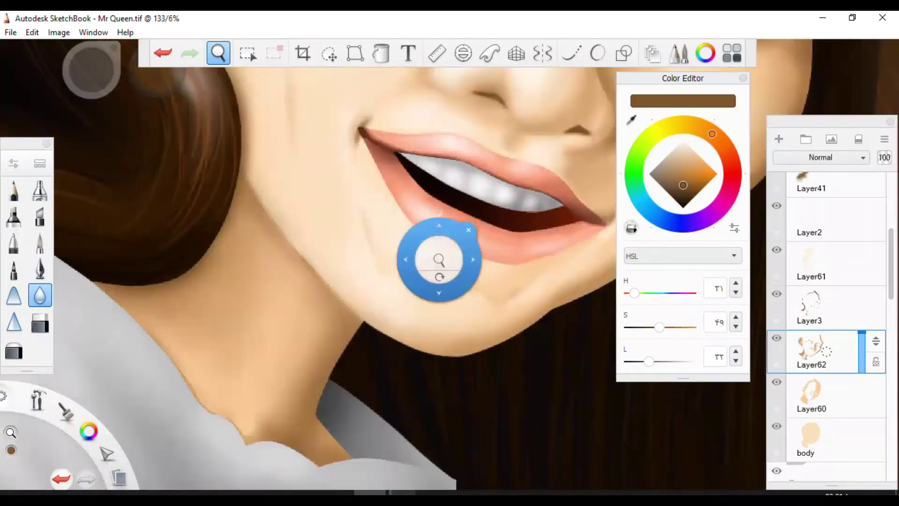
pyautogui.click(13, 189)
pyautogui.click(40, 296)
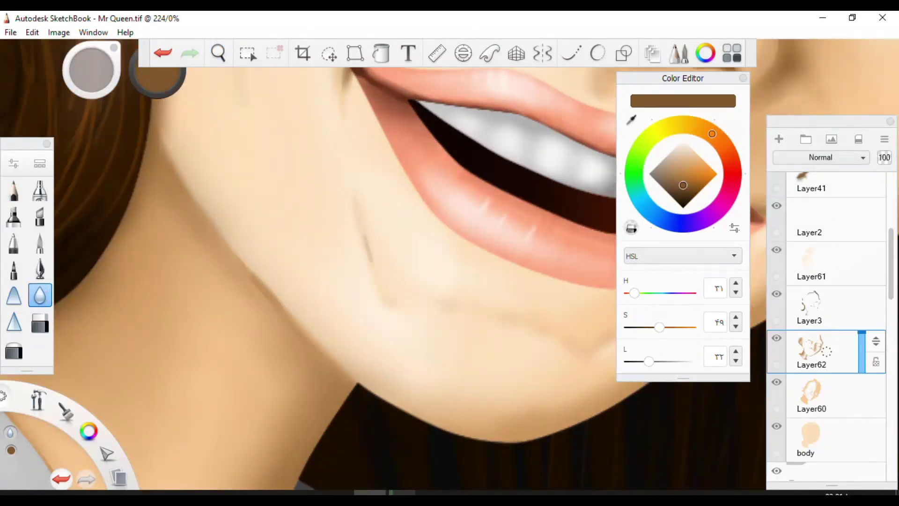
pyautogui.scroll(-5, 391, 370)
pyautogui.hotkey('ctrl', 's')
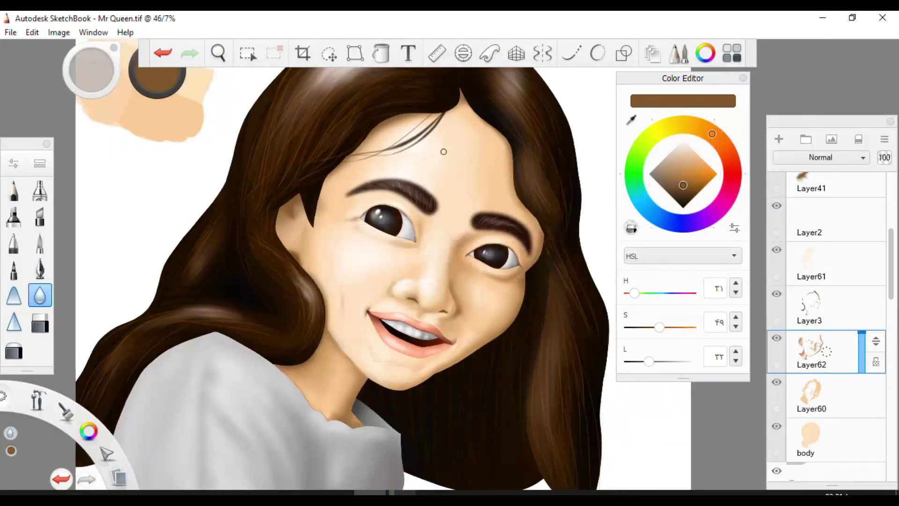
# Collapse the body group and add a new layer directly beneath the lines group for the backdrop.
pyautogui.scroll(-2, 384, 202)
pyautogui.scroll(1, 384, 202)
pyautogui.click(815, 349)
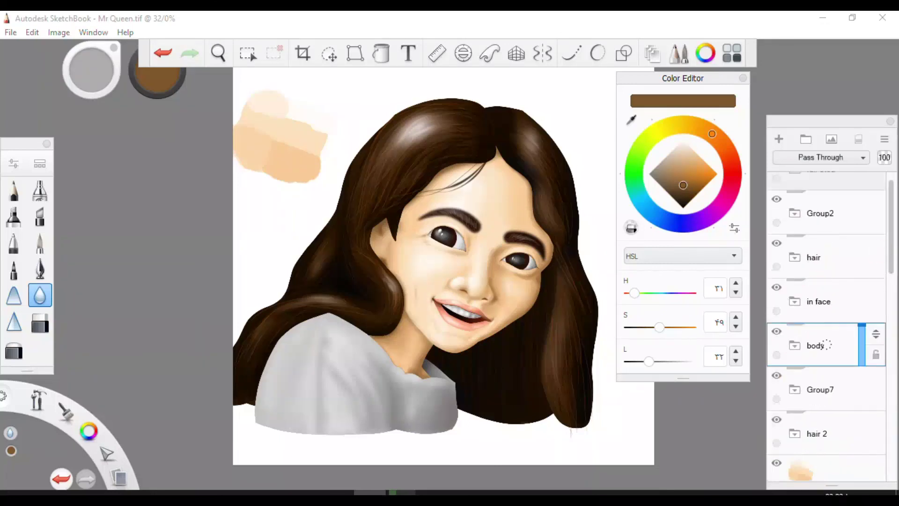
pyautogui.scroll(-10, 826, 324)
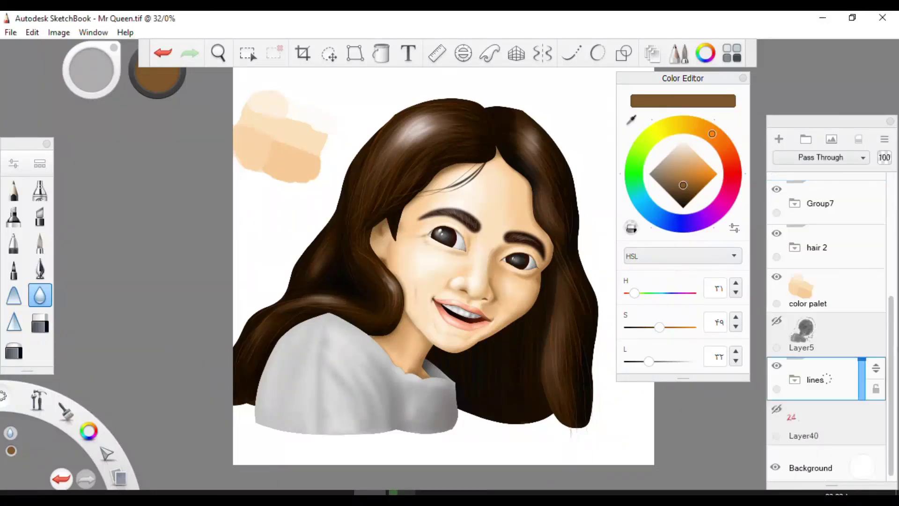
pyautogui.click(815, 415)
# Flood-fill the new backdrop layer with neutral grey at saturation 0 and lightness 49, and hide the color palet layer.
pyautogui.click(649, 174)
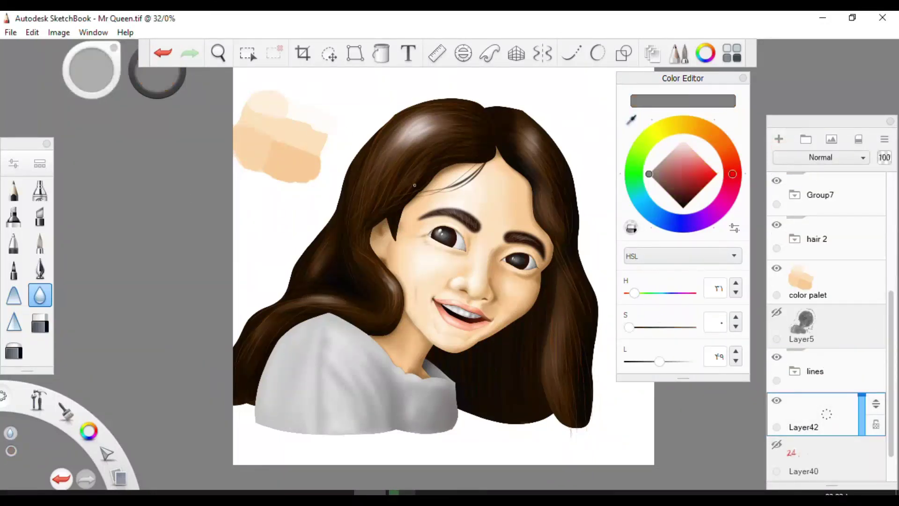
pyautogui.click(382, 53)
pyautogui.click(492, 141)
pyautogui.click(777, 268)
pyautogui.click(218, 53)
pyautogui.moveTo(400, 181); pyautogui.dragTo(375, 94)
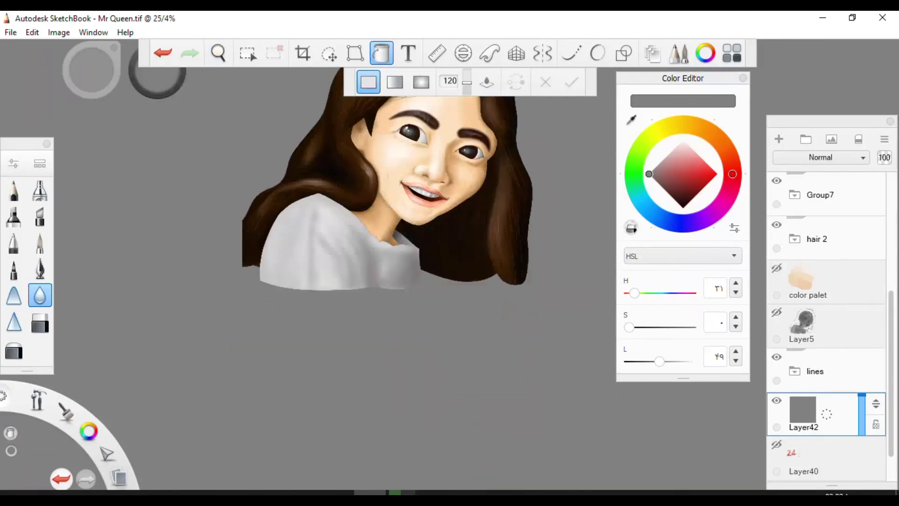
# Browse the Artist and Colorless brush sets in the Brush Library and choose the fan brush from the Artist set.
pyautogui.click(40, 164)
pyautogui.scroll(-6, 187, 281)
pyautogui.scroll(-2, 187, 281)
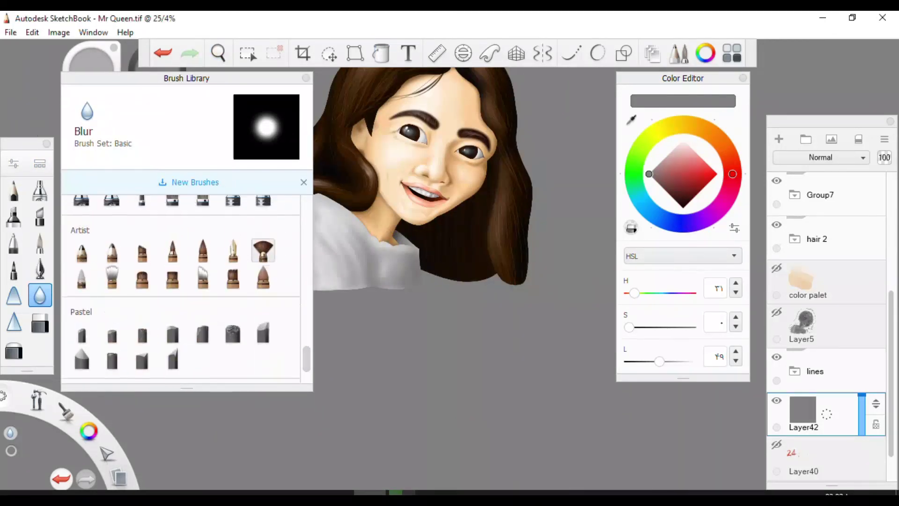
pyautogui.click(261, 251)
pyautogui.scroll(-2, 188, 281)
pyautogui.click(81, 363)
pyautogui.click(113, 363)
pyautogui.scroll(2, 188, 305)
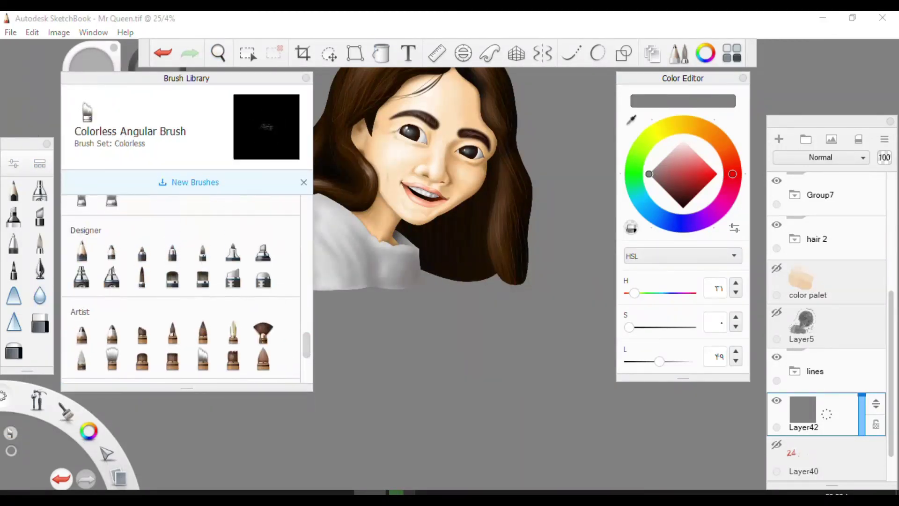
pyautogui.click(263, 333)
pyautogui.click(172, 358)
pyautogui.click(263, 333)
# Paint cloudy light grey strokes, lightness 77, along the bottom of the backdrop beneath the sweater.
pyautogui.moveTo(351, 231); pyautogui.dragTo(375, 215)
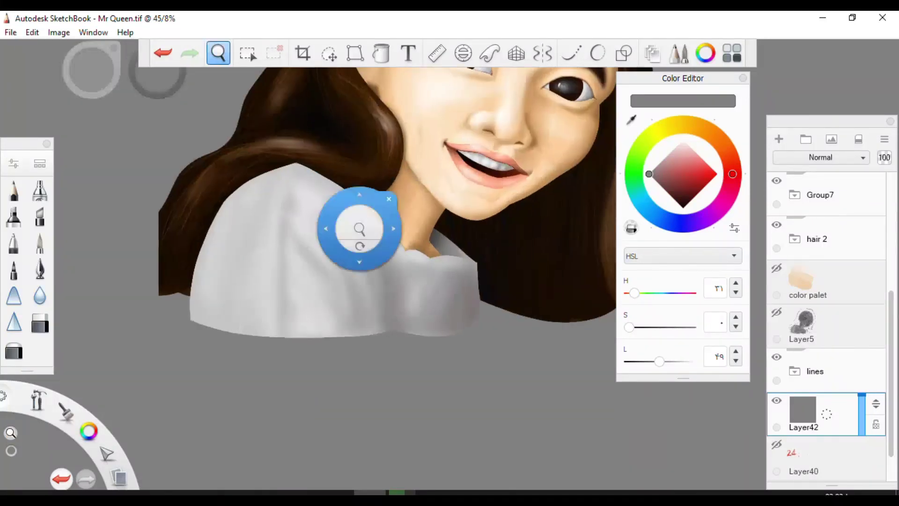
pyautogui.click(668, 154)
pyautogui.moveTo(291, 358)
pyautogui.mouseDown()
pyautogui.moveTo(510, 347)
pyautogui.moveTo(581, 328)
pyautogui.moveTo(162, 337)
pyautogui.moveTo(197, 356)
pyautogui.mouseUp()
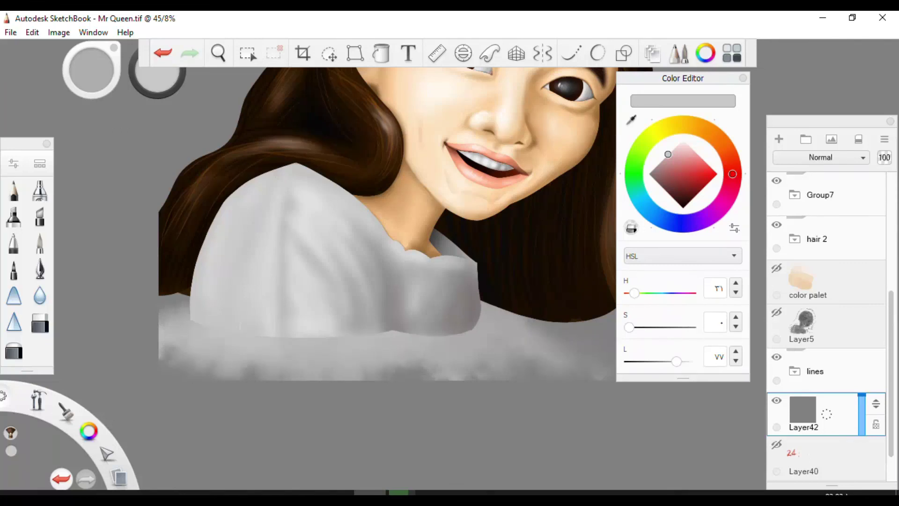
pyautogui.scroll(-3, 387, 223)
pyautogui.scroll(3, 328, 211)
# Sample the darkest hair brown and paint a soft dark shadow on the backdrop under the hair ends.
pyautogui.keyDown('alt'); pyautogui.click(291, 262); pyautogui.keyUp('alt')
pyautogui.moveTo(262, 328); pyautogui.dragTo(393, 356)
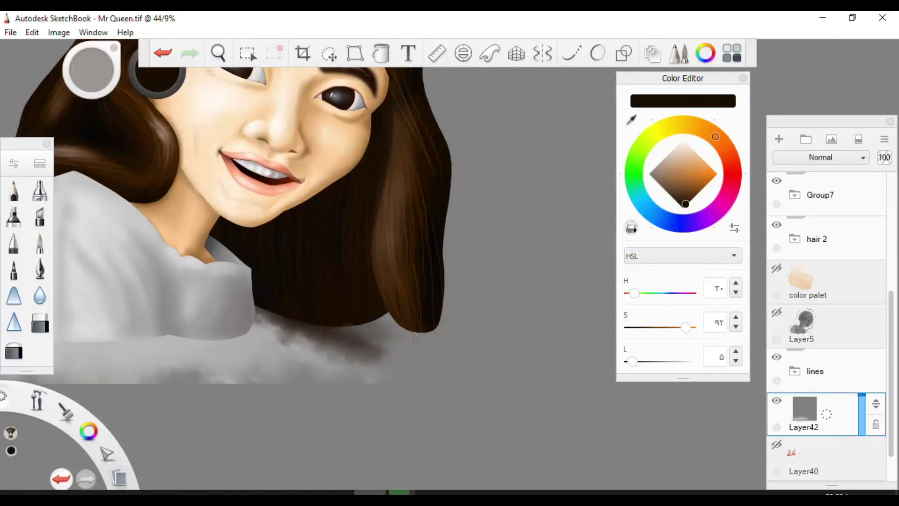
pyautogui.moveTo(366, 327); pyautogui.dragTo(445, 346)
pyautogui.moveTo(328, 370); pyautogui.dragTo(431, 328)
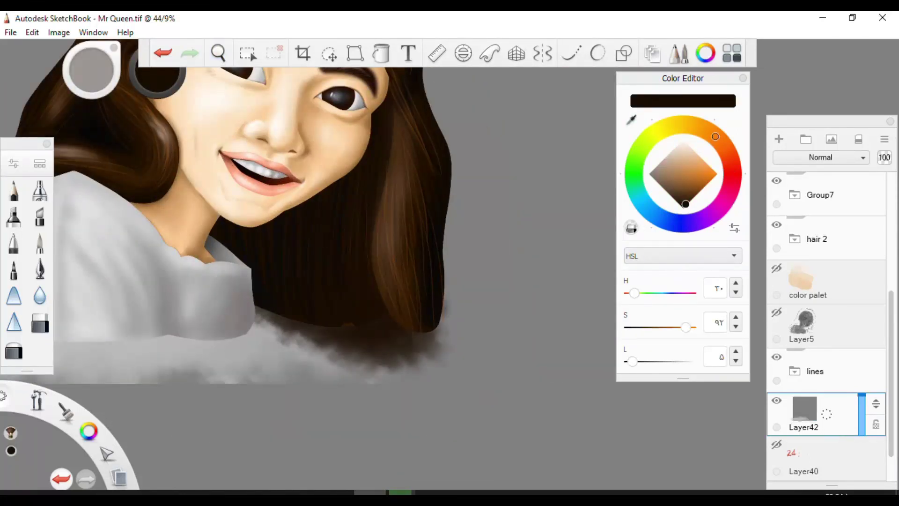
# Paint dark brown cloudy patches on the backdrop along its right side, across the top and down the upper left.
pyautogui.press('space')
pyautogui.moveTo(392, 237); pyautogui.dragTo(425, 291)
pyautogui.moveTo(394, 337)
pyautogui.mouseDown()
pyautogui.moveTo(423, 269)
pyautogui.moveTo(435, 406)
pyautogui.moveTo(433, 188)
pyautogui.moveTo(364, 138)
pyautogui.moveTo(328, 84)
pyautogui.mouseUp()
pyautogui.moveTo(349, 122)
pyautogui.mouseDown()
pyautogui.moveTo(400, 262)
pyautogui.moveTo(276, 159)
pyautogui.moveTo(412, 169)
pyautogui.mouseUp()
pyautogui.scroll(-2, 403, 399)
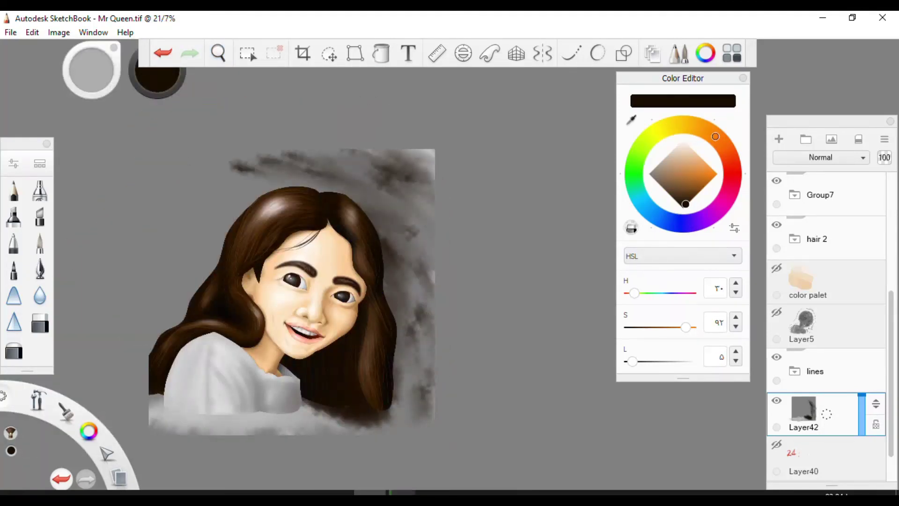
pyautogui.moveTo(295, 162); pyautogui.dragTo(185, 199)
pyautogui.moveTo(238, 157)
pyautogui.mouseDown()
pyautogui.moveTo(156, 225)
pyautogui.moveTo(164, 286)
pyautogui.mouseUp()
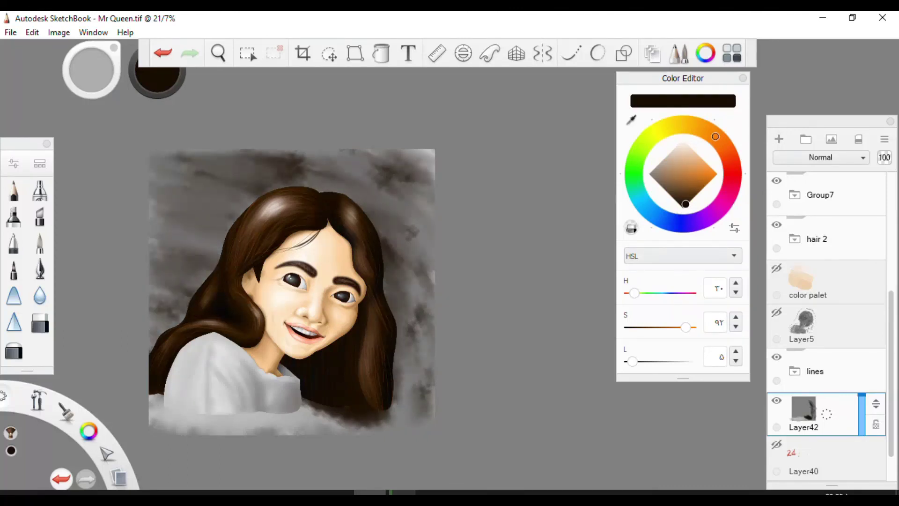
# Set the paint to near-white, lightness 94, brush light clouds over the backdrop's upper left and save the painting.
pyautogui.click(678, 143)
pyautogui.moveTo(272, 183)
pyautogui.mouseDown()
pyautogui.moveTo(174, 234)
pyautogui.moveTo(281, 161)
pyautogui.moveTo(169, 196)
pyautogui.mouseUp()
pyautogui.moveTo(243, 161); pyautogui.dragTo(178, 262)
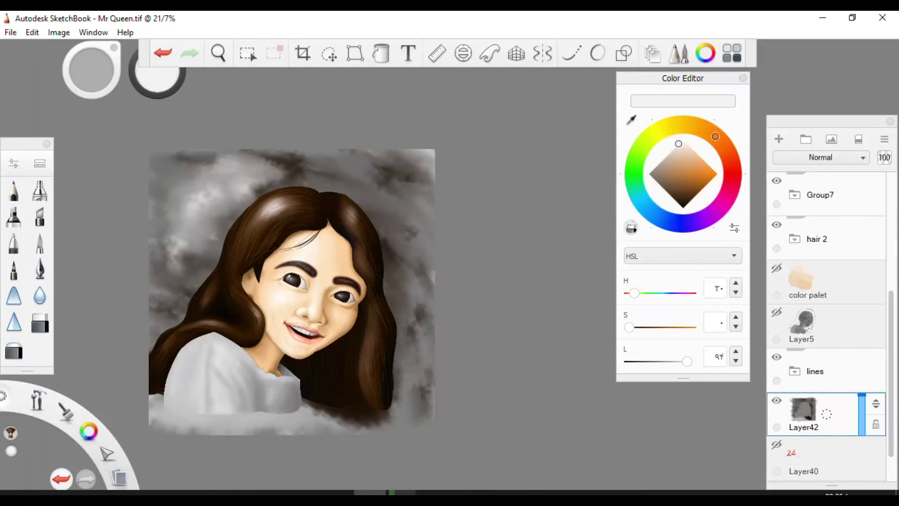
pyautogui.moveTo(262, 196); pyautogui.dragTo(351, 185)
pyautogui.hotkey('ctrl', 's')
# Darken the backdrop's lower-left corner with dark brown, sample a light grey at lightness 71 to rework the backdrop, and save.
pyautogui.moveTo(450, 265)
pyautogui.mouseDown()
pyautogui.moveTo(361, 237)
pyautogui.moveTo(304, 197)
pyautogui.mouseUp()
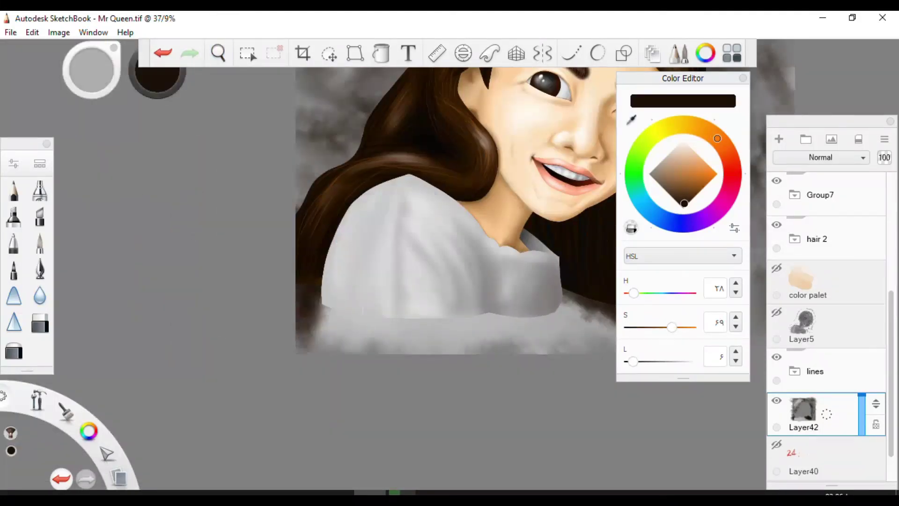
pyautogui.keyDown('alt'); pyautogui.click(412, 256); pyautogui.keyUp('alt')
pyautogui.moveTo(412, 256); pyautogui.dragTo(417, 208)
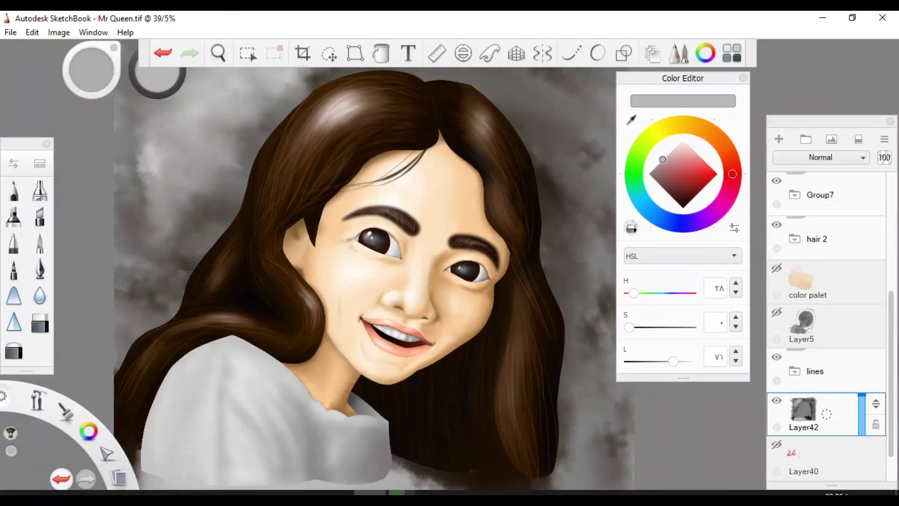
pyautogui.hotkey('ctrl', 's')
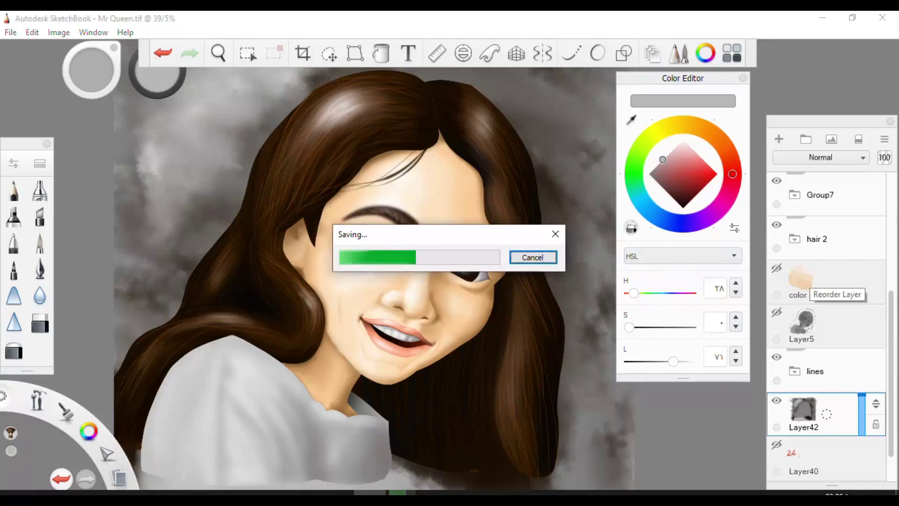